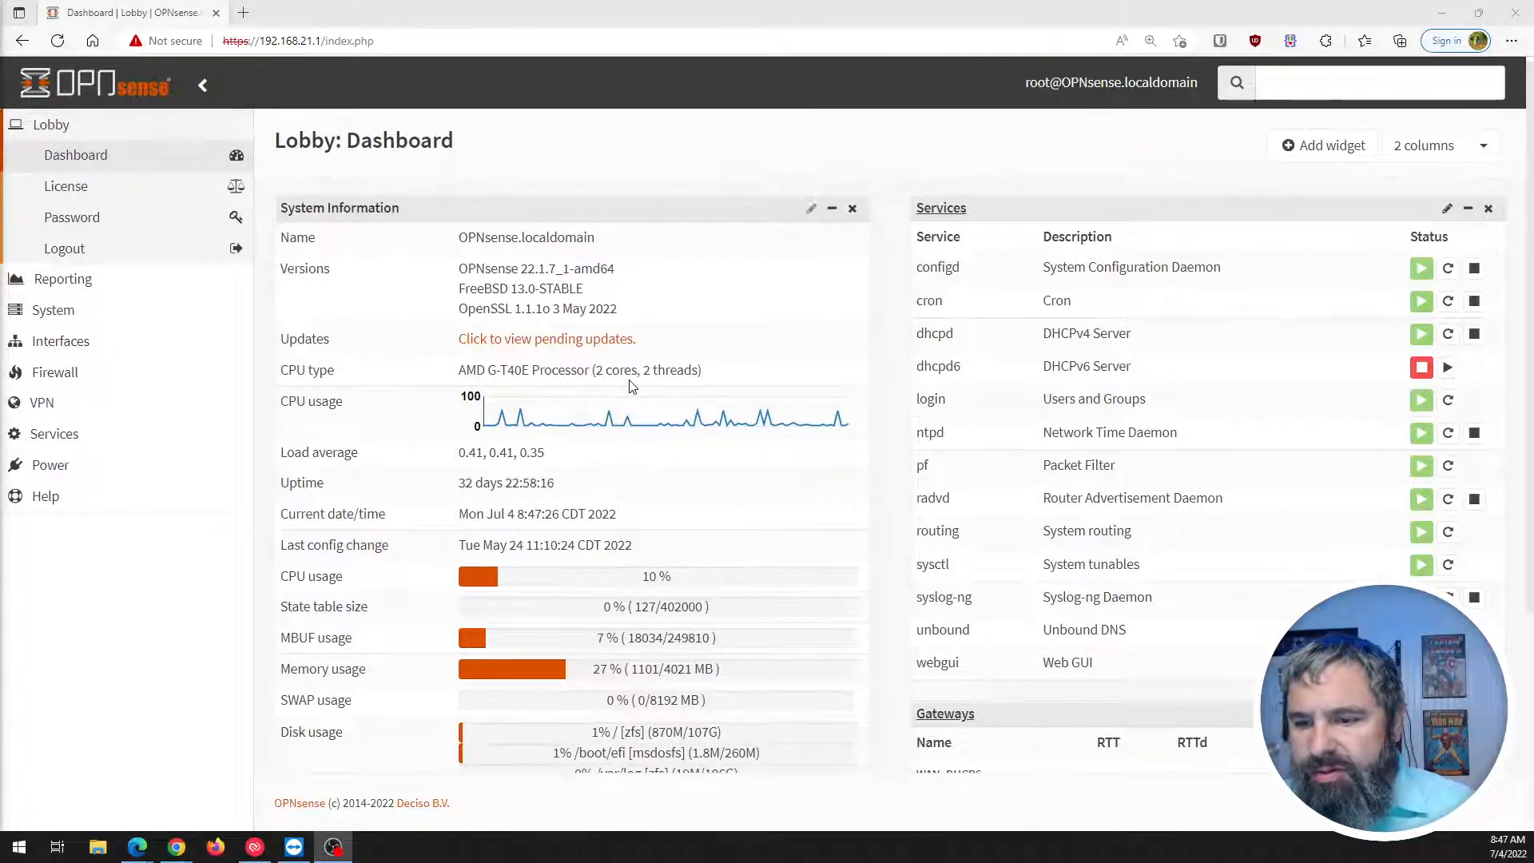
# Zoom the web interface to 175% and expand VPN > OpenVPN in the sidebar.
pyautogui.scroll(-3, 1119, 404)
pyautogui.scroll(3, 999, 412)
pyautogui.scroll(-3, 919, 416)
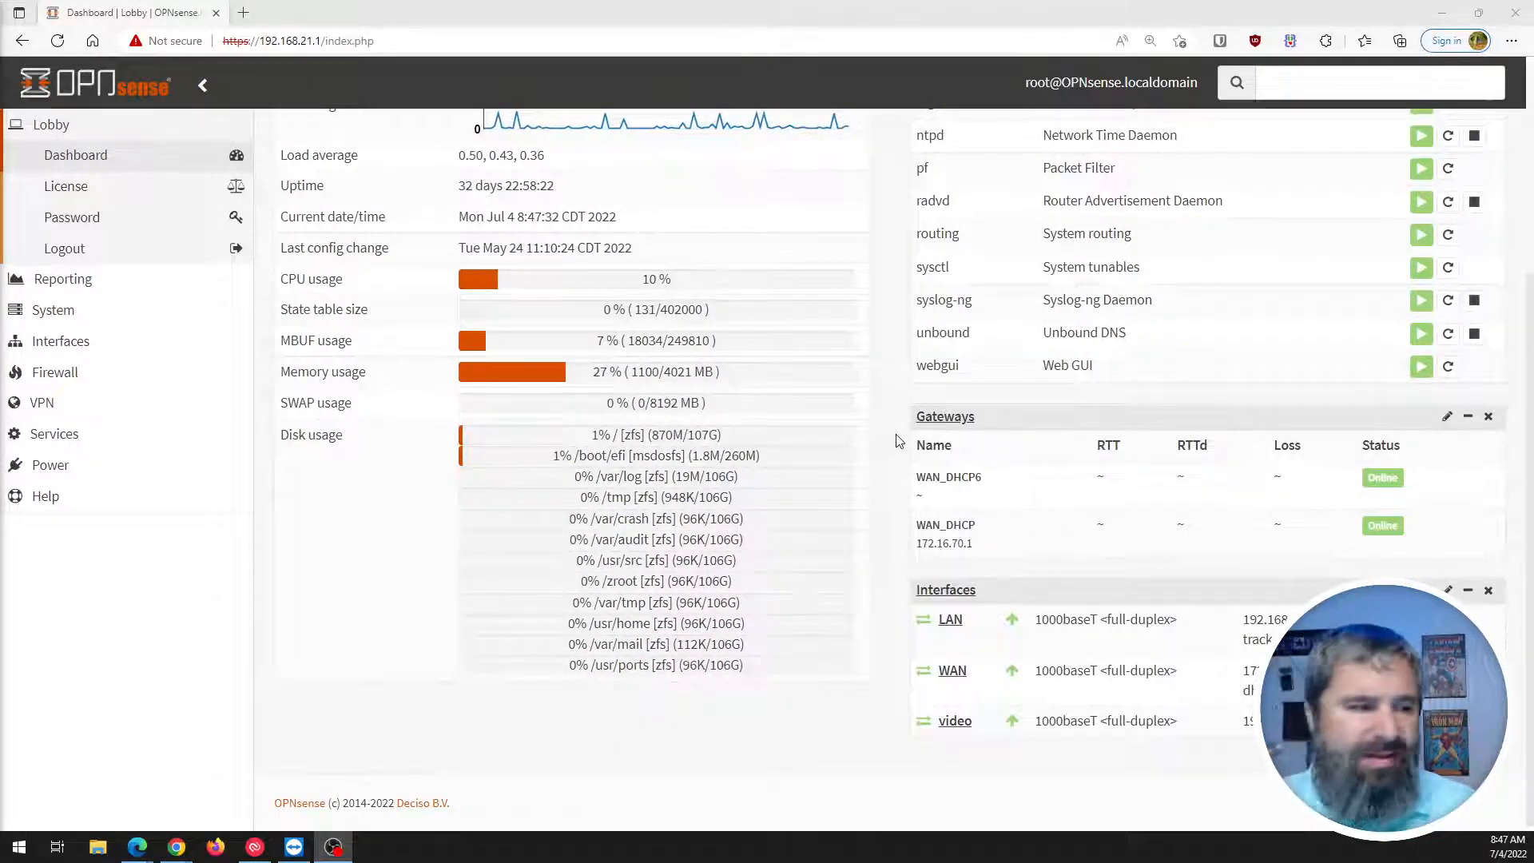
pyautogui.scroll(4, 781, 382)
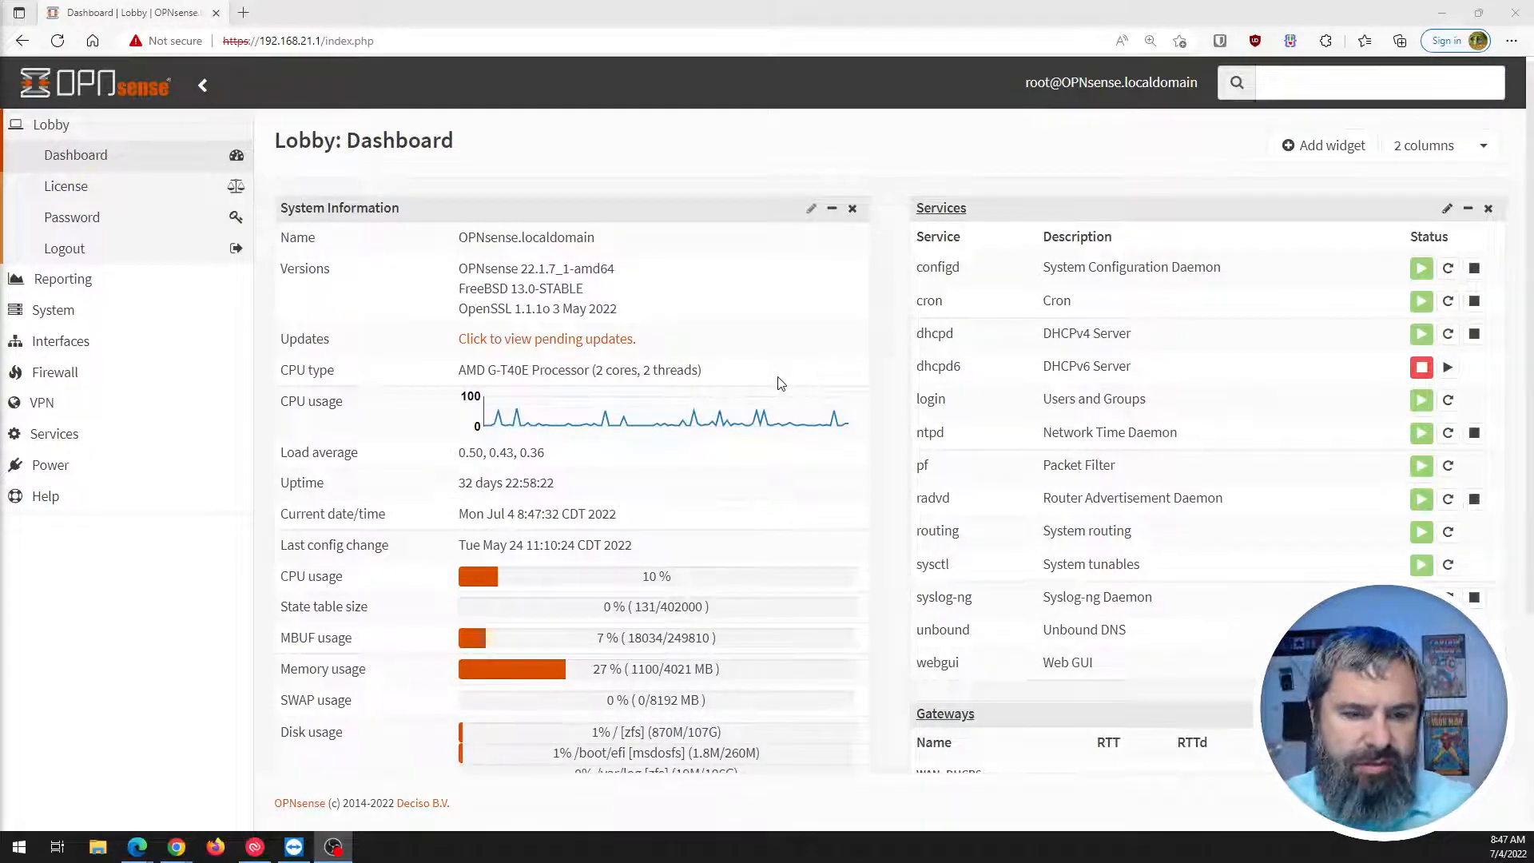
pyautogui.click(34, 416)
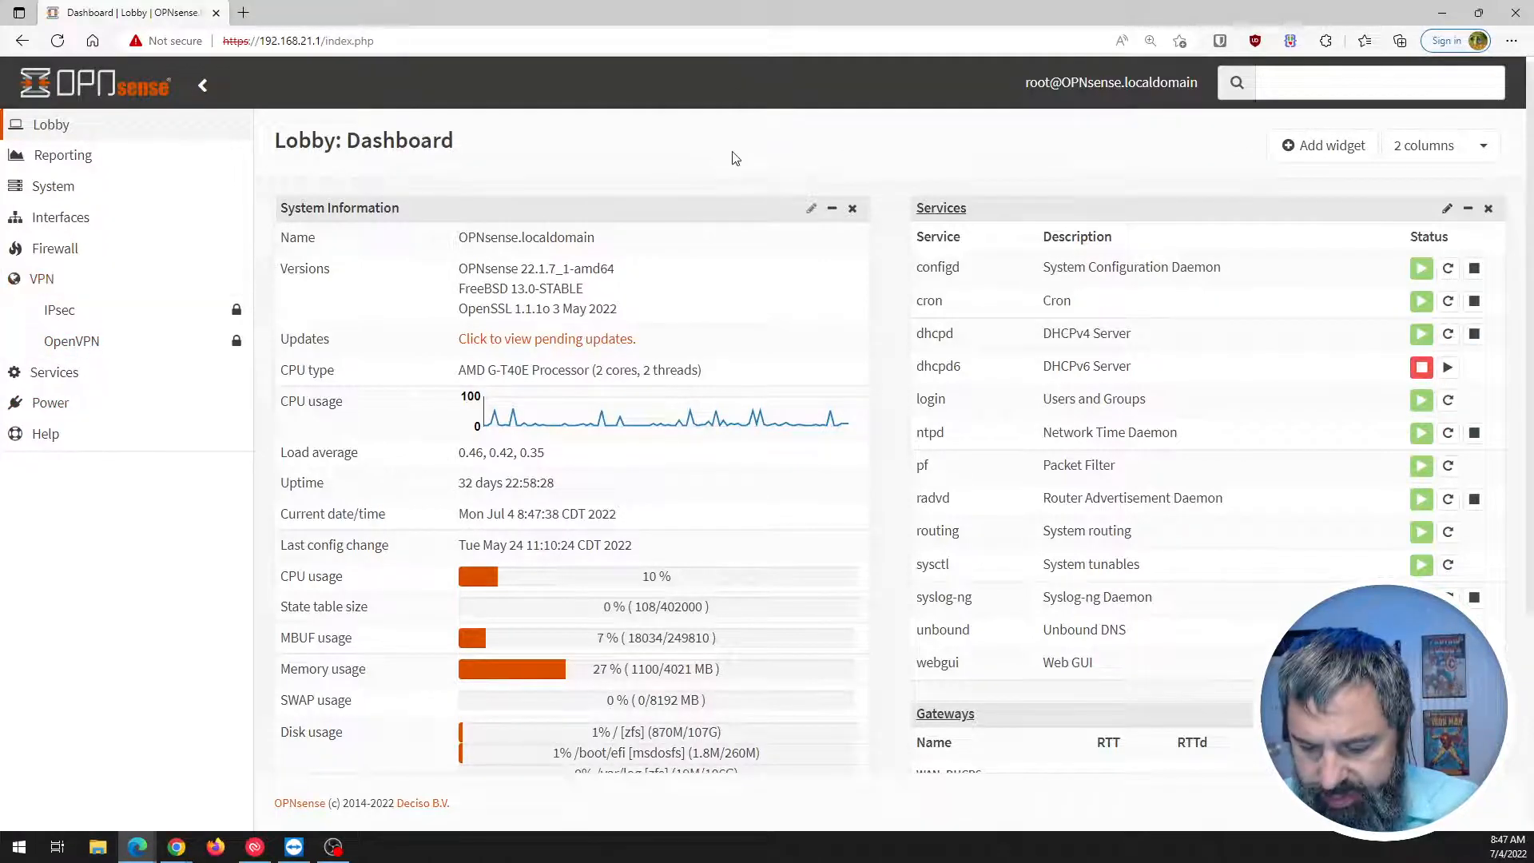
pyautogui.hotkey('ctrl', '+')
pyautogui.hotkey('ctrl', '+')
pyautogui.hotkey('ctrl', '+')
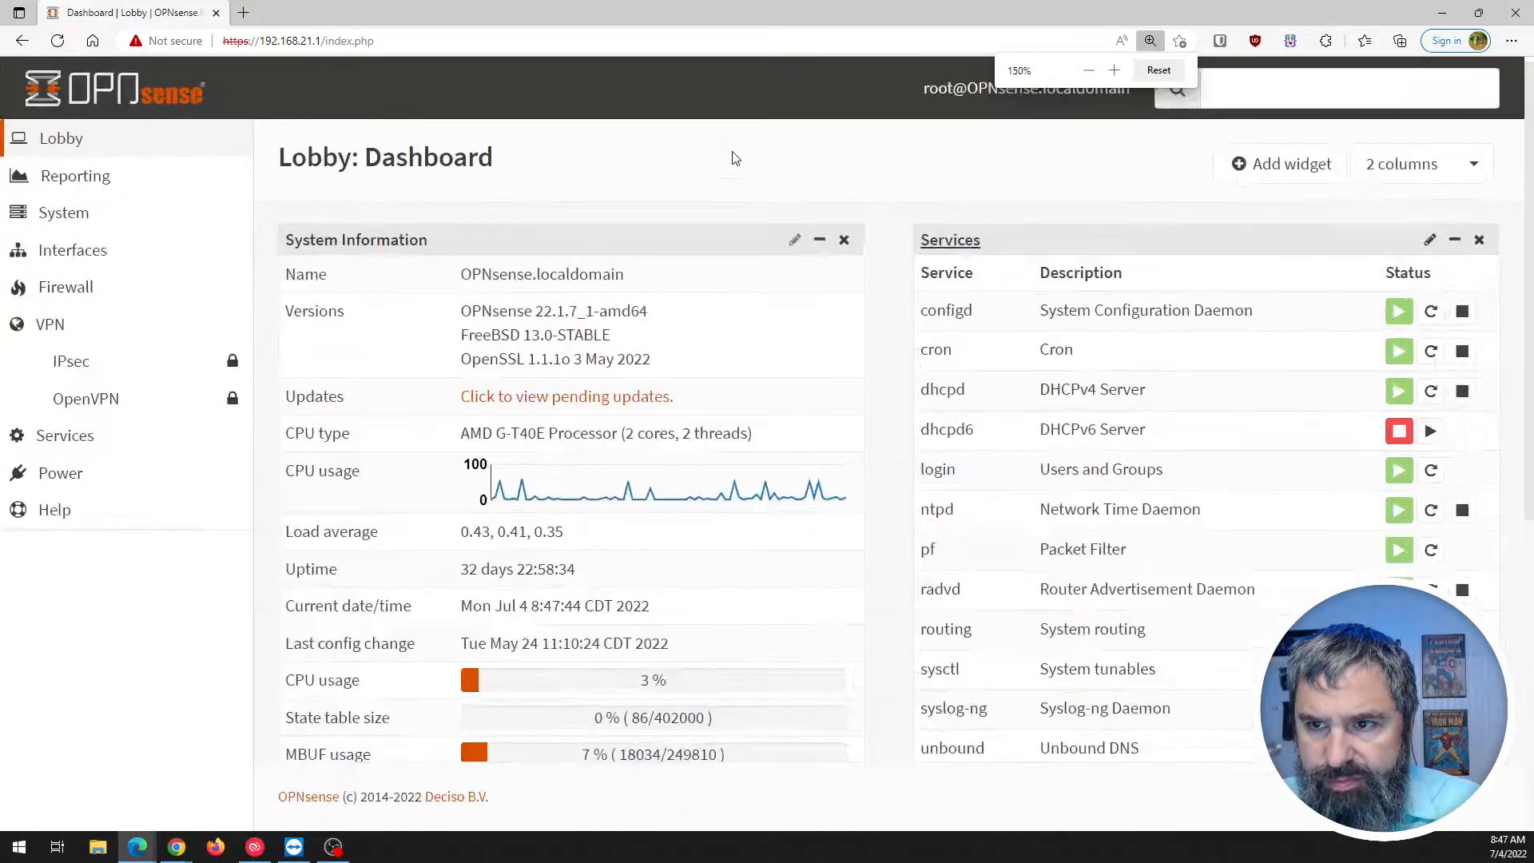
pyautogui.hotkey('ctrl', '+')
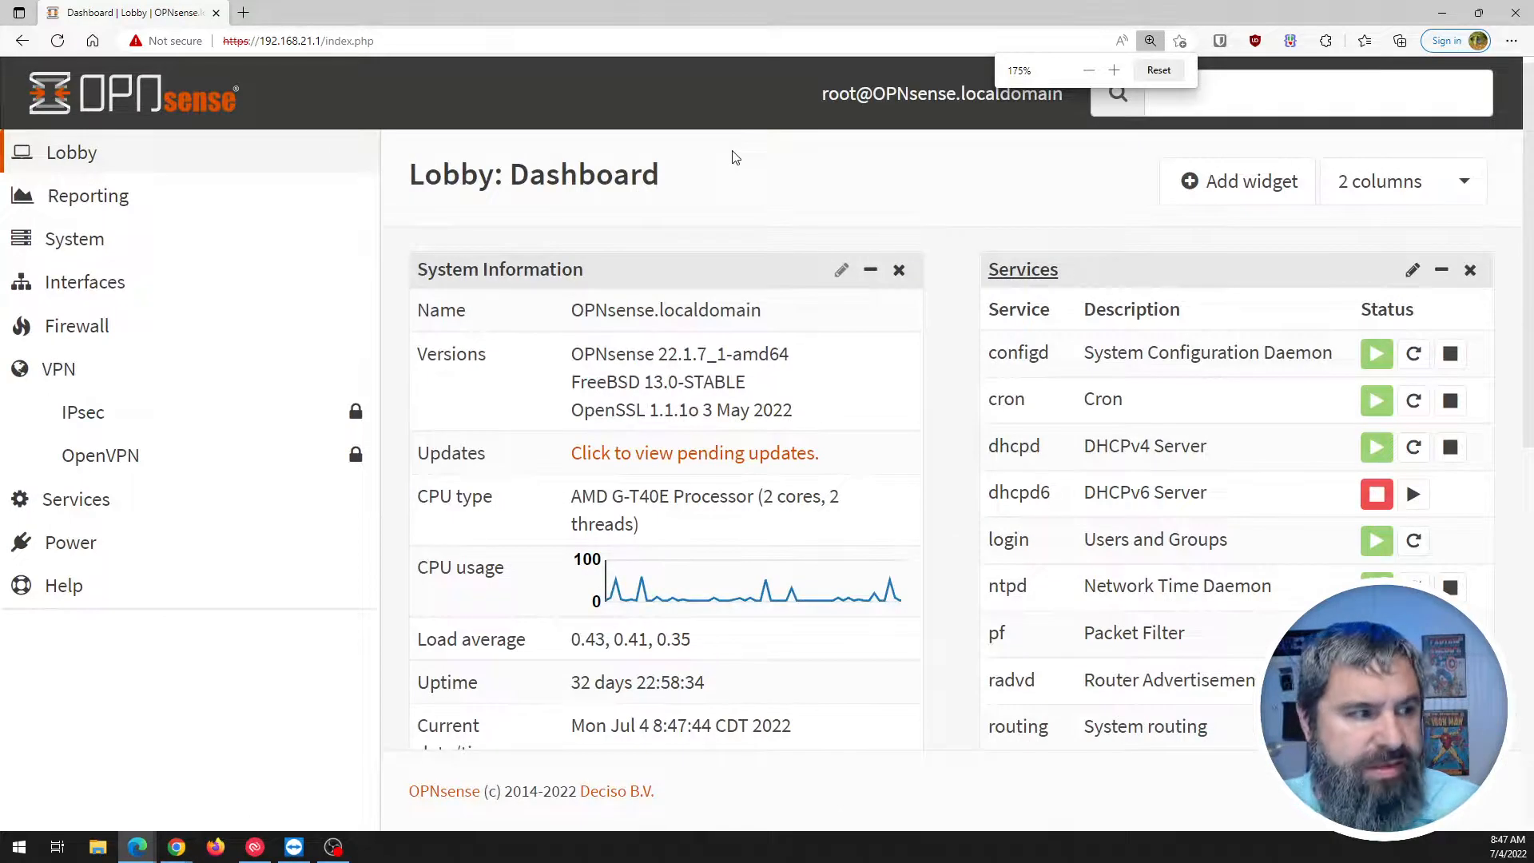
pyautogui.click(99, 457)
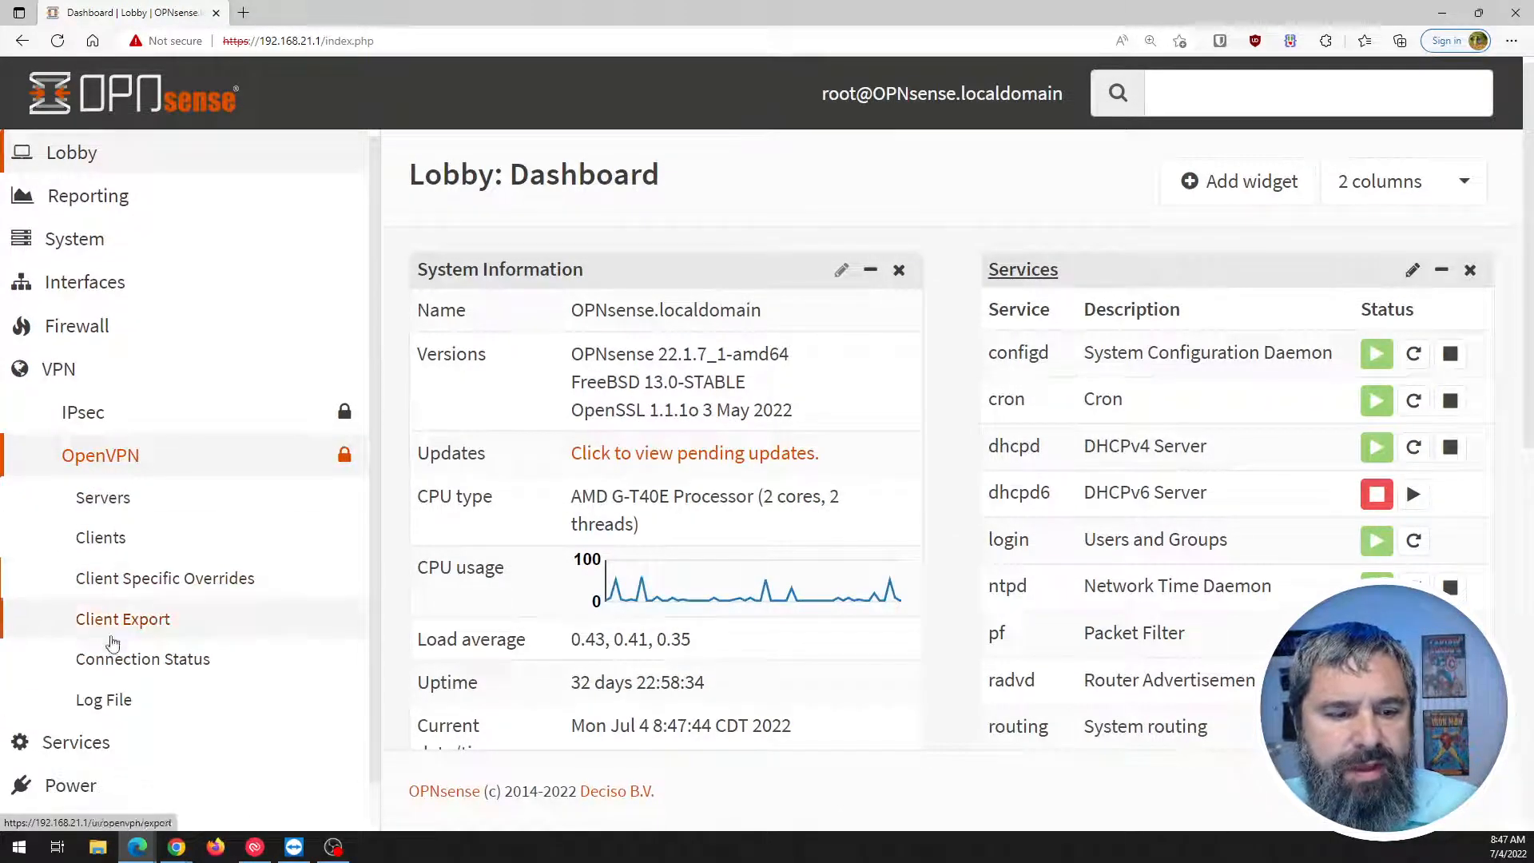
# Go to VPN > OpenVPN > Servers and start the server setup wizard.
pyautogui.click(108, 500)
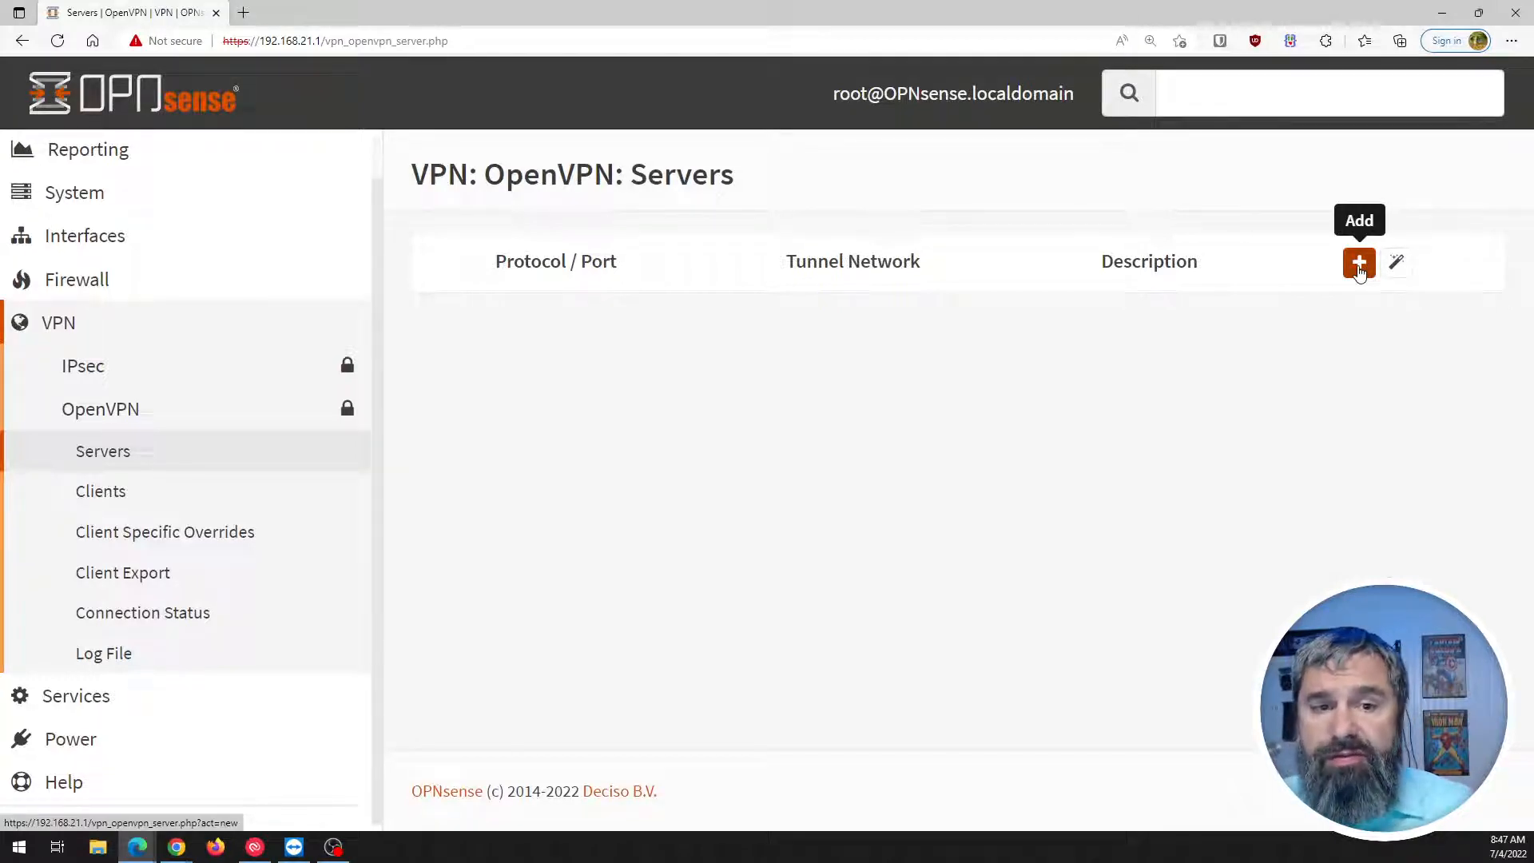
pyautogui.click(1396, 262)
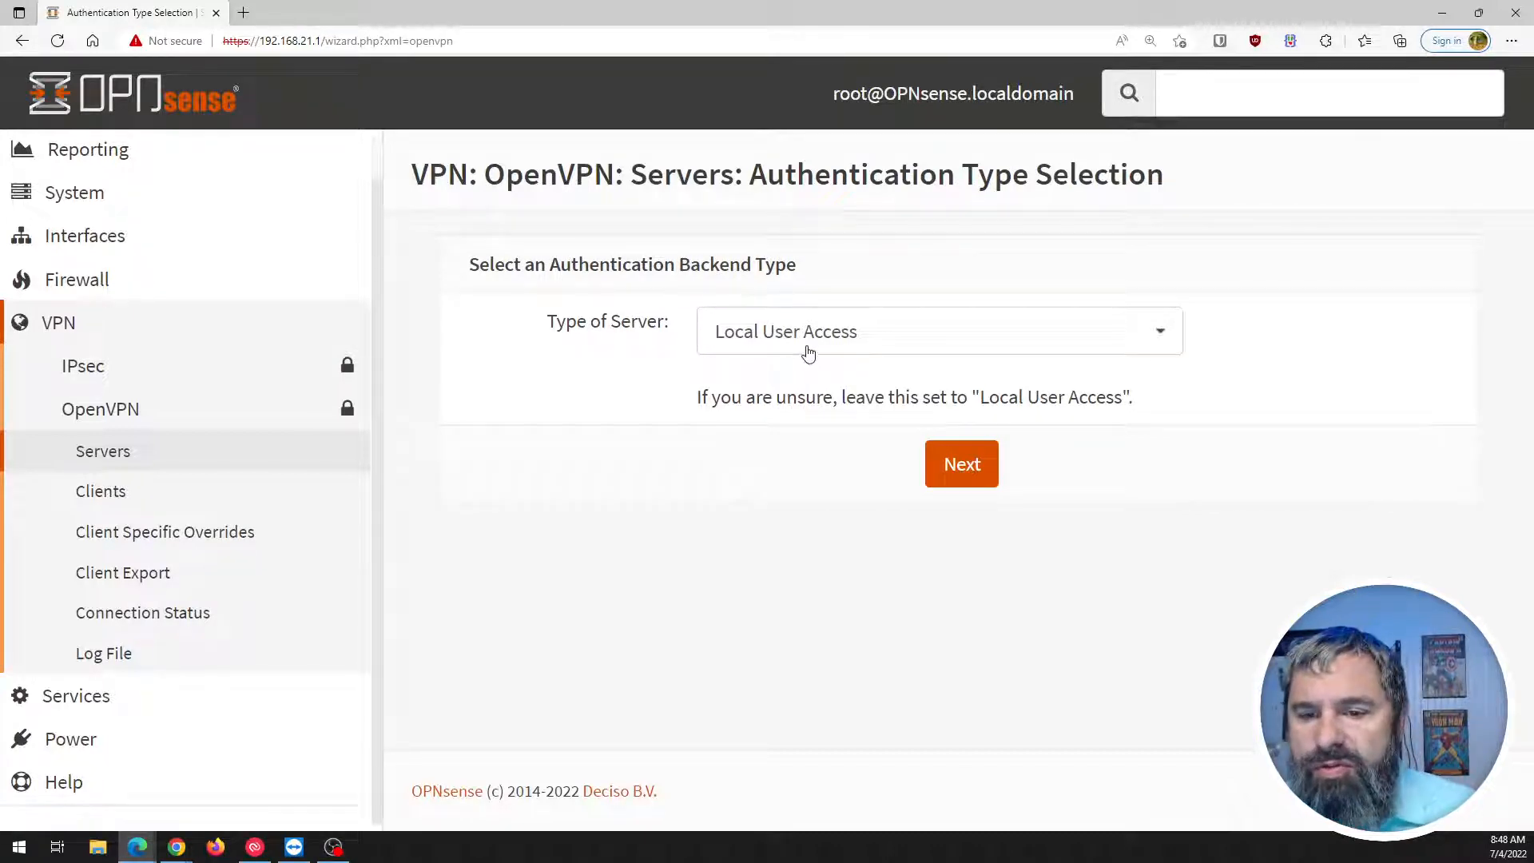
# Leave the server type on Local User Access and advance to the certificate authority step.
pyautogui.click(809, 349)
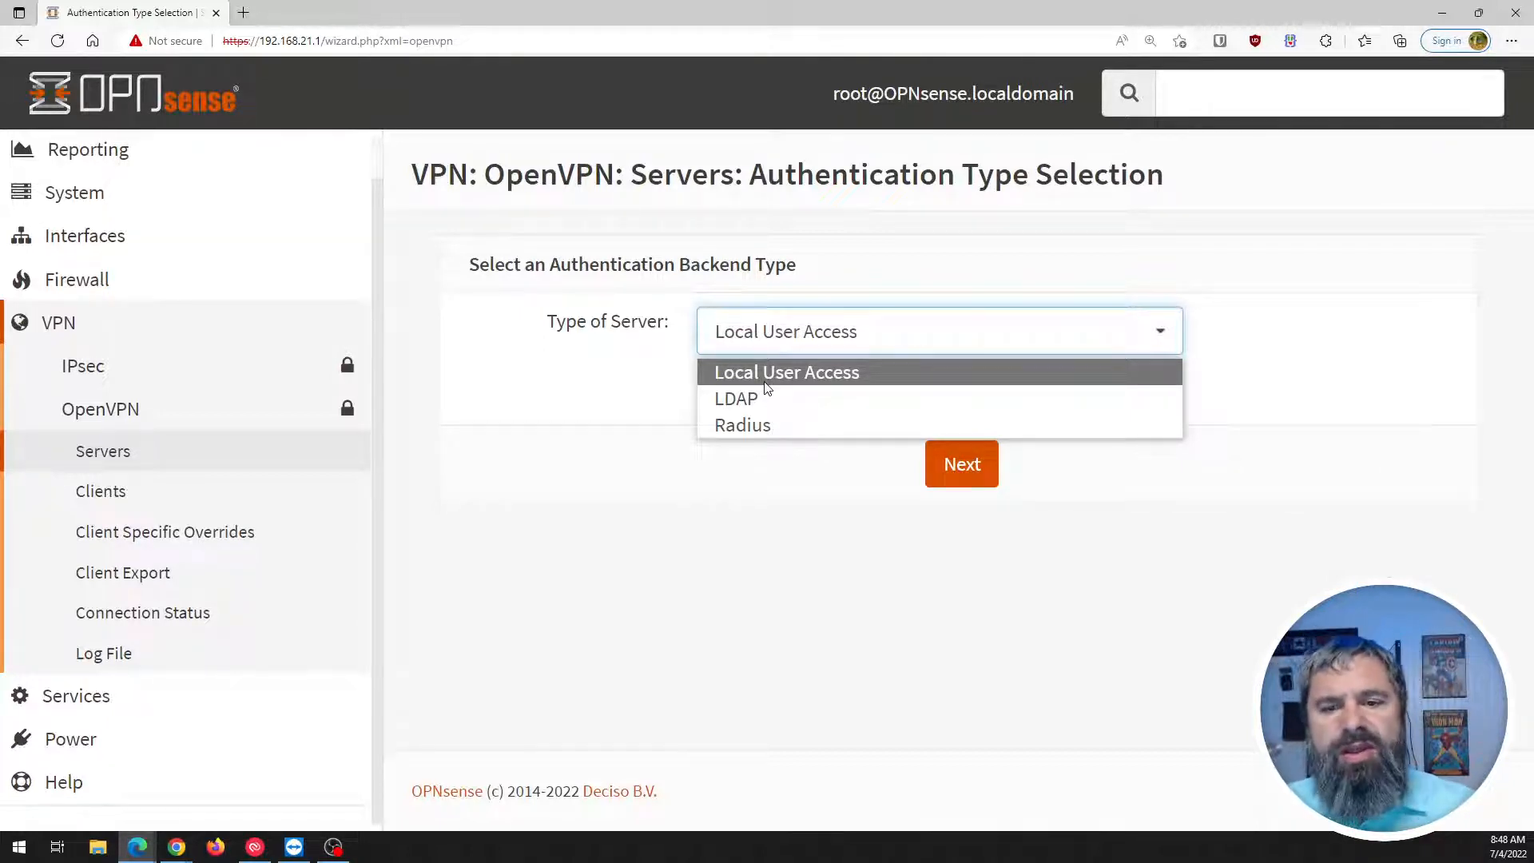
pyautogui.click(764, 382)
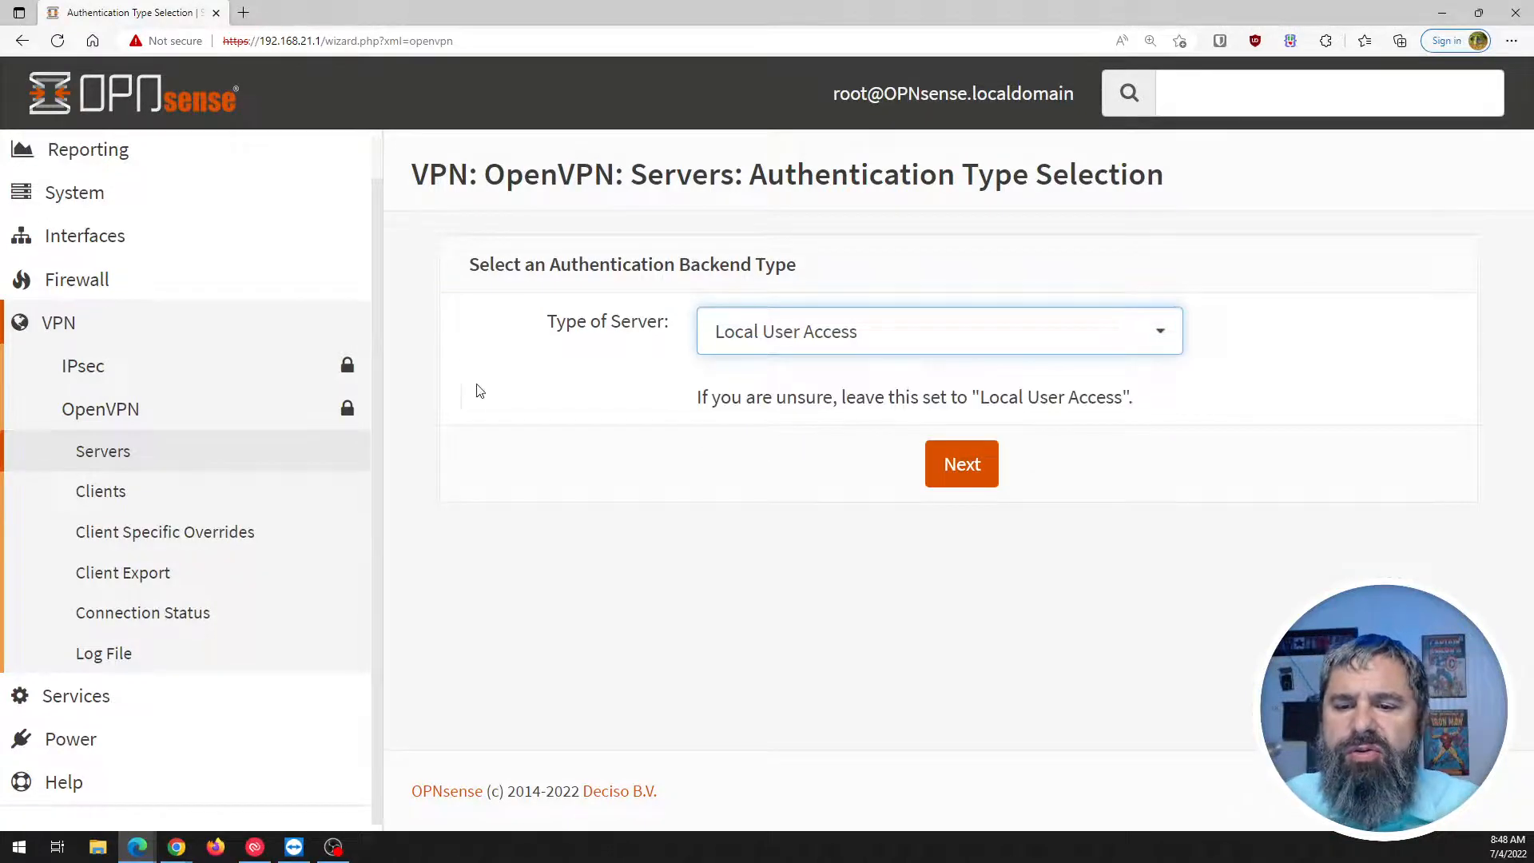
pyautogui.click(956, 472)
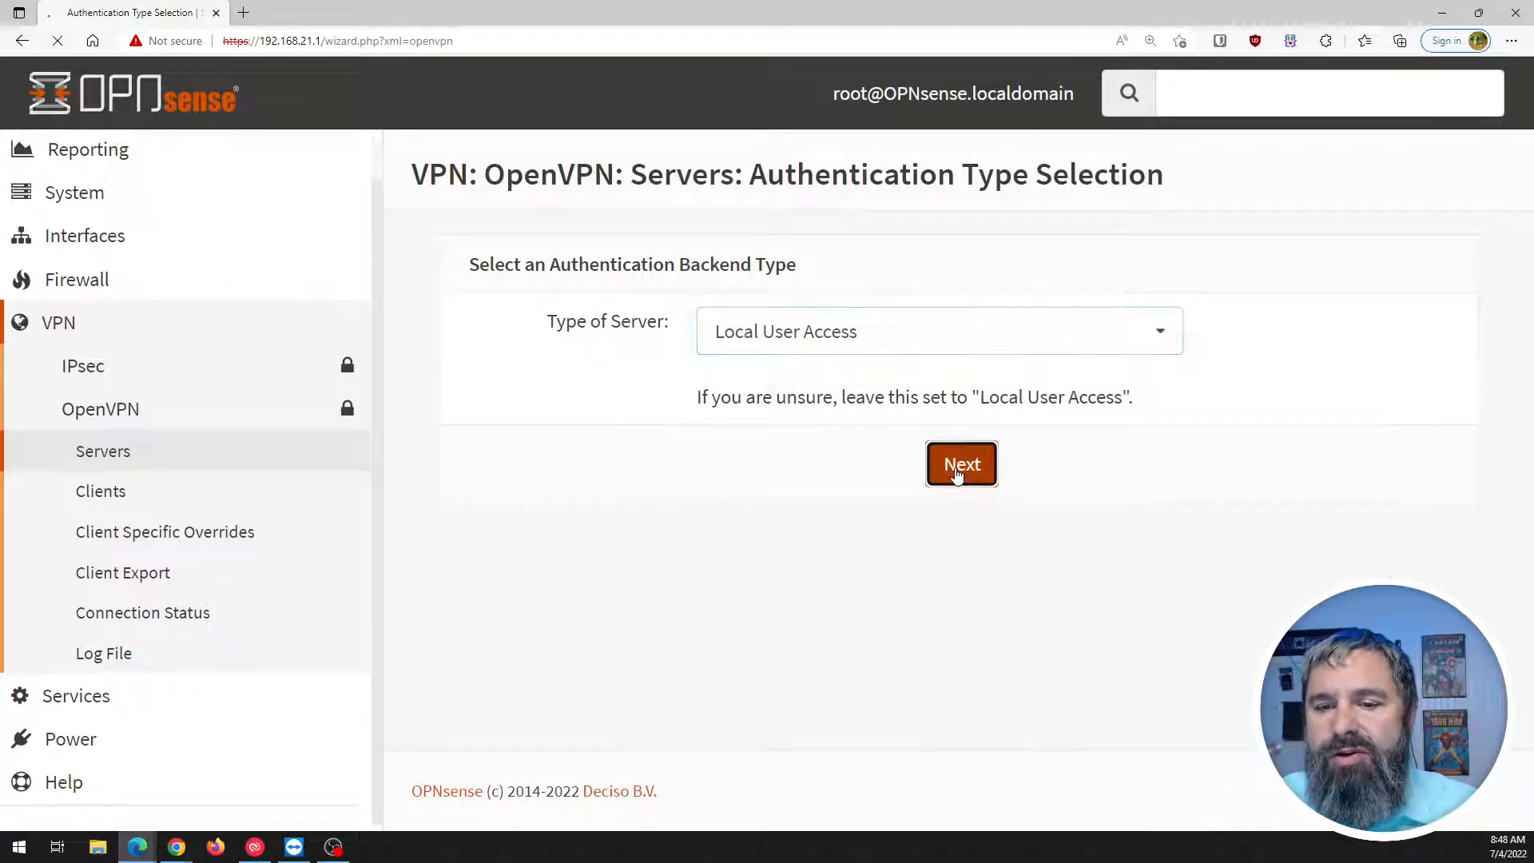
# Enter OpnvpnCA as the CA descriptive name, leaving 2048-bit key and 825-day lifetime.
pyautogui.scroll(1, 593, 400)
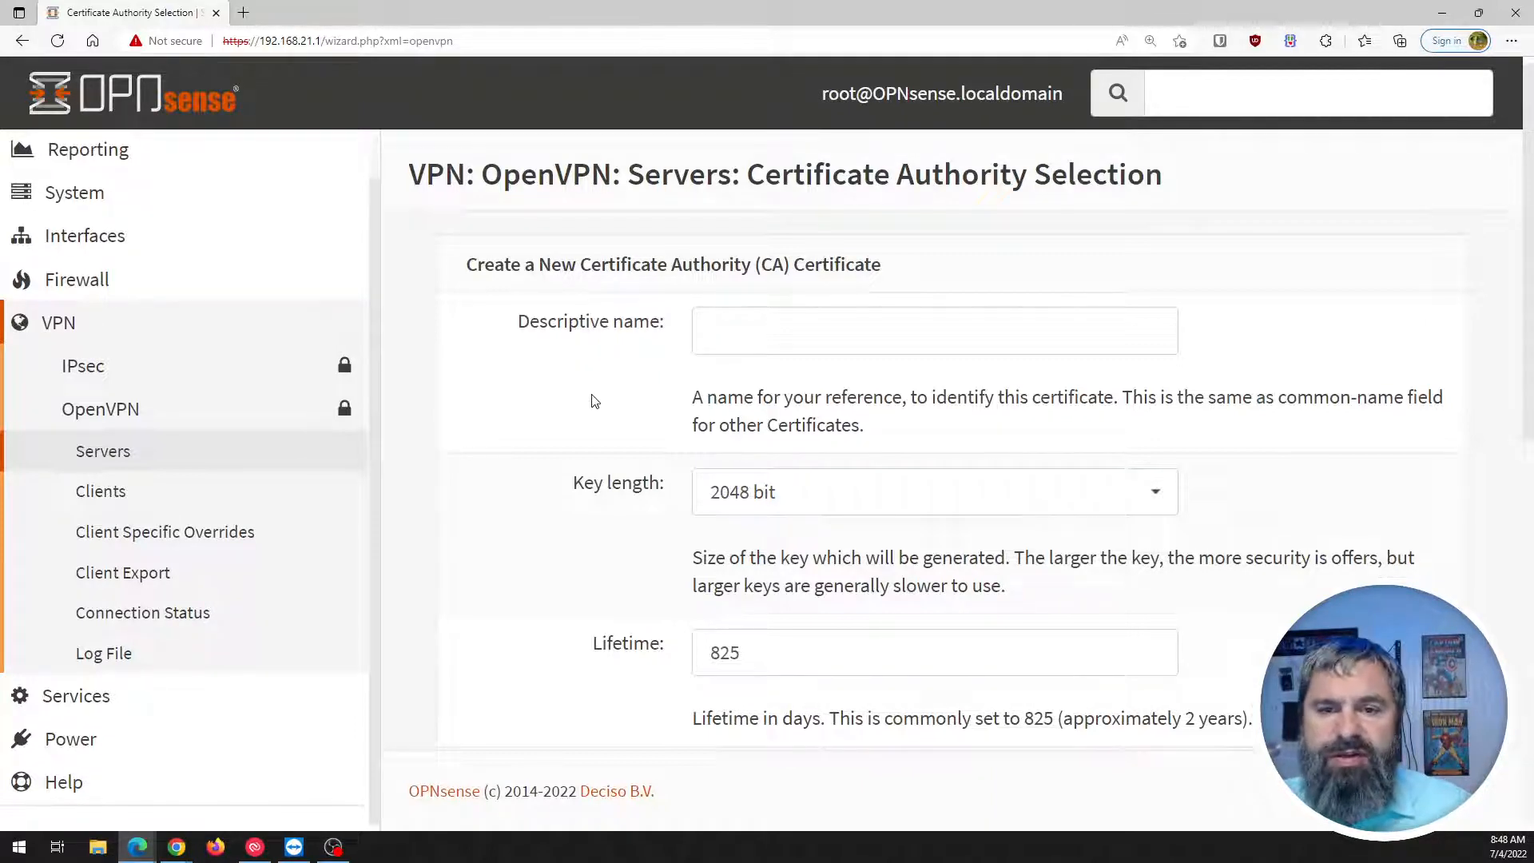
pyautogui.click(740, 334)
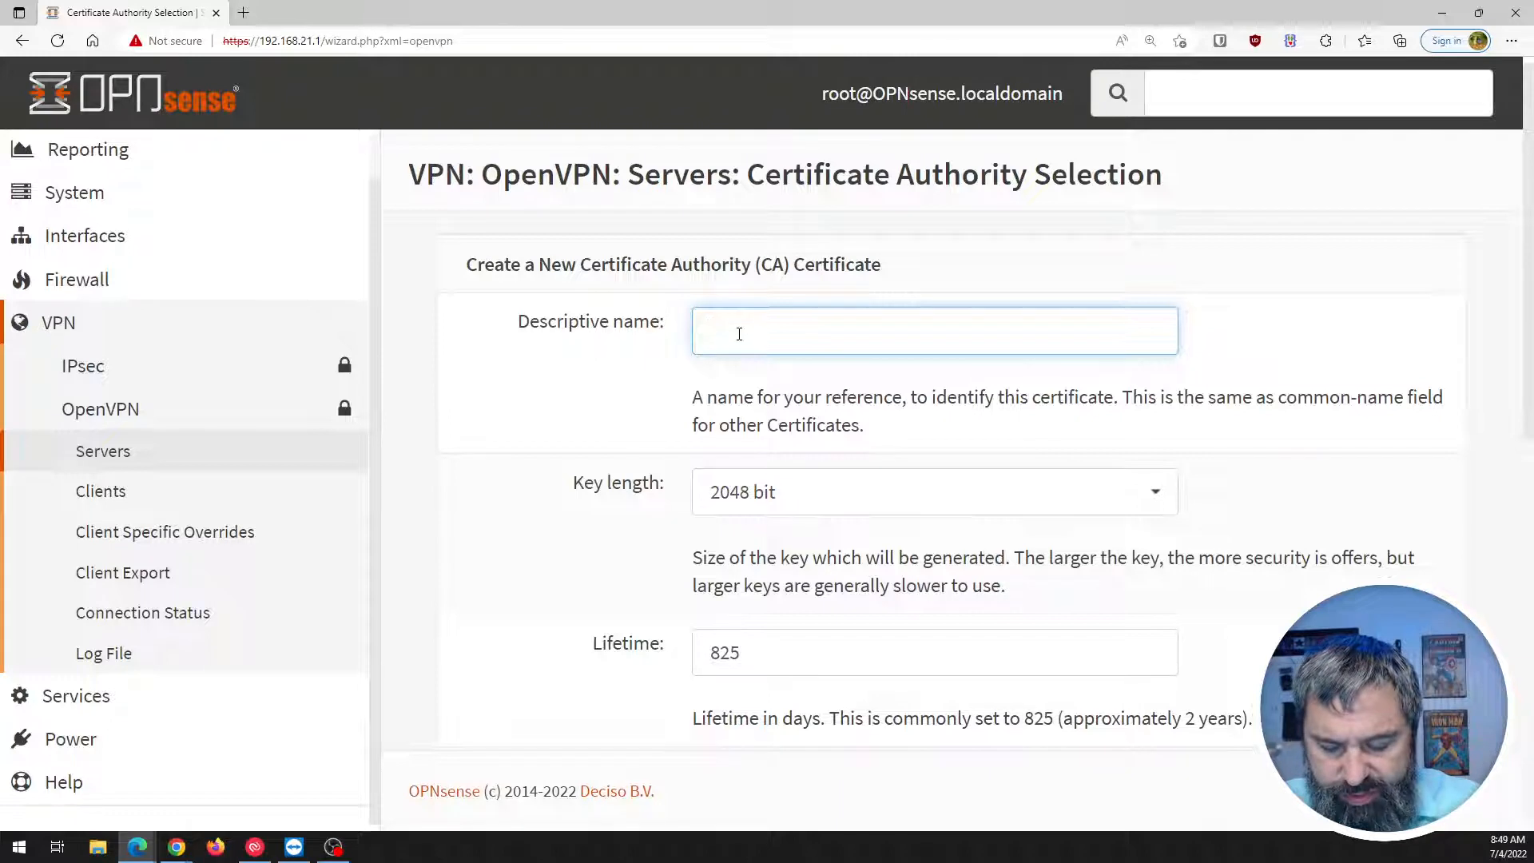
pyautogui.write('Opn')
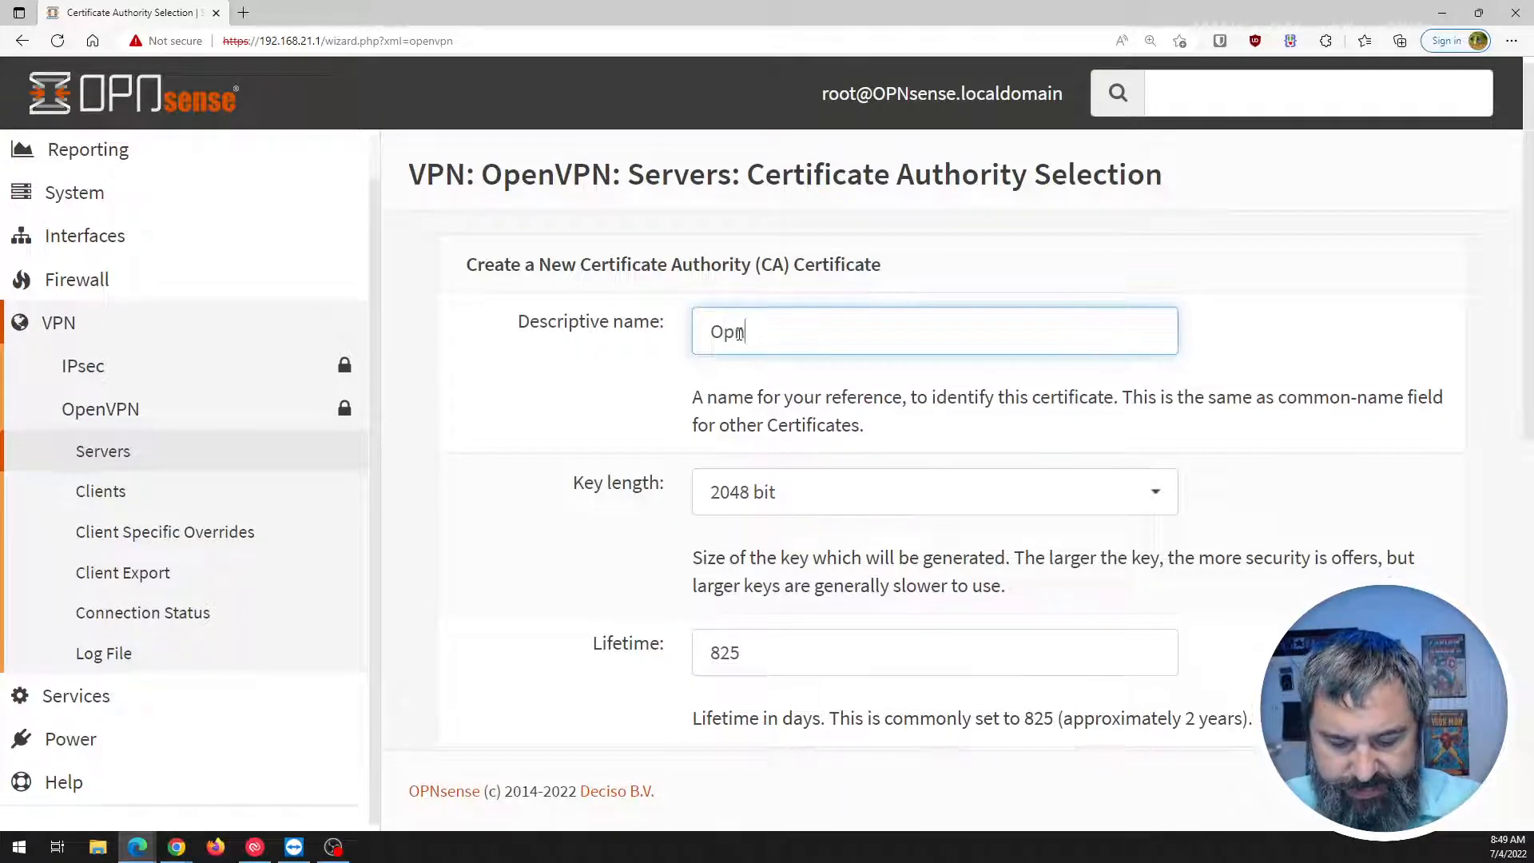
pyautogui.write('vpnCA')
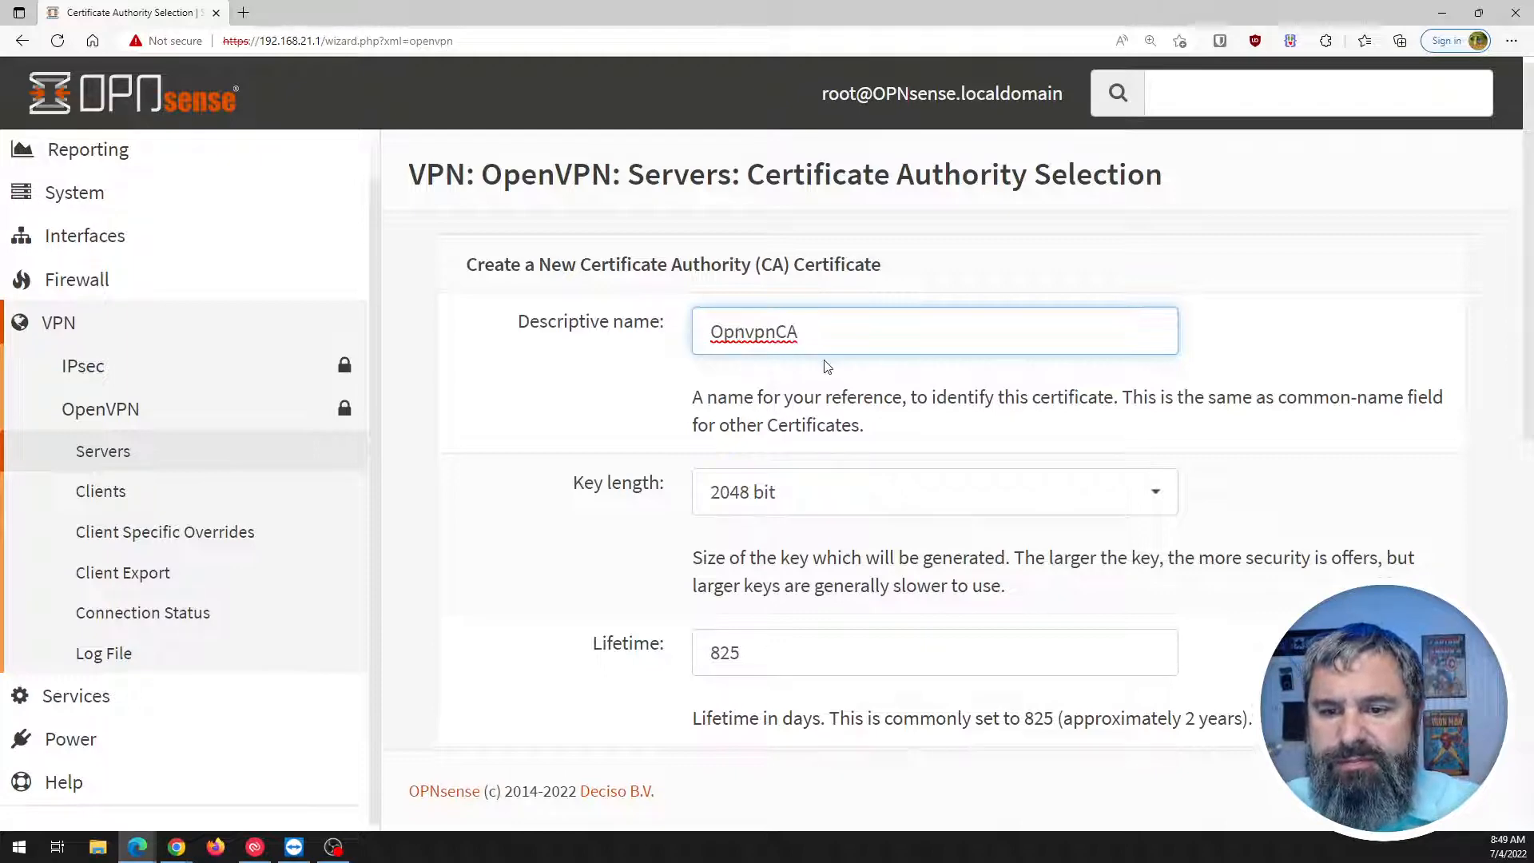
pyautogui.click(572, 472)
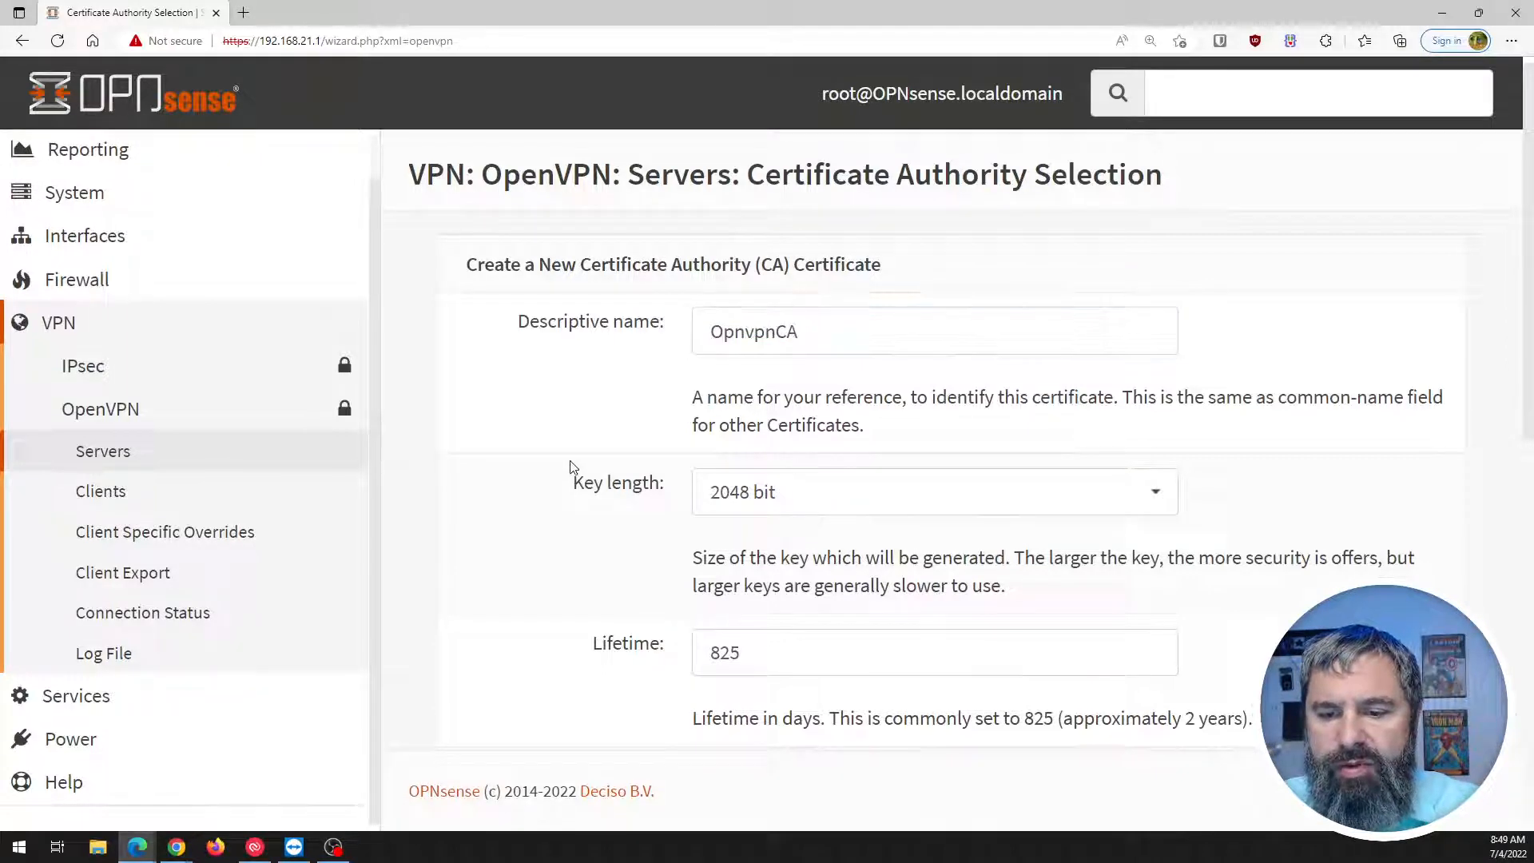
pyautogui.scroll(-1, 574, 470)
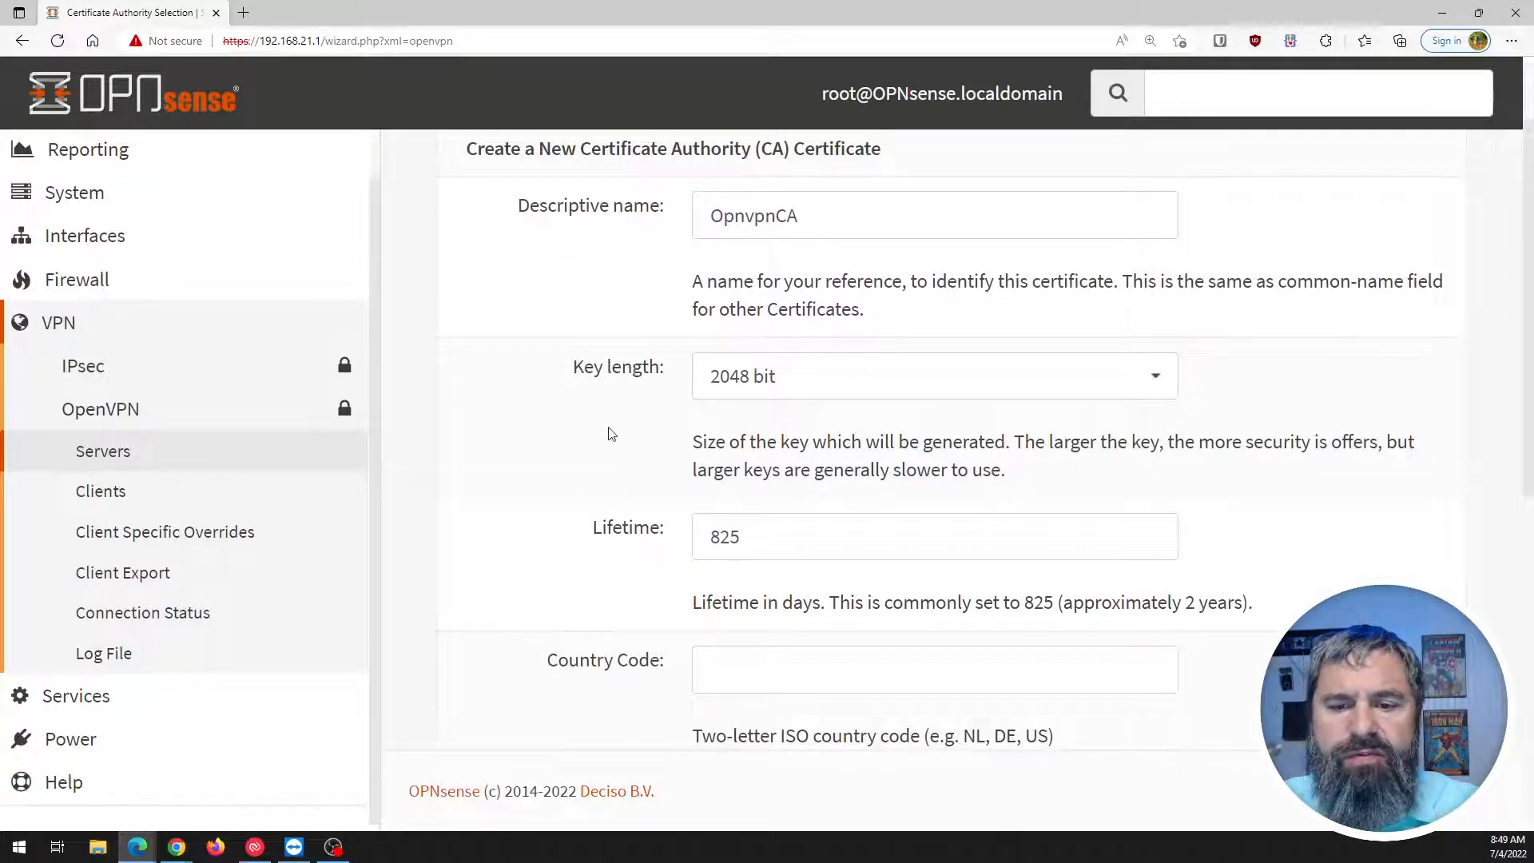
pyautogui.scroll(-2, 639, 399)
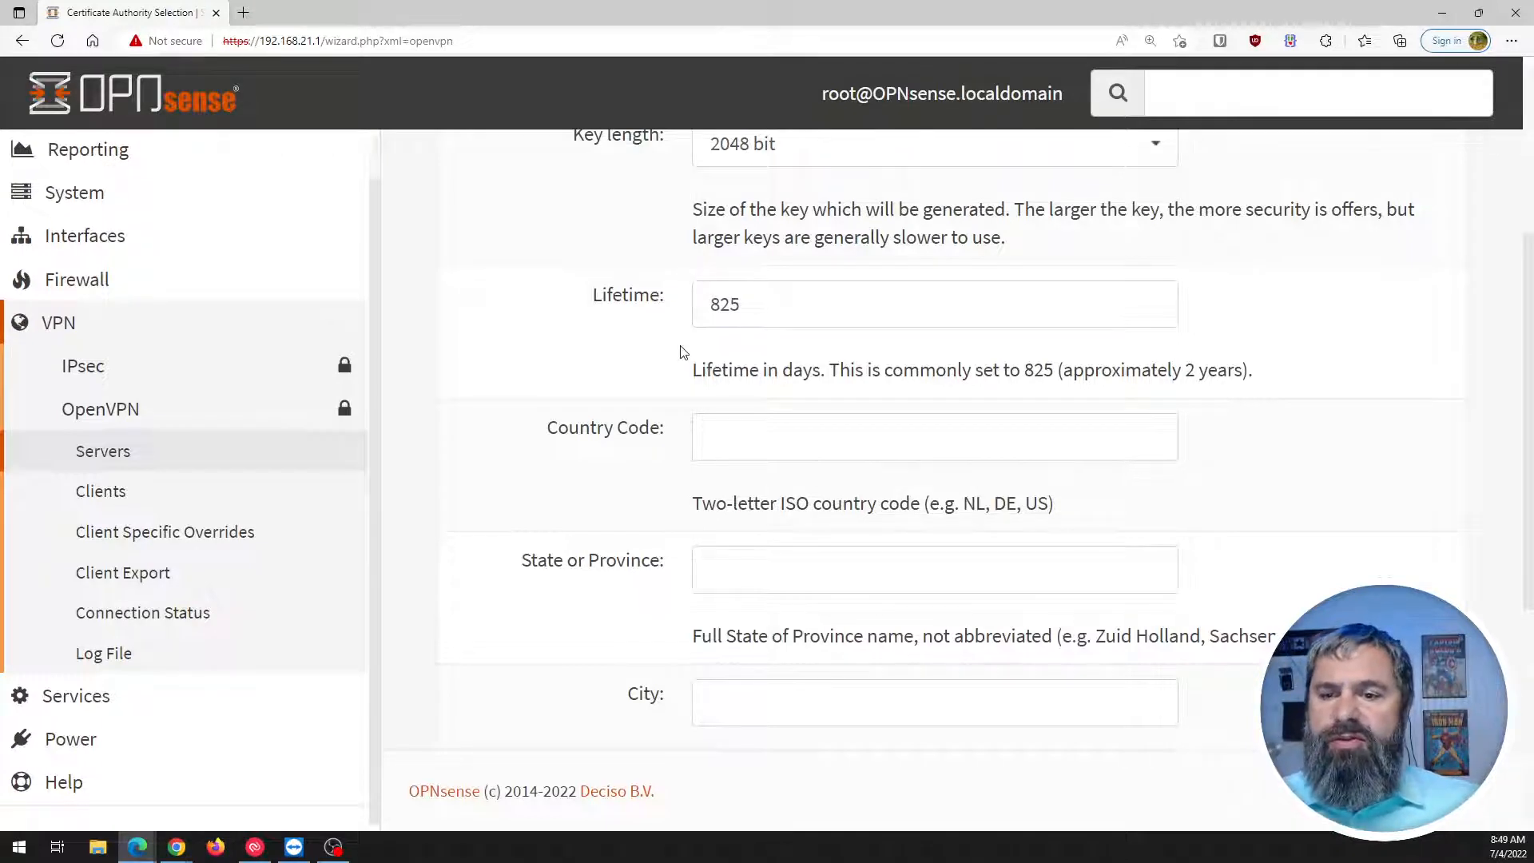
# Fill in the CA location: country US, state Missouri, city Saint Louis.
pyautogui.click(727, 420)
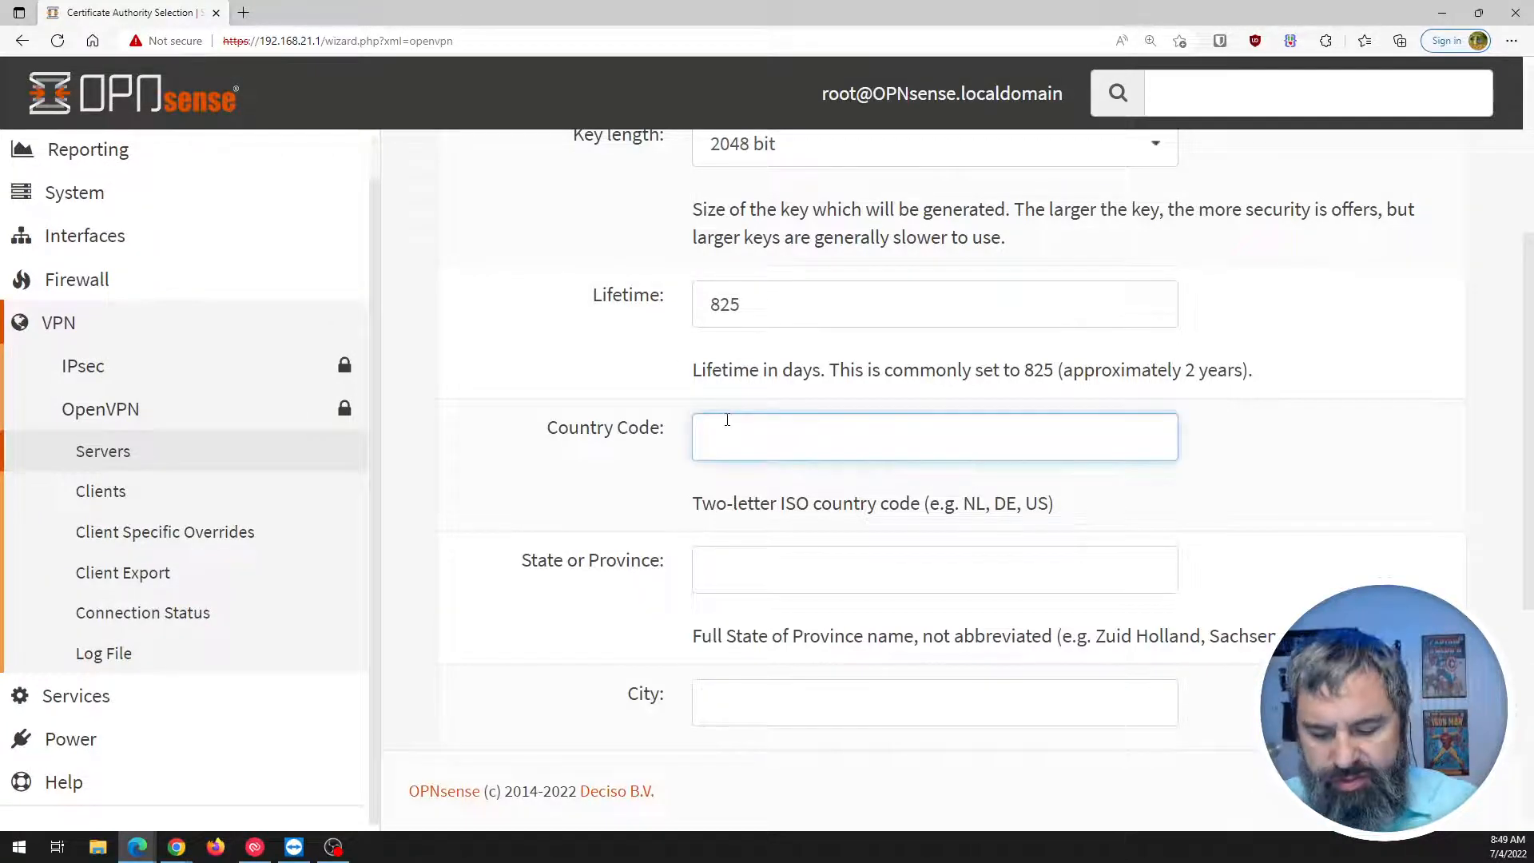
pyautogui.write('US')
pyautogui.click(743, 568)
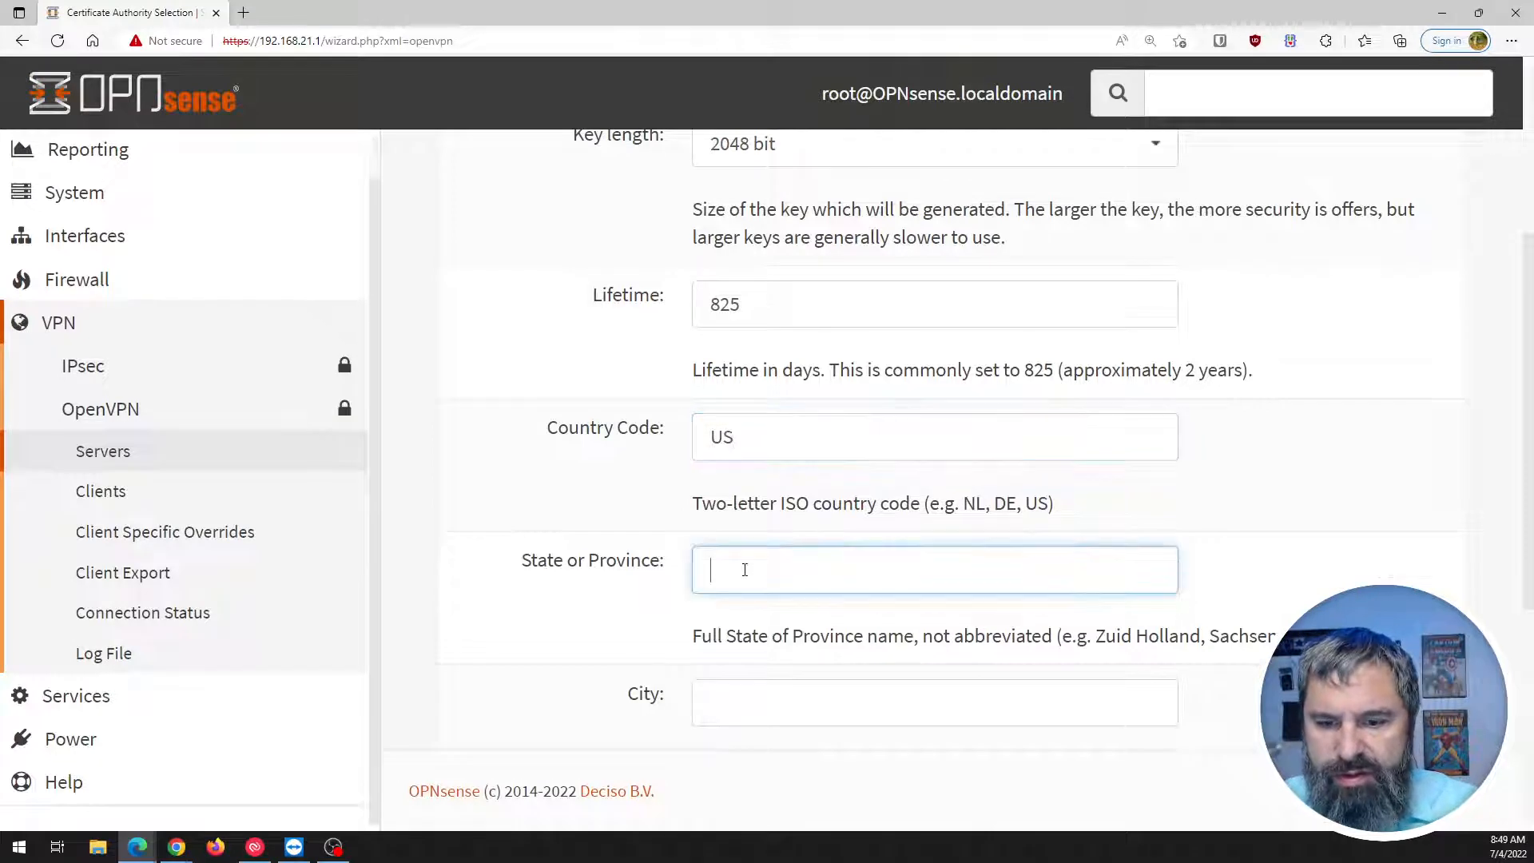
pyautogui.write('Misour')
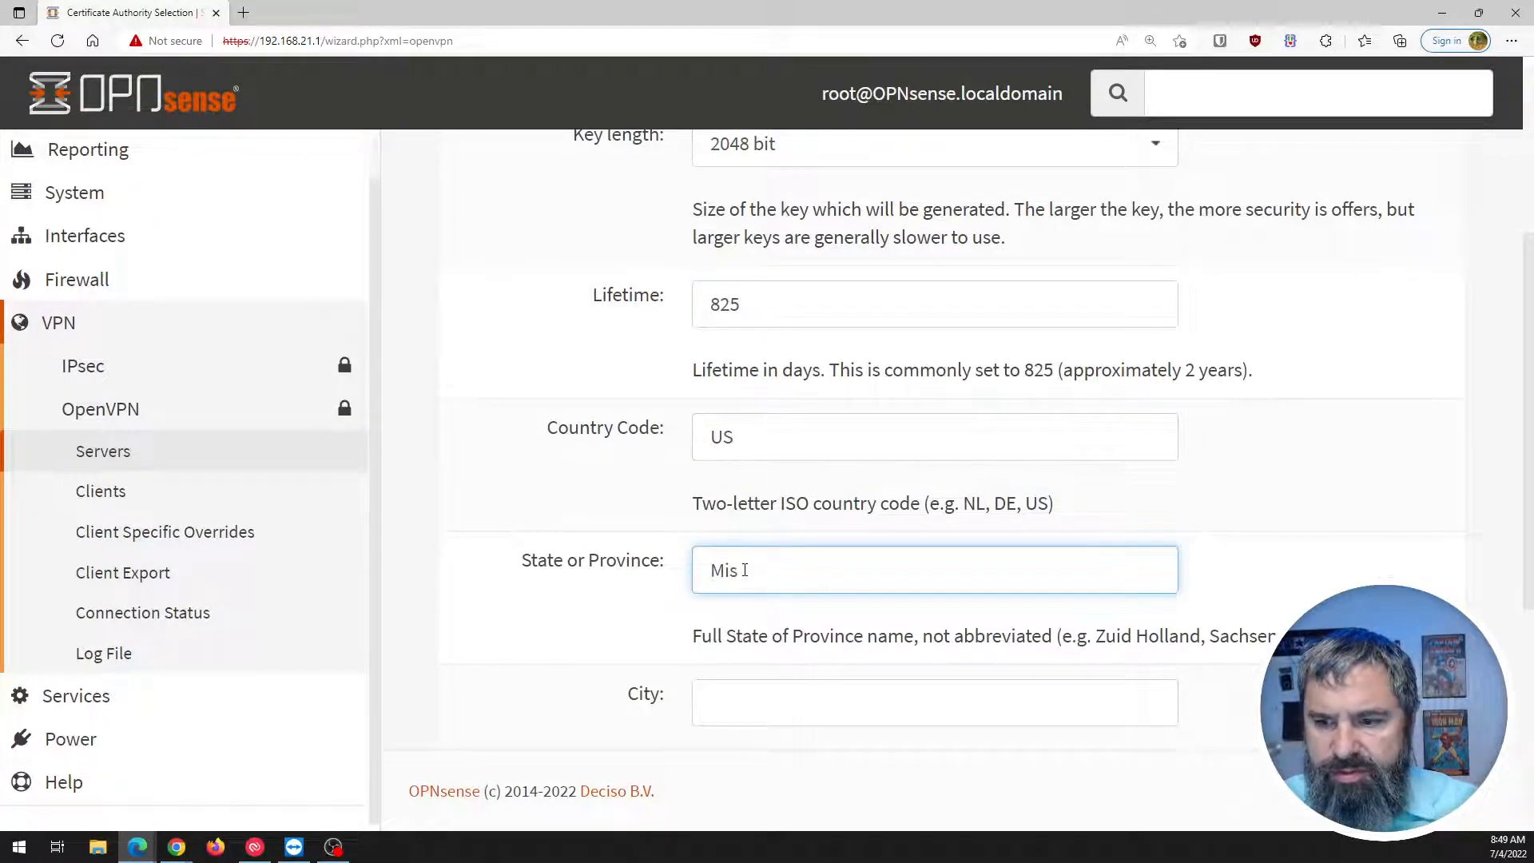
pyautogui.press('BackSpace')
pyautogui.press('BackSpace')
pyautogui.press('BackSpace')
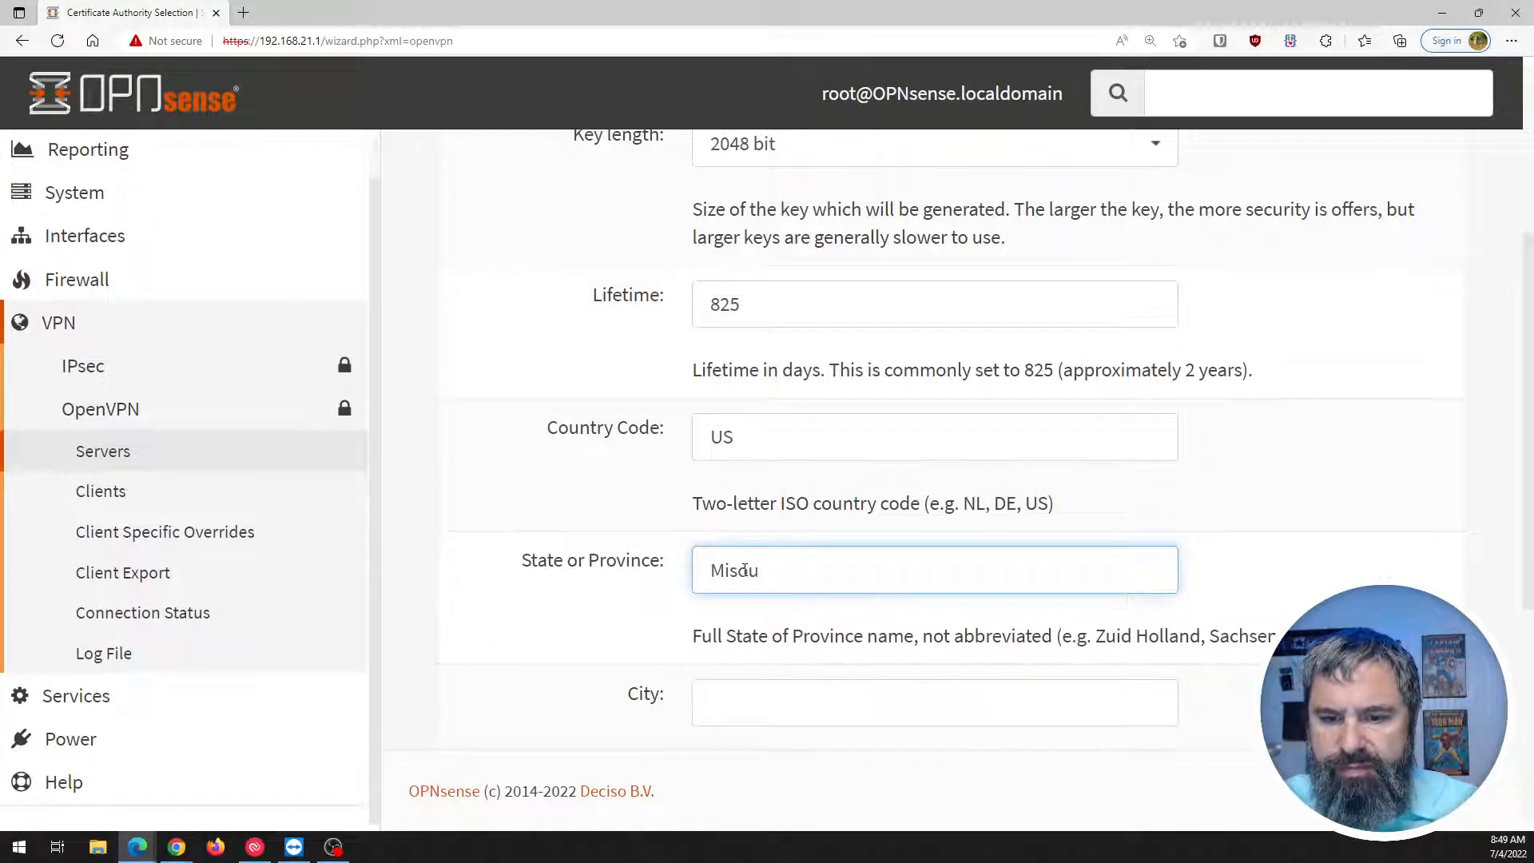
pyautogui.write('souri')
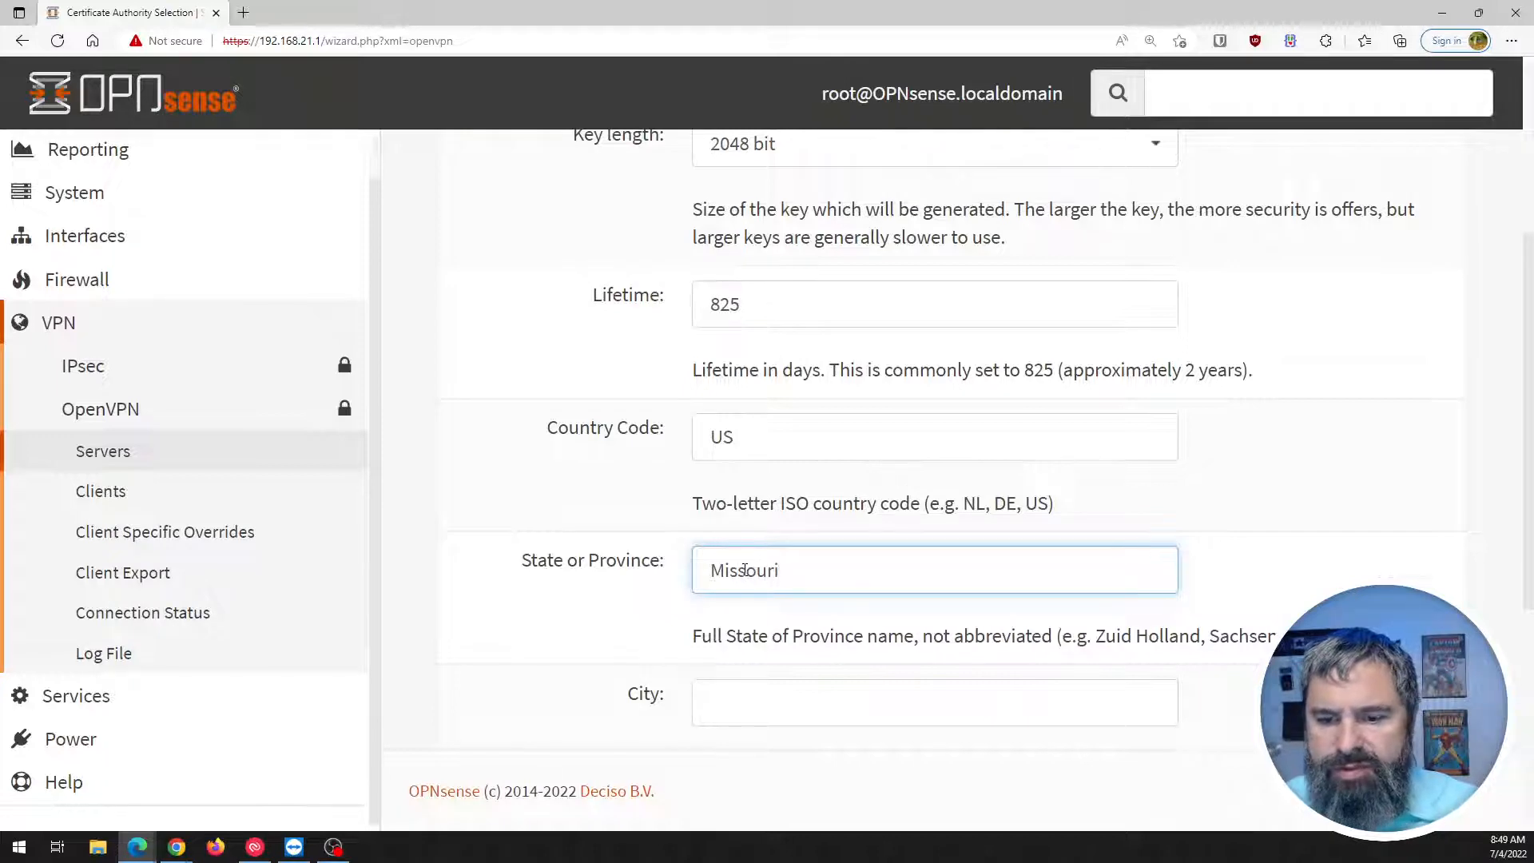
pyautogui.scroll(-3, 744, 570)
pyautogui.click(720, 452)
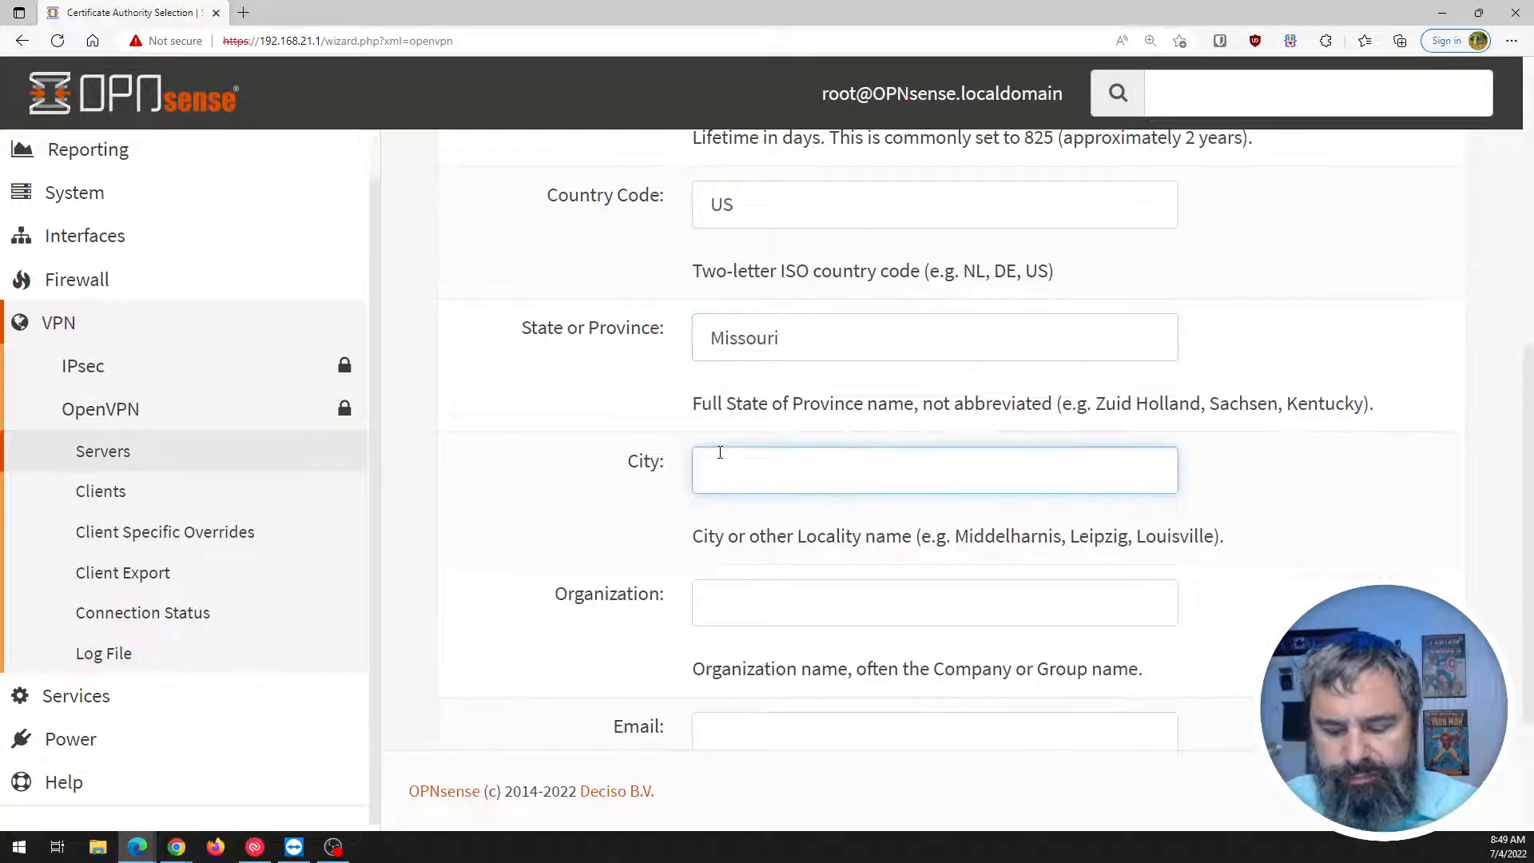
pyautogui.write('Saint ')
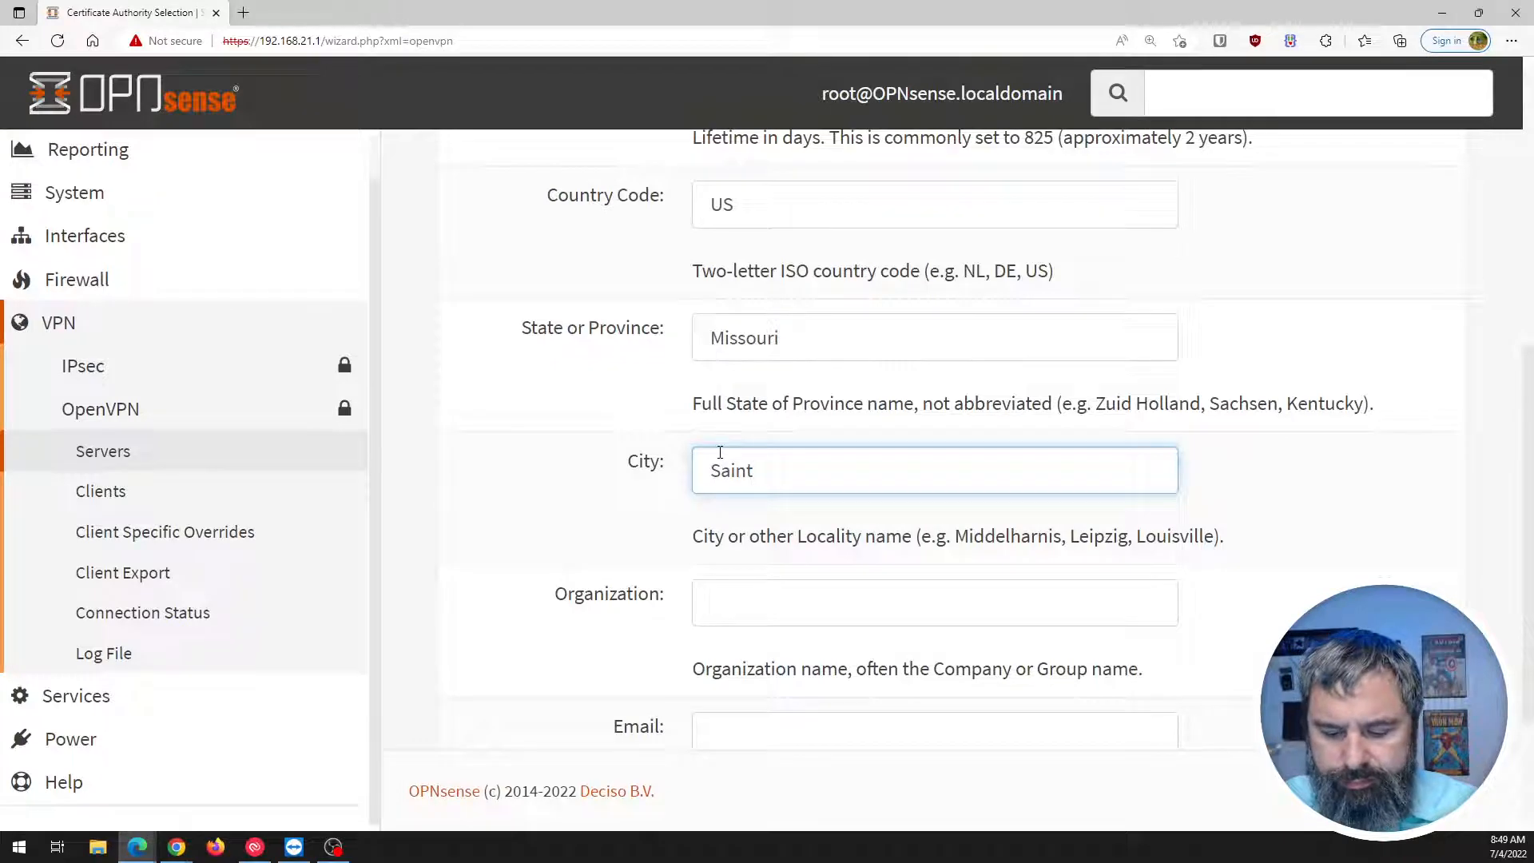
pyautogui.write('Louis')
# Set organization GetMetheGeek, enter the contact e-mail address, and add the CA.
pyautogui.scroll(-3, 678, 507)
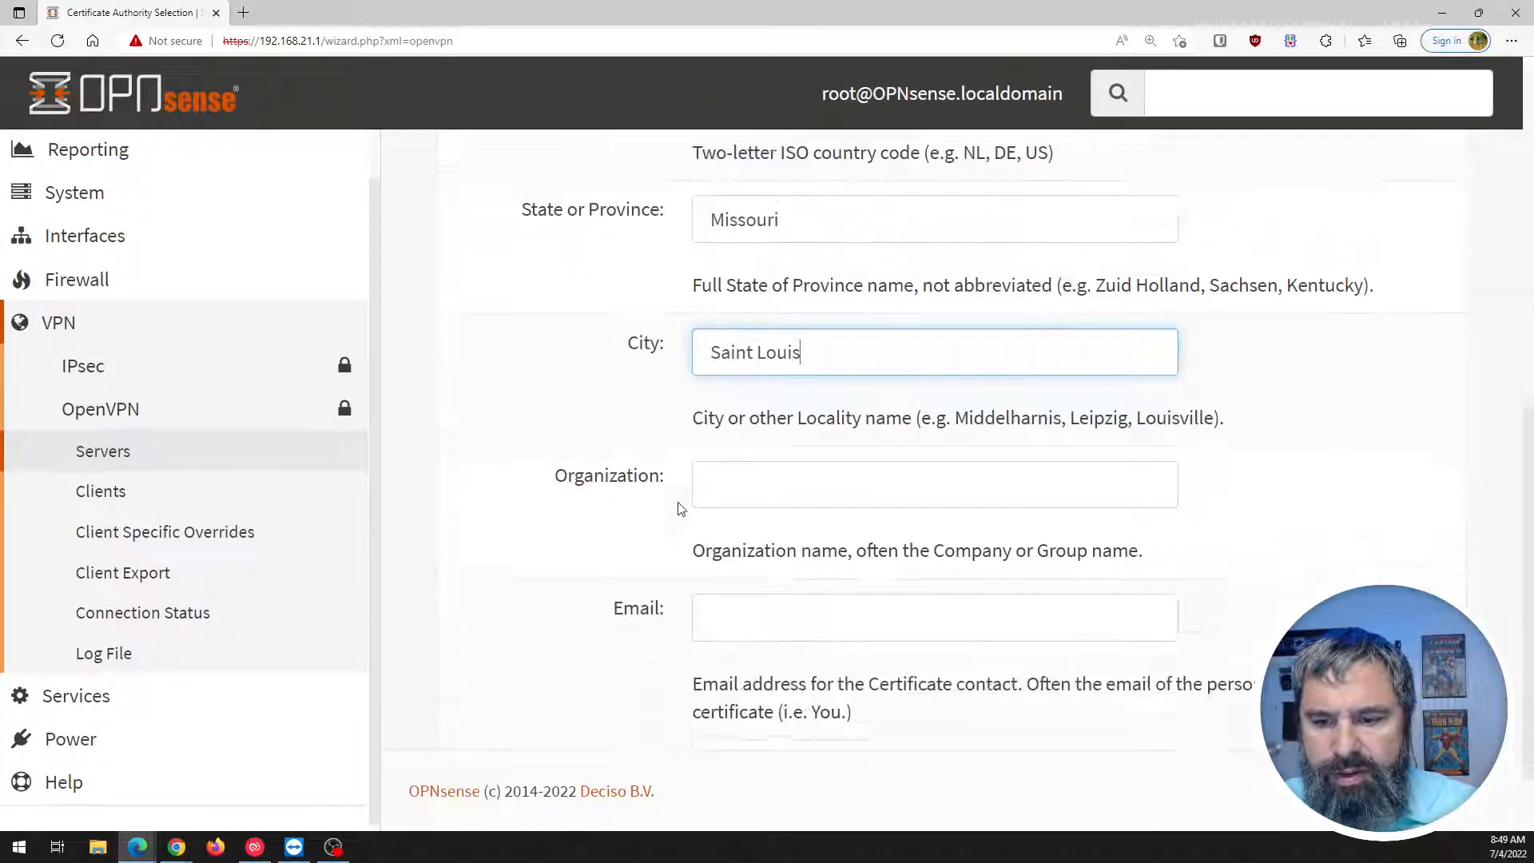
pyautogui.click(740, 400)
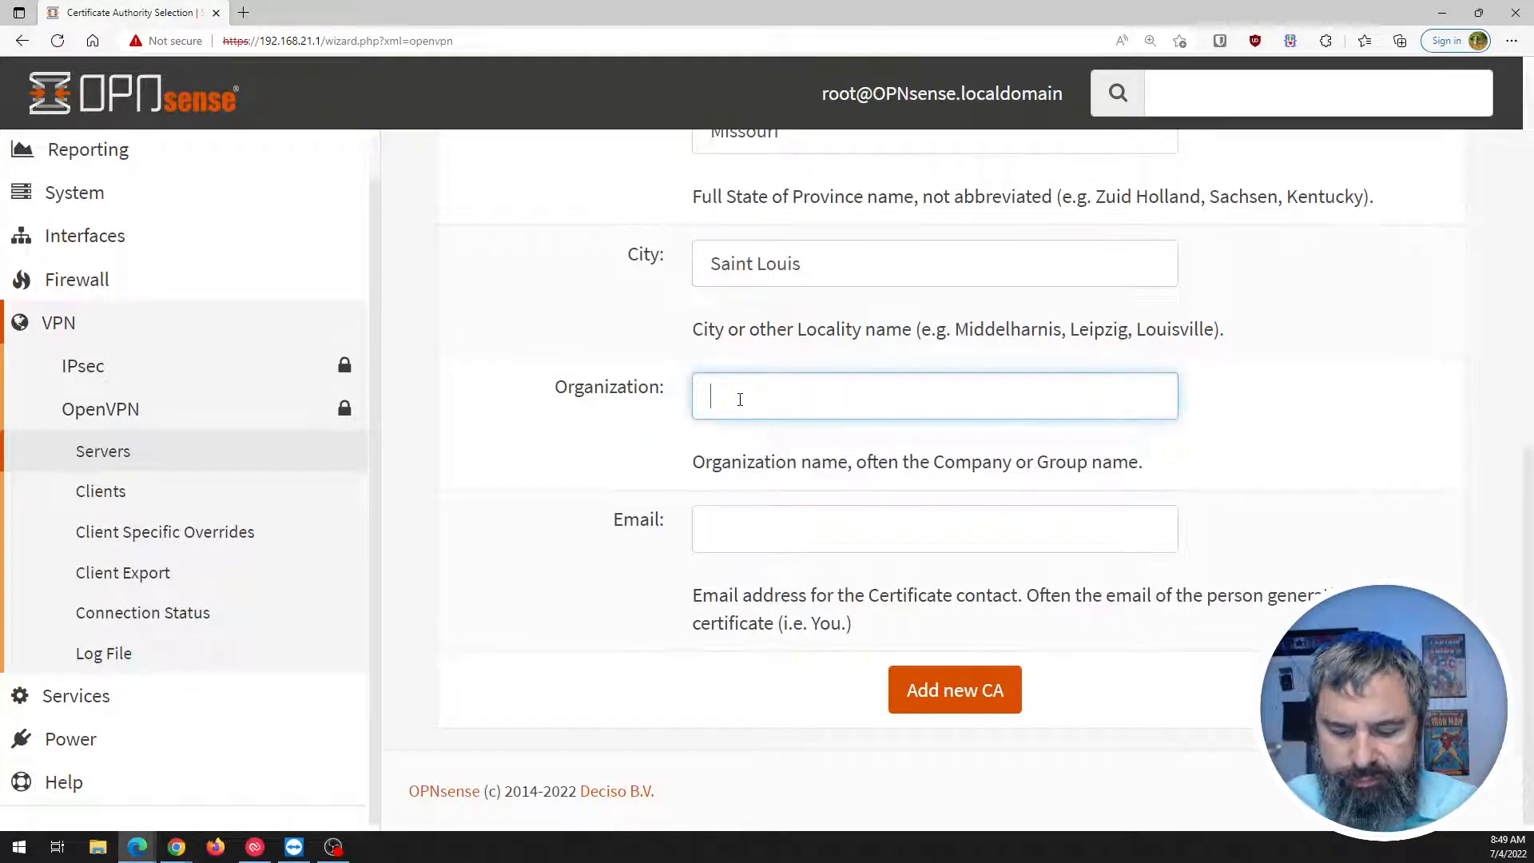
pyautogui.write('GetMe')
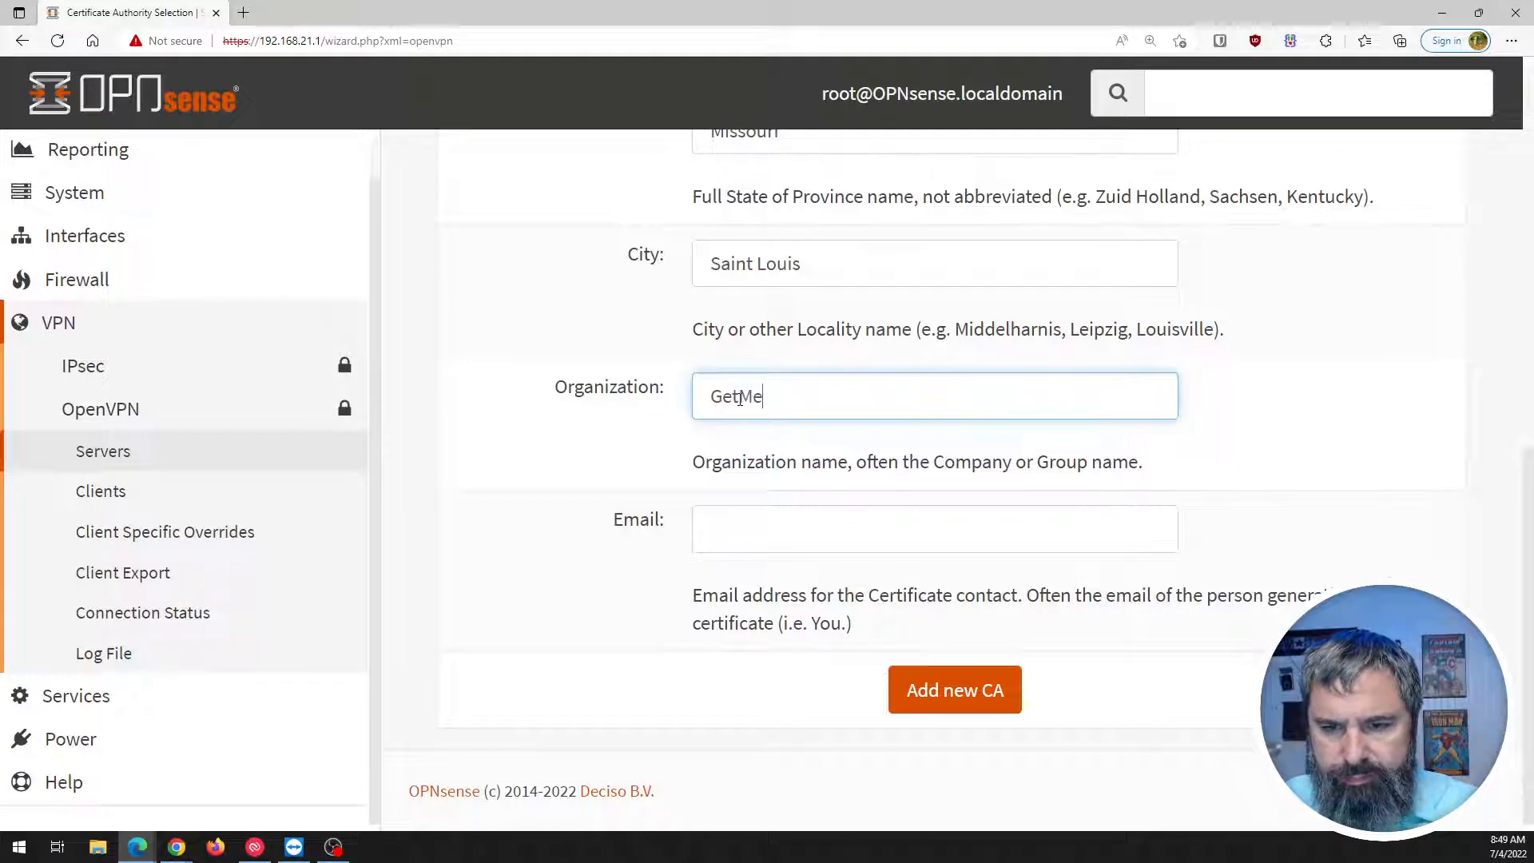
pyautogui.write('theGeek')
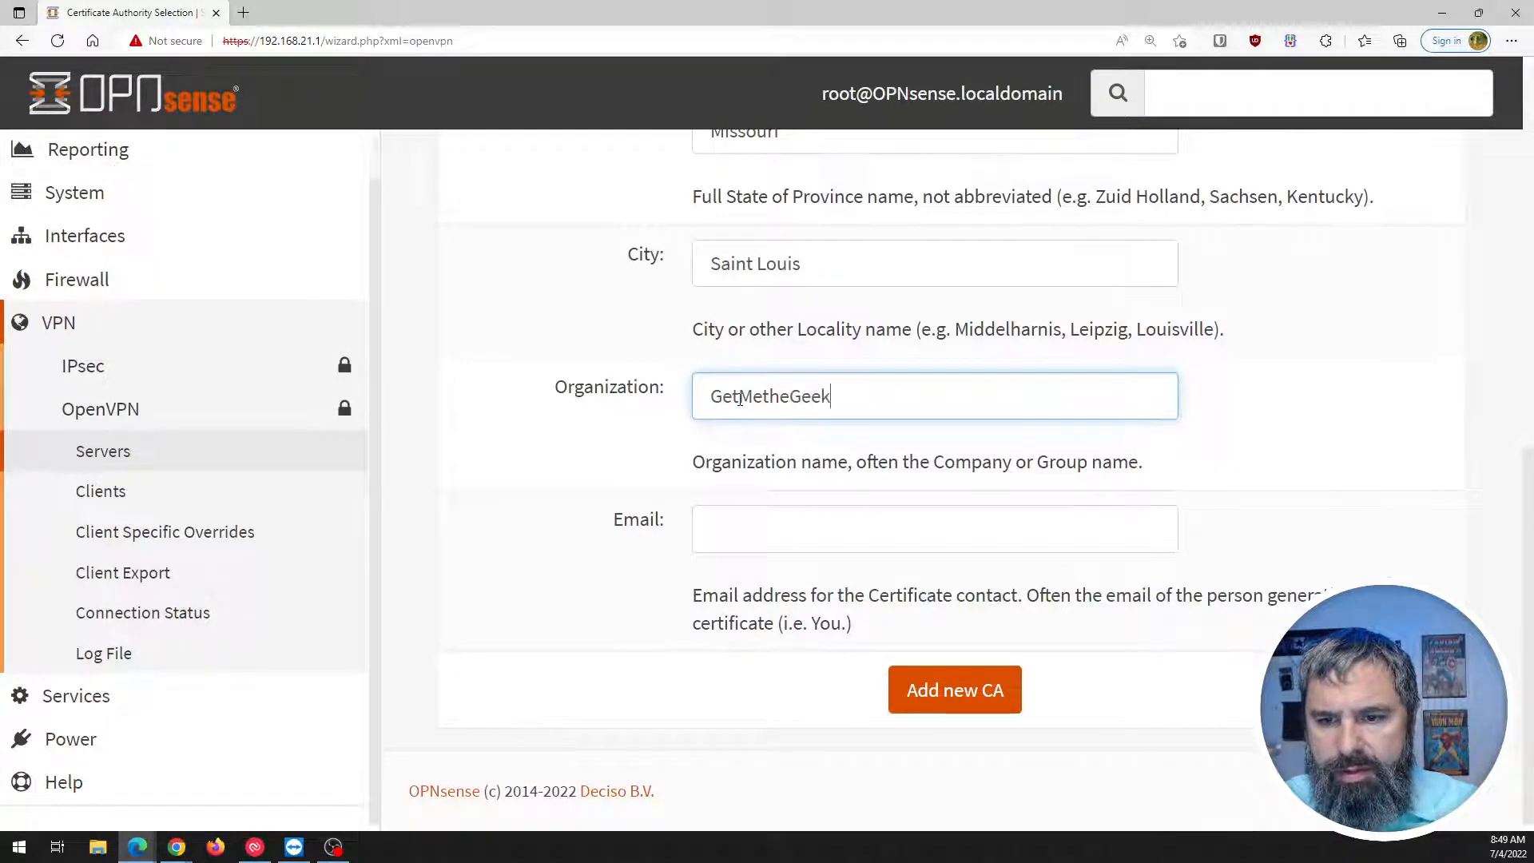
pyautogui.click(764, 540)
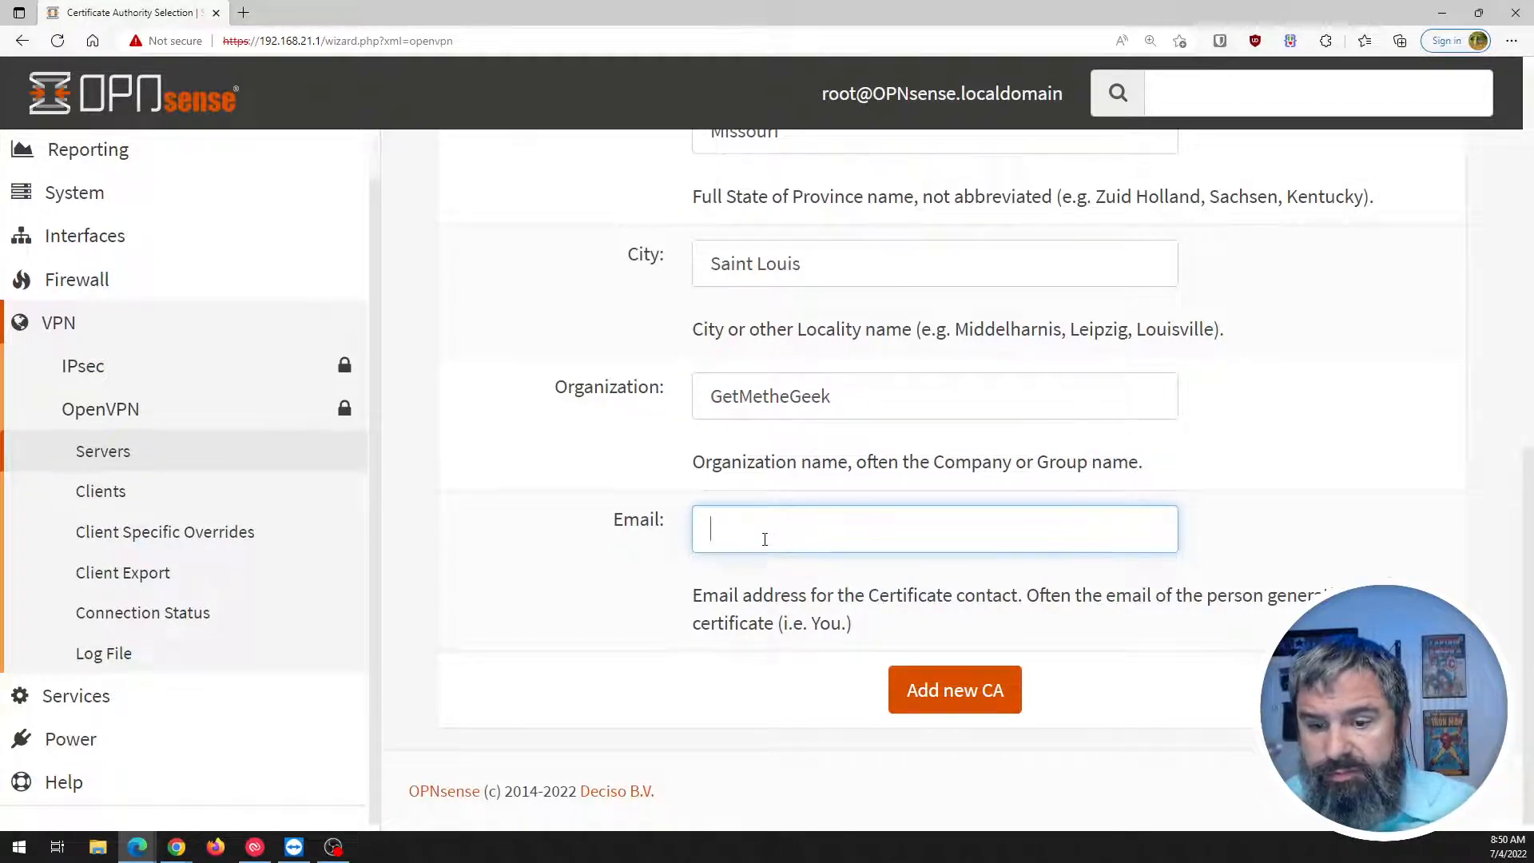
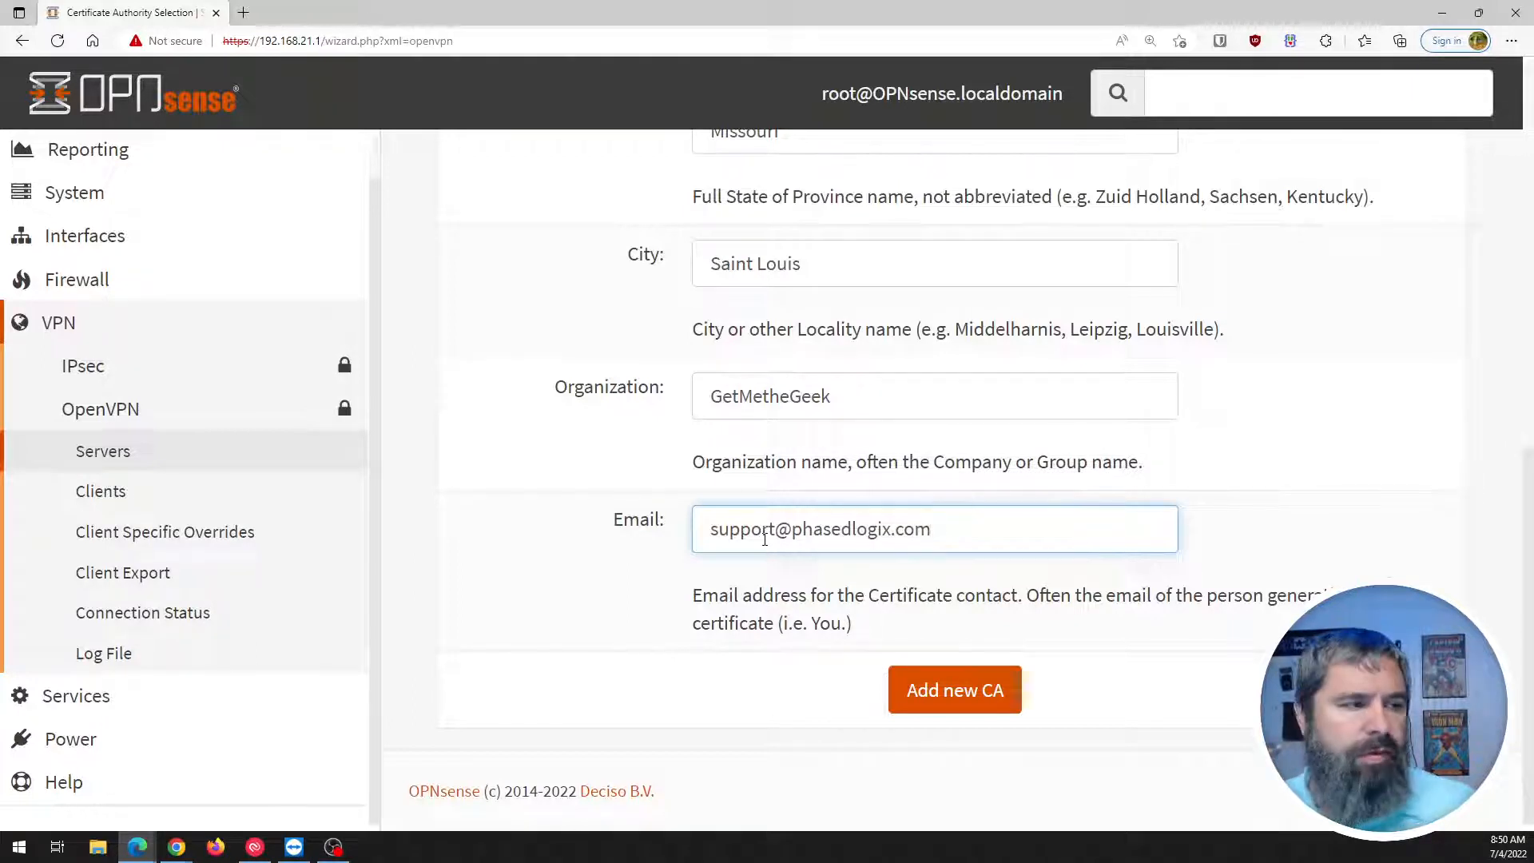
pyautogui.click(999, 687)
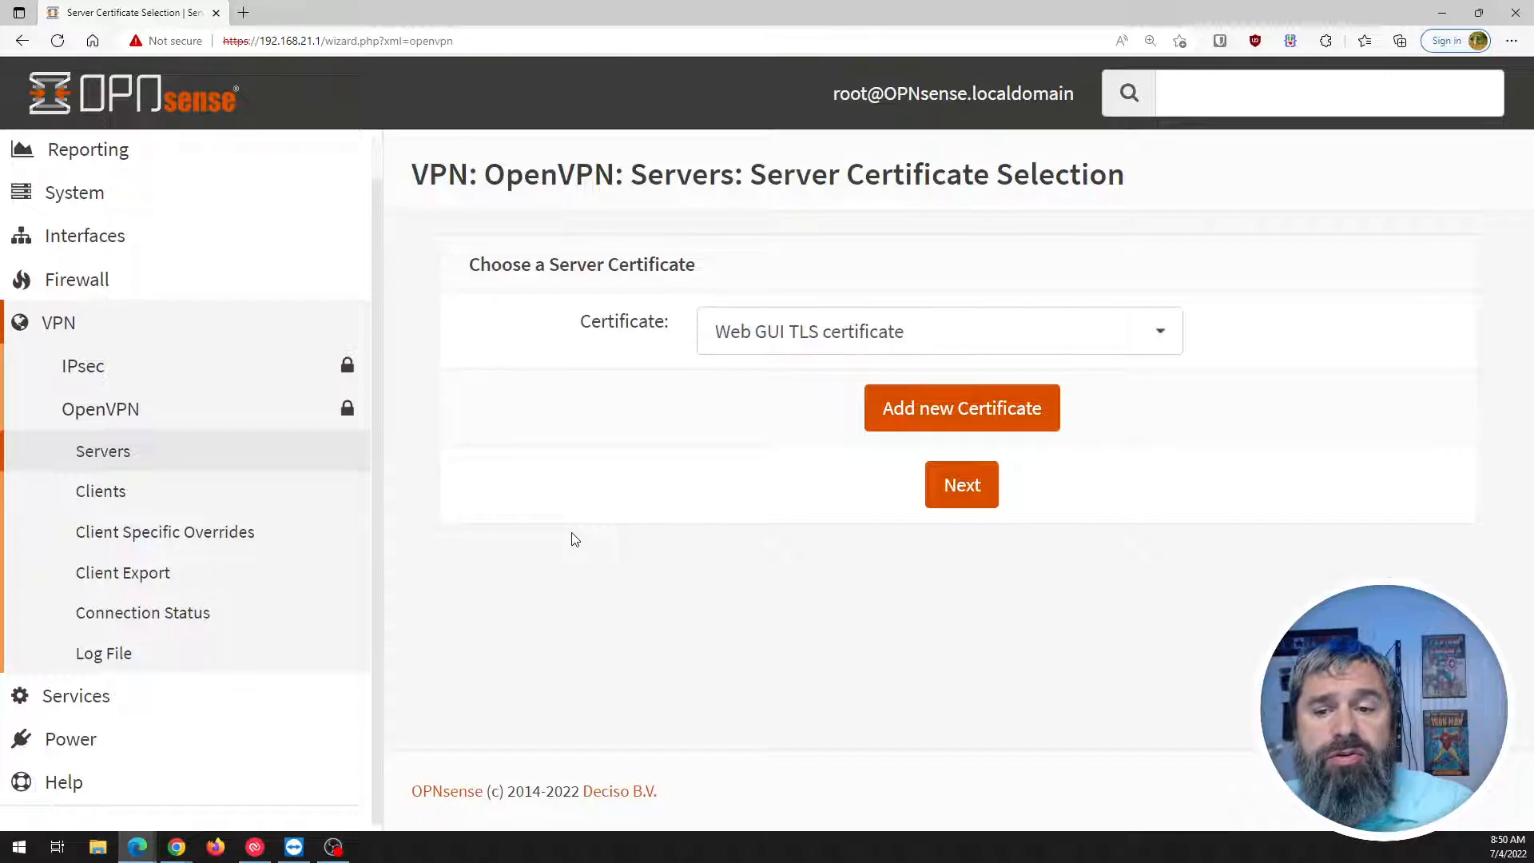
# Confirm only the Web GUI TLS certificate exists, then begin adding a new server certificate.
pyautogui.click(766, 337)
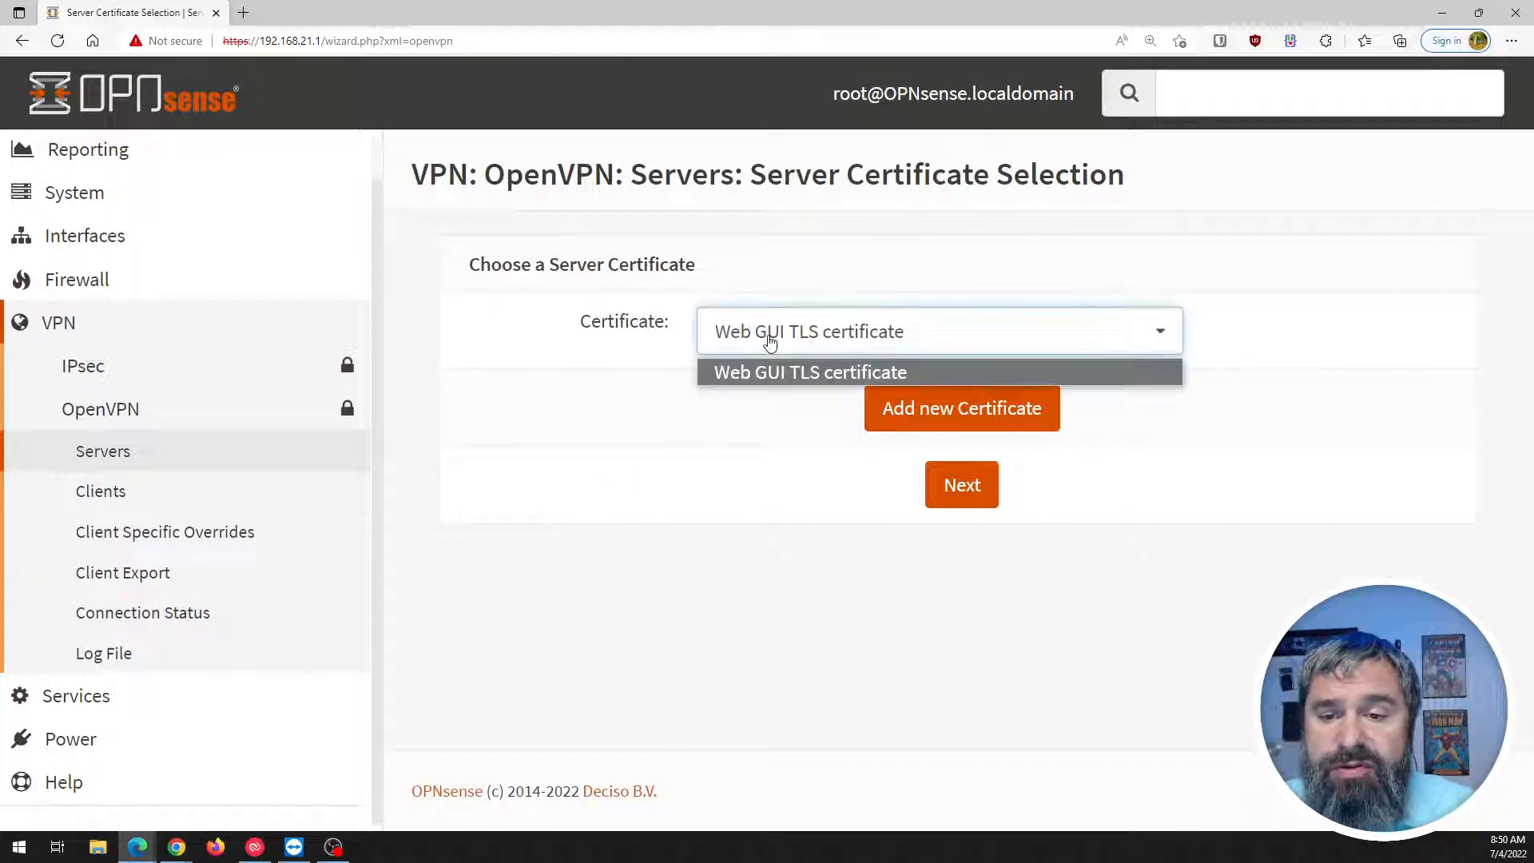
pyautogui.click(577, 385)
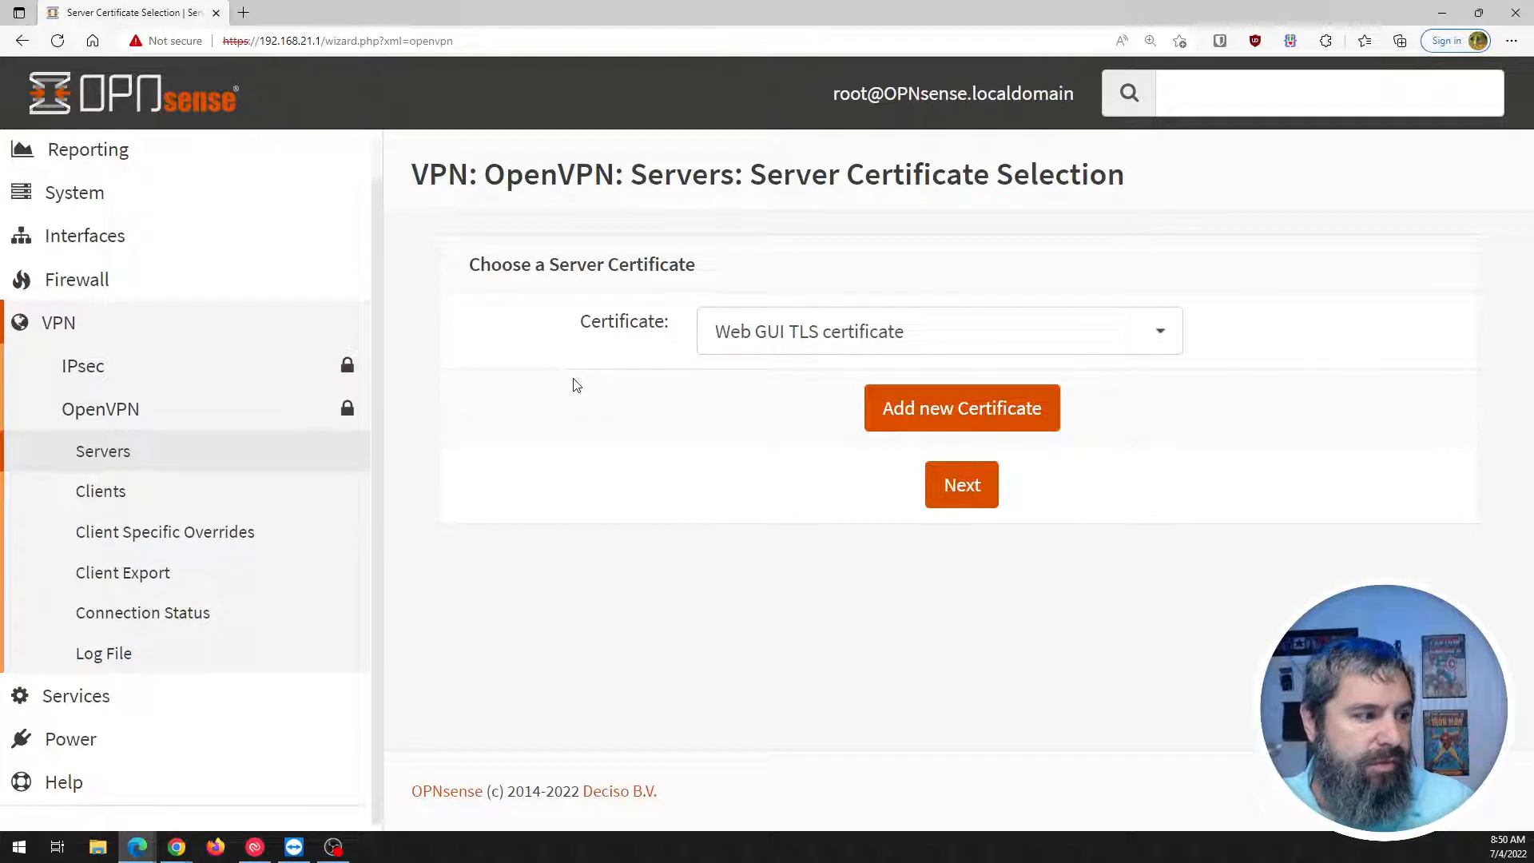
pyautogui.click(779, 331)
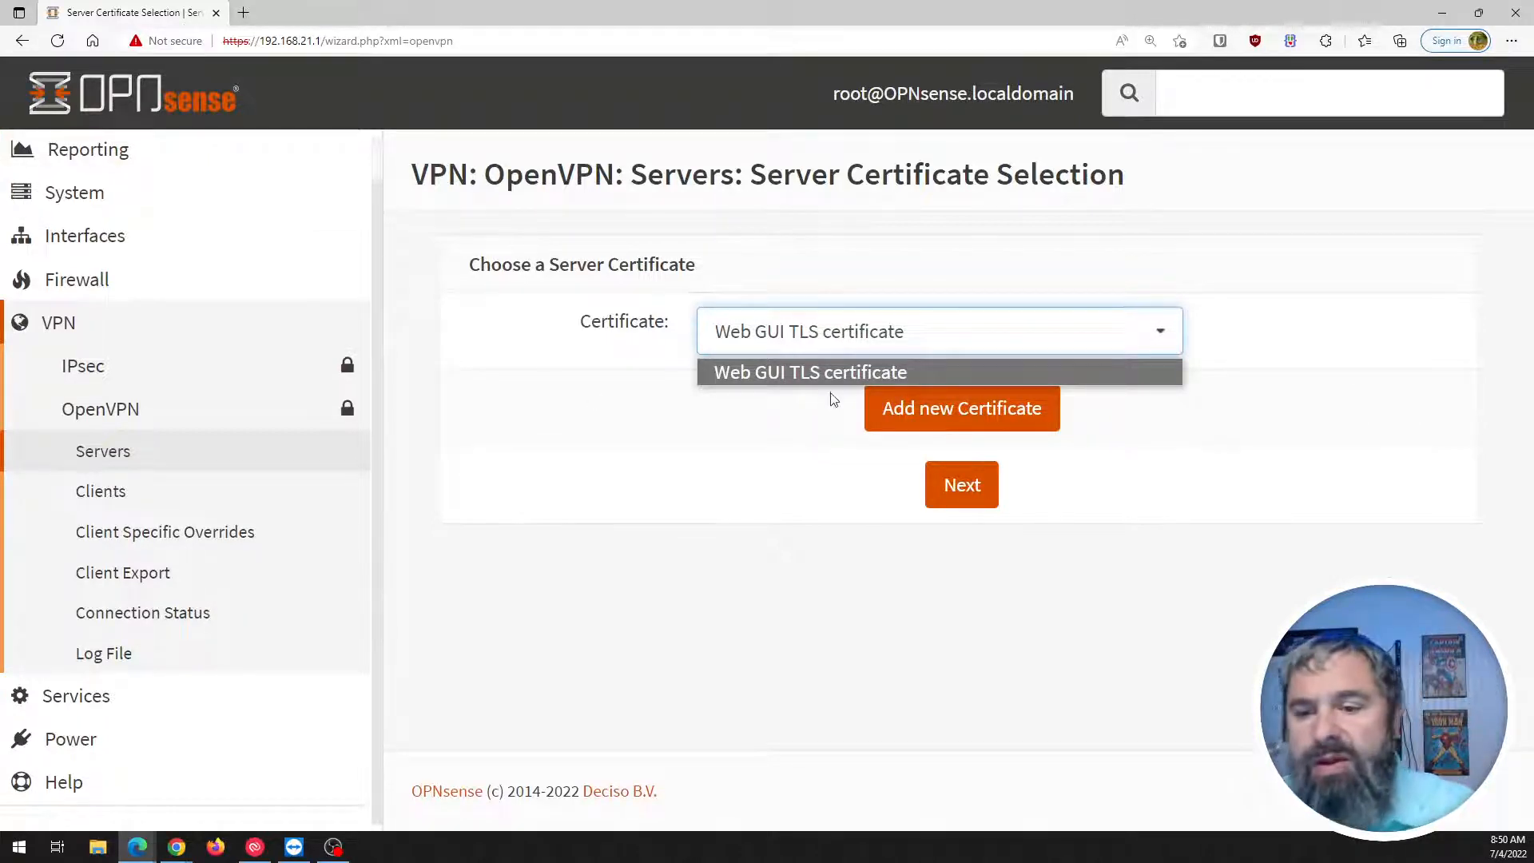
pyautogui.click(888, 422)
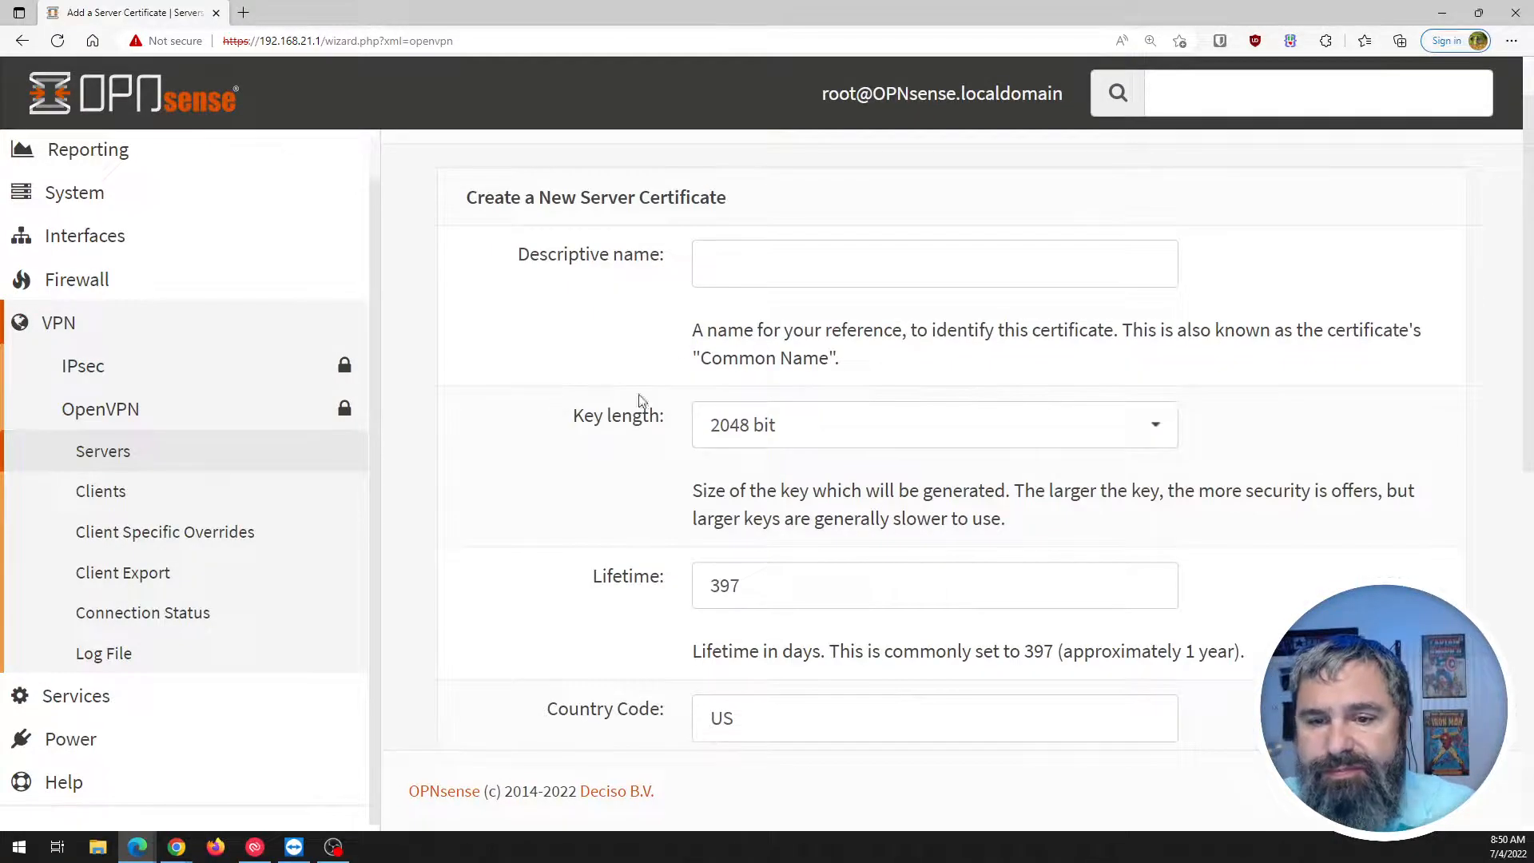
# Name the server certificate OpenVPNServerCRT, review its 2048-bit, 397-day details, and create it.
pyautogui.click(794, 281)
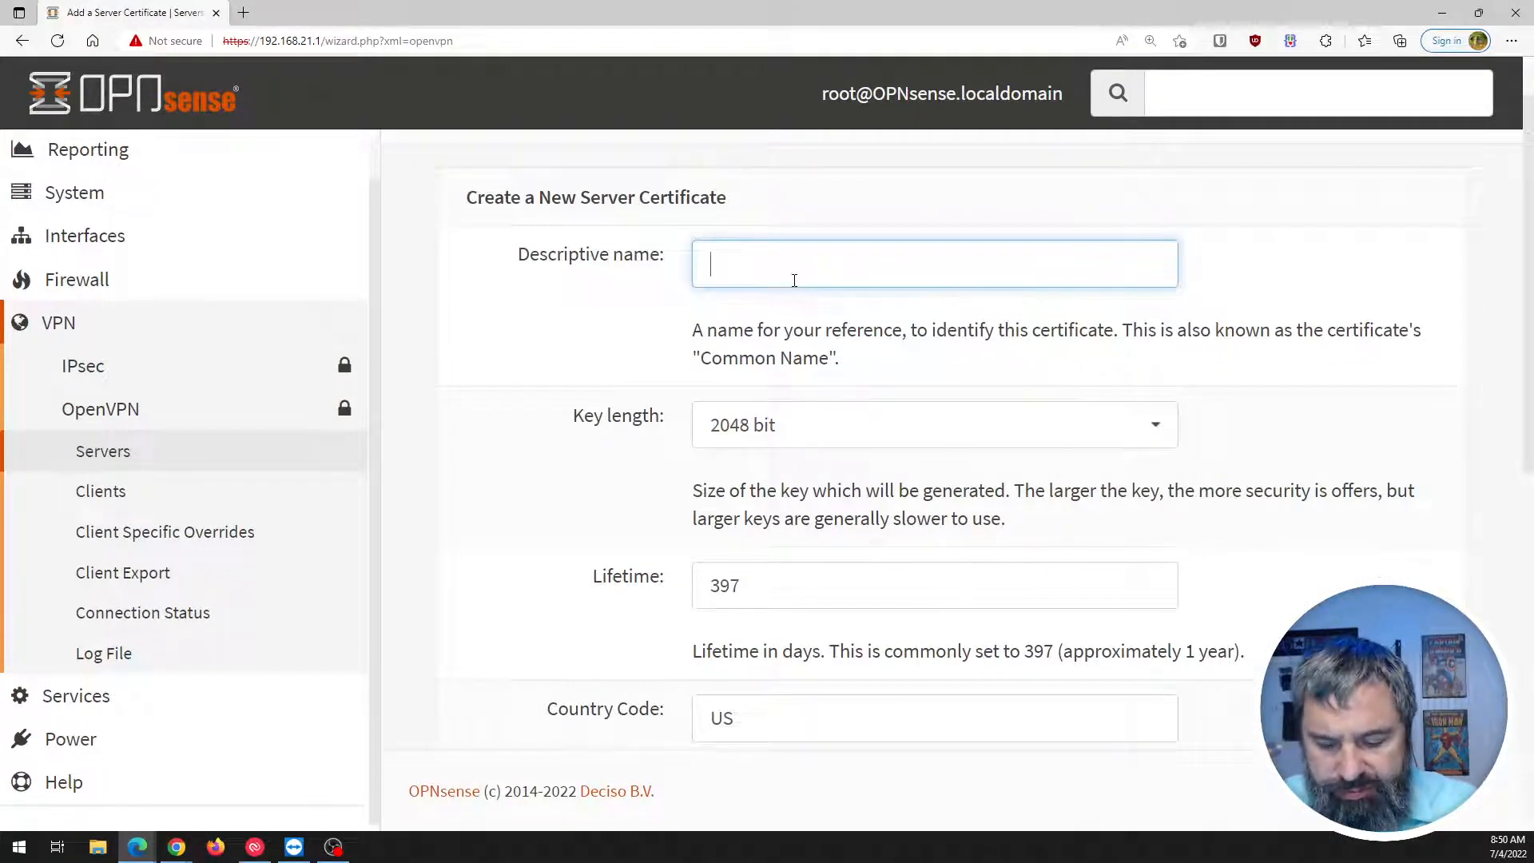
pyautogui.write('Opn')
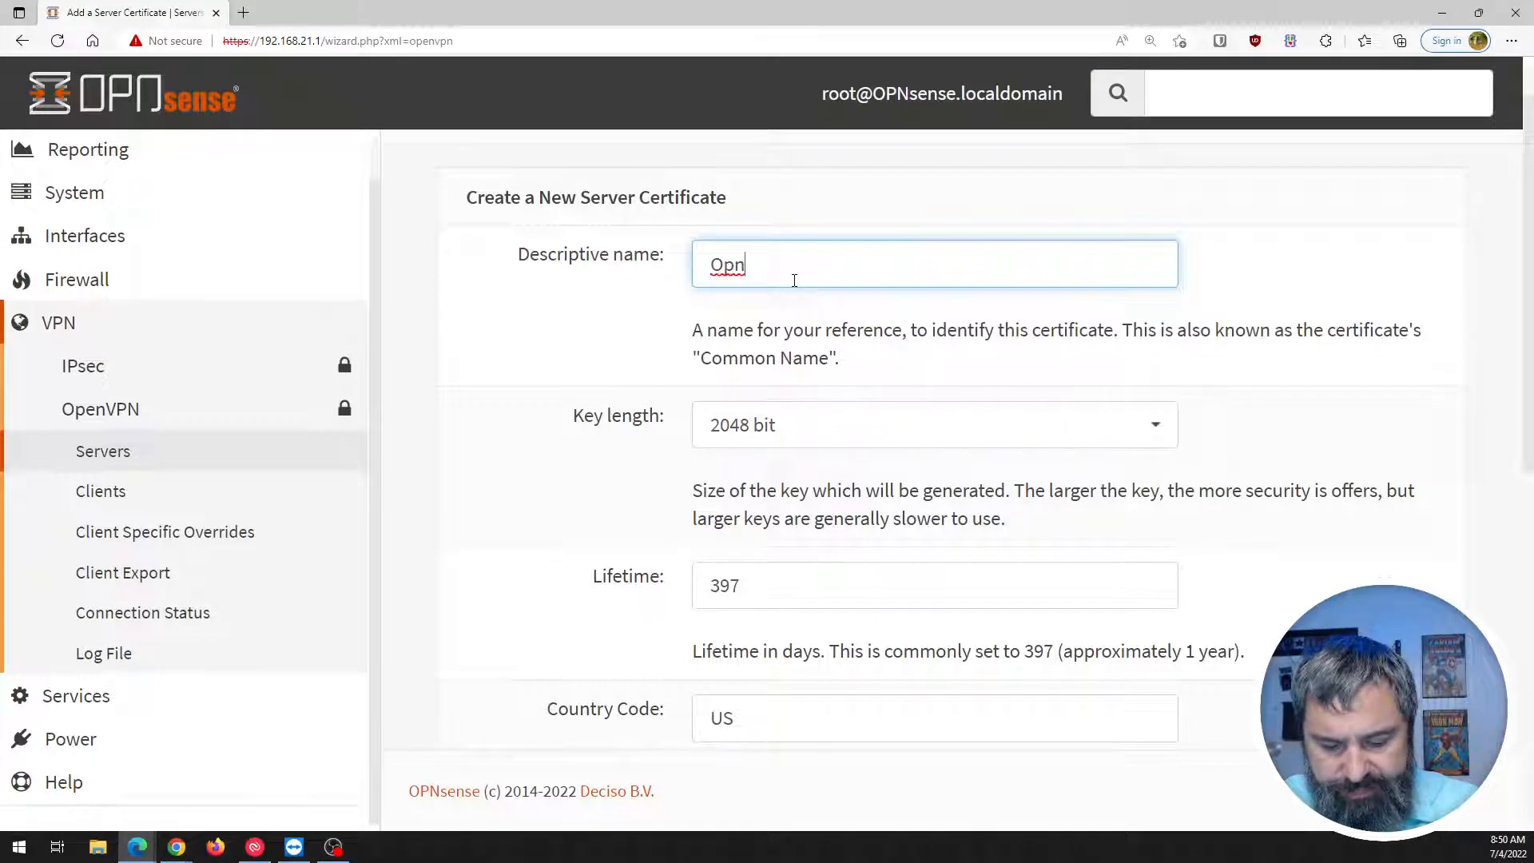
pyautogui.press('BackSpace')
pyautogui.write('enVPN')
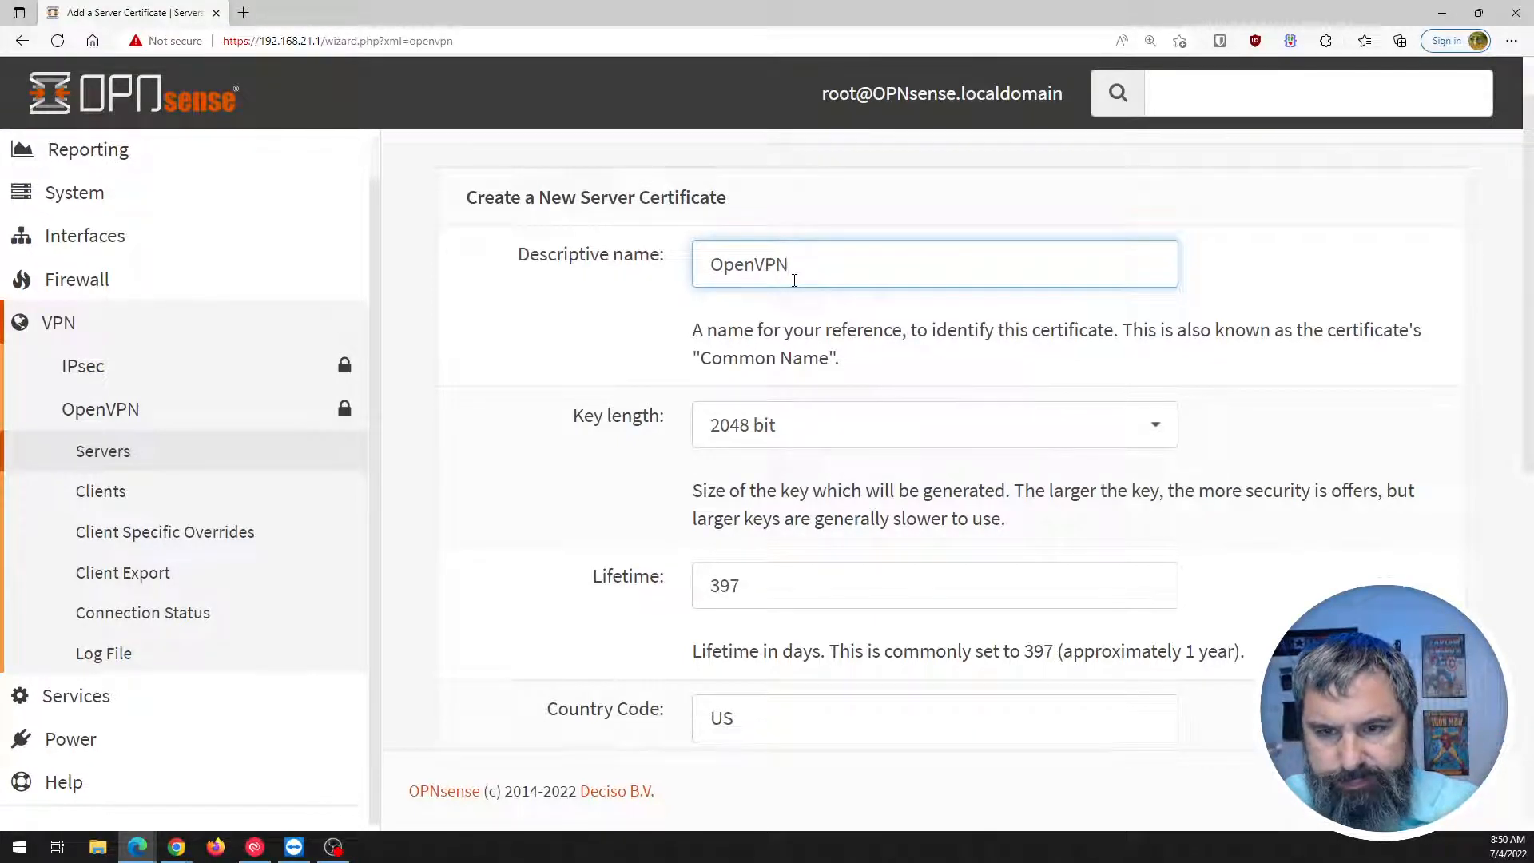
pyautogui.write('Se')
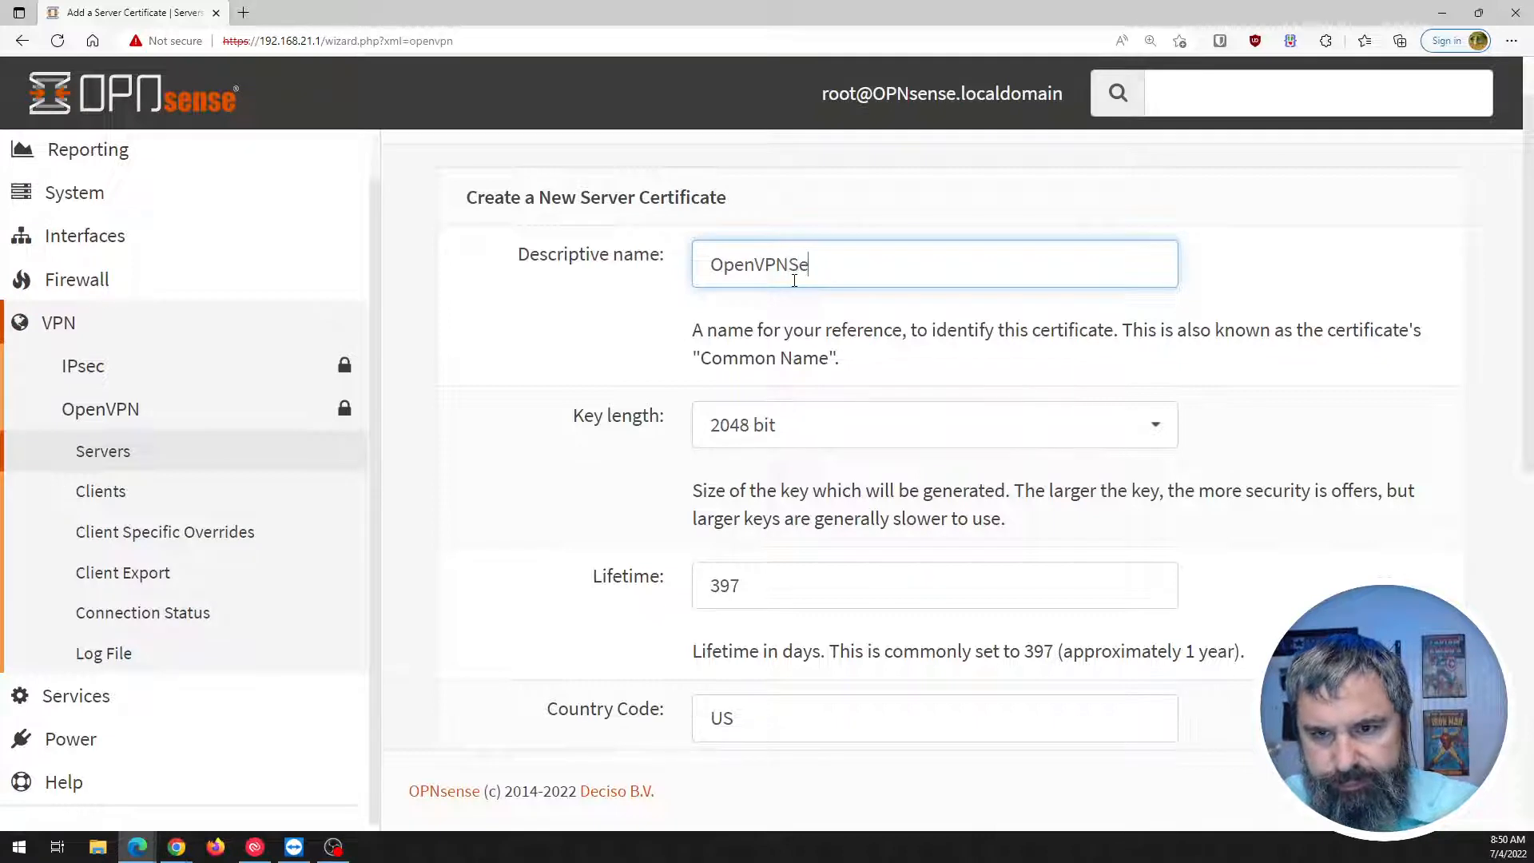
pyautogui.write('rver')
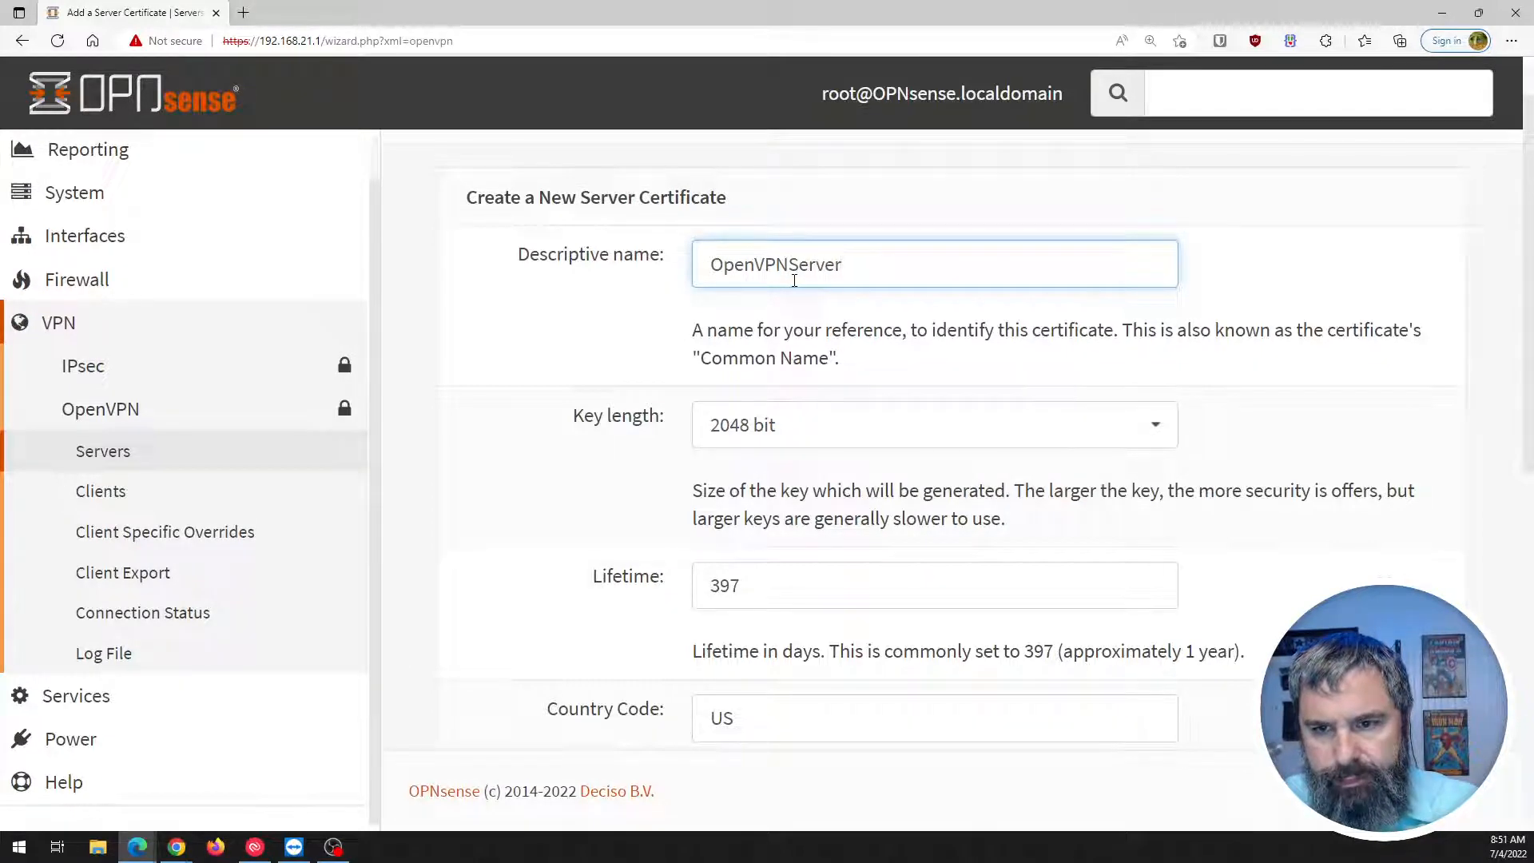
pyautogui.write('CRT')
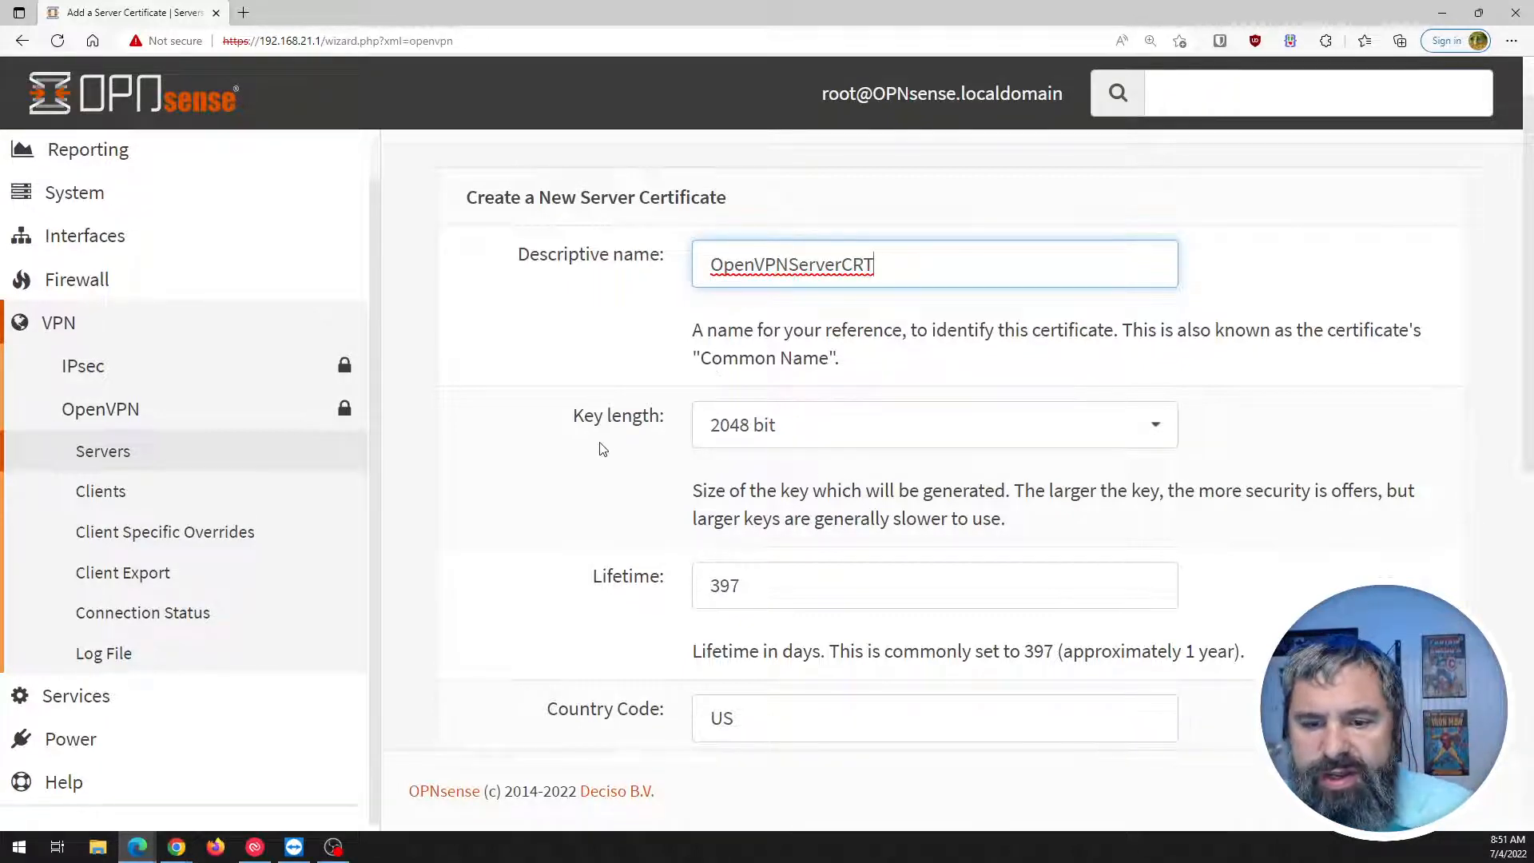
pyautogui.scroll(-3, 759, 339)
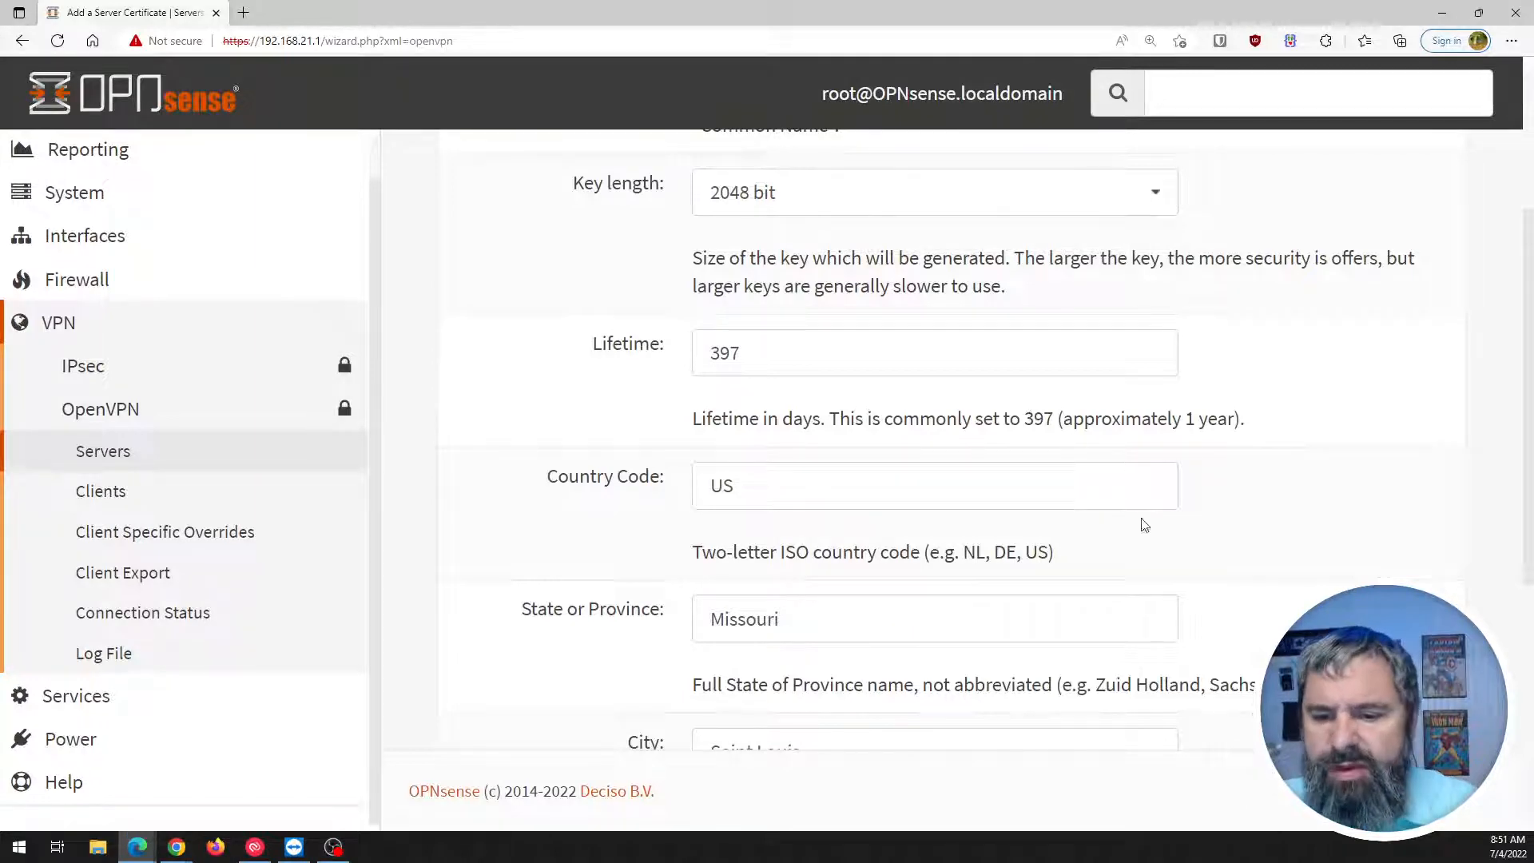
pyautogui.scroll(-6, 717, 325)
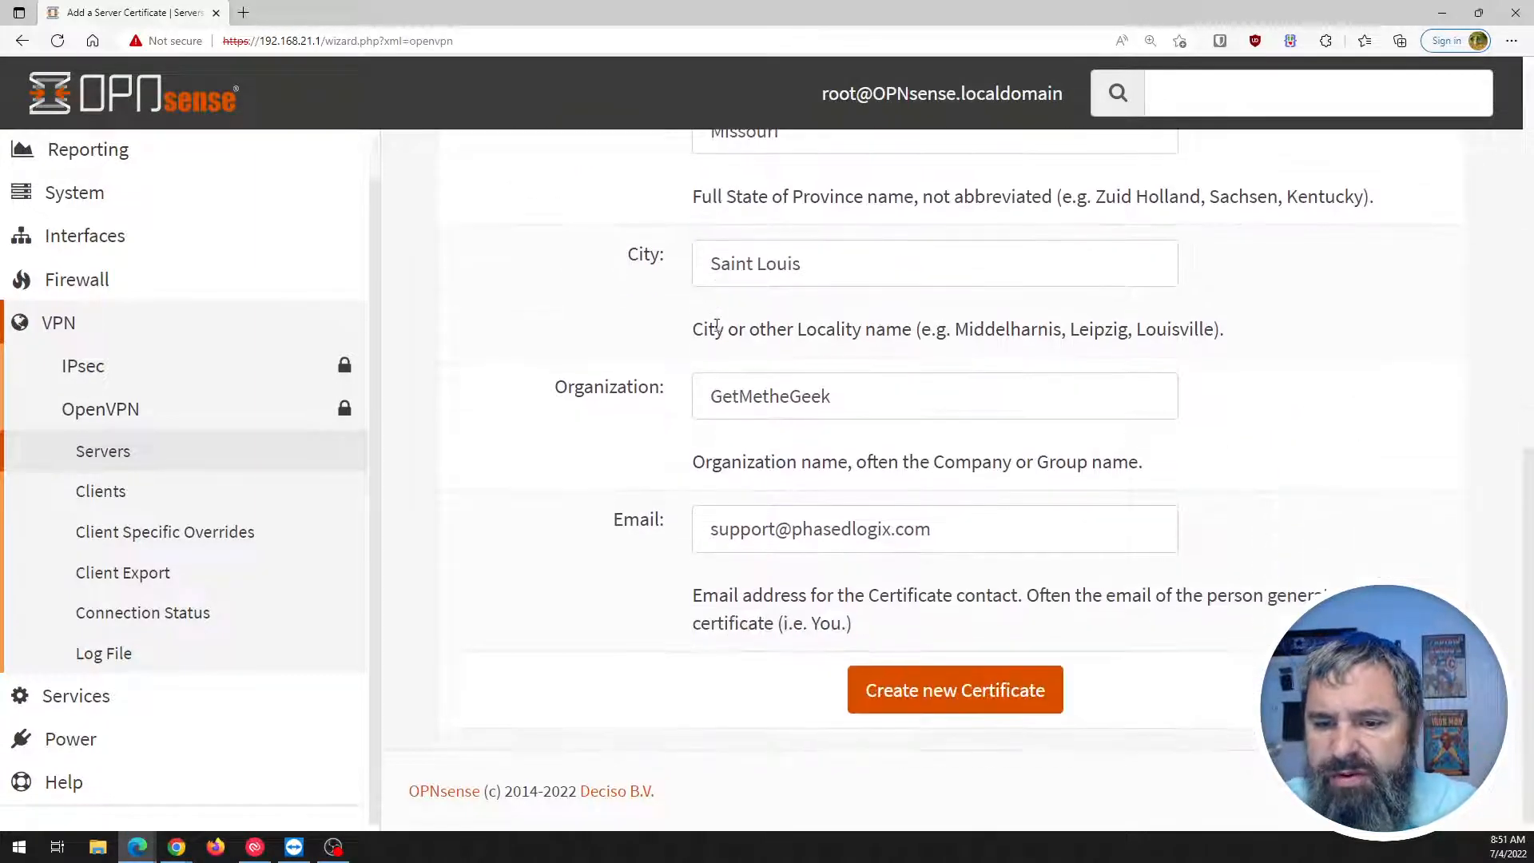
pyautogui.scroll(10, 676, 605)
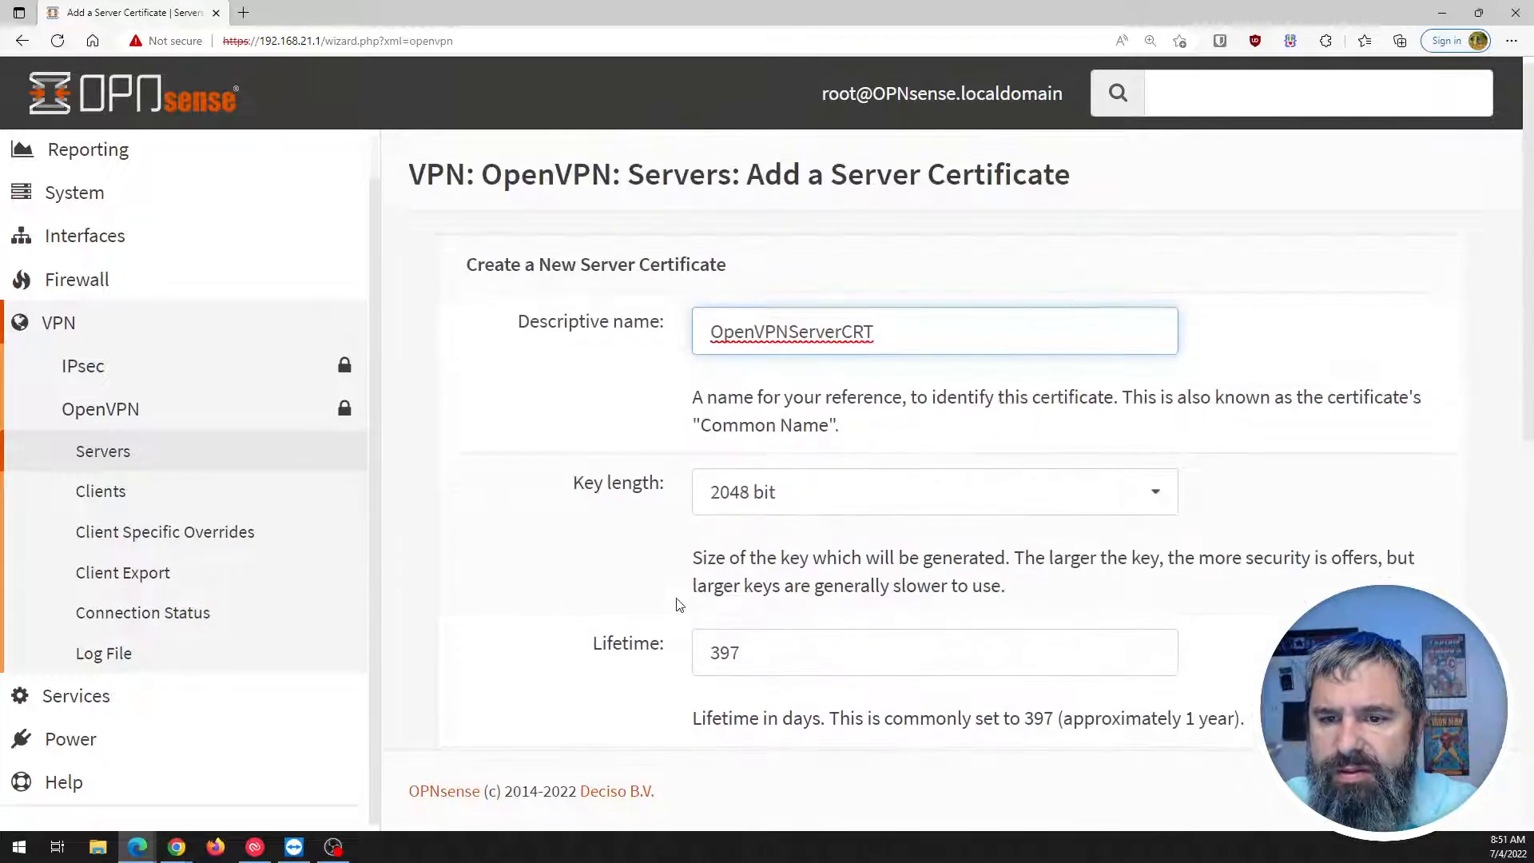
pyautogui.scroll(-10, 603, 363)
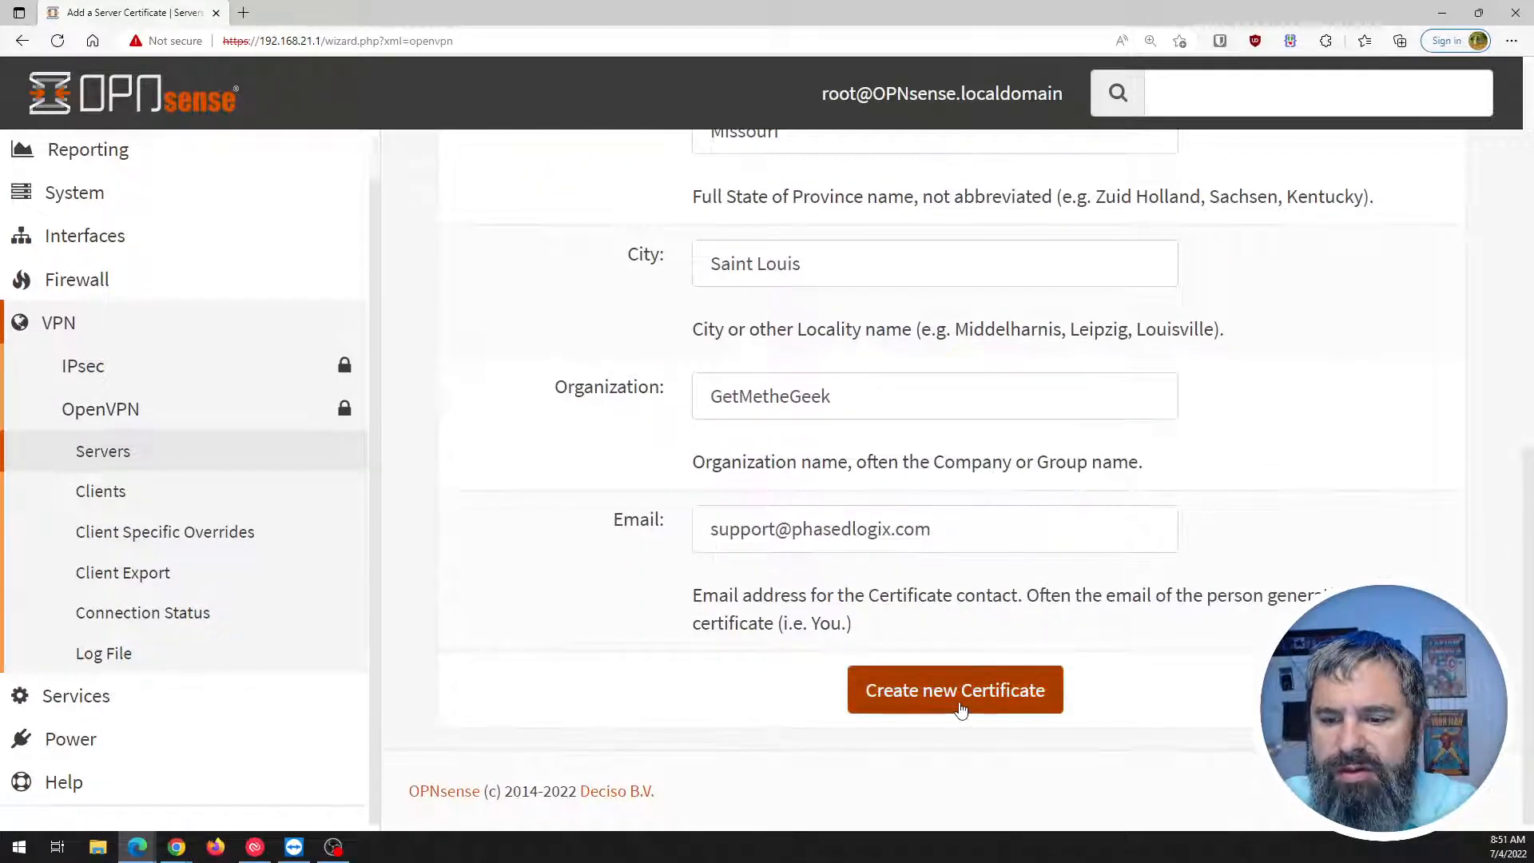
pyautogui.click(961, 706)
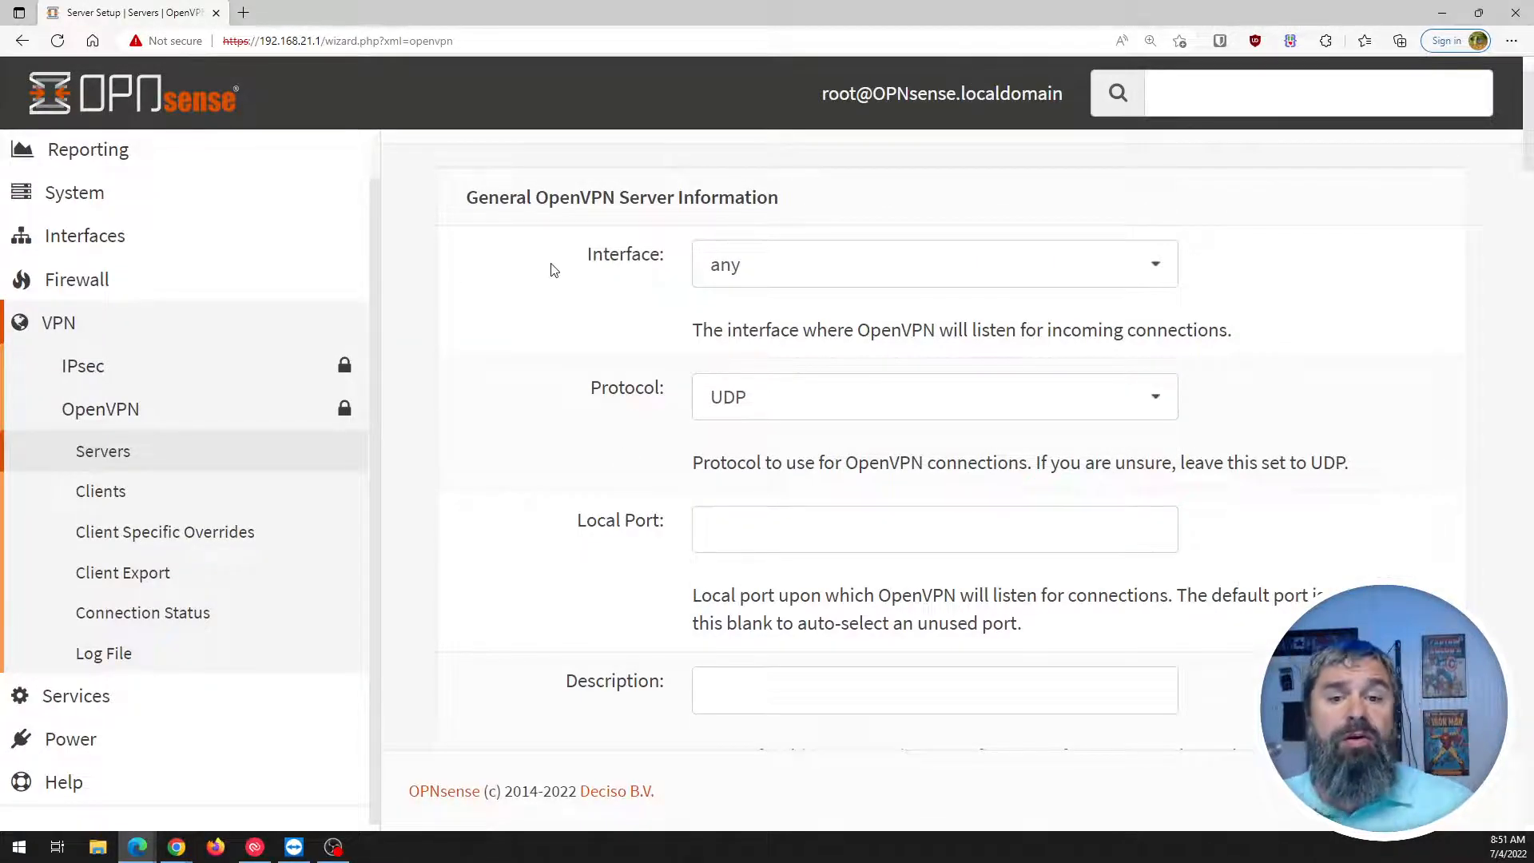
# Set the server interface to WAN and the local port to 1194.
pyautogui.click(764, 277)
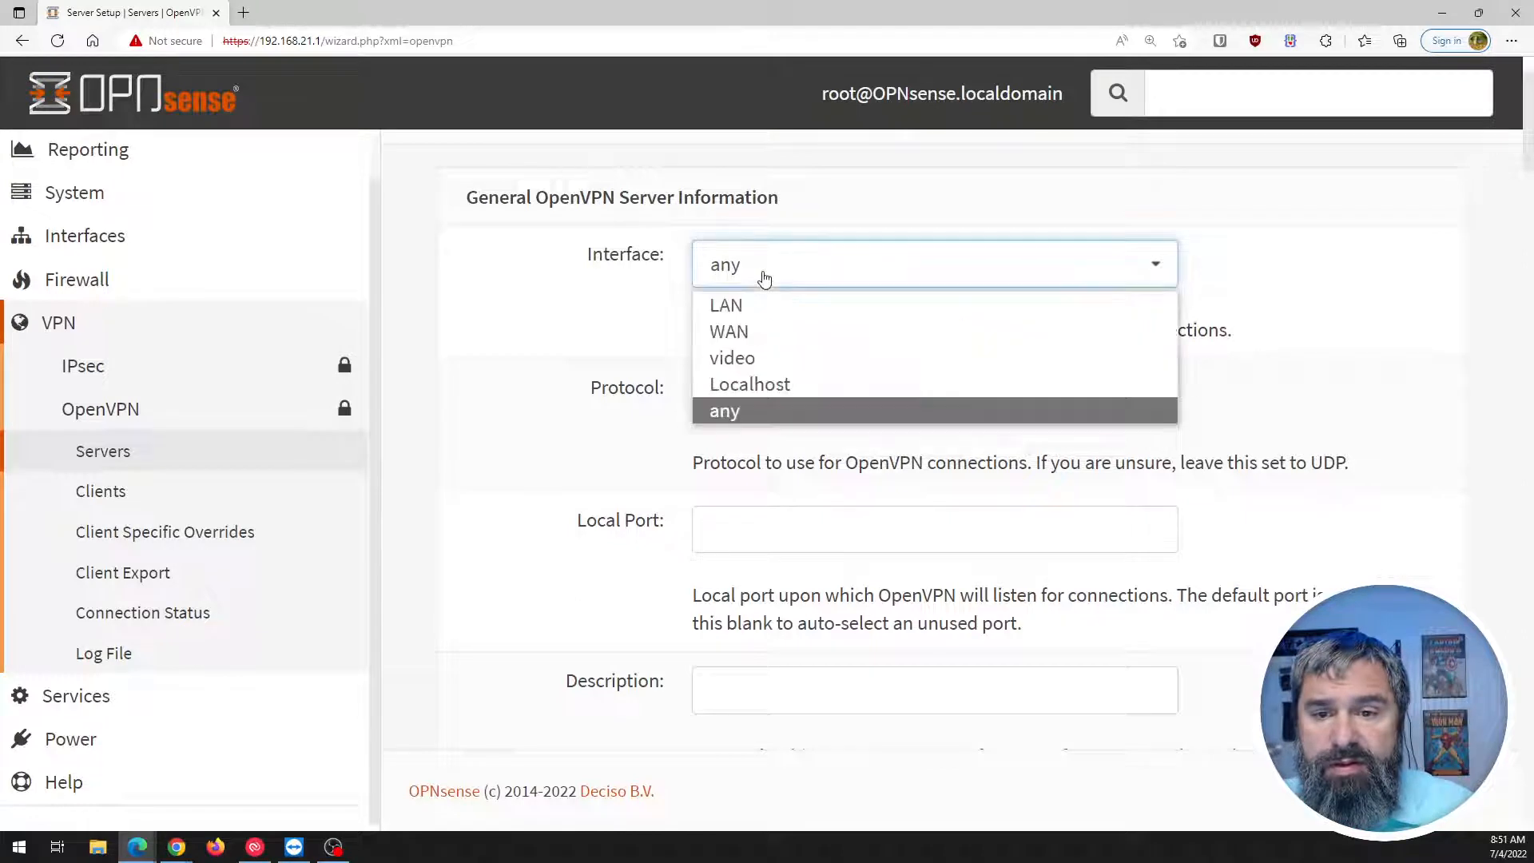
pyautogui.click(729, 332)
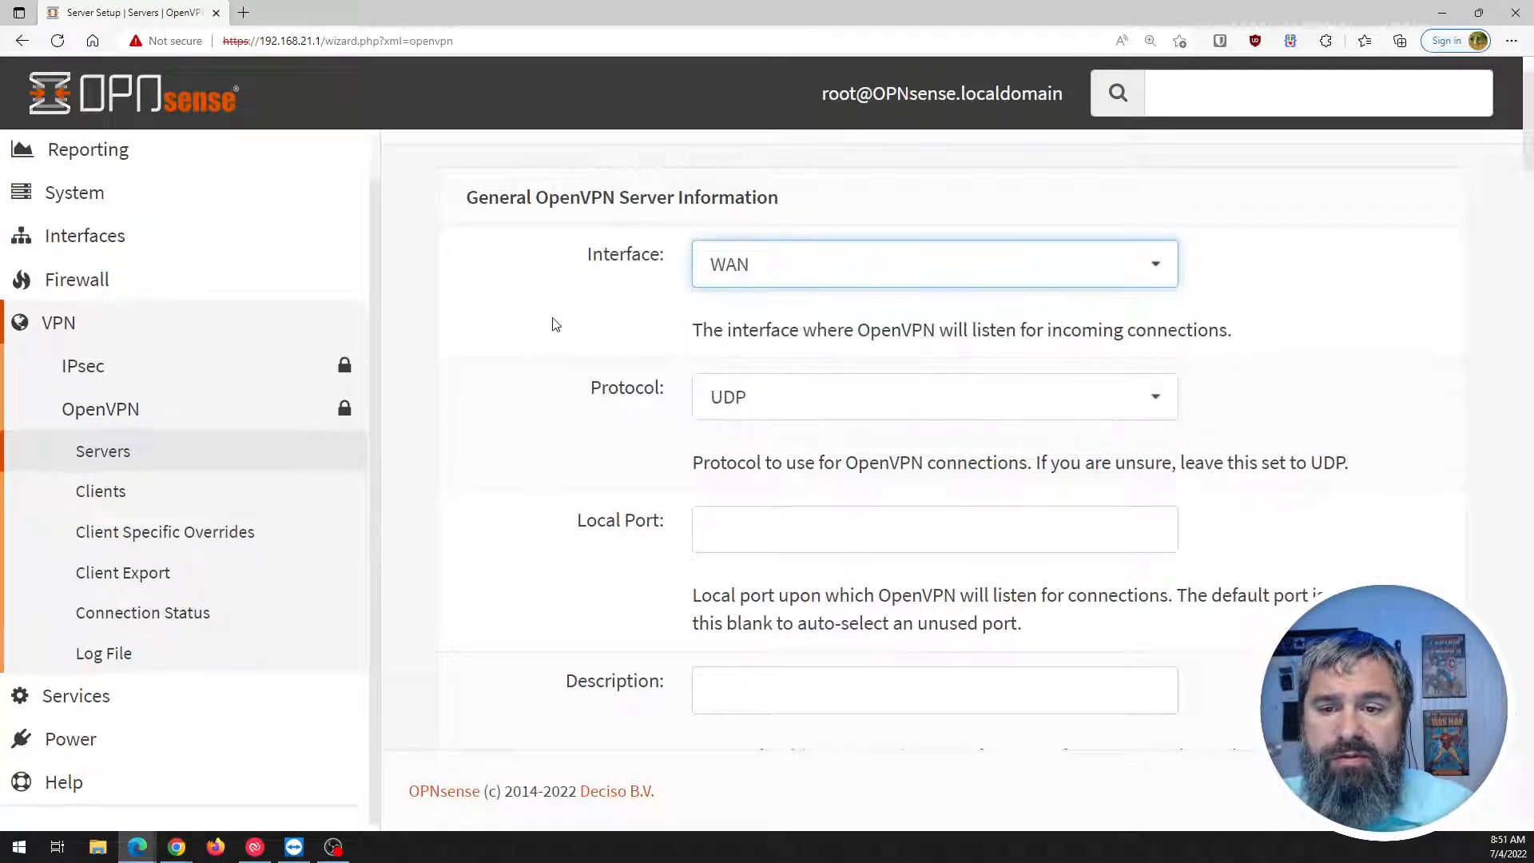
pyautogui.moveTo(692, 330); pyautogui.dragTo(1227, 329)
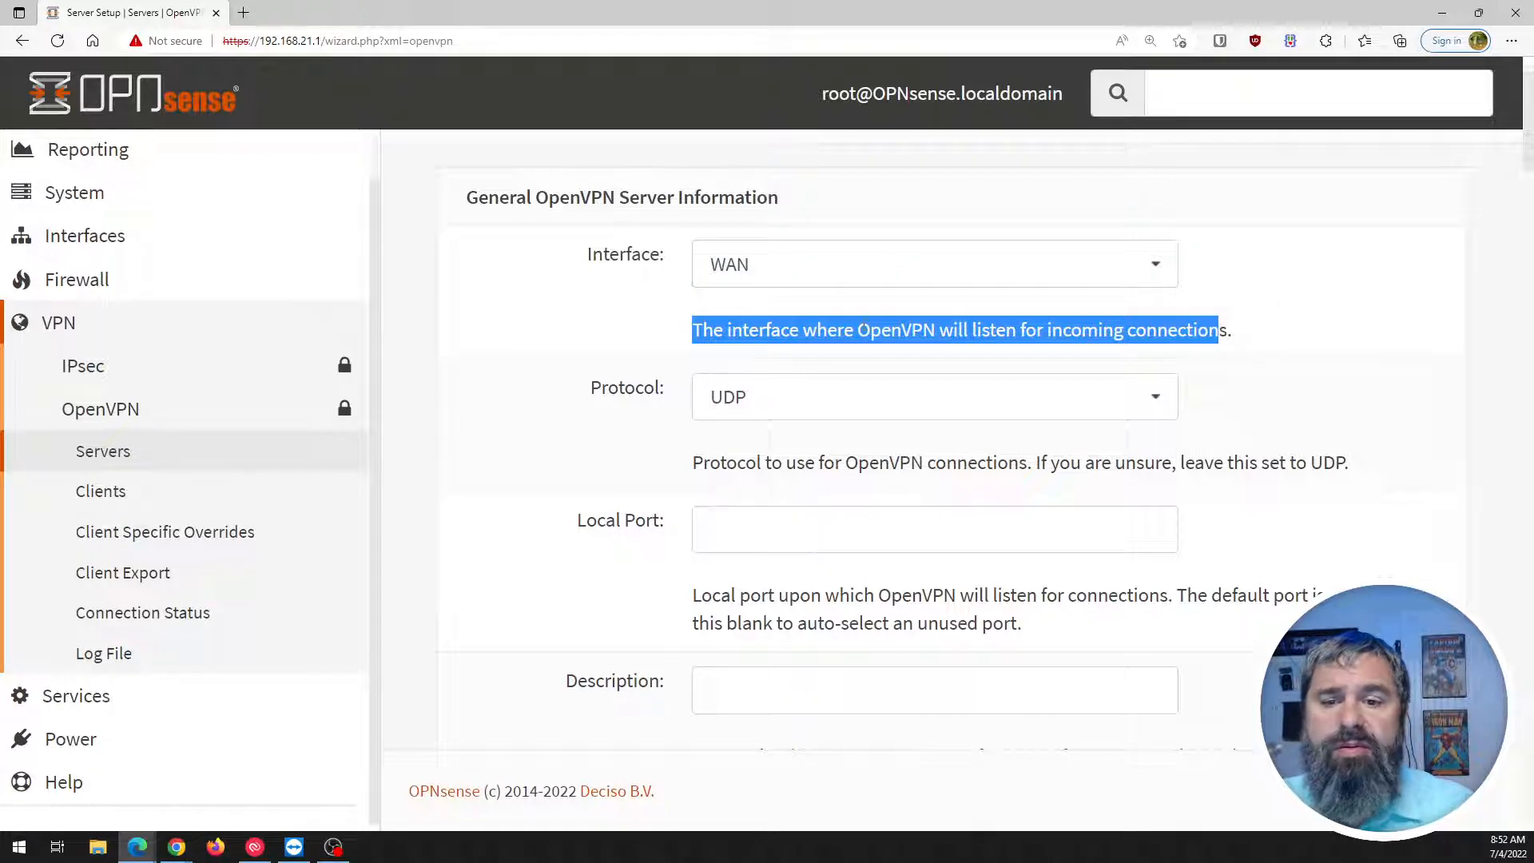
pyautogui.click(541, 348)
pyautogui.scroll(-3, 542, 349)
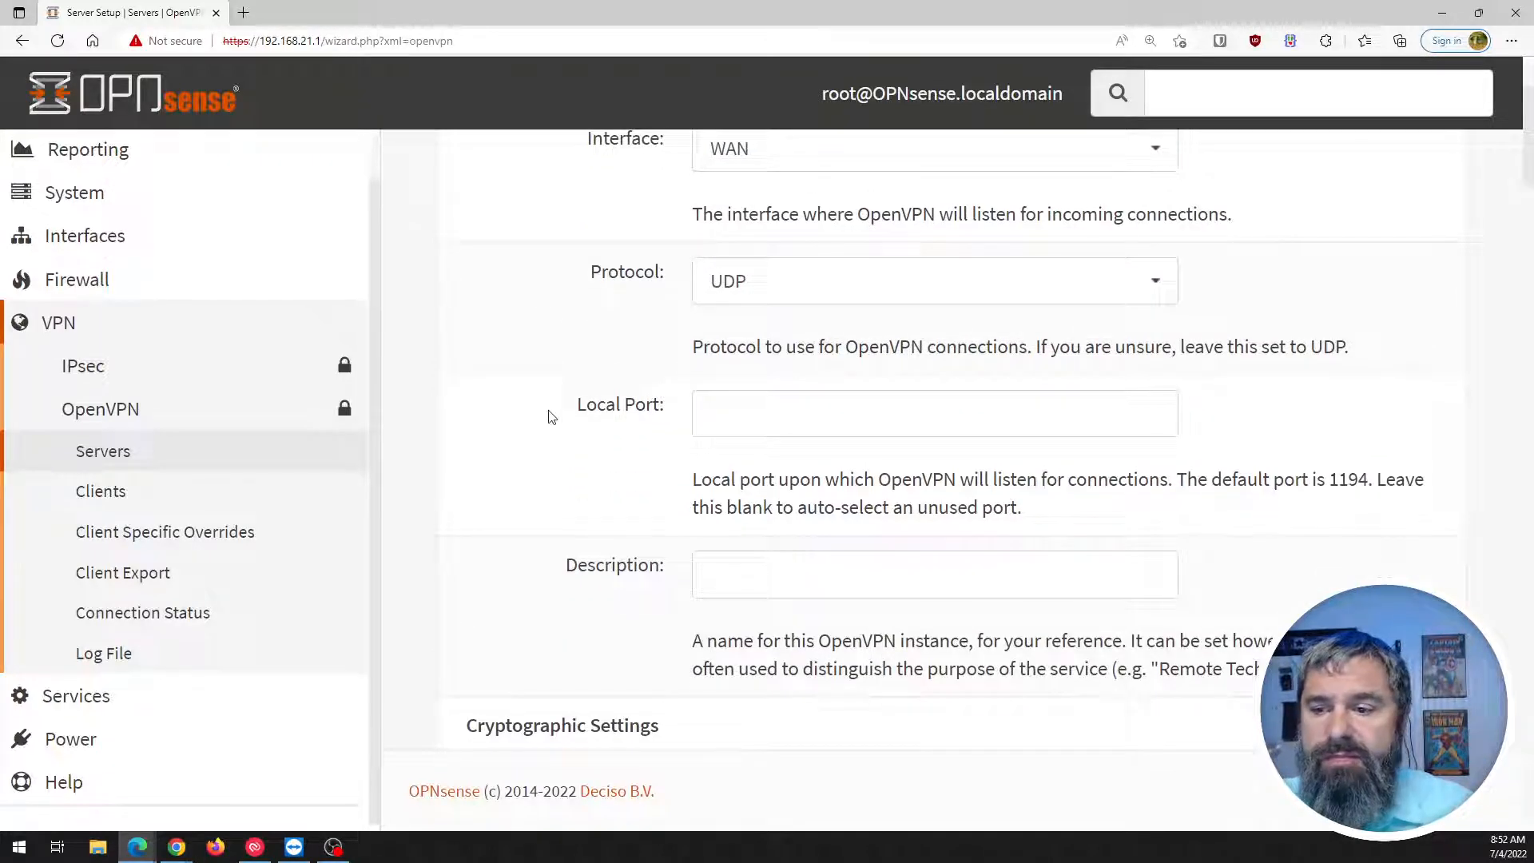
pyautogui.click(717, 302)
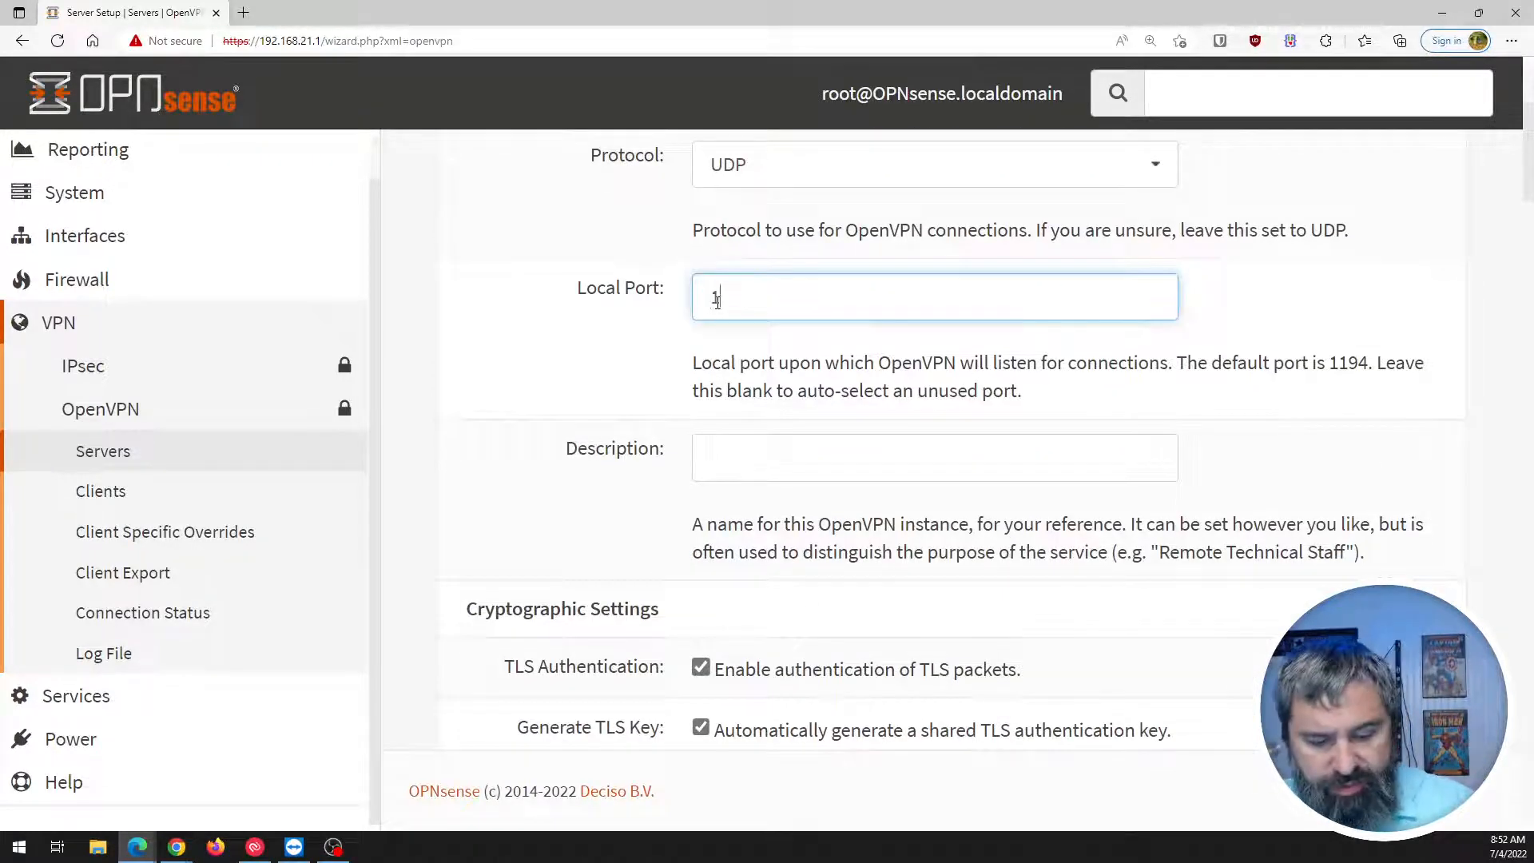
pyautogui.write('1194')
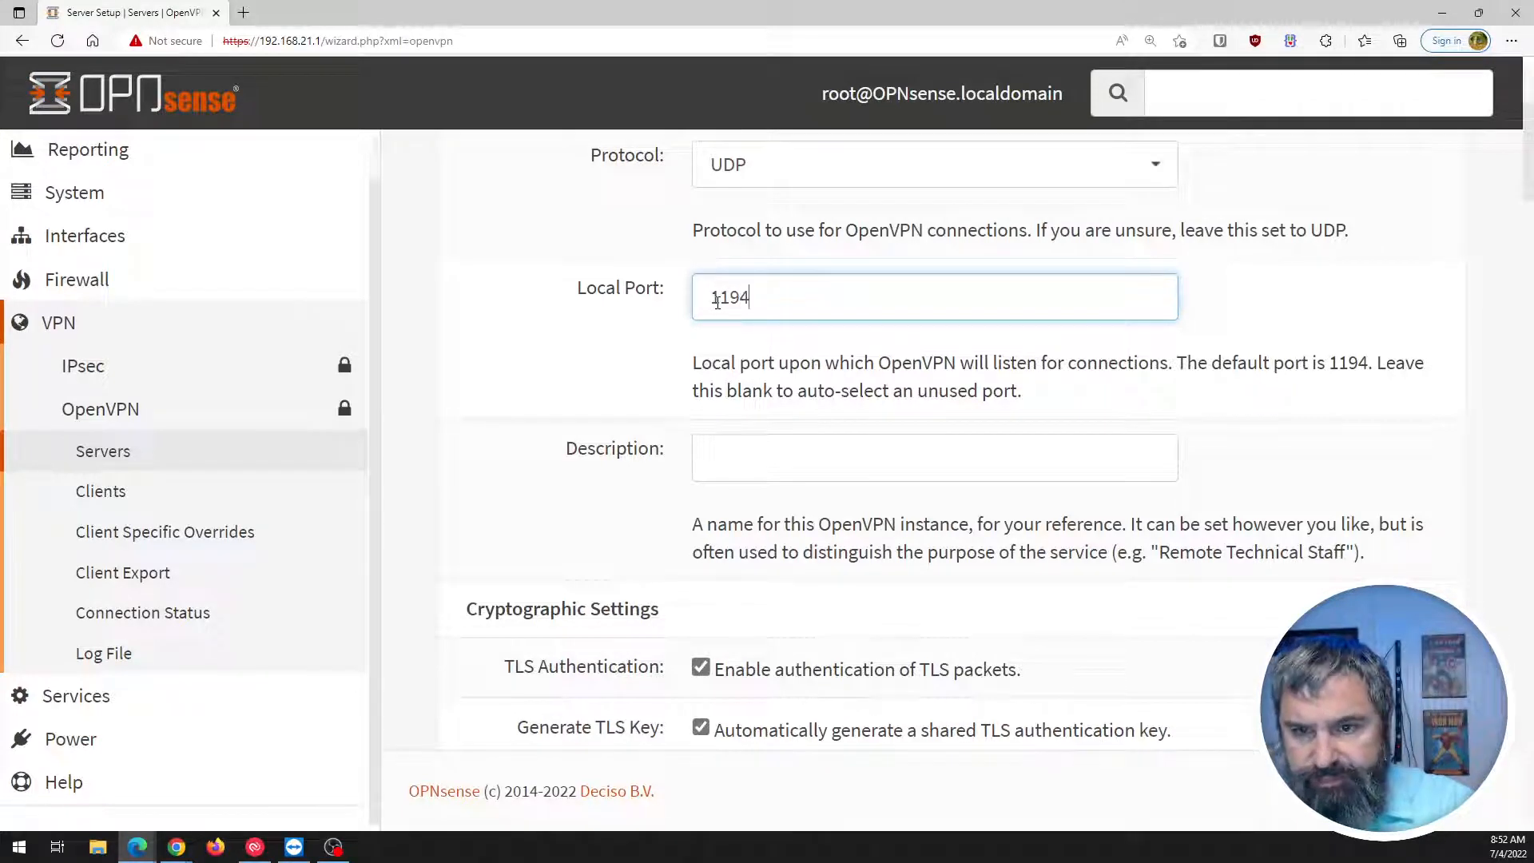
pyautogui.click(543, 369)
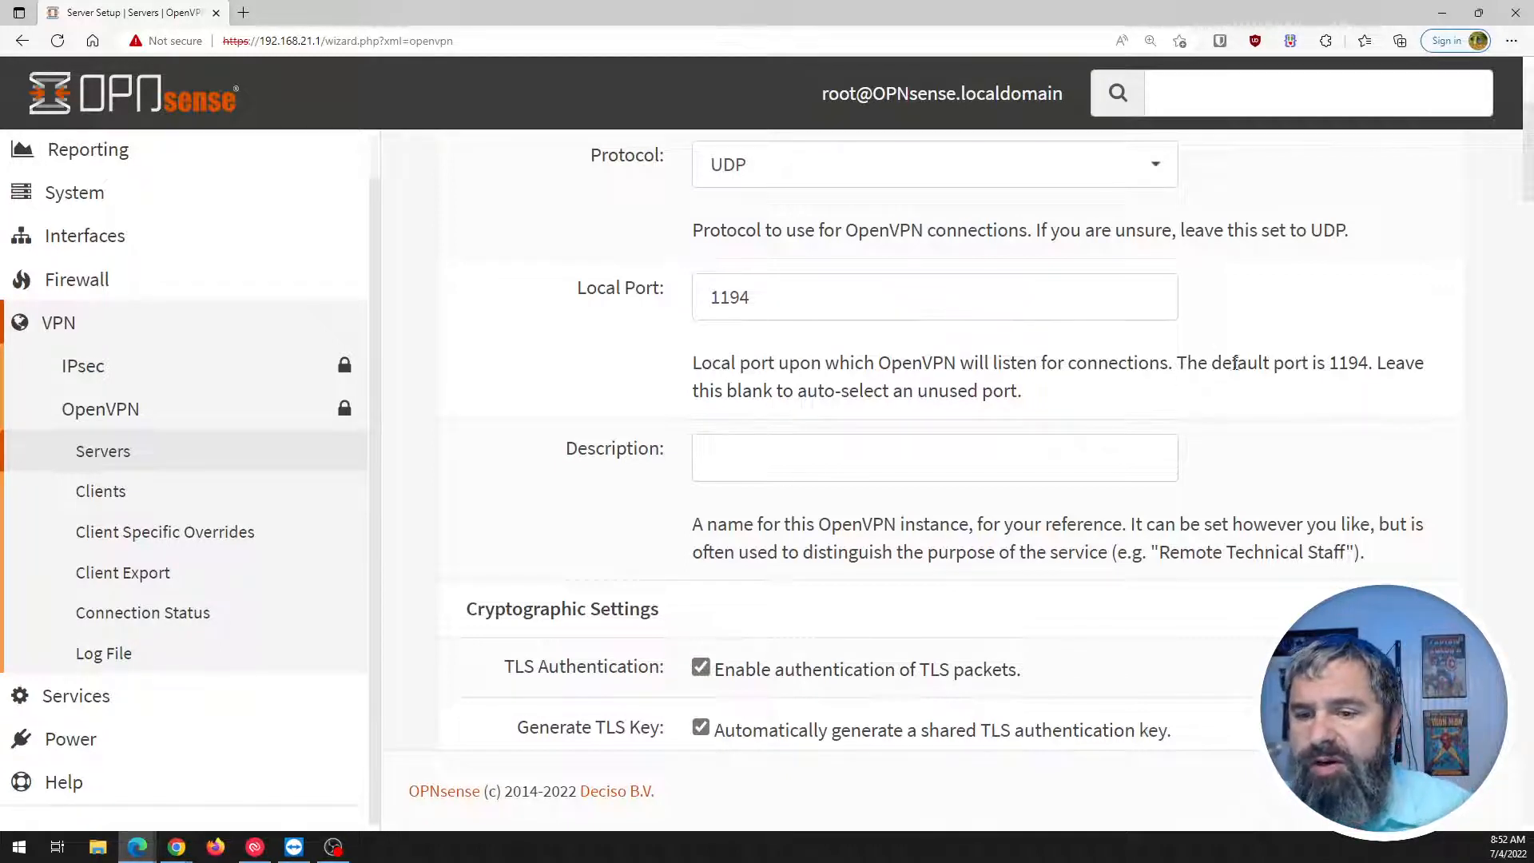
# Type a short OpenVPN description for the server.
pyautogui.click(760, 452)
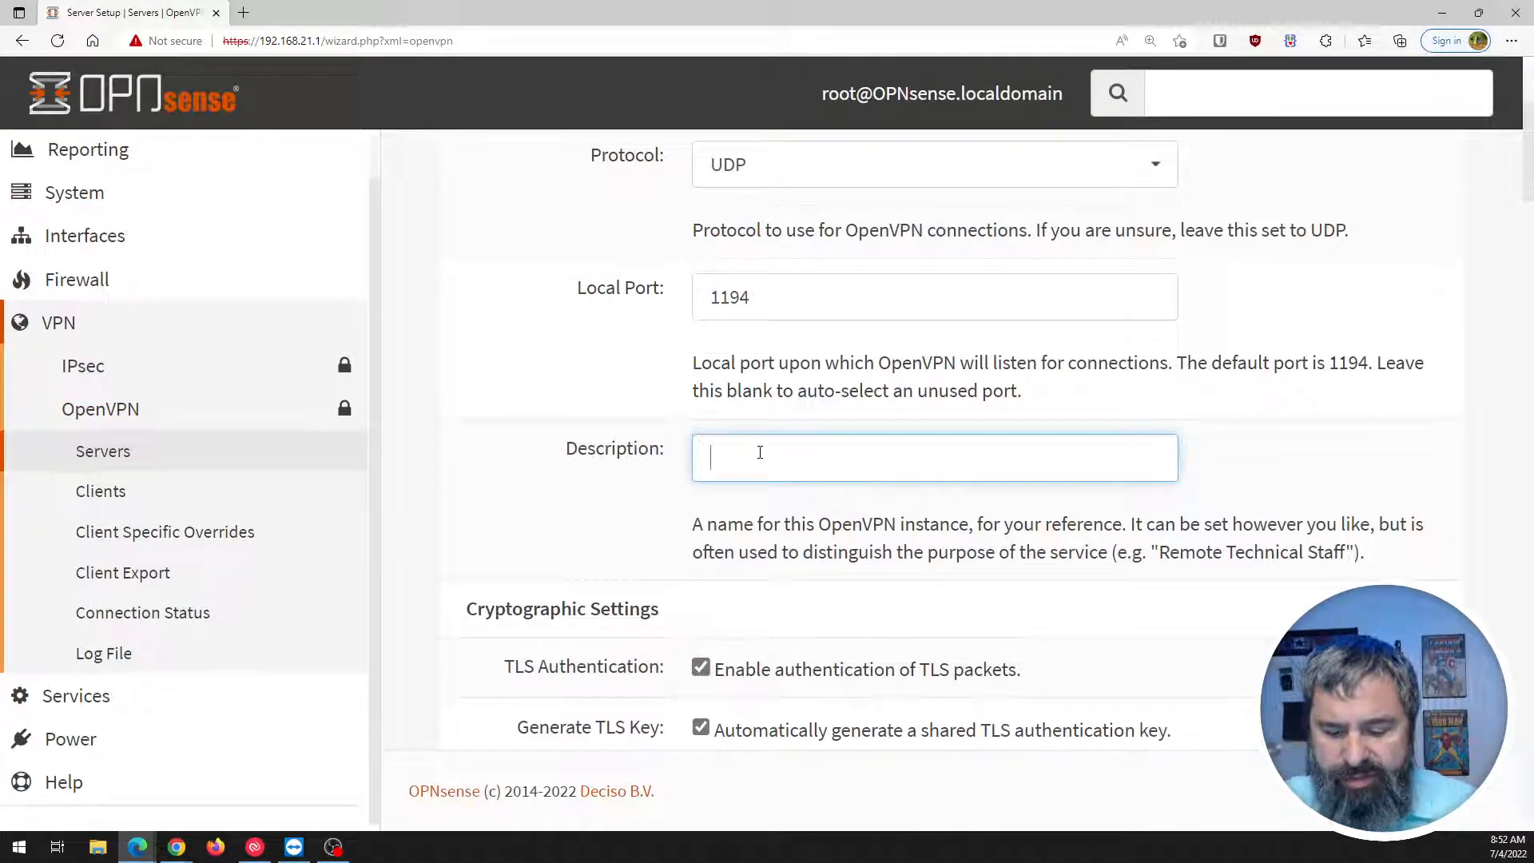
pyautogui.write('Open')
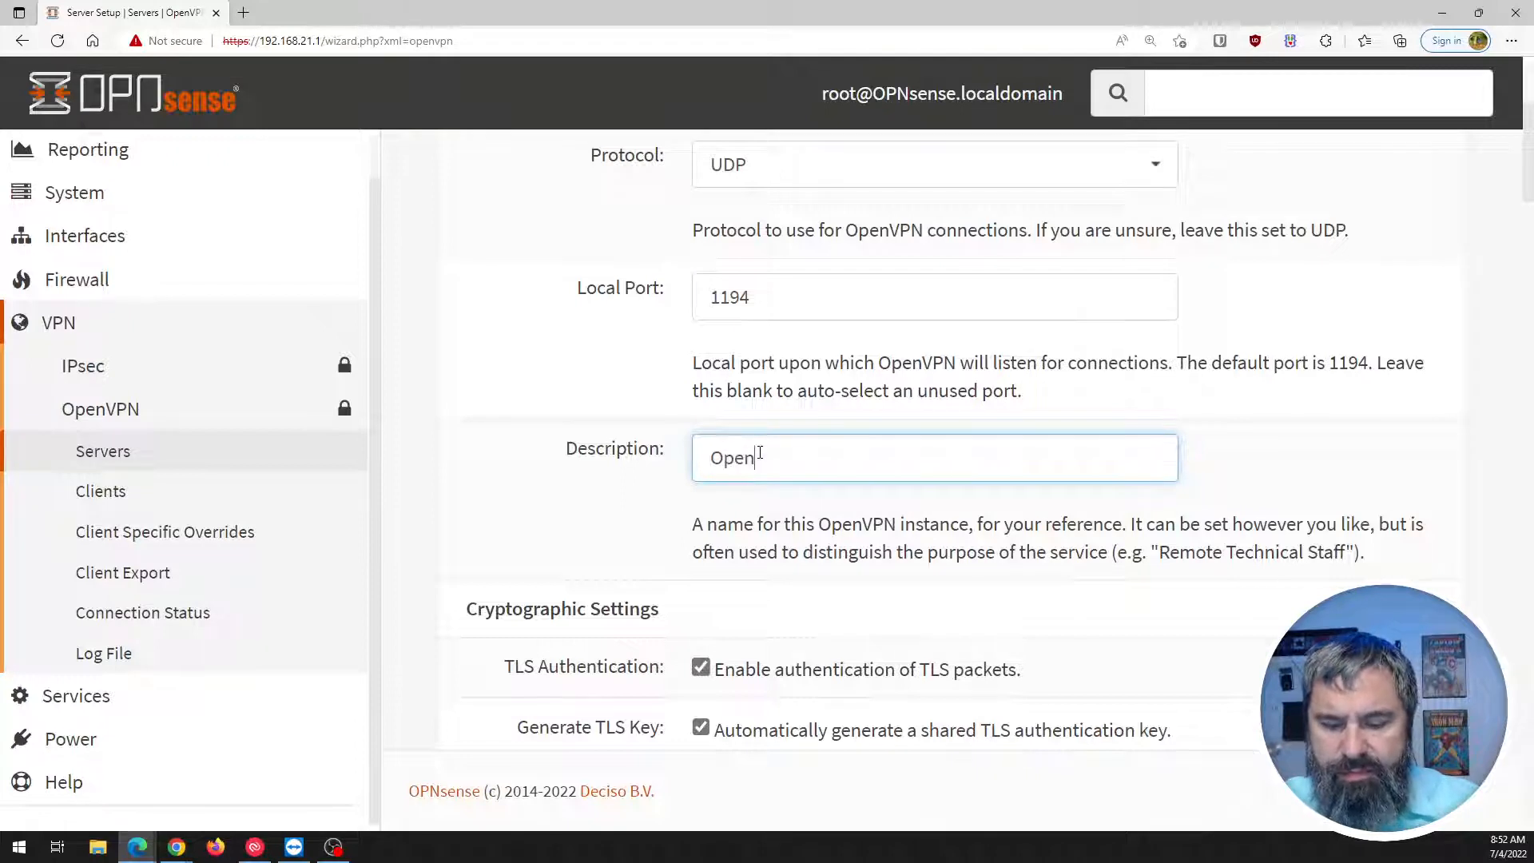
pyautogui.write('VPN o')
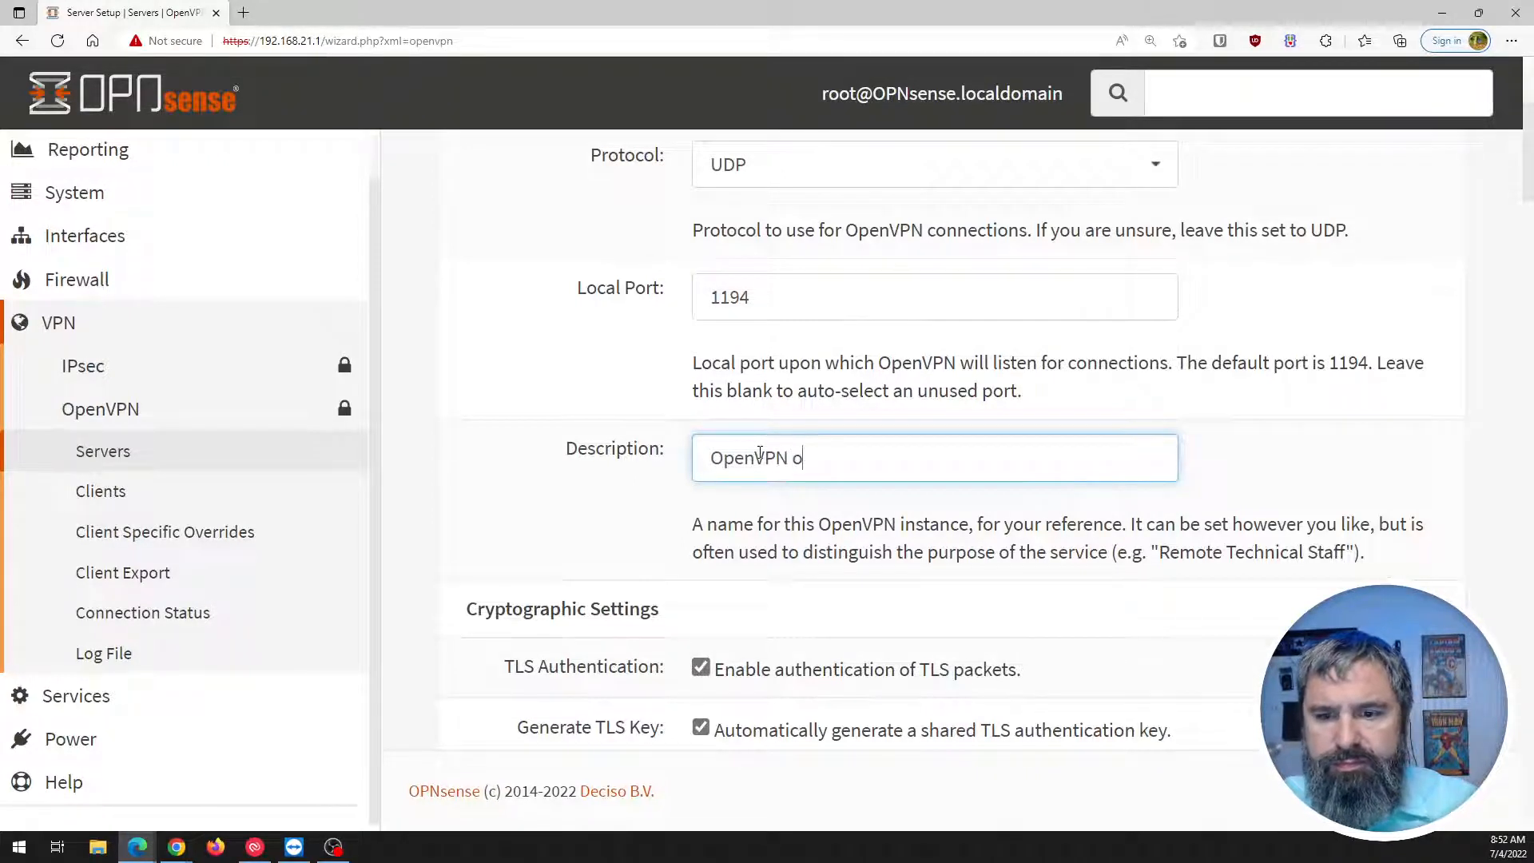
pyautogui.press('BackSpace')
pyautogui.write('kevin')
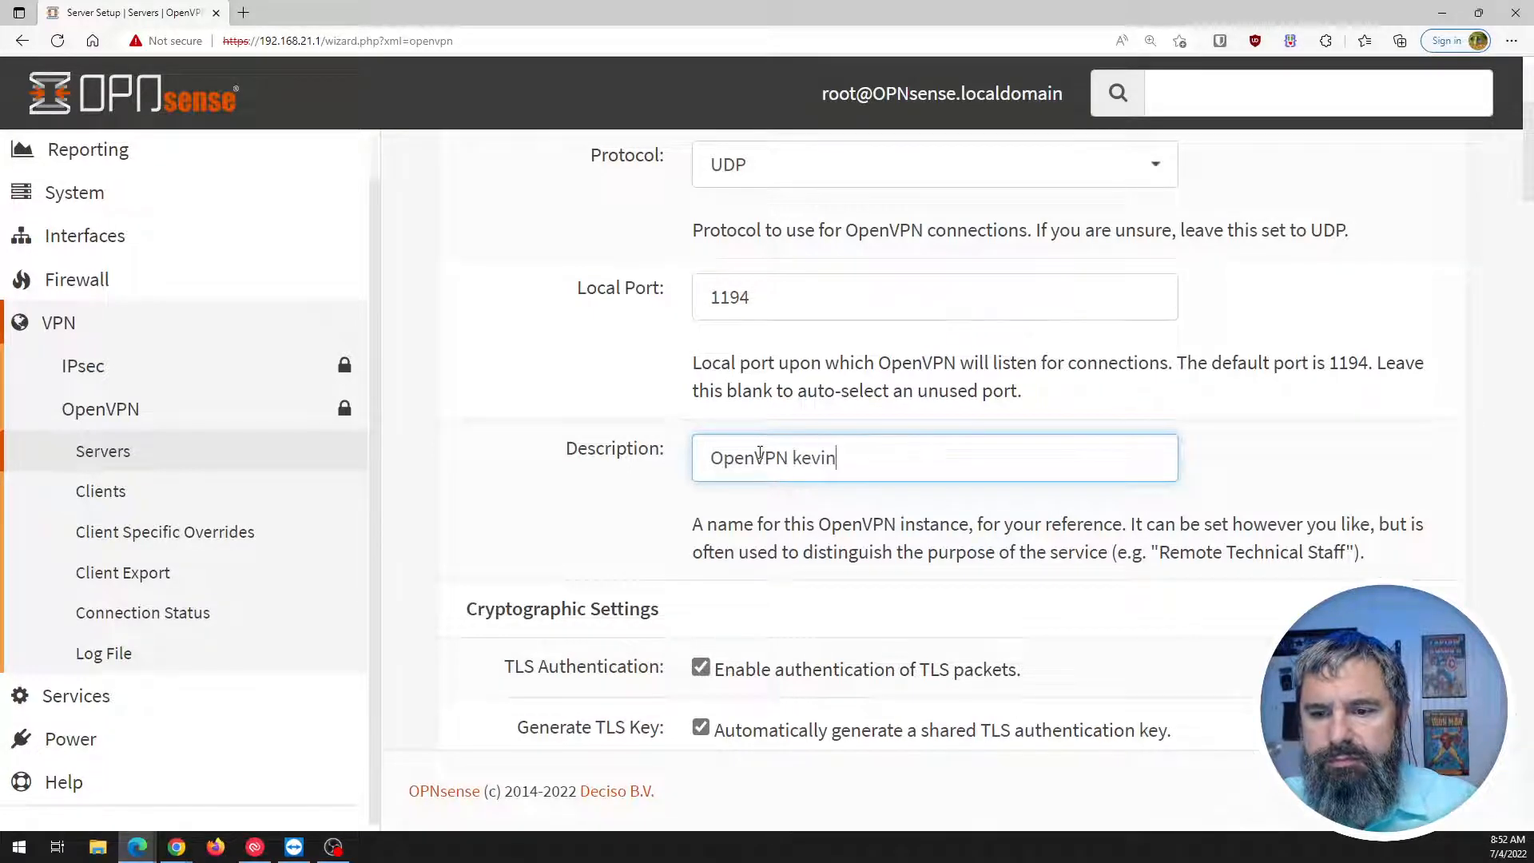
pyautogui.scroll(-3, 559, 435)
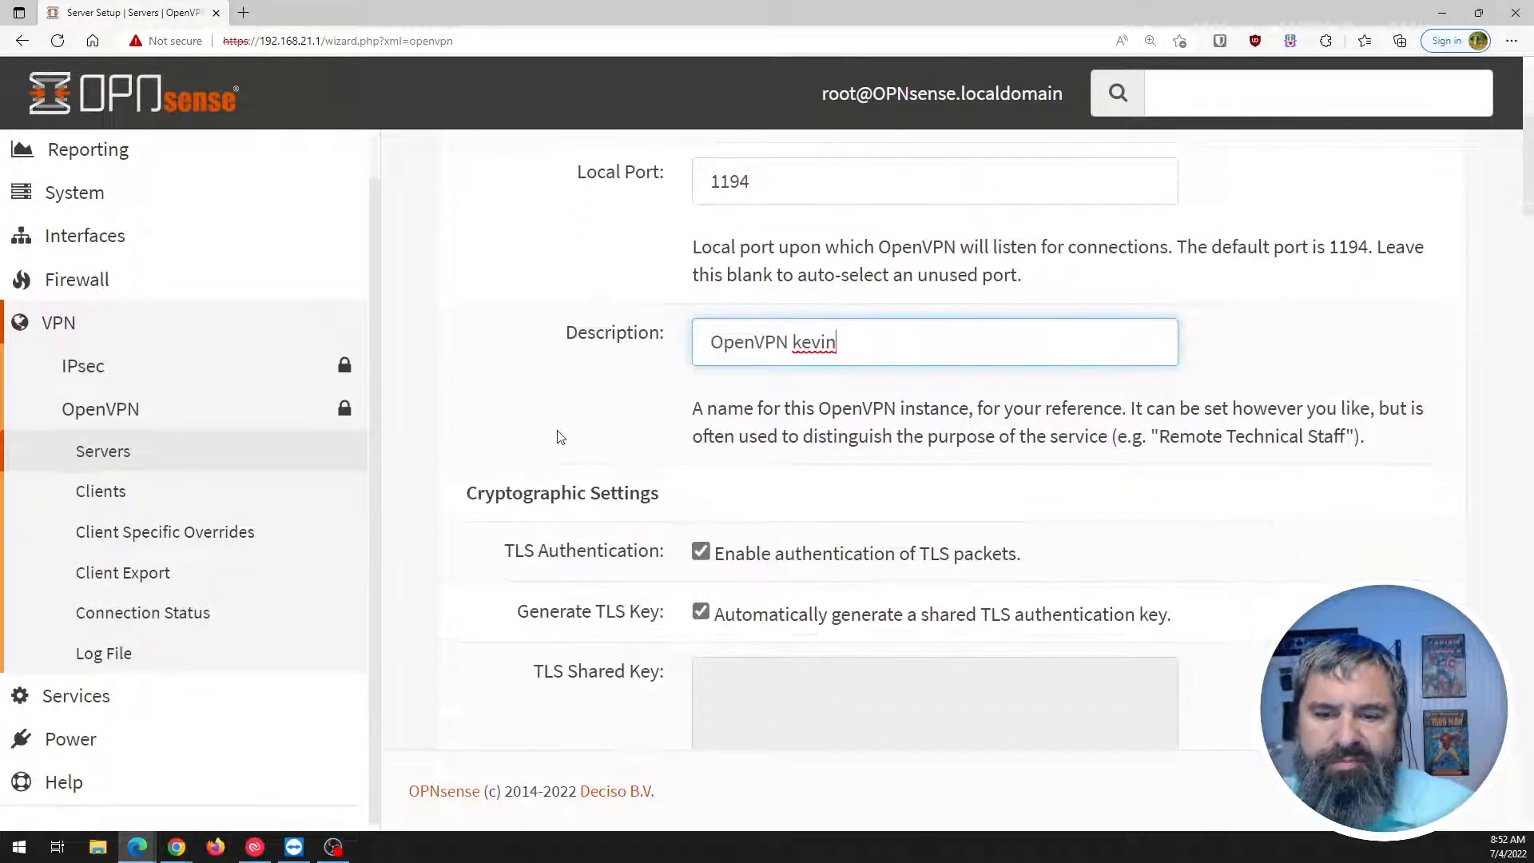
pyautogui.scroll(-2, 631, 304)
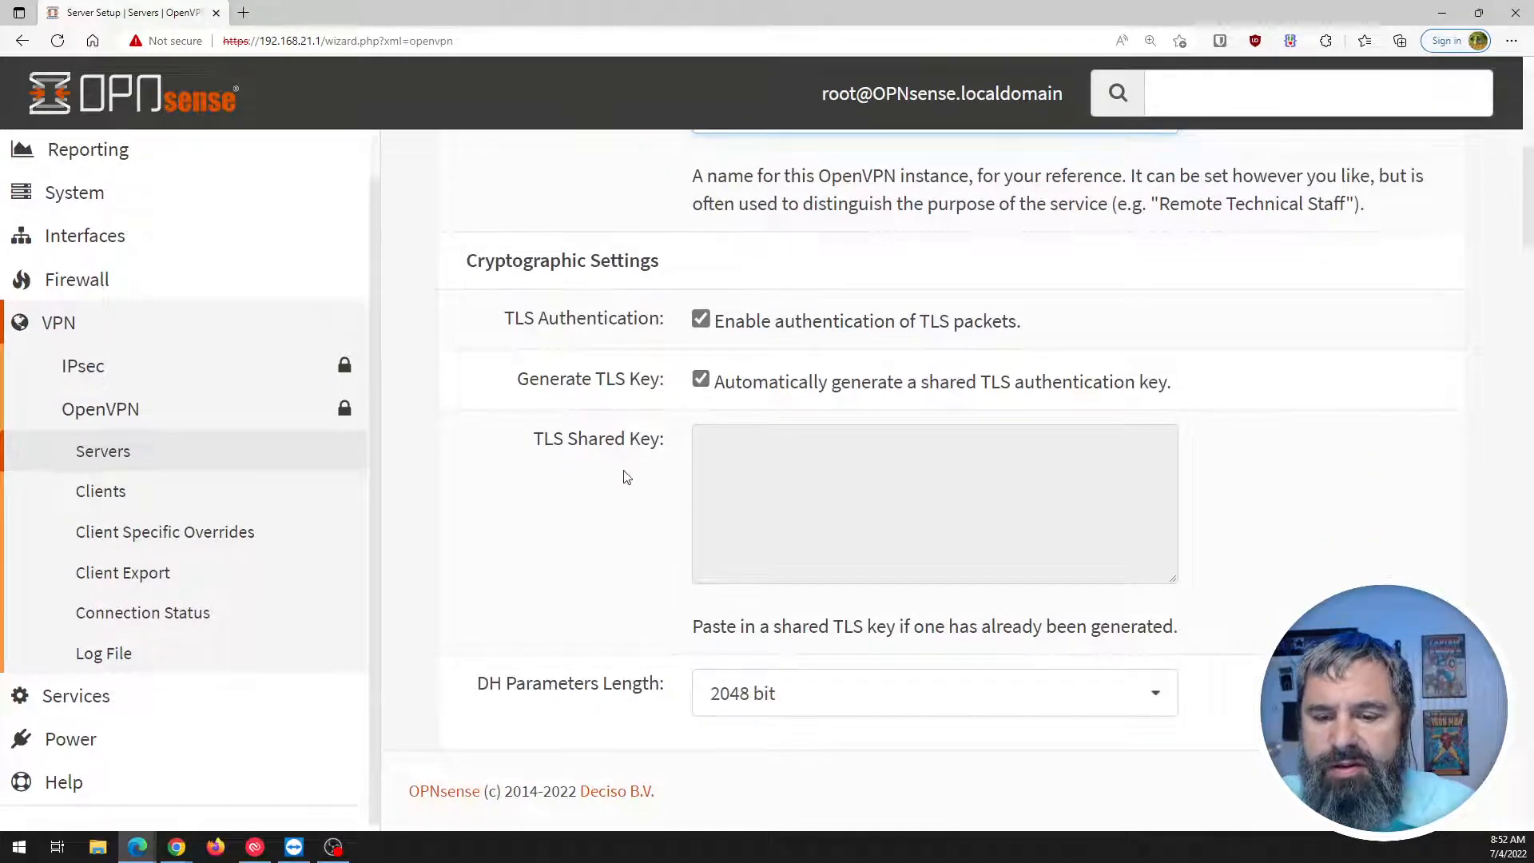
pyautogui.scroll(-3, 596, 463)
pyautogui.scroll(2, 628, 406)
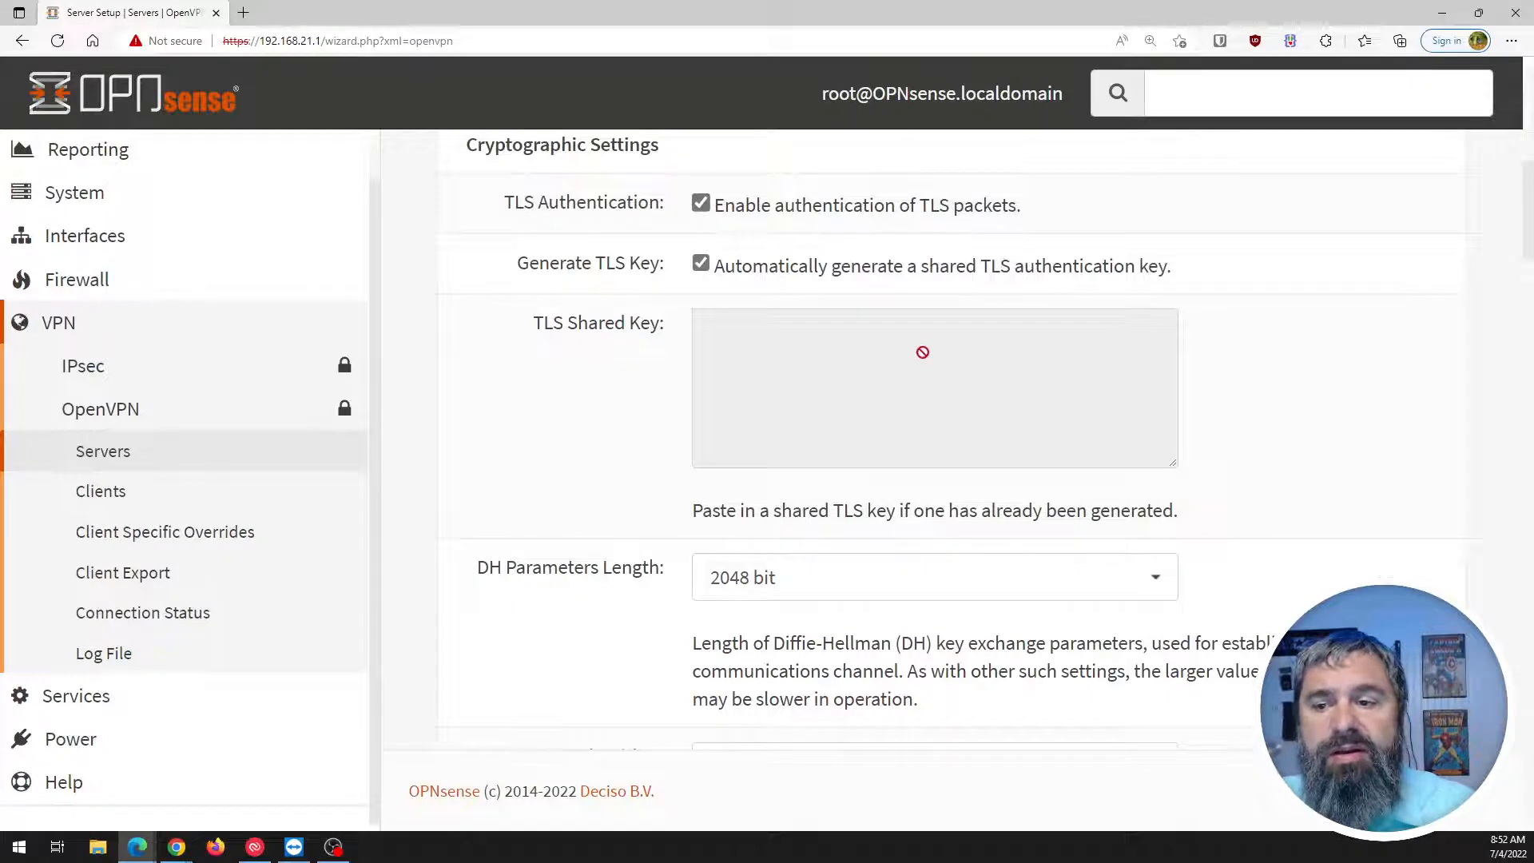
pyautogui.scroll(-3, 599, 440)
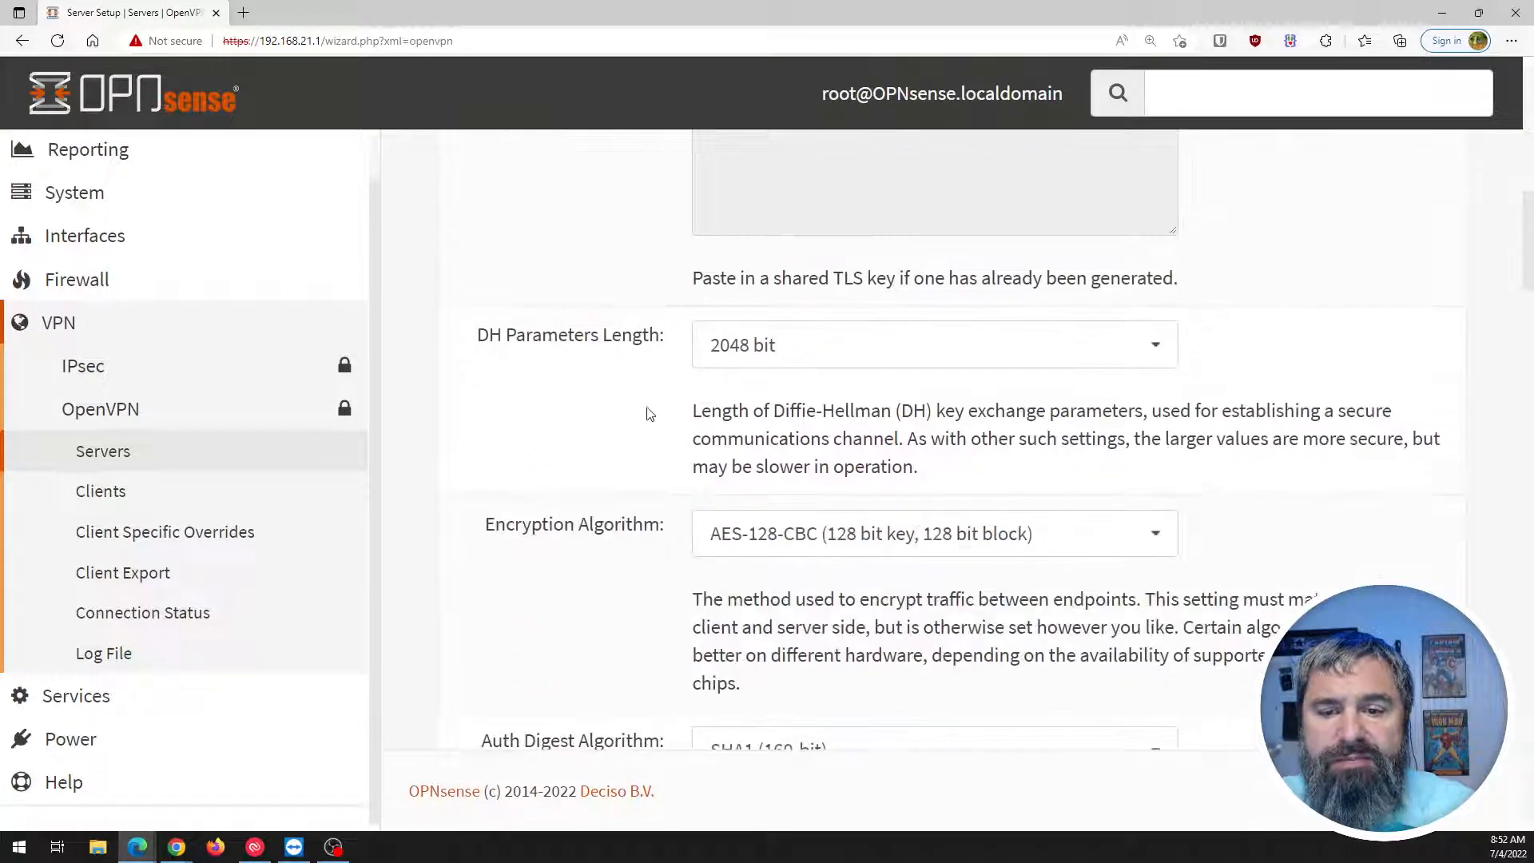
pyautogui.scroll(-3, 647, 414)
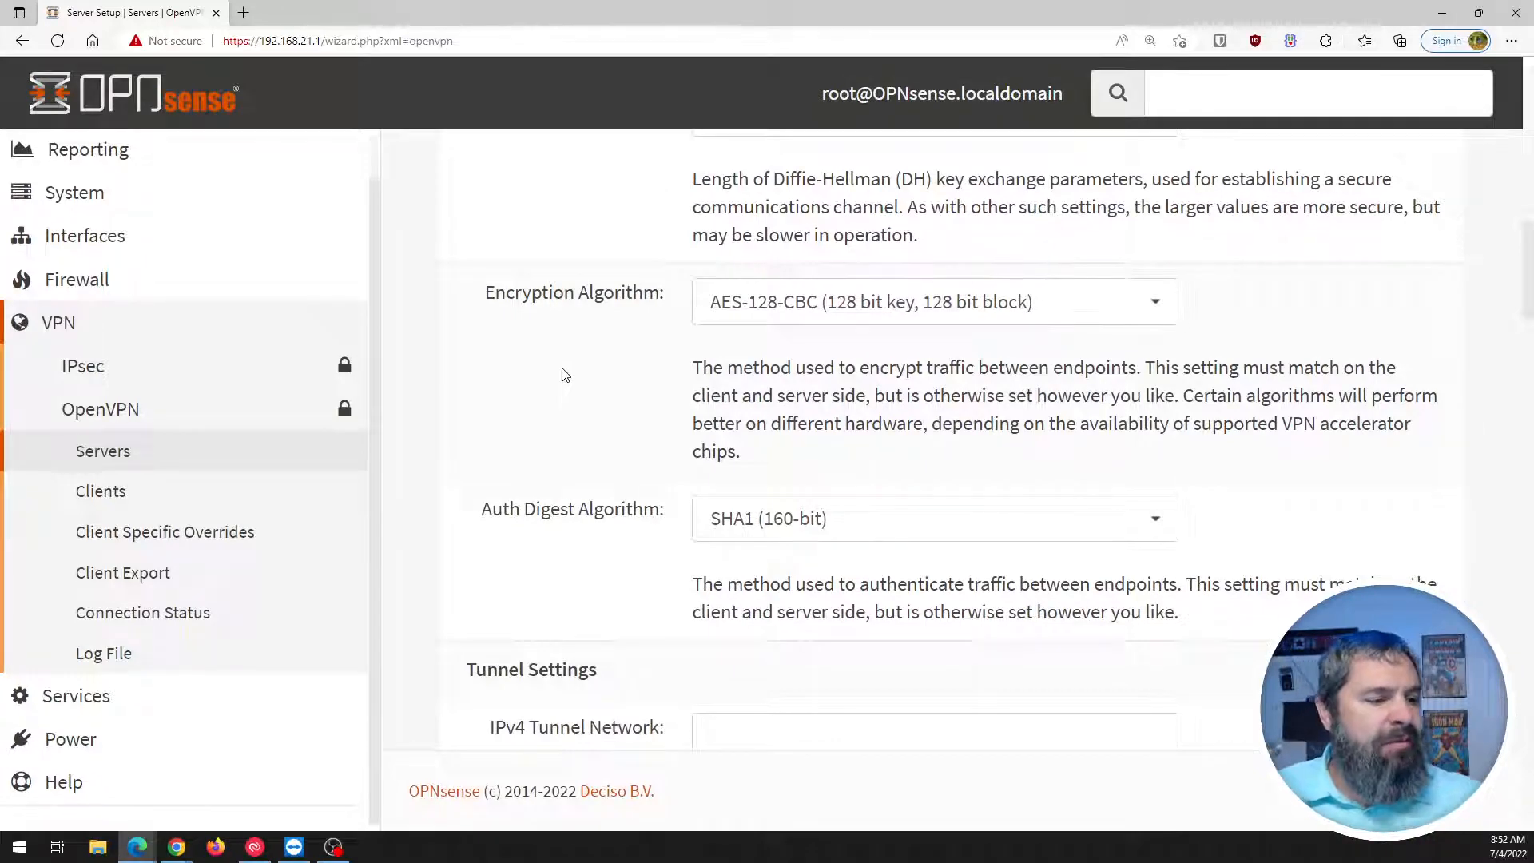
pyautogui.click(974, 321)
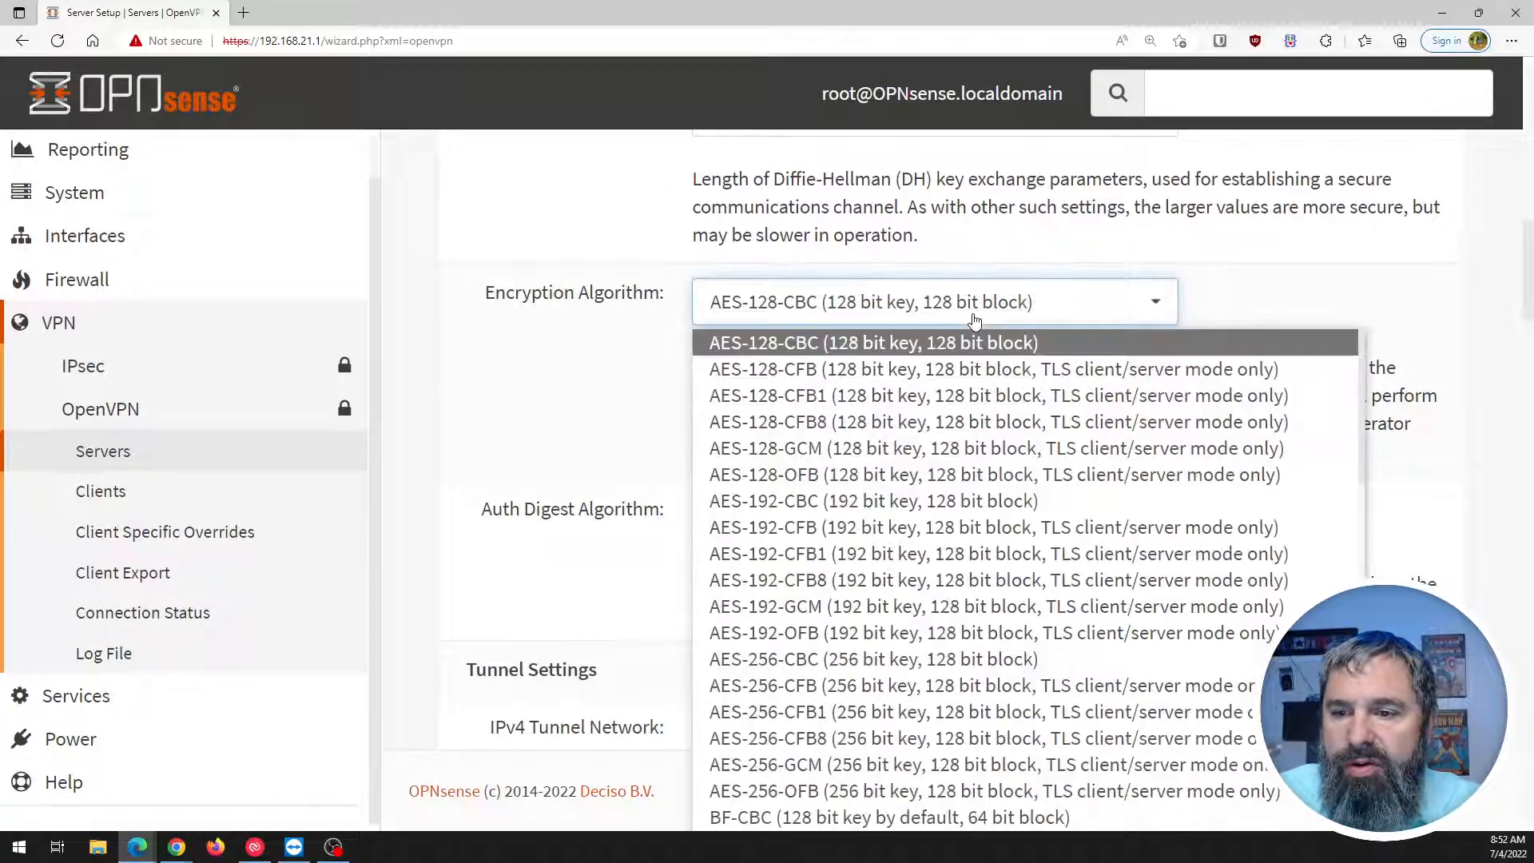
pyautogui.click(572, 363)
pyautogui.scroll(-2, 571, 364)
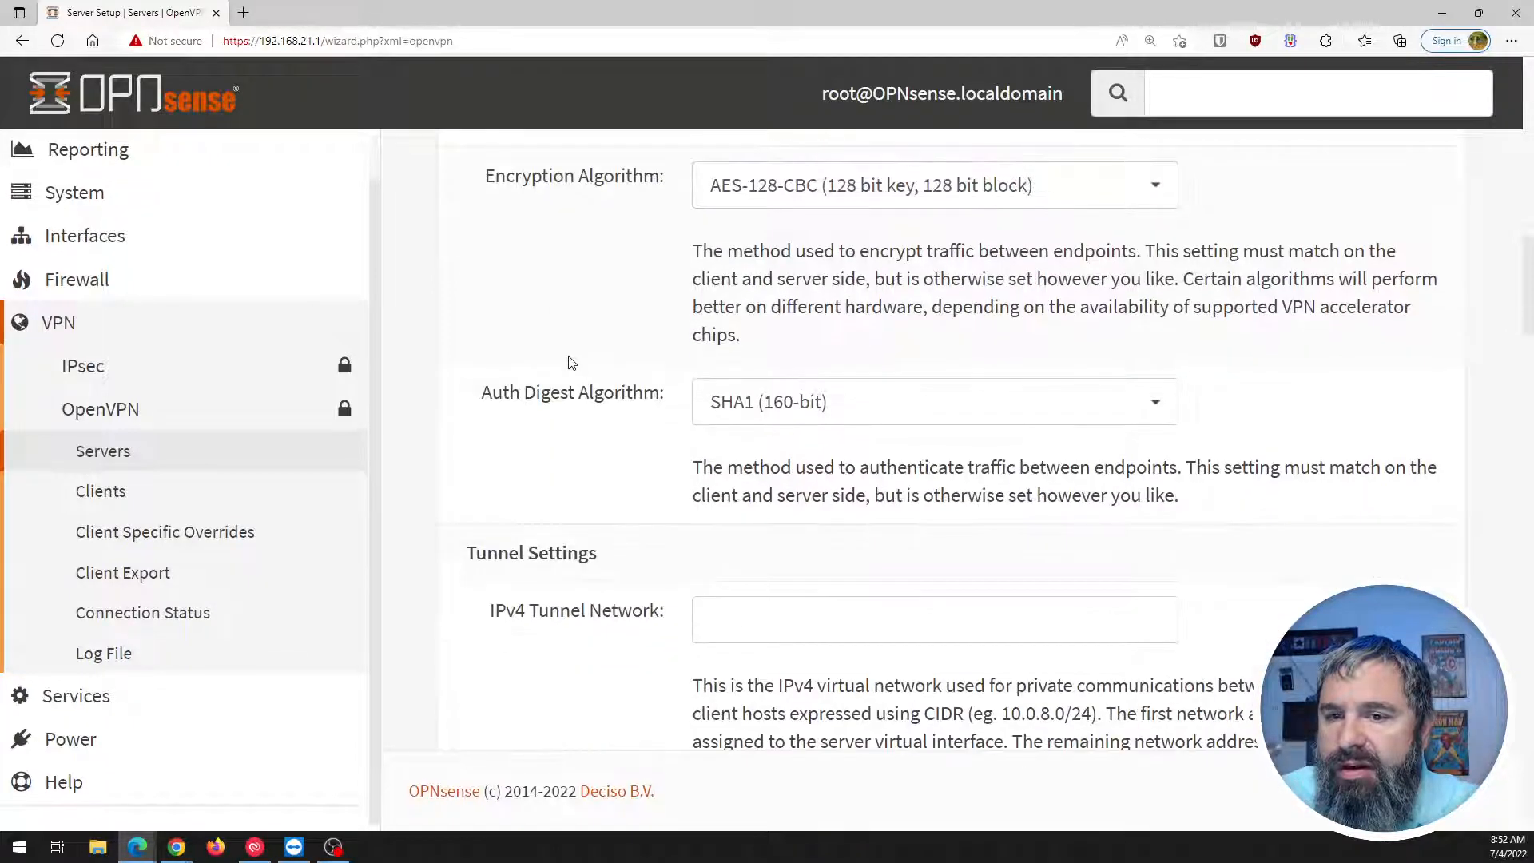
pyautogui.scroll(2, 571, 364)
pyautogui.click(1156, 307)
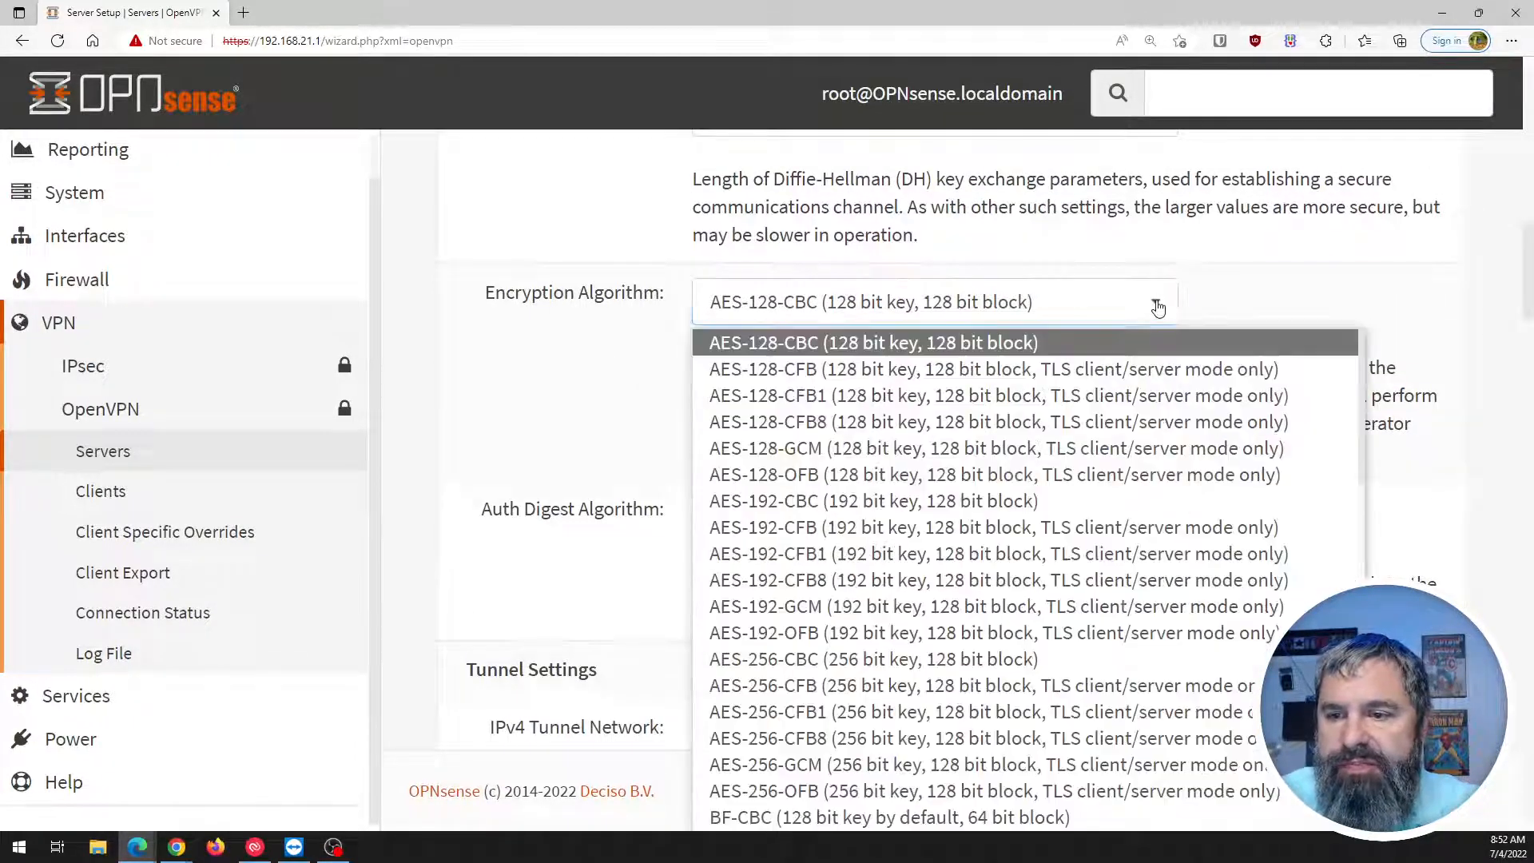
pyautogui.click(1429, 432)
pyautogui.scroll(-2, 1430, 432)
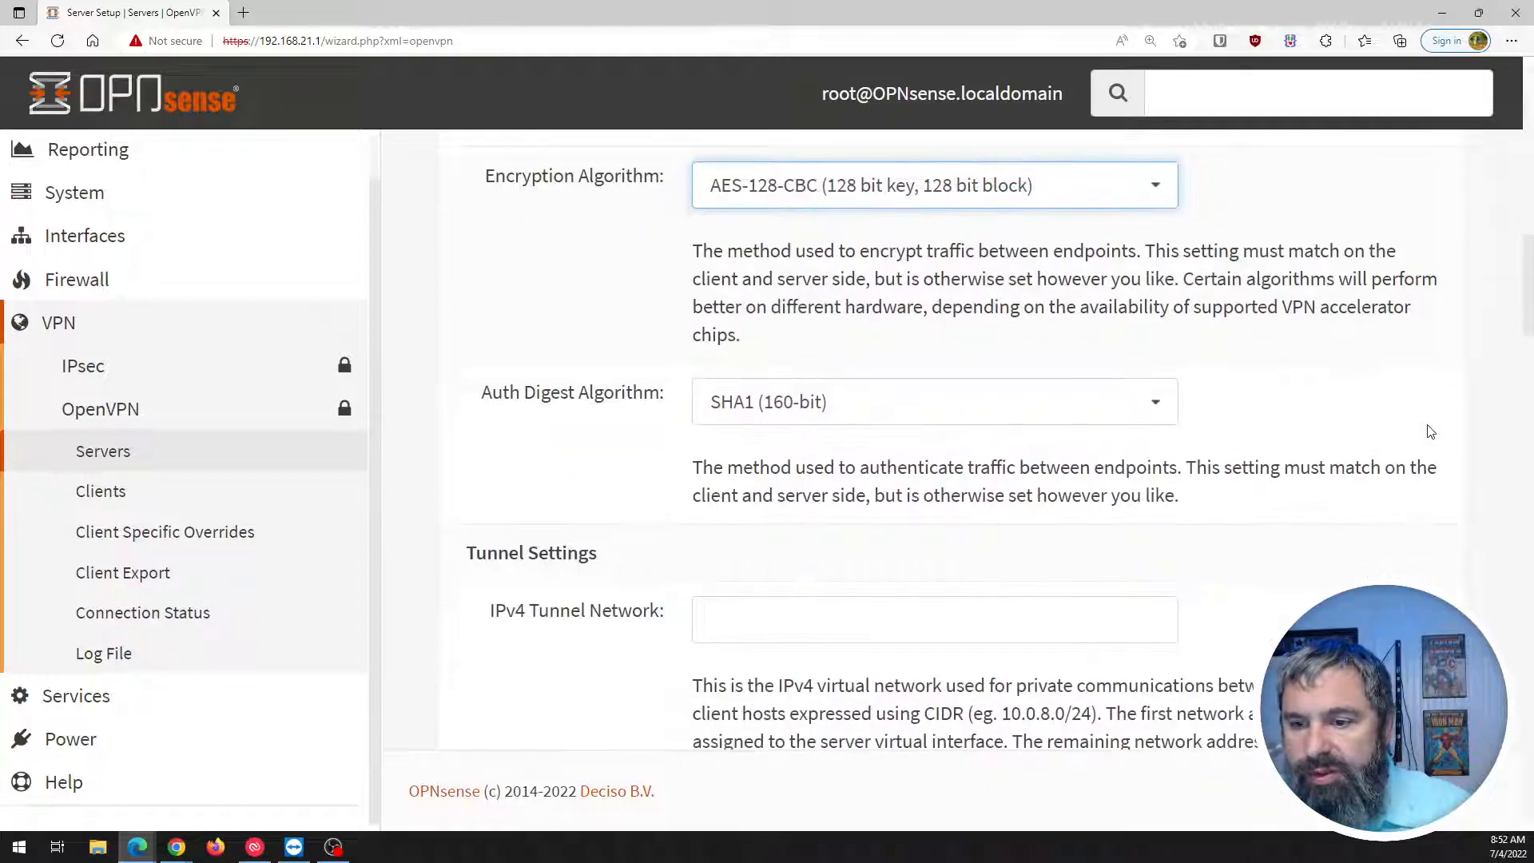
pyautogui.scroll(-2, 1429, 429)
pyautogui.scroll(2, 1428, 430)
pyautogui.click(1155, 191)
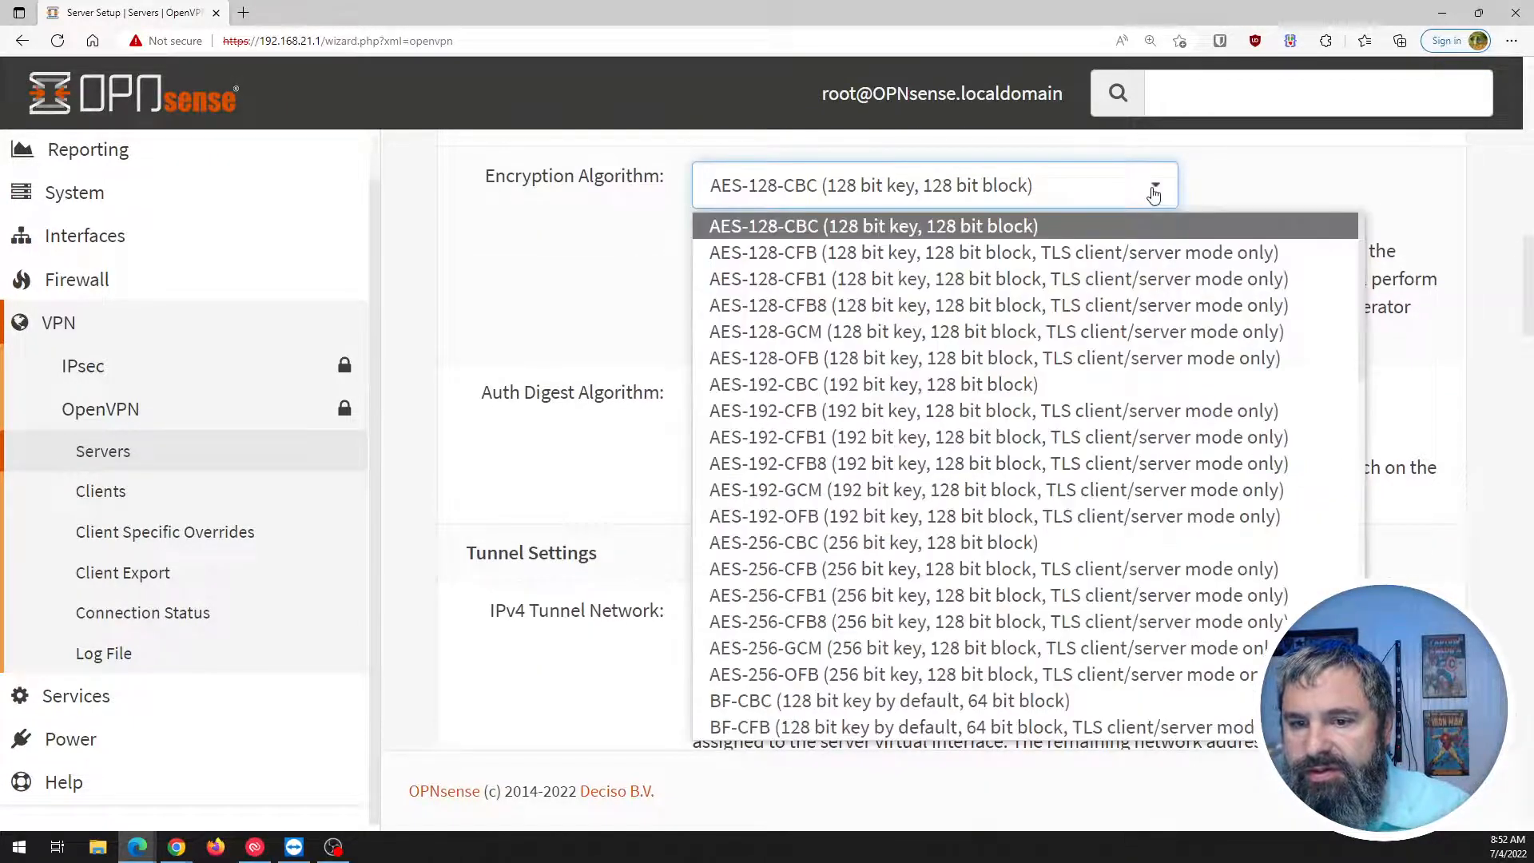
pyautogui.scroll(-2, 1213, 412)
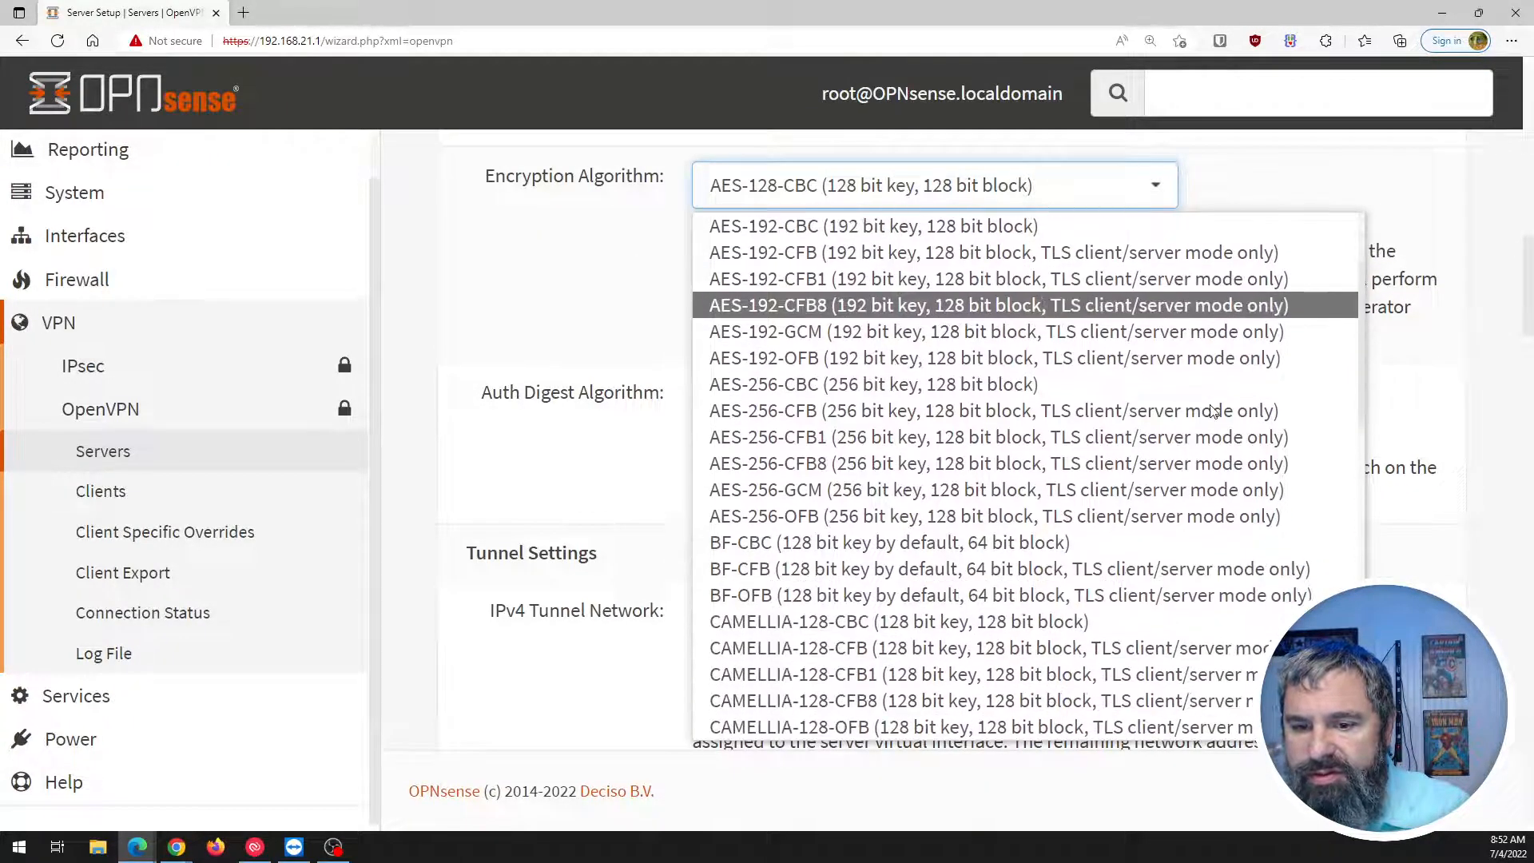
pyautogui.scroll(-12, 1213, 411)
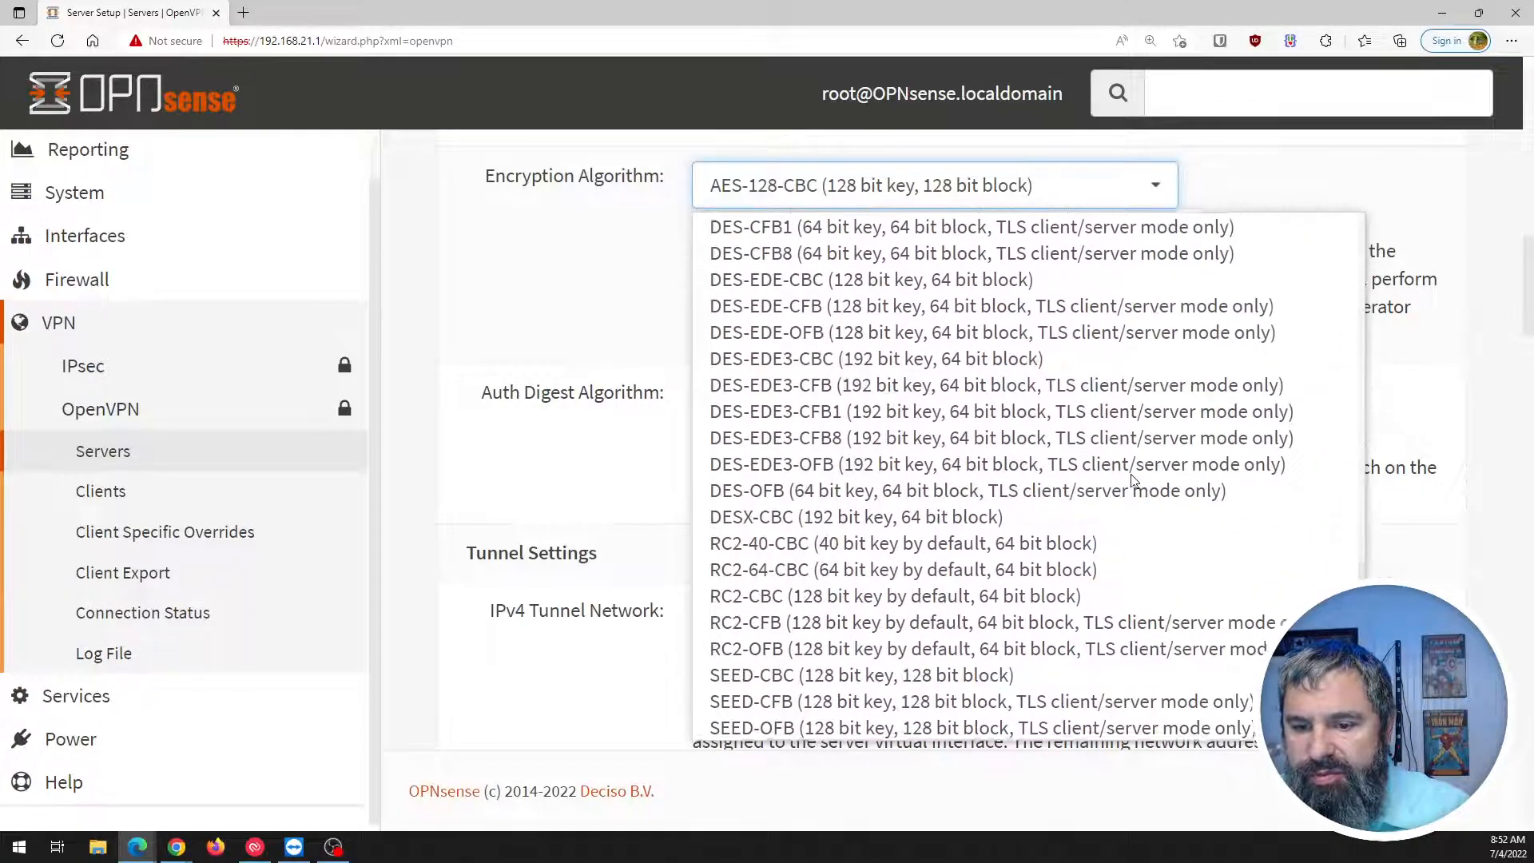
pyautogui.scroll(-1, 1132, 478)
pyautogui.scroll(15, 1132, 478)
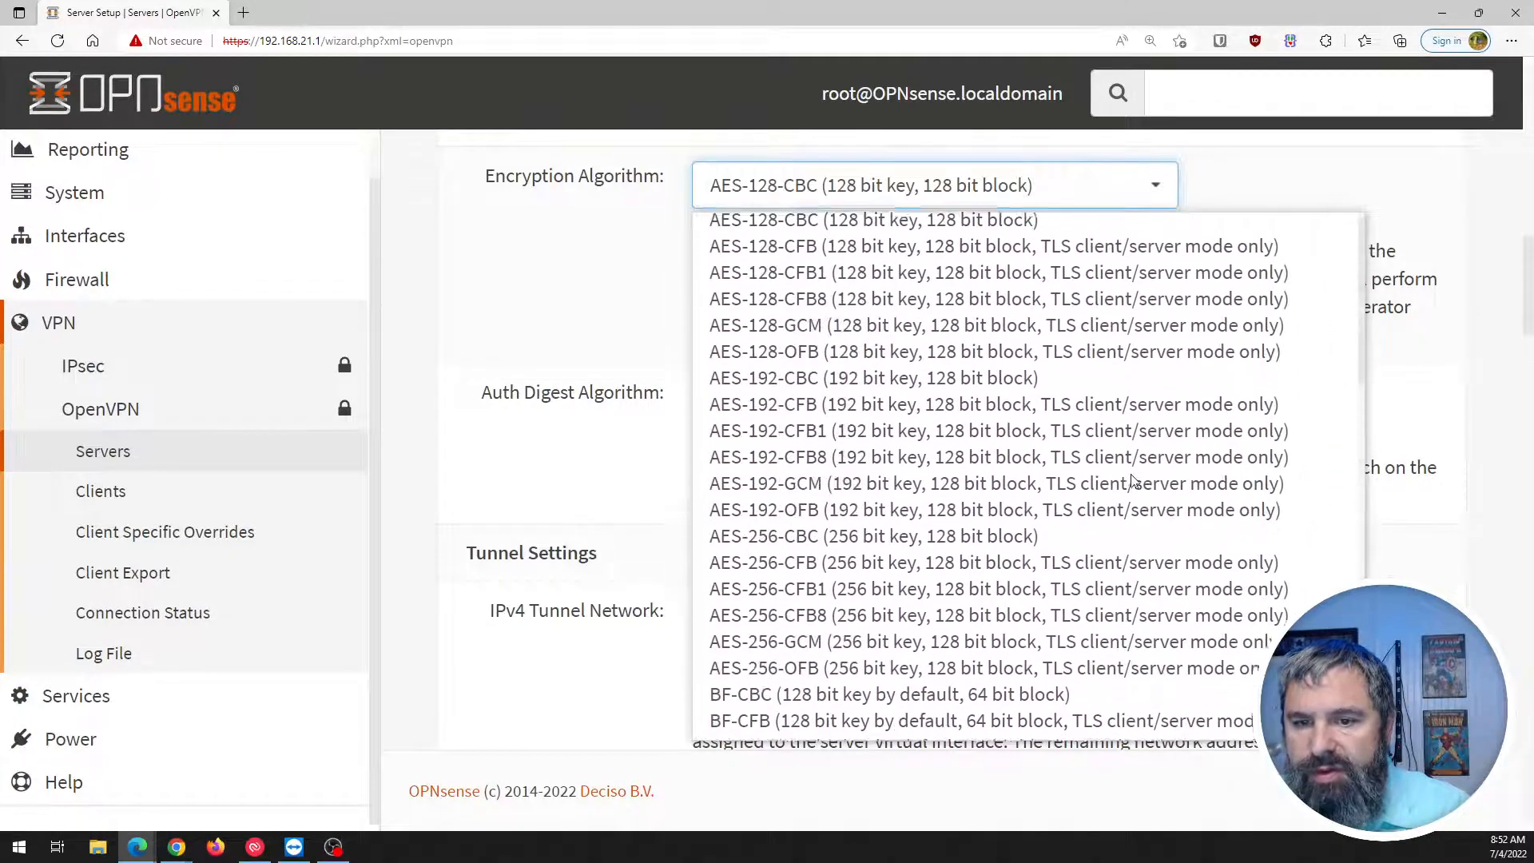
pyautogui.click(526, 316)
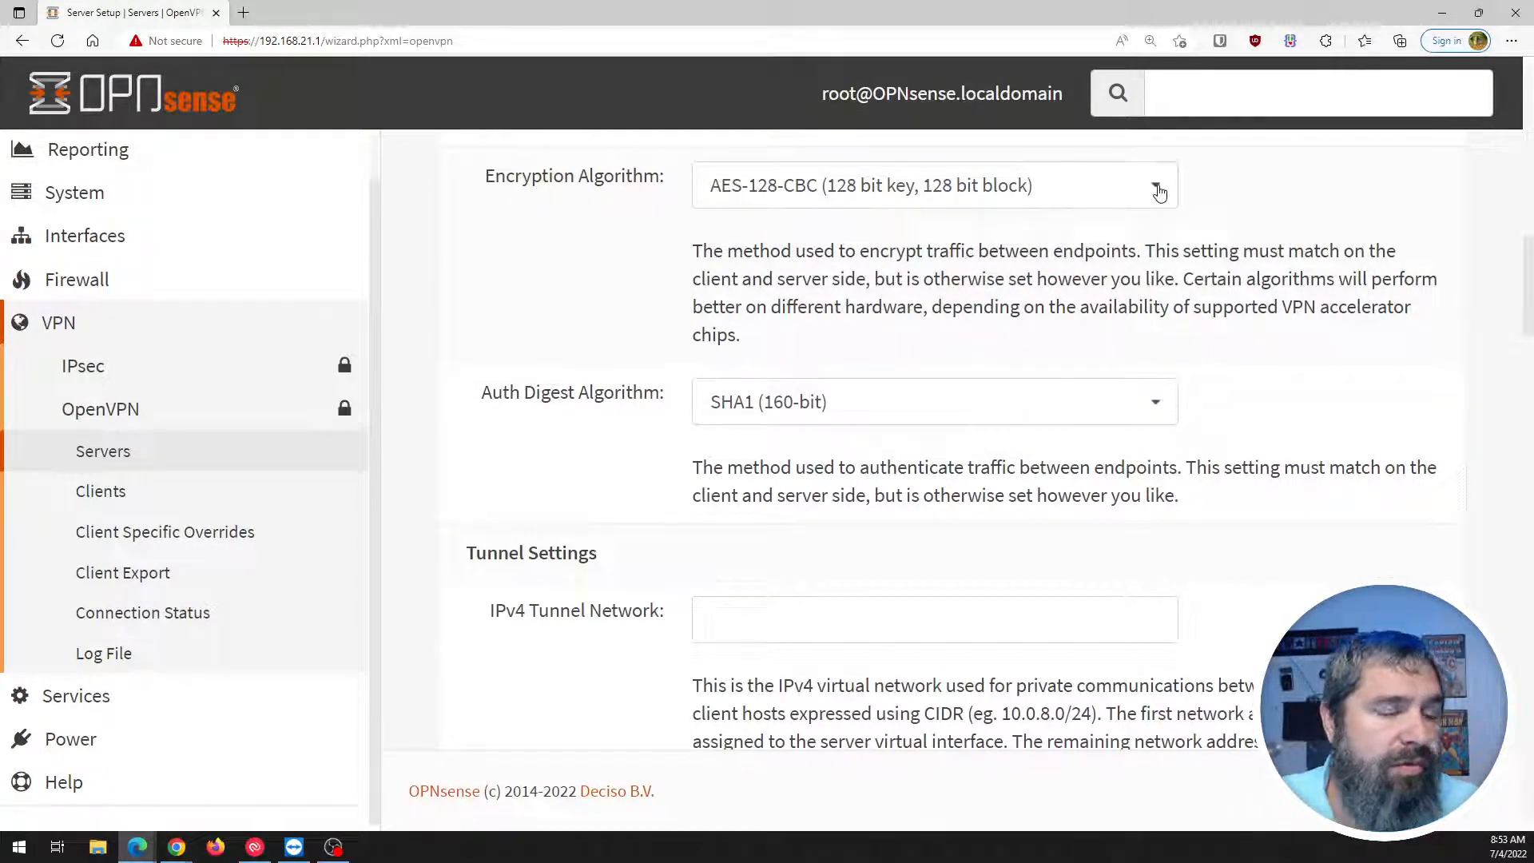
# In a new Edge tab, search Bing for 'openvpn best cipher'.
pyautogui.click(244, 13)
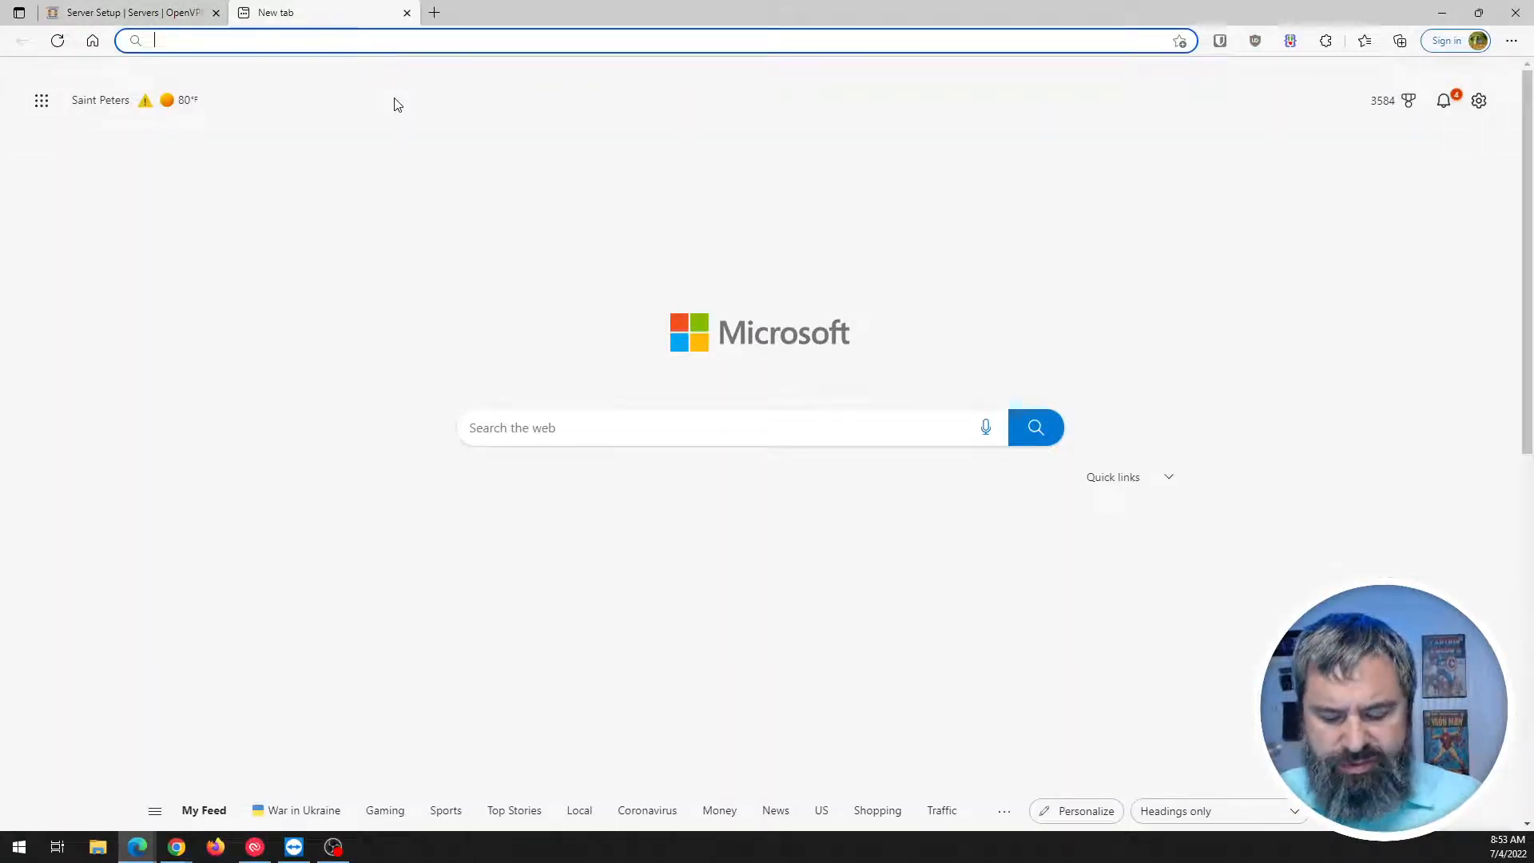
pyautogui.write('opn')
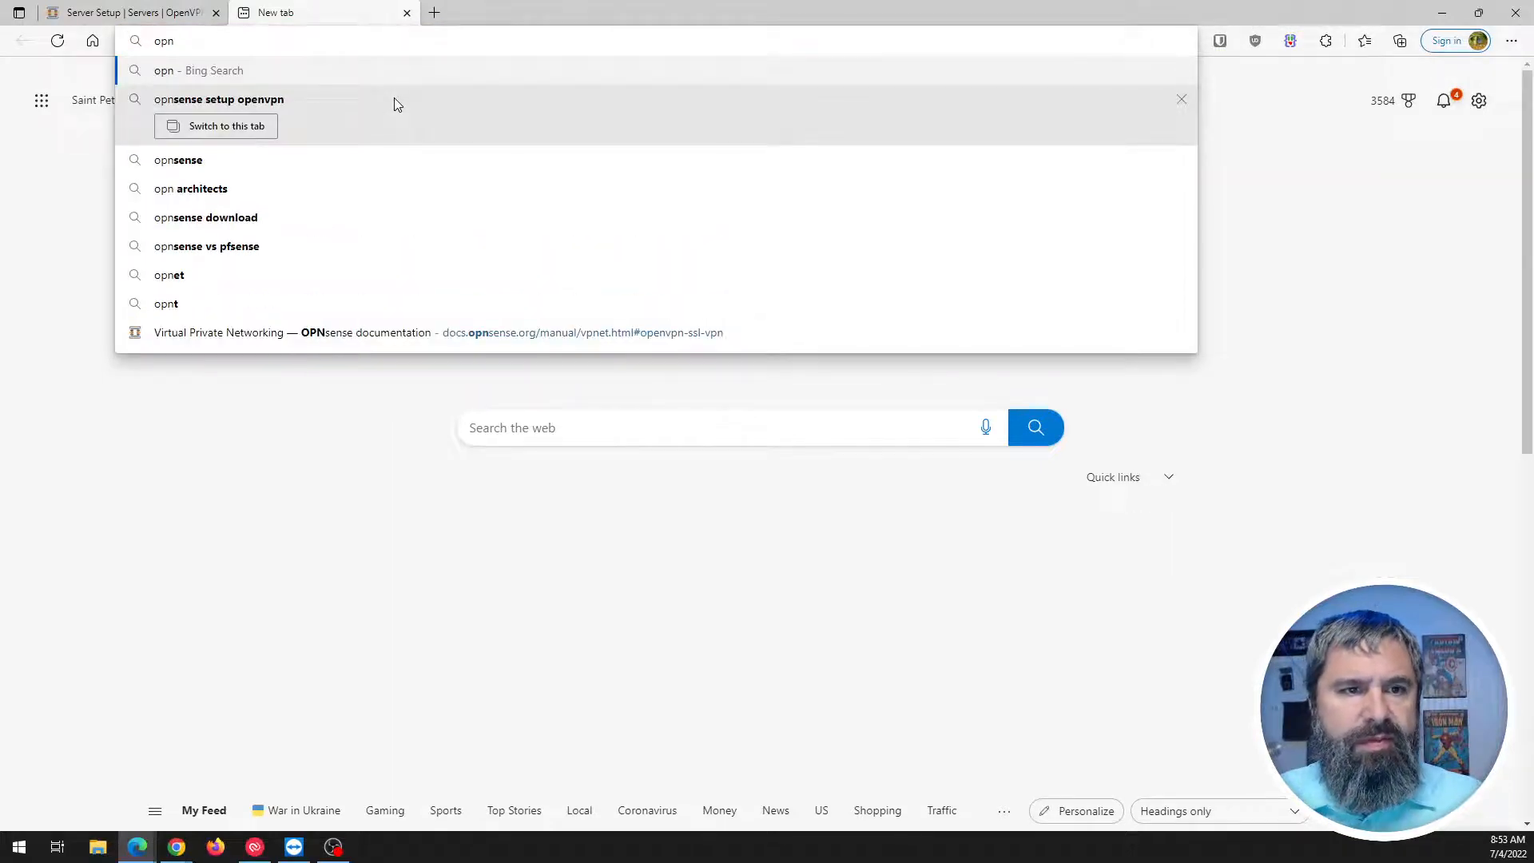
pyautogui.press('BackSpace')
pyautogui.write('envp')
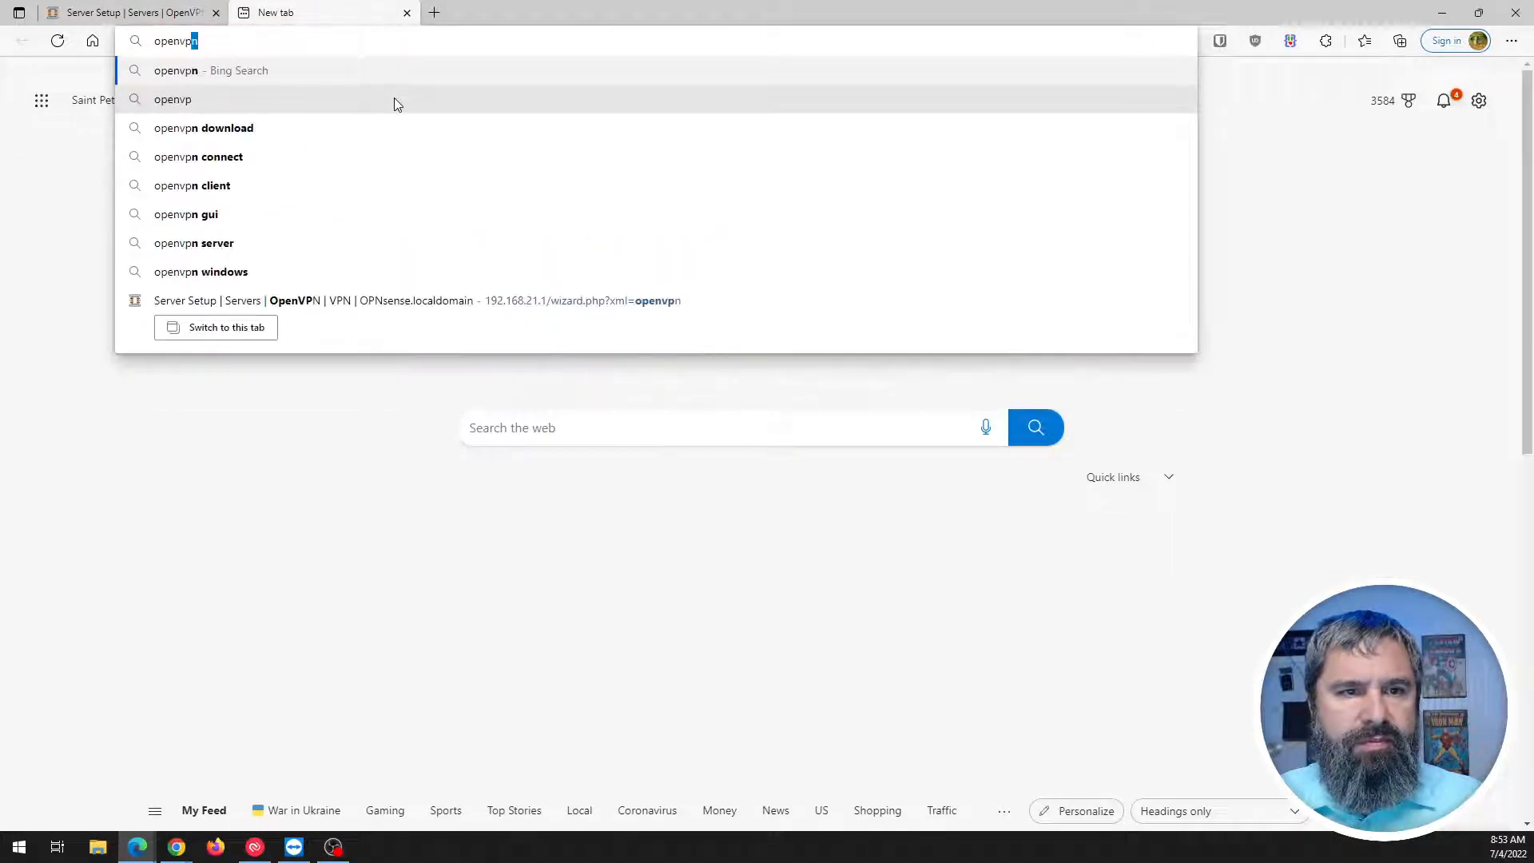
pyautogui.write('n ')
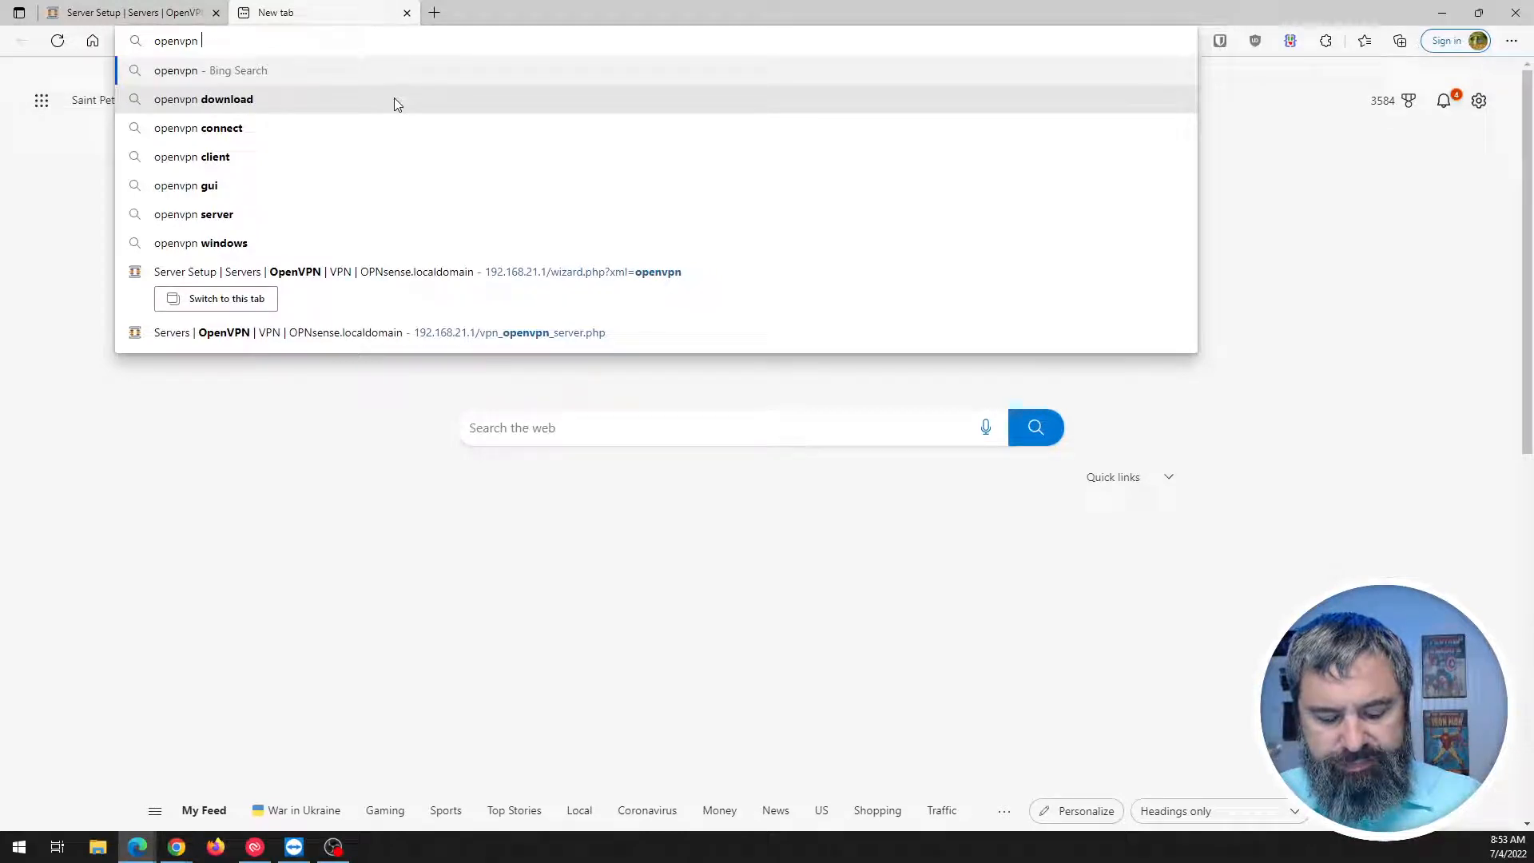
pyautogui.write('best')
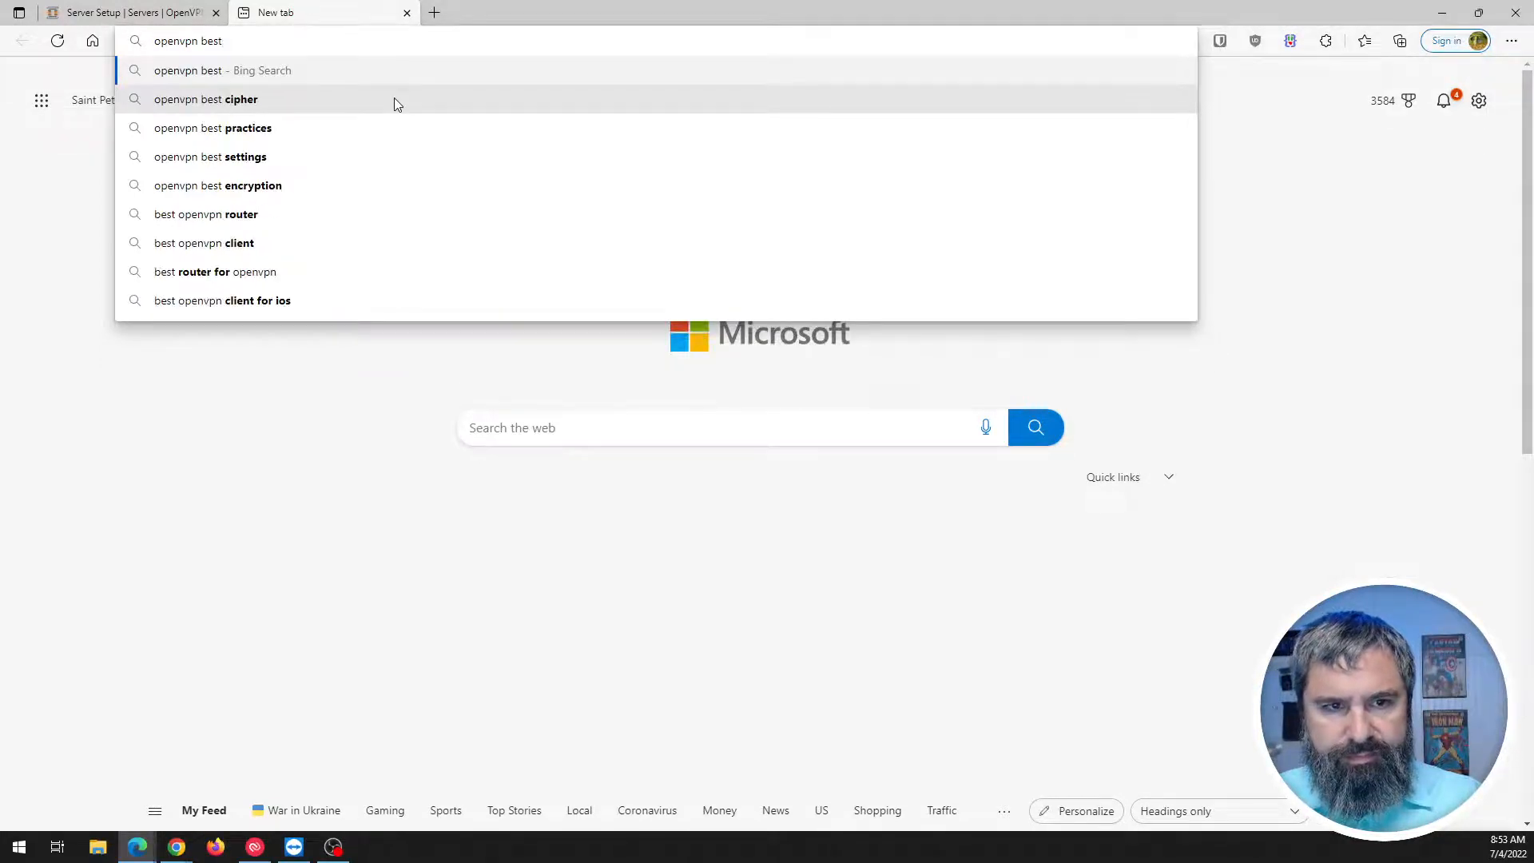
pyautogui.press('Down')
pyautogui.press('Return')
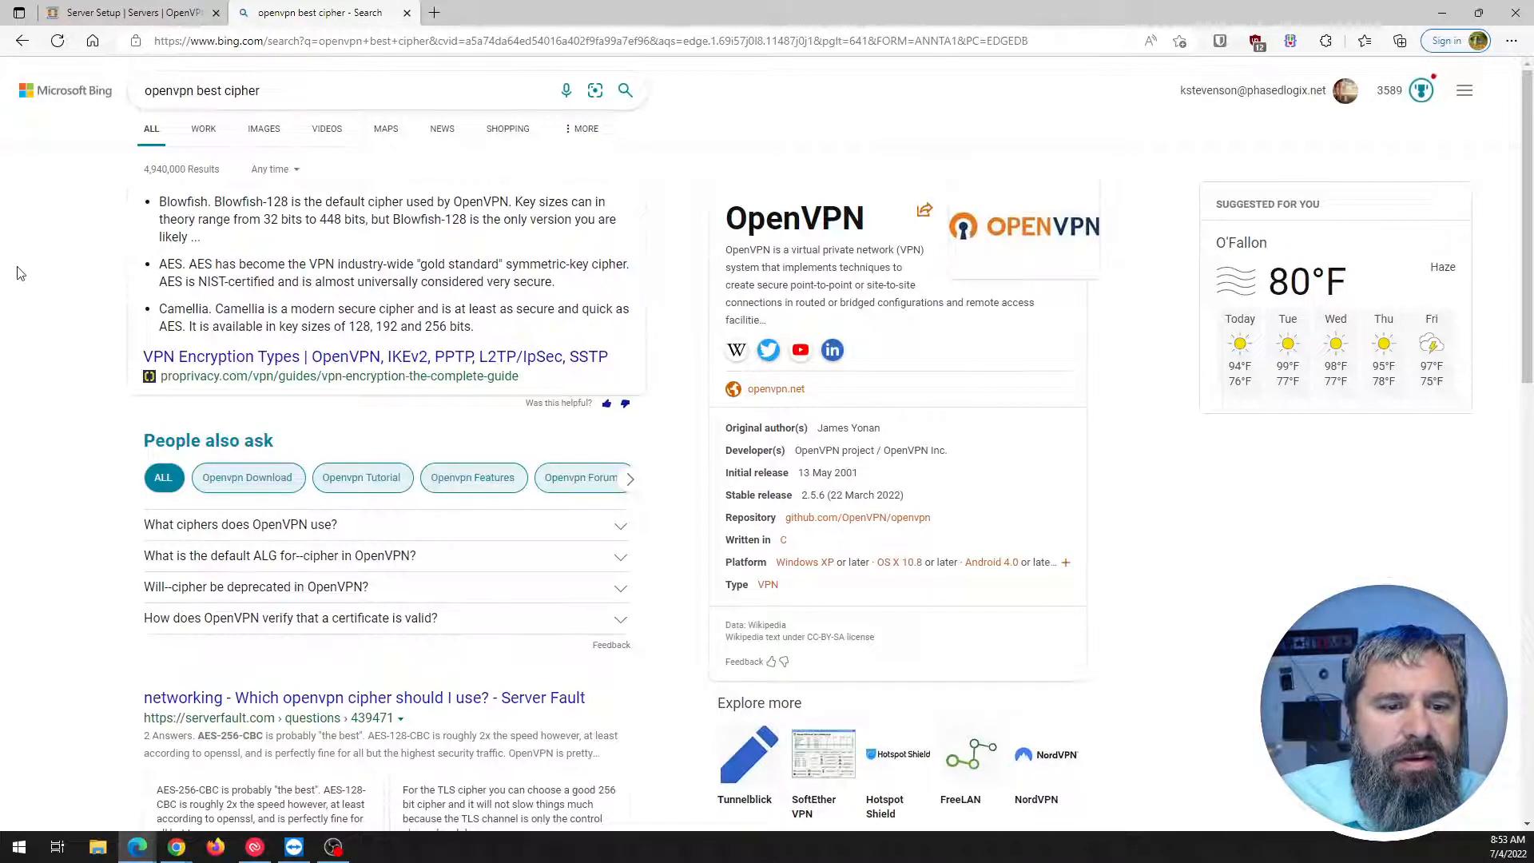
# Open the ProPrivacy VPN encryption guide and the Server Fault cipher question in new tabs.
pyautogui.rightClick(278, 361)
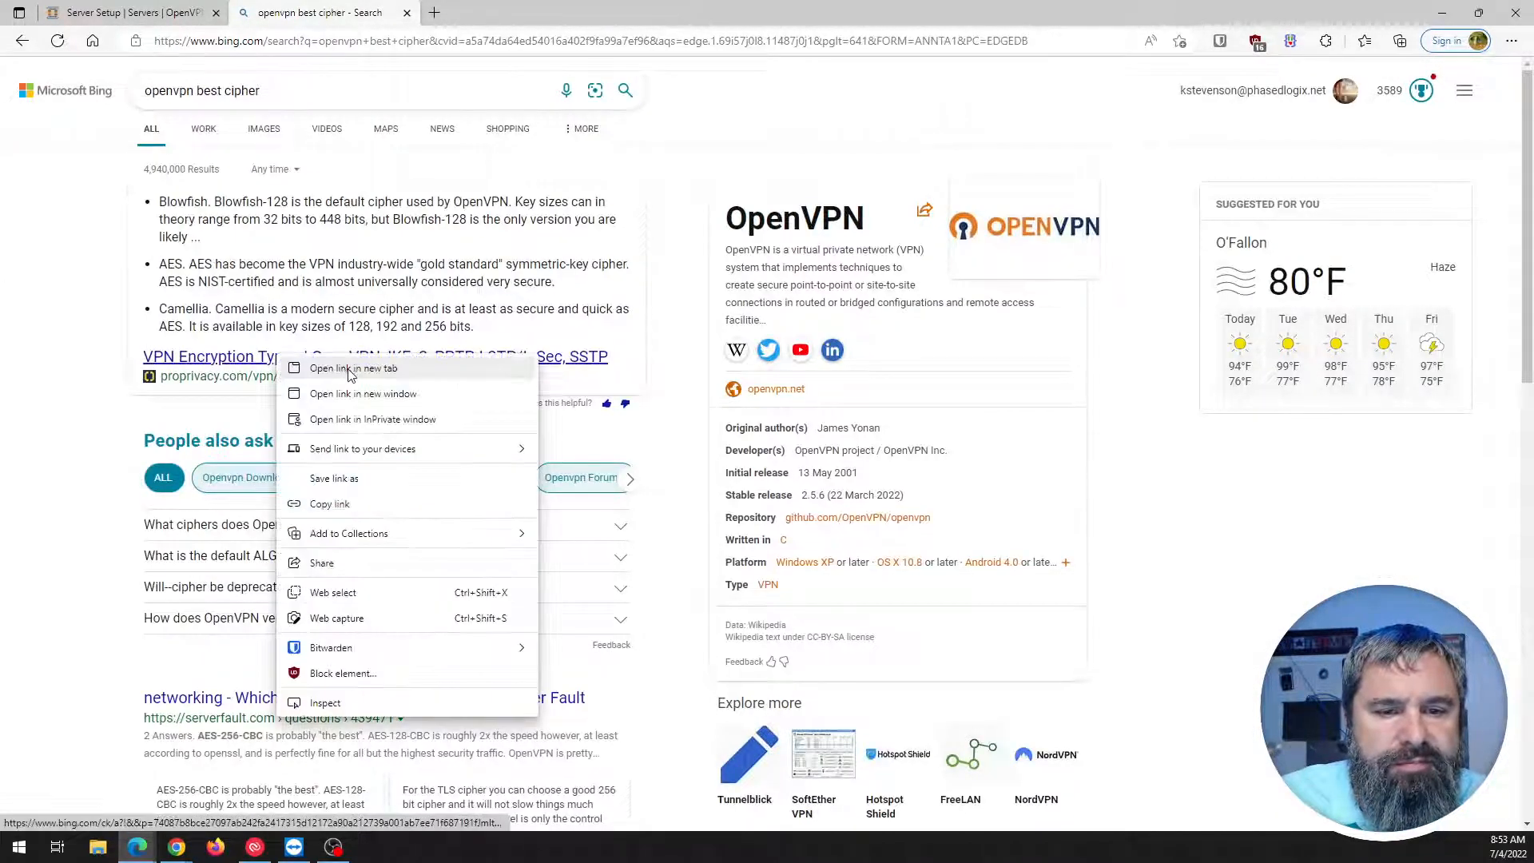
pyautogui.click(339, 370)
pyautogui.scroll(-1, 70, 327)
pyautogui.scroll(-2, 69, 328)
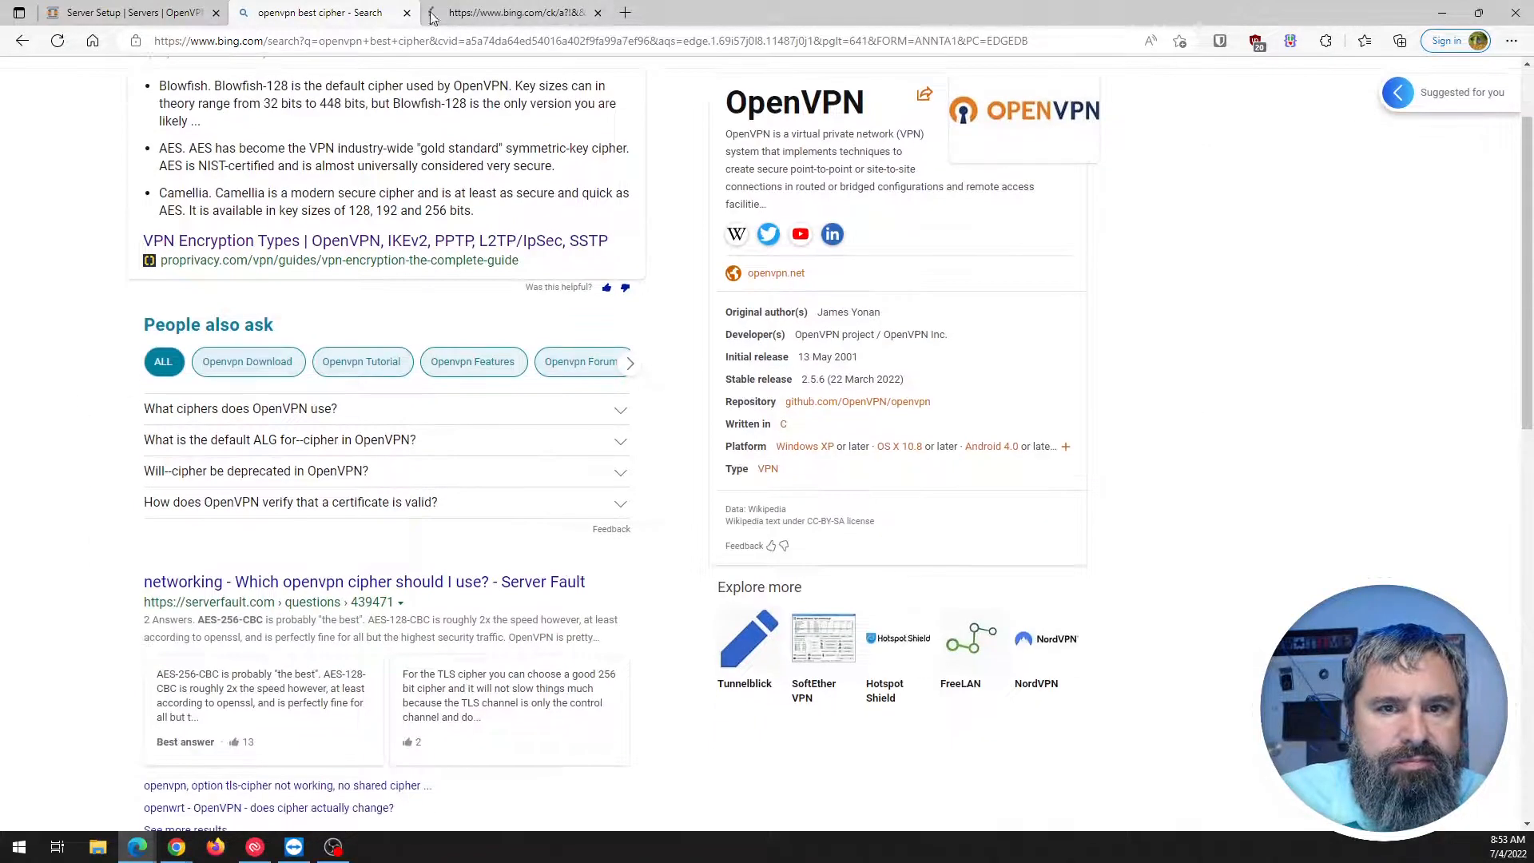
pyautogui.scroll(-1, 63, 446)
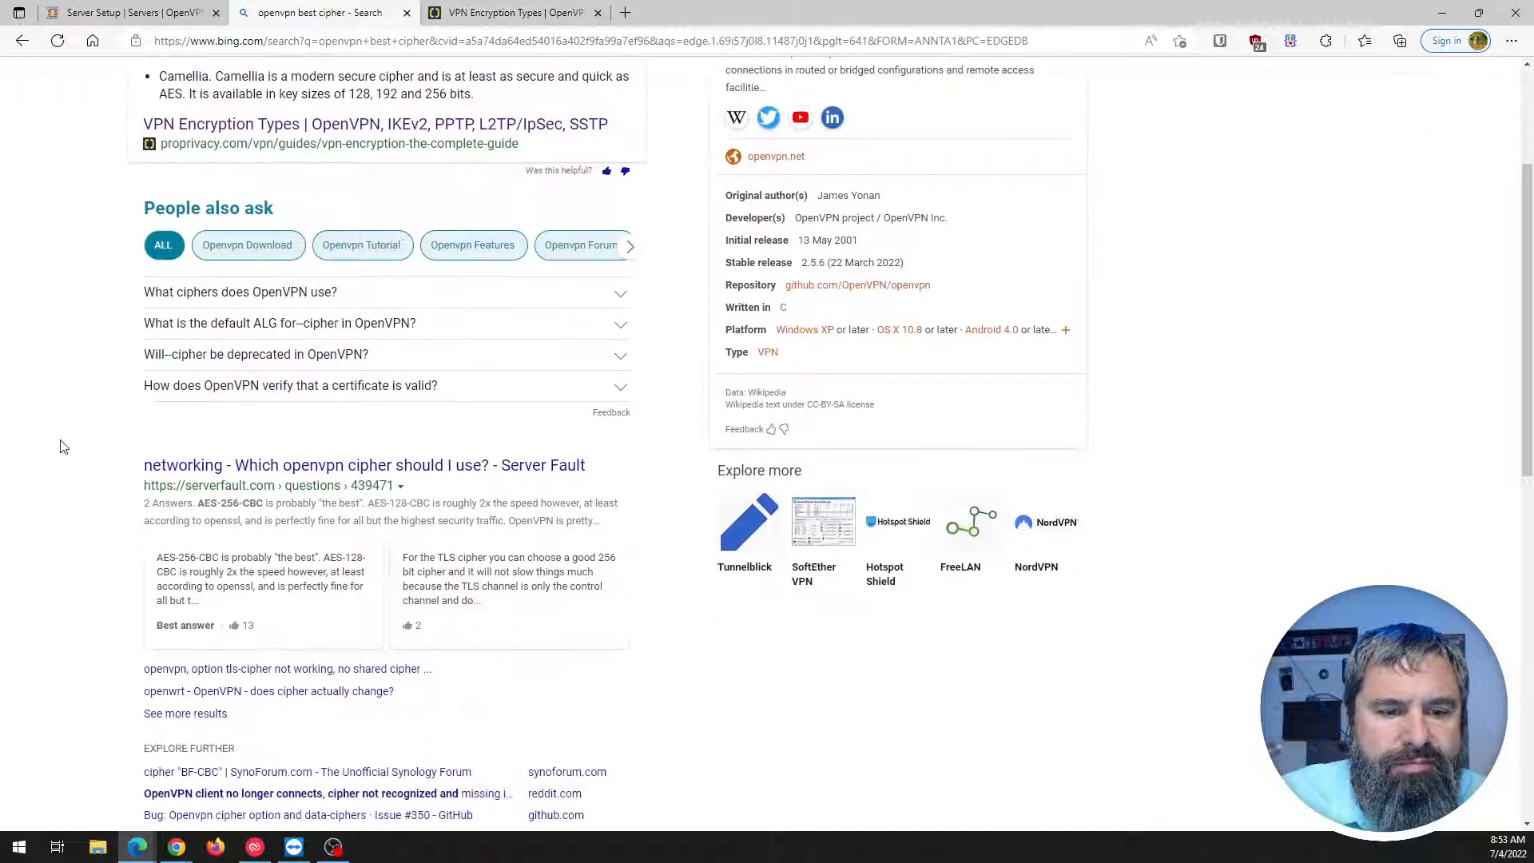
pyautogui.rightClick(289, 467)
pyautogui.click(323, 479)
# Read the Server Fault answers, highlighting AES-256-CBC versus AES-128-CBC.
pyautogui.click(515, 13)
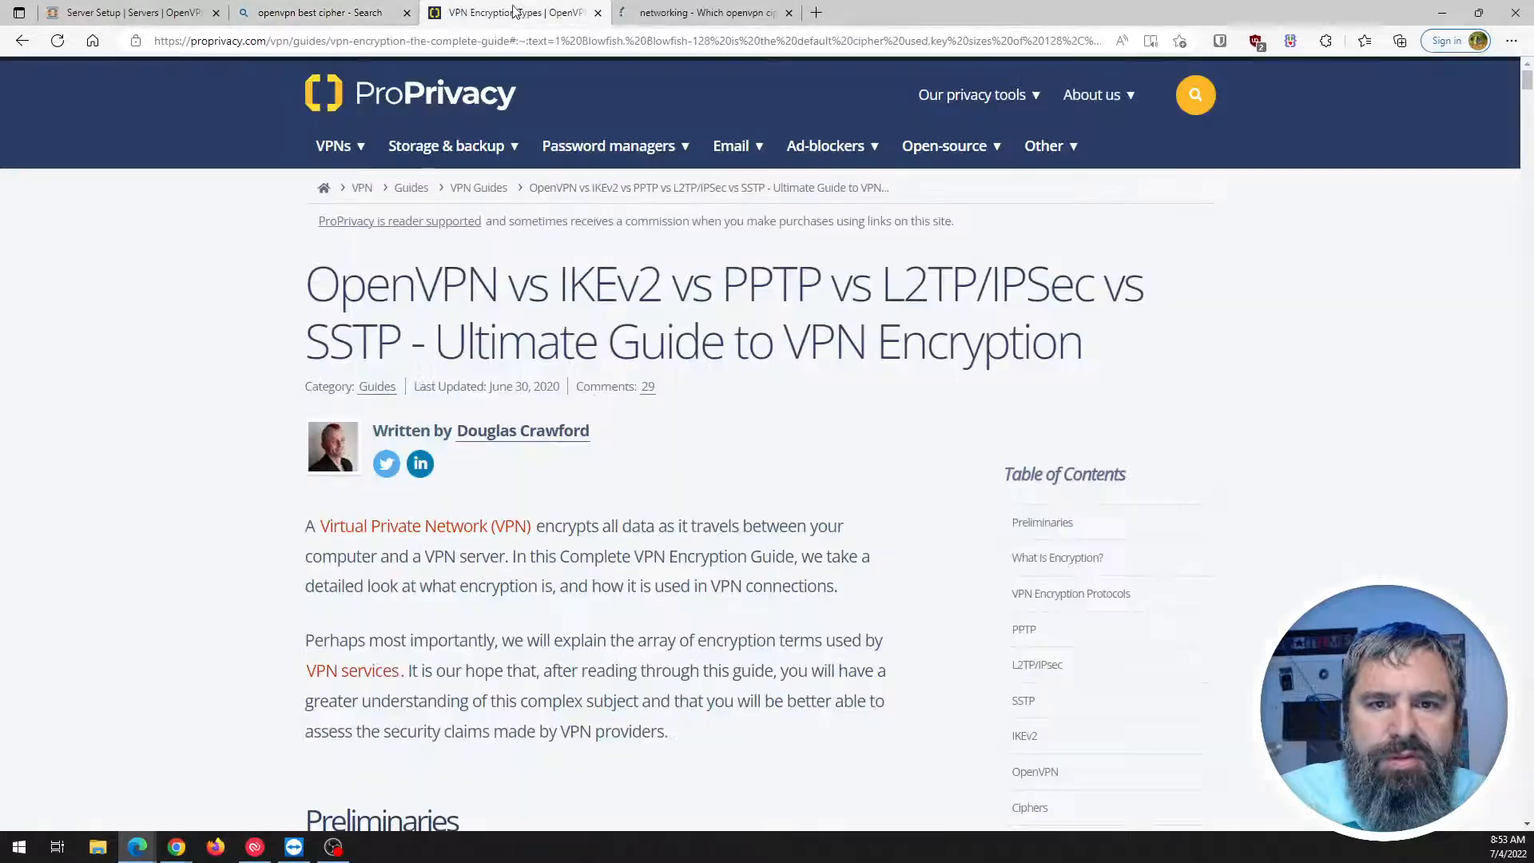
pyautogui.click(672, 13)
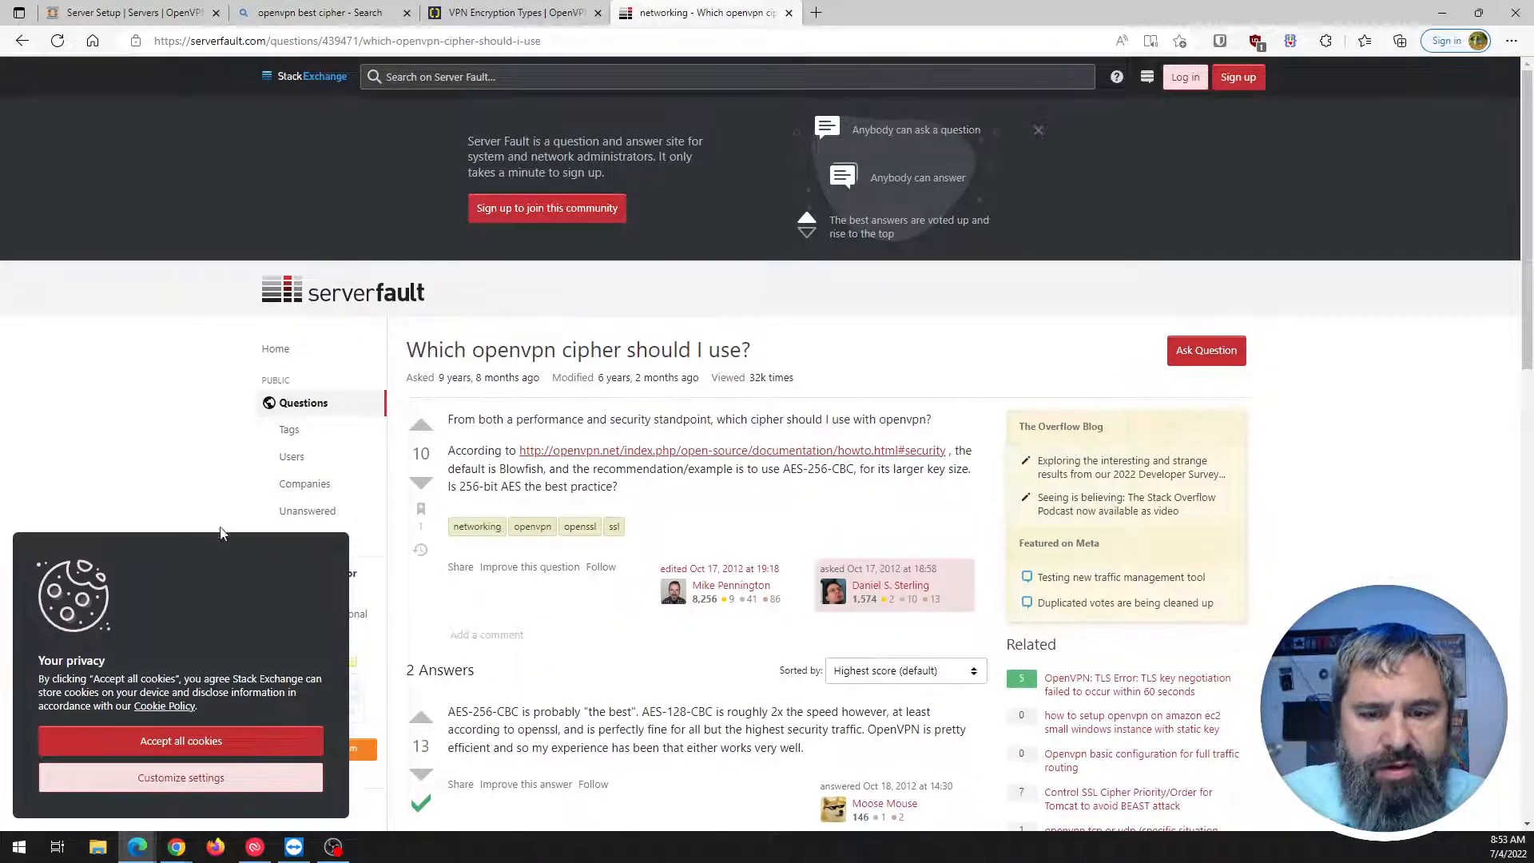
pyautogui.scroll(-3, 592, 472)
pyautogui.scroll(-1, 559, 407)
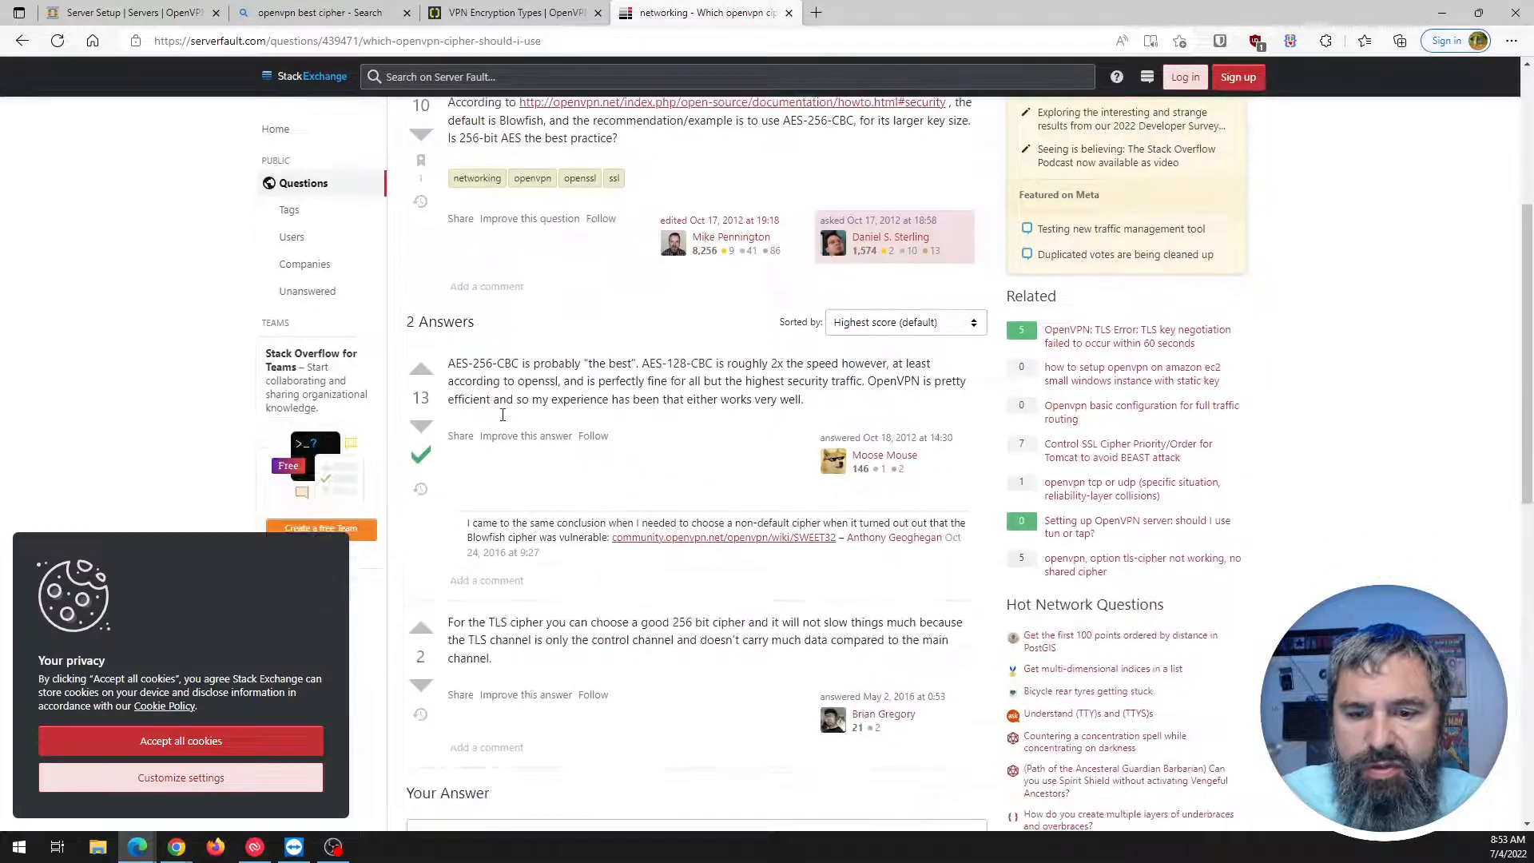
pyautogui.moveTo(459, 361); pyautogui.dragTo(544, 365)
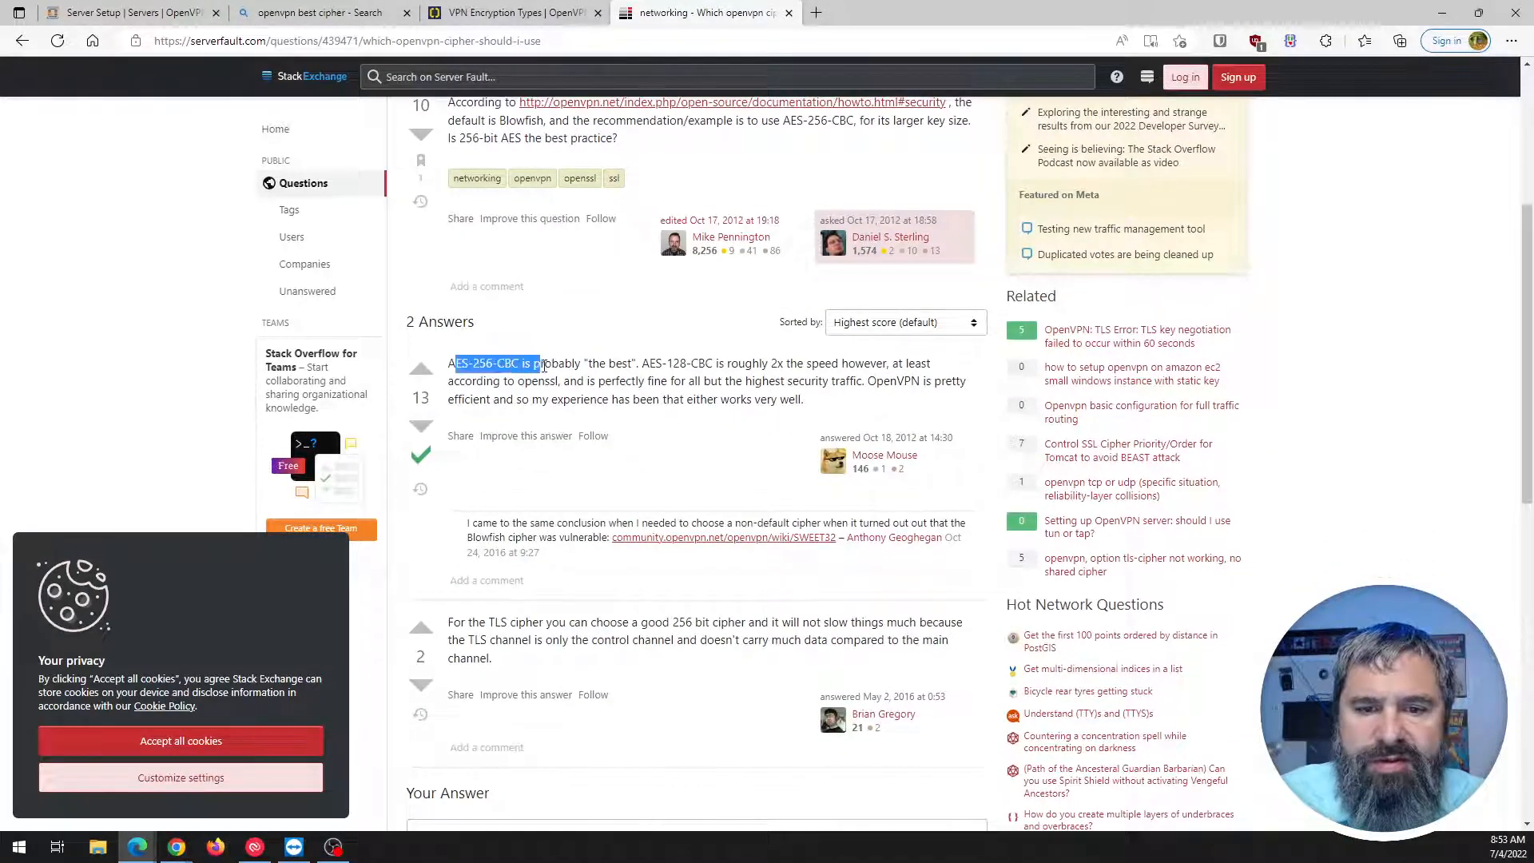
pyautogui.click(664, 369)
pyautogui.moveTo(642, 363); pyautogui.dragTo(706, 365)
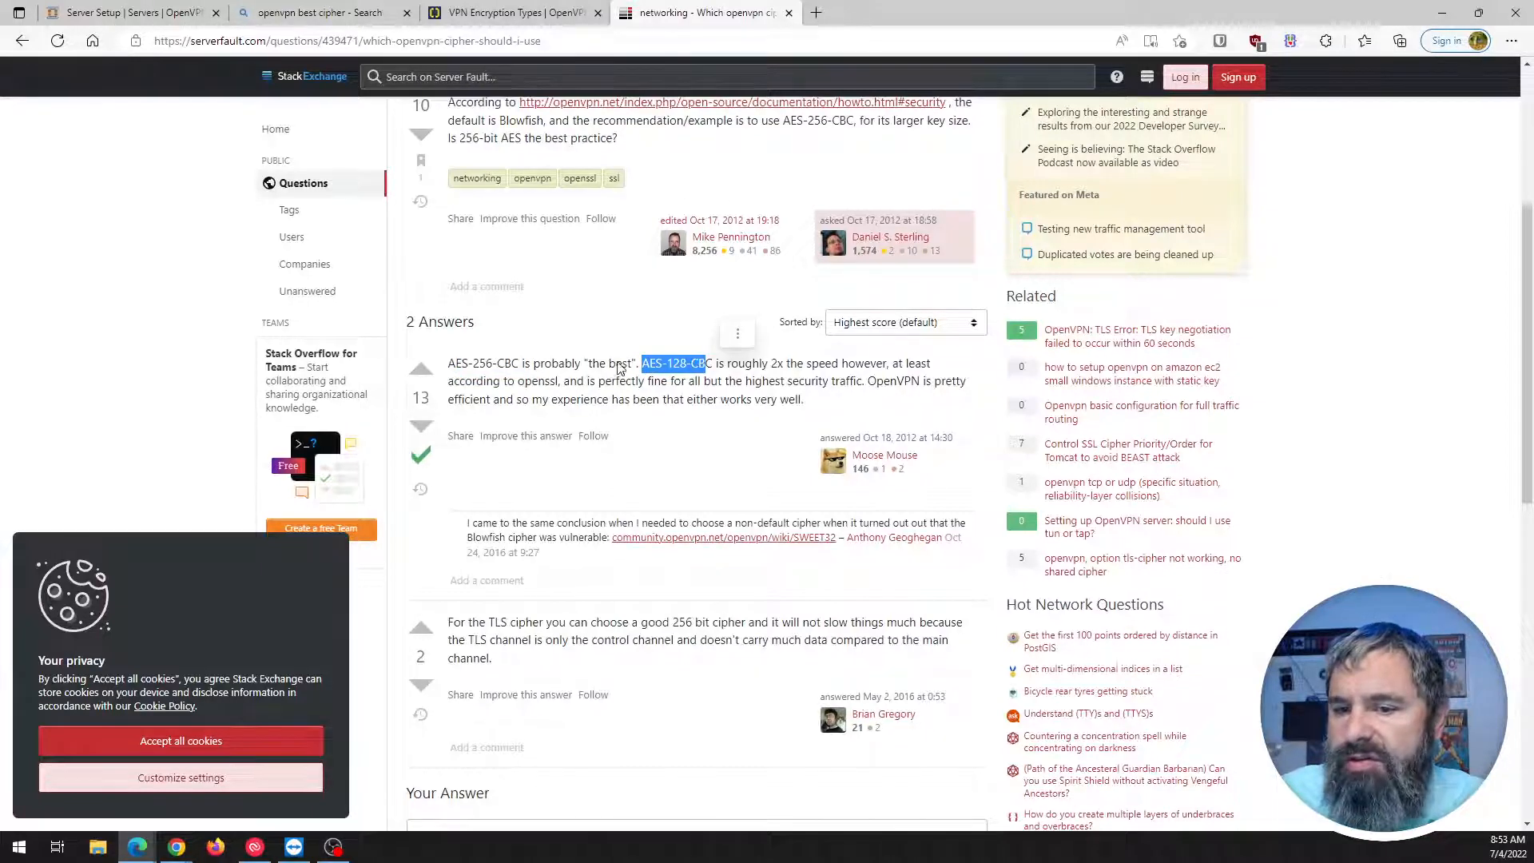
pyautogui.scroll(-2, 619, 368)
# Close the Server Fault networking article tab.
pyautogui.scroll(-1, 537, 365)
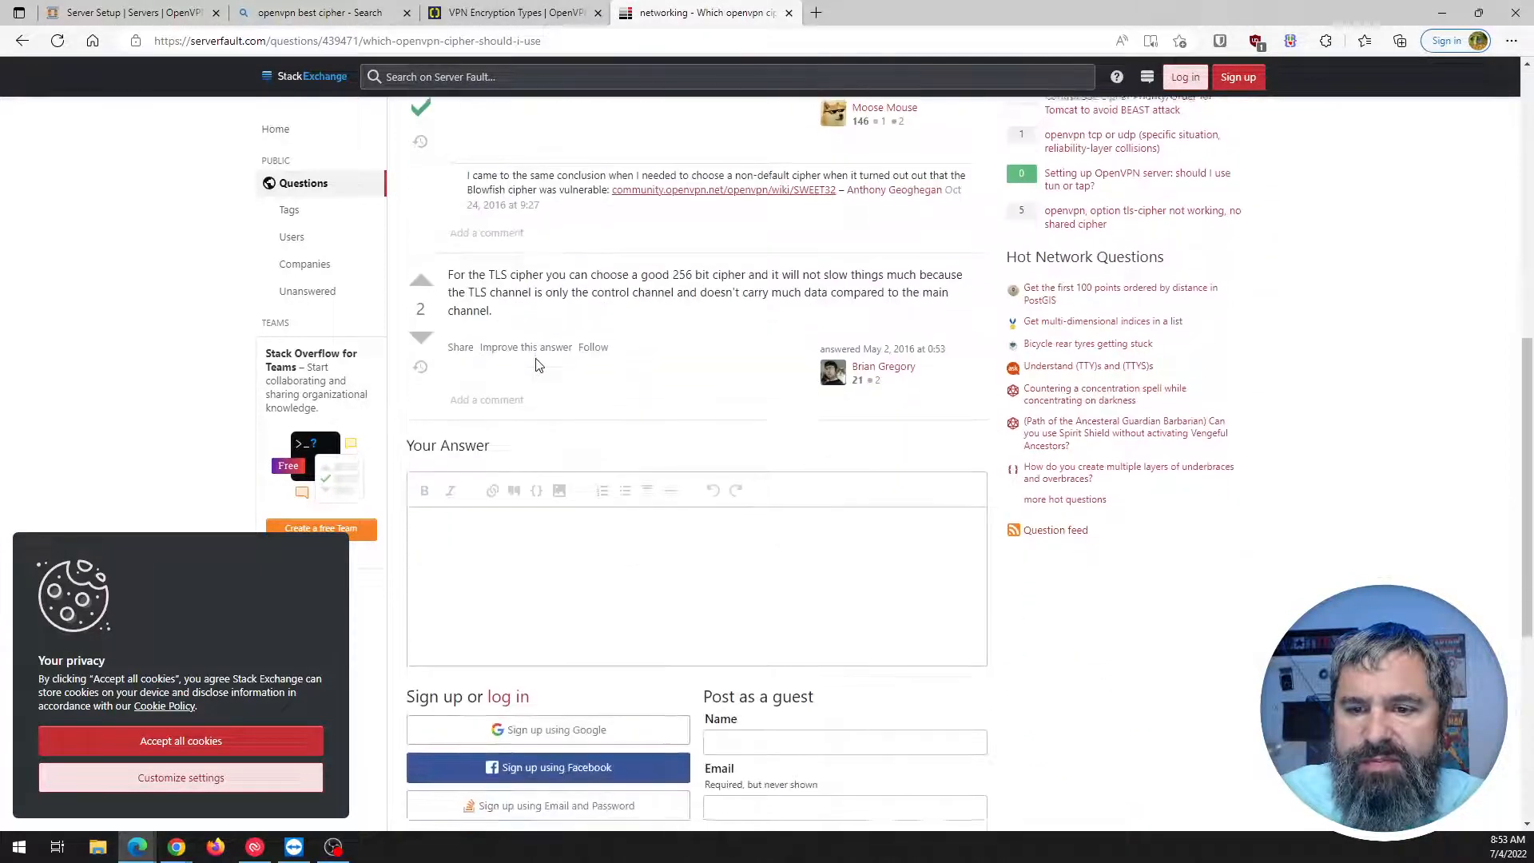
pyautogui.scroll(3, 693, 320)
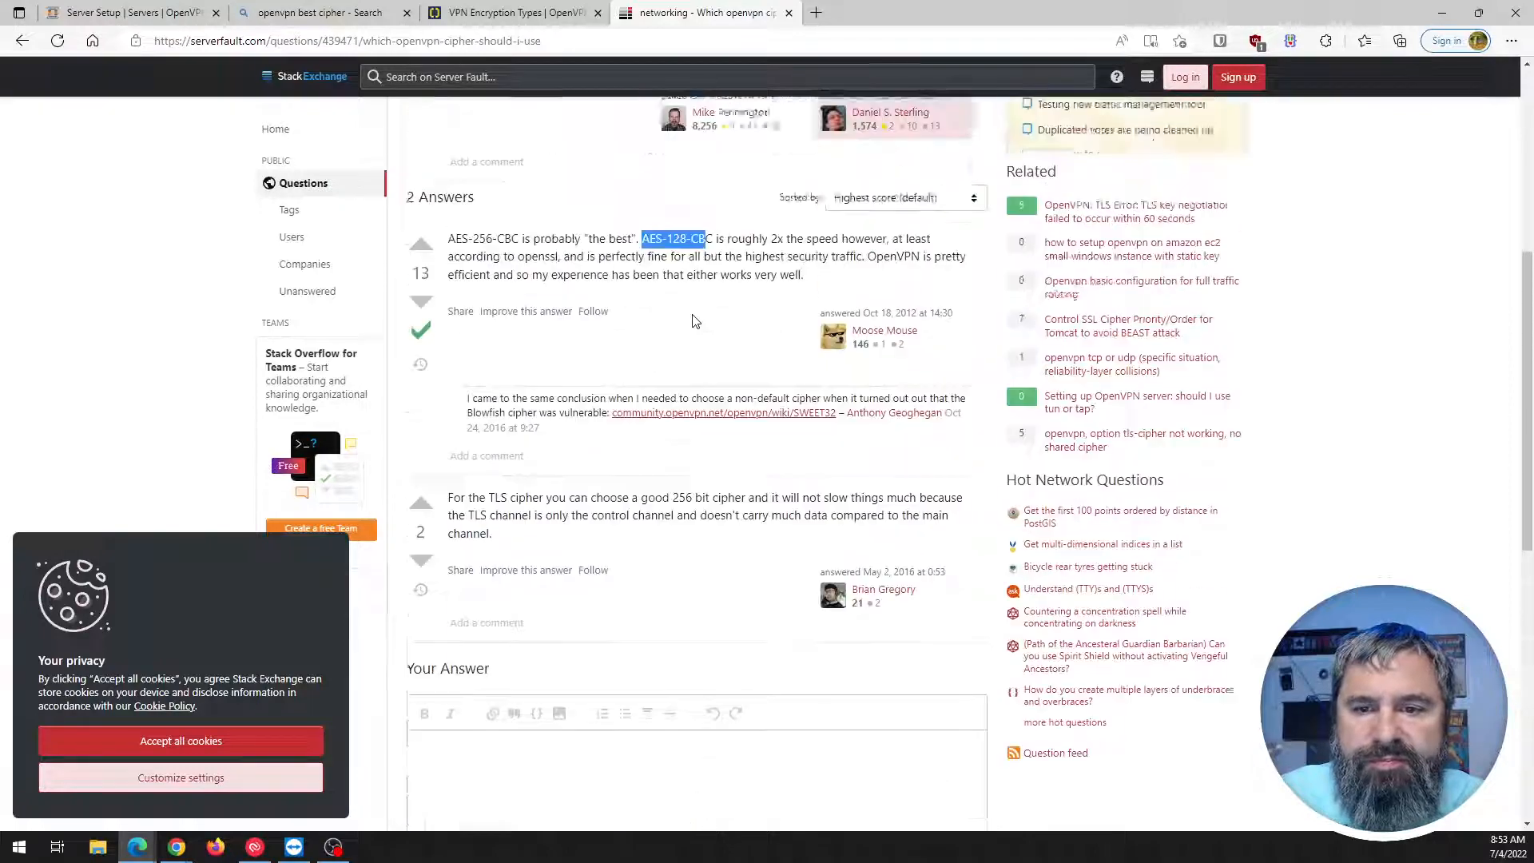
pyautogui.click(789, 13)
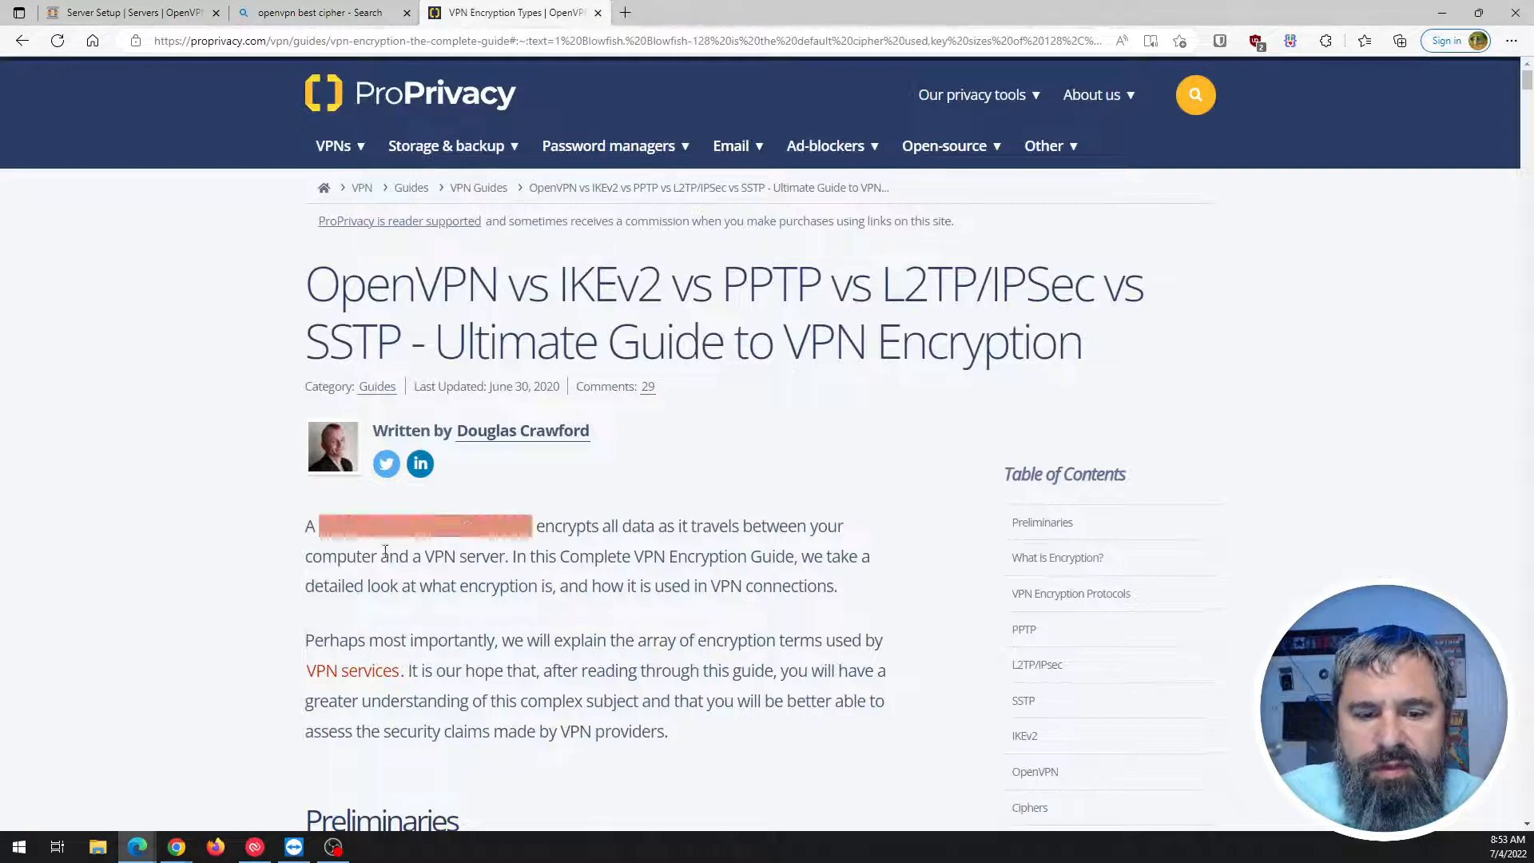
# Read the ProPrivacy guide's cipher key length section (AES-256 vs AES-128), then close that tab.
pyautogui.scroll(-4, 269, 521)
pyautogui.scroll(-12, 271, 522)
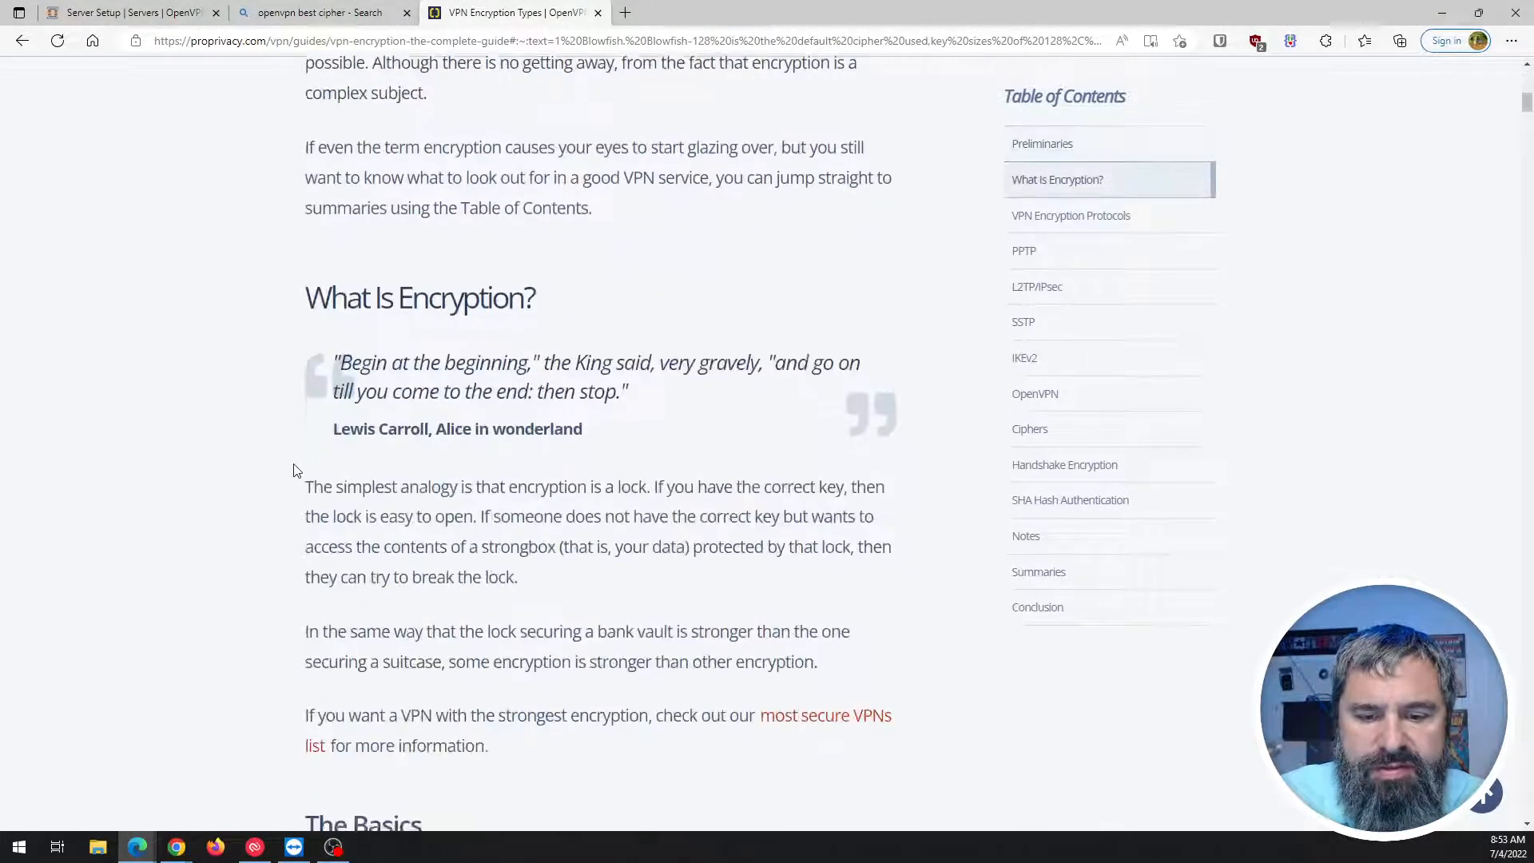
pyautogui.scroll(-15, 291, 470)
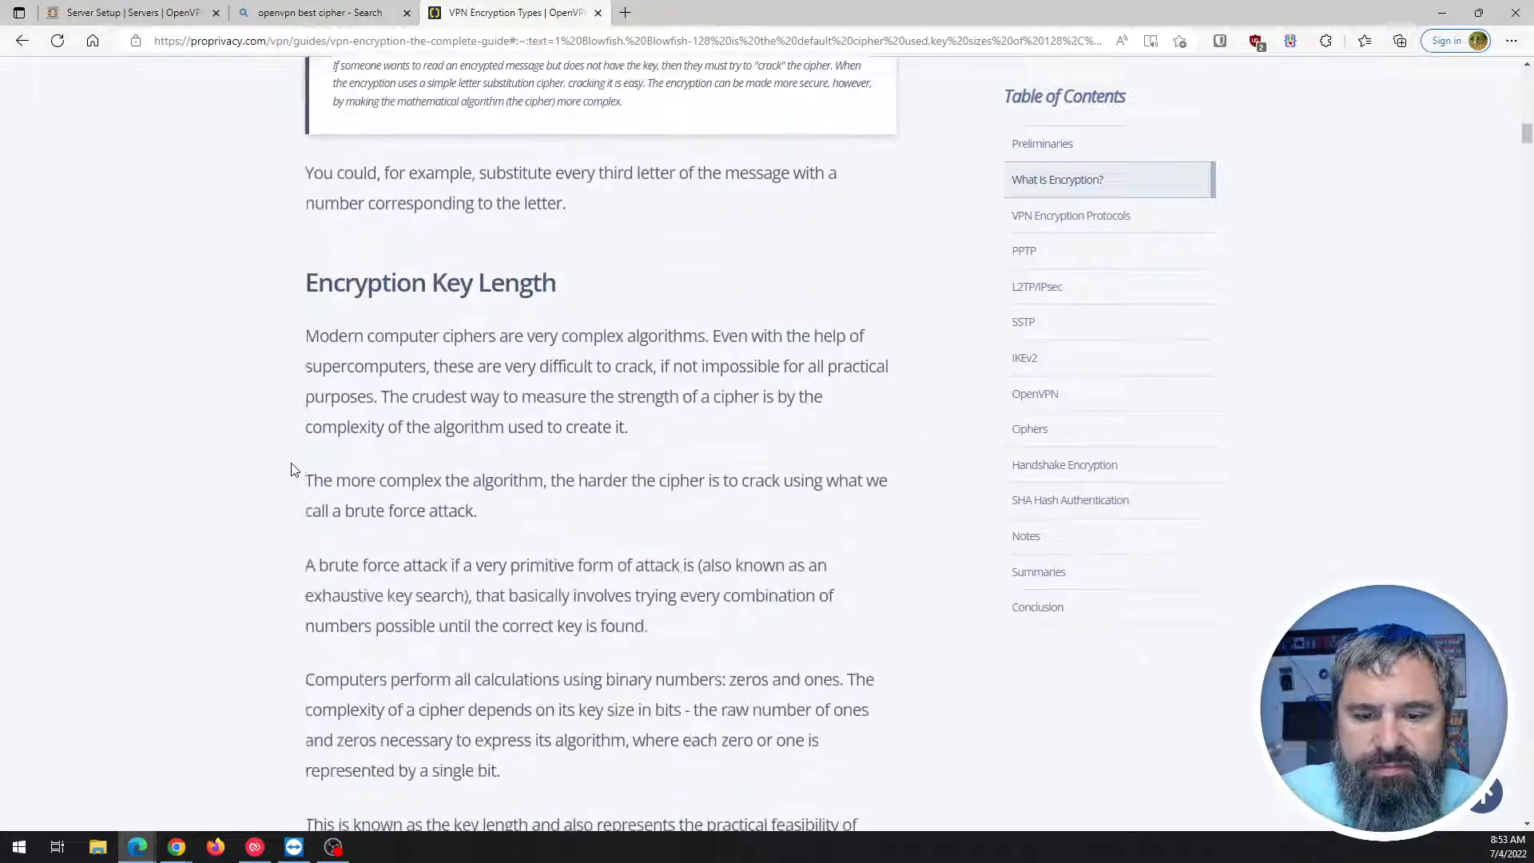
pyautogui.scroll(-9, 291, 470)
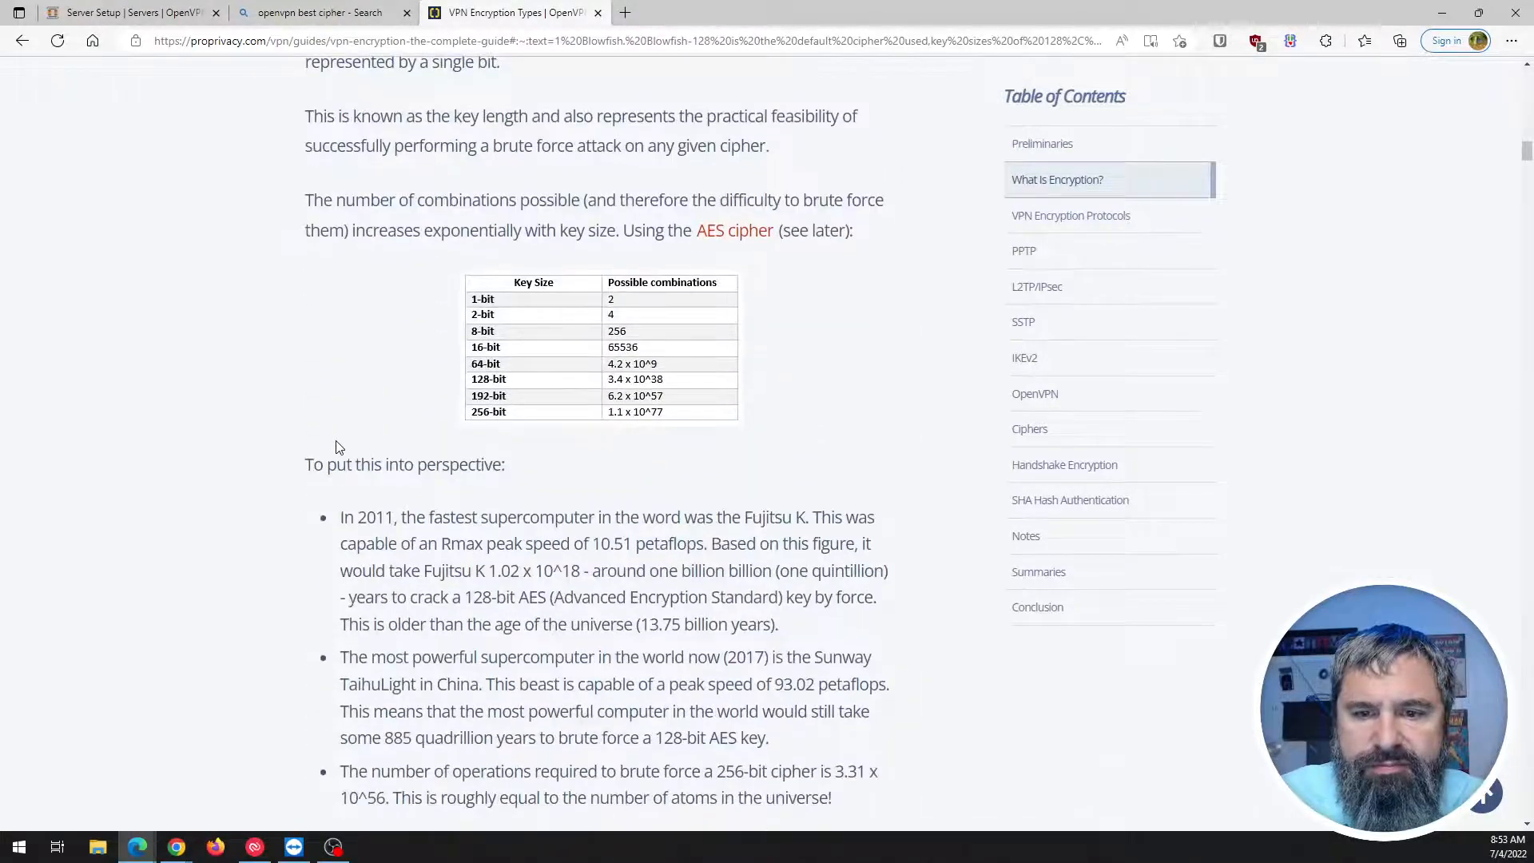
pyautogui.scroll(-12, 470, 404)
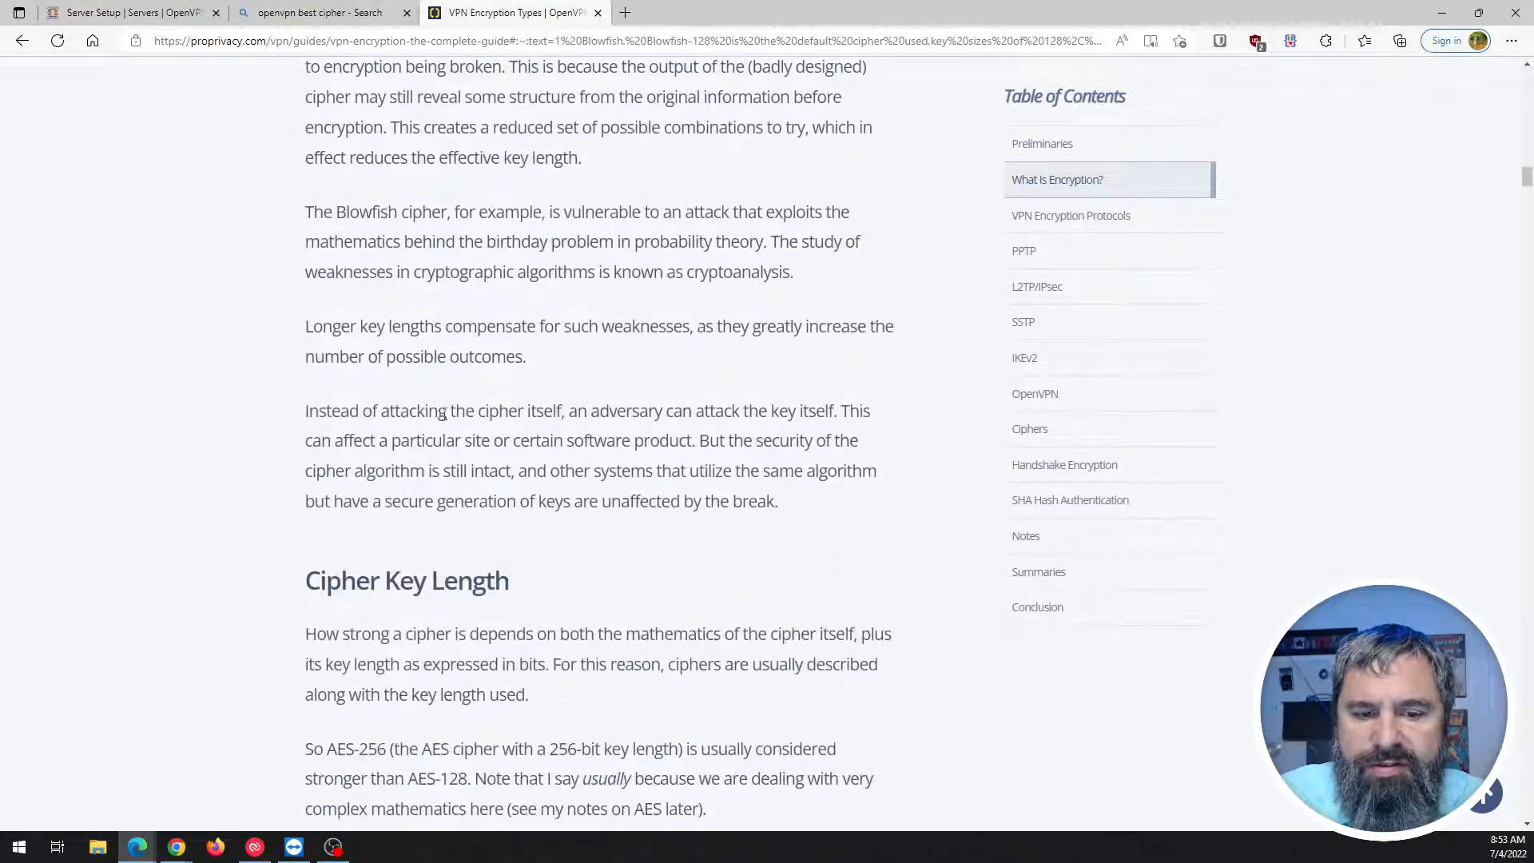
pyautogui.click(598, 13)
# Close the Bing tab and choose AES-256-CBC (256-bit key, 128-bit block) as the encryption algorithm.
pyautogui.click(408, 13)
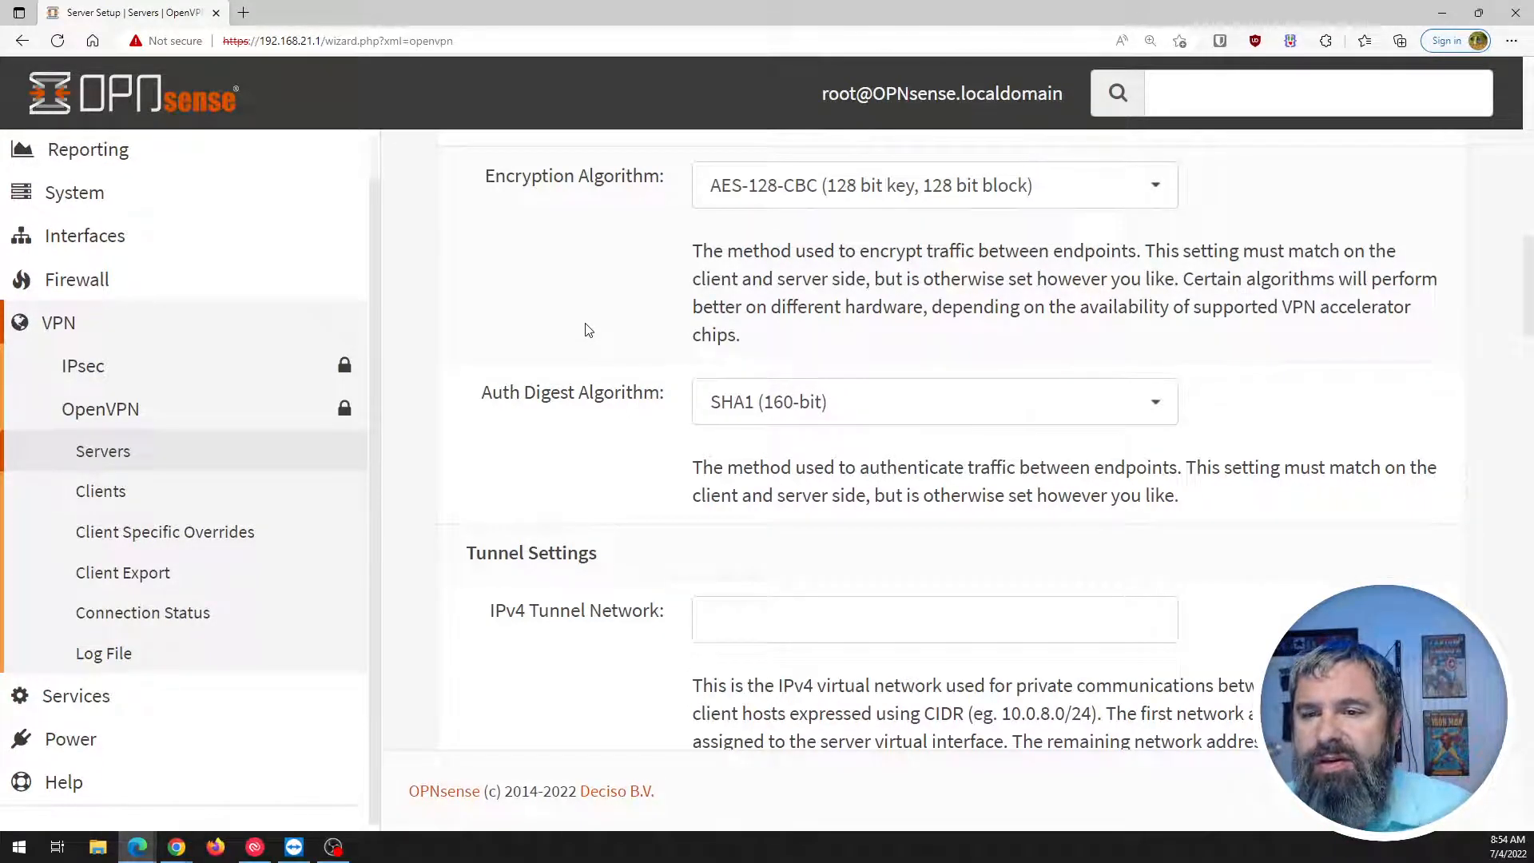
pyautogui.click(1159, 192)
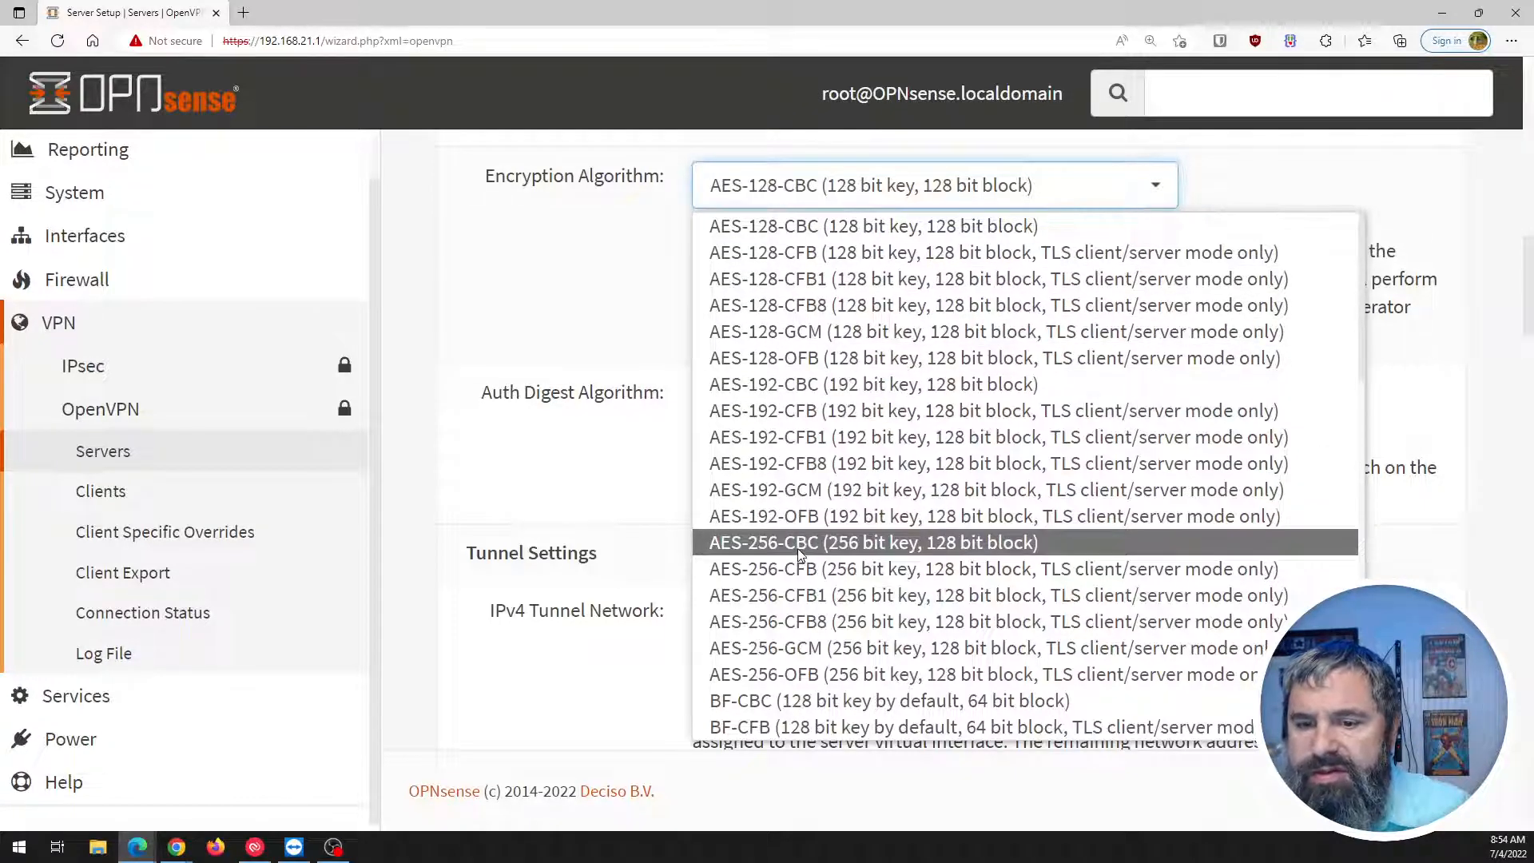
pyautogui.scroll(-2, 798, 548)
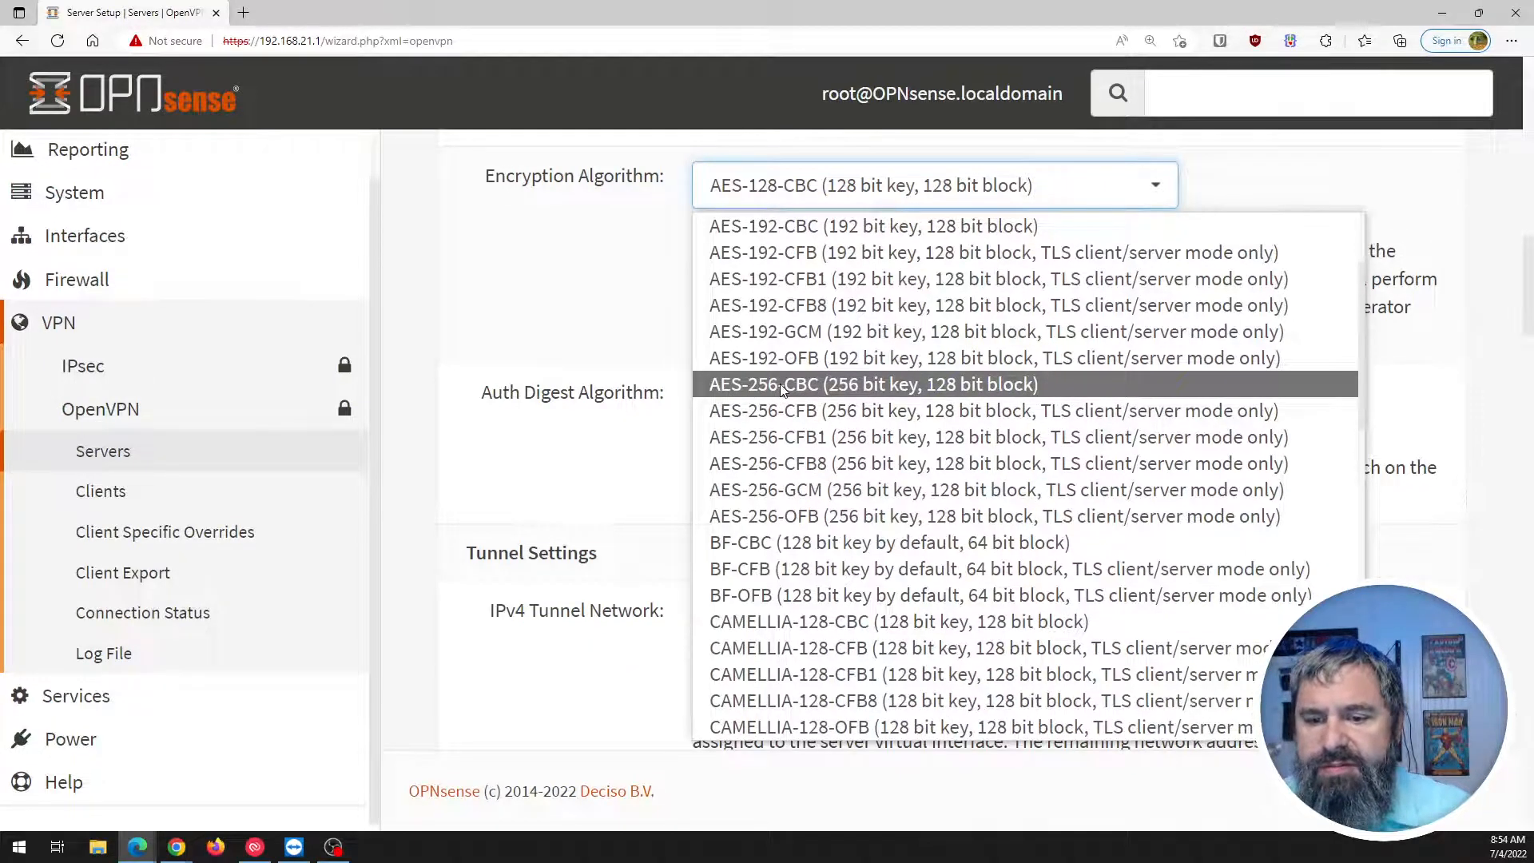
pyautogui.scroll(-1, 780, 386)
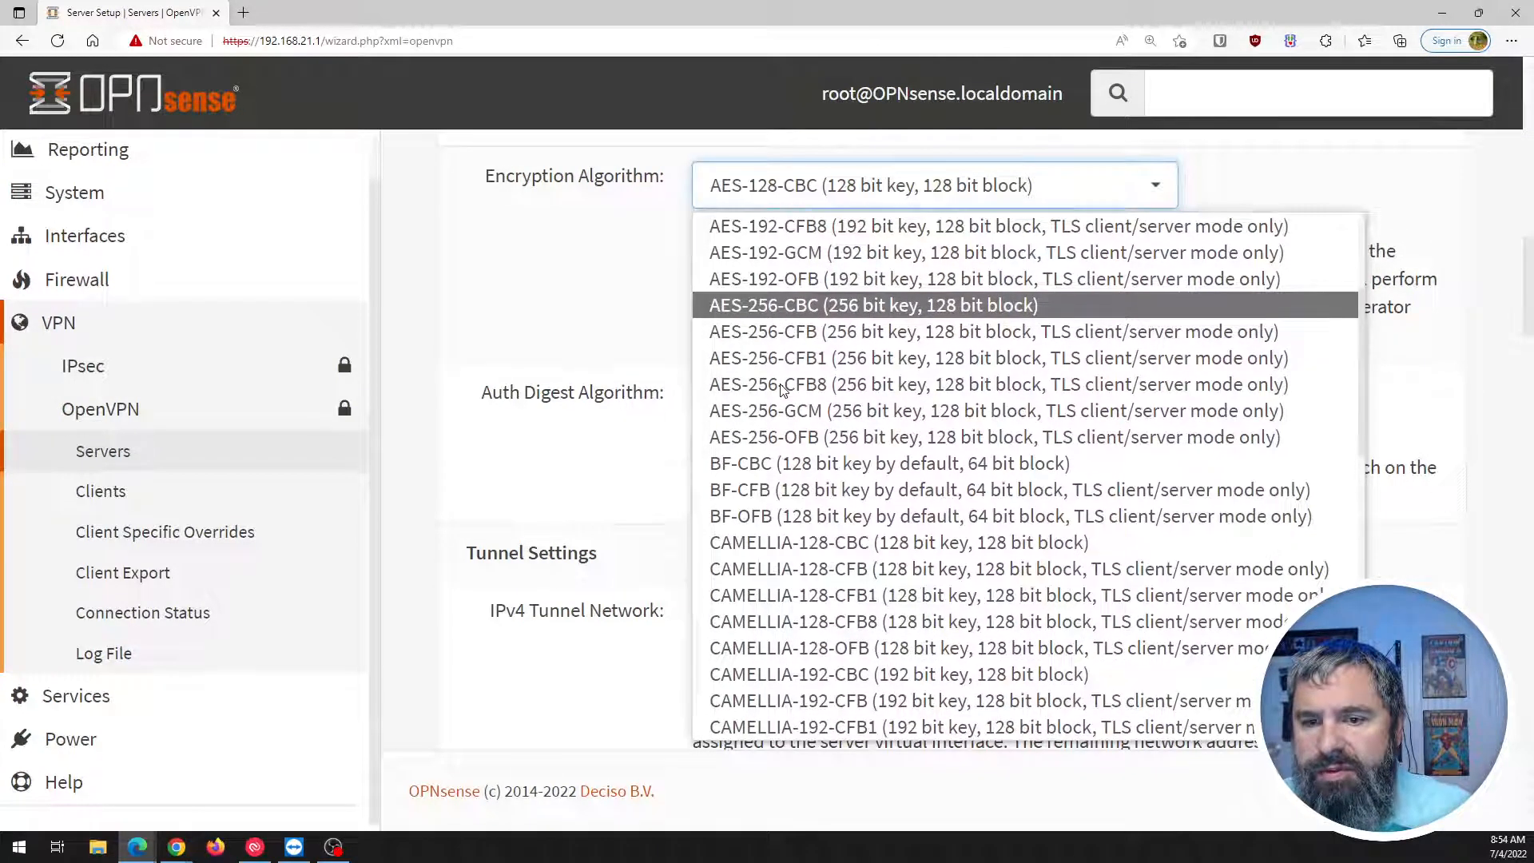
pyautogui.scroll(-2, 804, 438)
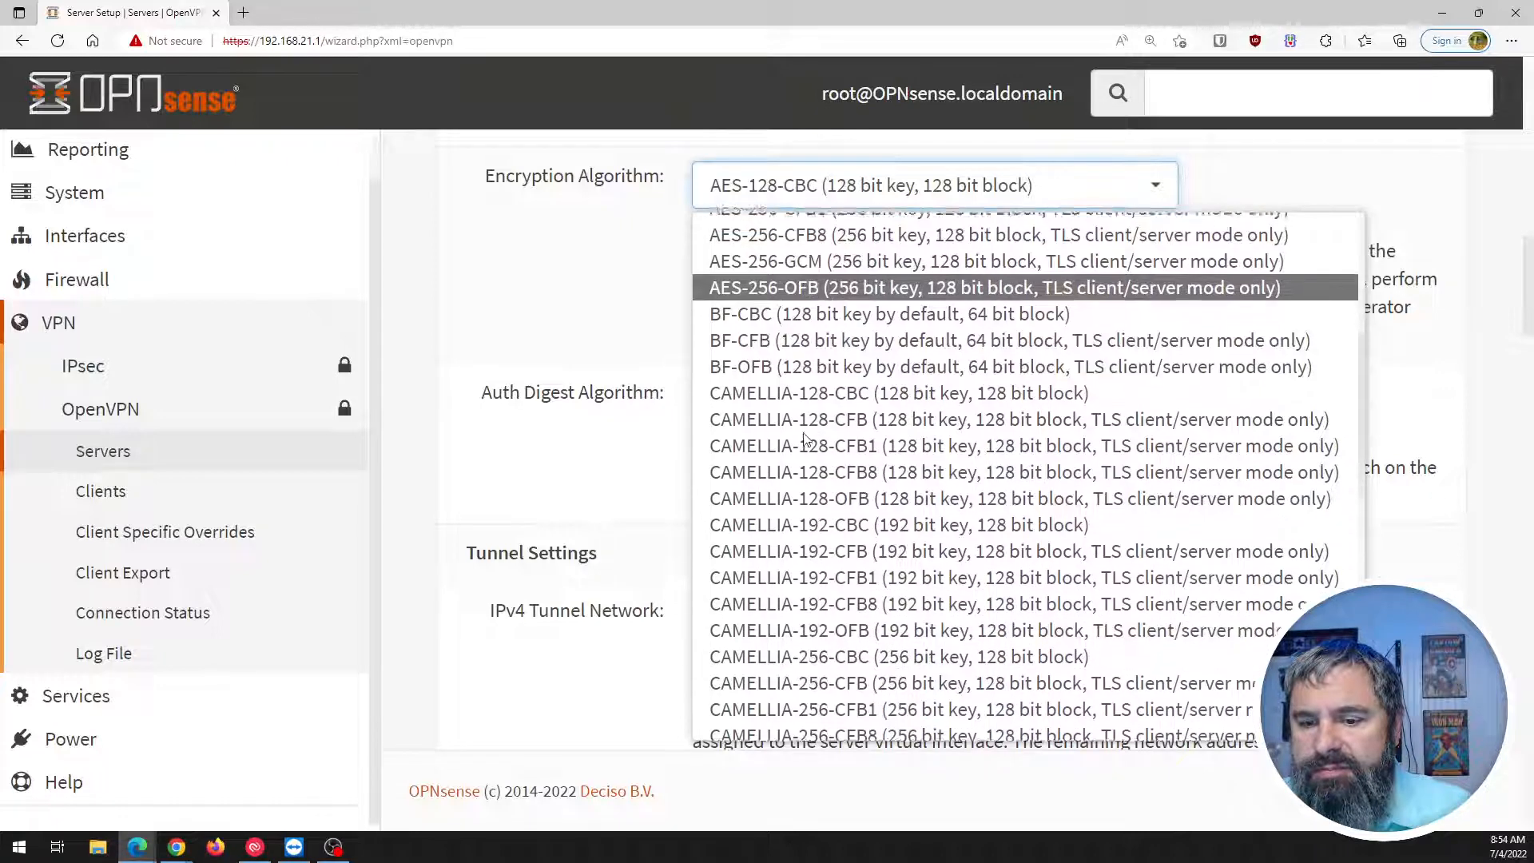
pyautogui.scroll(-4, 804, 438)
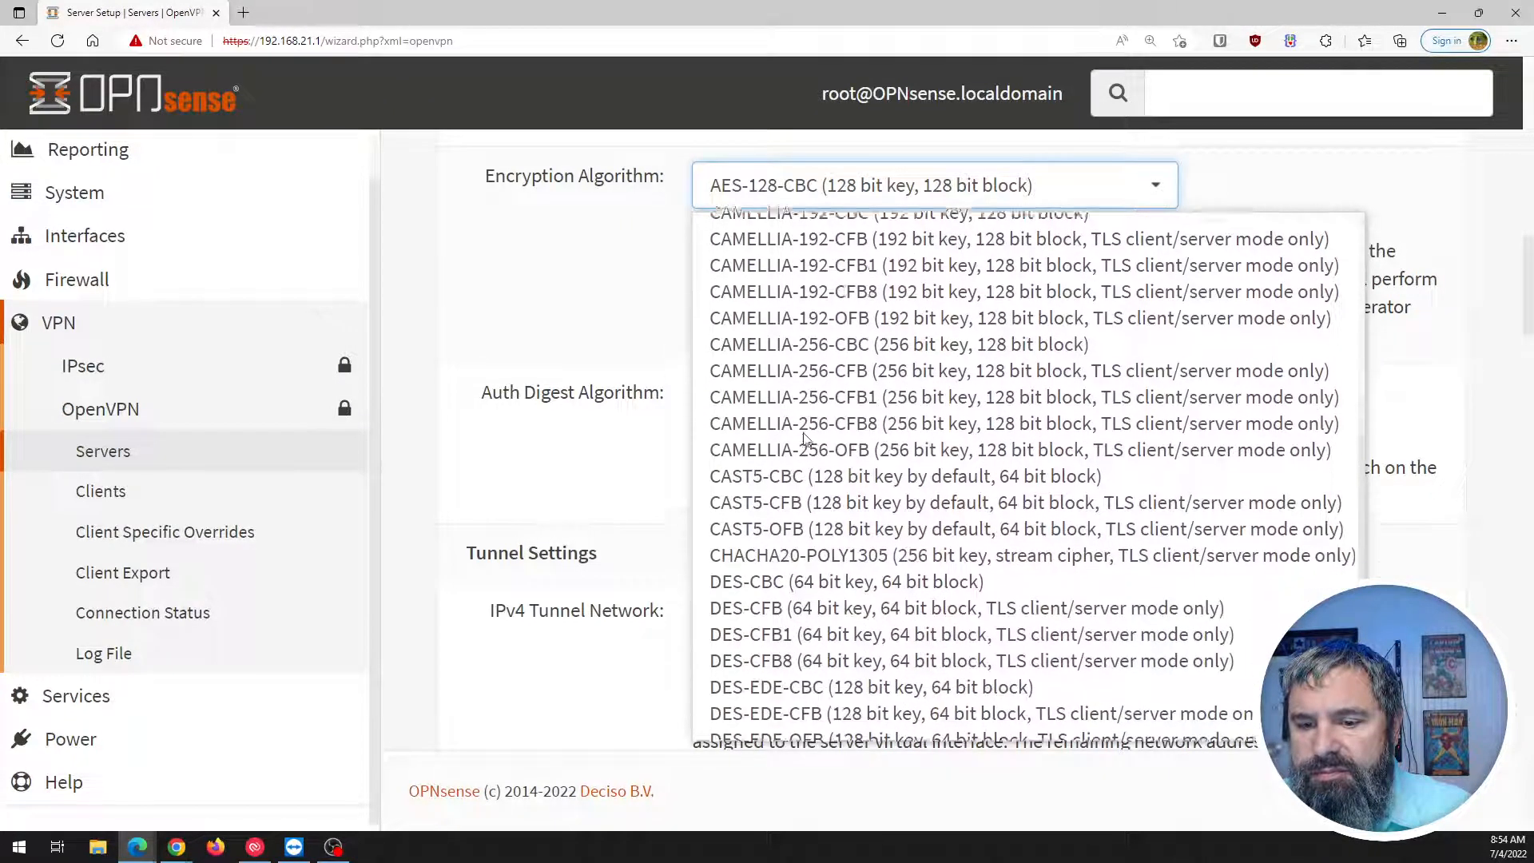
pyautogui.scroll(-6, 804, 438)
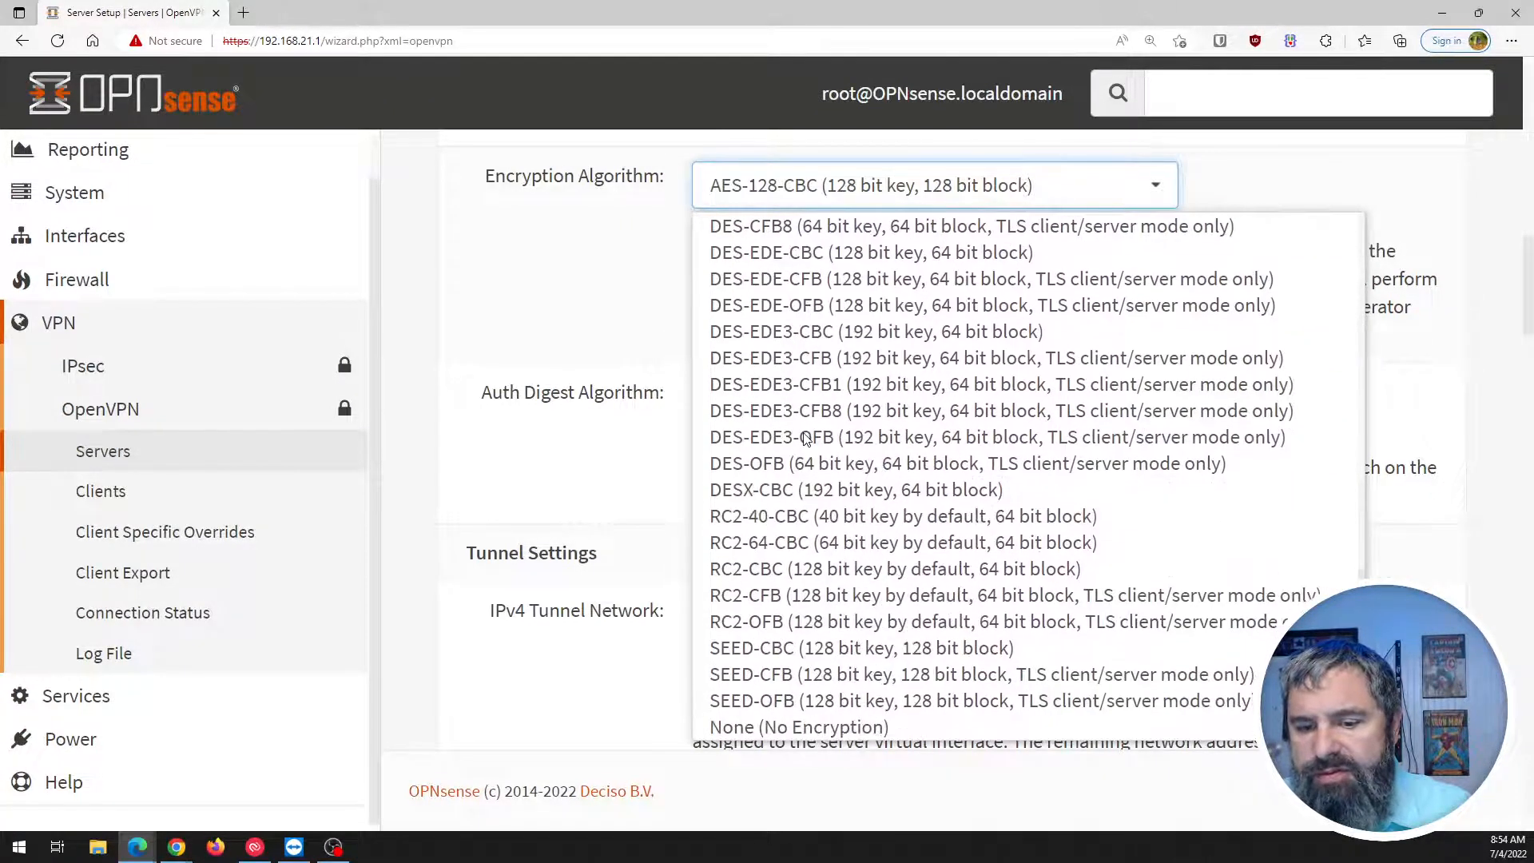
pyautogui.scroll(10, 806, 438)
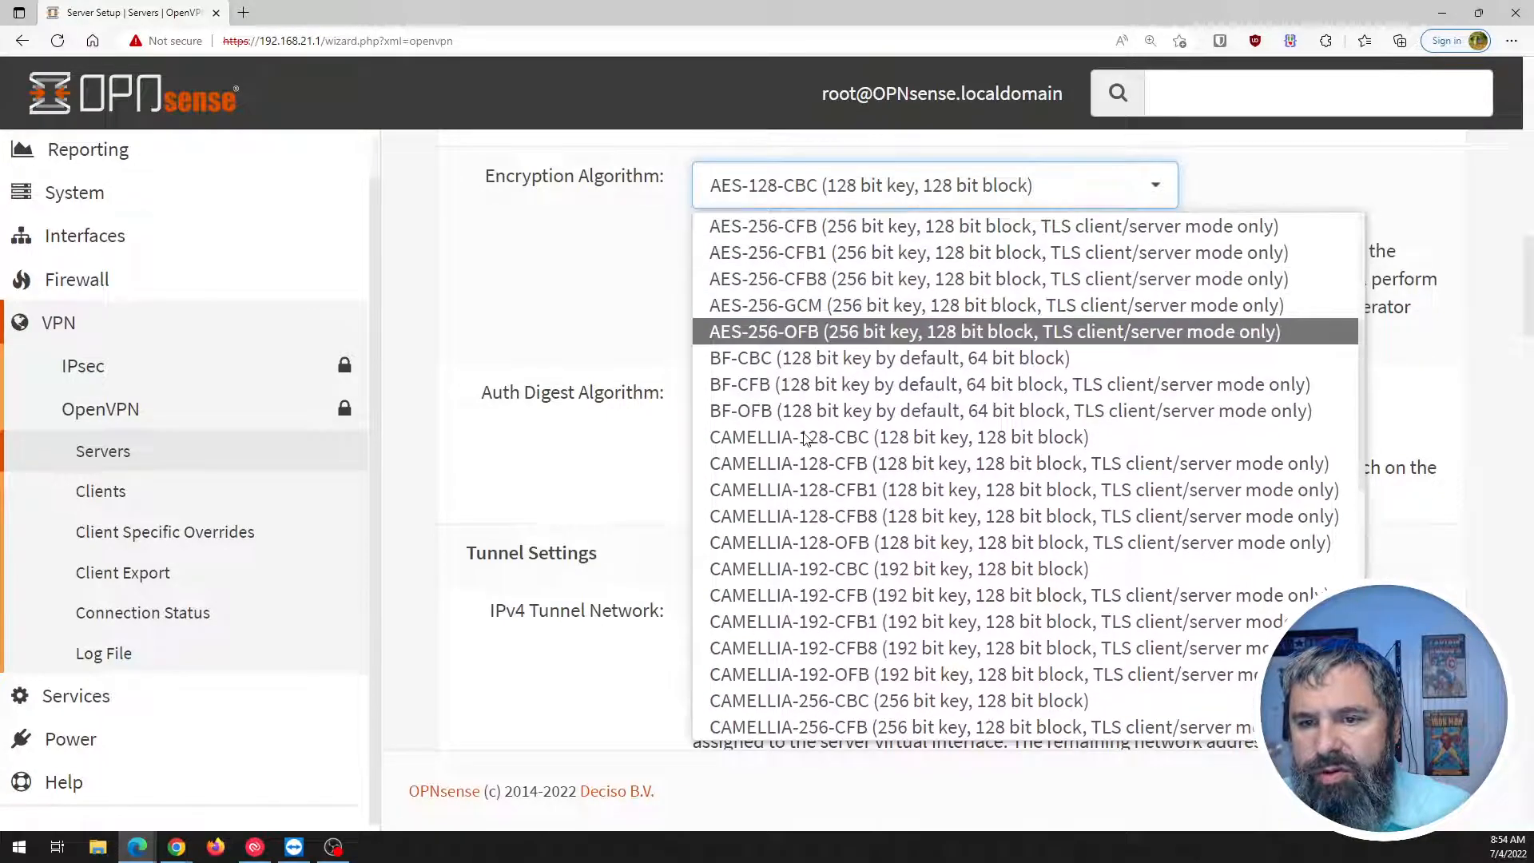
pyautogui.scroll(4, 804, 438)
pyautogui.scroll(-2, 801, 448)
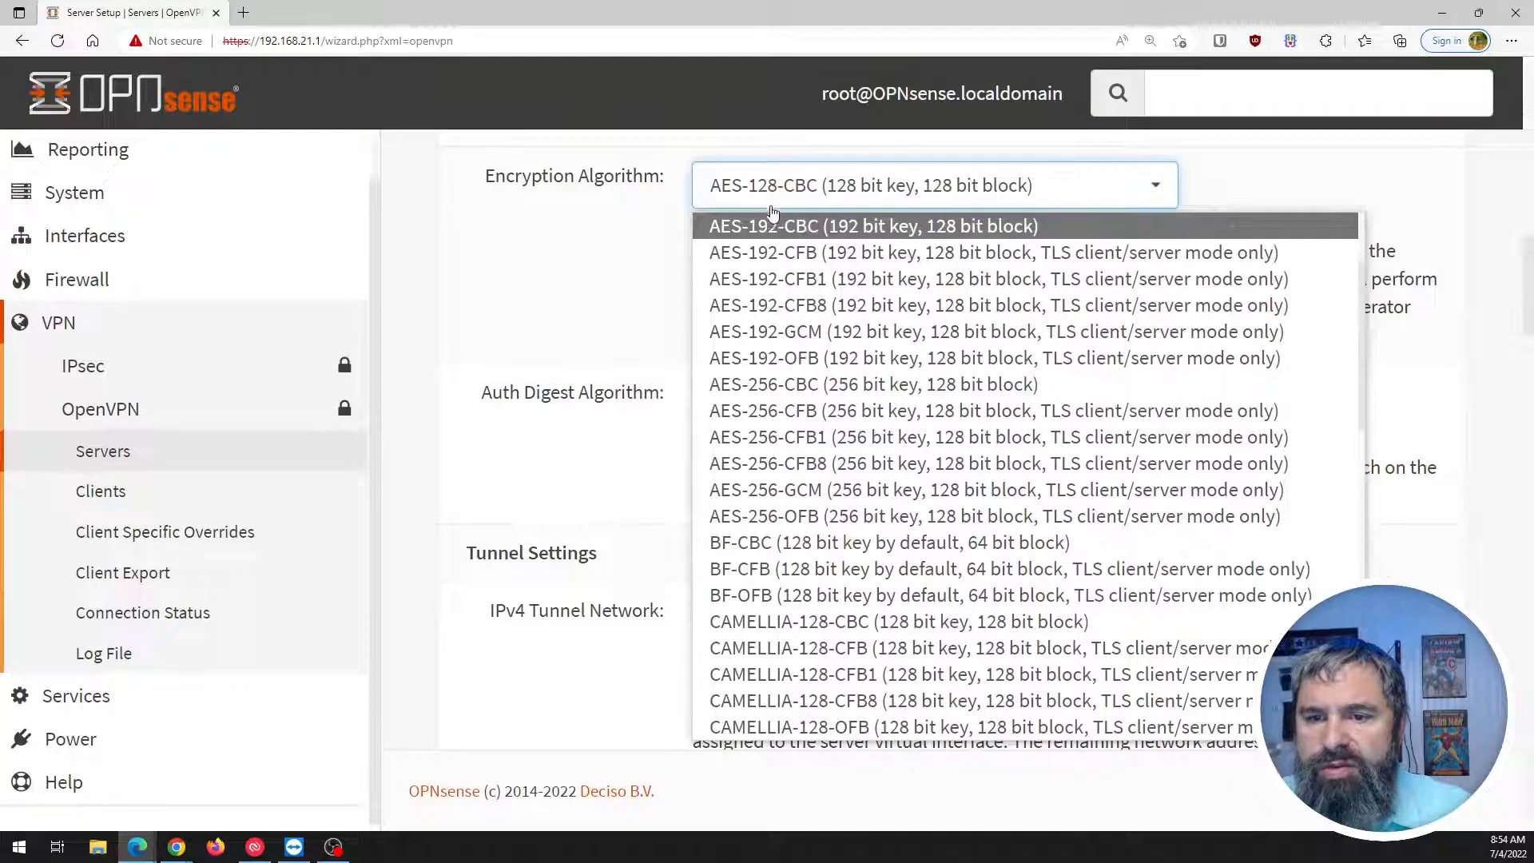
pyautogui.click(769, 390)
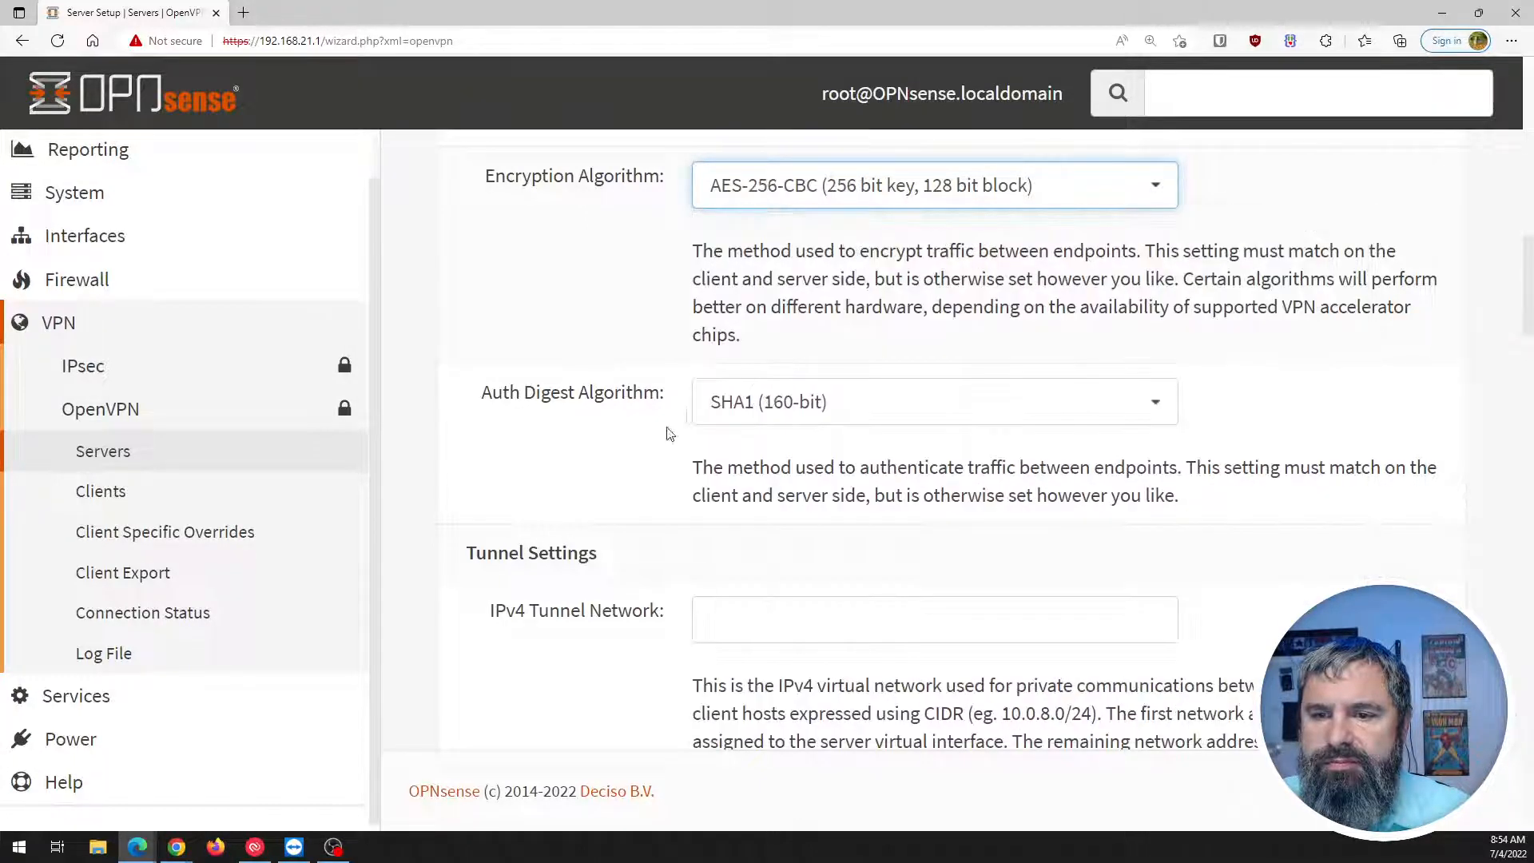
# Change the auth digest algorithm from SHA1 to SHA256 (256-bit).
pyautogui.click(833, 411)
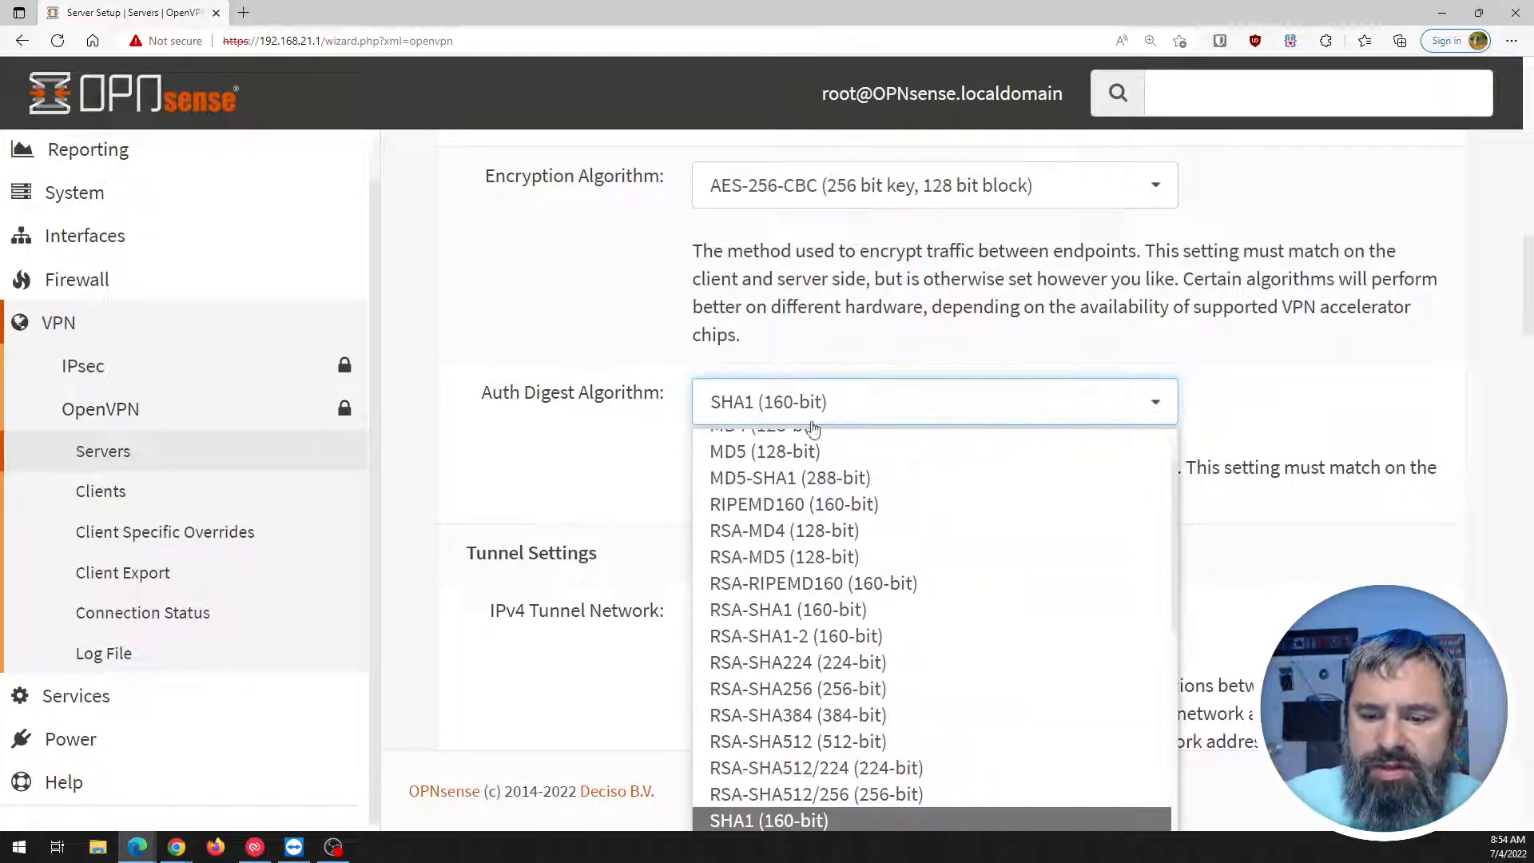
pyautogui.click(619, 432)
pyautogui.scroll(-3, 616, 424)
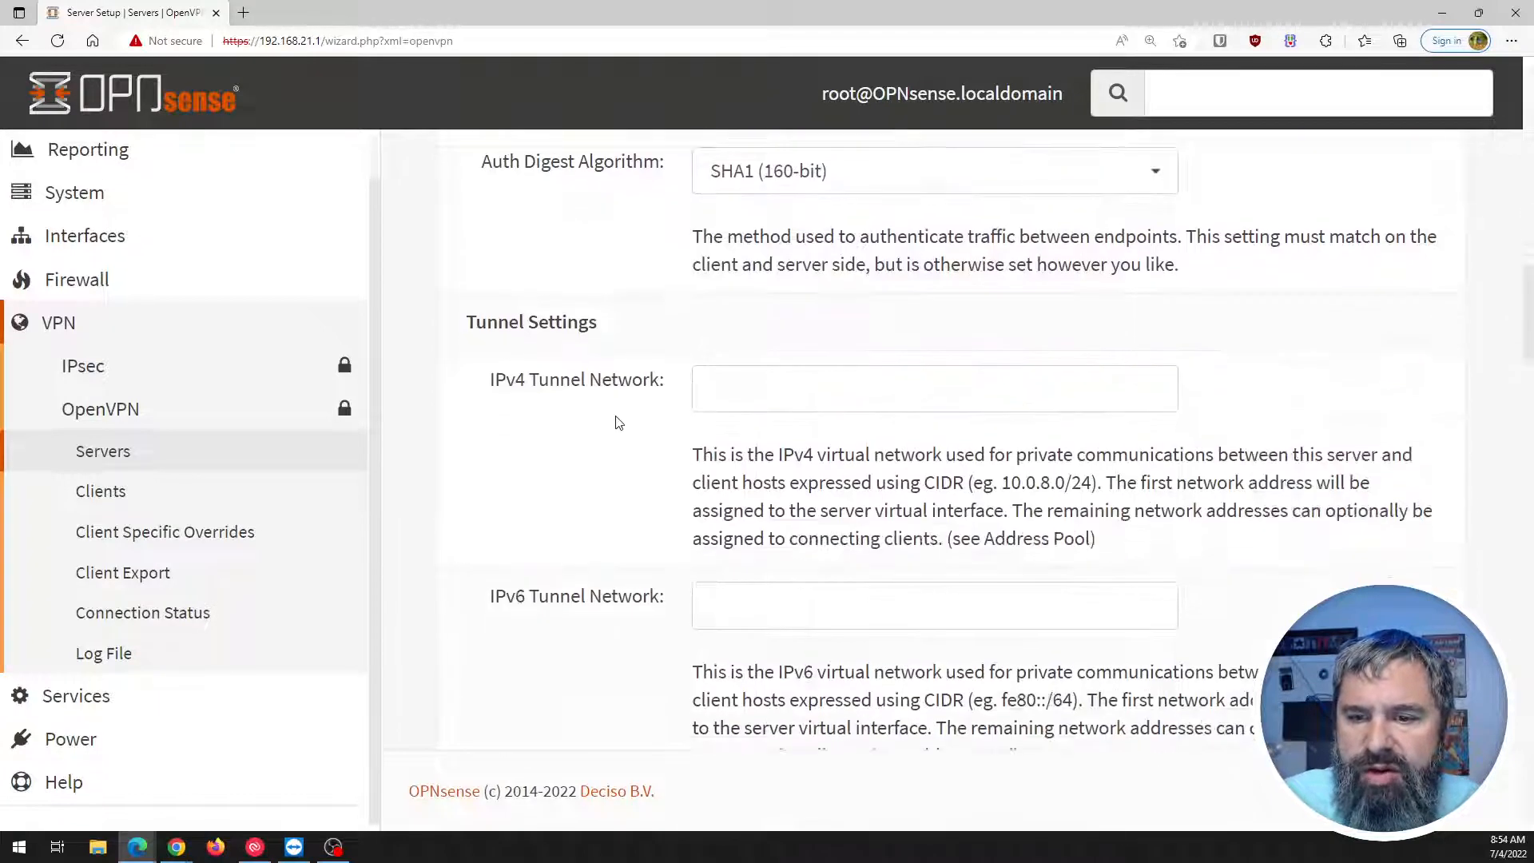
pyautogui.click(733, 168)
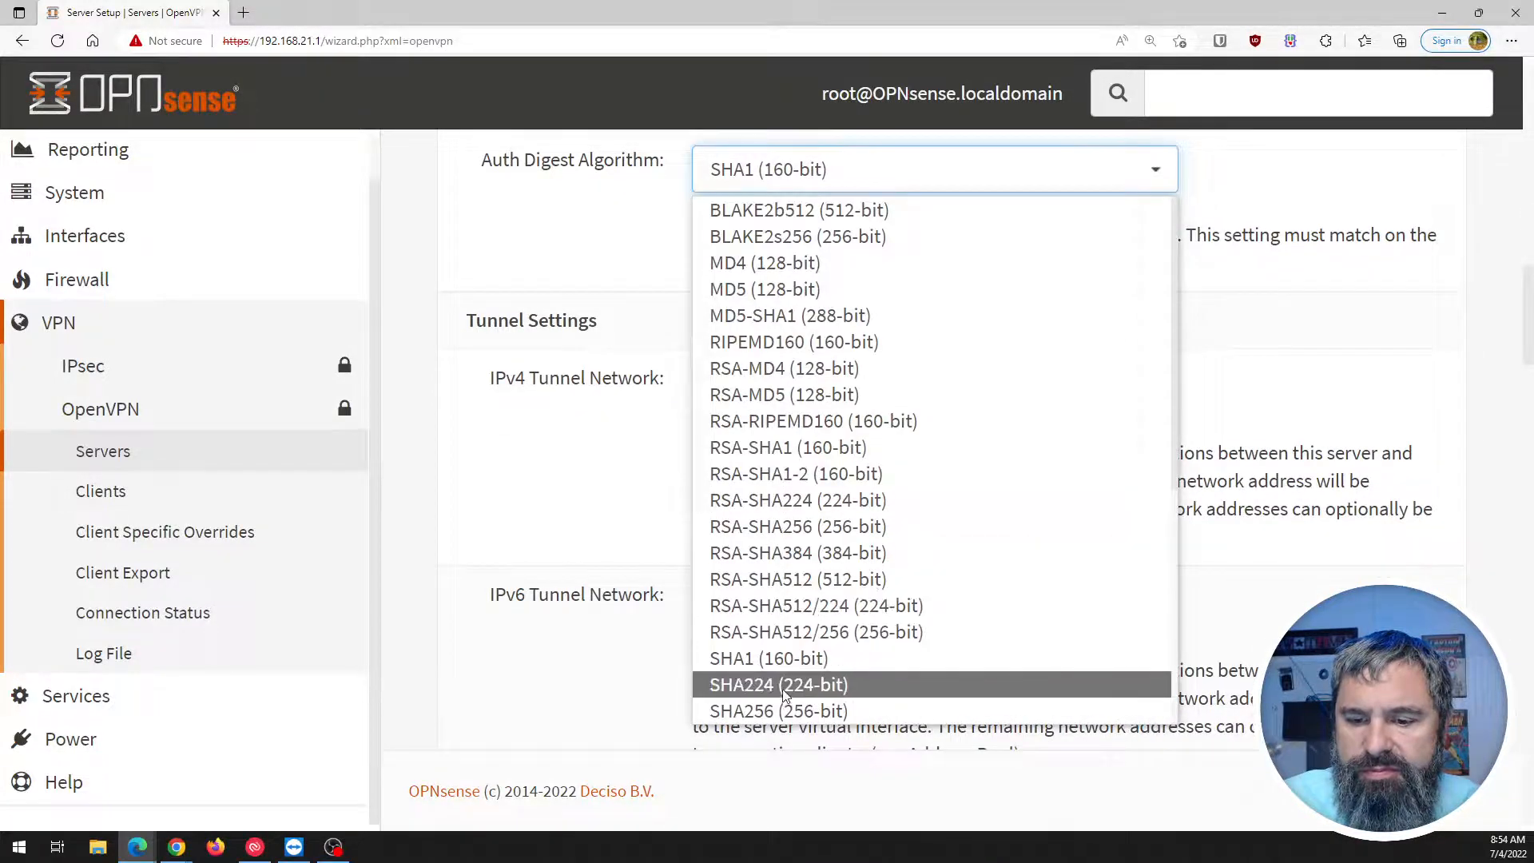
pyautogui.click(774, 712)
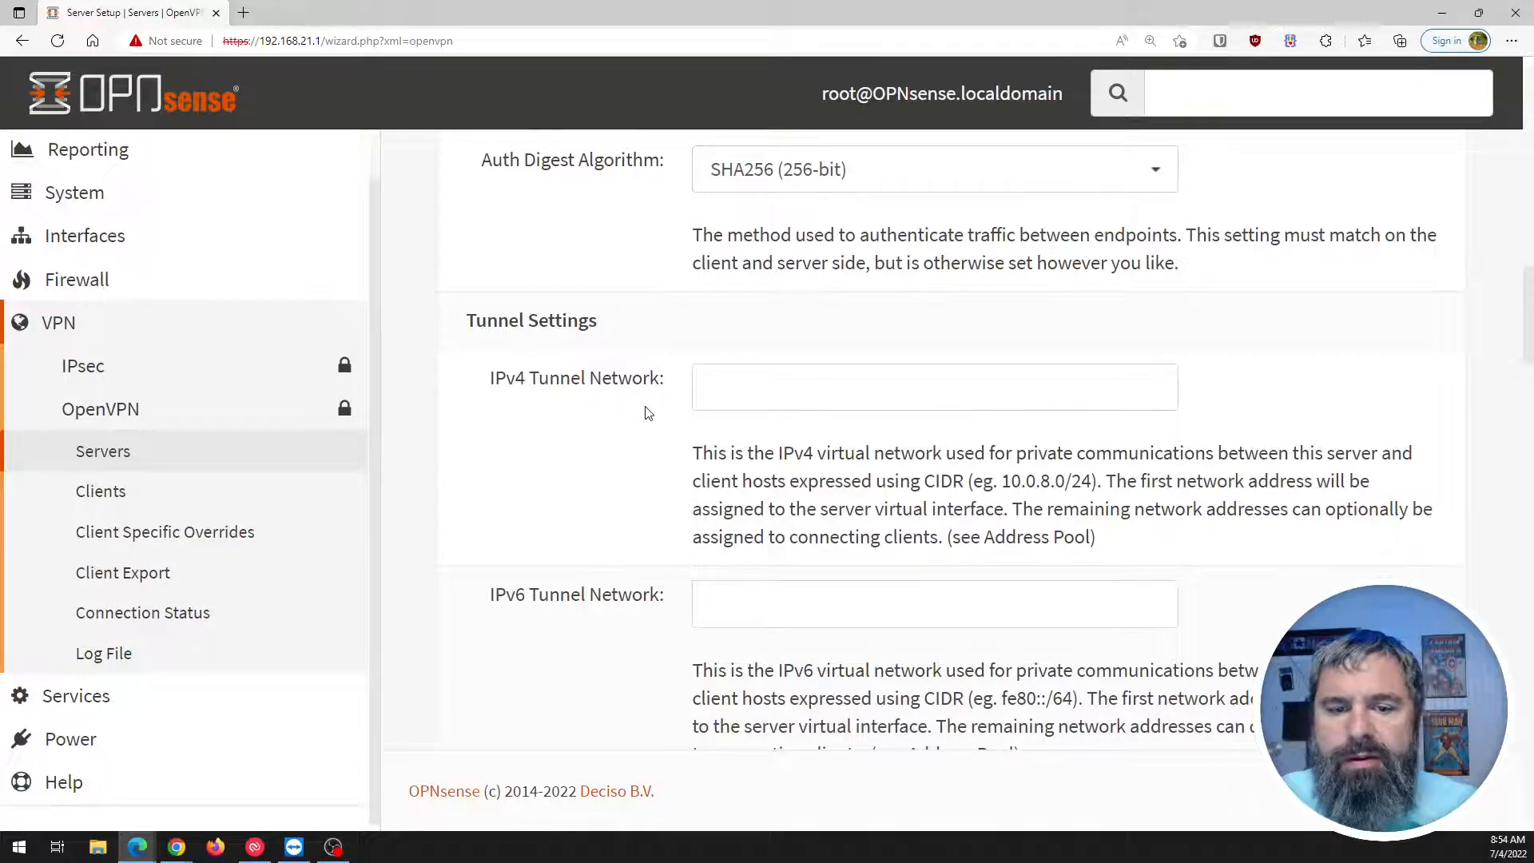
pyautogui.scroll(4, 647, 414)
pyautogui.scroll(-5, 648, 413)
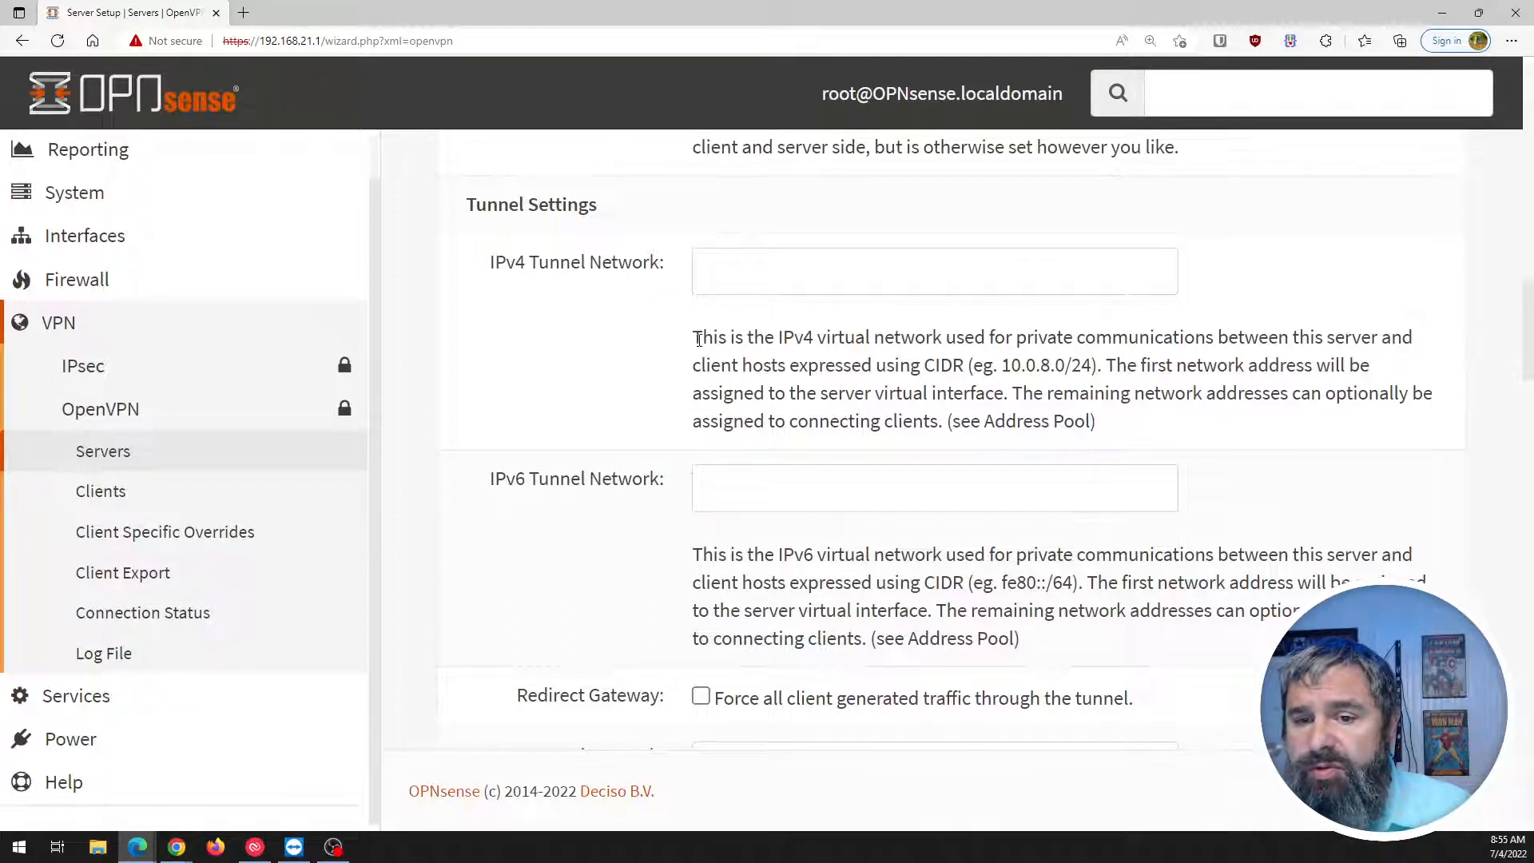
pyautogui.moveTo(699, 340); pyautogui.dragTo(1380, 333)
pyautogui.moveTo(711, 366); pyautogui.dragTo(1125, 365)
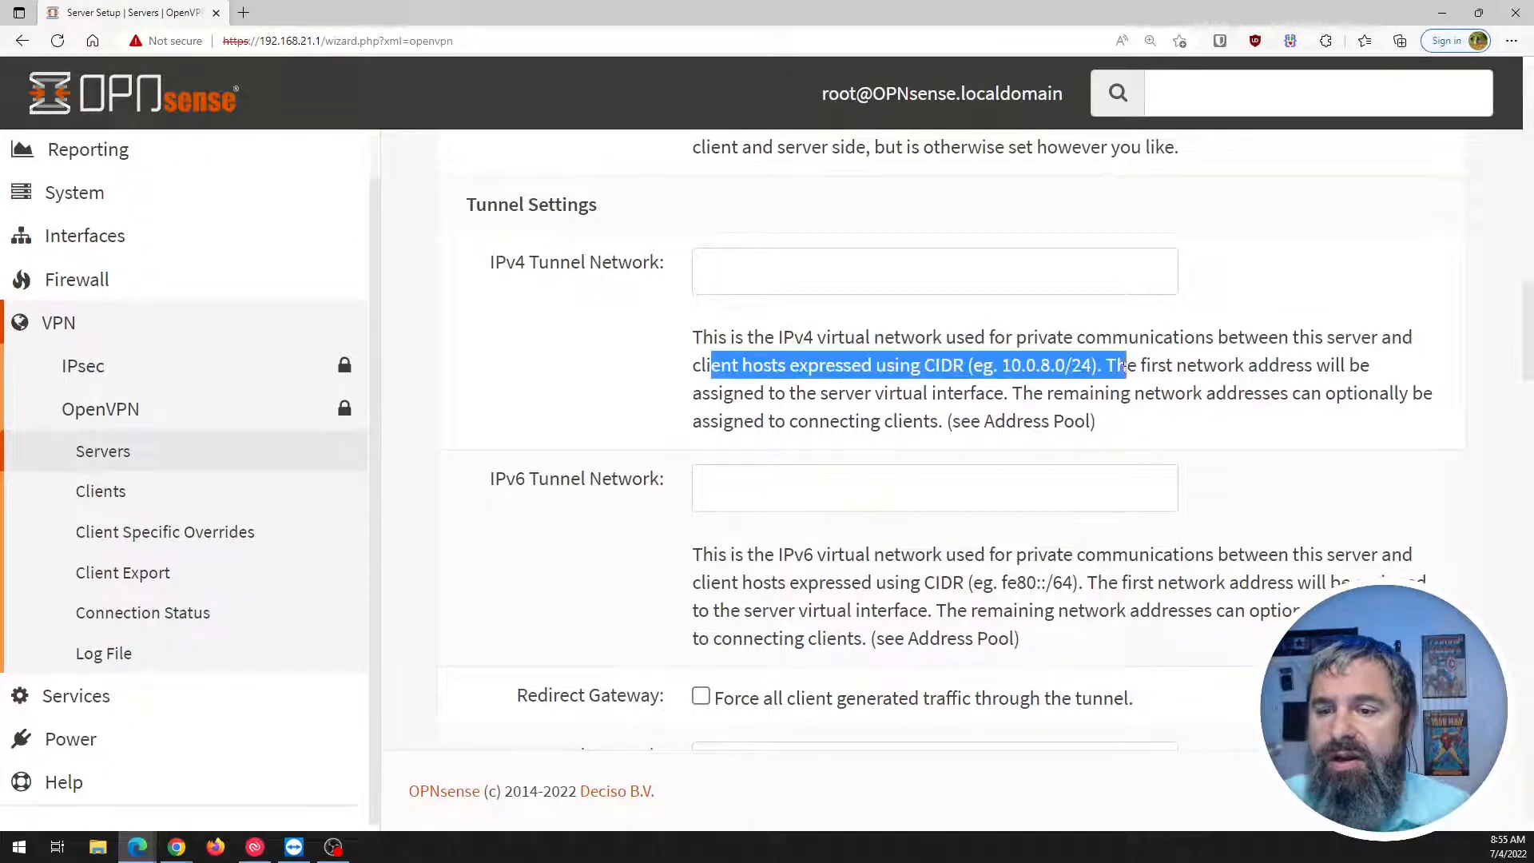
pyautogui.click(1155, 361)
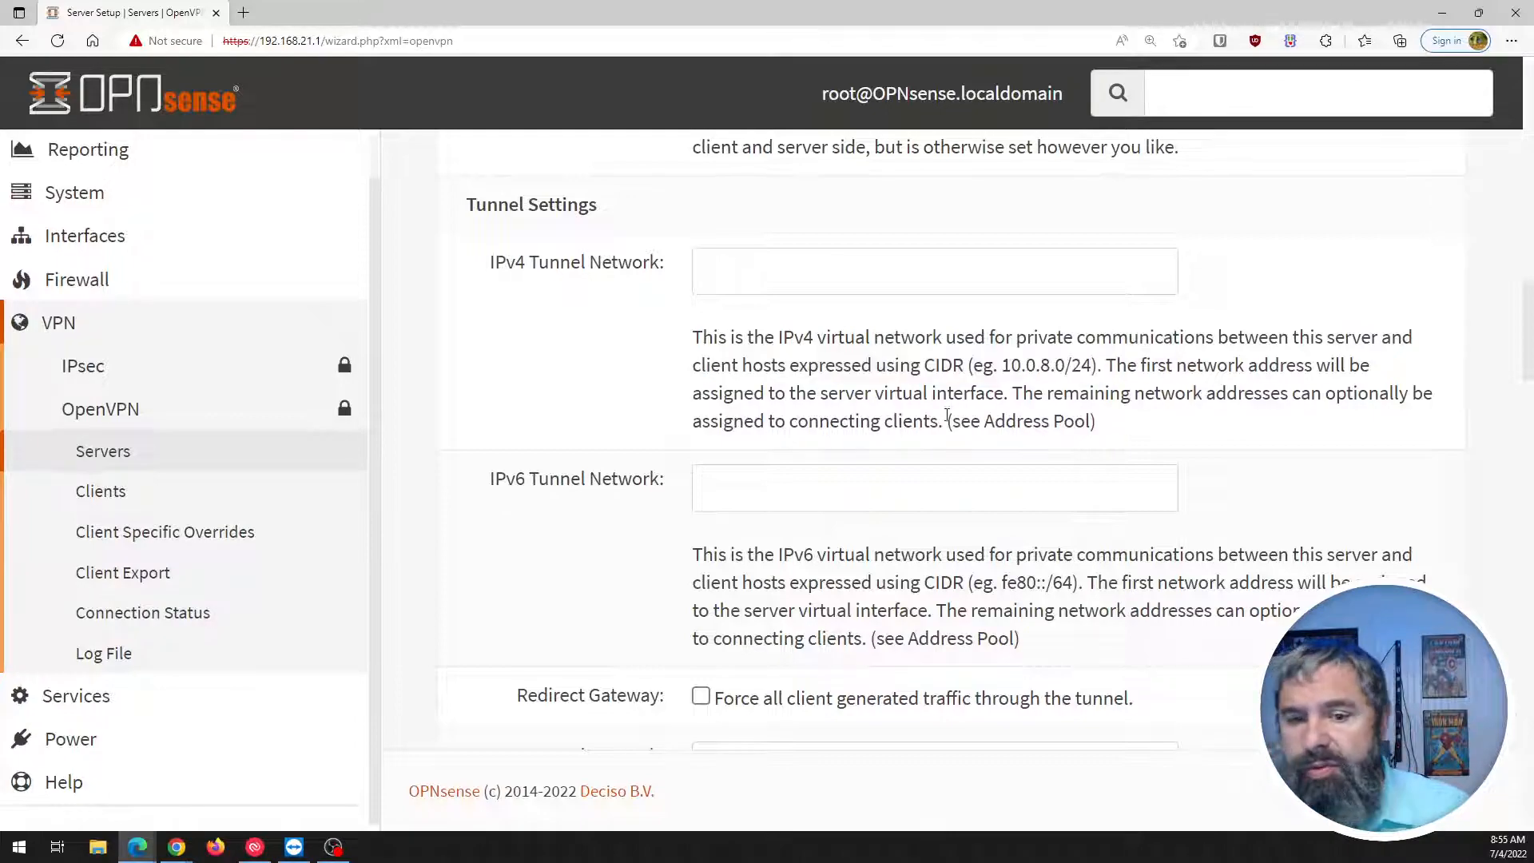
pyautogui.scroll(-5, 772, 328)
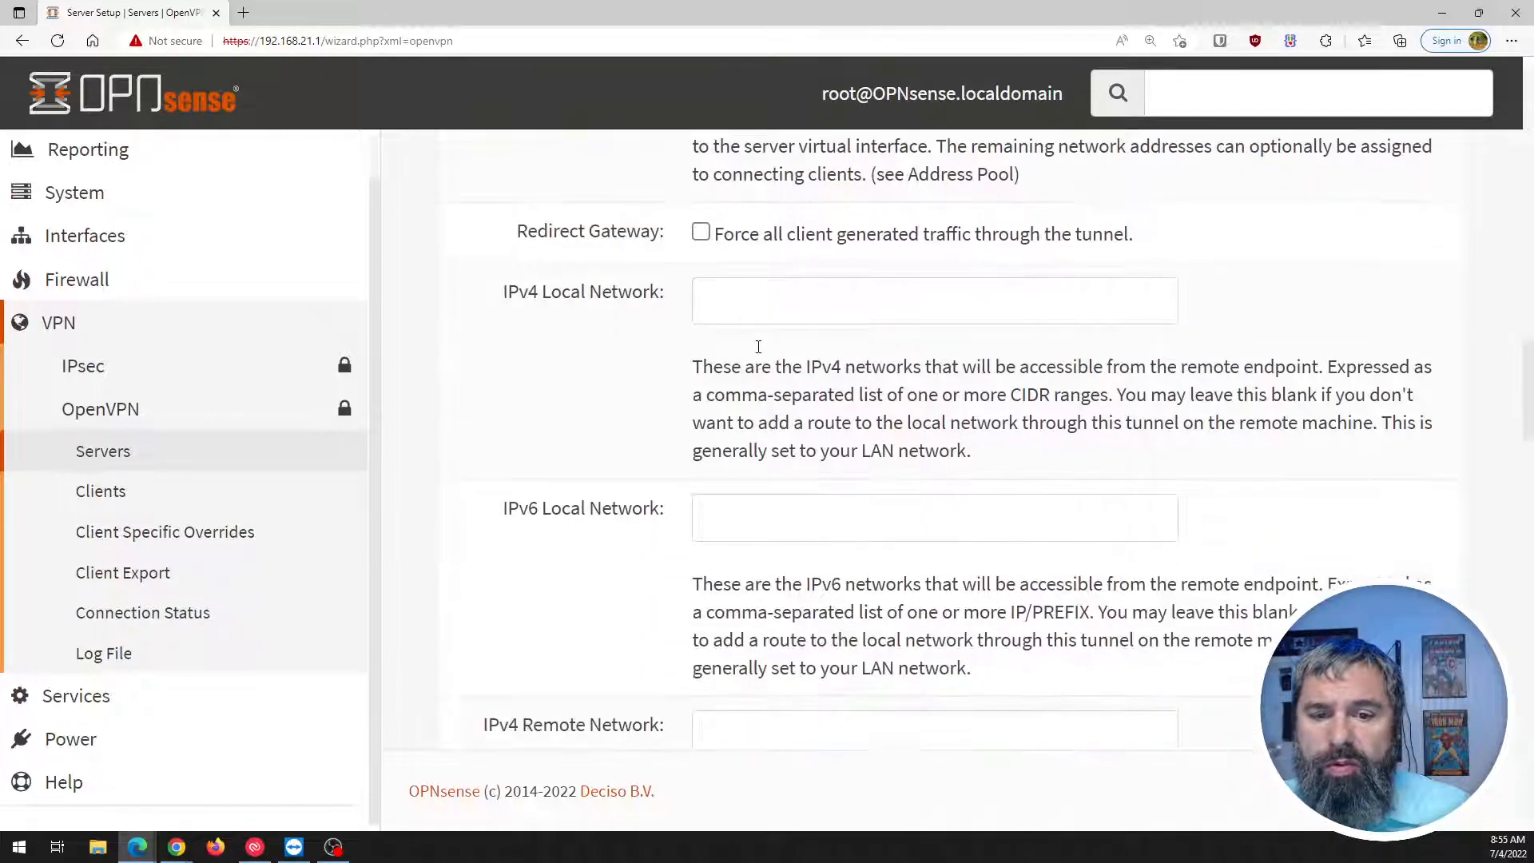
pyautogui.scroll(6, 758, 347)
pyautogui.click(731, 394)
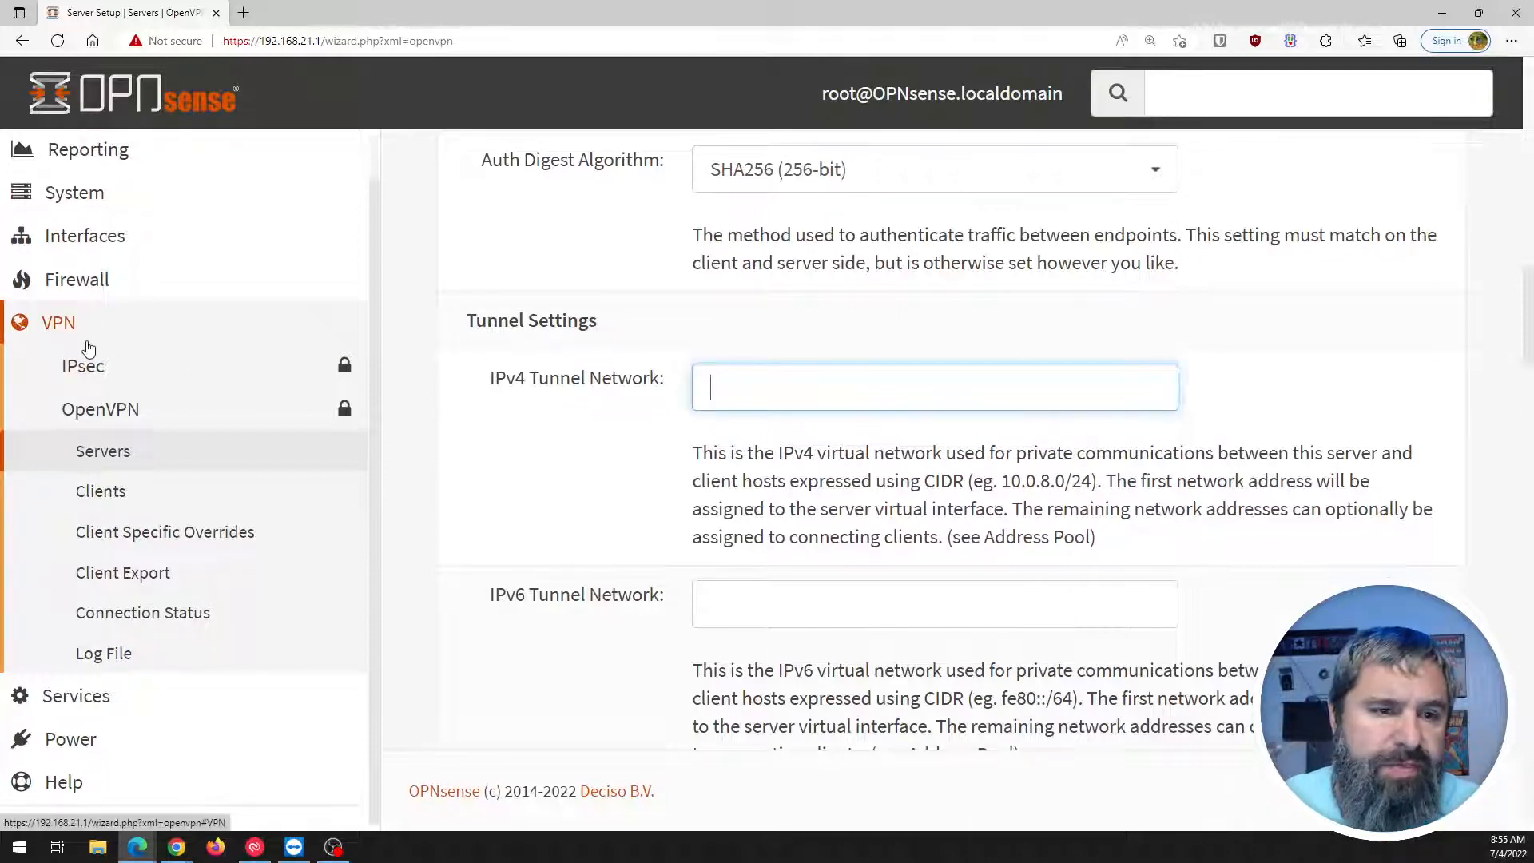
pyautogui.scroll(1, 89, 349)
pyautogui.scroll(-1, 88, 349)
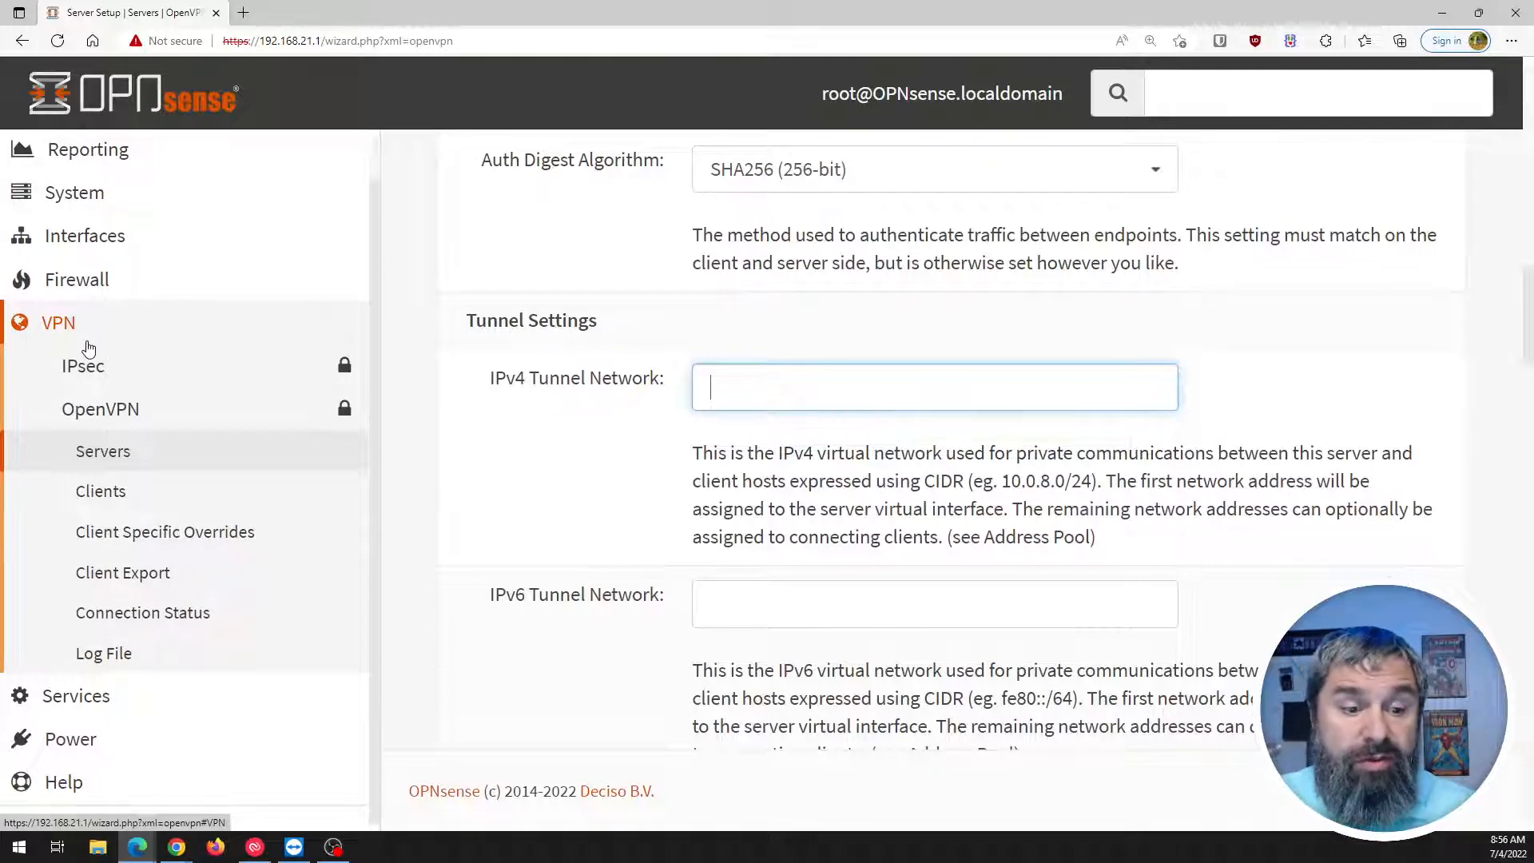
pyautogui.scroll(-2, 88, 349)
pyautogui.scroll(2, 87, 348)
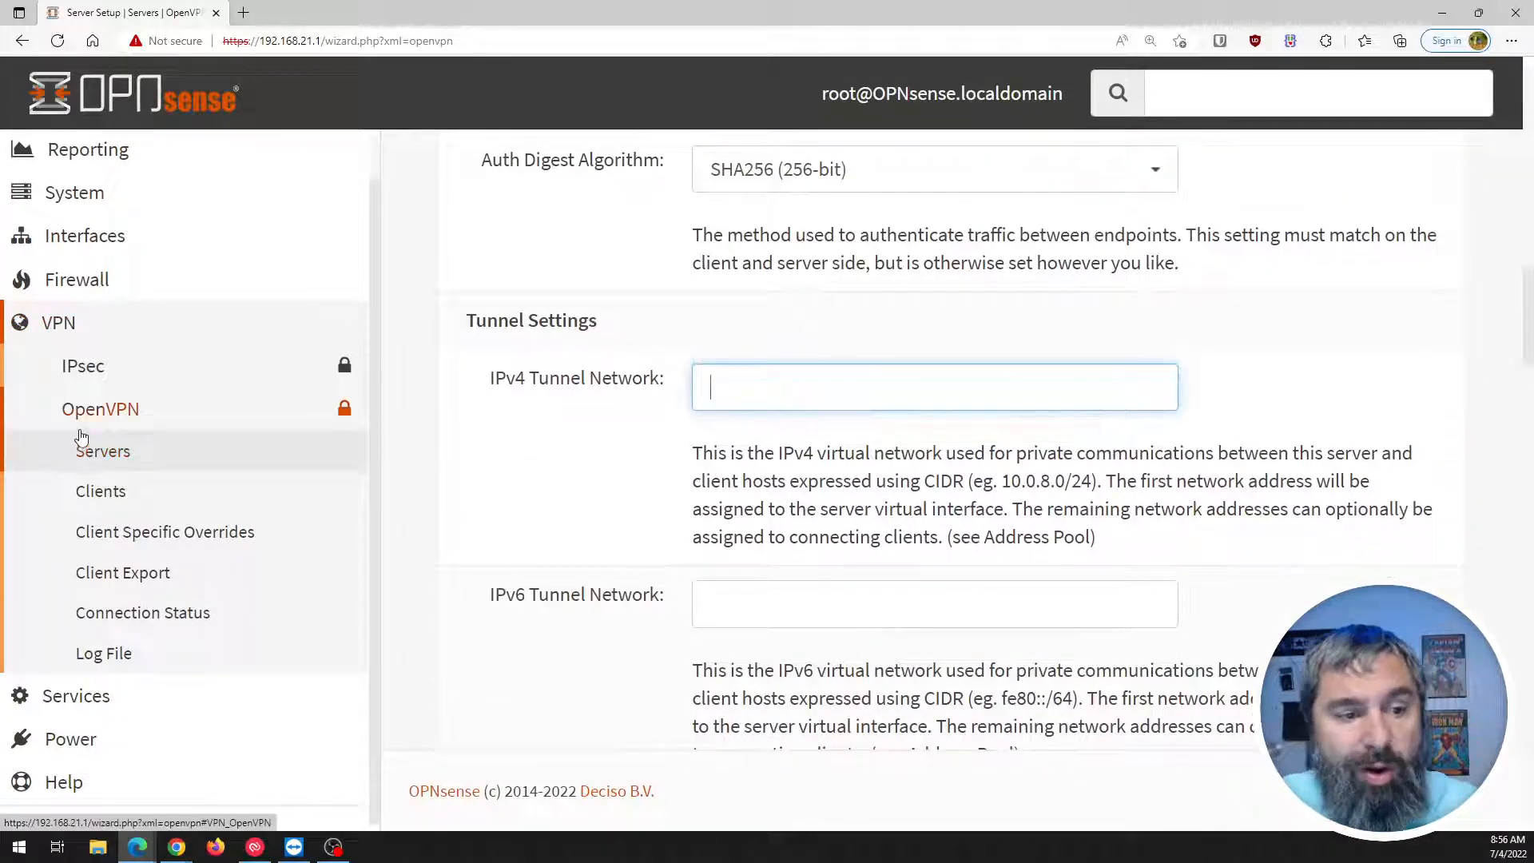
# Open Interfaces in a new tab and check the LAN interface's IPv4 address.
pyautogui.rightClick(73, 243)
pyautogui.click(140, 252)
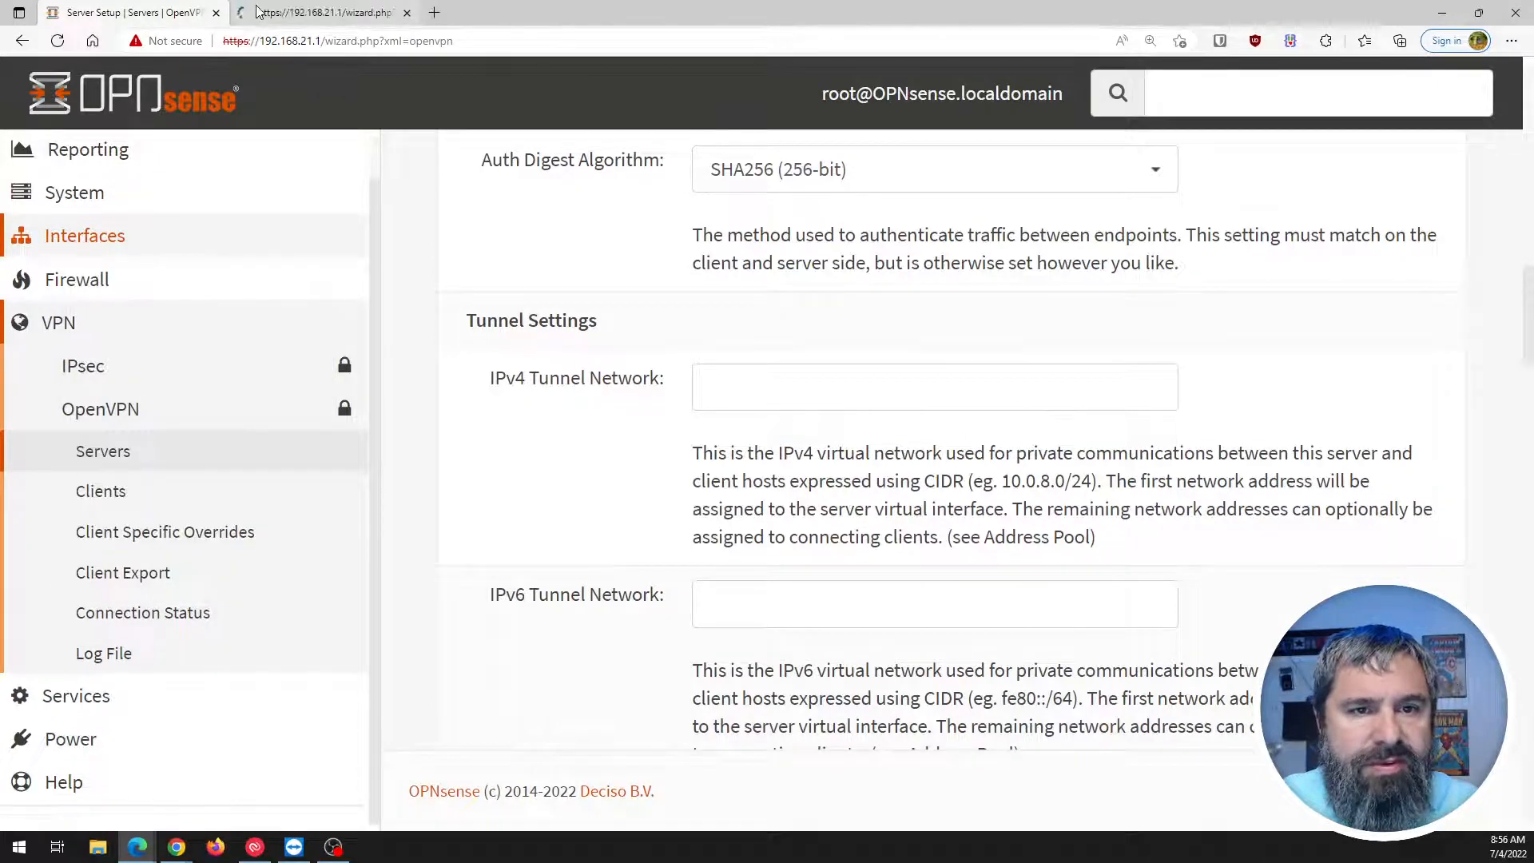
pyautogui.click(257, 11)
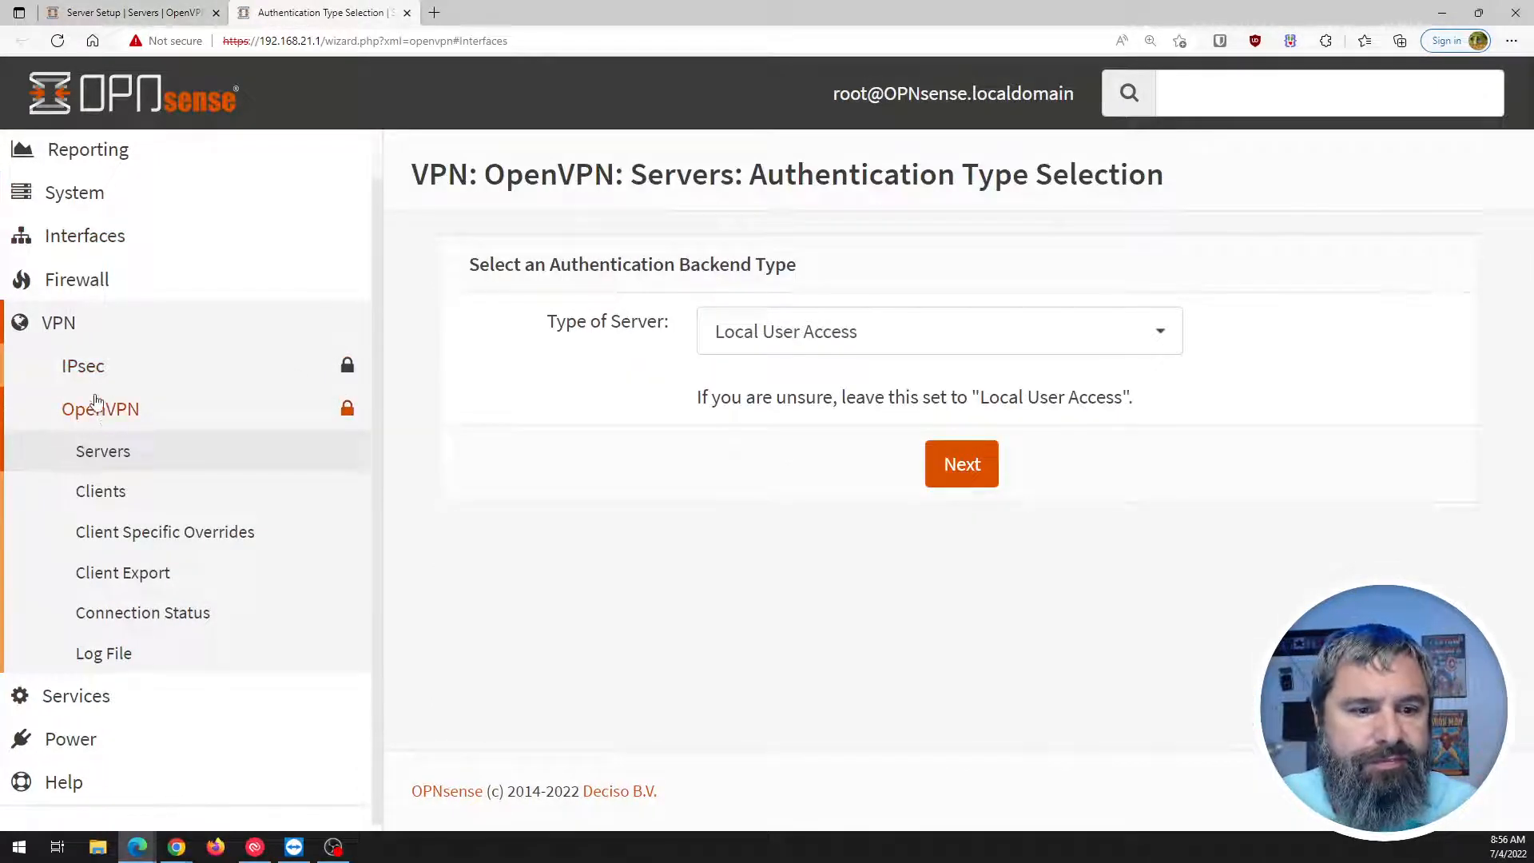
pyautogui.click(72, 238)
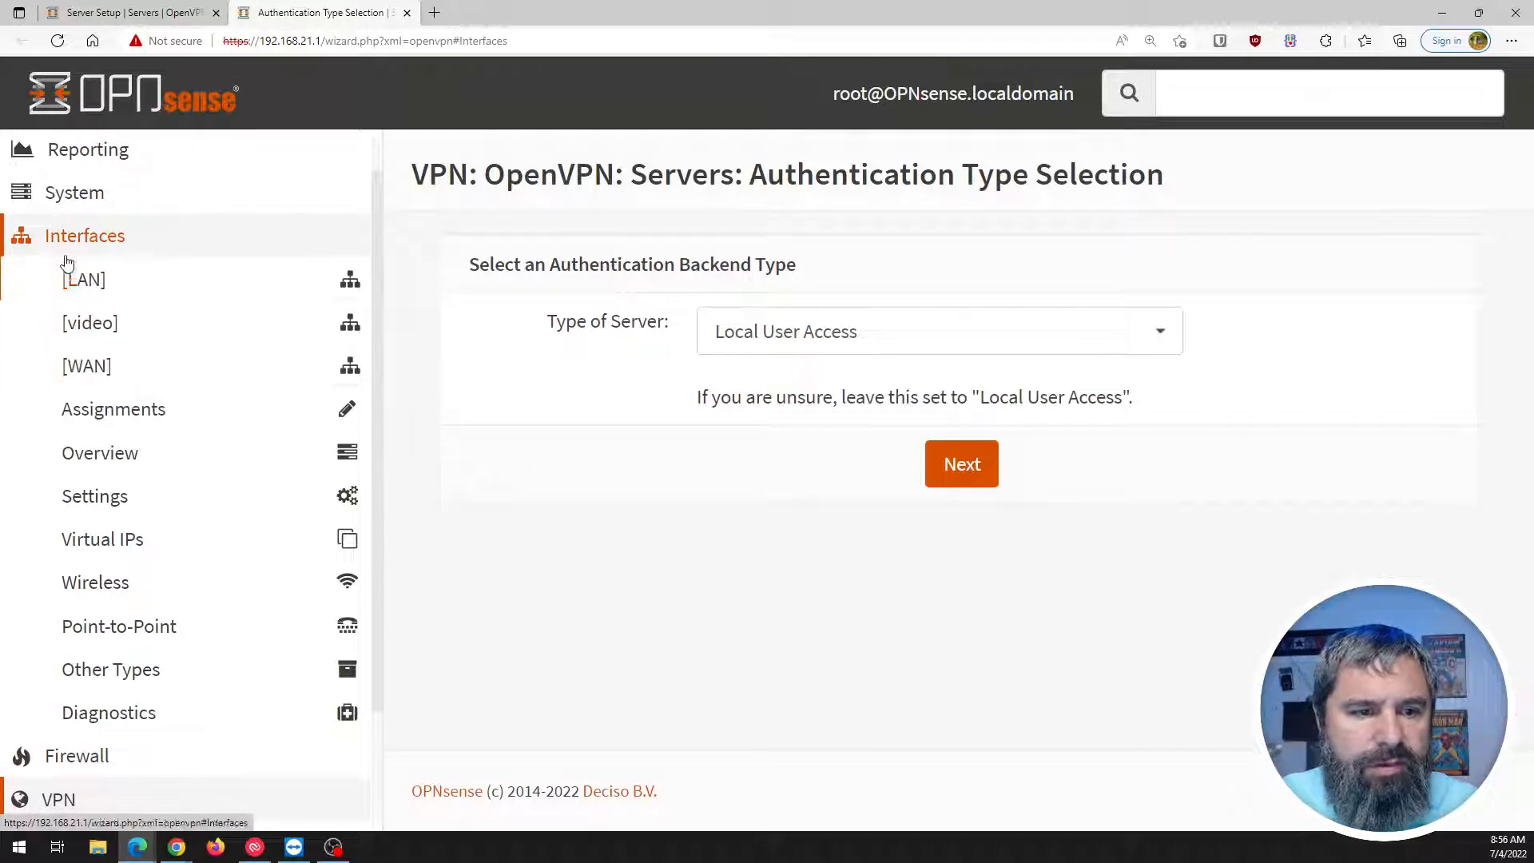
pyautogui.click(80, 280)
pyautogui.scroll(-3, 567, 429)
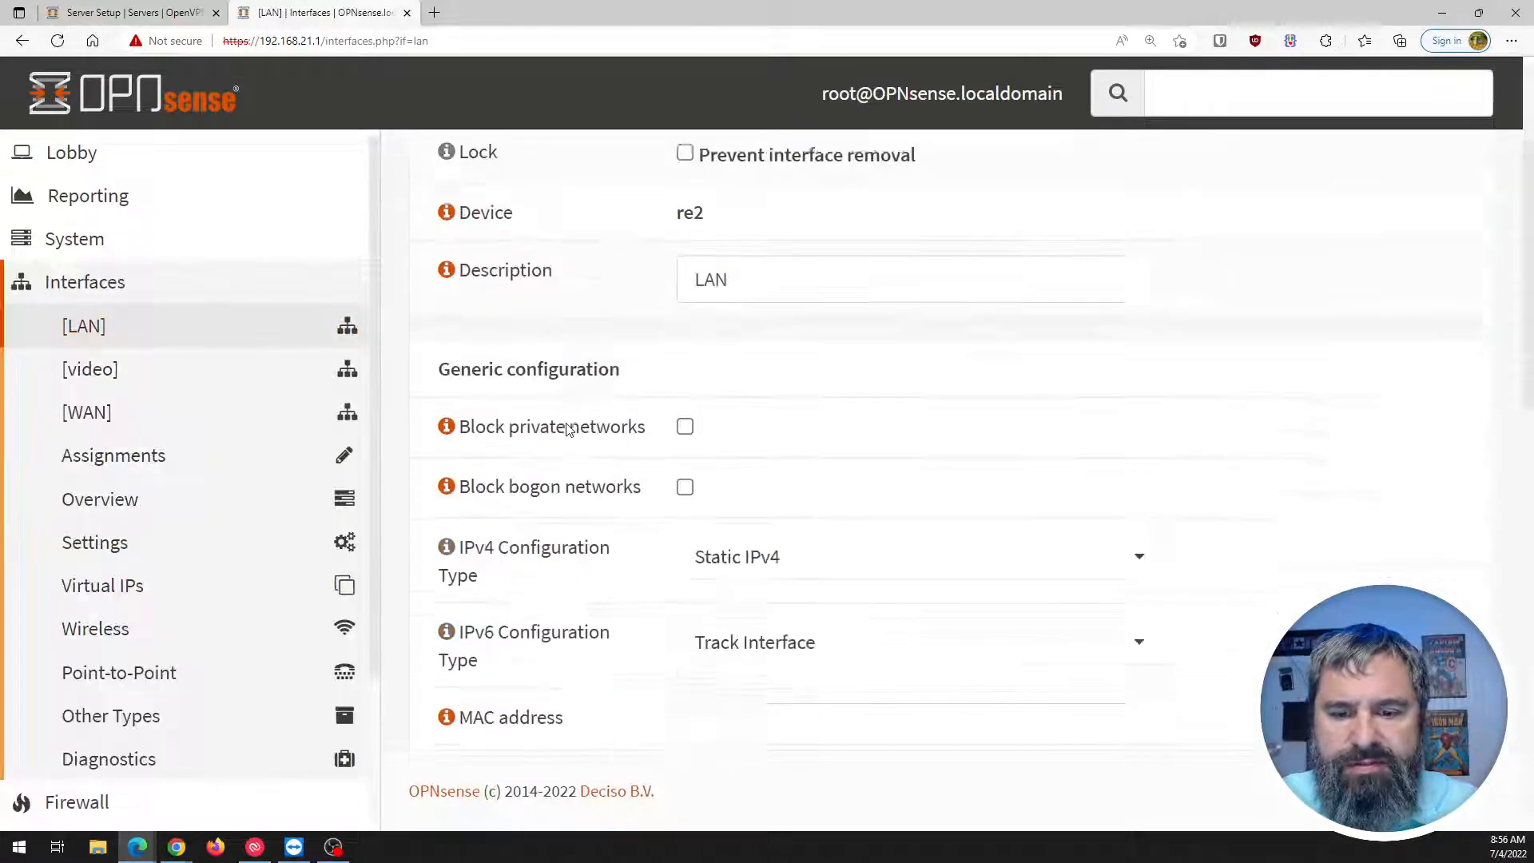
pyautogui.scroll(-10, 567, 429)
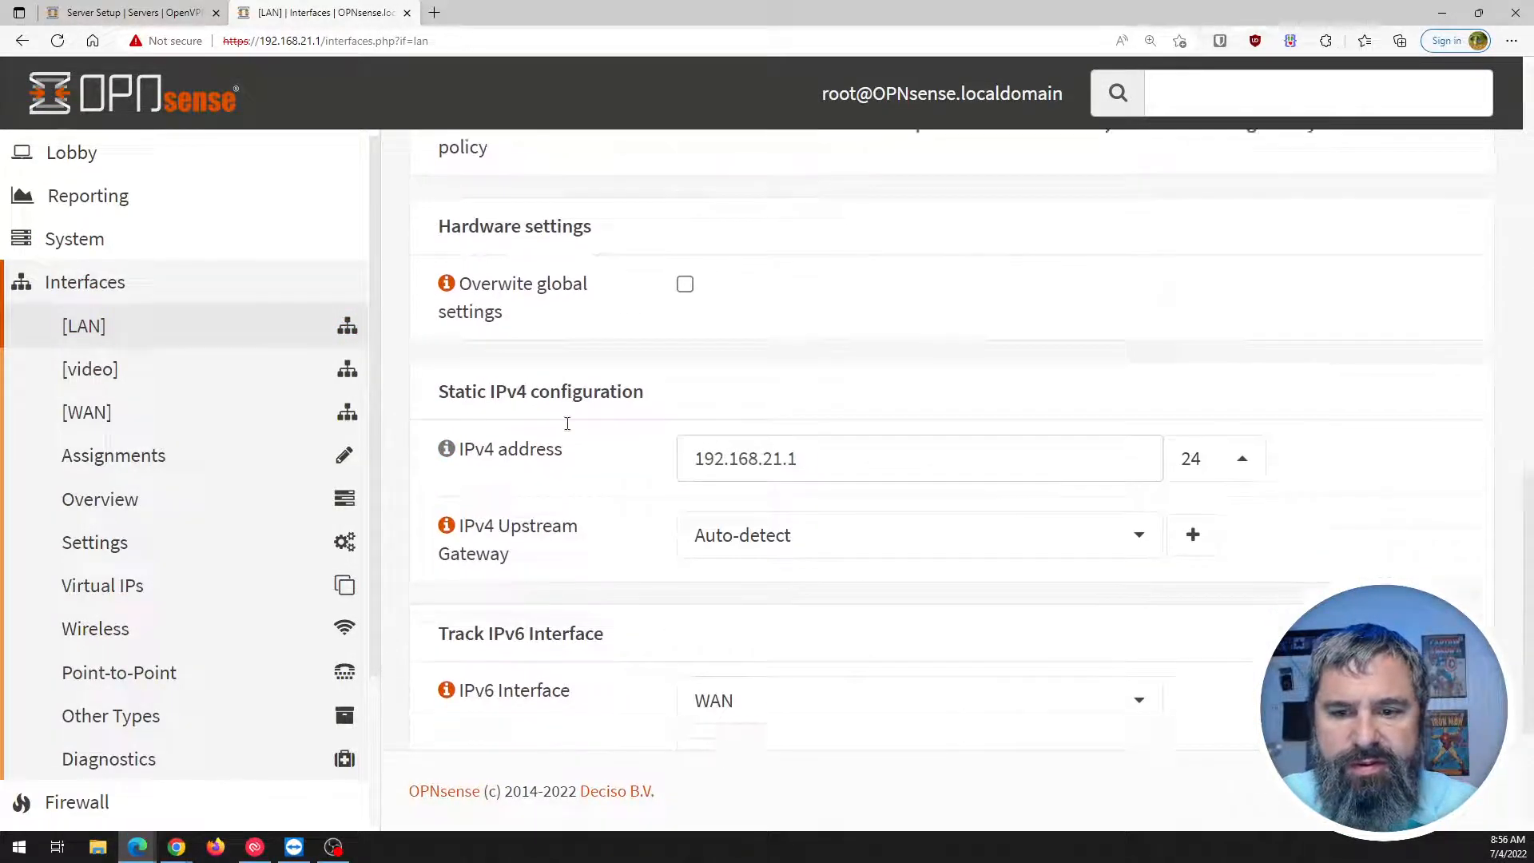
pyautogui.scroll(-1, 568, 424)
# Check the video and WAN interface addresses, then return to the wizard's IPv4 Tunnel Network field.
pyautogui.click(98, 382)
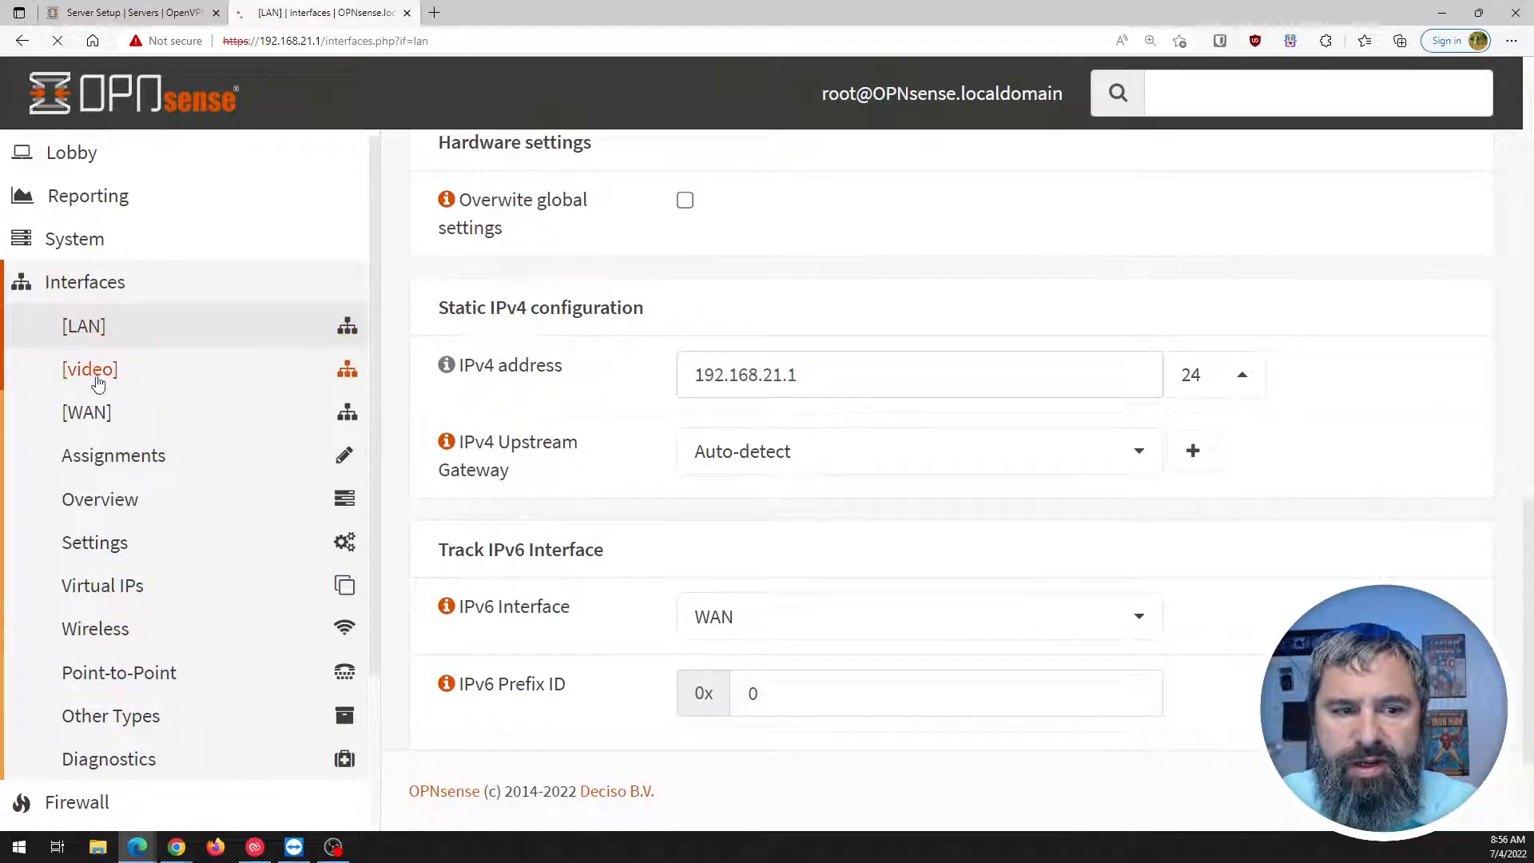
pyautogui.scroll(-6, 608, 479)
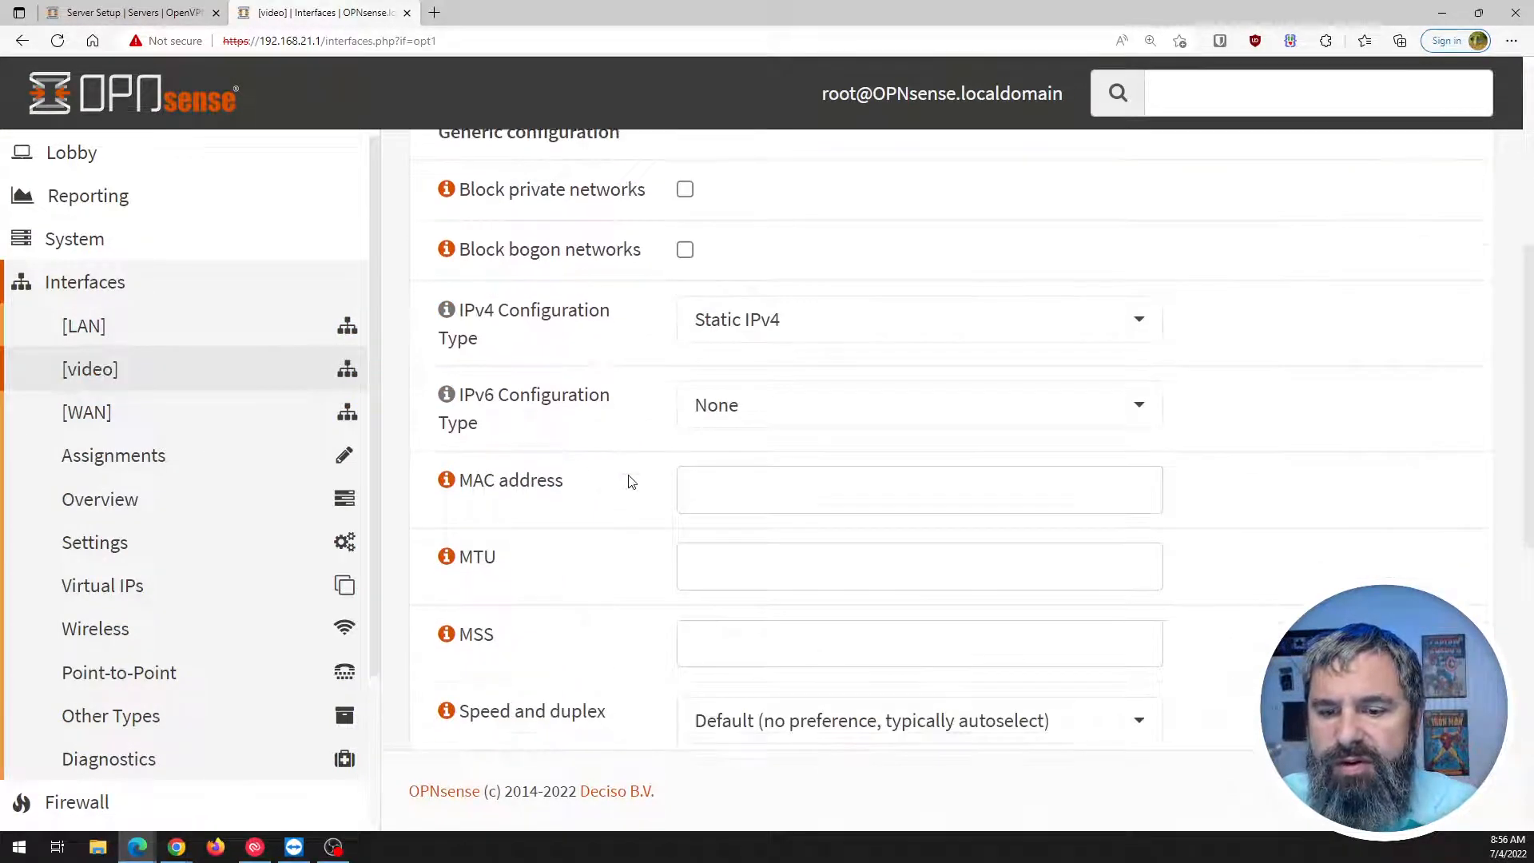
pyautogui.scroll(-9, 629, 480)
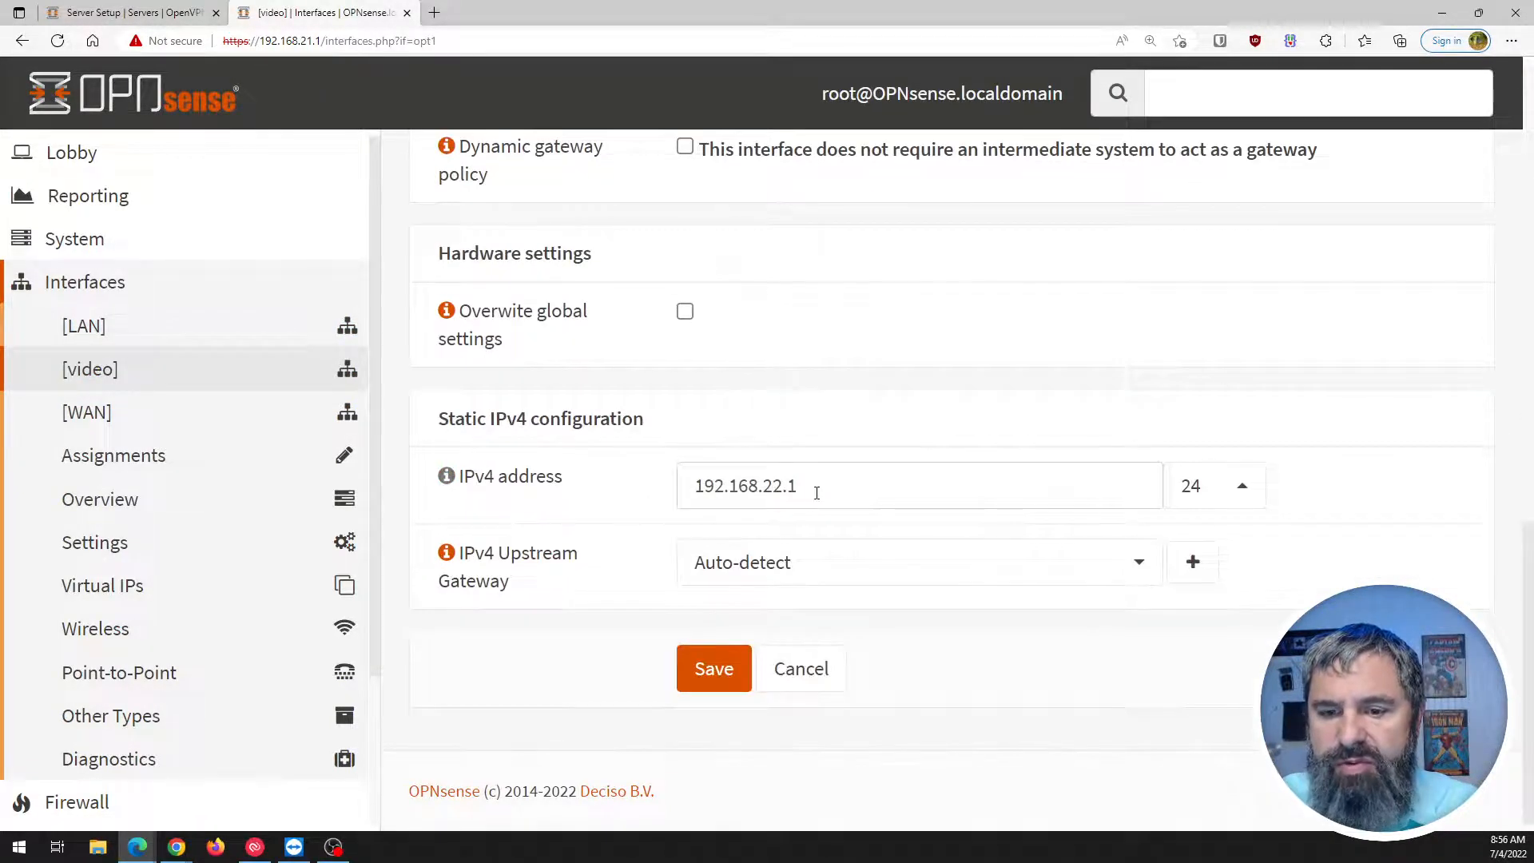
pyautogui.click(97, 422)
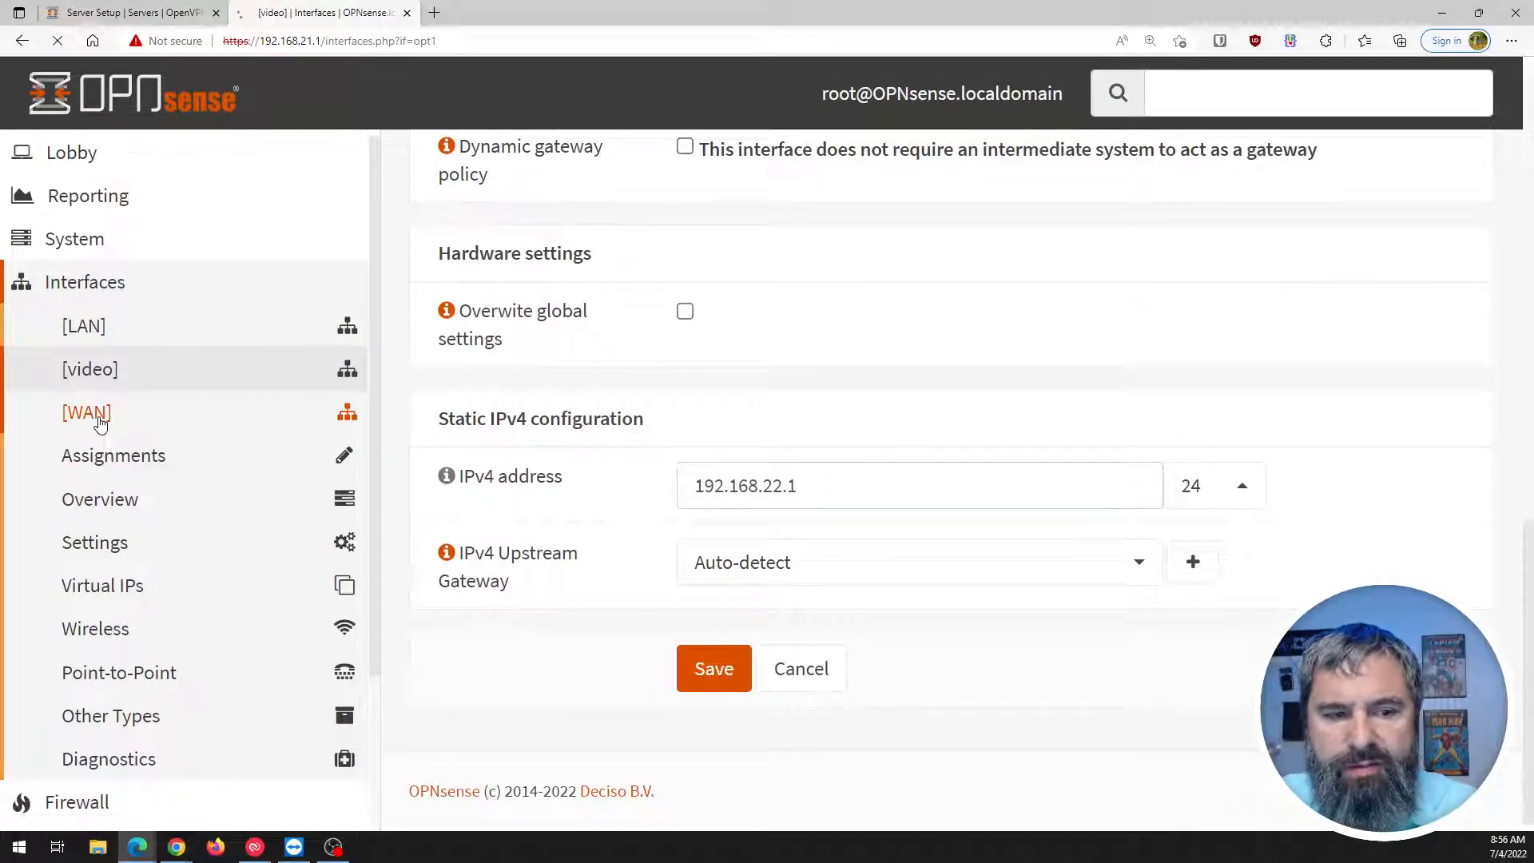
pyautogui.scroll(-10, 719, 511)
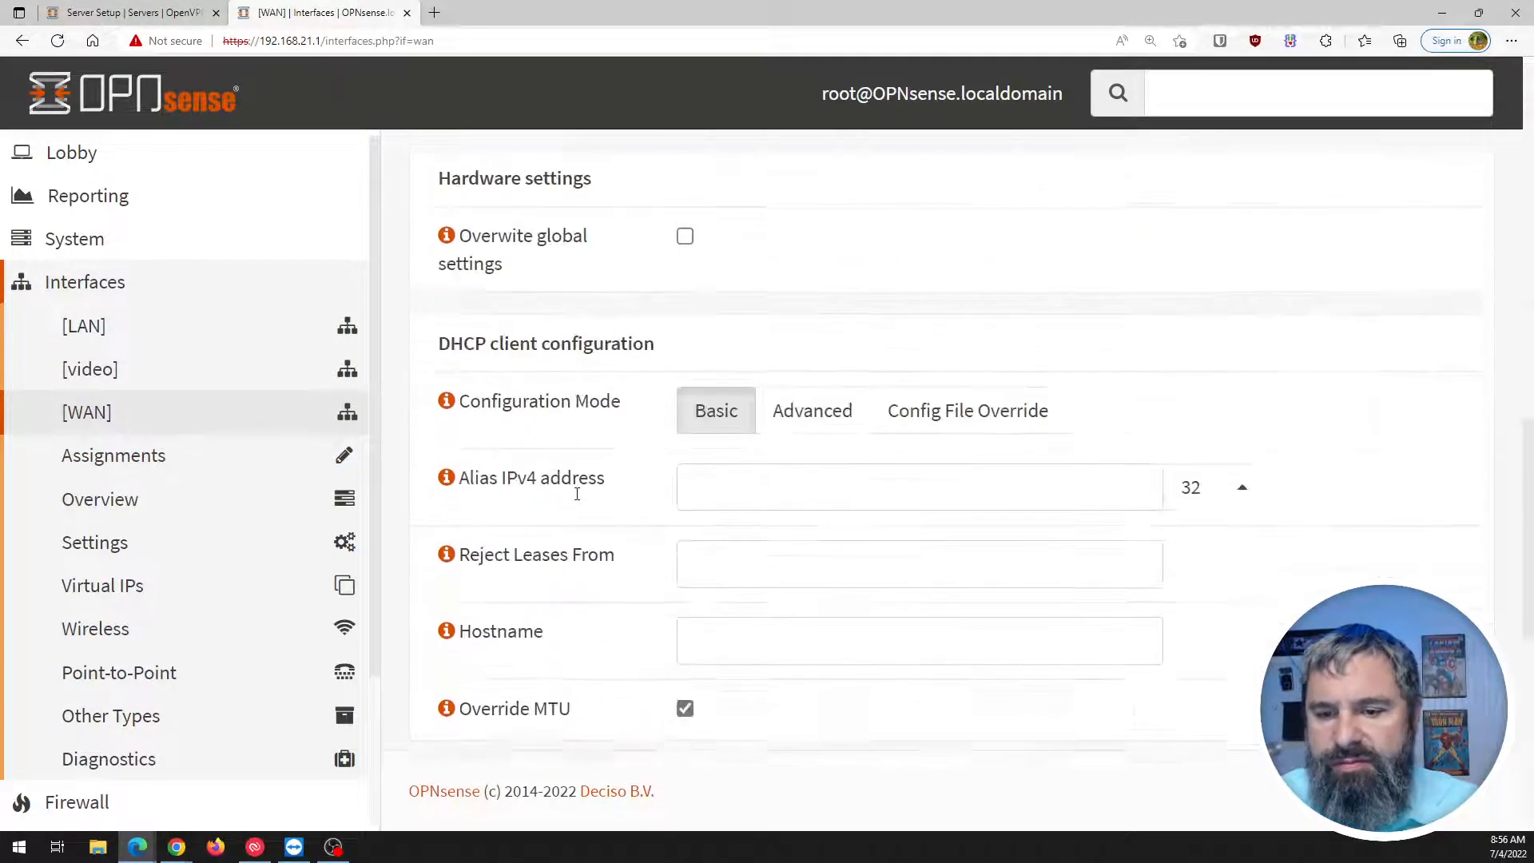
pyautogui.scroll(-5, 576, 494)
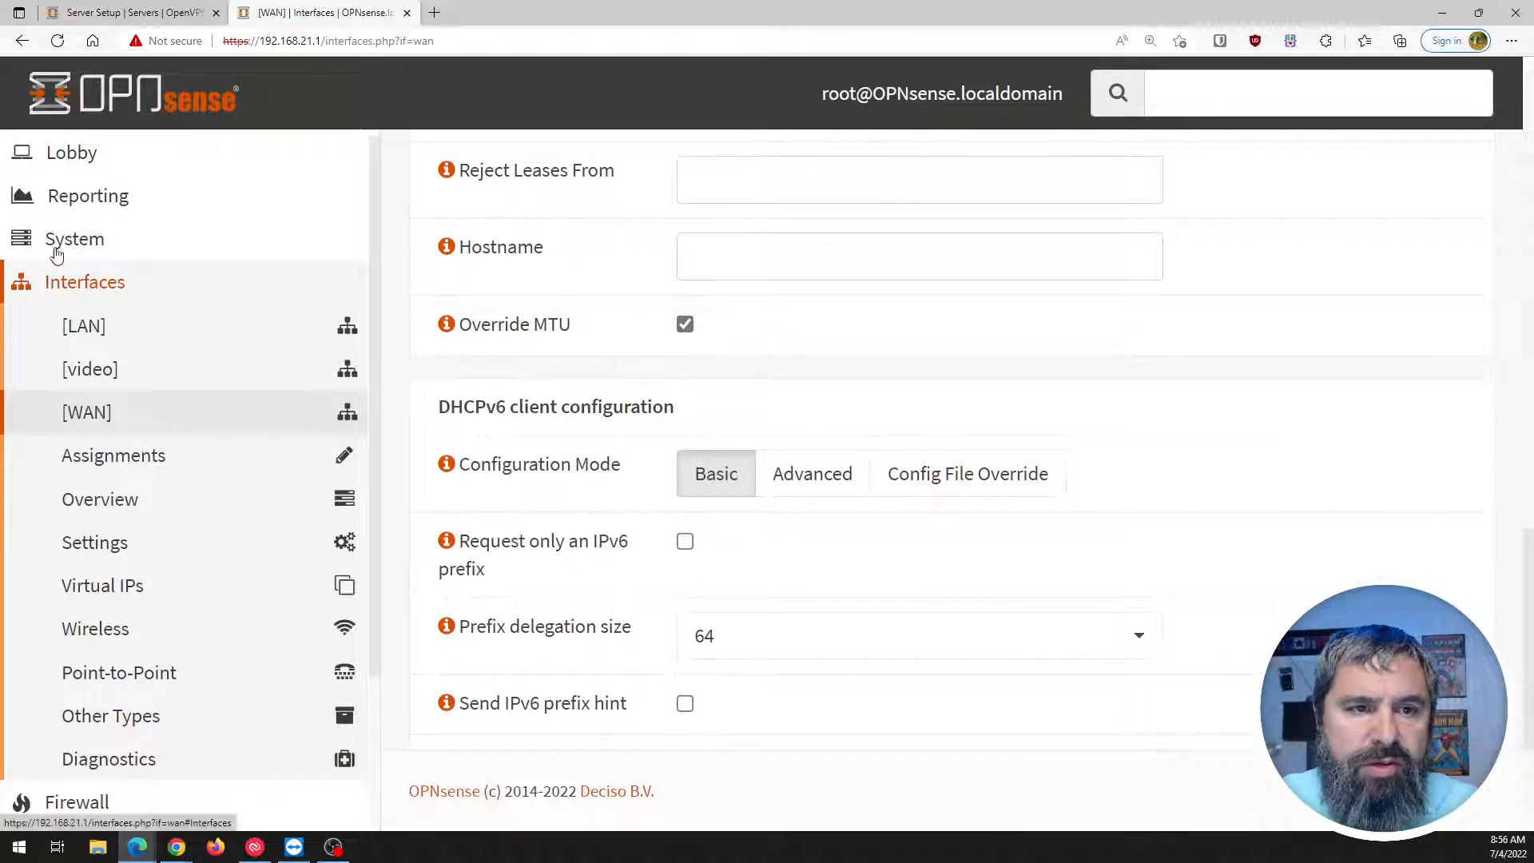
pyautogui.click(127, 12)
pyautogui.click(798, 399)
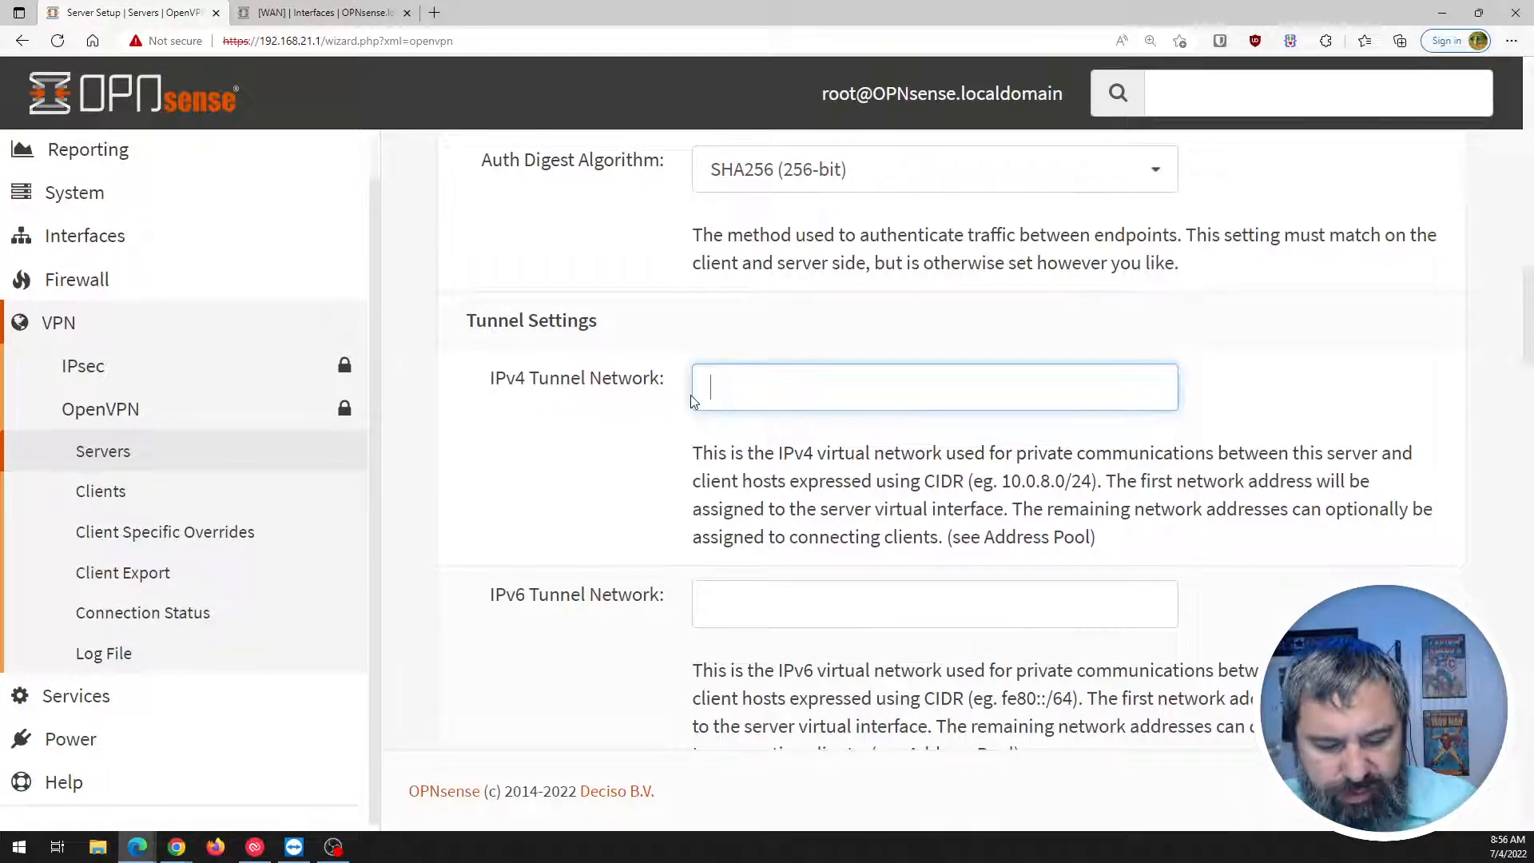
# Enter 10.0.21.0/24 as the IPv4 tunnel network, leave IPv6 blank, and enable Redirect Gateway.
pyautogui.write('10')
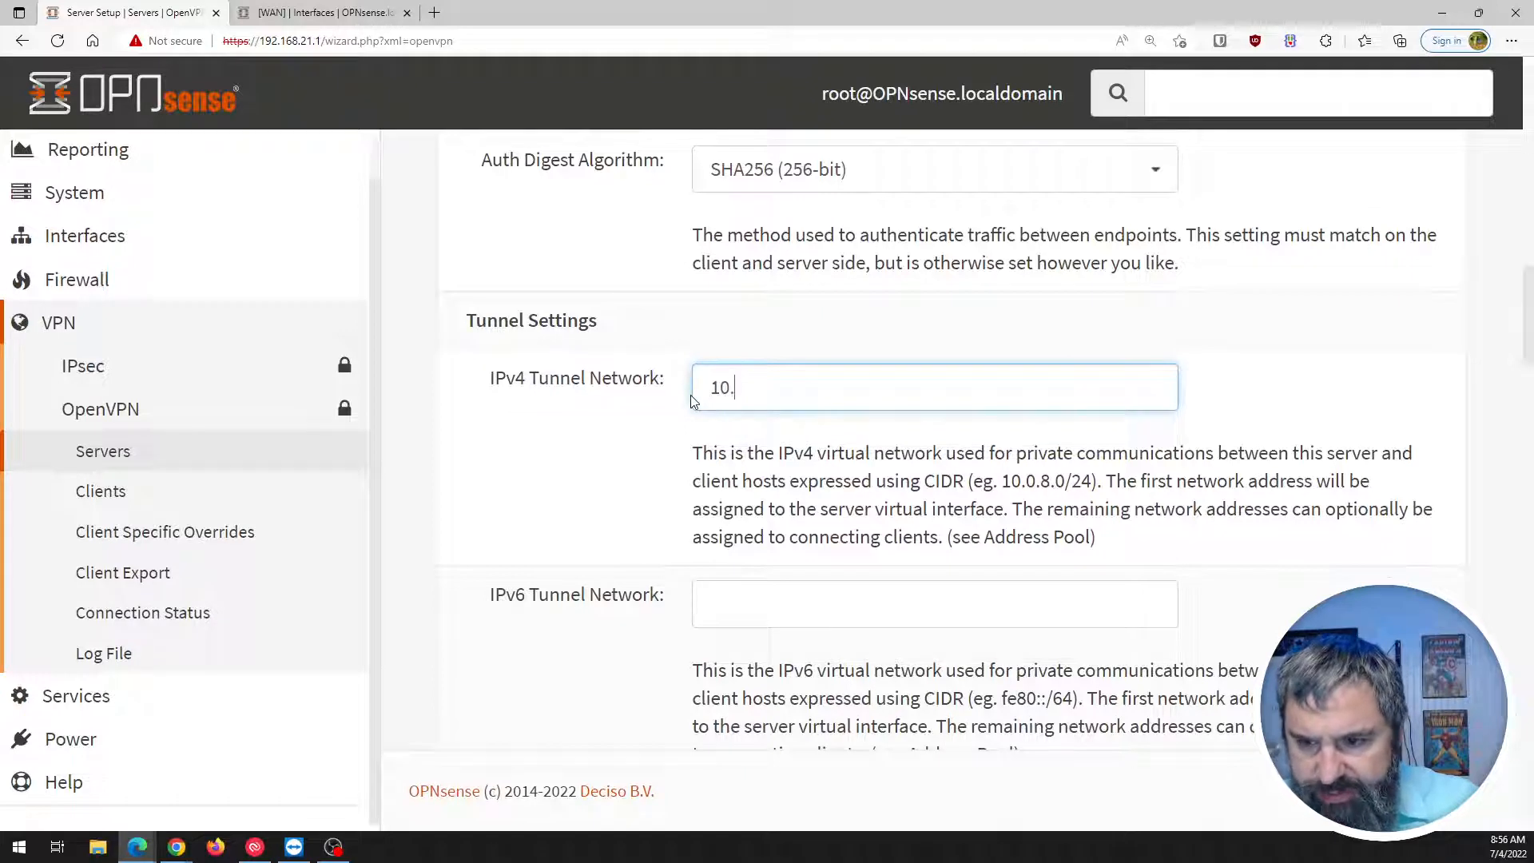
pyautogui.write('.0.21')
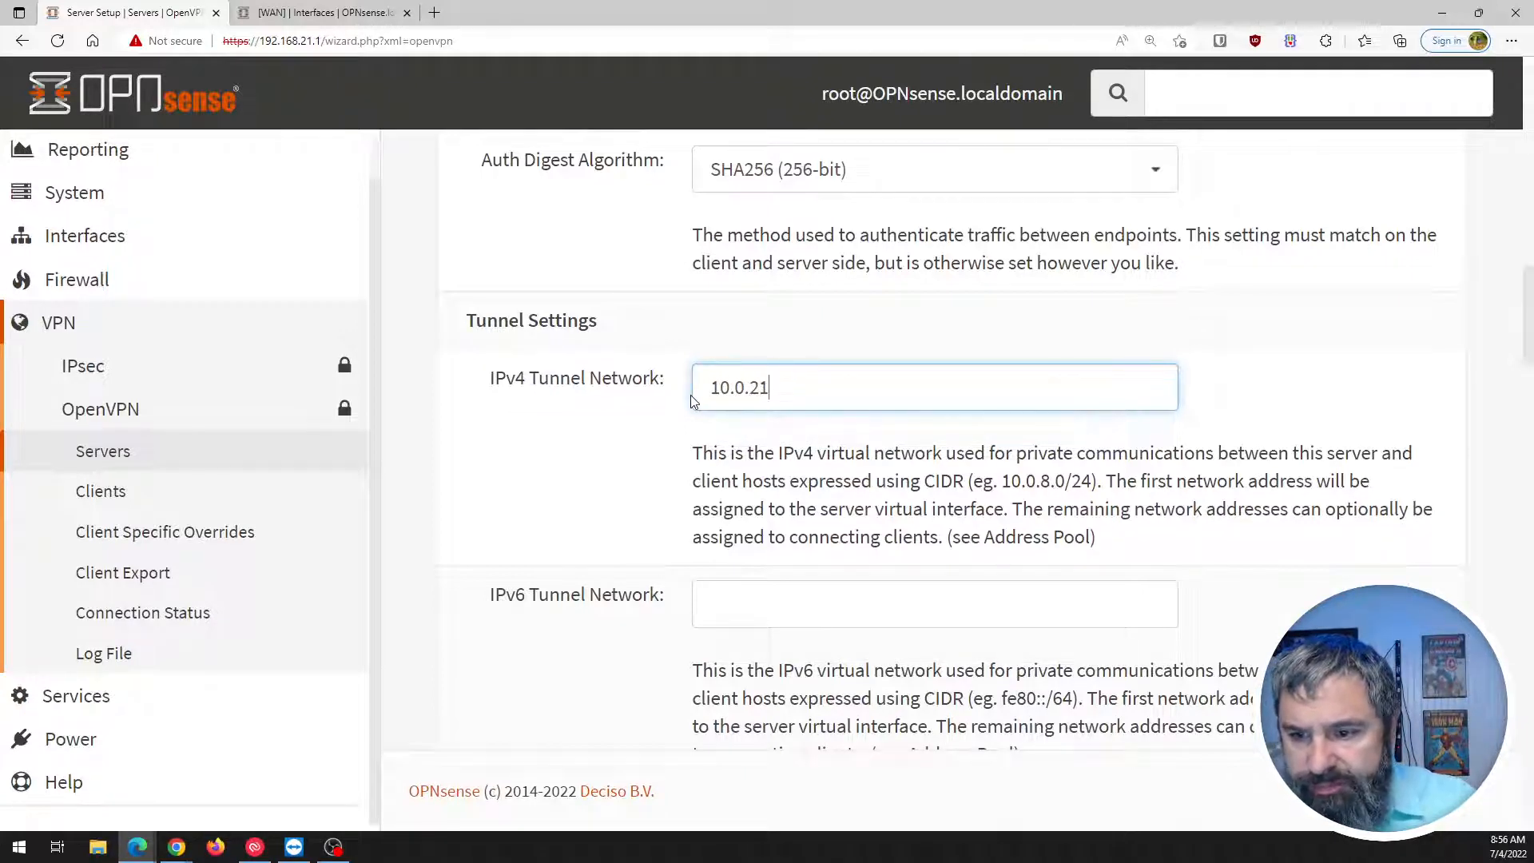
pyautogui.write('.0')
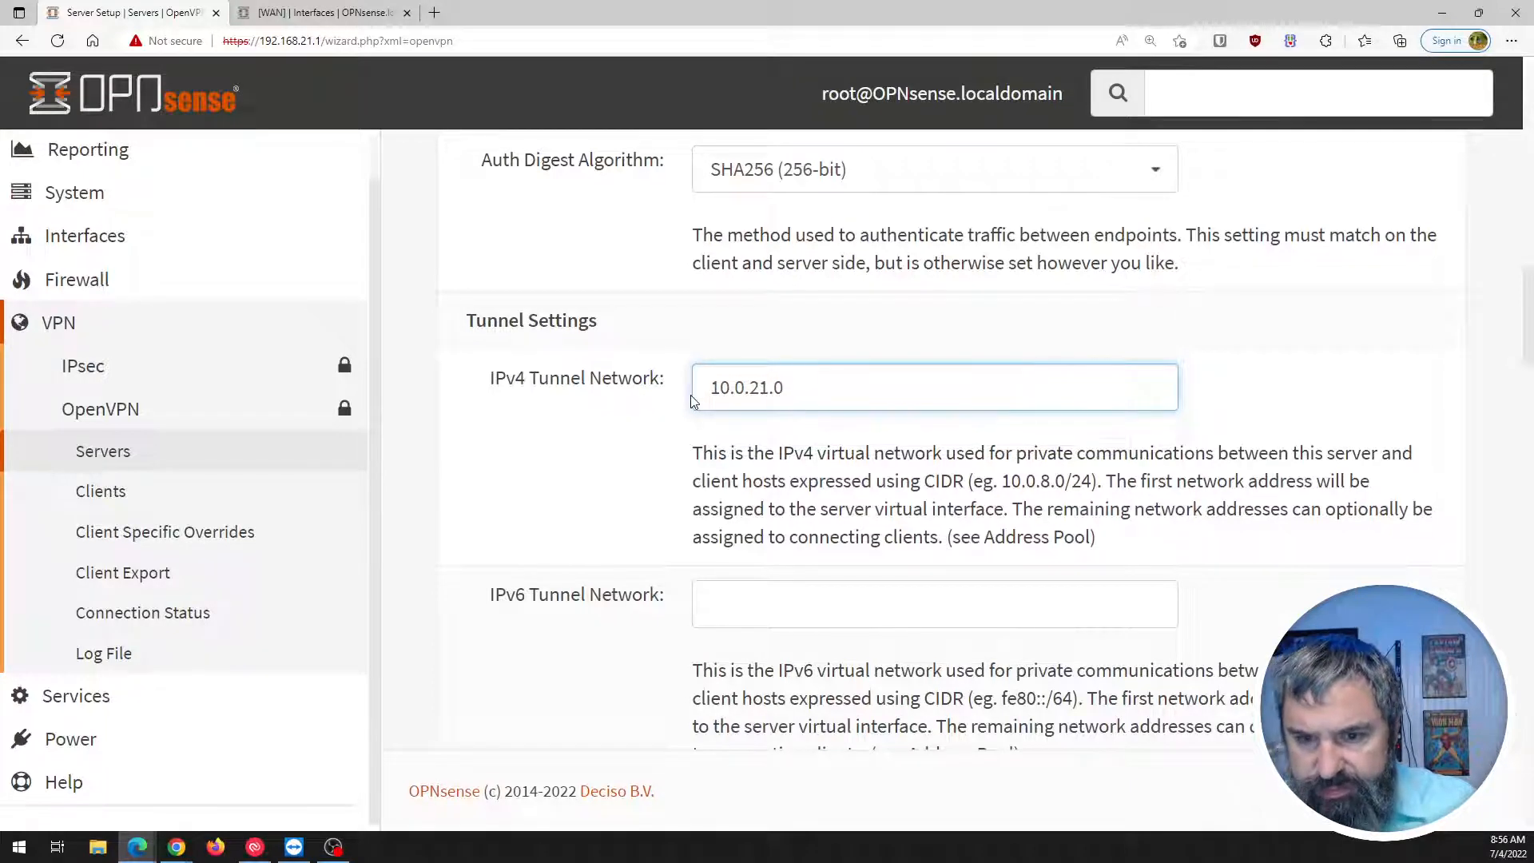
pyautogui.write('/24')
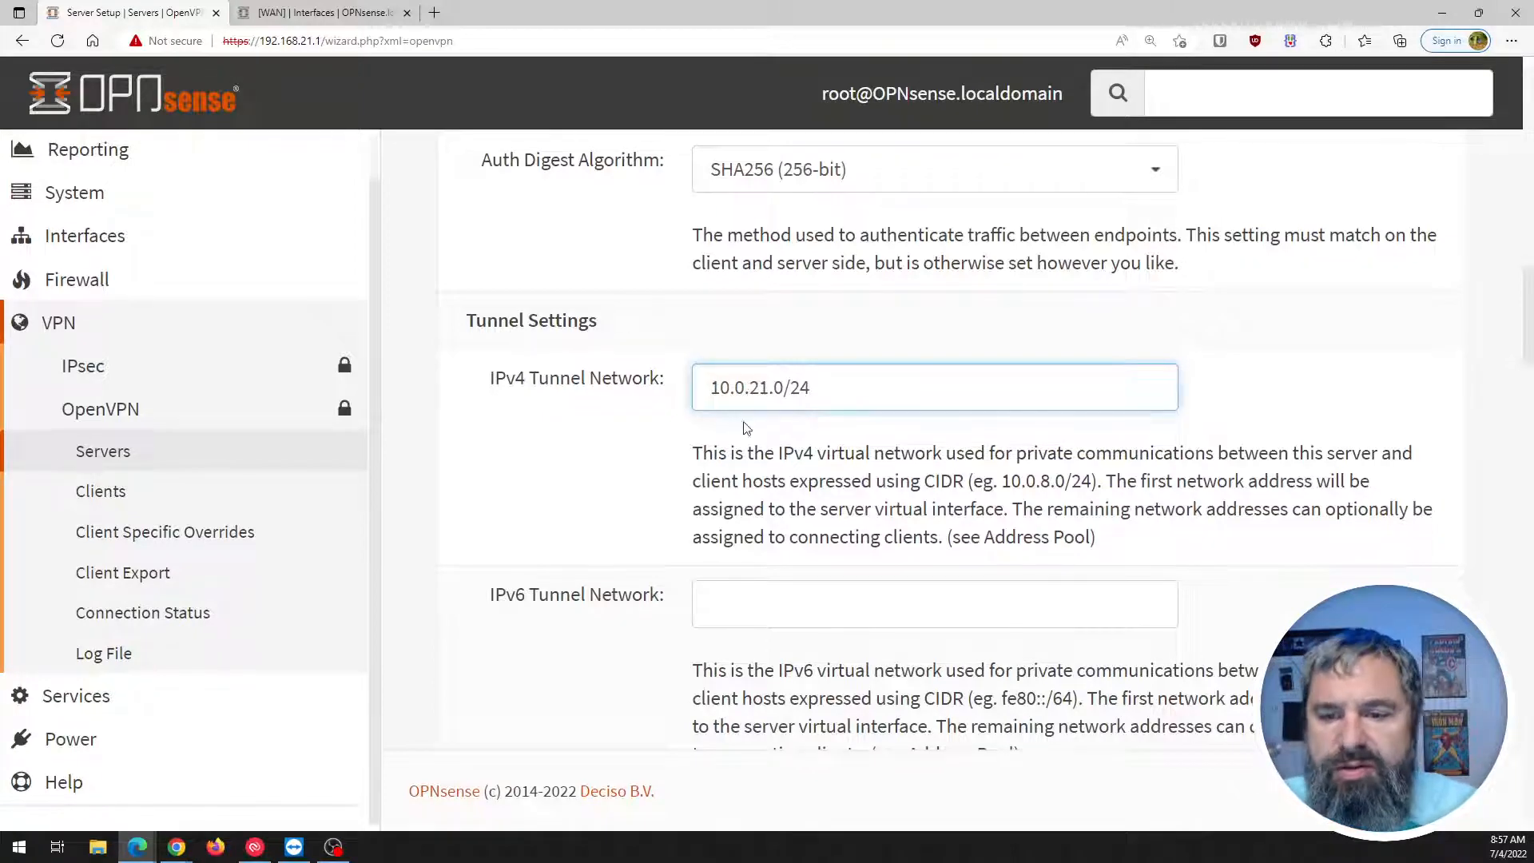
pyautogui.scroll(-1, 703, 493)
pyautogui.click(758, 480)
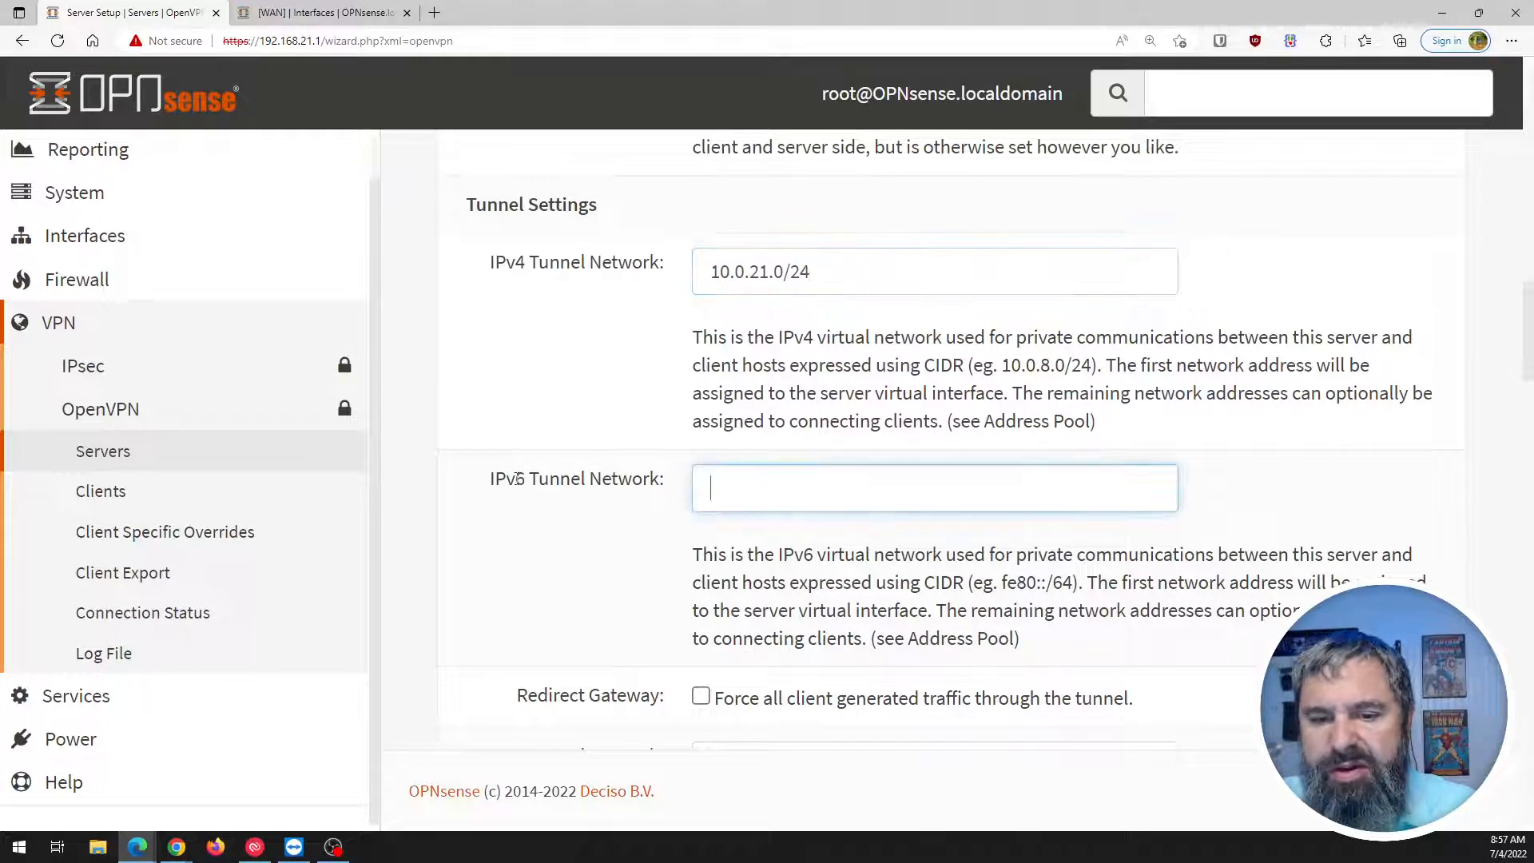
pyautogui.scroll(-1, 633, 503)
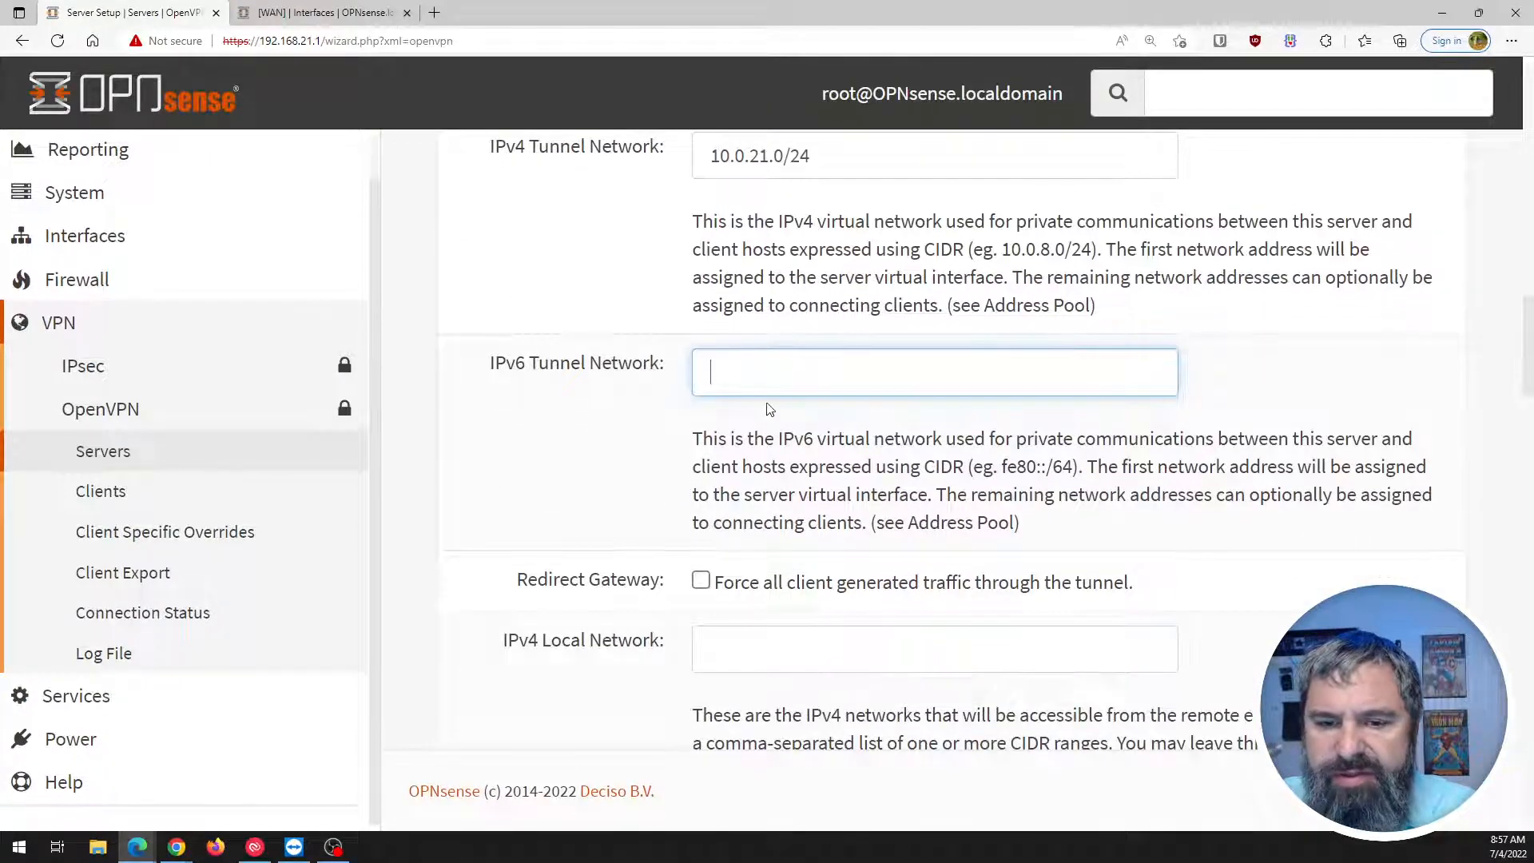
pyautogui.scroll(-1, 674, 527)
pyautogui.click(700, 466)
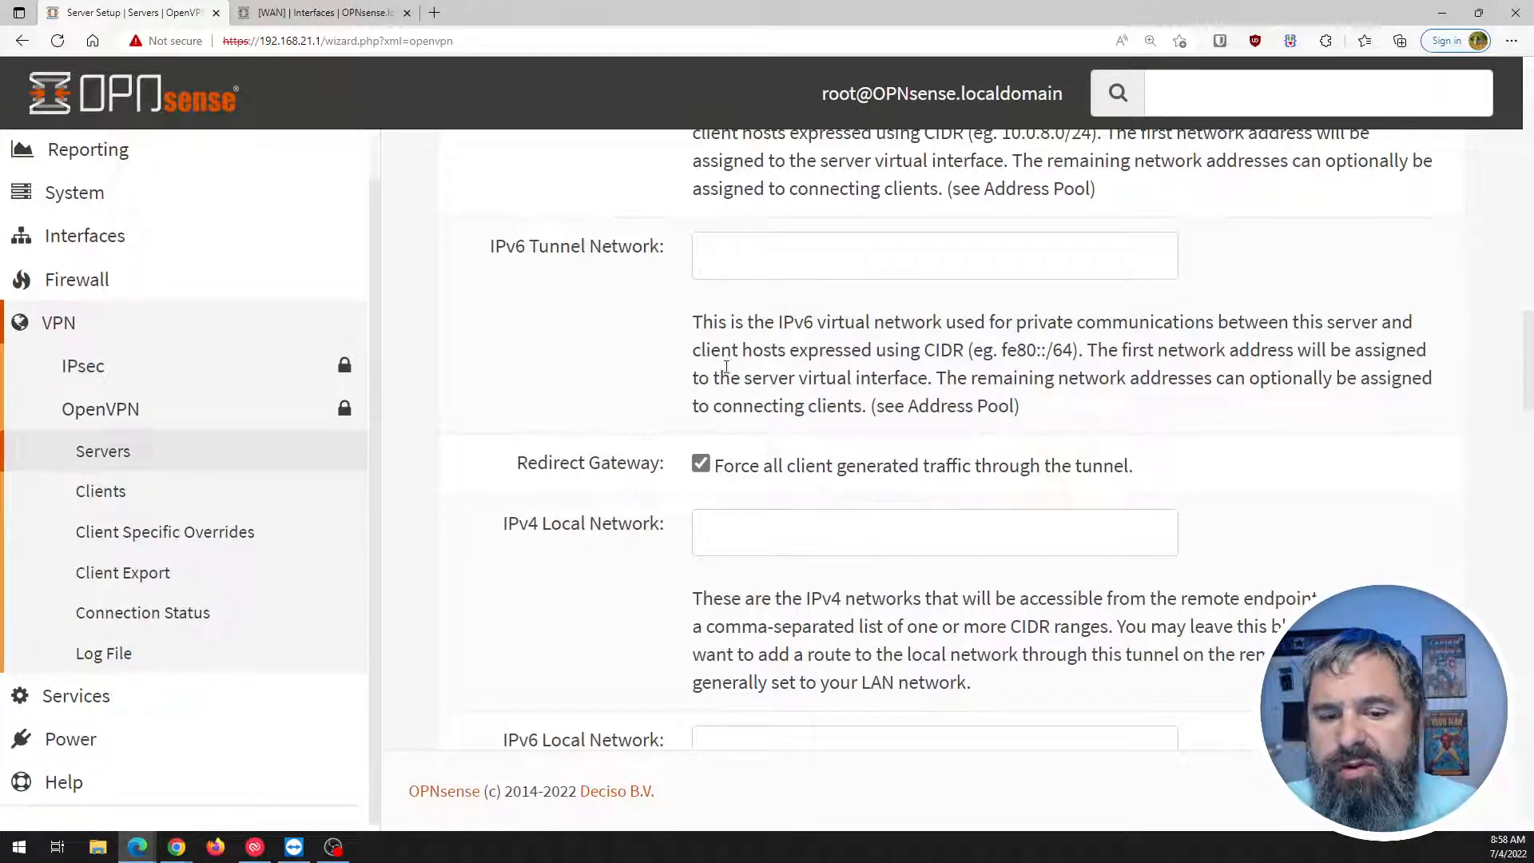
pyautogui.scroll(-1, 695, 455)
# Enter 192.168.21.0/24 in the IPv4 Local Network field.
pyautogui.click(720, 414)
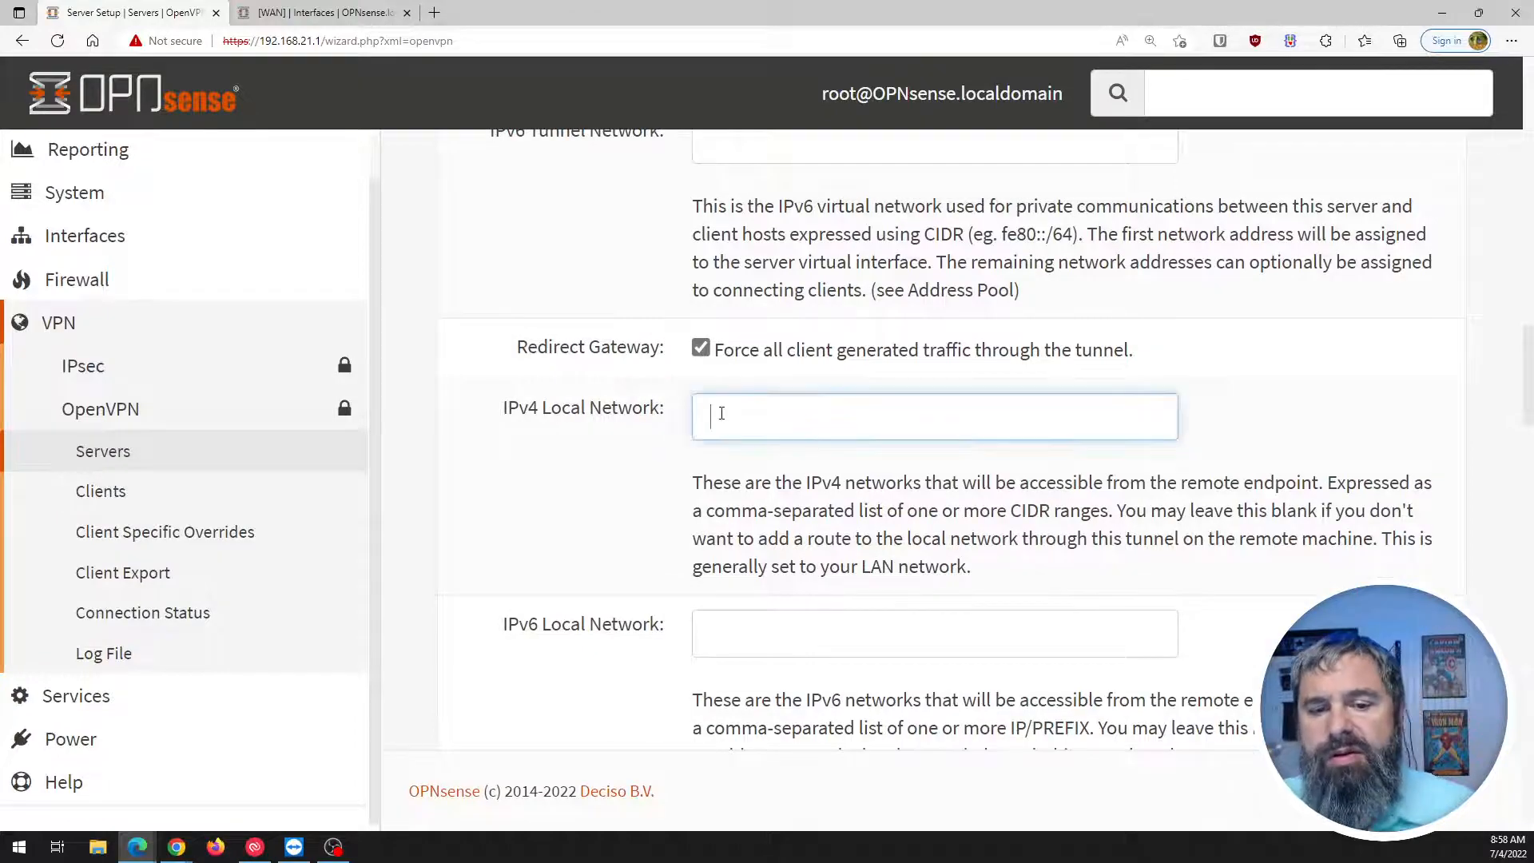
pyautogui.write('192.')
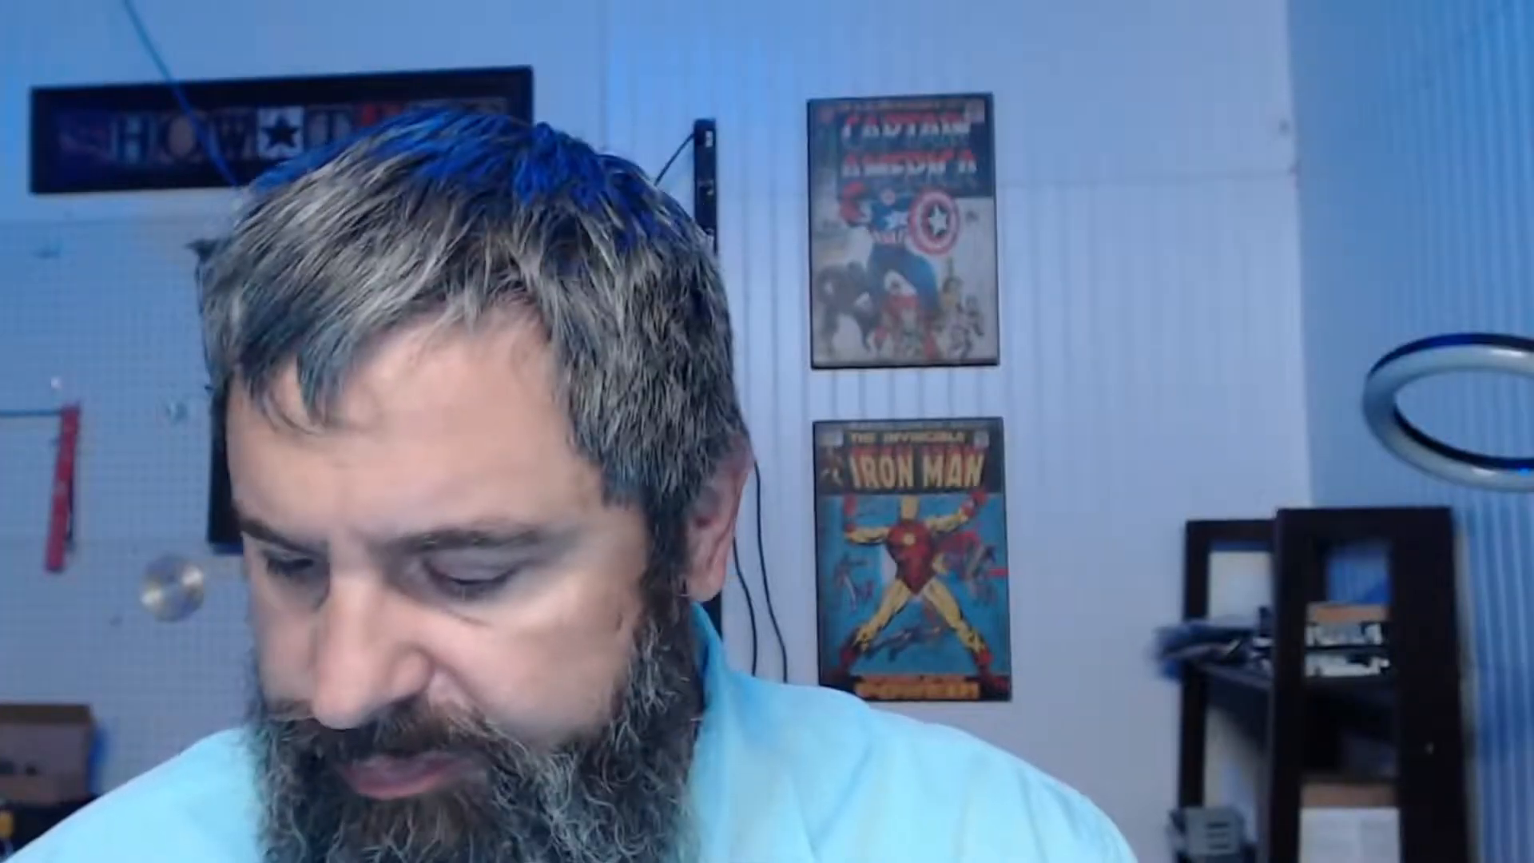
pyautogui.write('168.')
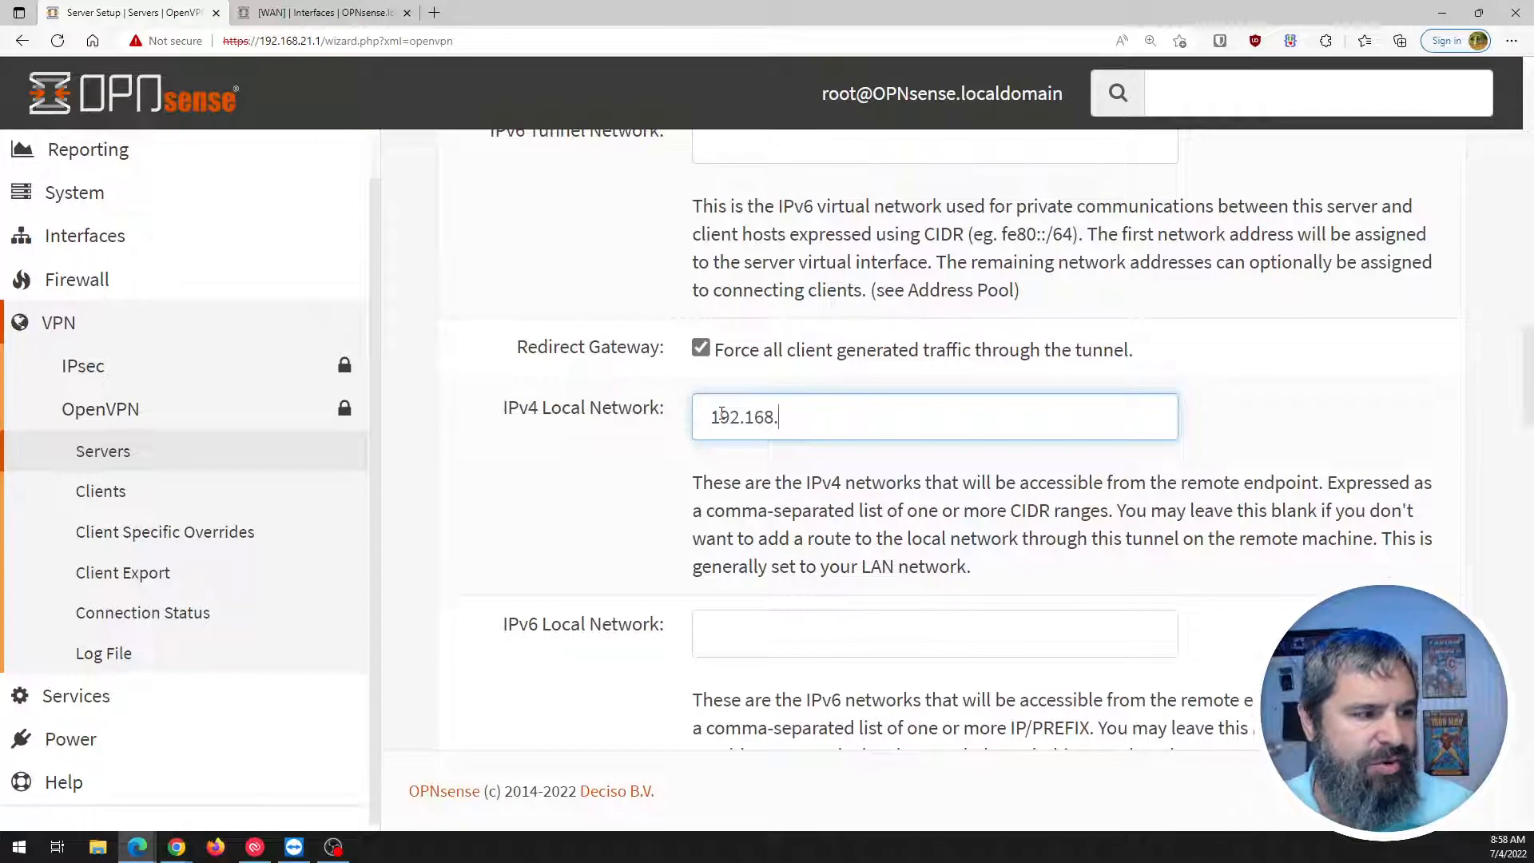
pyautogui.write('3')
pyautogui.press('BackSpace')
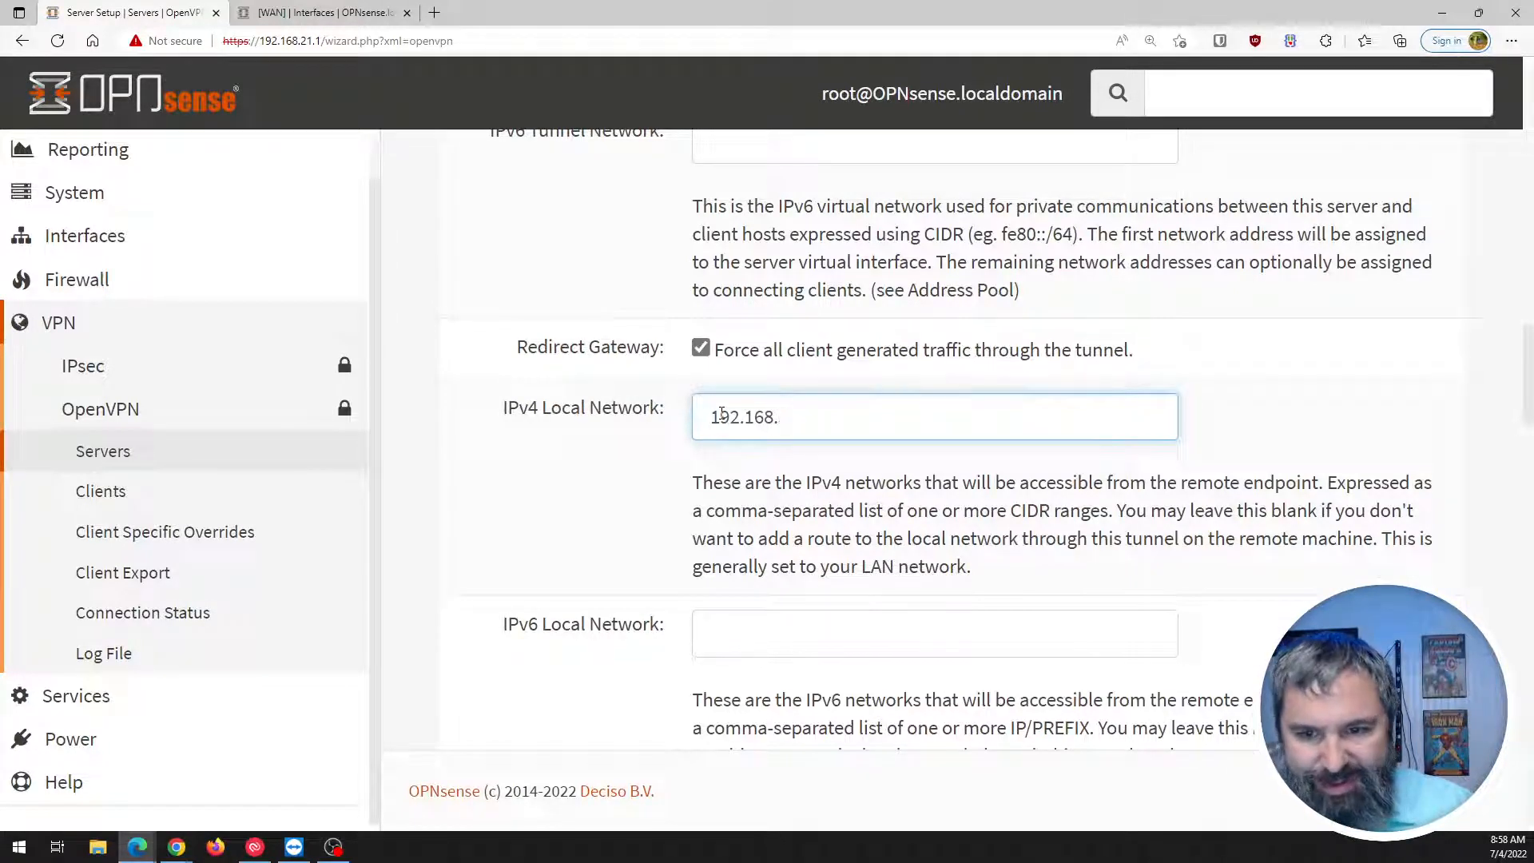
pyautogui.write('21.')
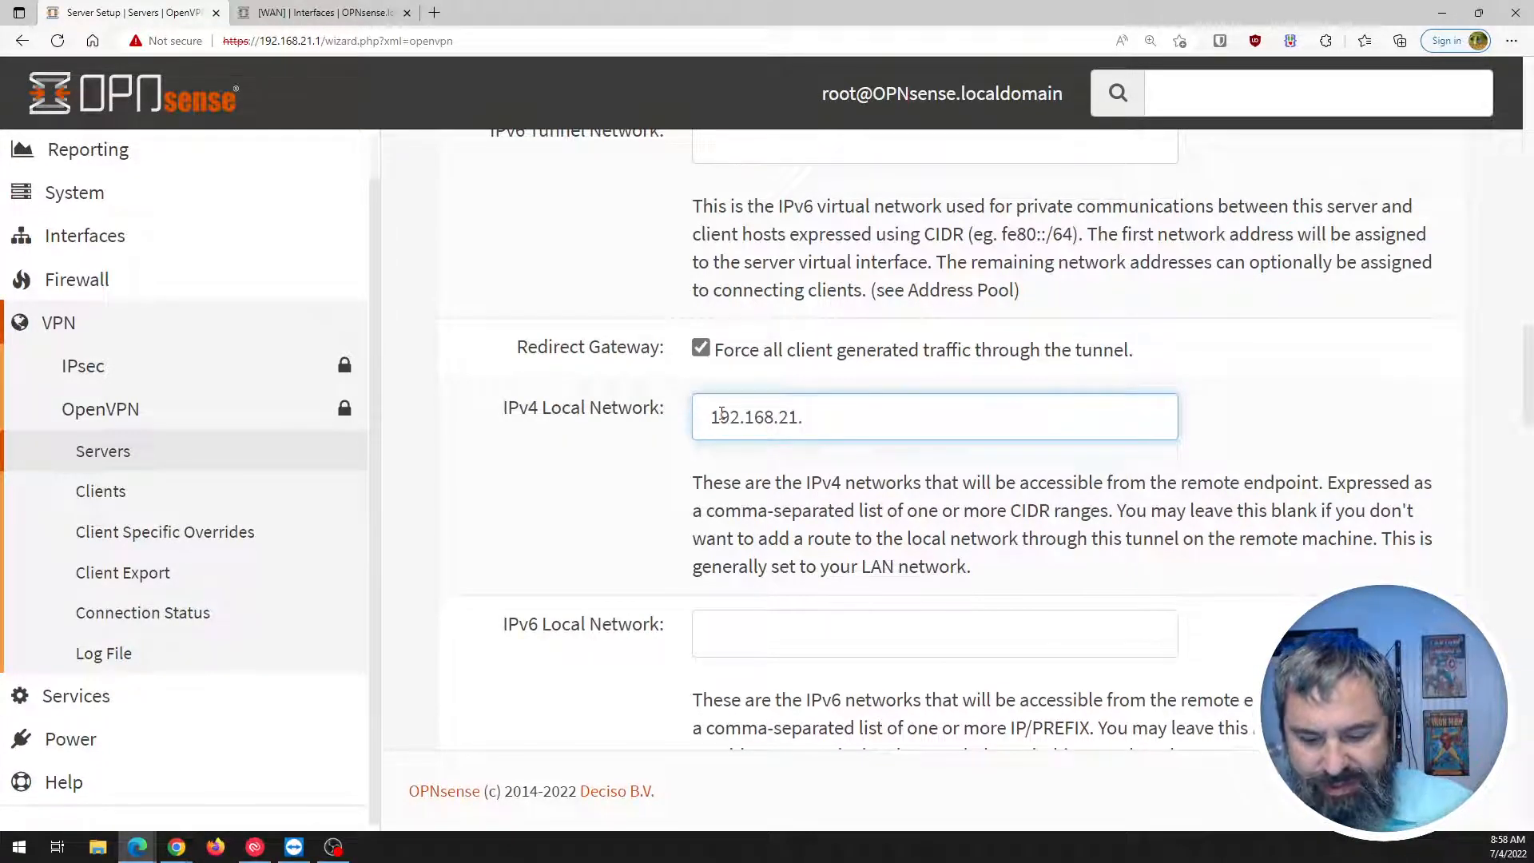
pyautogui.write('0/24')
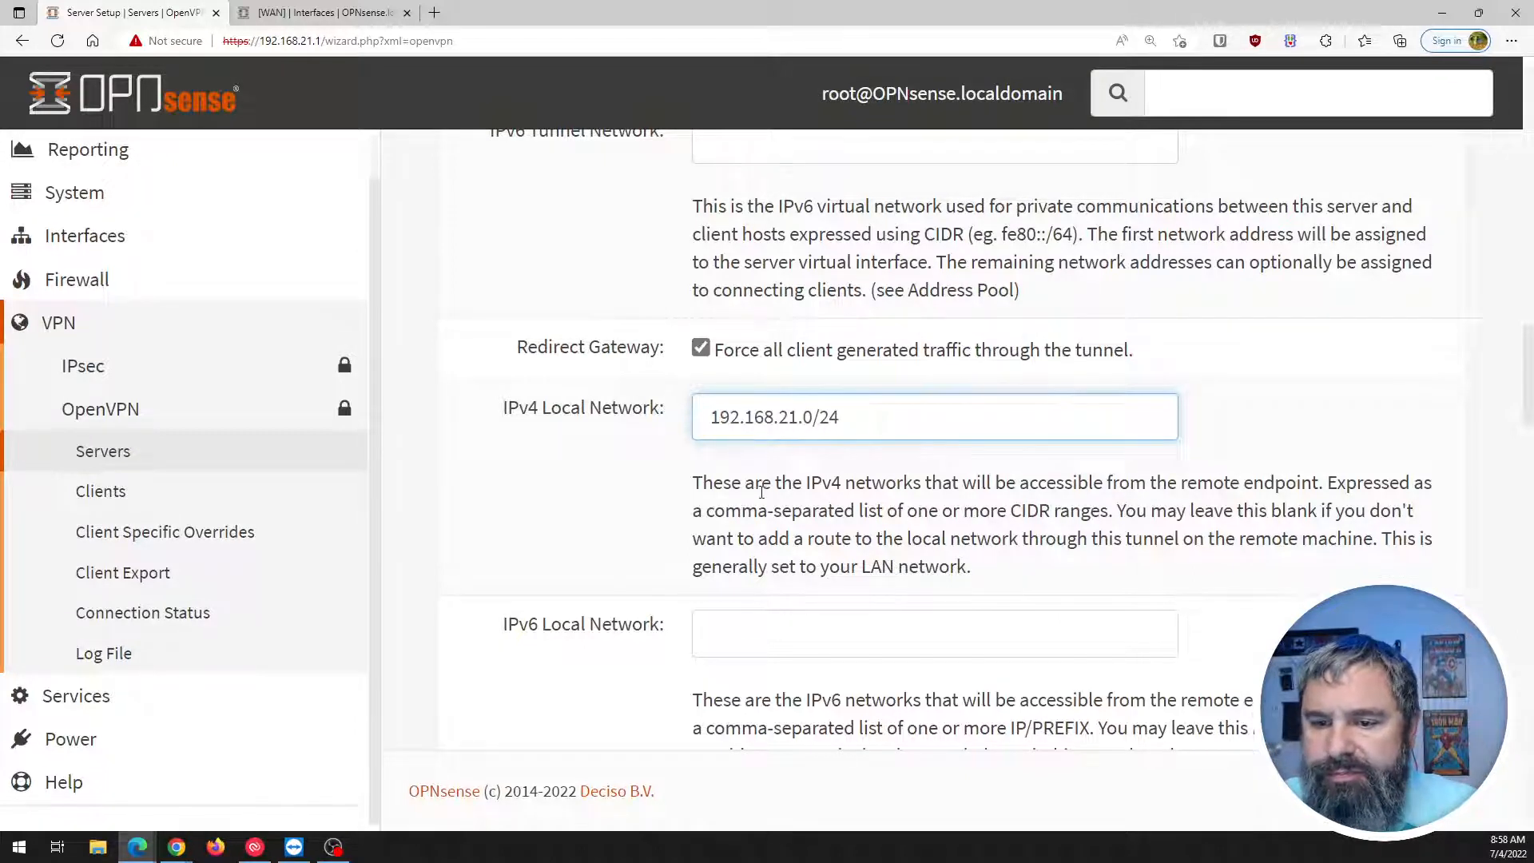
# Check the field's help about comma-separated lists and append ', 192.168.22.0/24'.
pyautogui.moveTo(706, 515); pyautogui.dragTo(916, 525)
pyautogui.click(1127, 533)
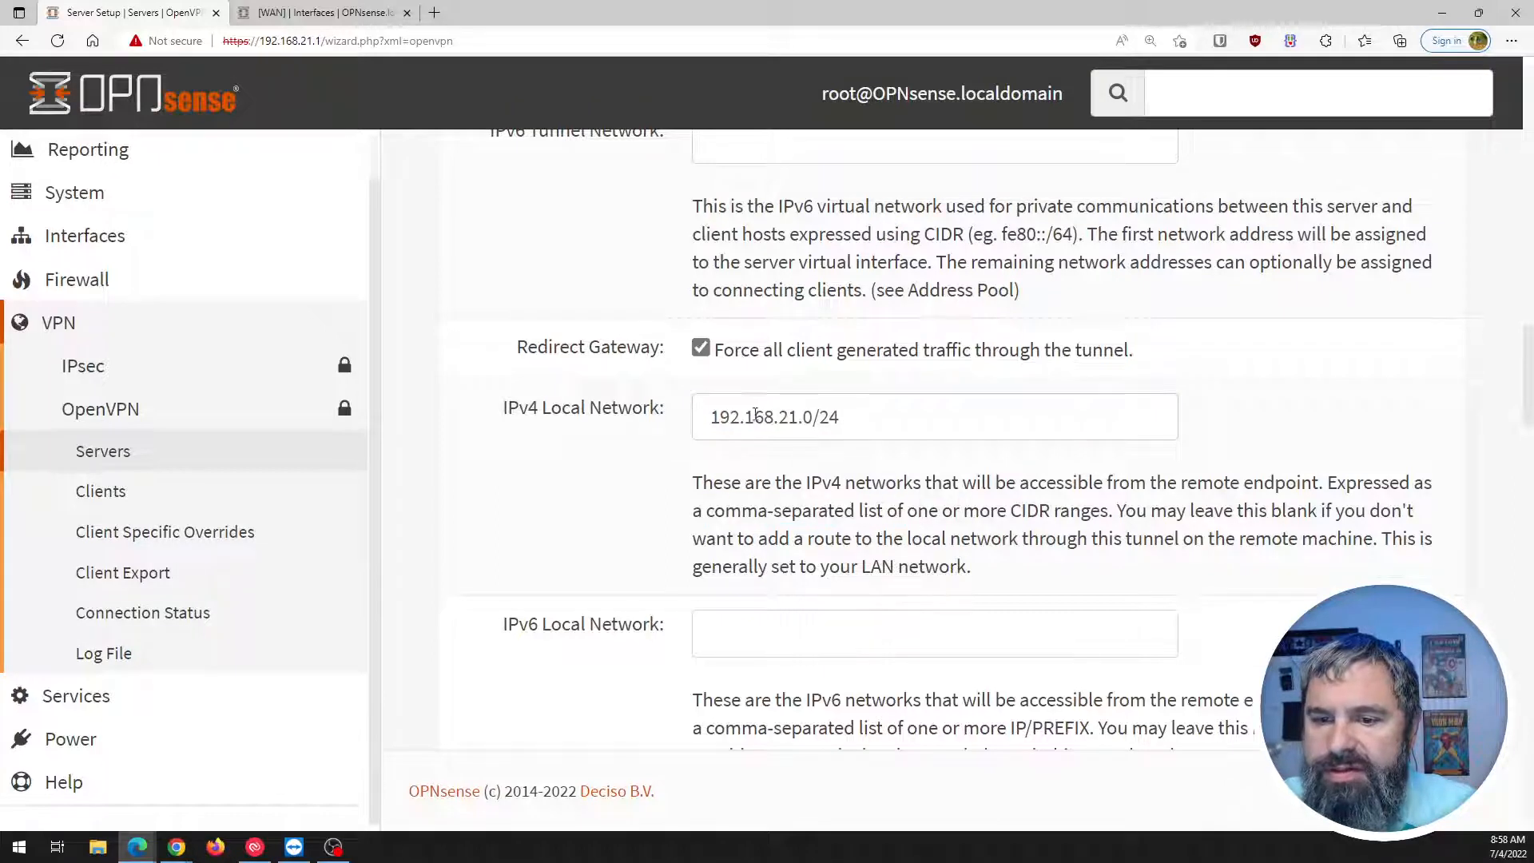
pyautogui.moveTo(710, 416); pyautogui.dragTo(841, 417)
pyautogui.click(807, 502)
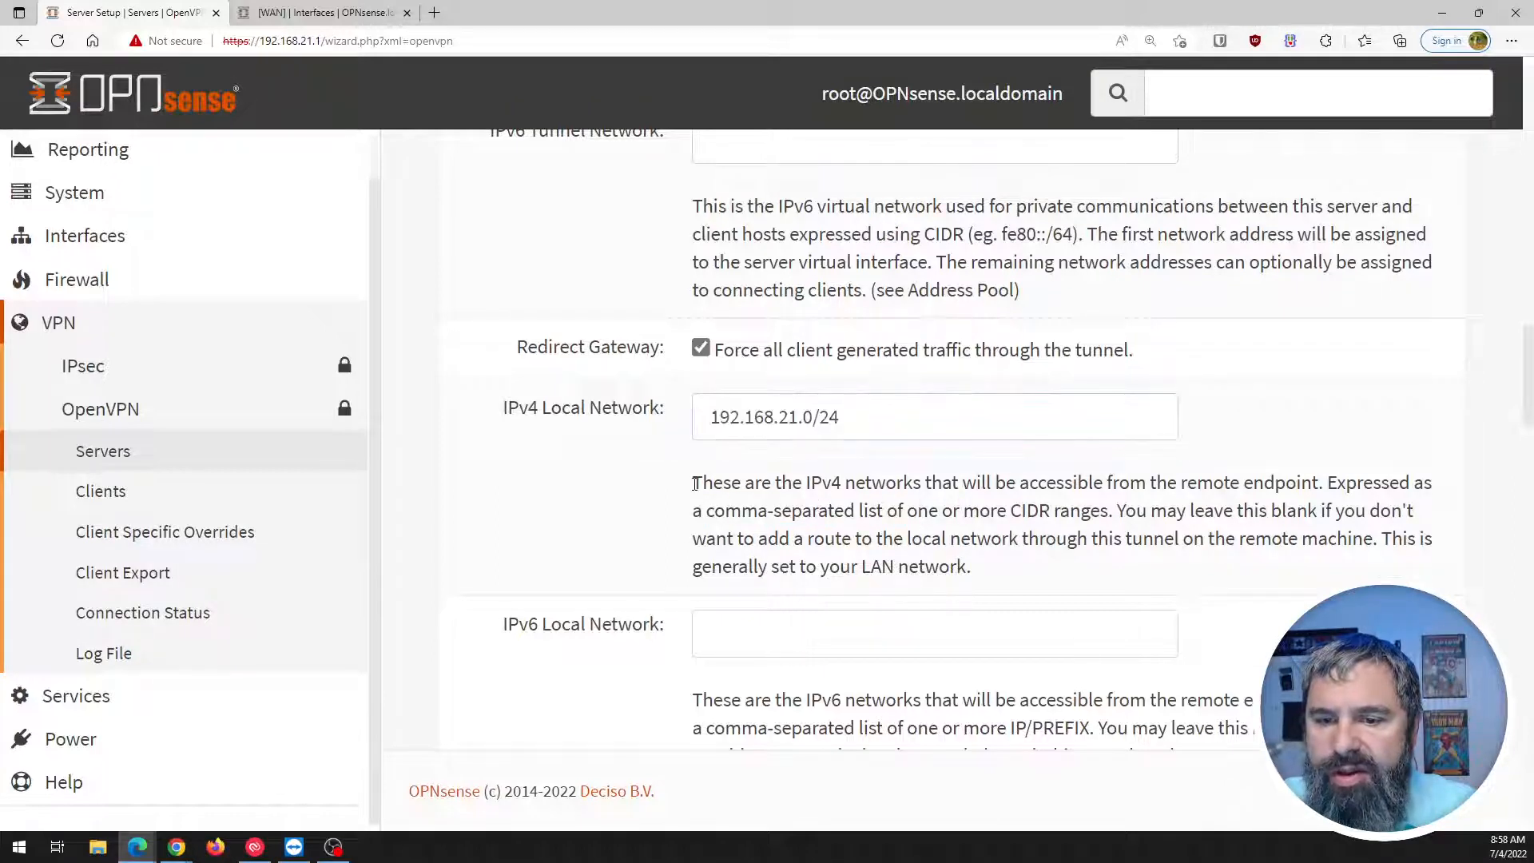
pyautogui.moveTo(695, 484); pyautogui.dragTo(1303, 483)
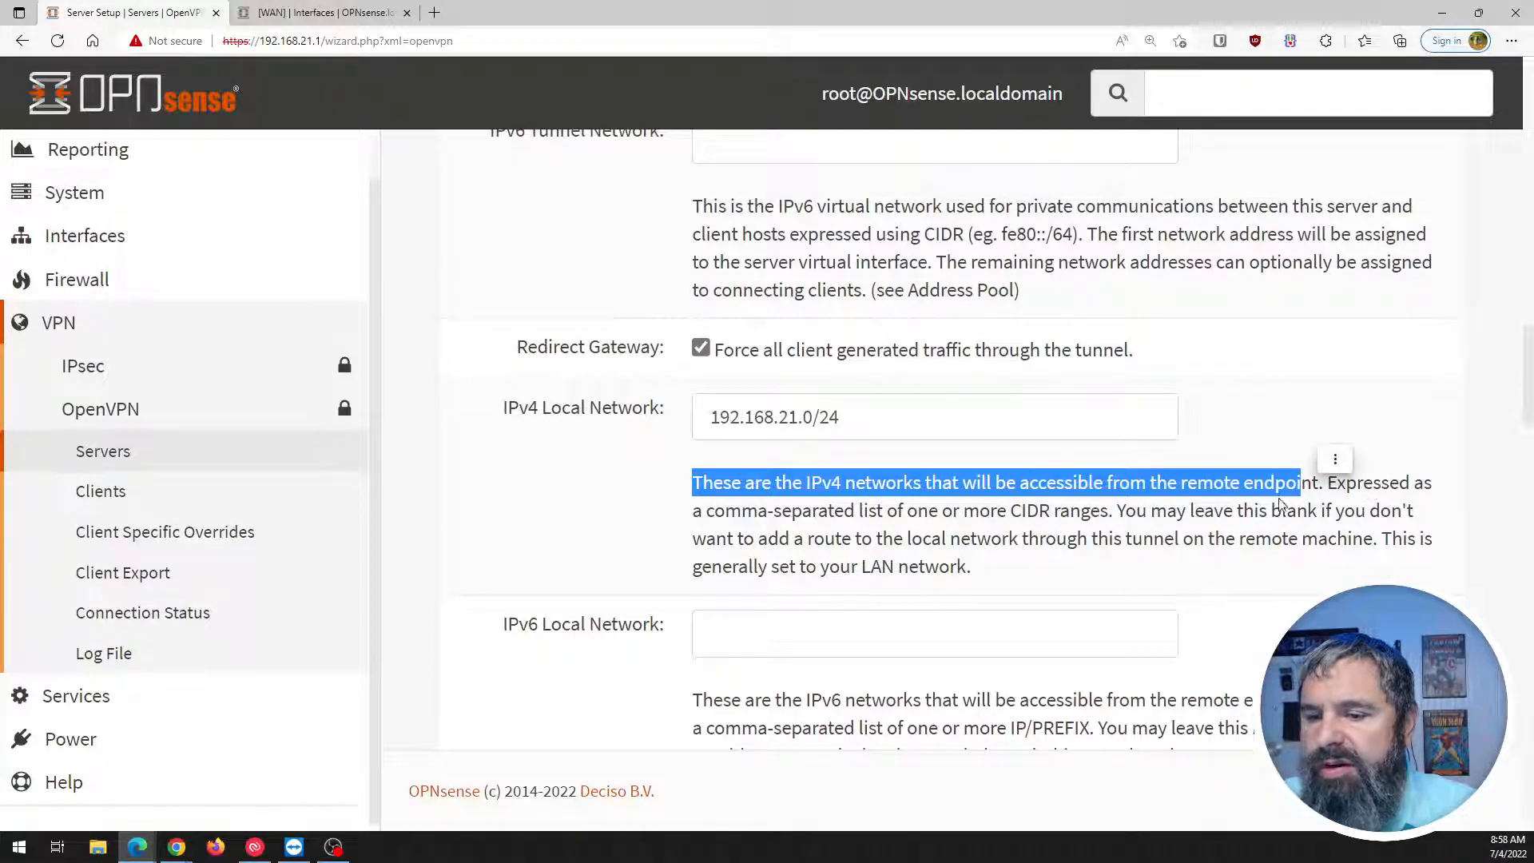
pyautogui.moveTo(706, 511); pyautogui.dragTo(1313, 529)
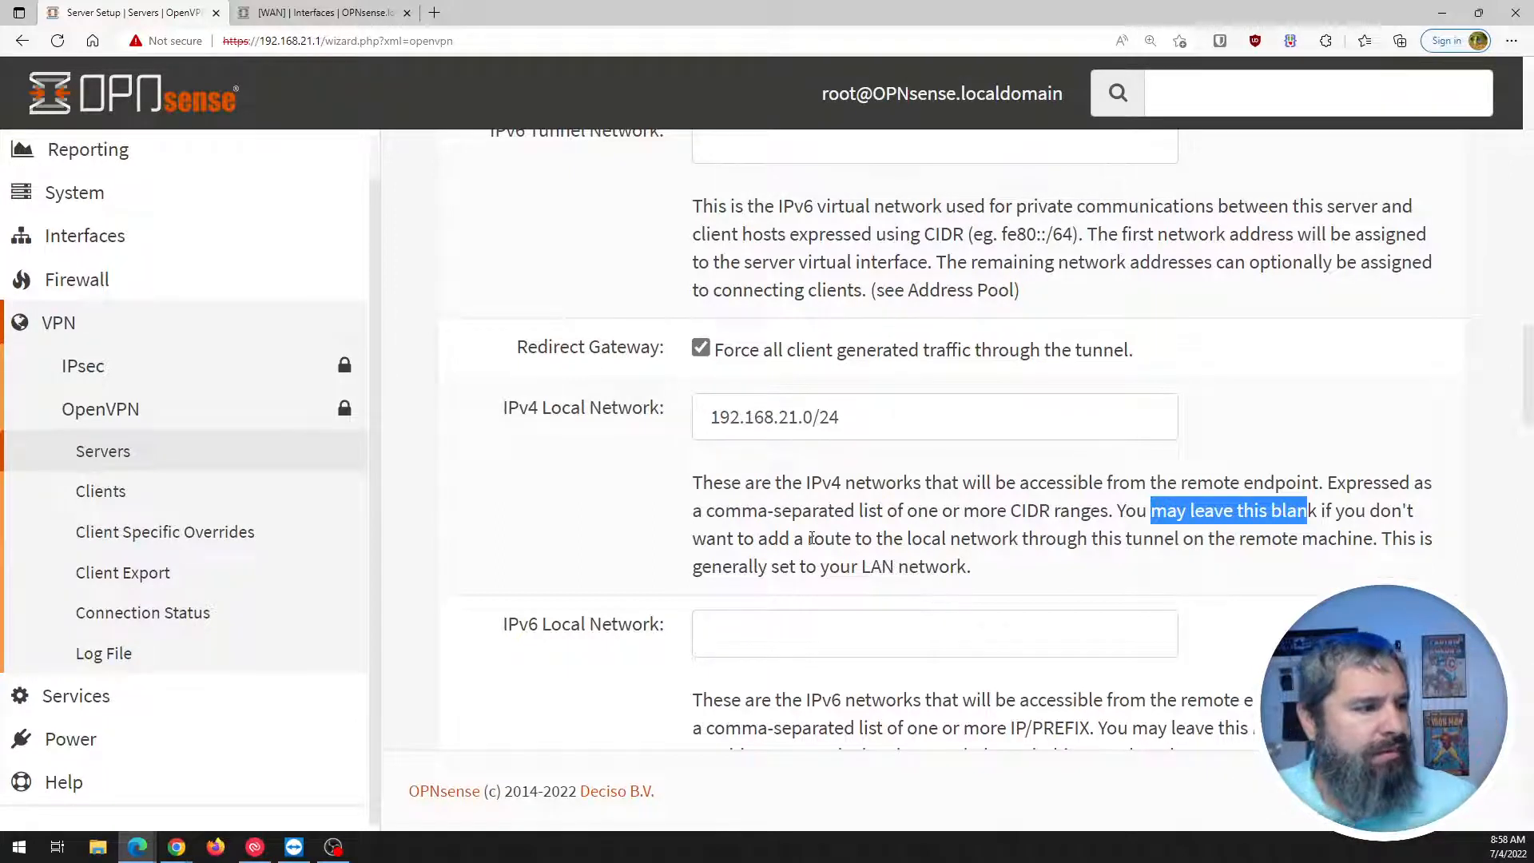
pyautogui.click(891, 414)
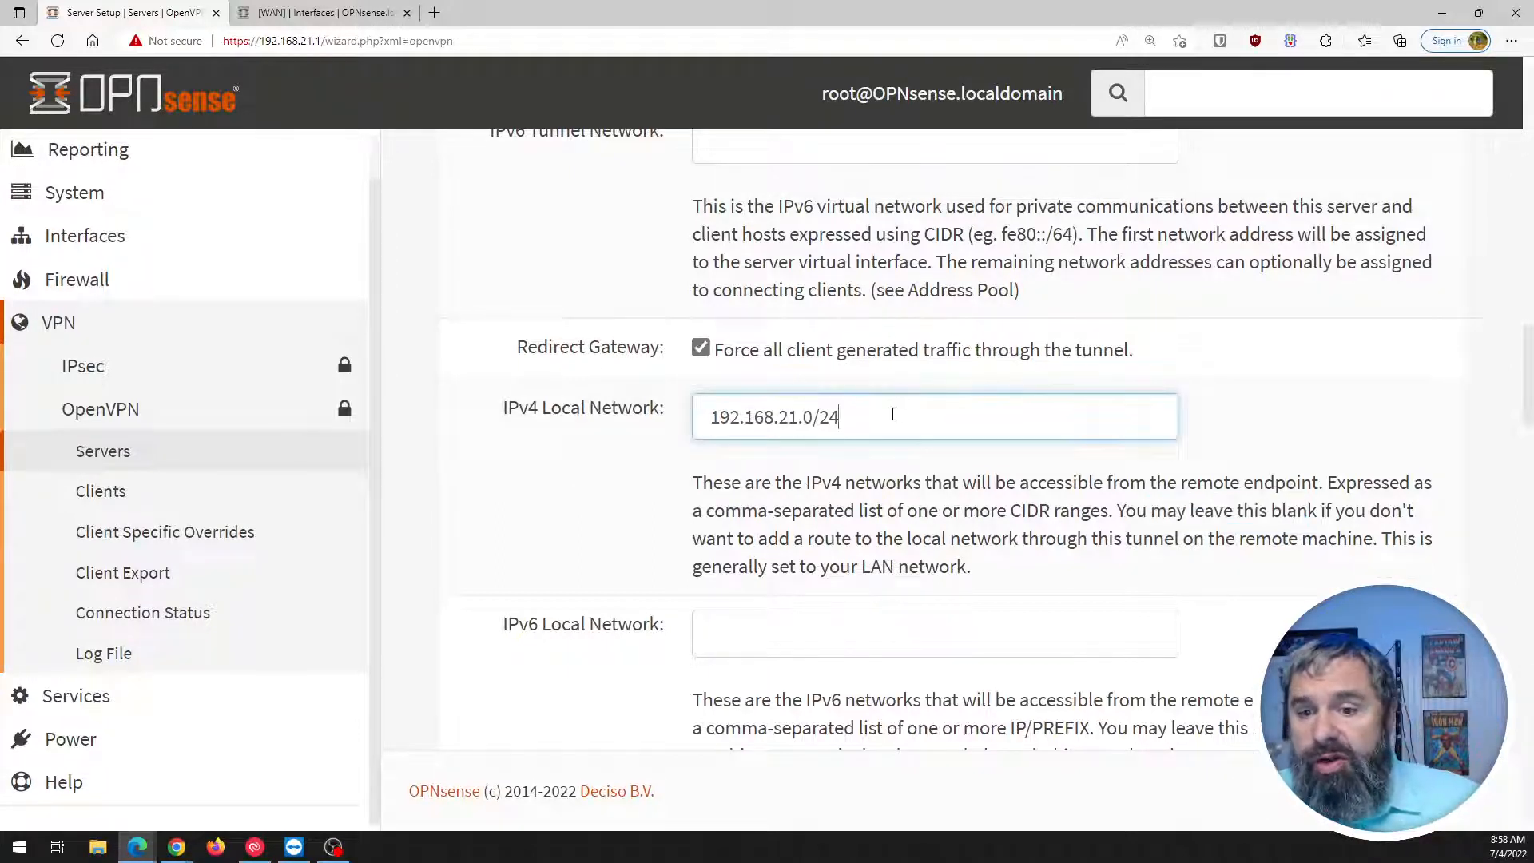
pyautogui.write(', ')
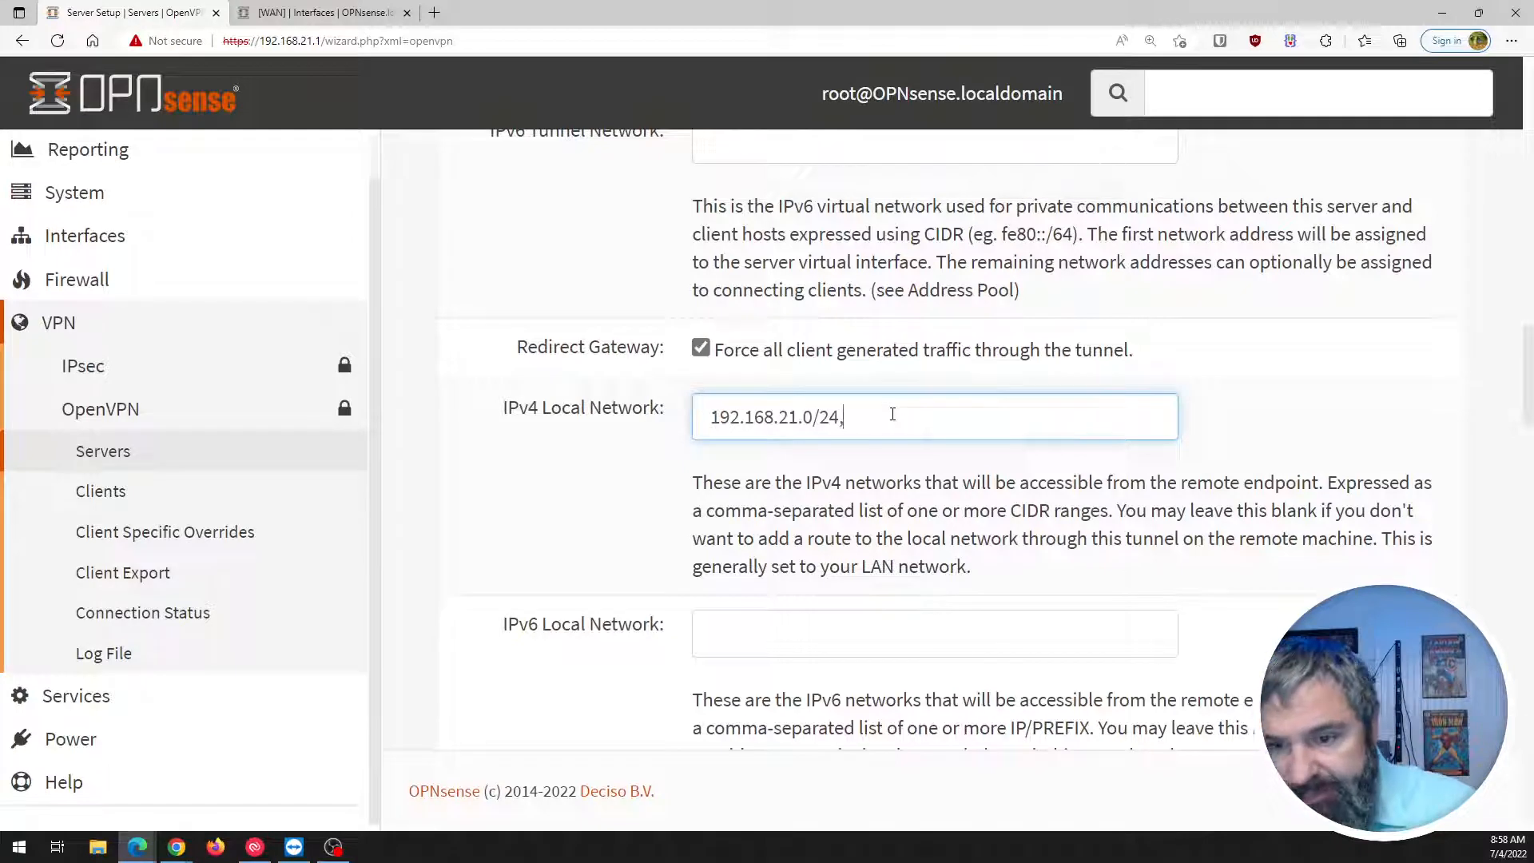
pyautogui.write('192.')
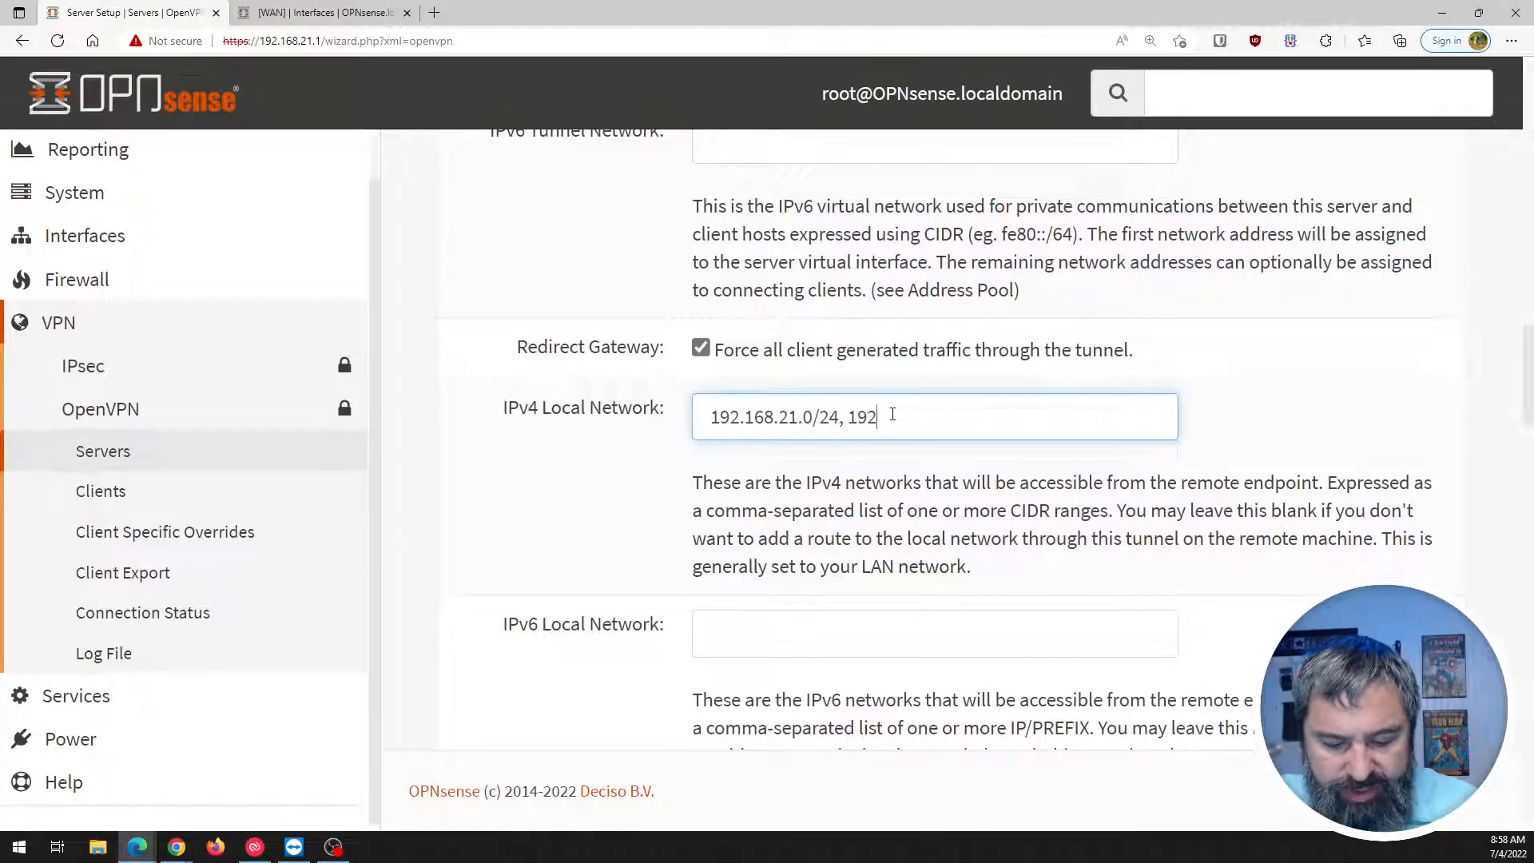
pyautogui.write('1')
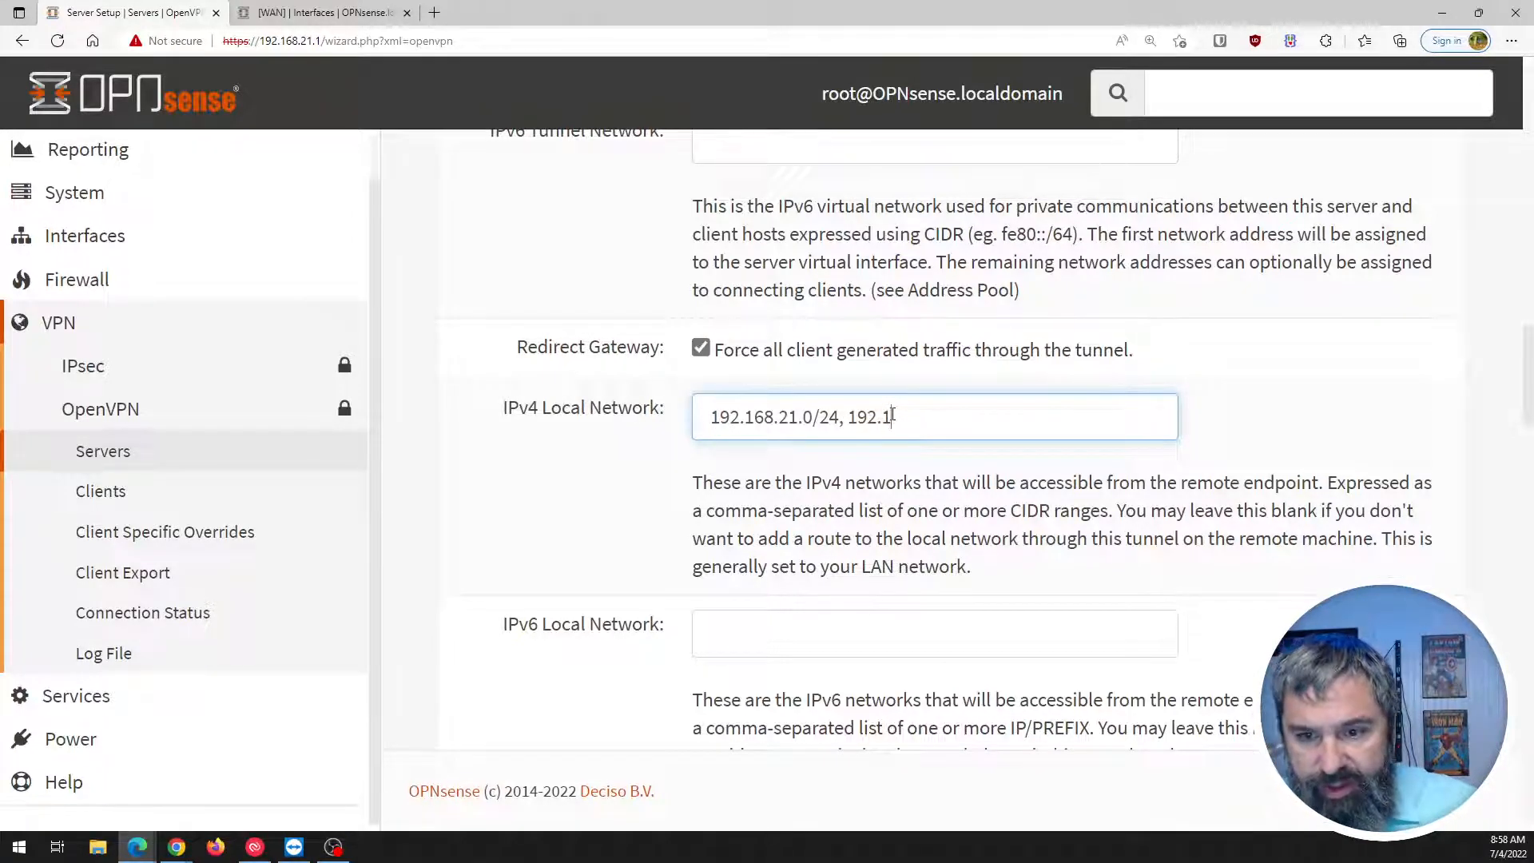
pyautogui.write('68.')
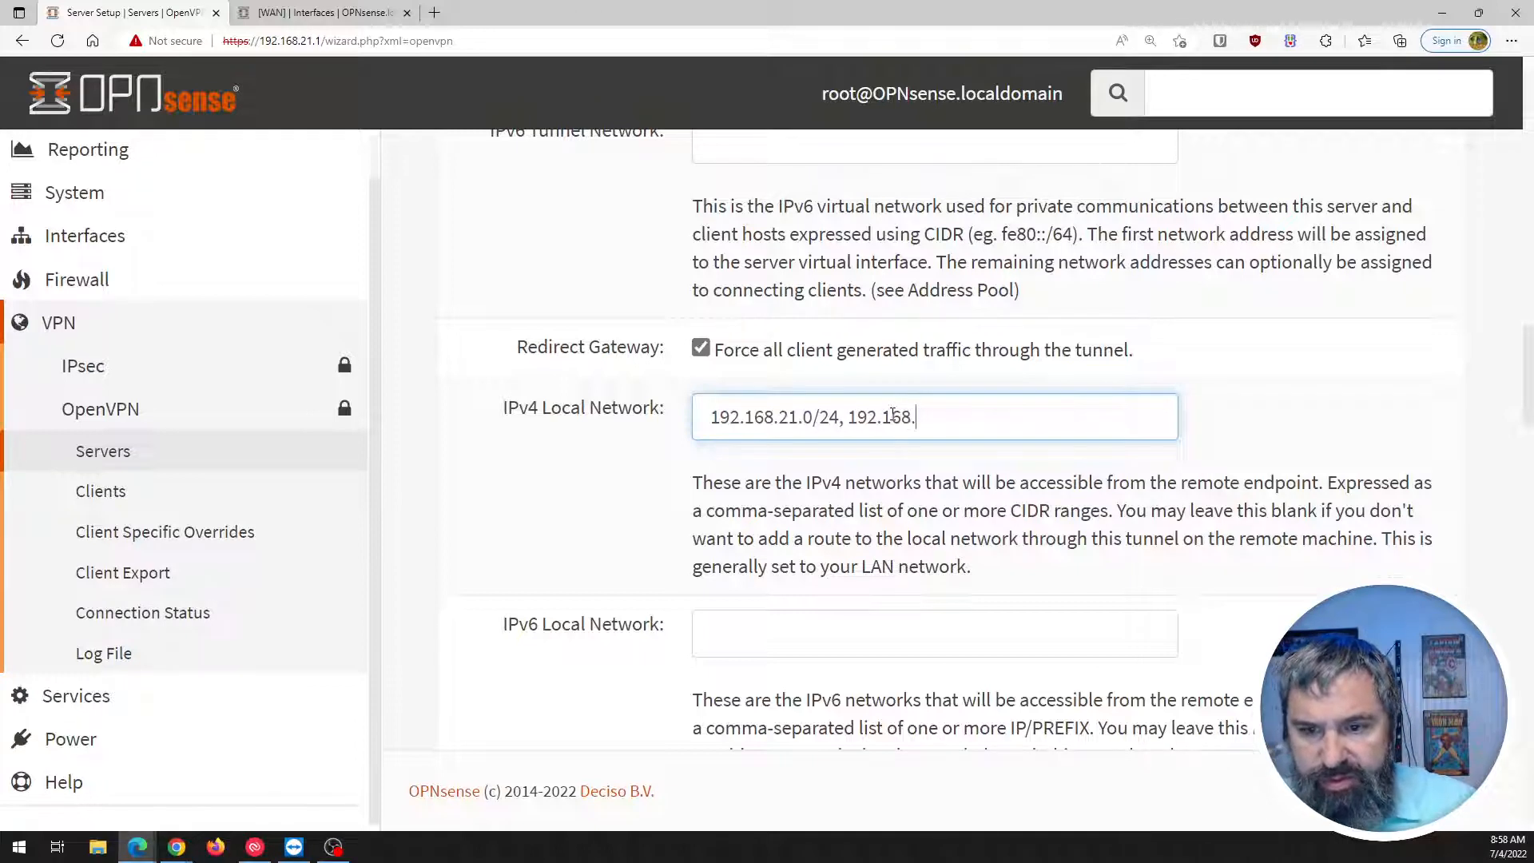
pyautogui.write('22.')
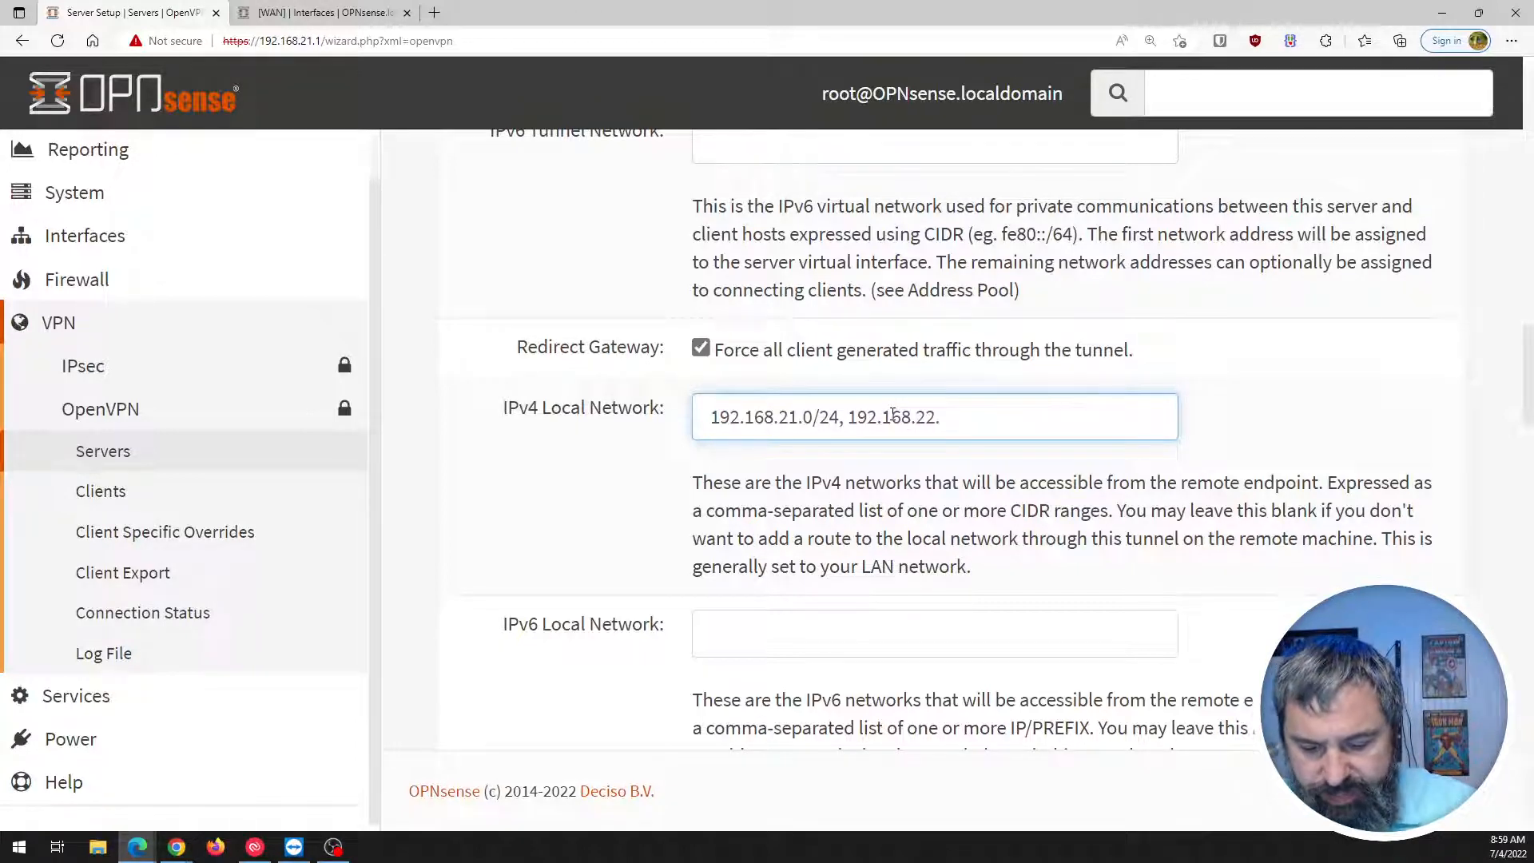
pyautogui.write('0/24')
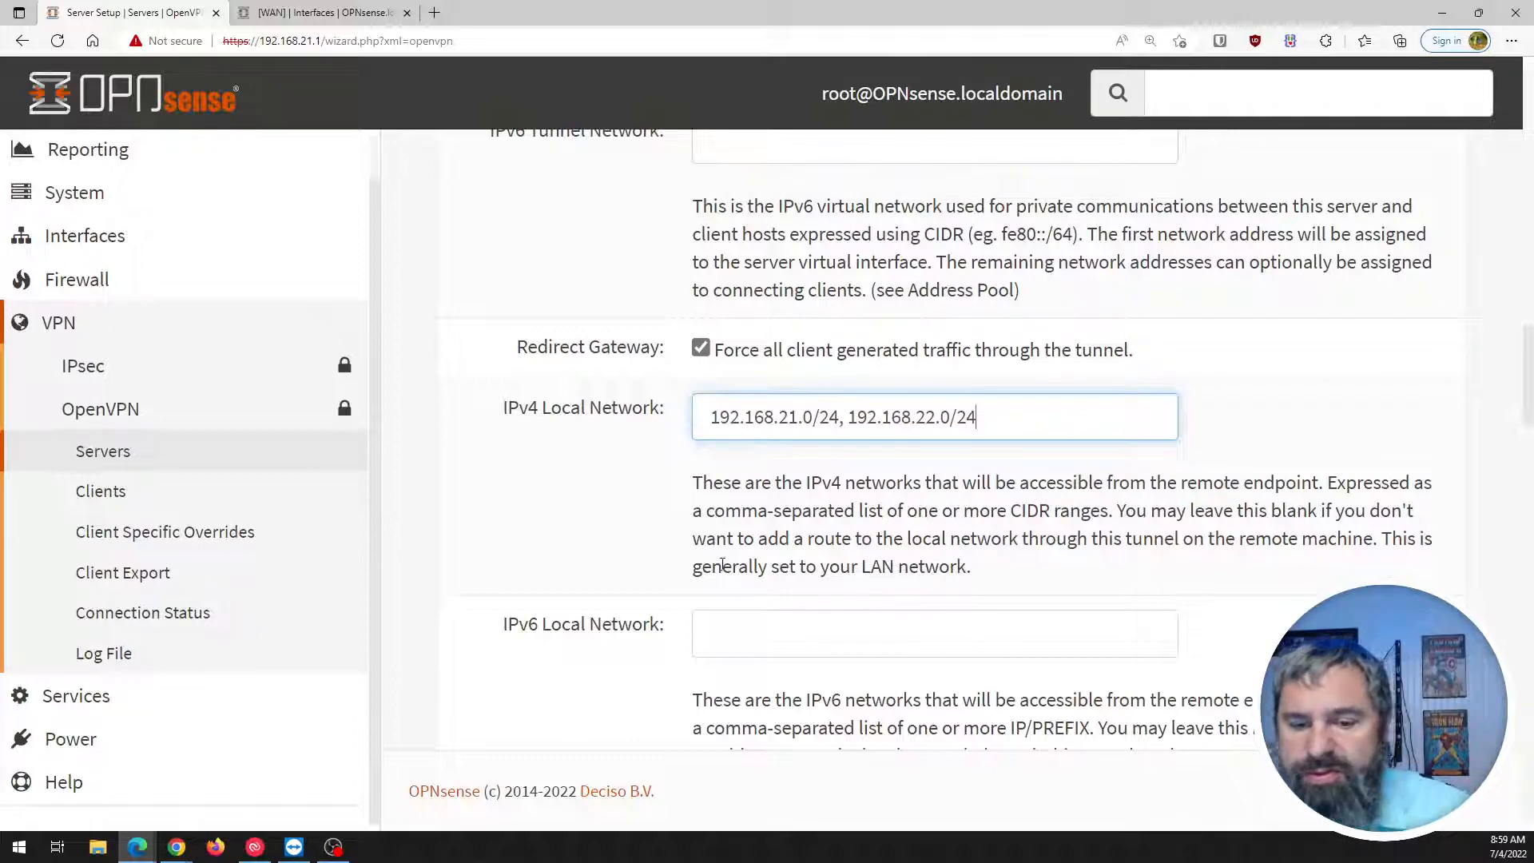
pyautogui.scroll(-3, 723, 564)
pyautogui.scroll(-3, 575, 385)
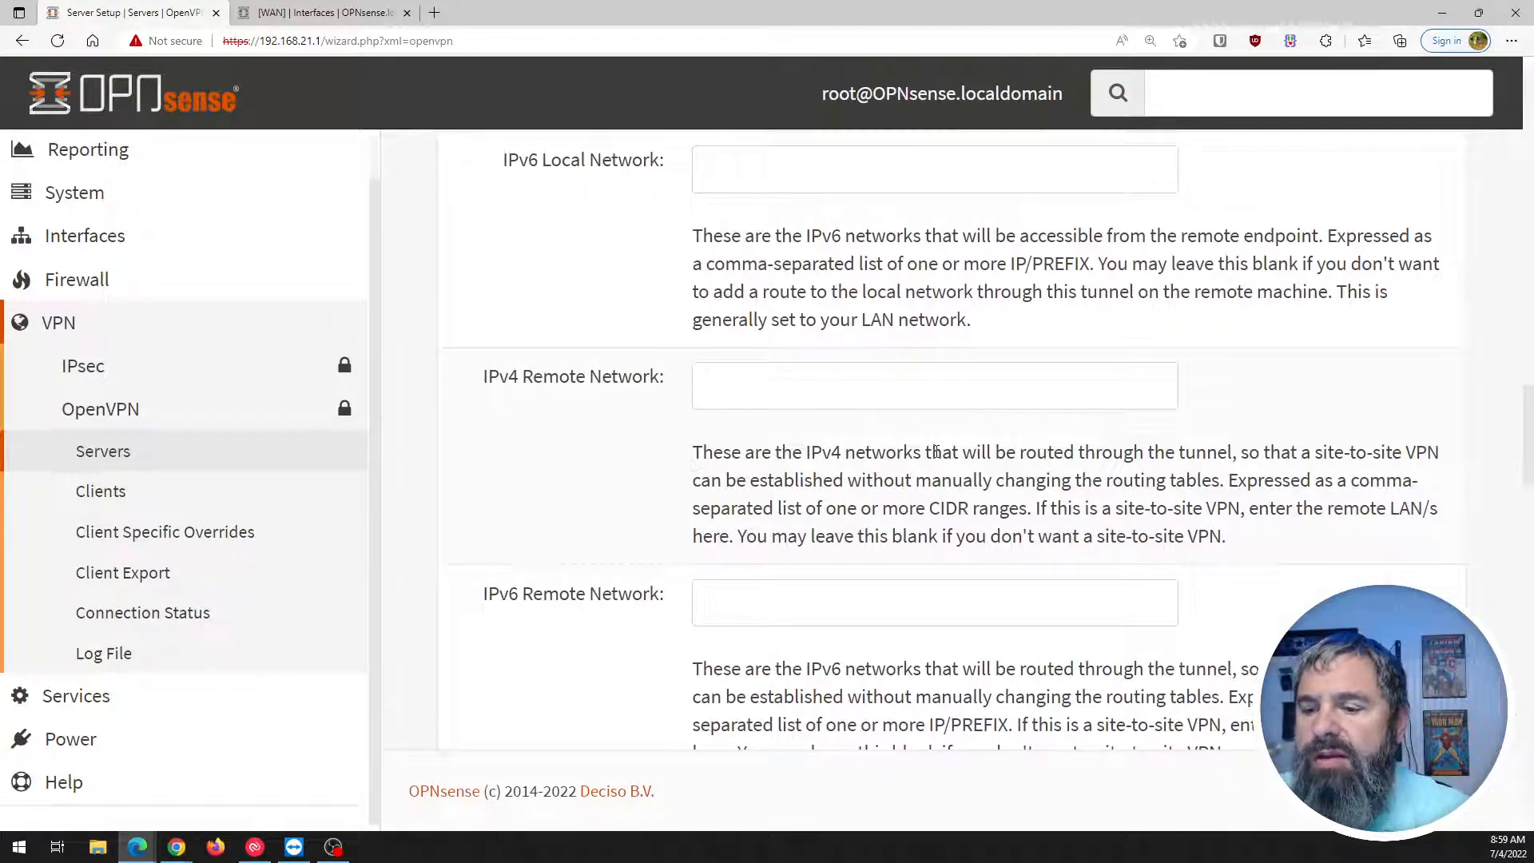
pyautogui.tripleClick(499, 374)
pyautogui.moveTo(694, 427); pyautogui.dragTo(1290, 533)
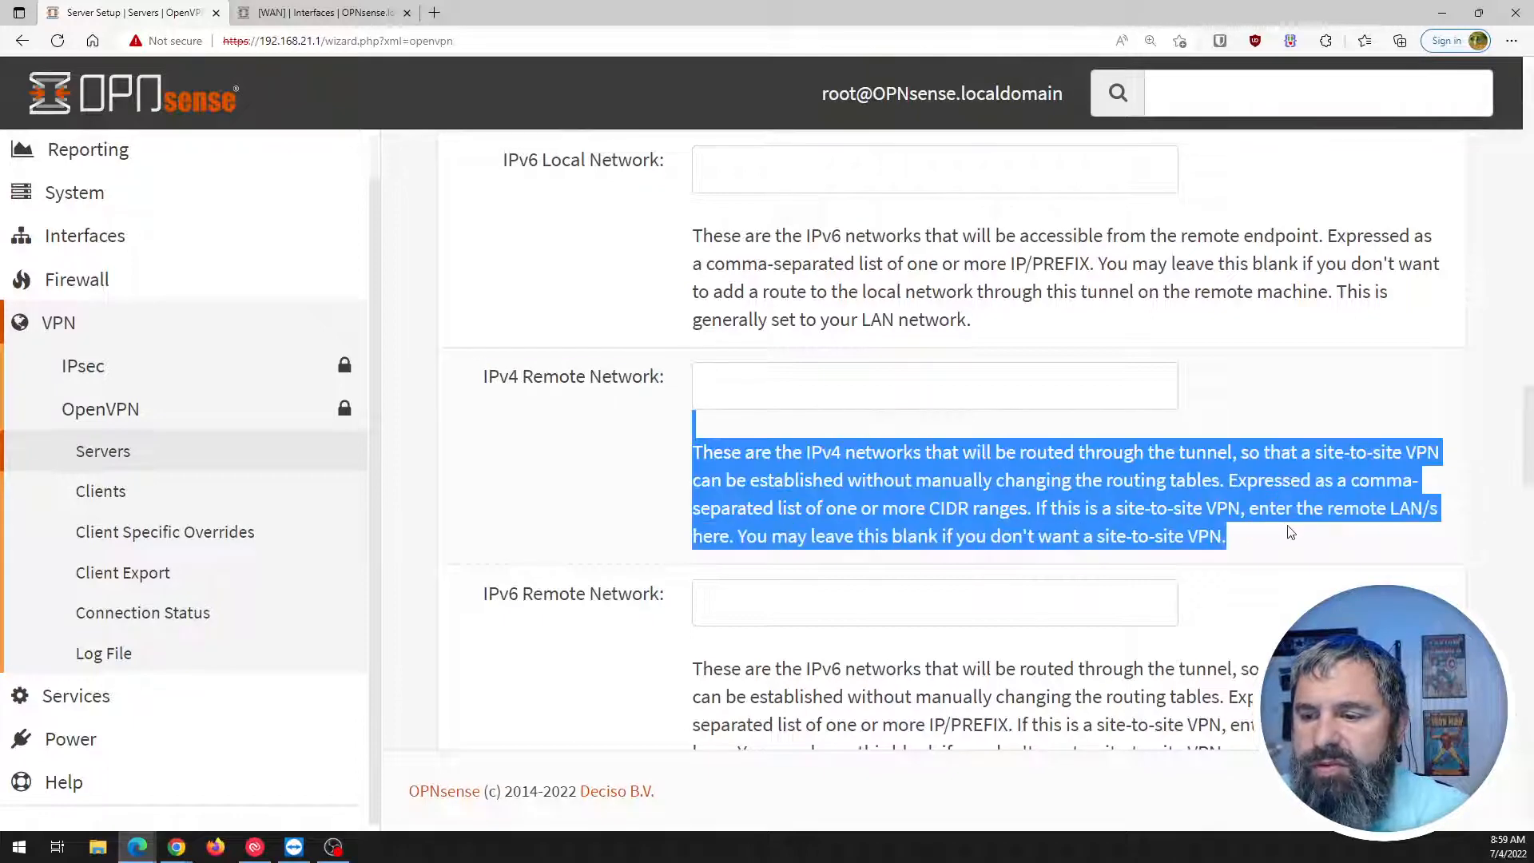
pyautogui.click(991, 496)
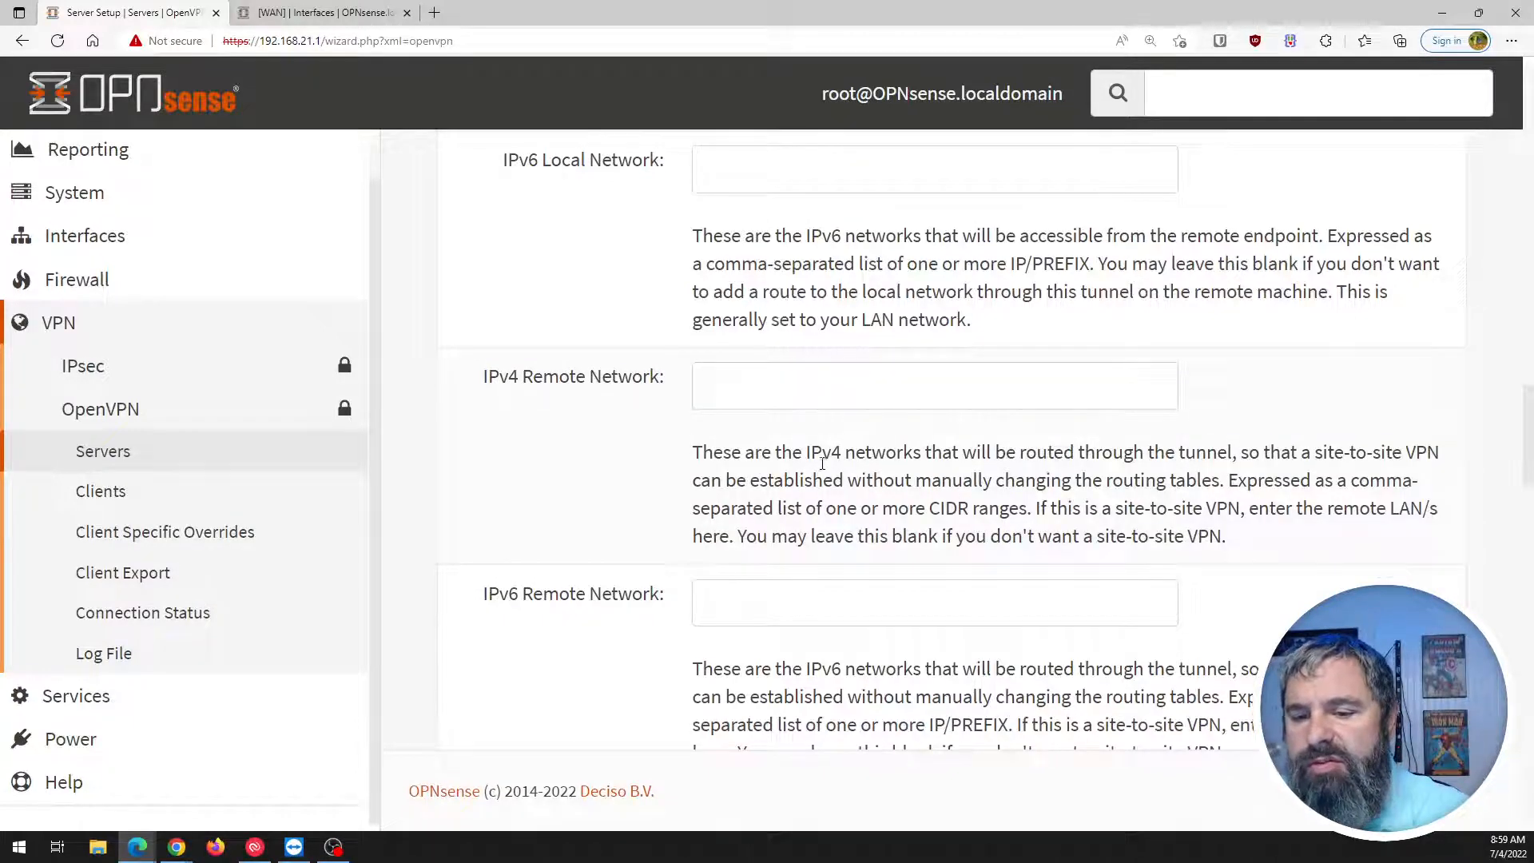
pyautogui.moveTo(747, 542); pyautogui.dragTo(1244, 544)
pyautogui.scroll(-3, 637, 457)
pyautogui.click(676, 476)
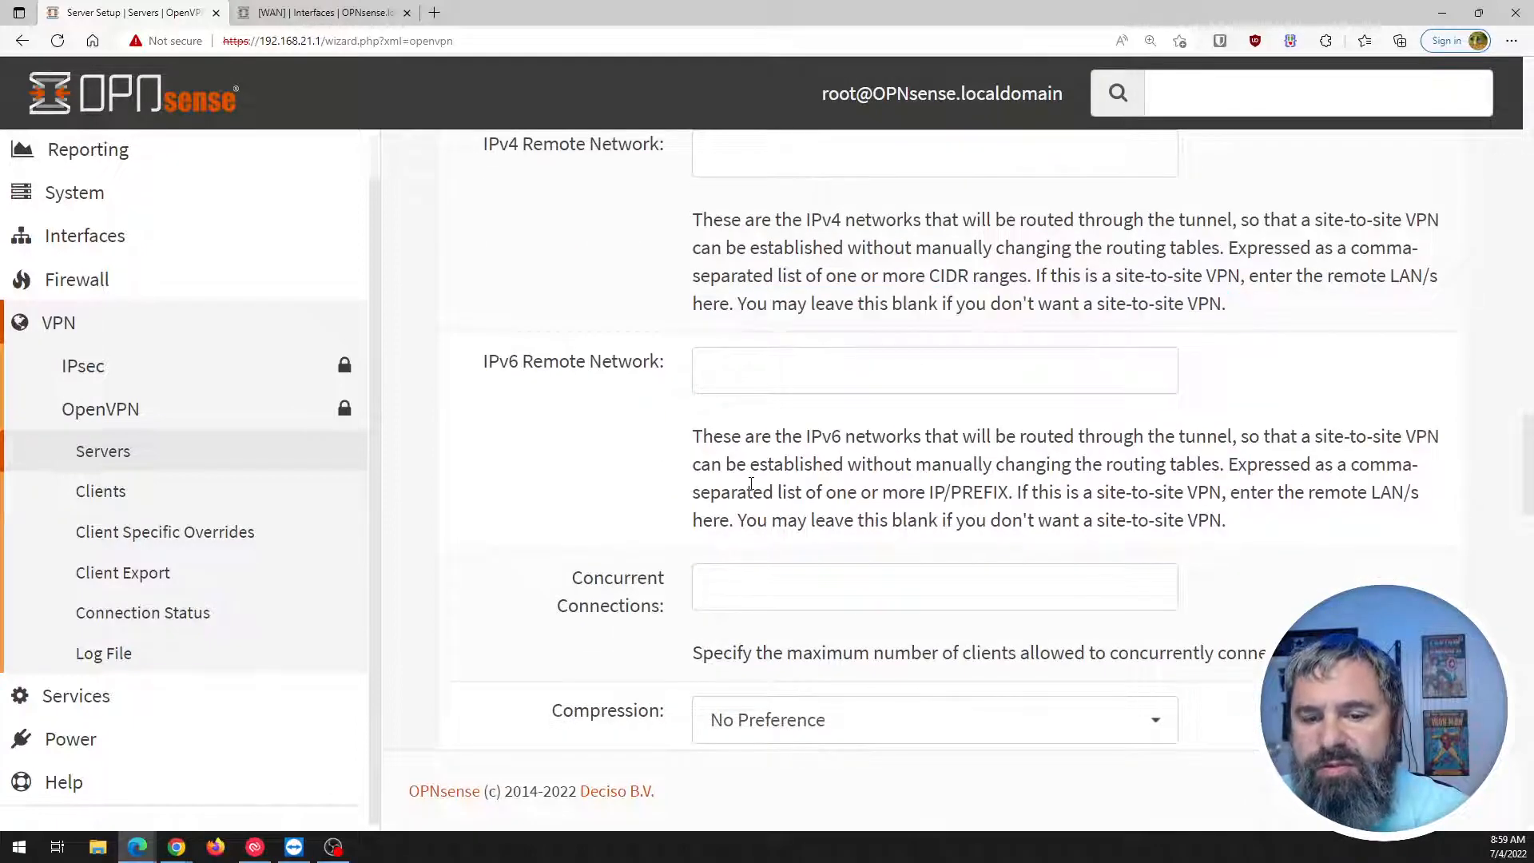
pyautogui.scroll(-3, 675, 475)
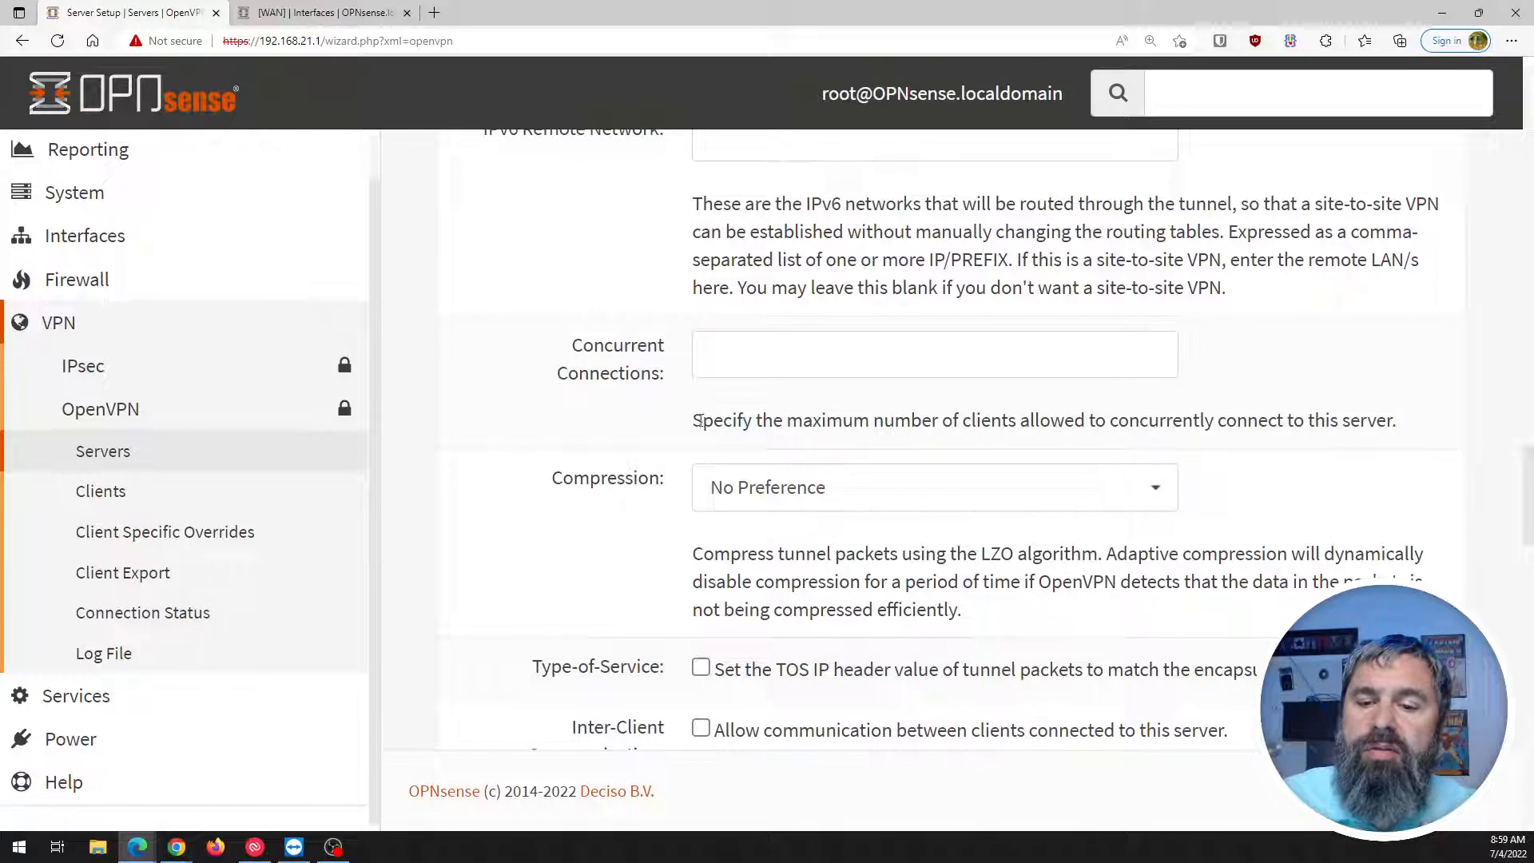
pyautogui.moveTo(702, 423); pyautogui.dragTo(1376, 420)
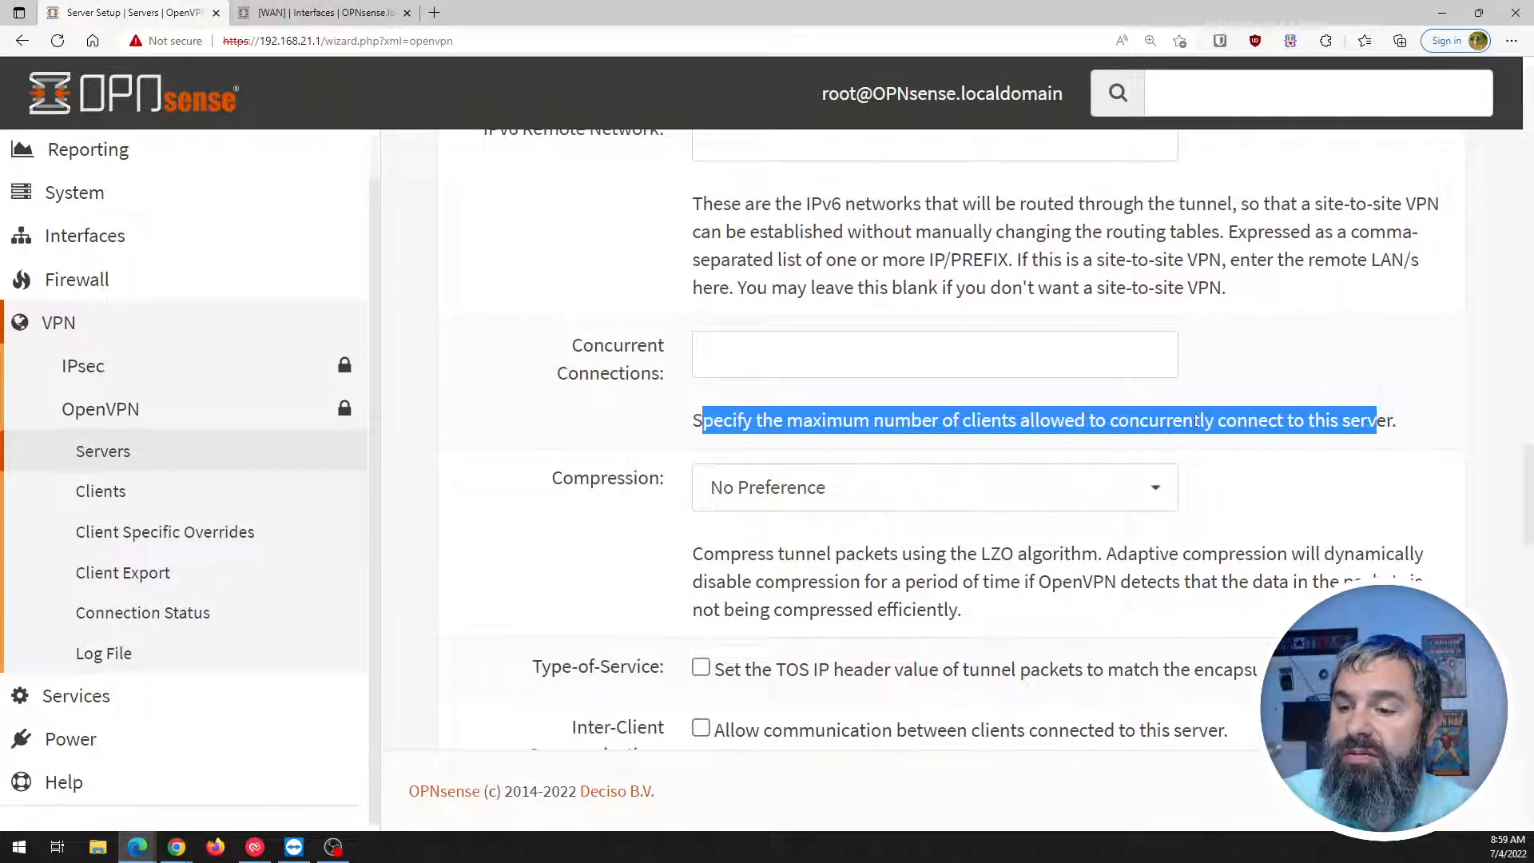
pyautogui.click(749, 359)
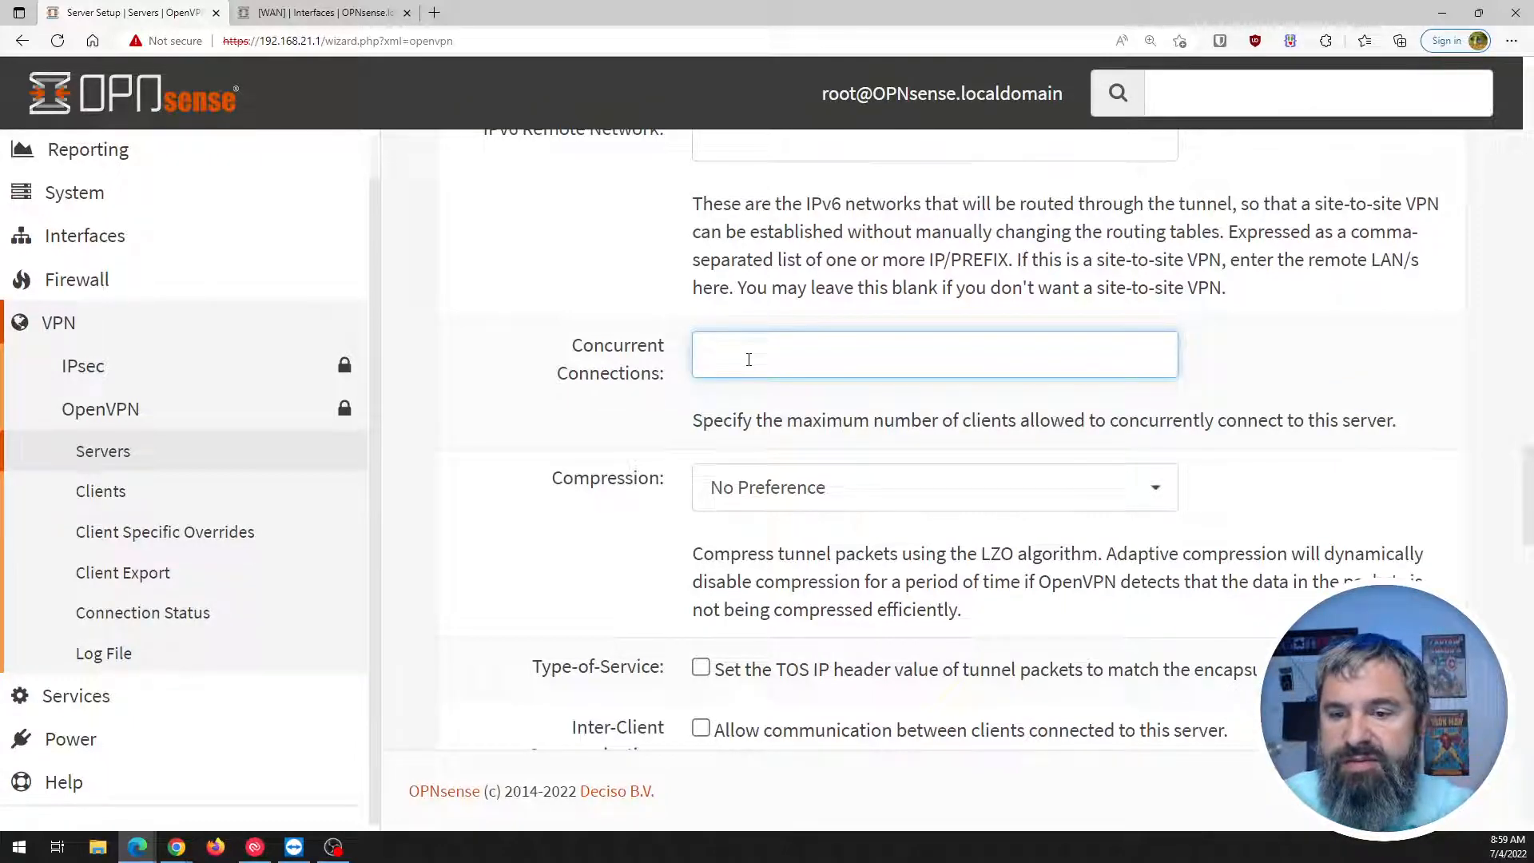
pyautogui.scroll(-1, 749, 360)
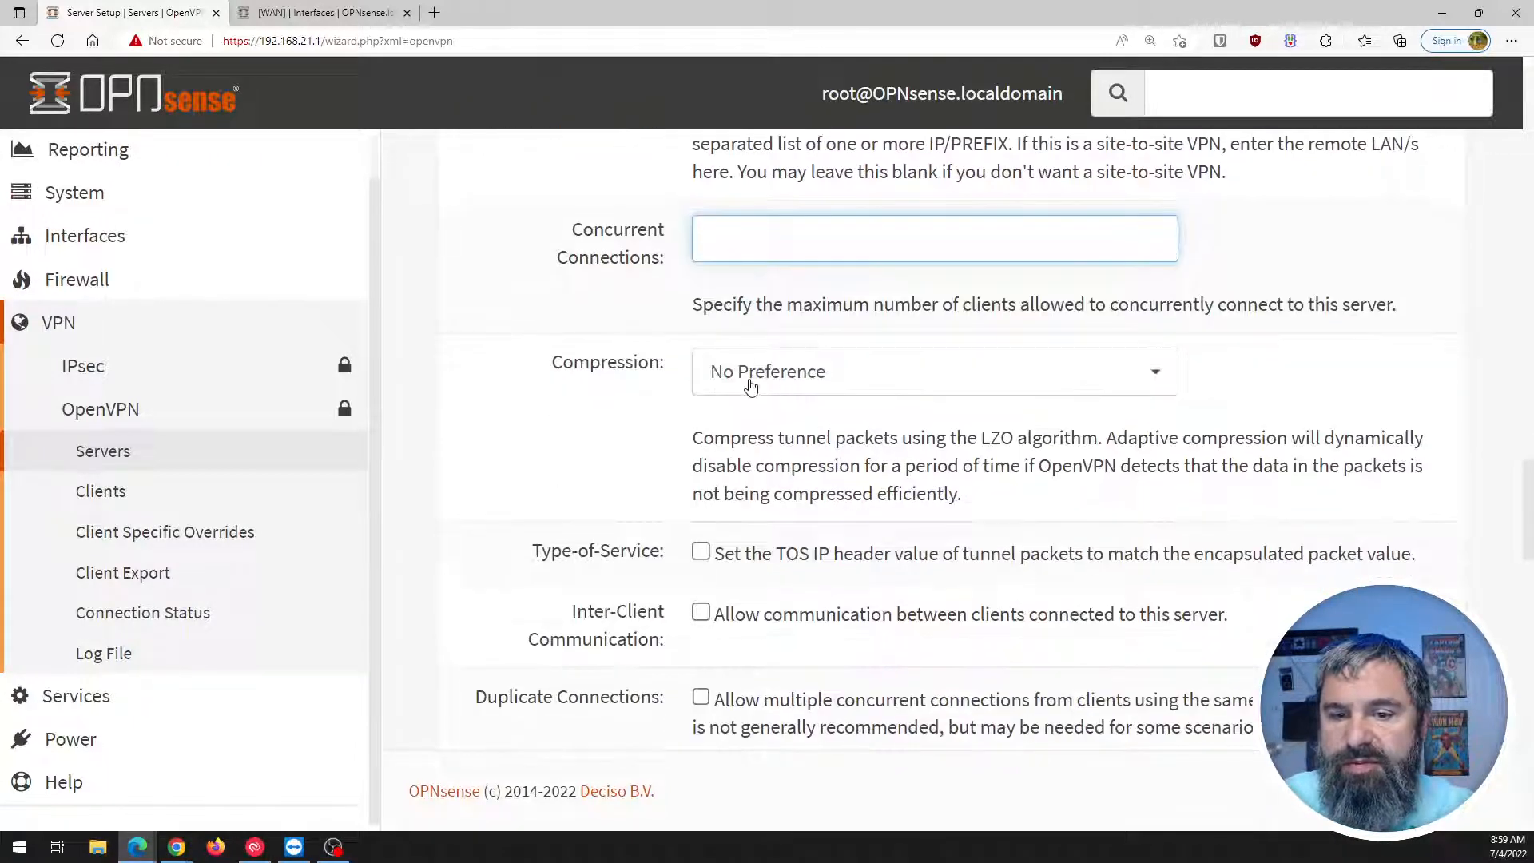
pyautogui.click(751, 386)
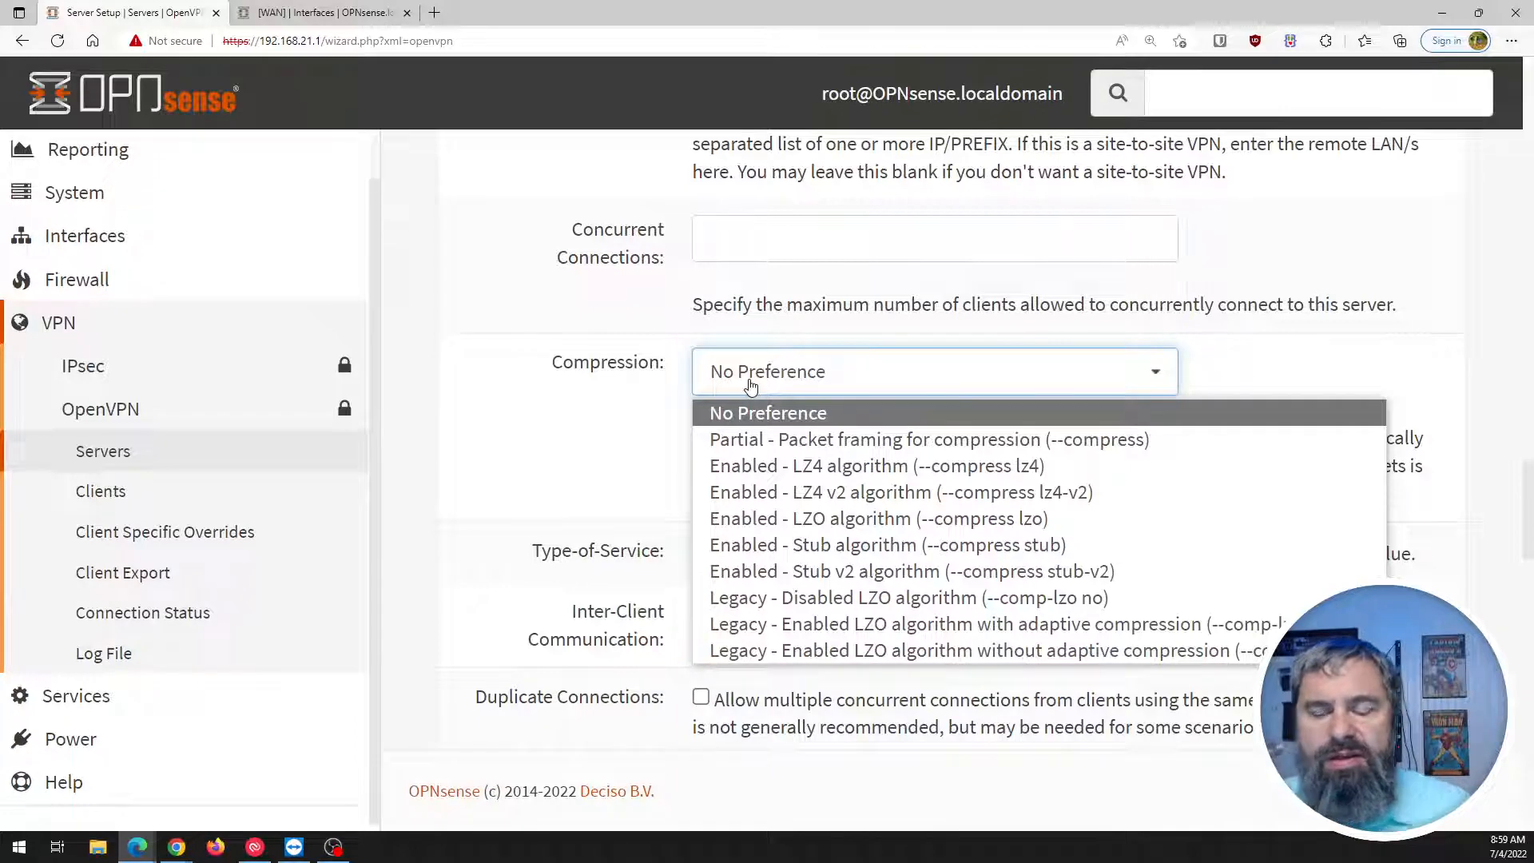
pyautogui.click(629, 380)
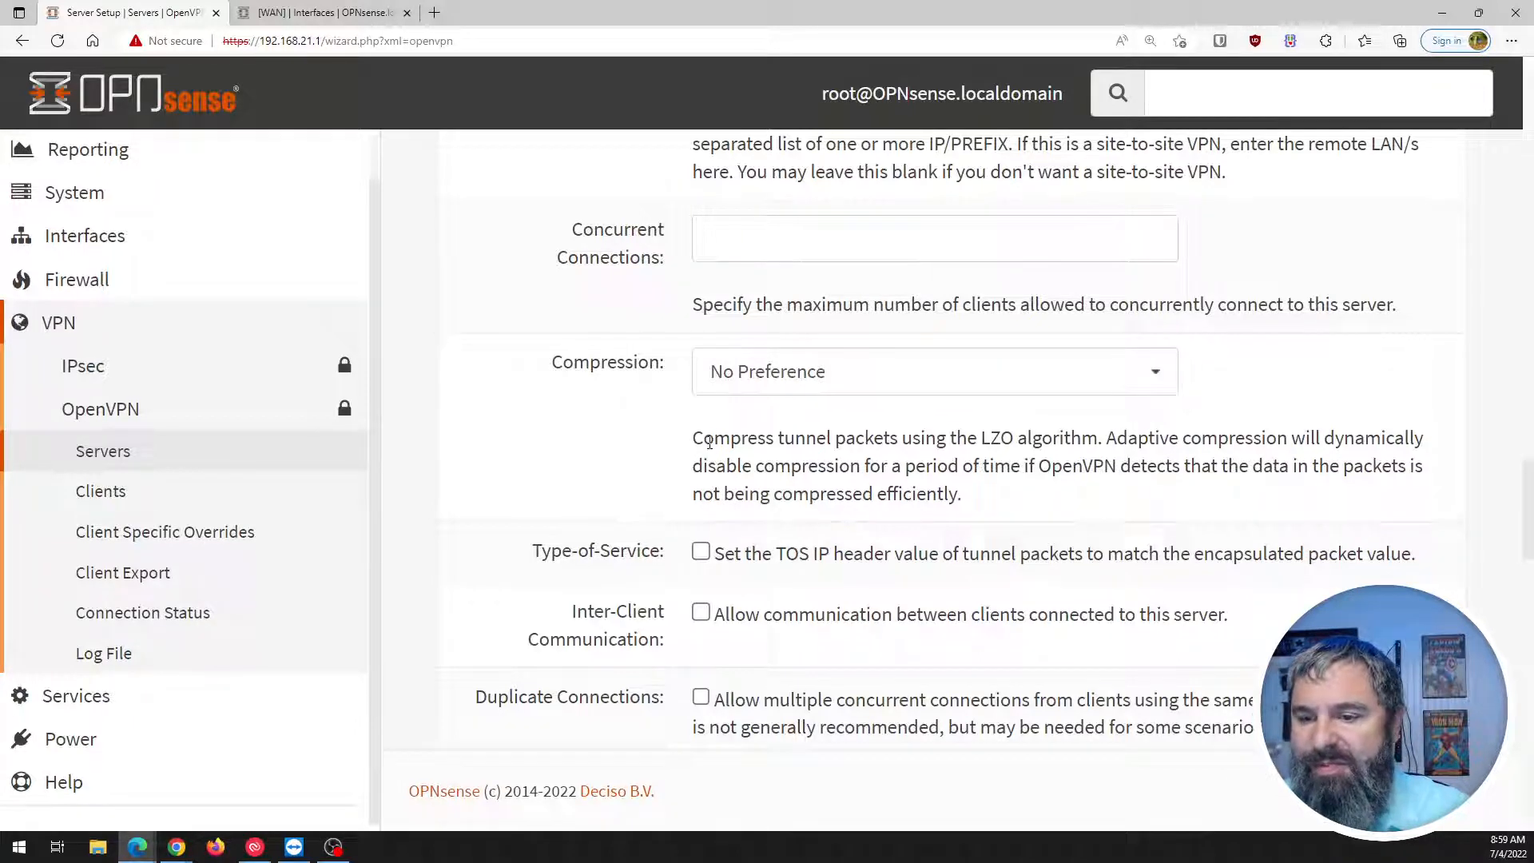
pyautogui.moveTo(710, 442); pyautogui.dragTo(983, 467)
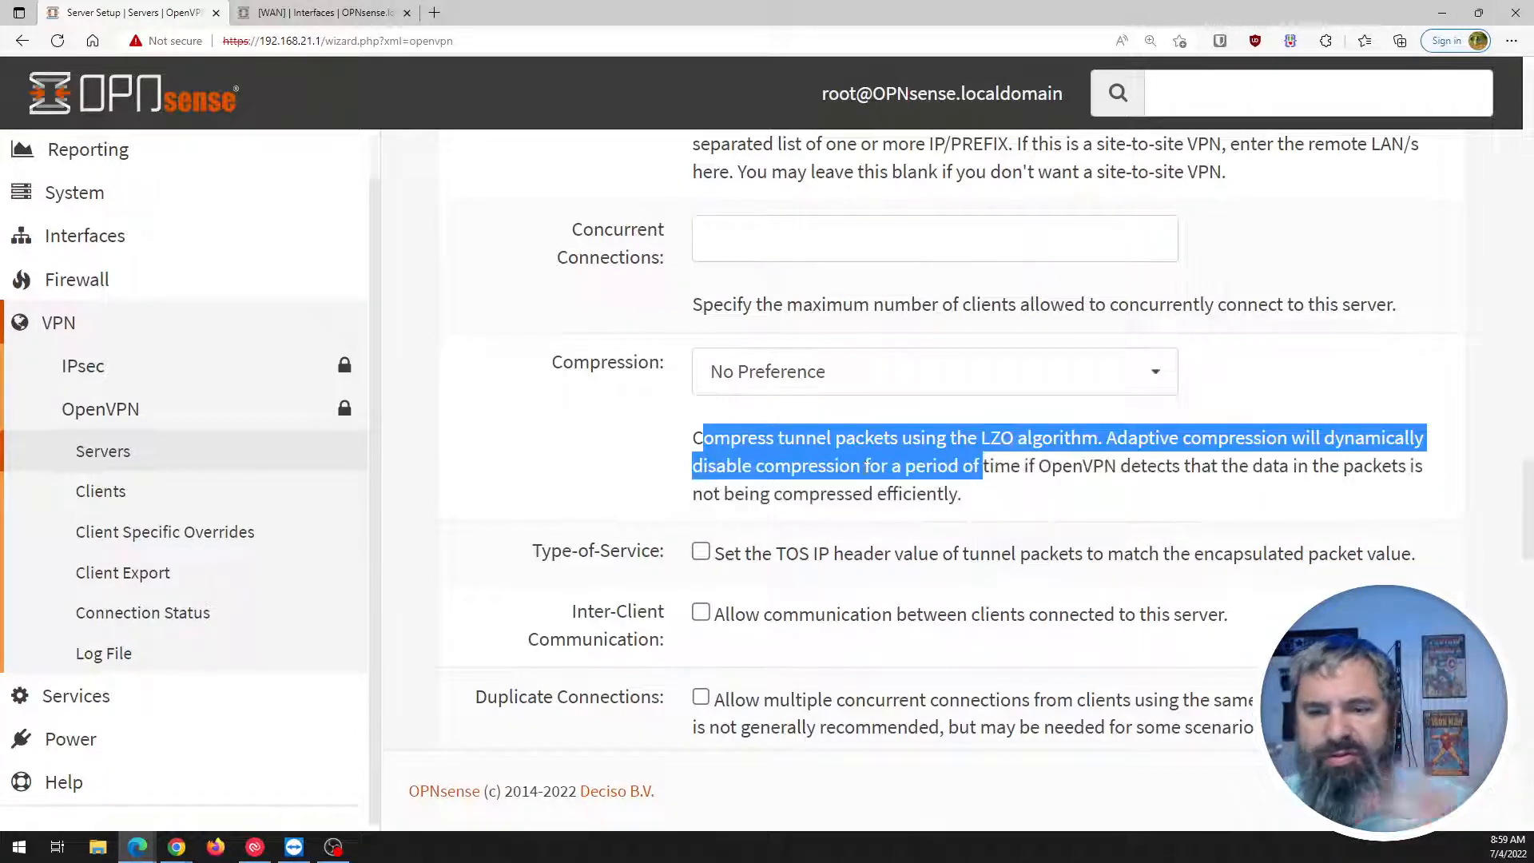
pyautogui.click(714, 440)
pyautogui.scroll(-1, 700, 441)
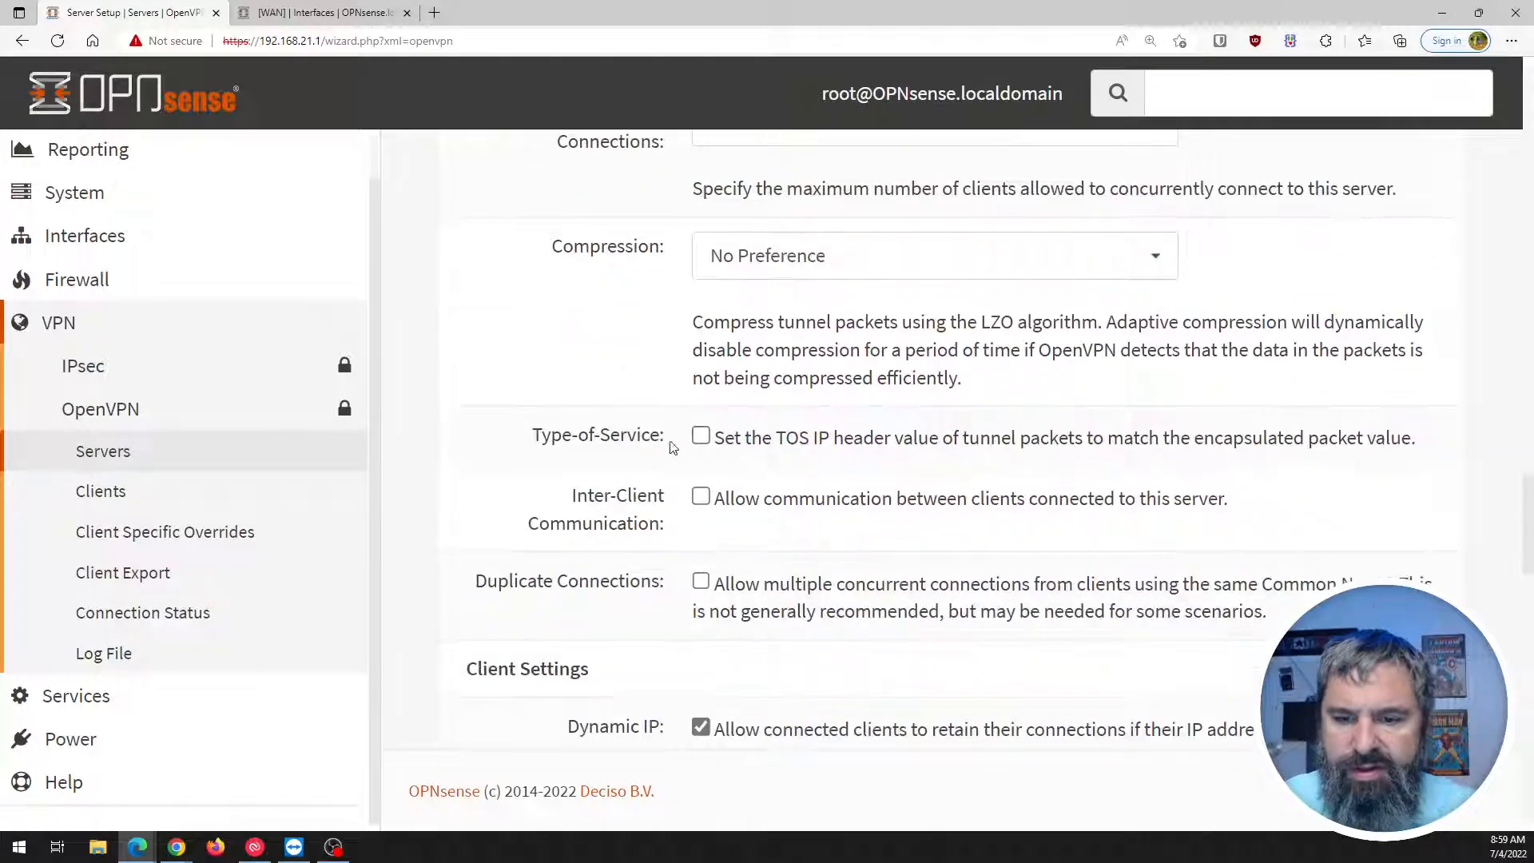
pyautogui.scroll(-2, 700, 431)
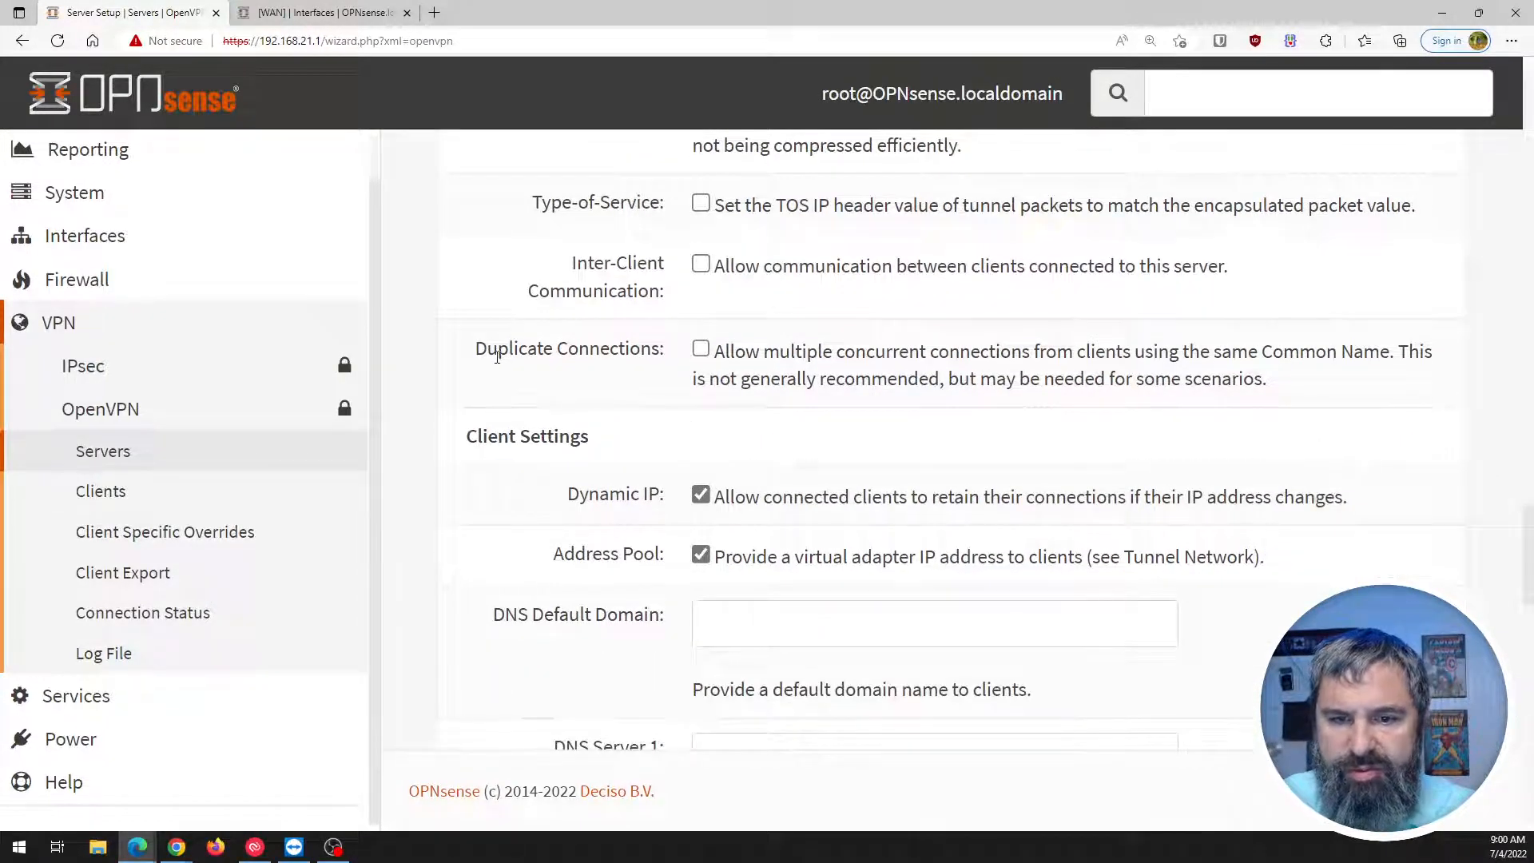
pyautogui.moveTo(487, 349); pyautogui.dragTo(1203, 350)
pyautogui.click(781, 369)
pyautogui.click(1229, 348)
pyautogui.moveTo(1324, 352); pyautogui.dragTo(1340, 352)
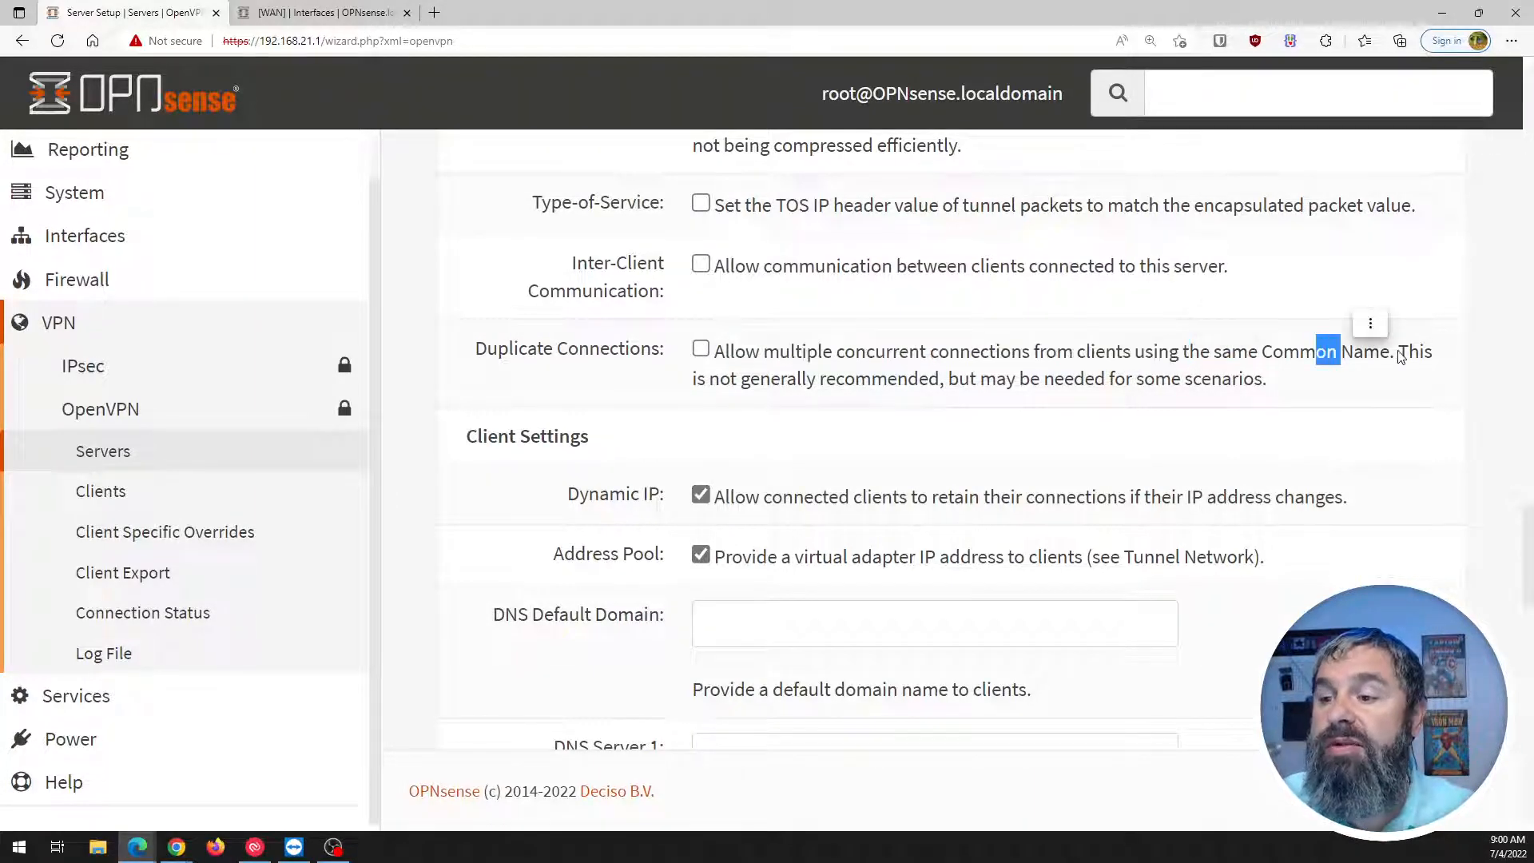
pyautogui.moveTo(720, 378); pyautogui.dragTo(1164, 382)
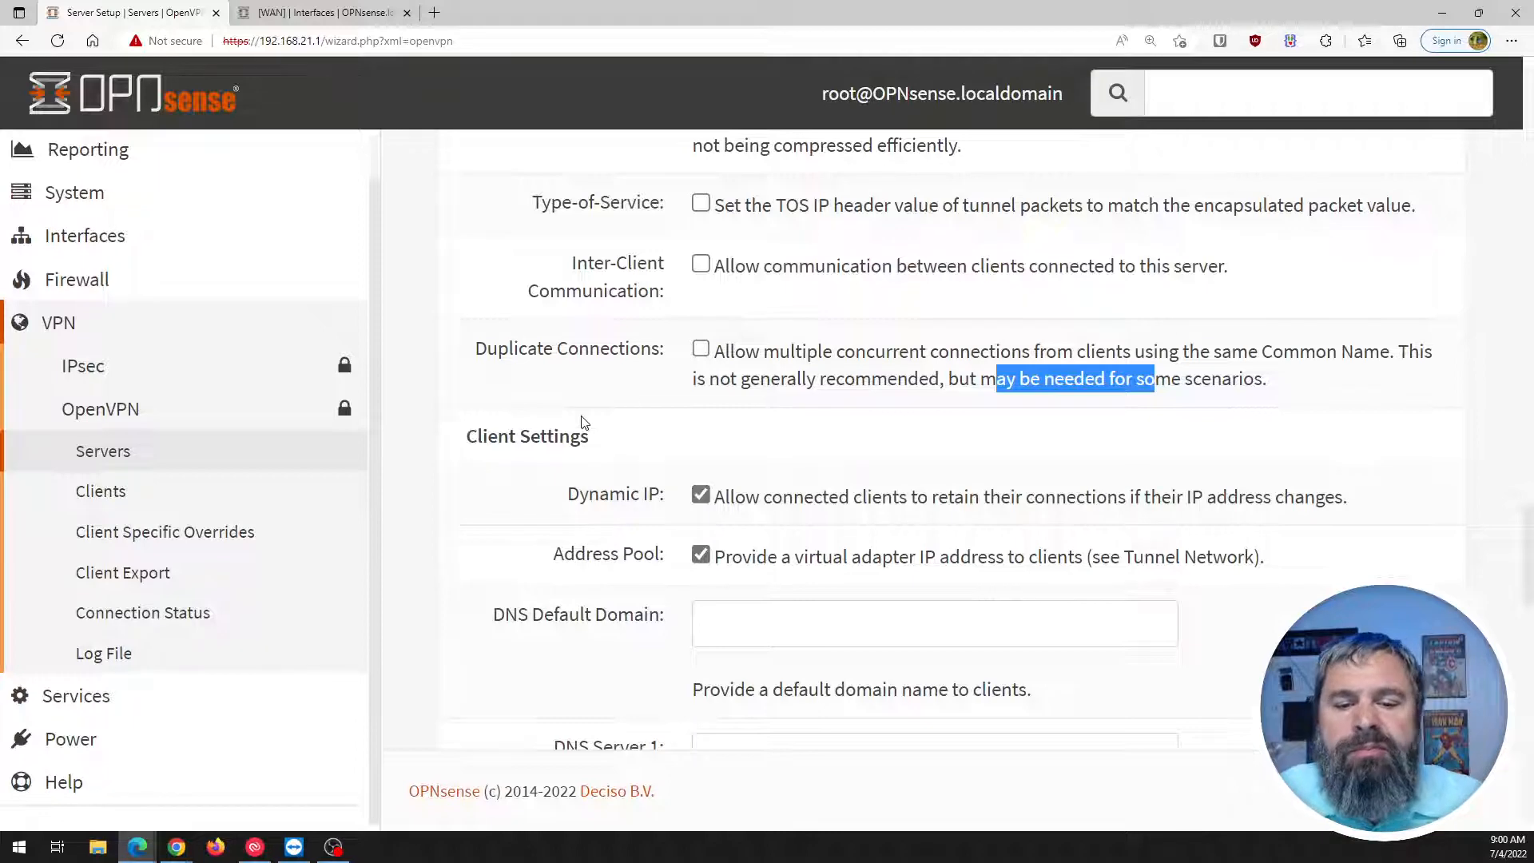
pyautogui.scroll(-3, 582, 423)
# Leave DNS, NetBIOS (node type none) and WINS blank and submit the Server Setup page.
pyautogui.scroll(-2, 555, 370)
pyautogui.scroll(-10, 611, 352)
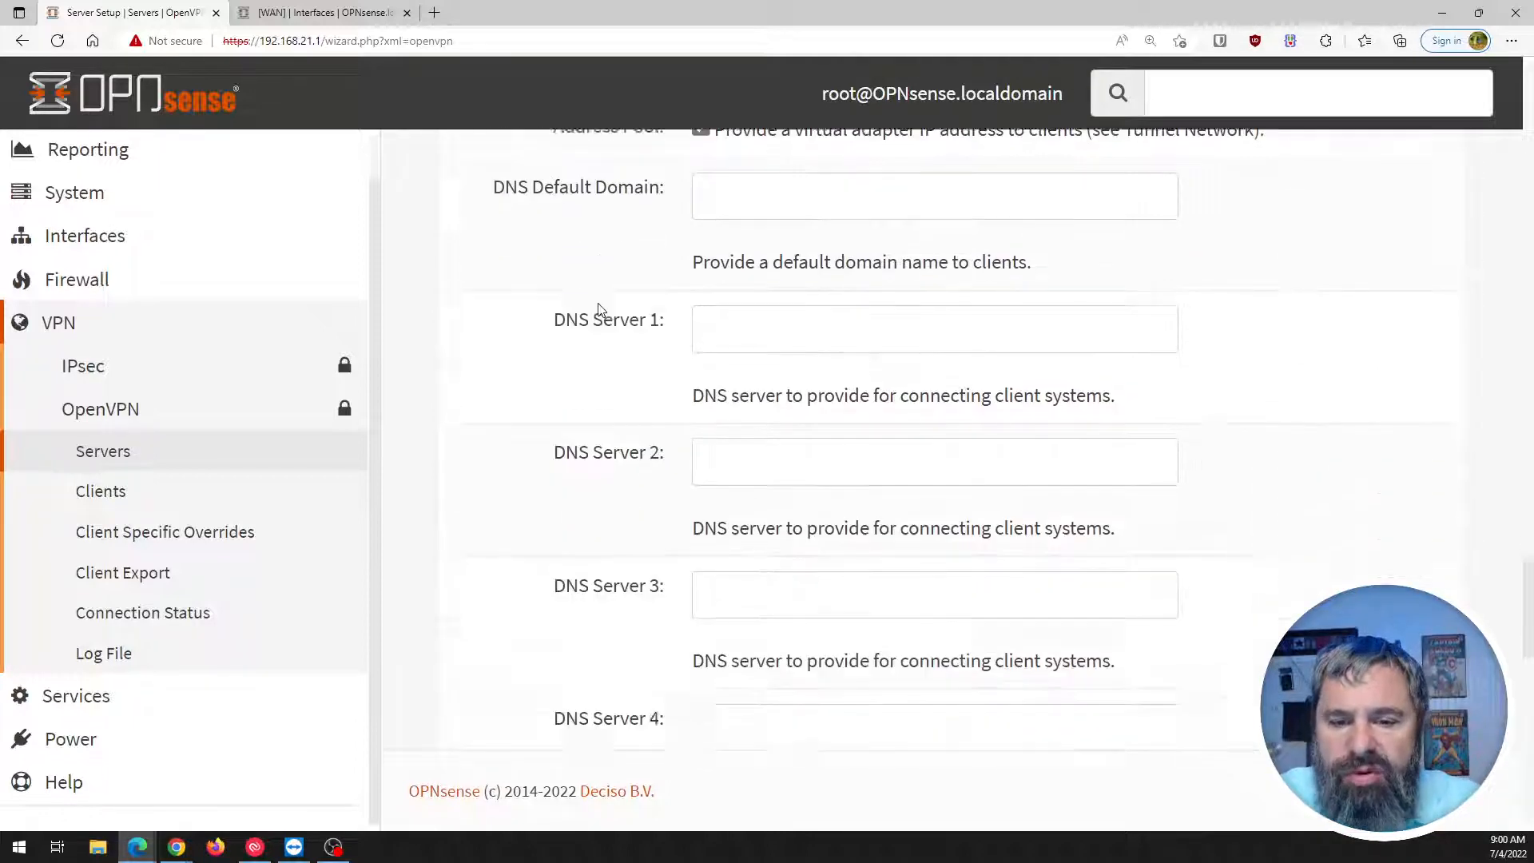
pyautogui.scroll(-2, 610, 382)
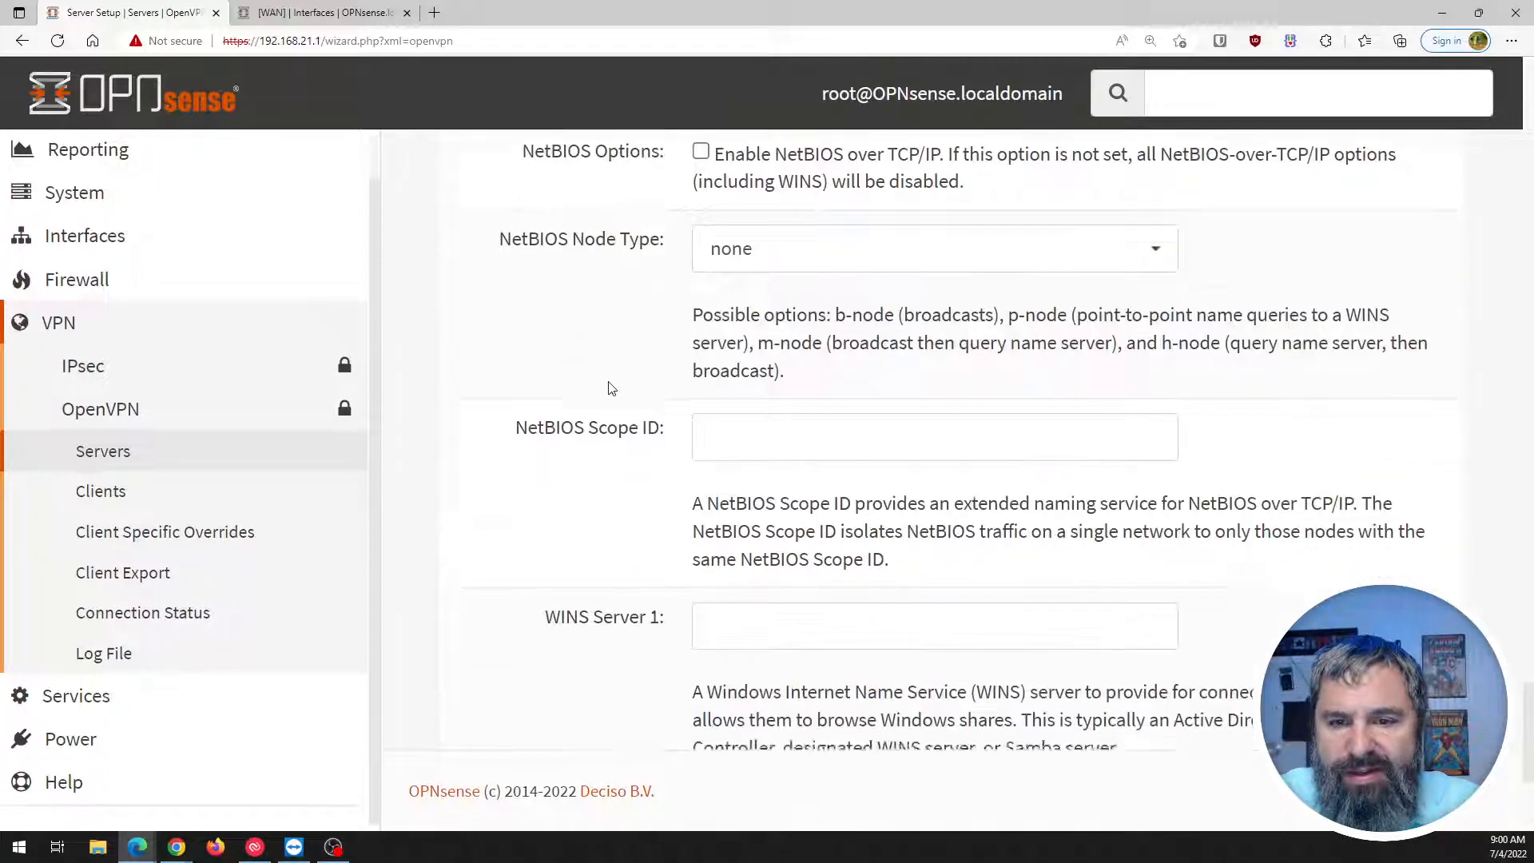
pyautogui.scroll(2, 610, 384)
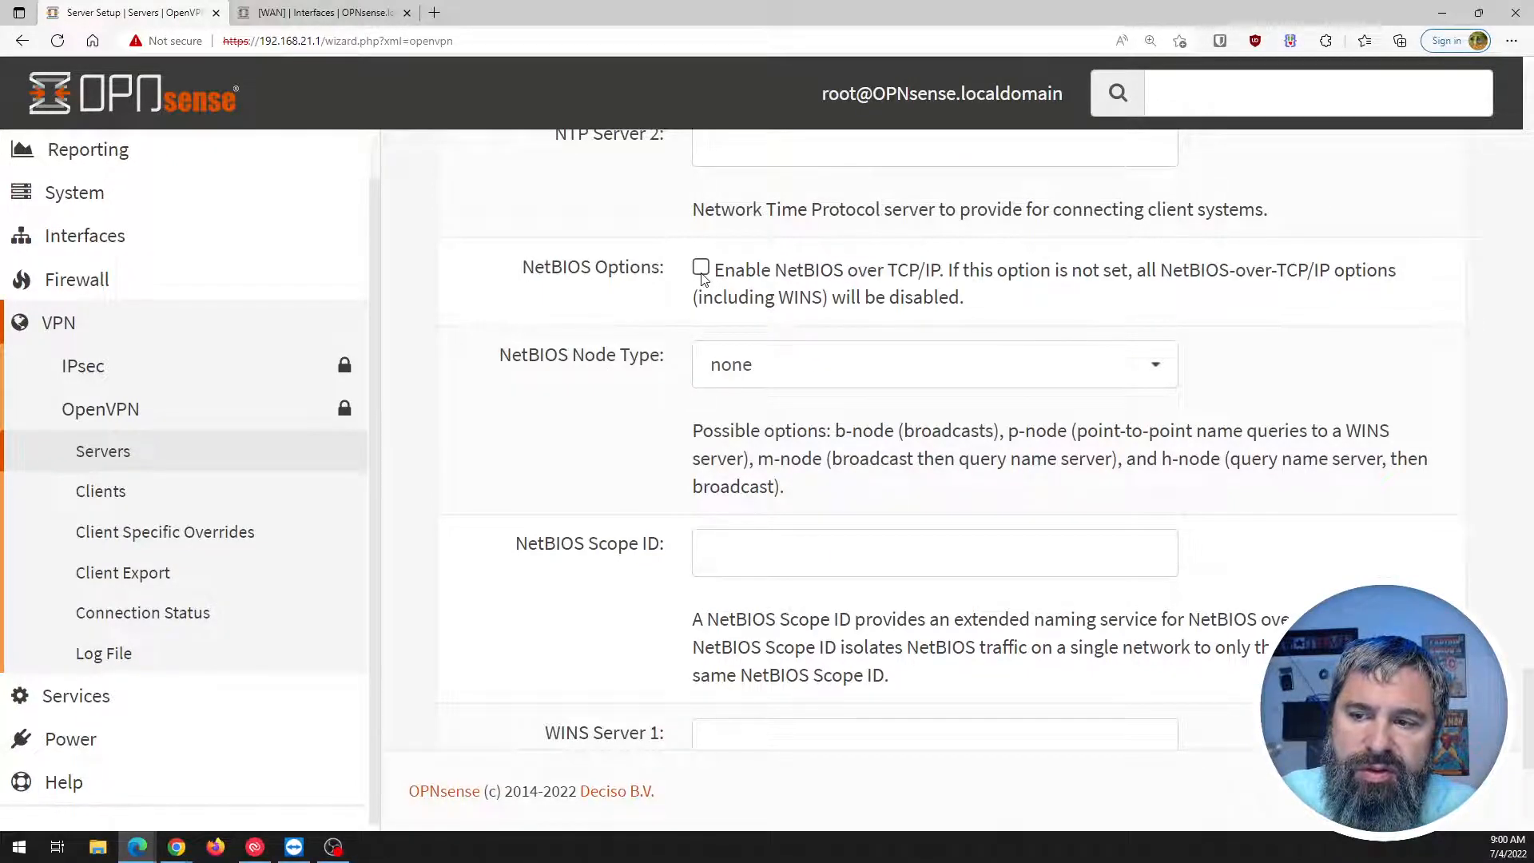
pyautogui.click(712, 370)
pyautogui.click(719, 369)
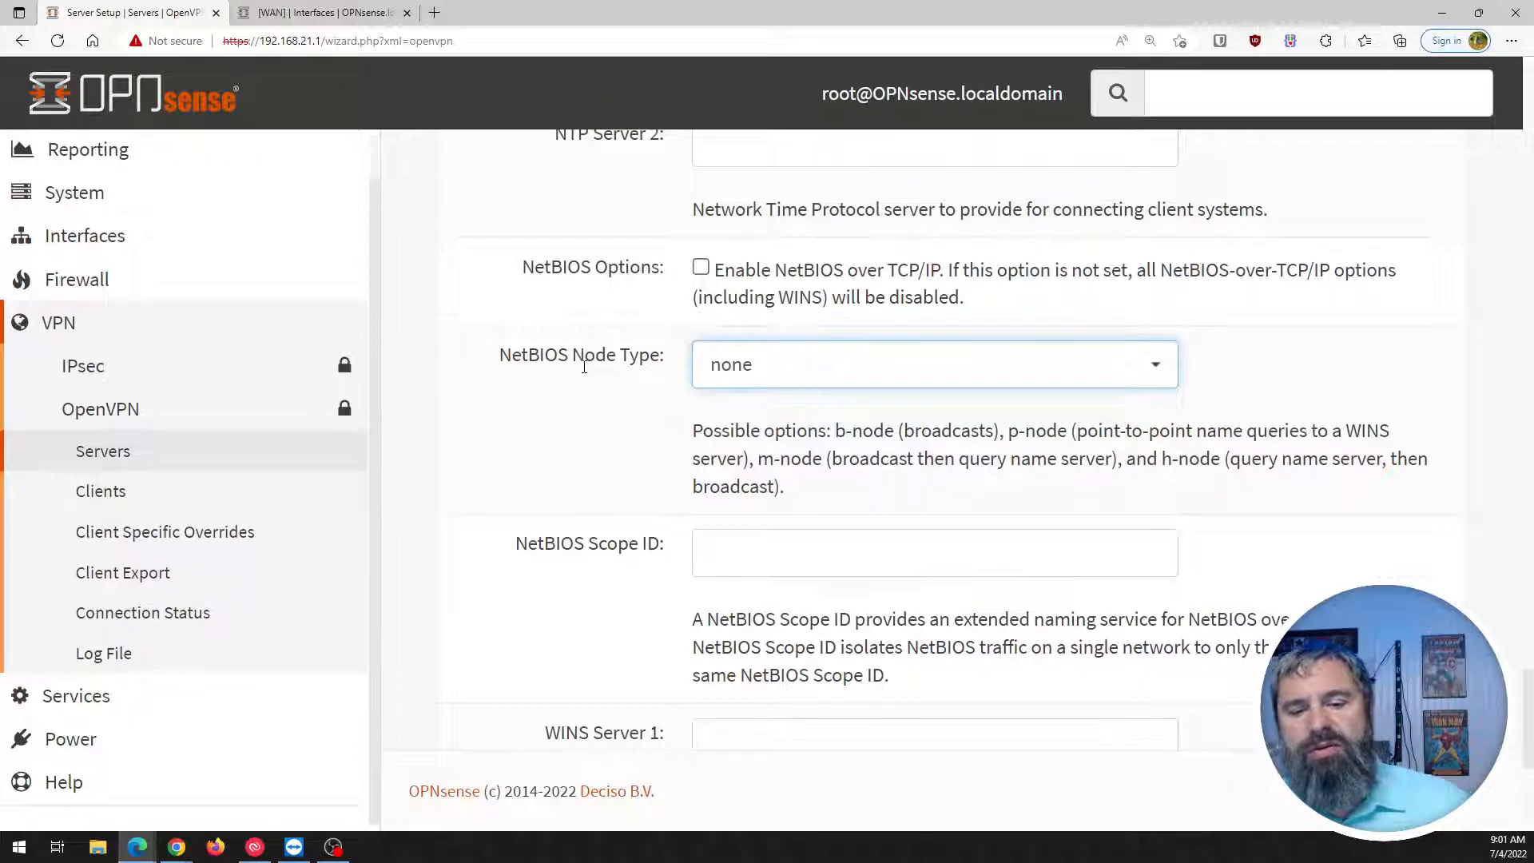
pyautogui.scroll(-5, 584, 367)
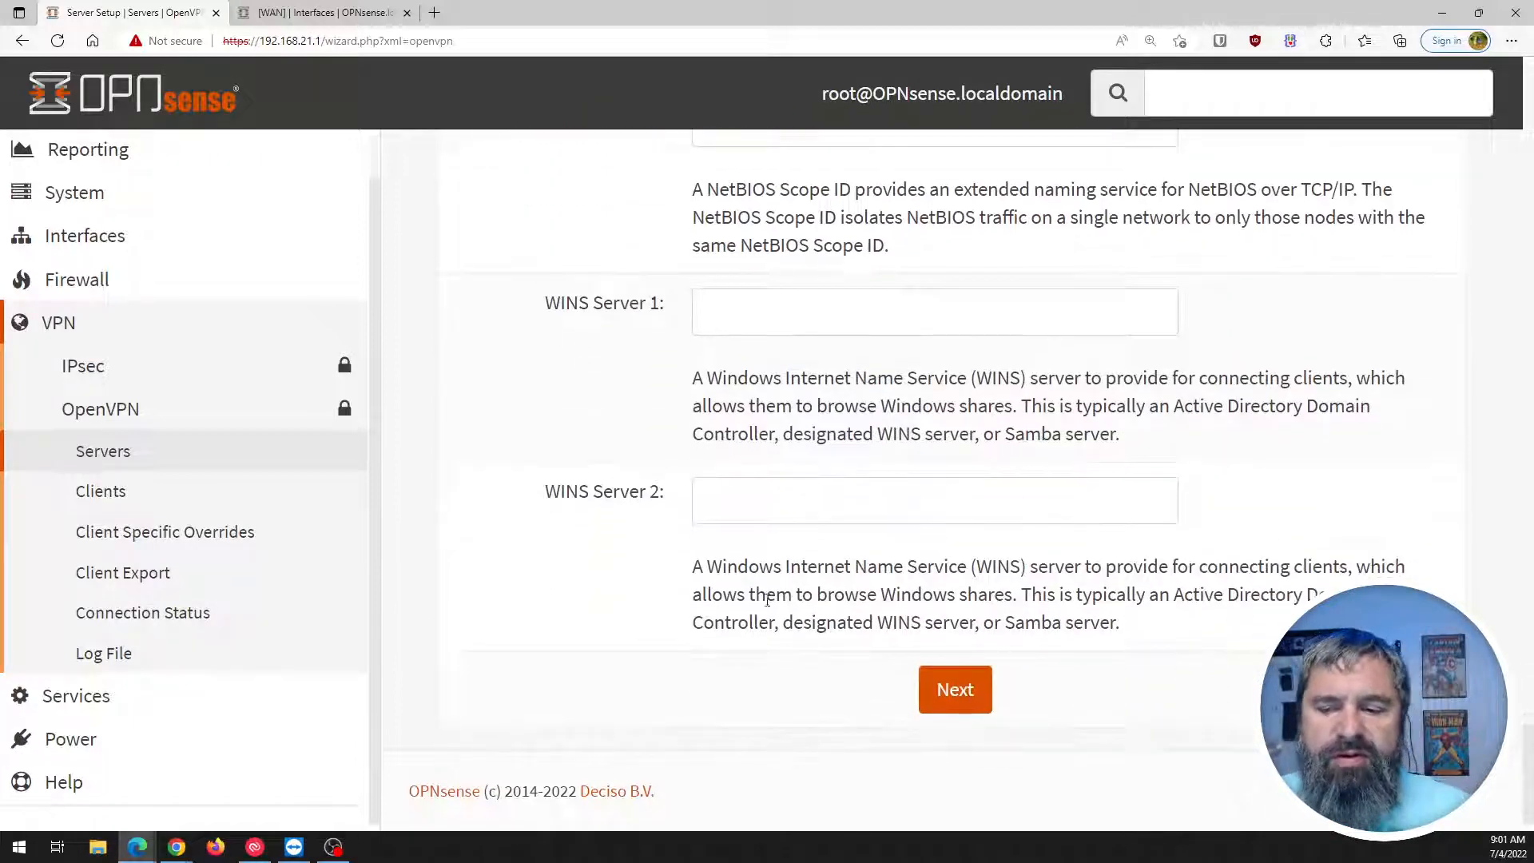
pyautogui.click(954, 692)
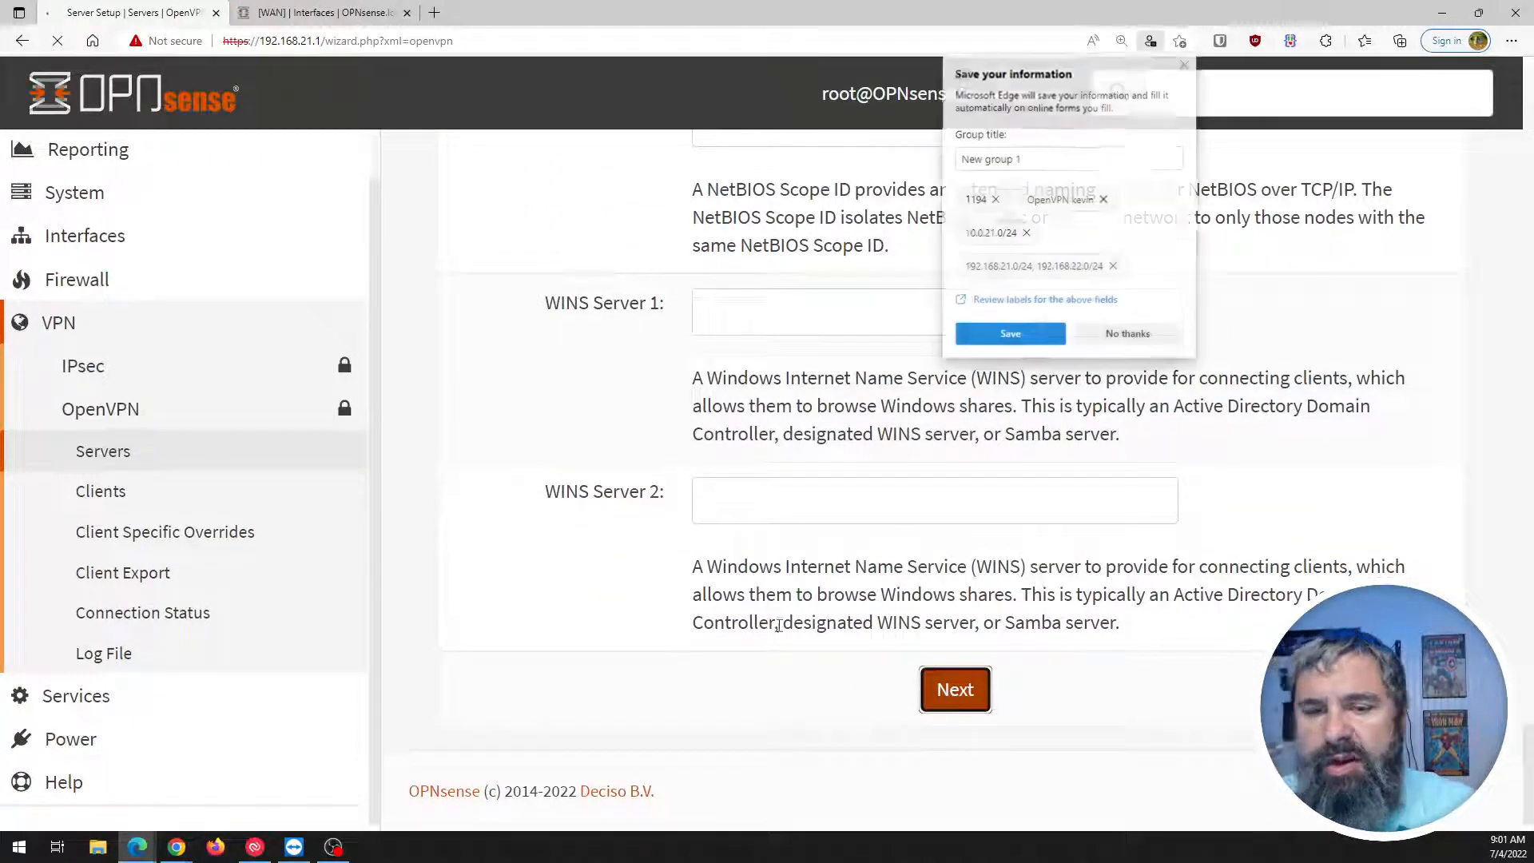
# Decline the browser's save-form prompt and review the IPv4 Local Network comma-separated list help.
pyautogui.click(1125, 334)
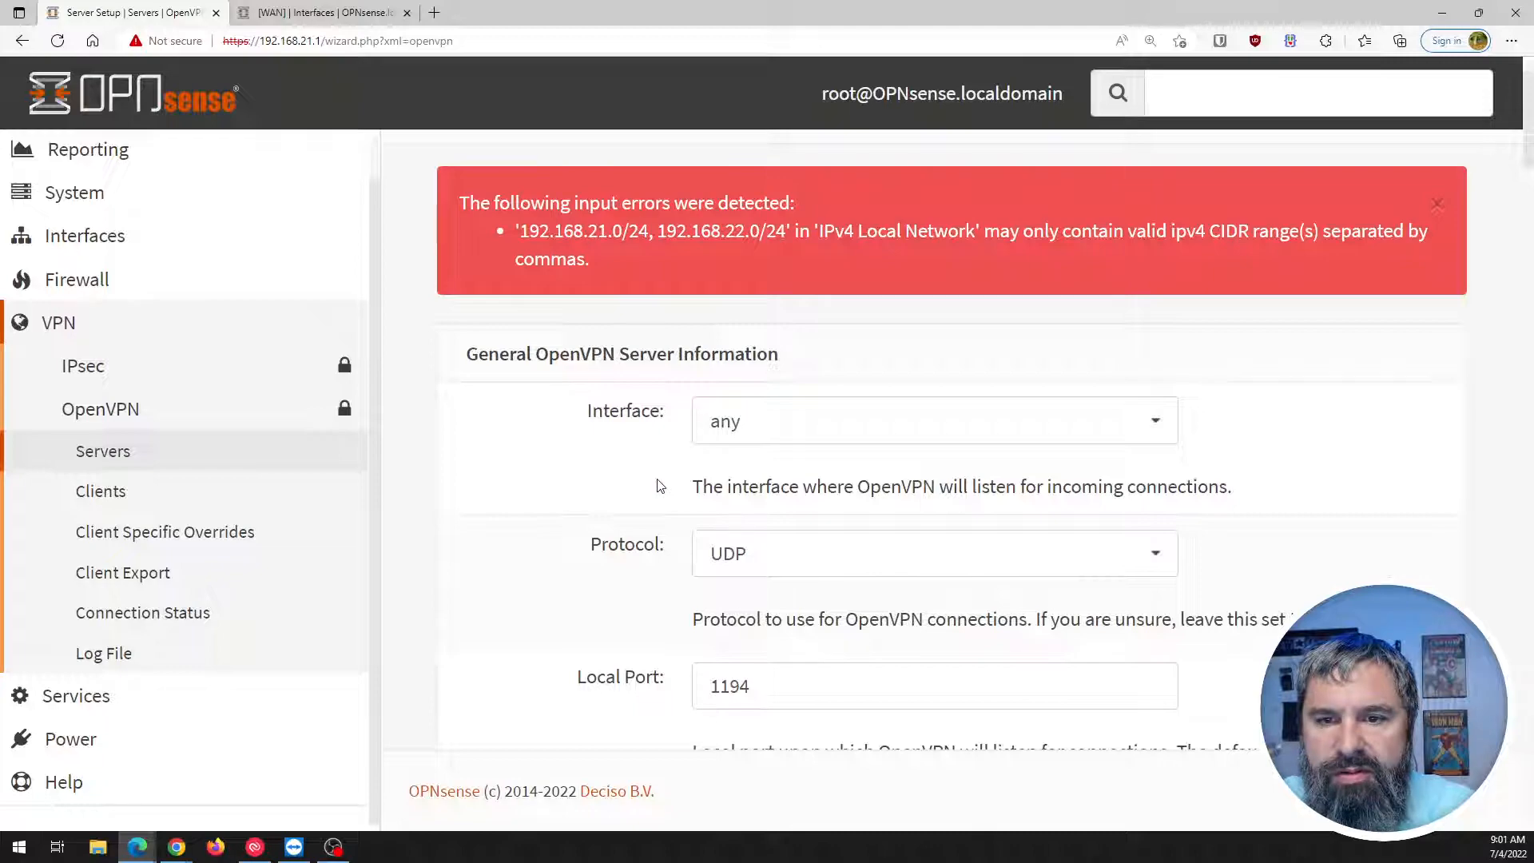
pyautogui.scroll(-15, 660, 486)
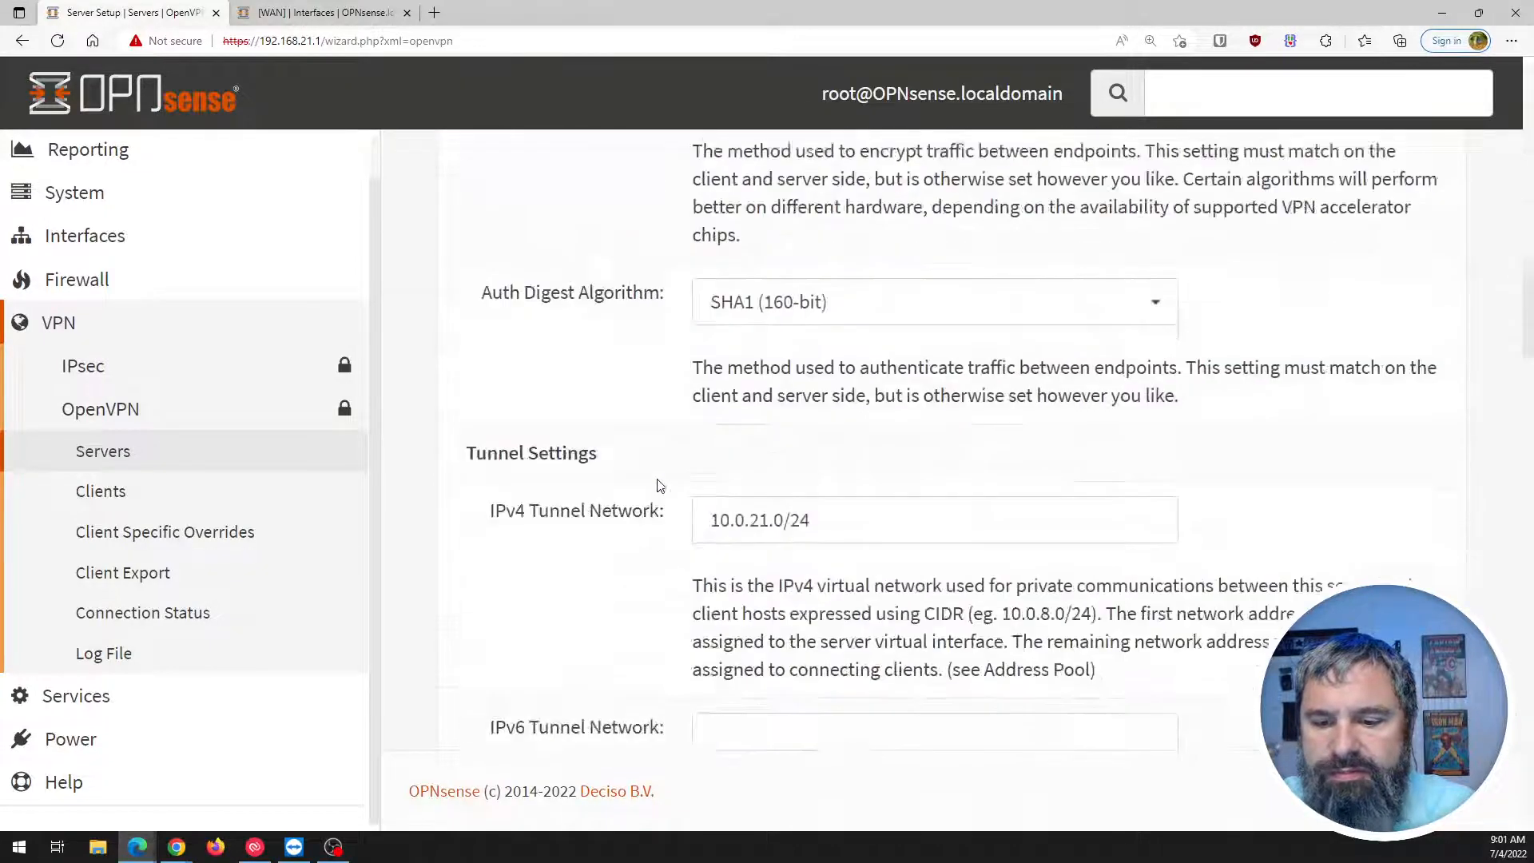
pyautogui.scroll(-10, 660, 486)
pyautogui.scroll(3, 661, 485)
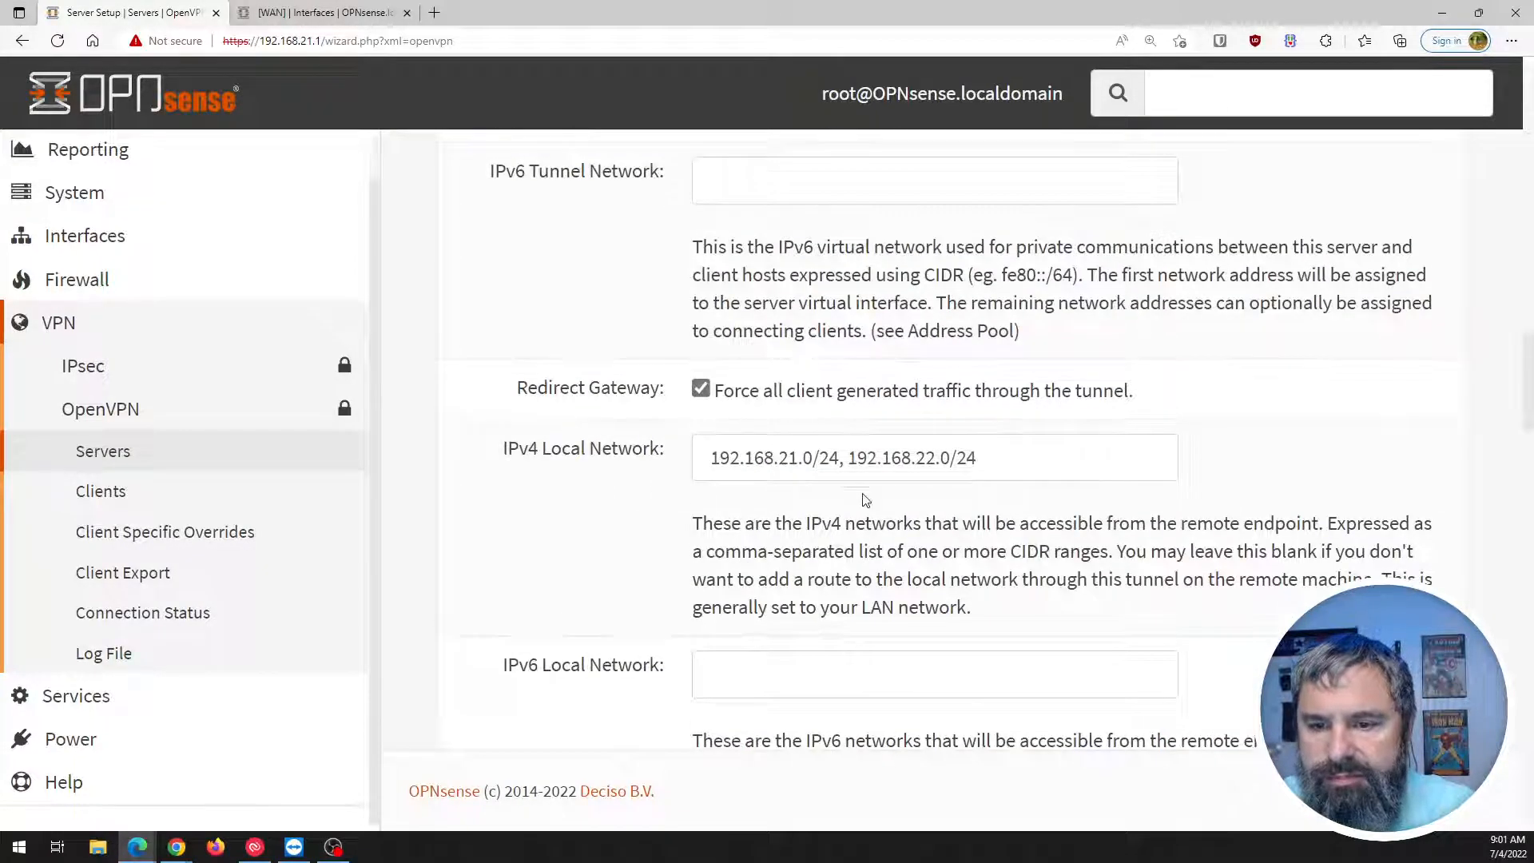
pyautogui.moveTo(723, 523); pyautogui.dragTo(1330, 525)
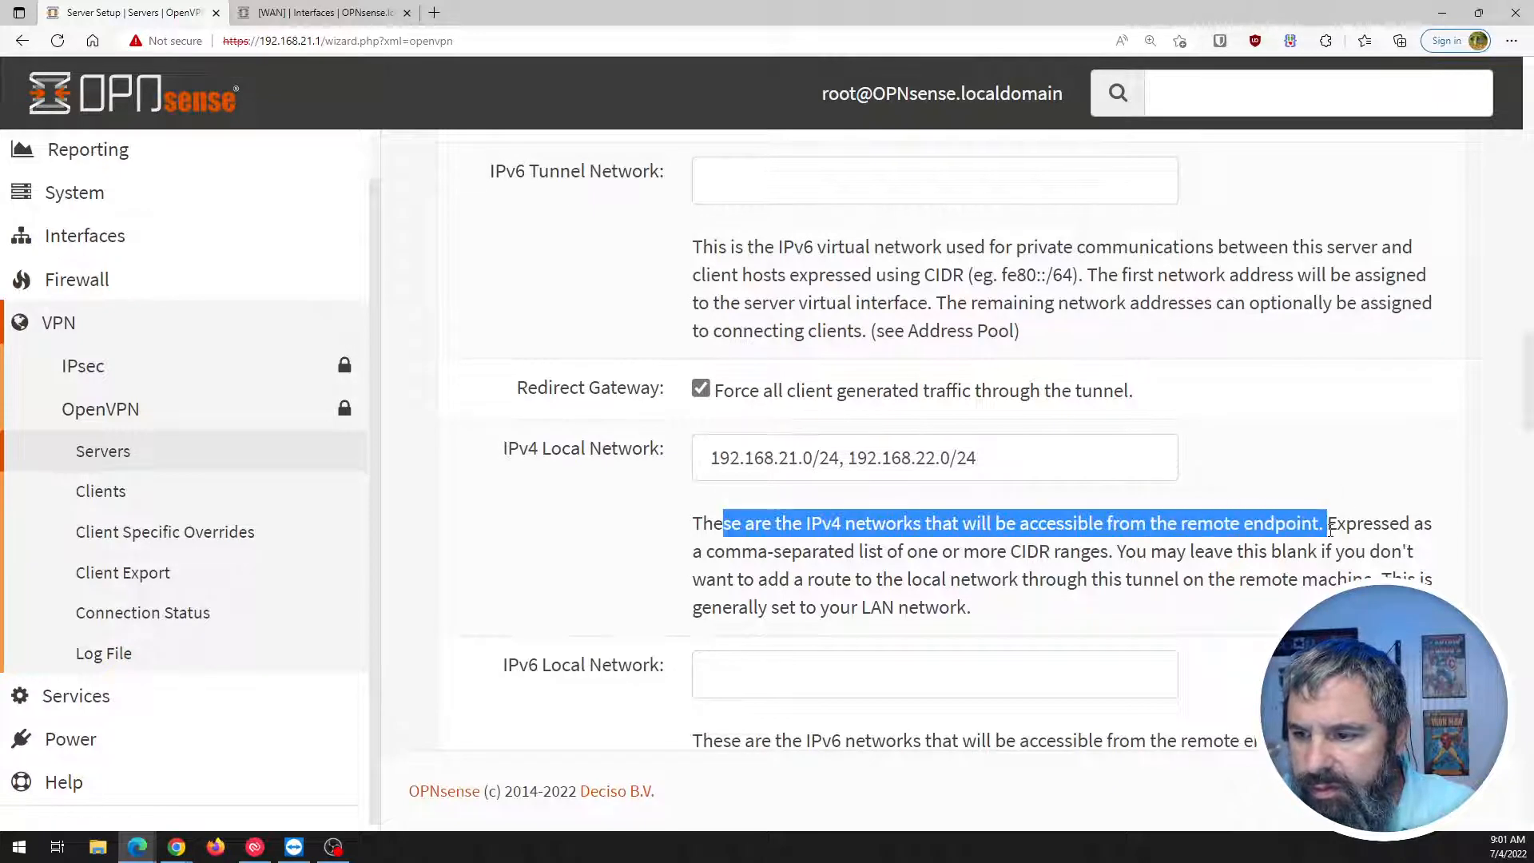
pyautogui.click(810, 573)
pyautogui.moveTo(725, 551); pyautogui.dragTo(955, 556)
pyautogui.click(972, 556)
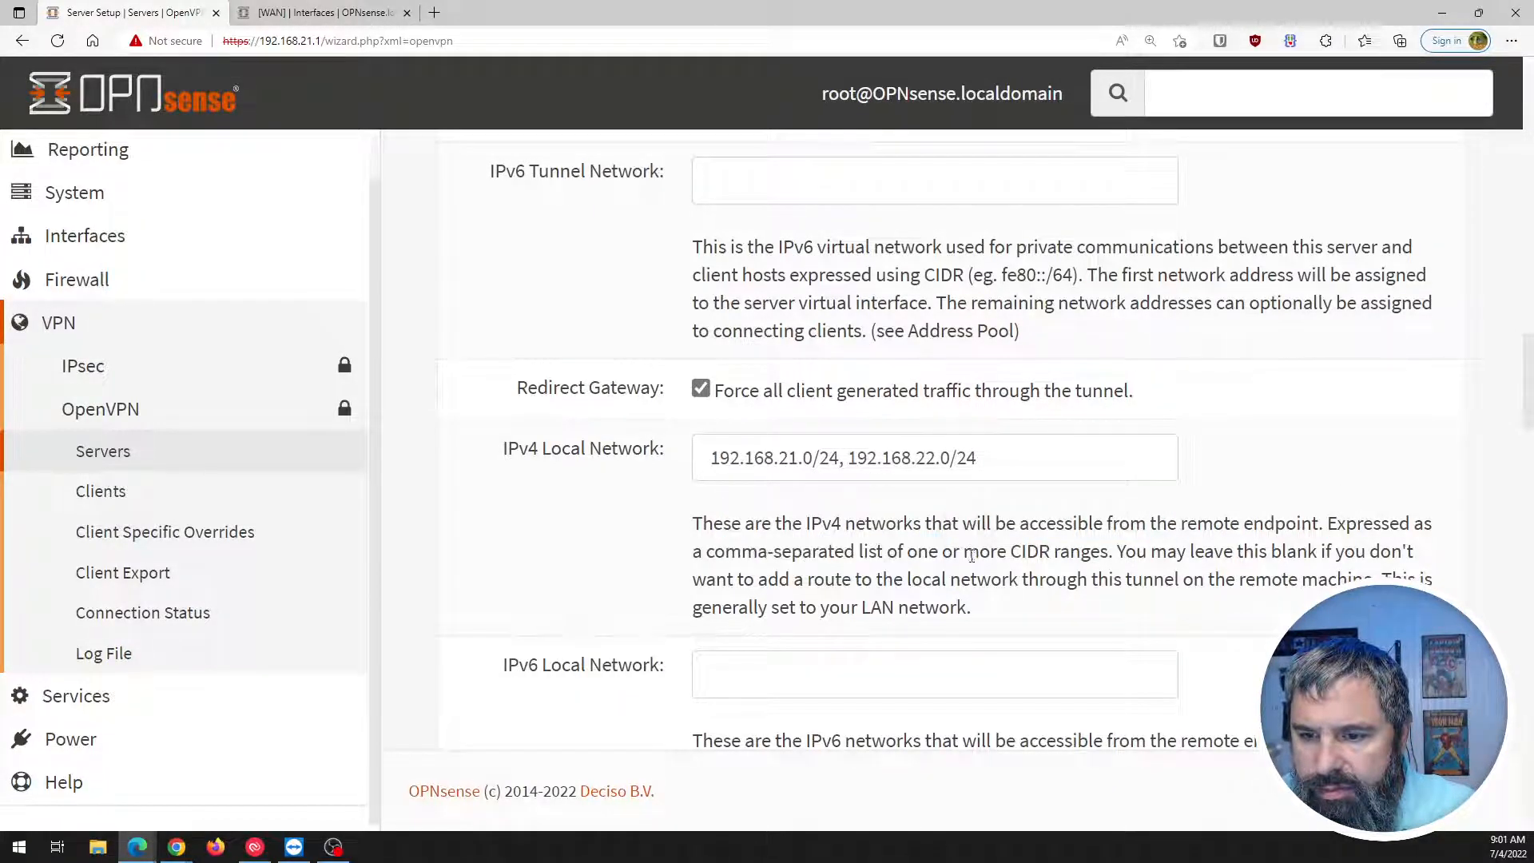
# Remove the space so the field reads 192.168.21.0/24,192.168.22.0/24, and resubmit.
pyautogui.click(849, 463)
pyautogui.press('BackSpace')
pyautogui.press('BackSpace')
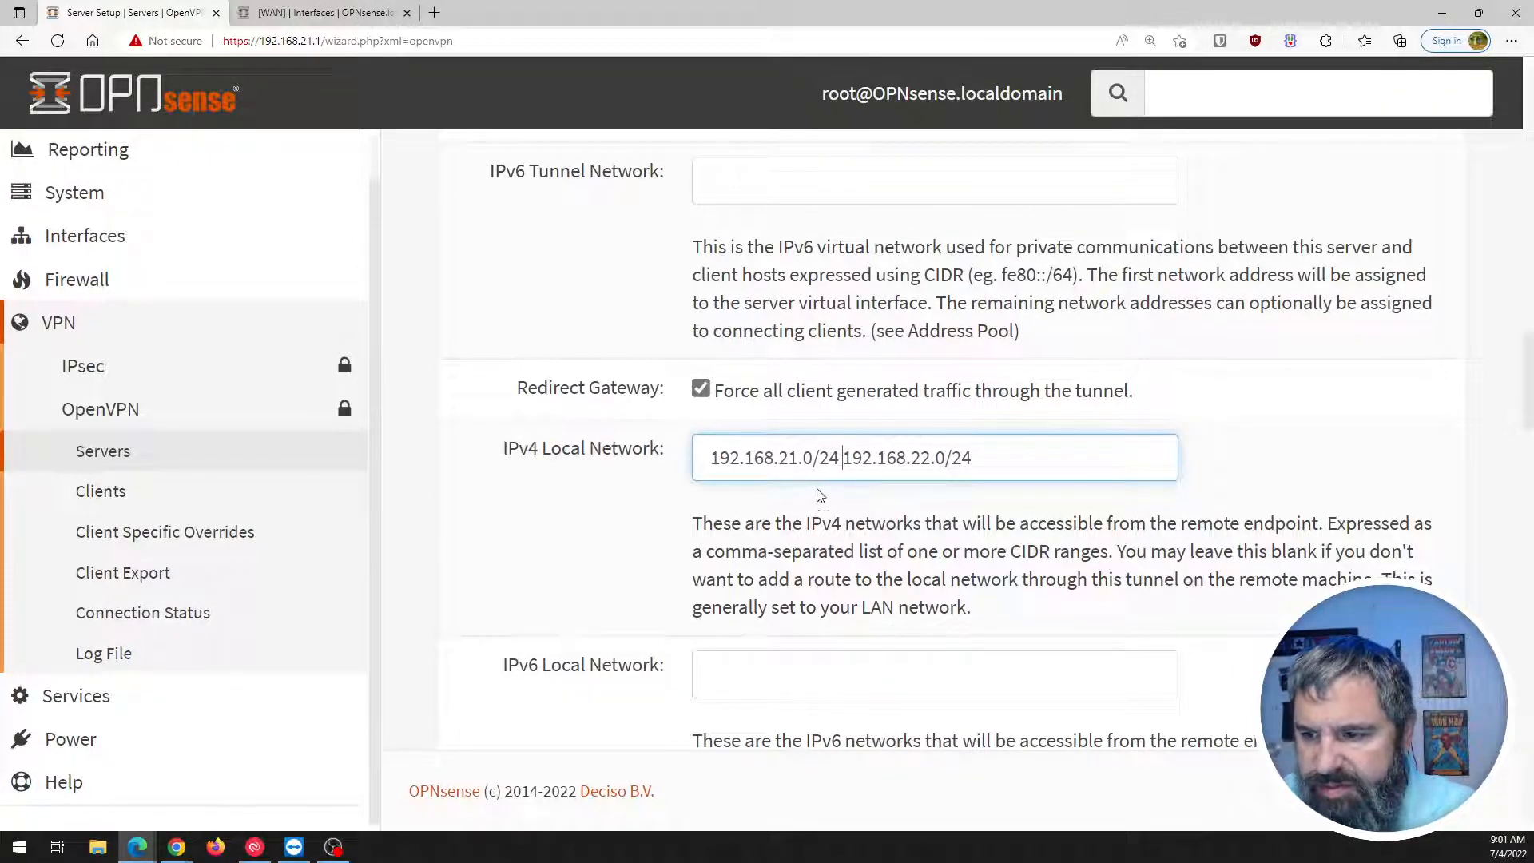
pyautogui.scroll(-15, 686, 533)
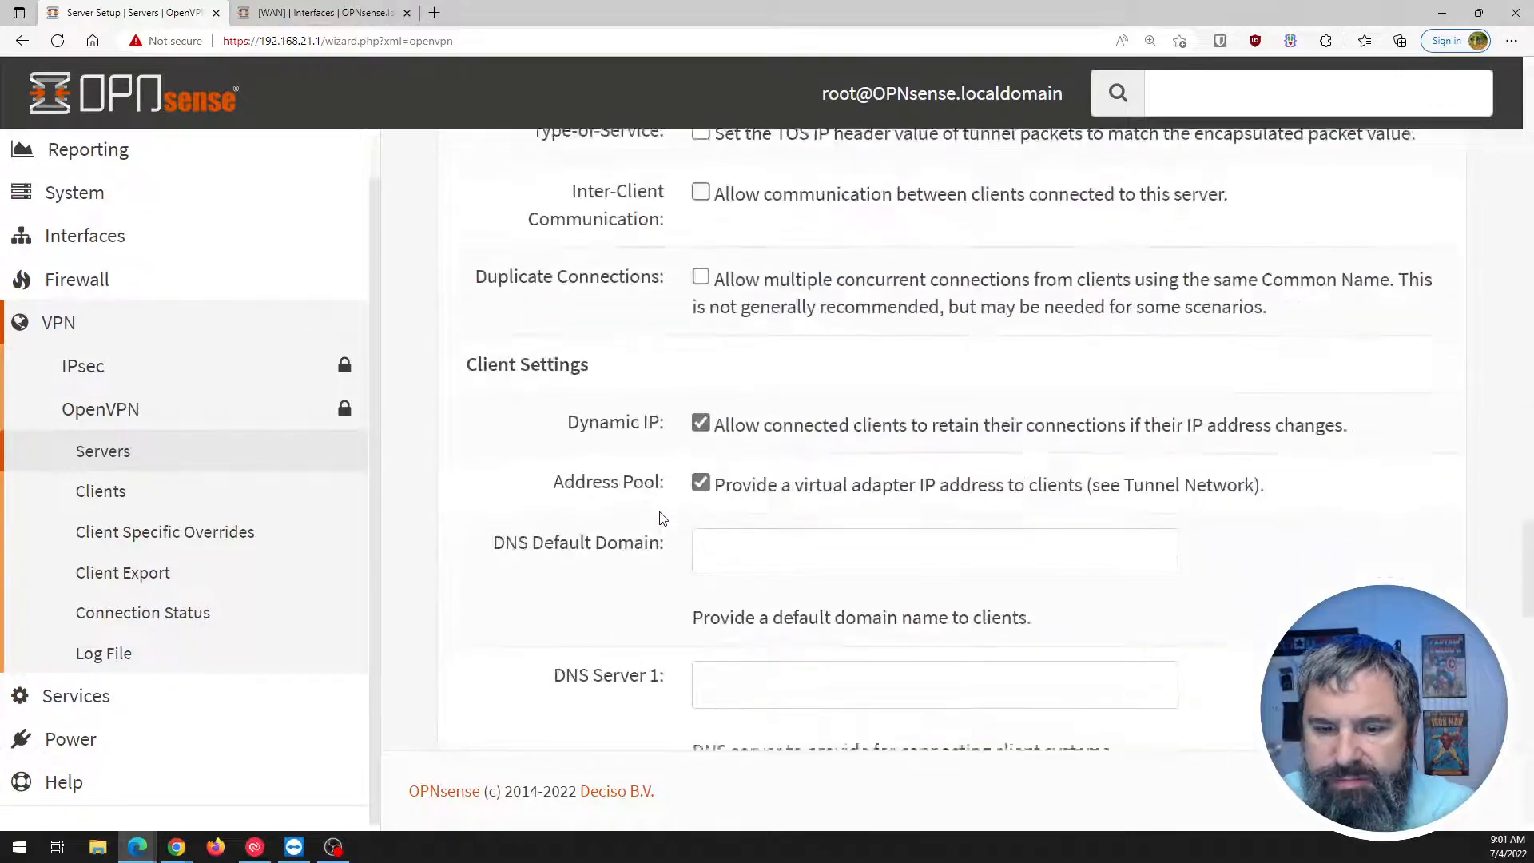
pyautogui.scroll(-10, 660, 518)
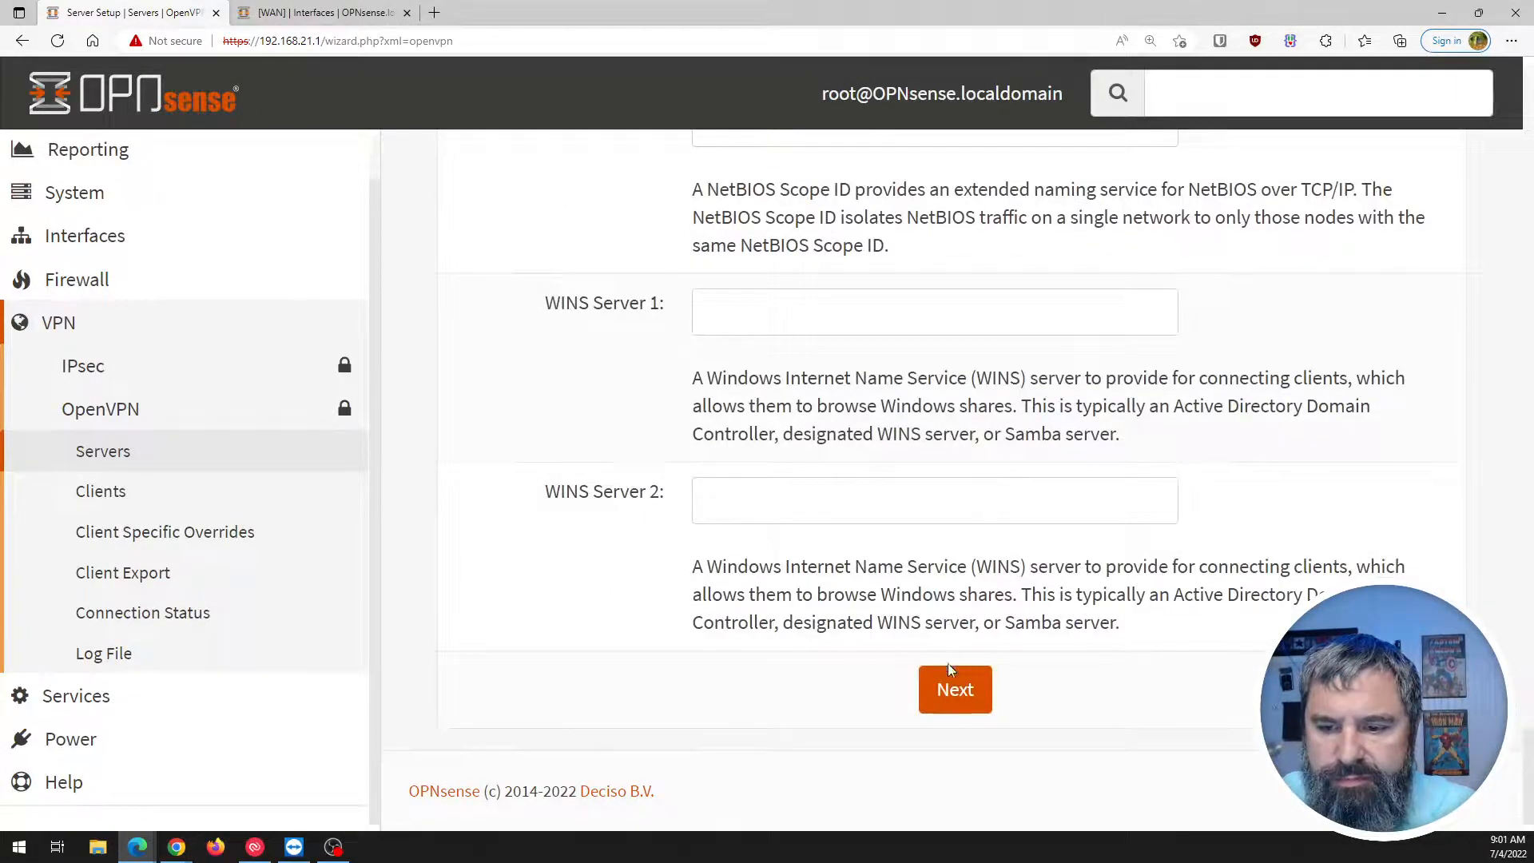
pyautogui.click(952, 675)
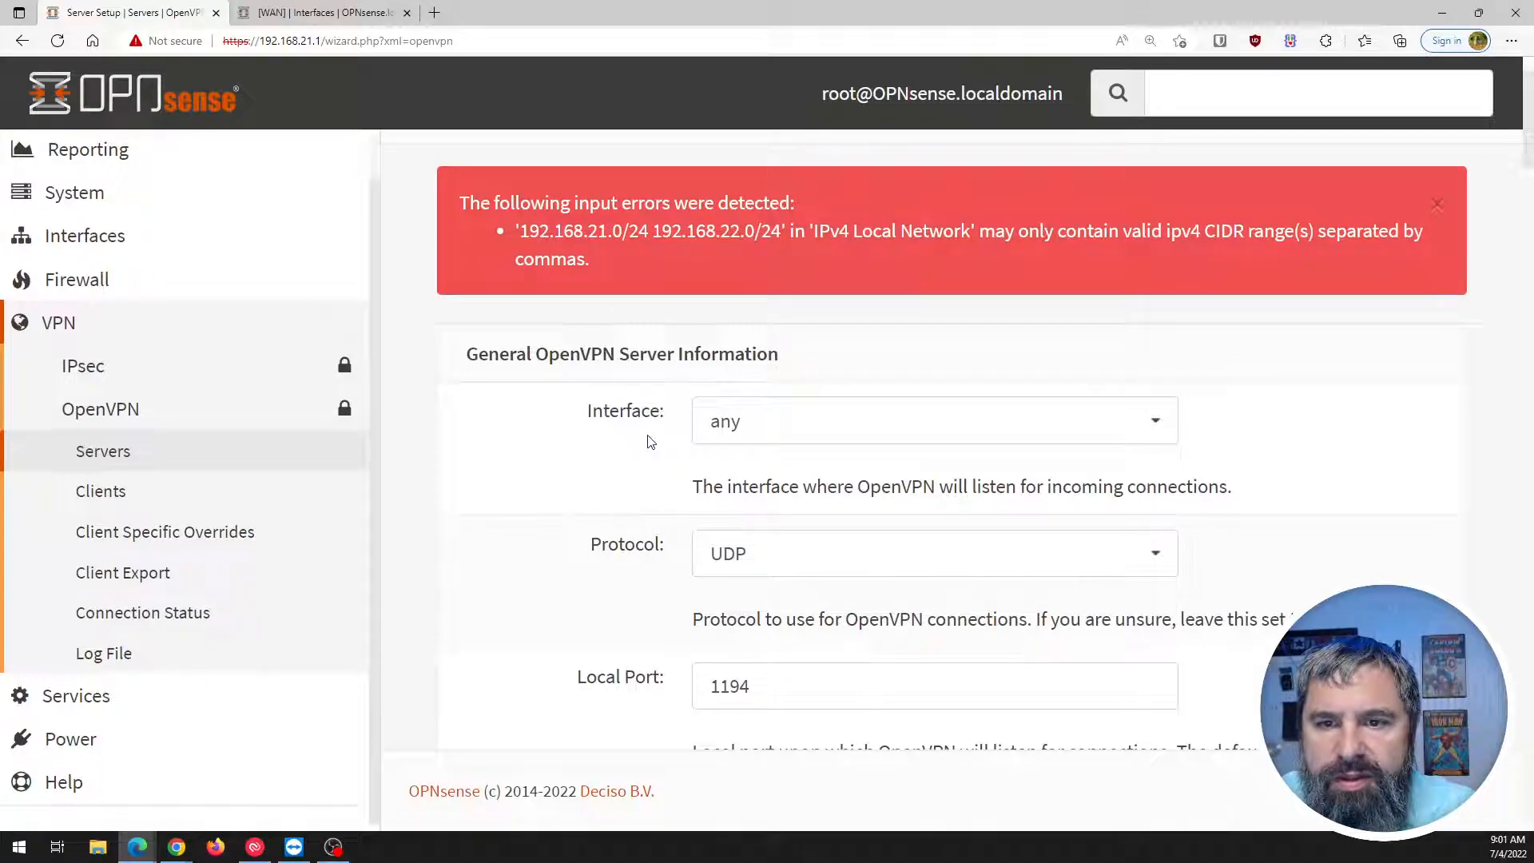
# Add a comma separator between the two local networks and resubmit the server settings.
pyautogui.scroll(-20, 656, 462)
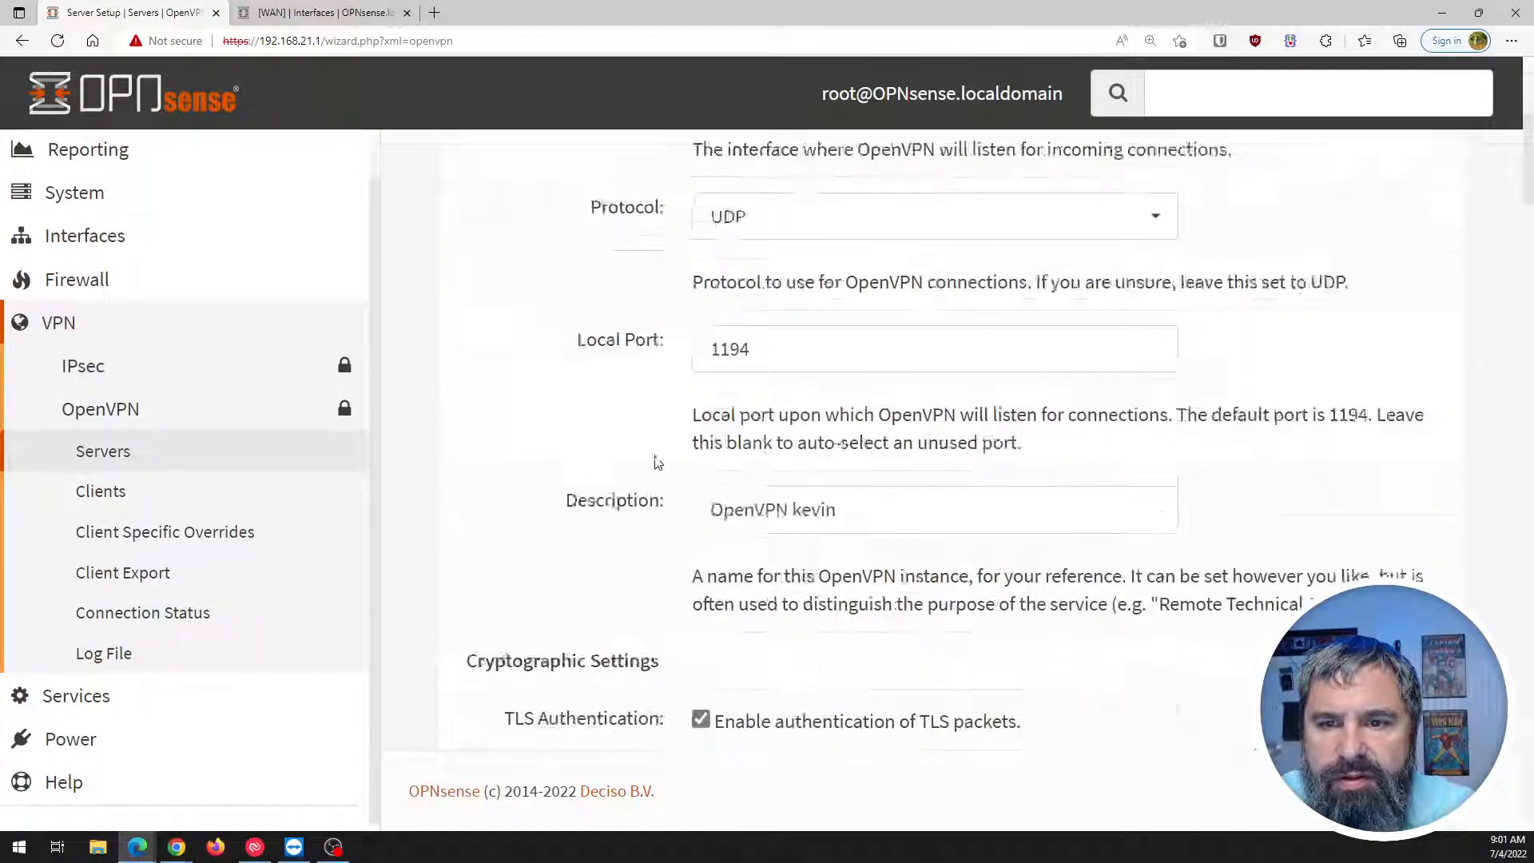
pyautogui.scroll(-5, 655, 462)
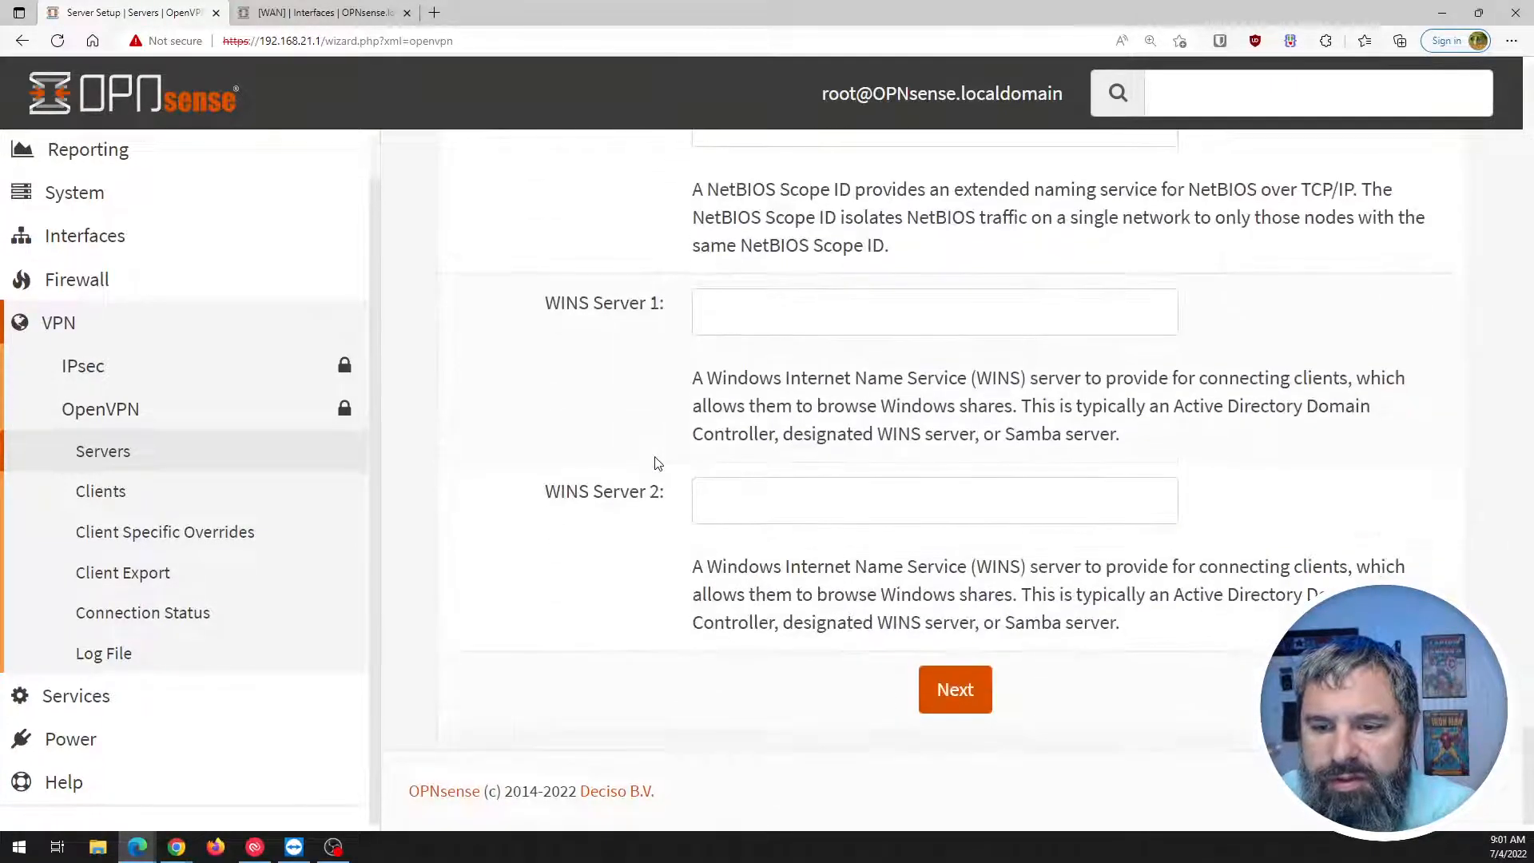
pyautogui.scroll(20, 668, 527)
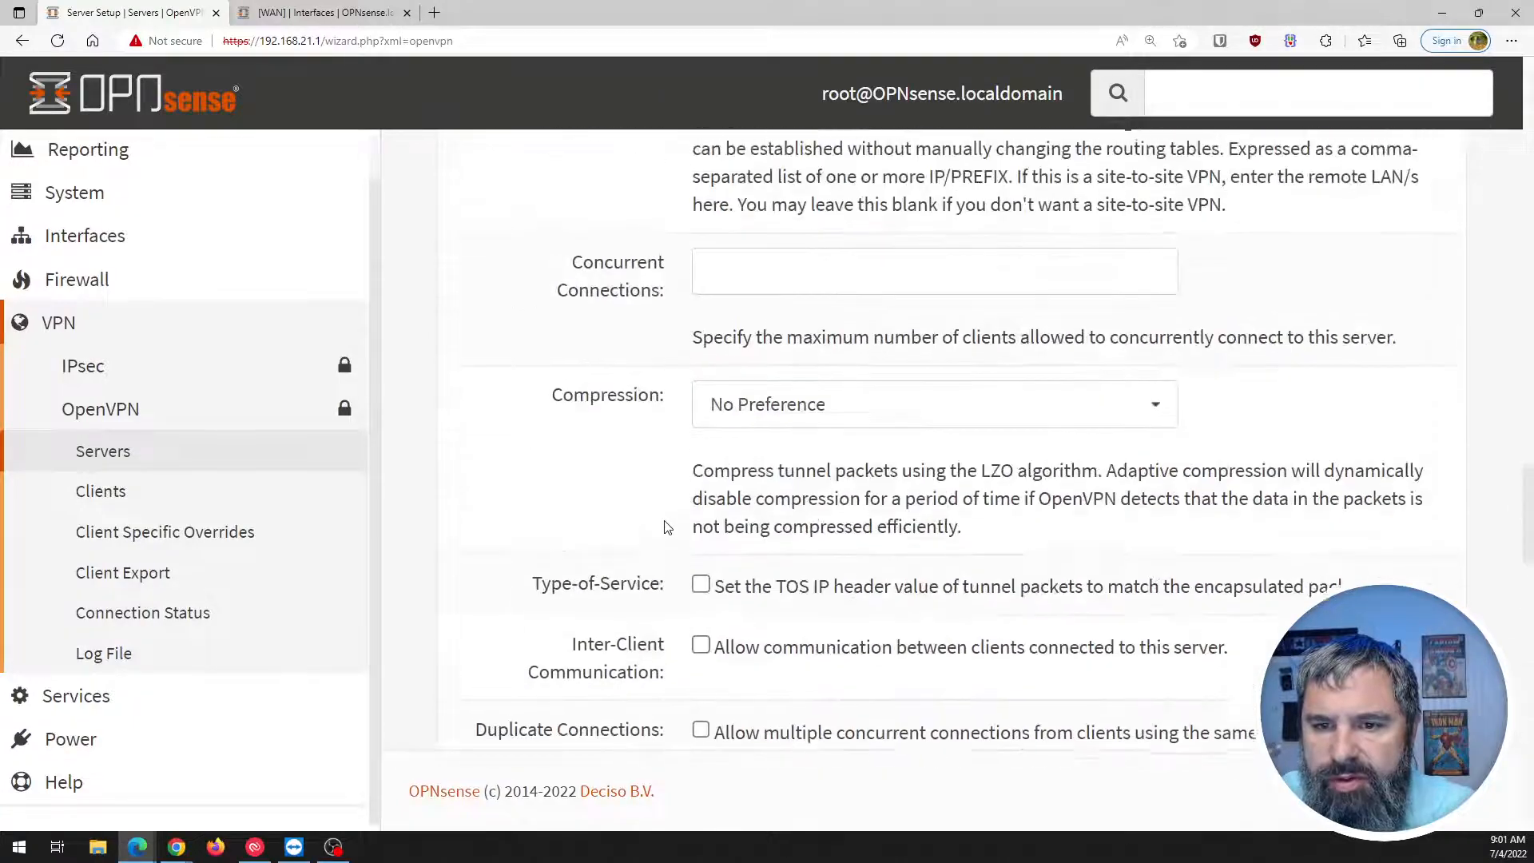
pyautogui.scroll(10, 665, 526)
pyautogui.scroll(-8, 668, 525)
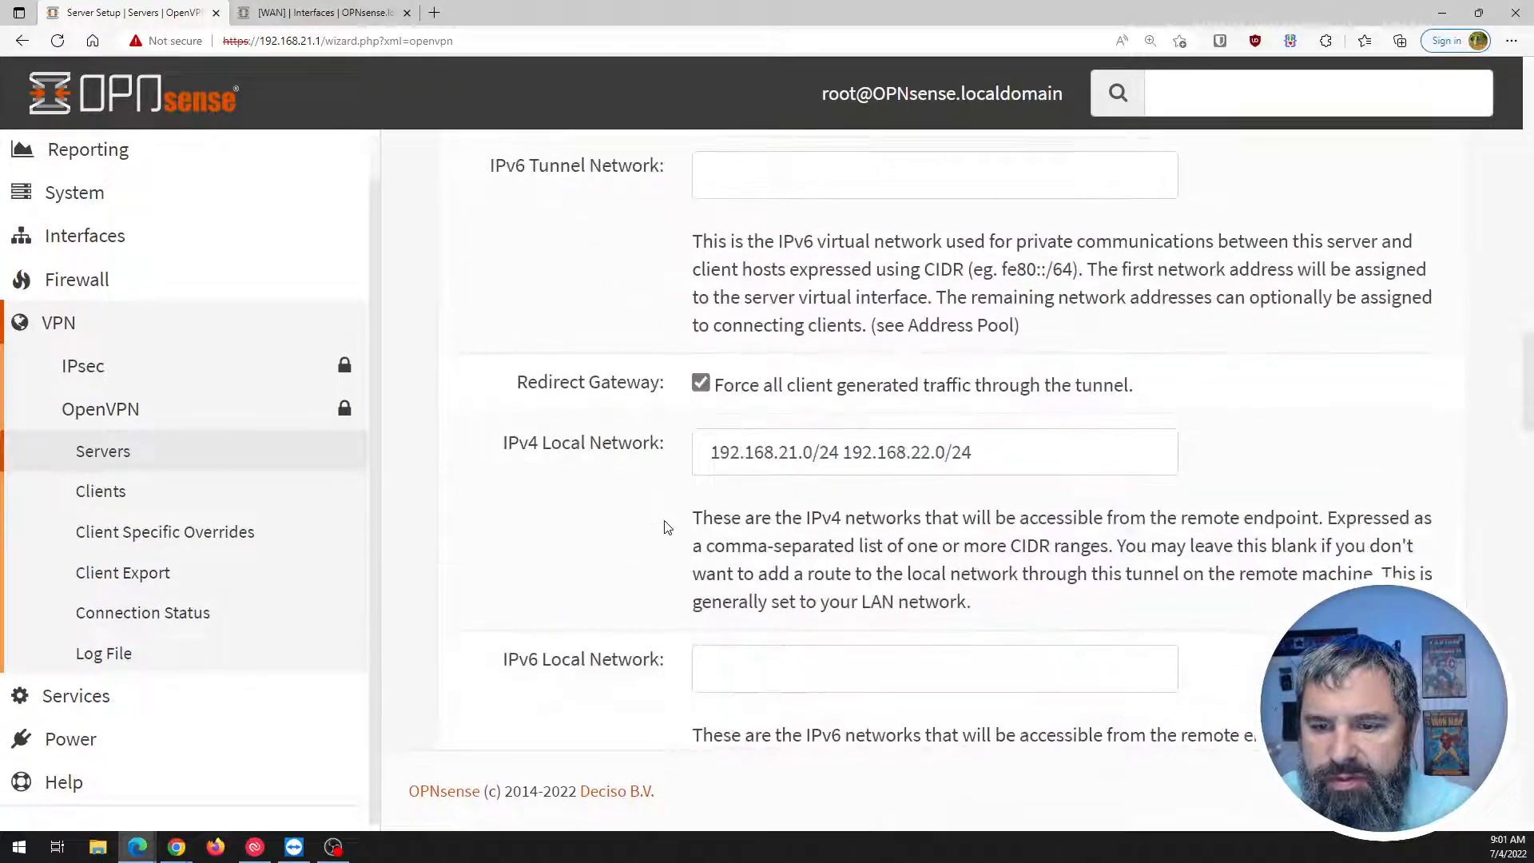
pyautogui.click(847, 218)
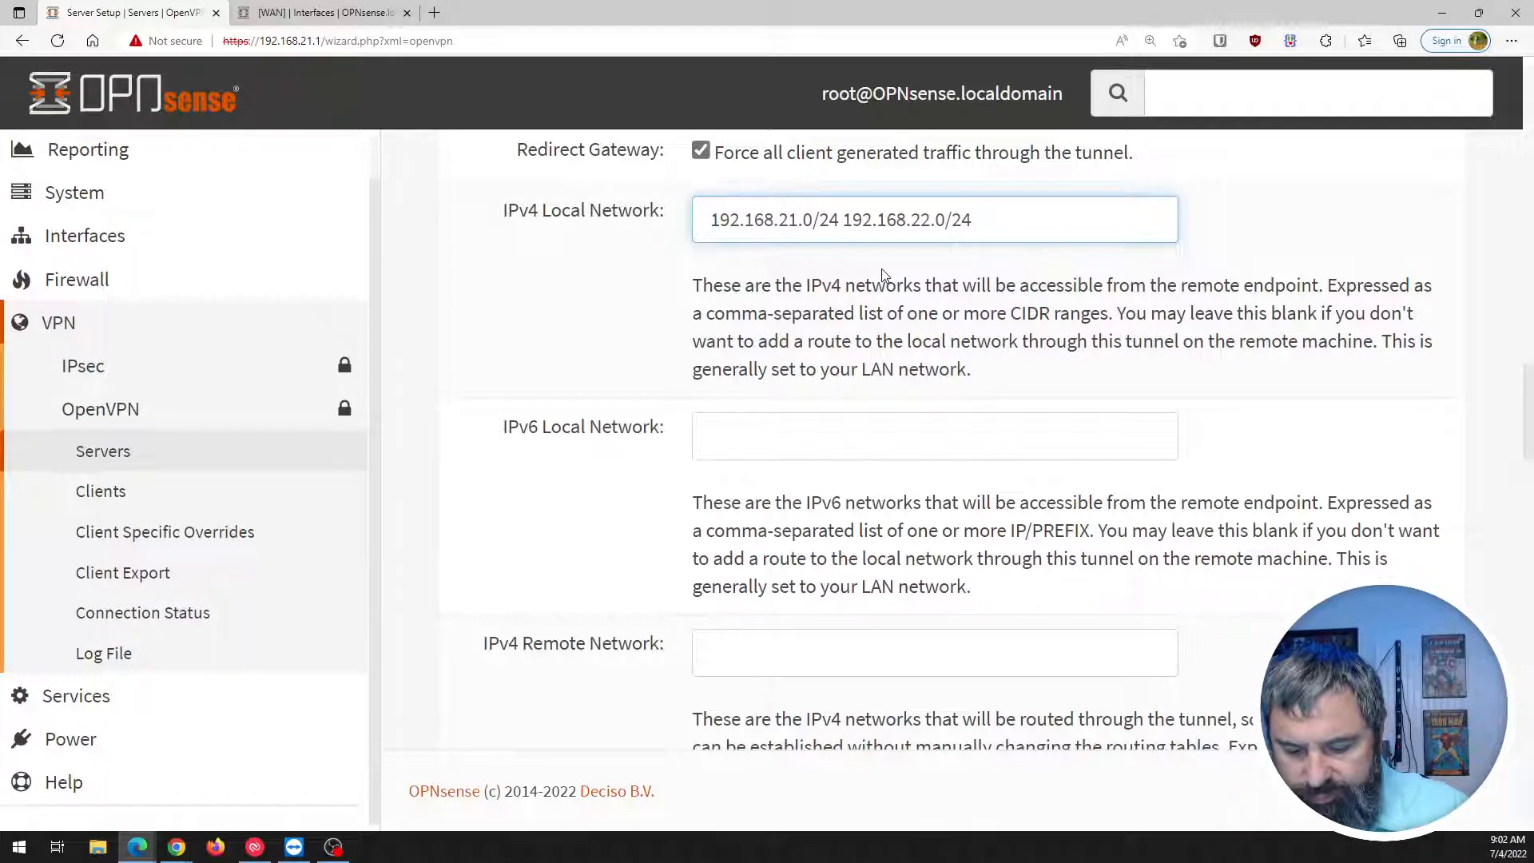
pyautogui.write(',')
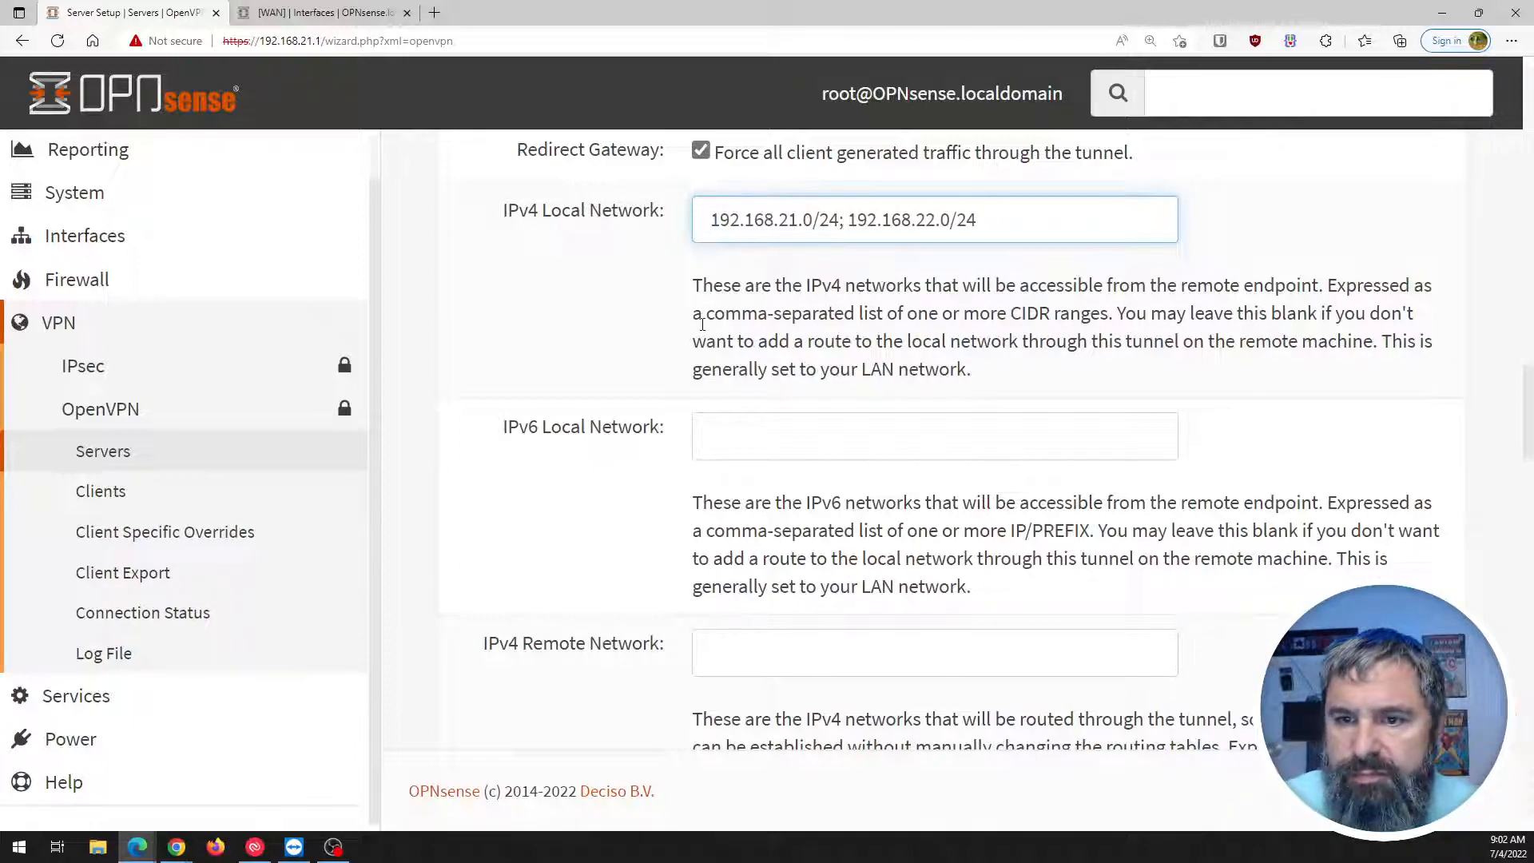
pyautogui.scroll(-20, 703, 324)
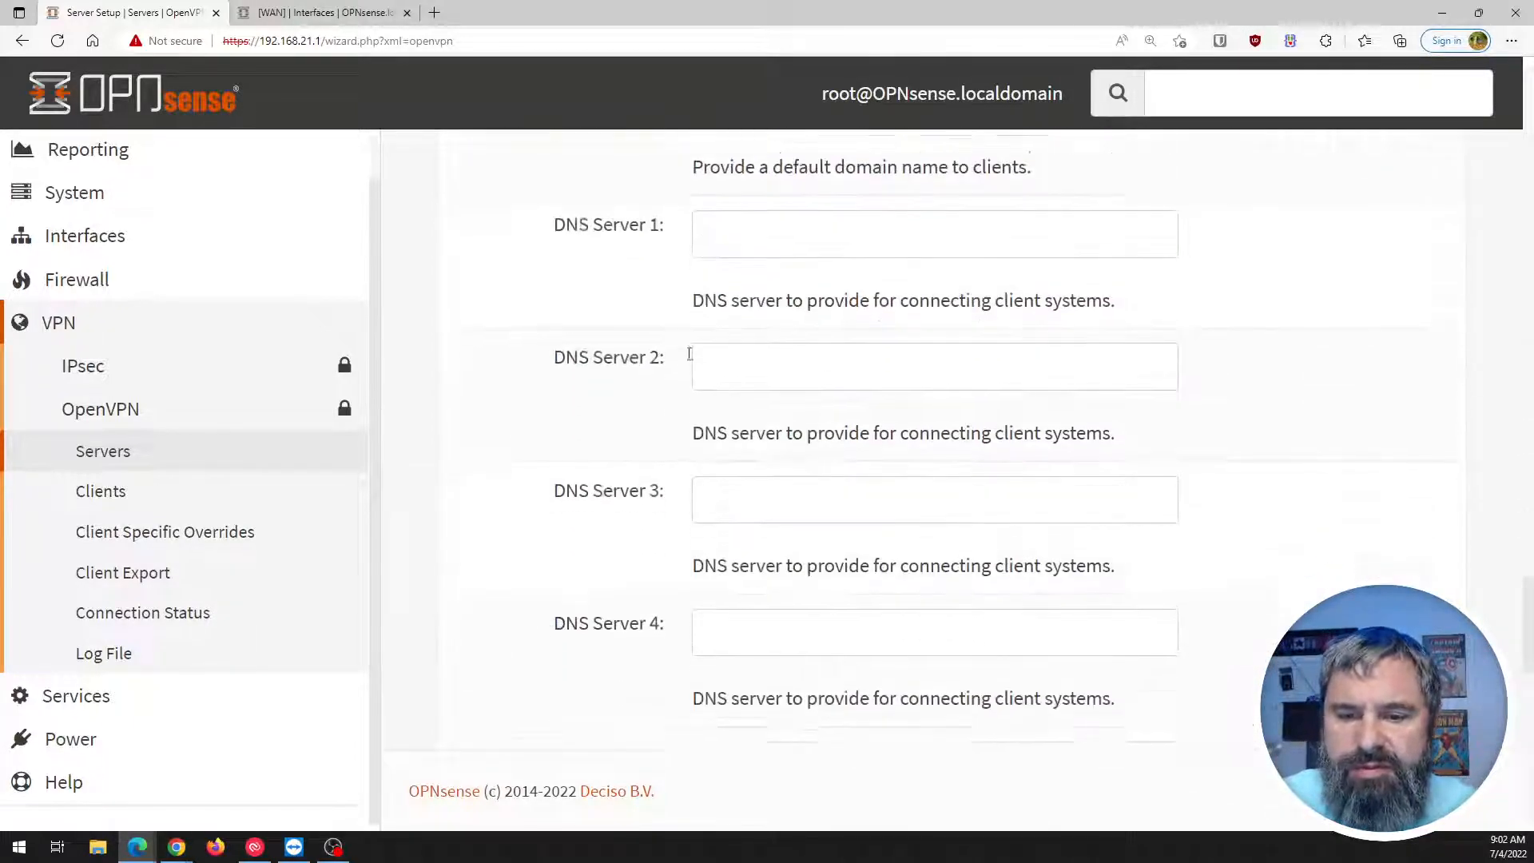
pyautogui.scroll(-7, 663, 405)
pyautogui.click(955, 689)
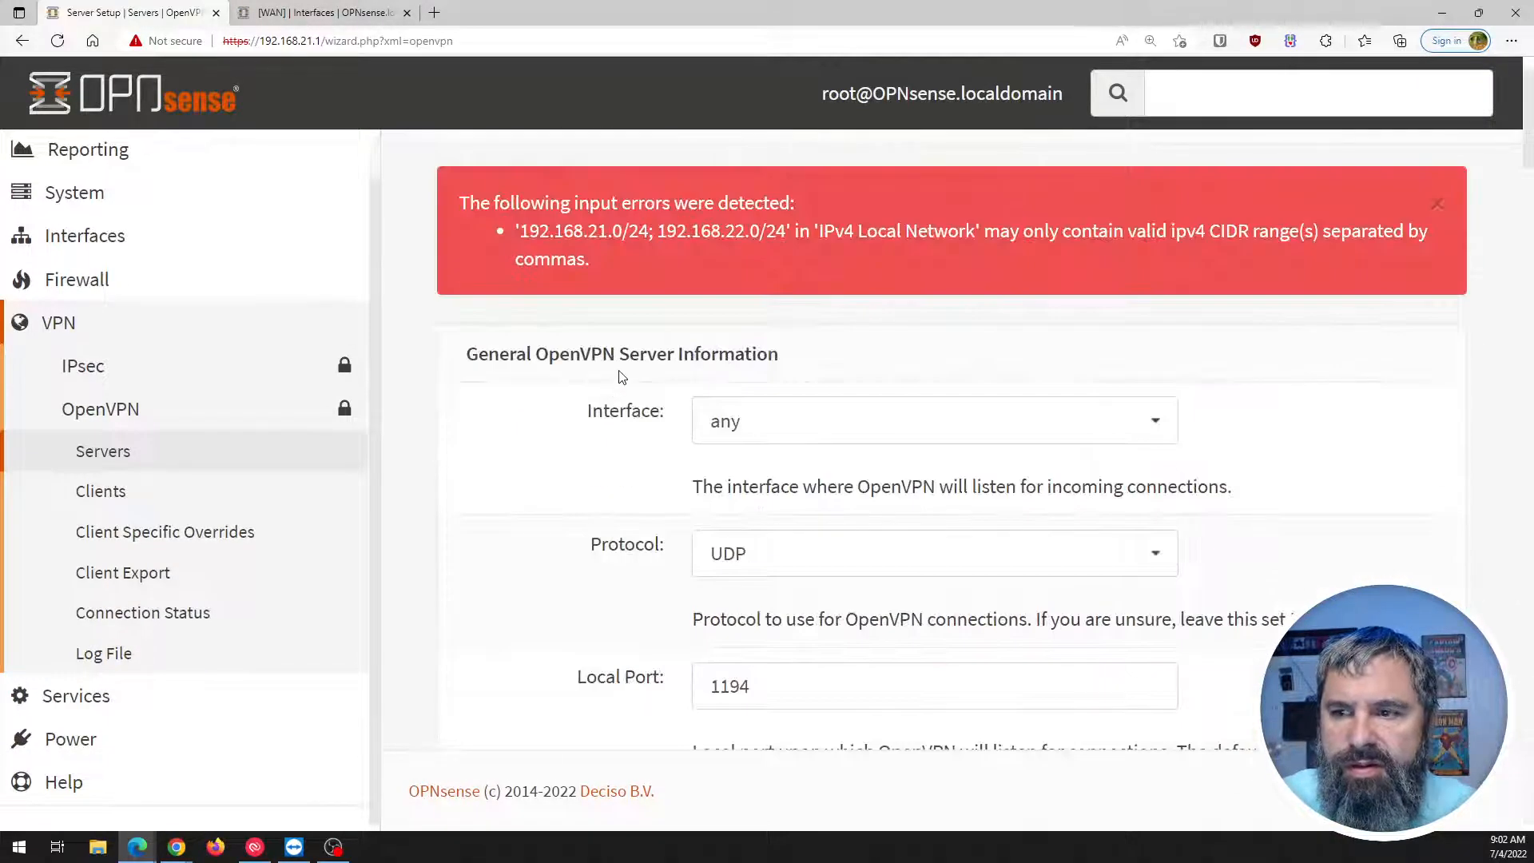
# Delete the second network, leaving only 192.168.21.0/24, and submit the server settings.
pyautogui.scroll(-1, 620, 378)
pyautogui.scroll(-20, 621, 377)
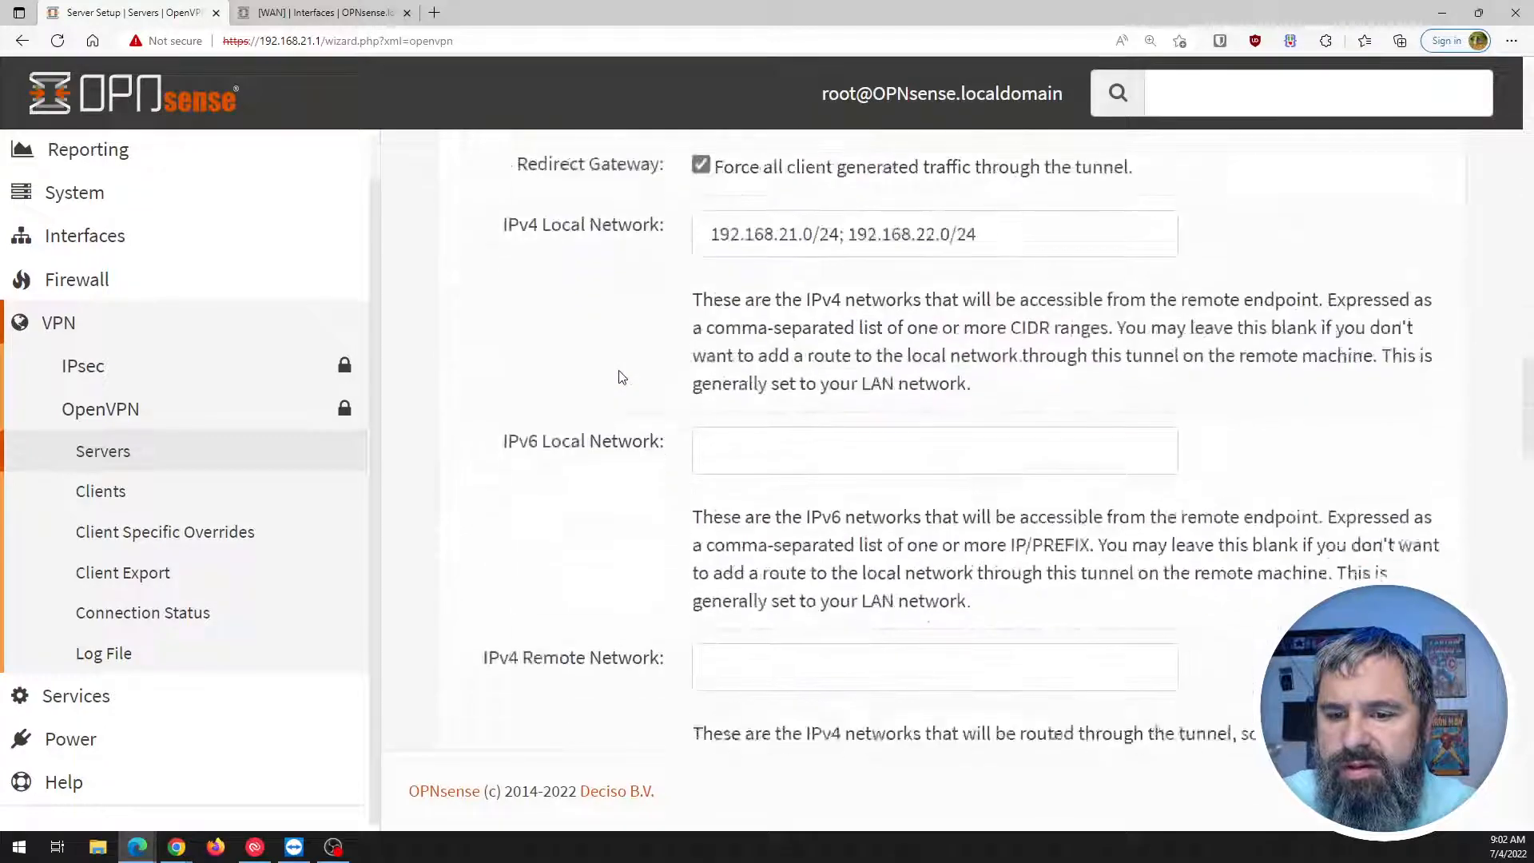
pyautogui.scroll(6, 621, 377)
pyautogui.scroll(-1, 855, 275)
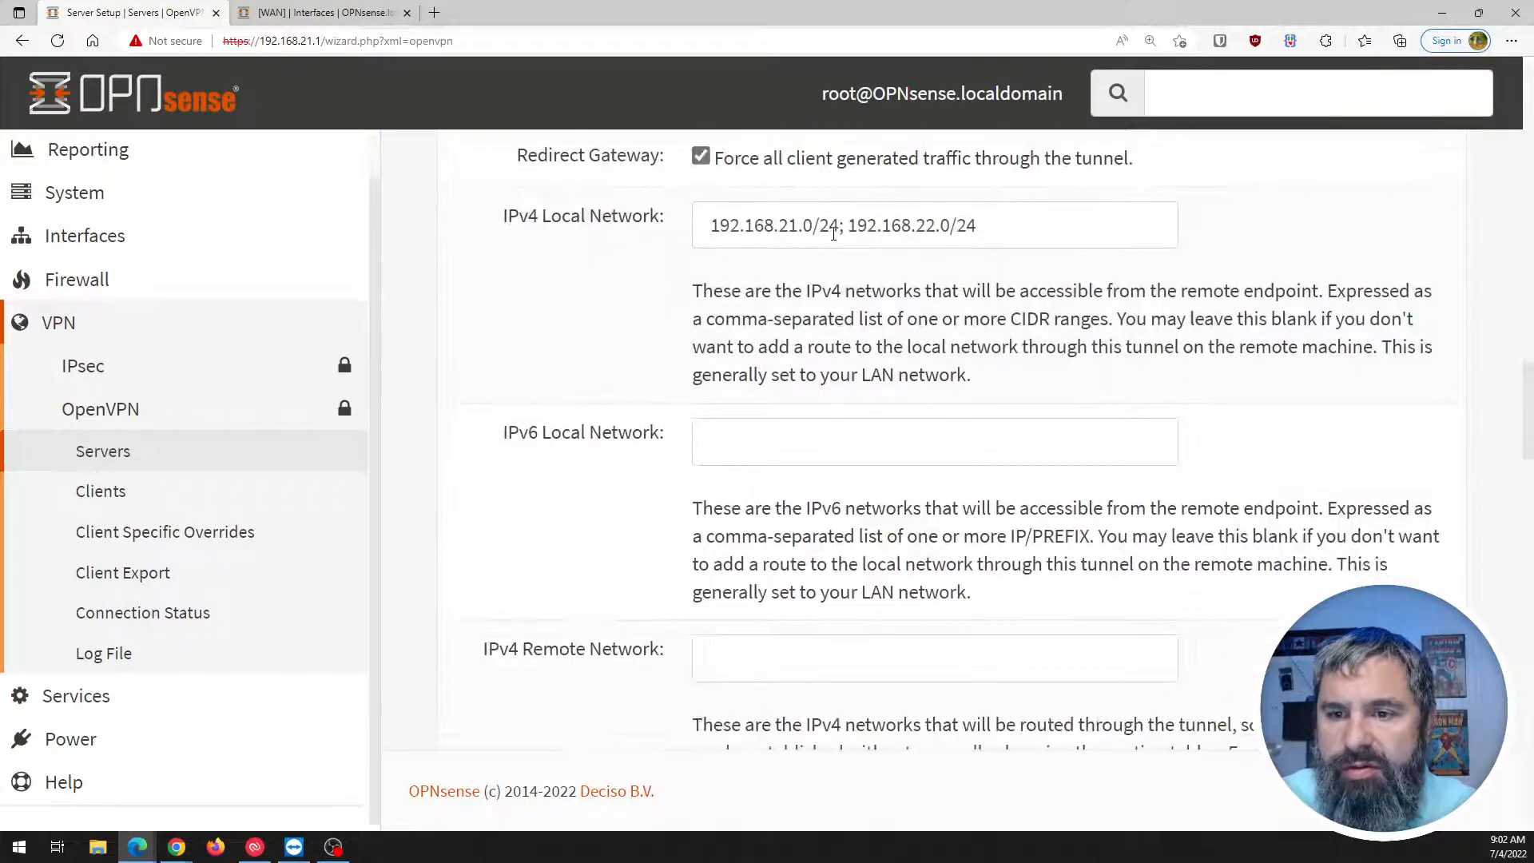
pyautogui.moveTo(839, 228); pyautogui.dragTo(1039, 224)
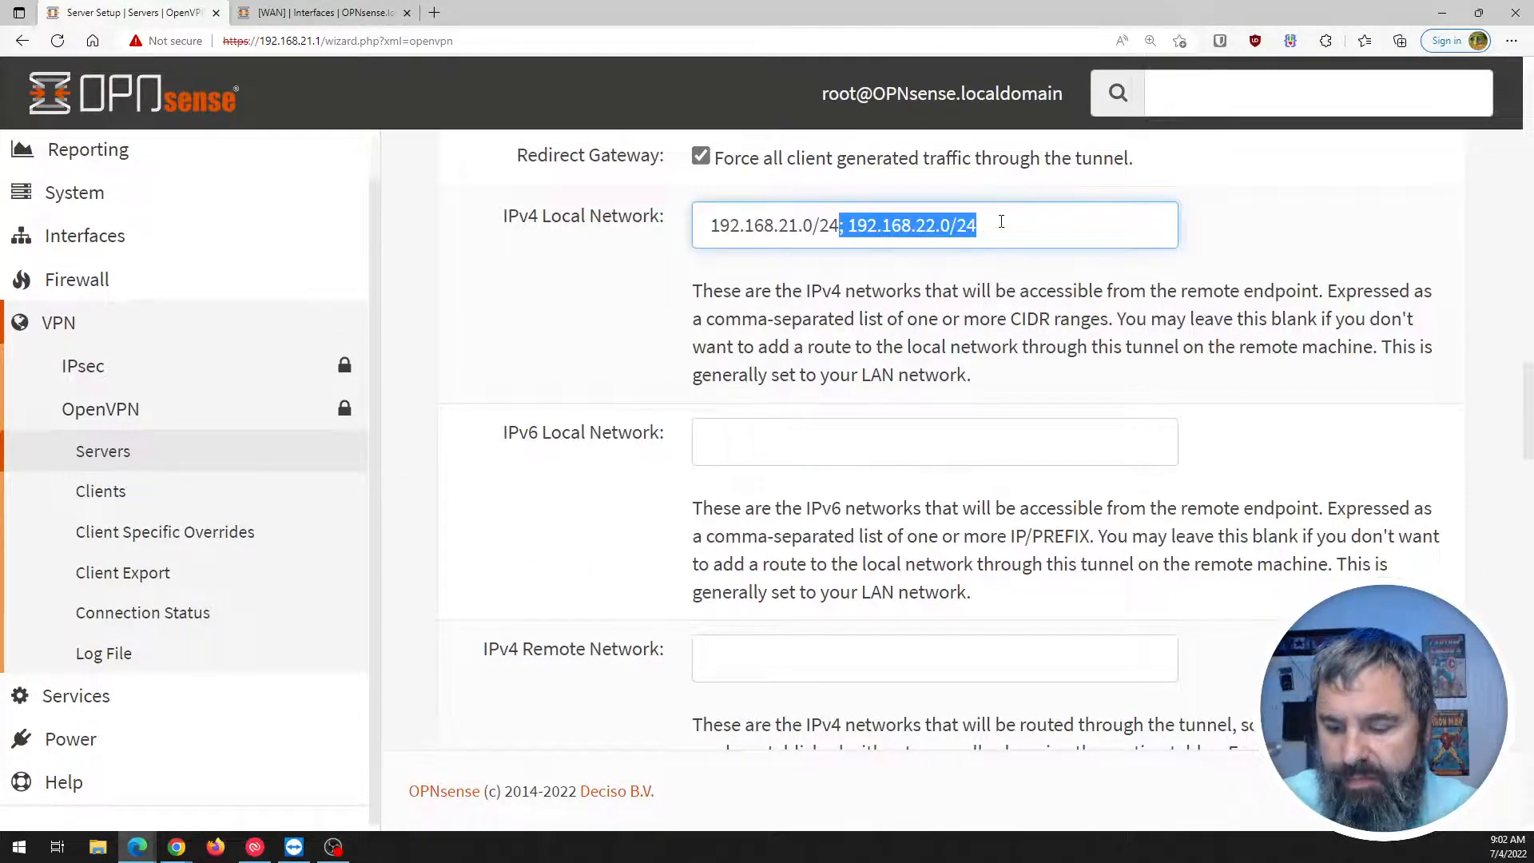
pyautogui.press('BackSpace')
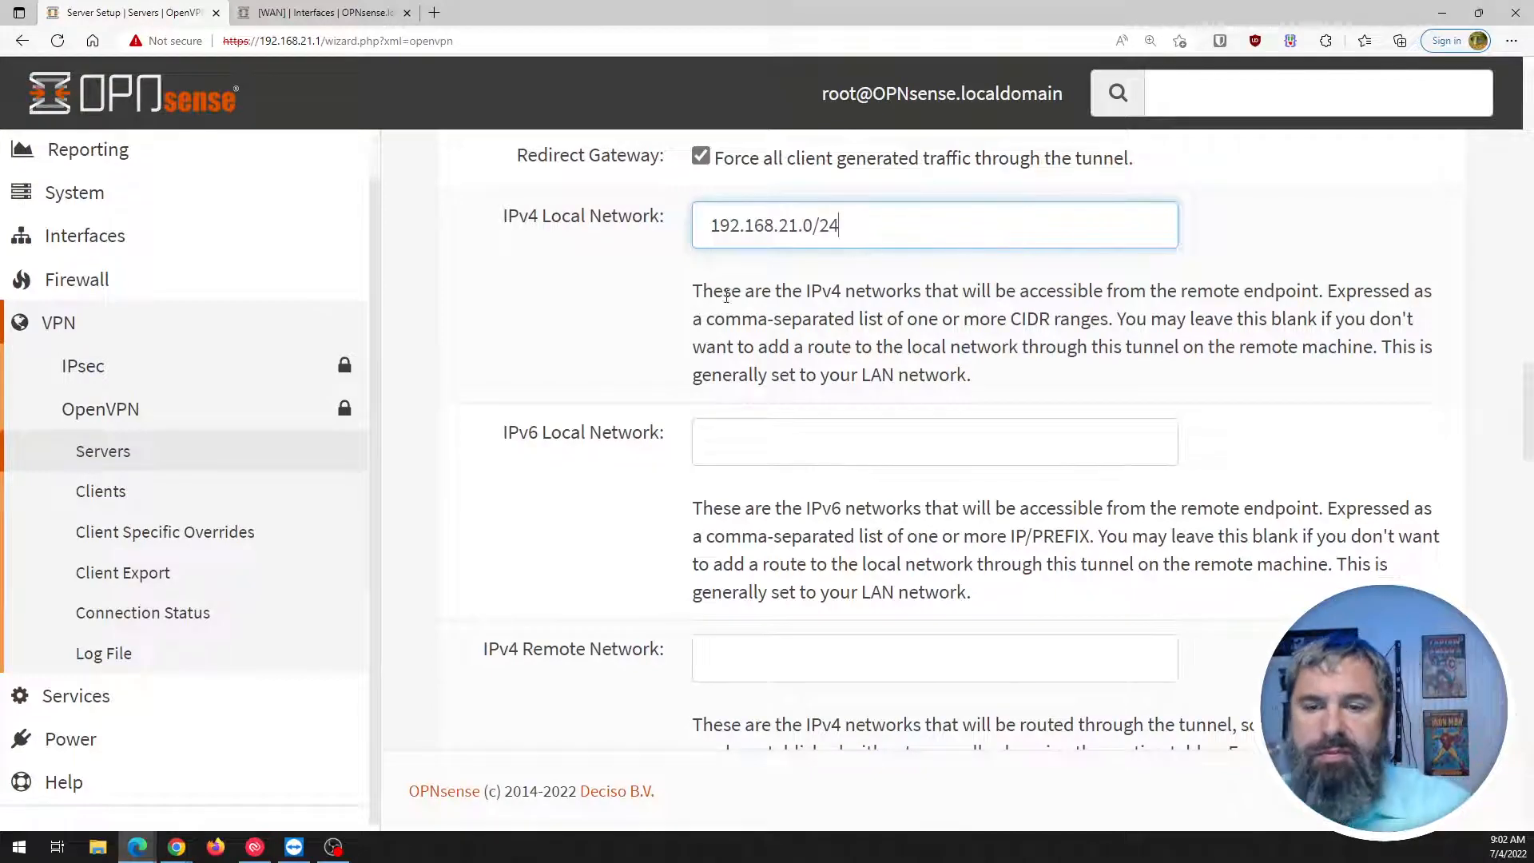
pyautogui.scroll(-20, 552, 411)
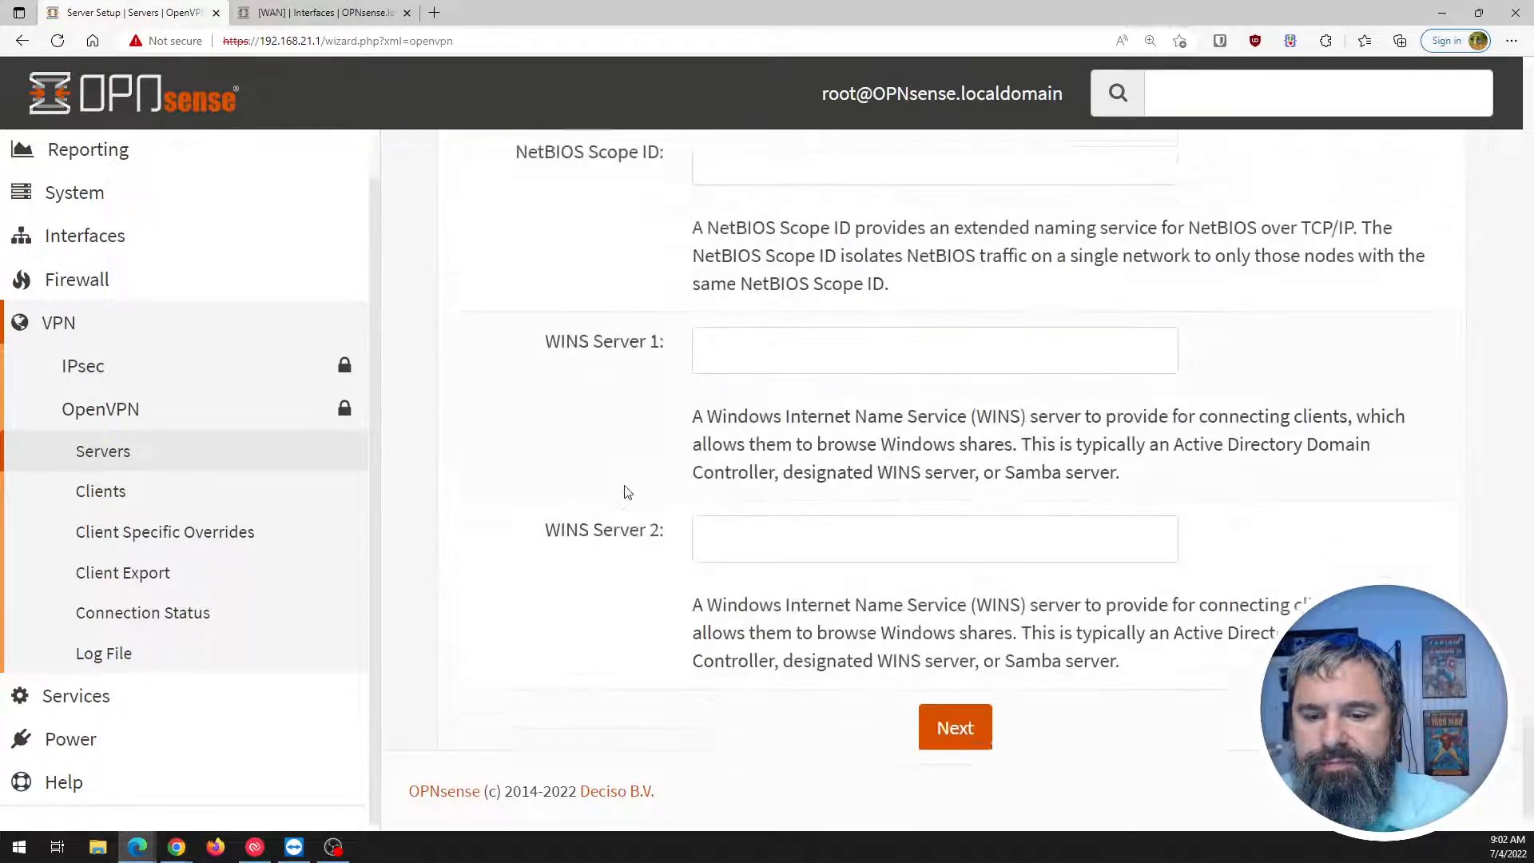
pyautogui.click(953, 688)
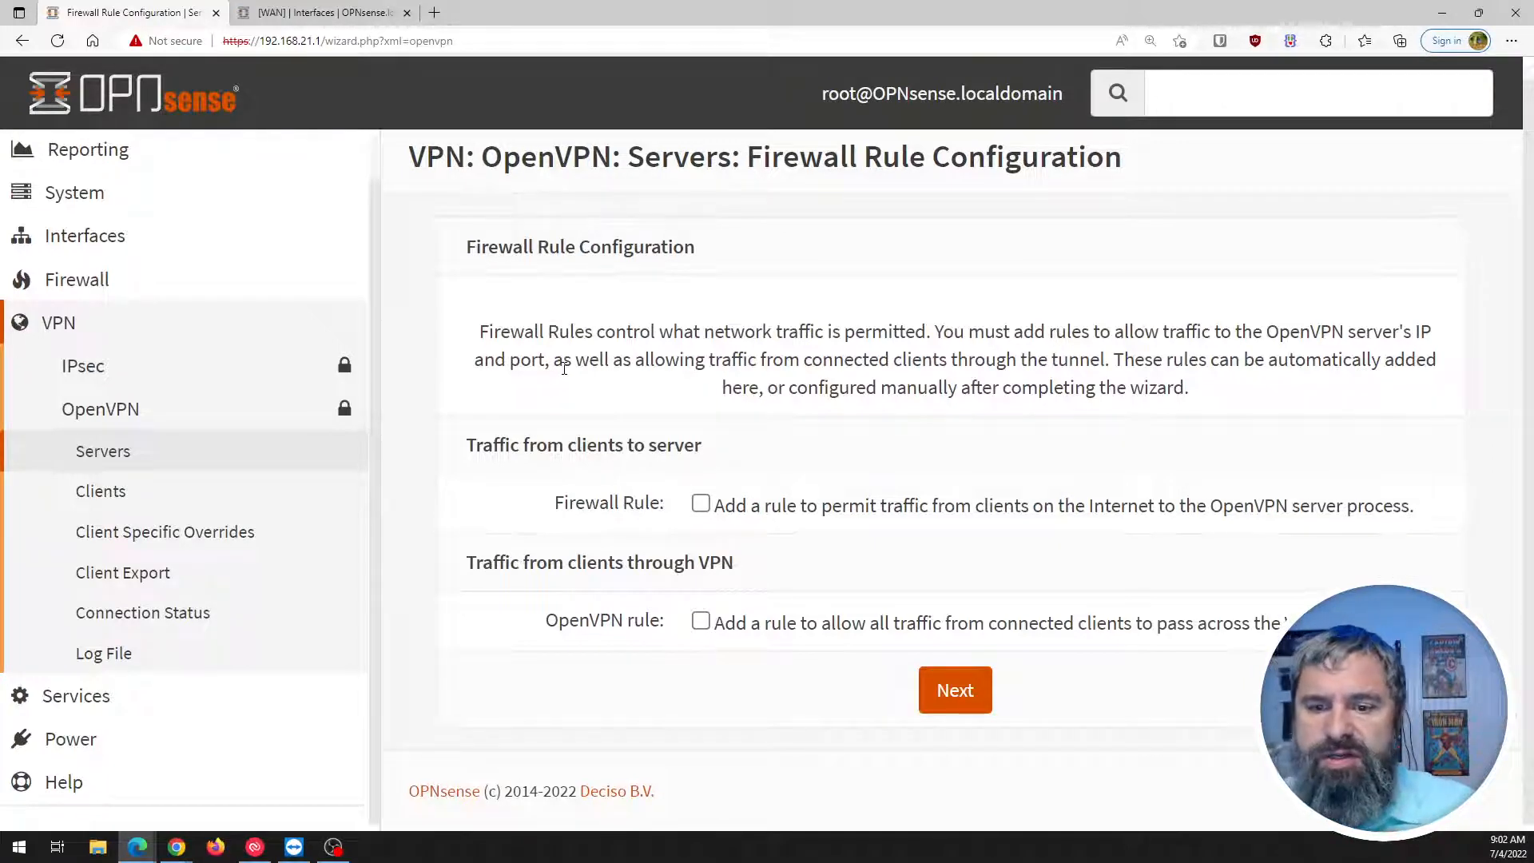
# Enable both the Firewall Rule and OpenVPN rule options and finish the wizard.
pyautogui.click(701, 504)
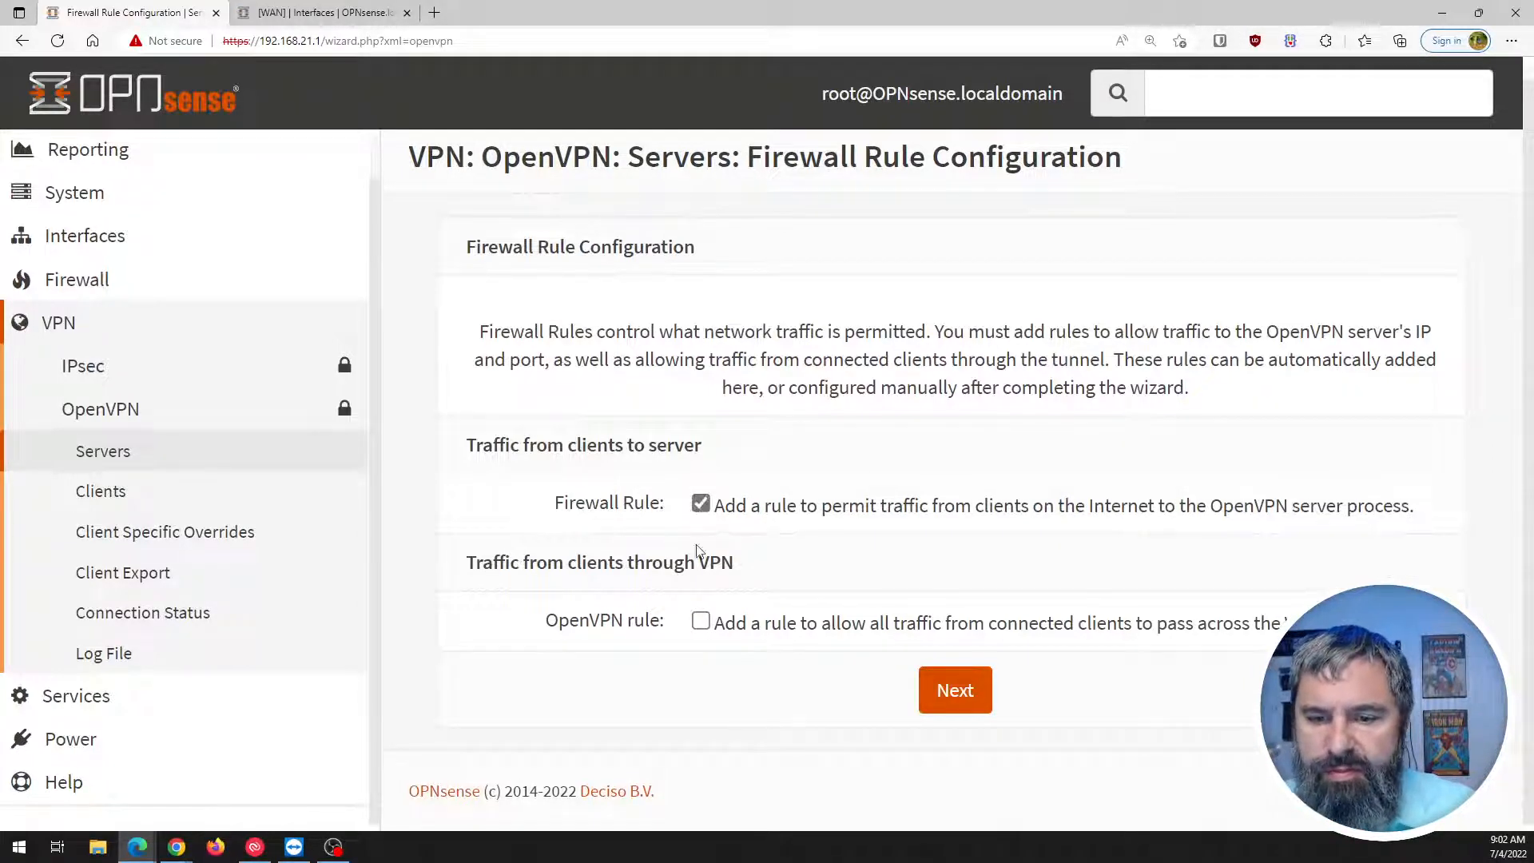
pyautogui.click(699, 618)
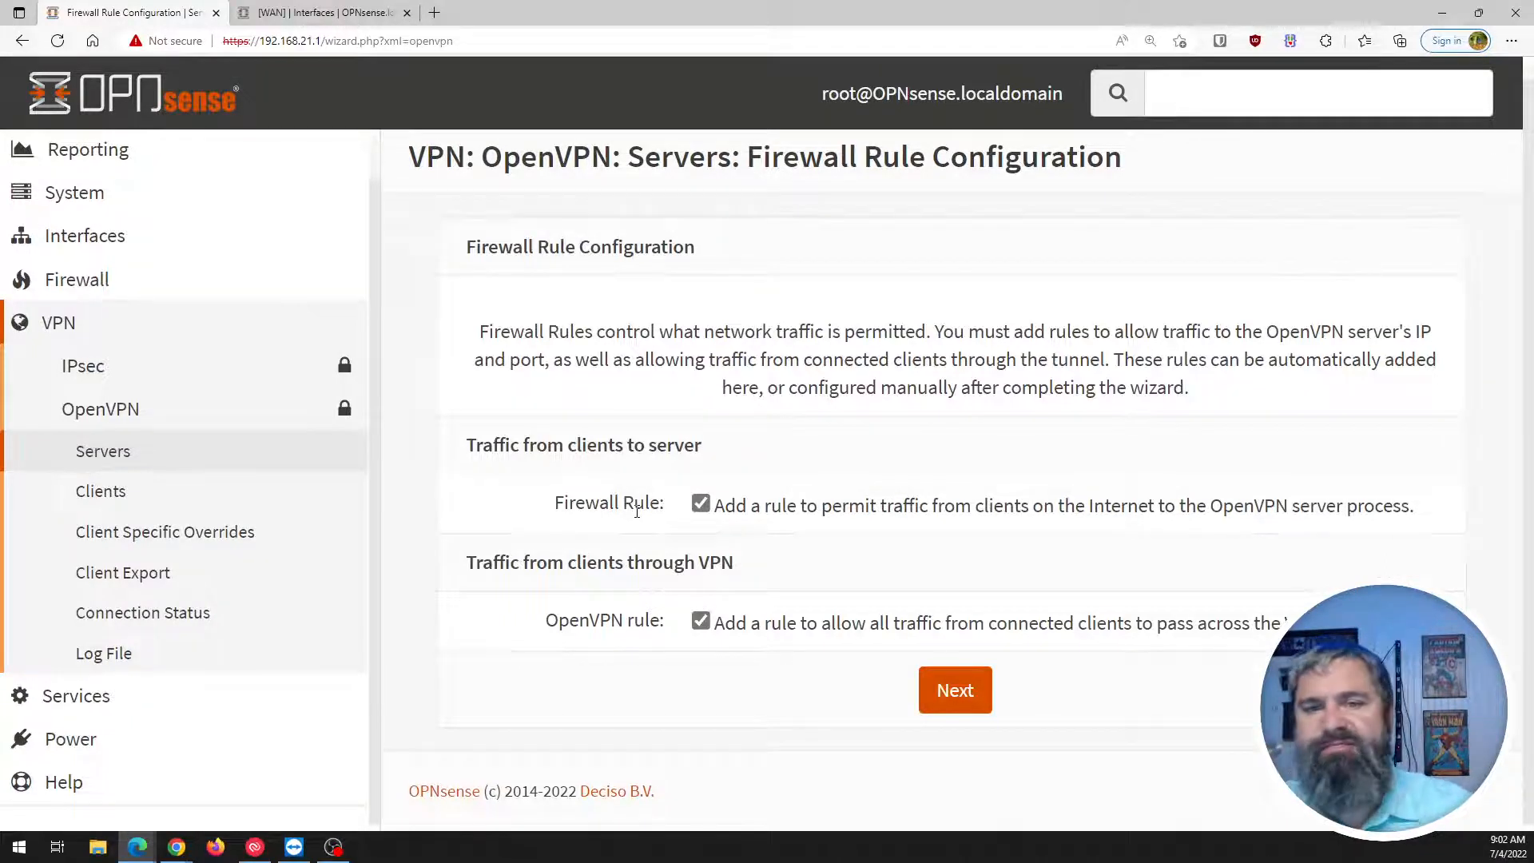
pyautogui.click(955, 690)
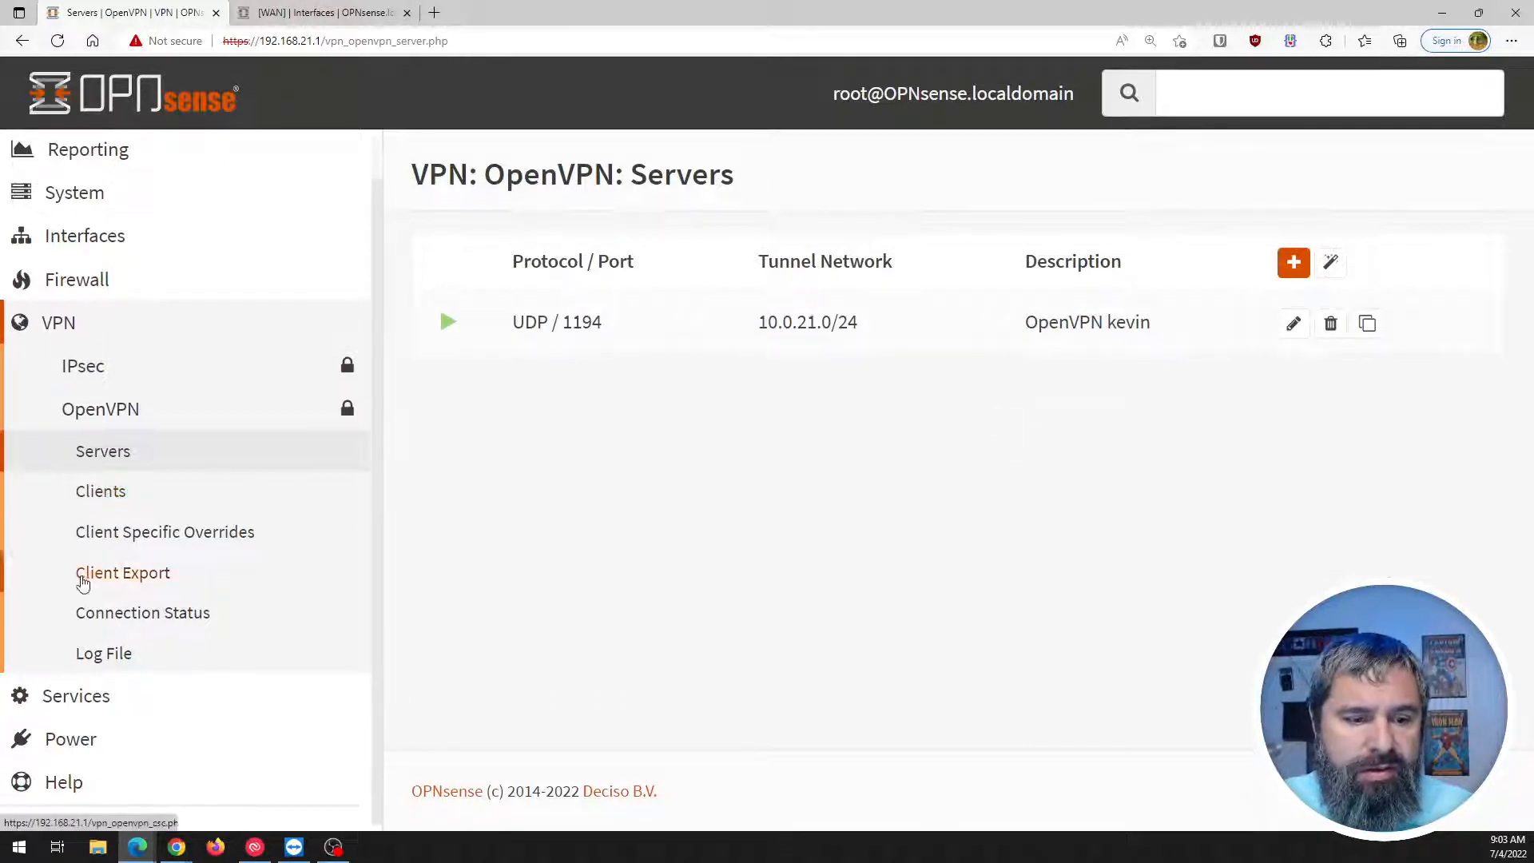
# Reopen the OpenVPN Client Export page and expand and collapse the System, Services and Lobby menus.
pyautogui.click(116, 581)
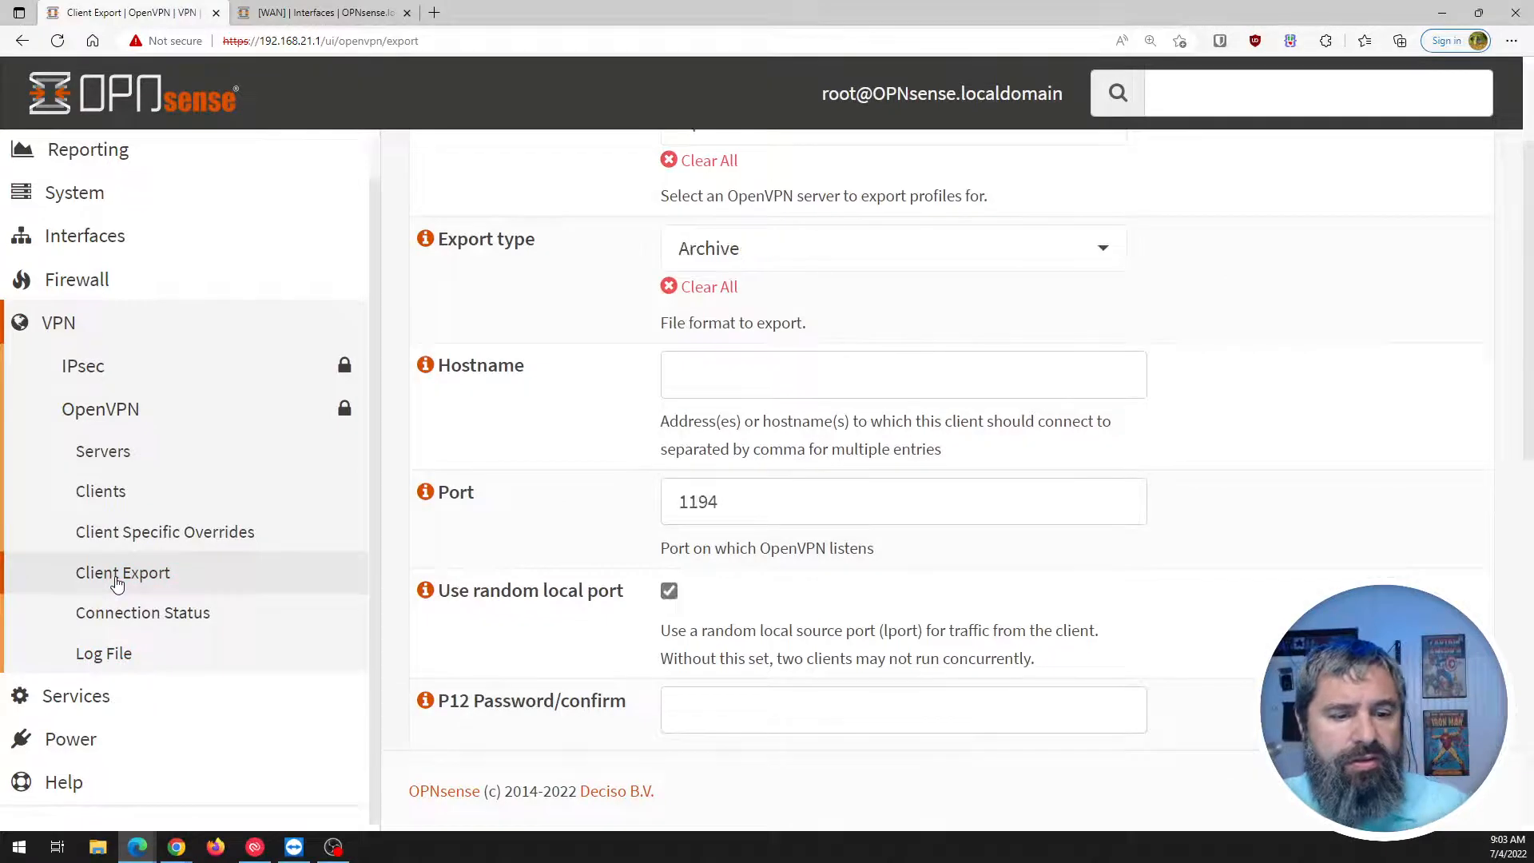
pyautogui.scroll(-10, 655, 360)
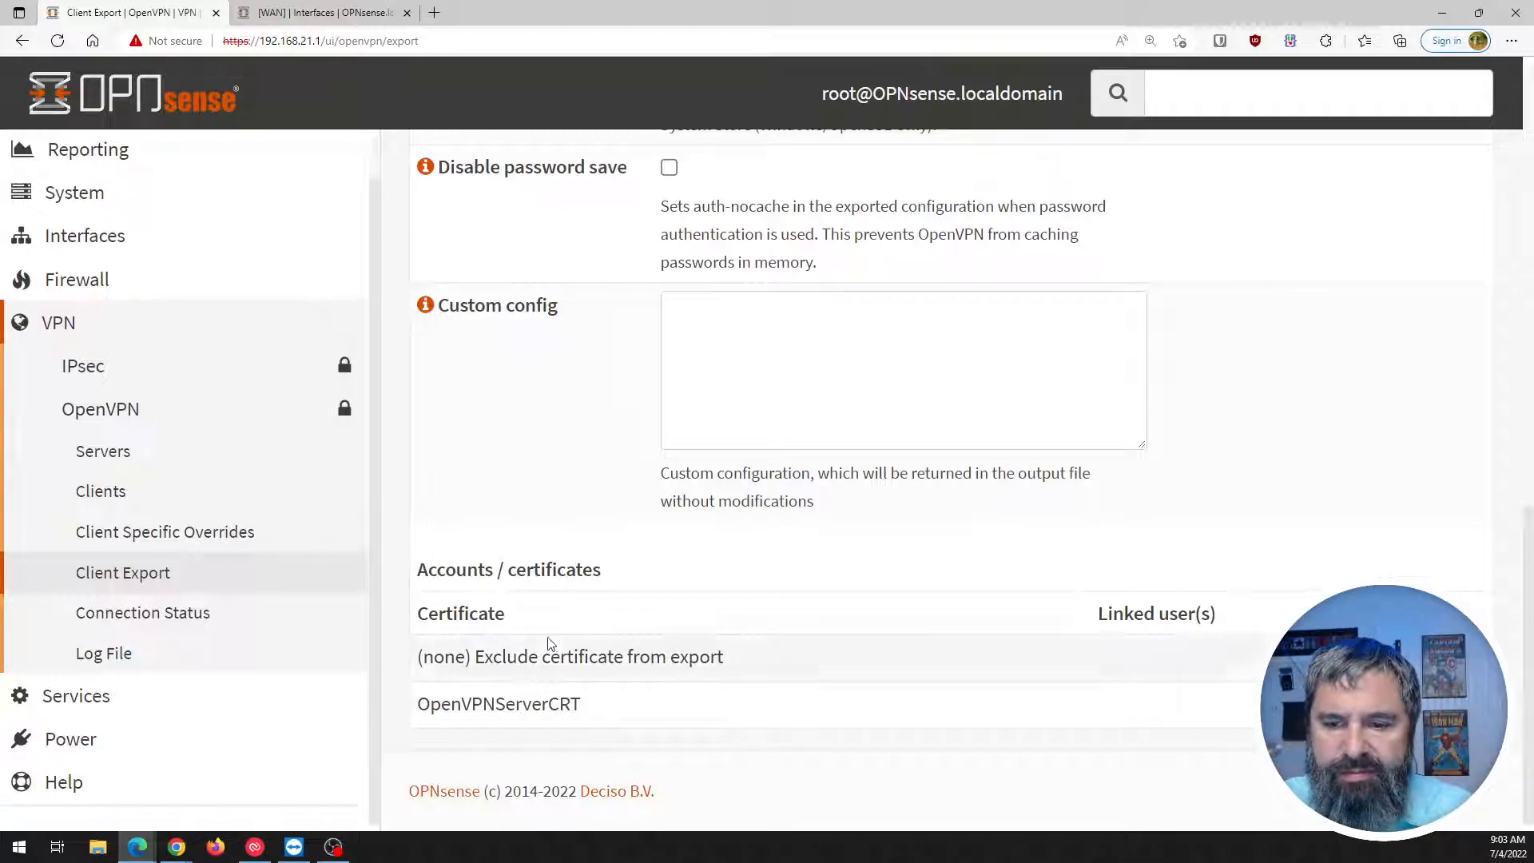
pyautogui.scroll(10, 549, 643)
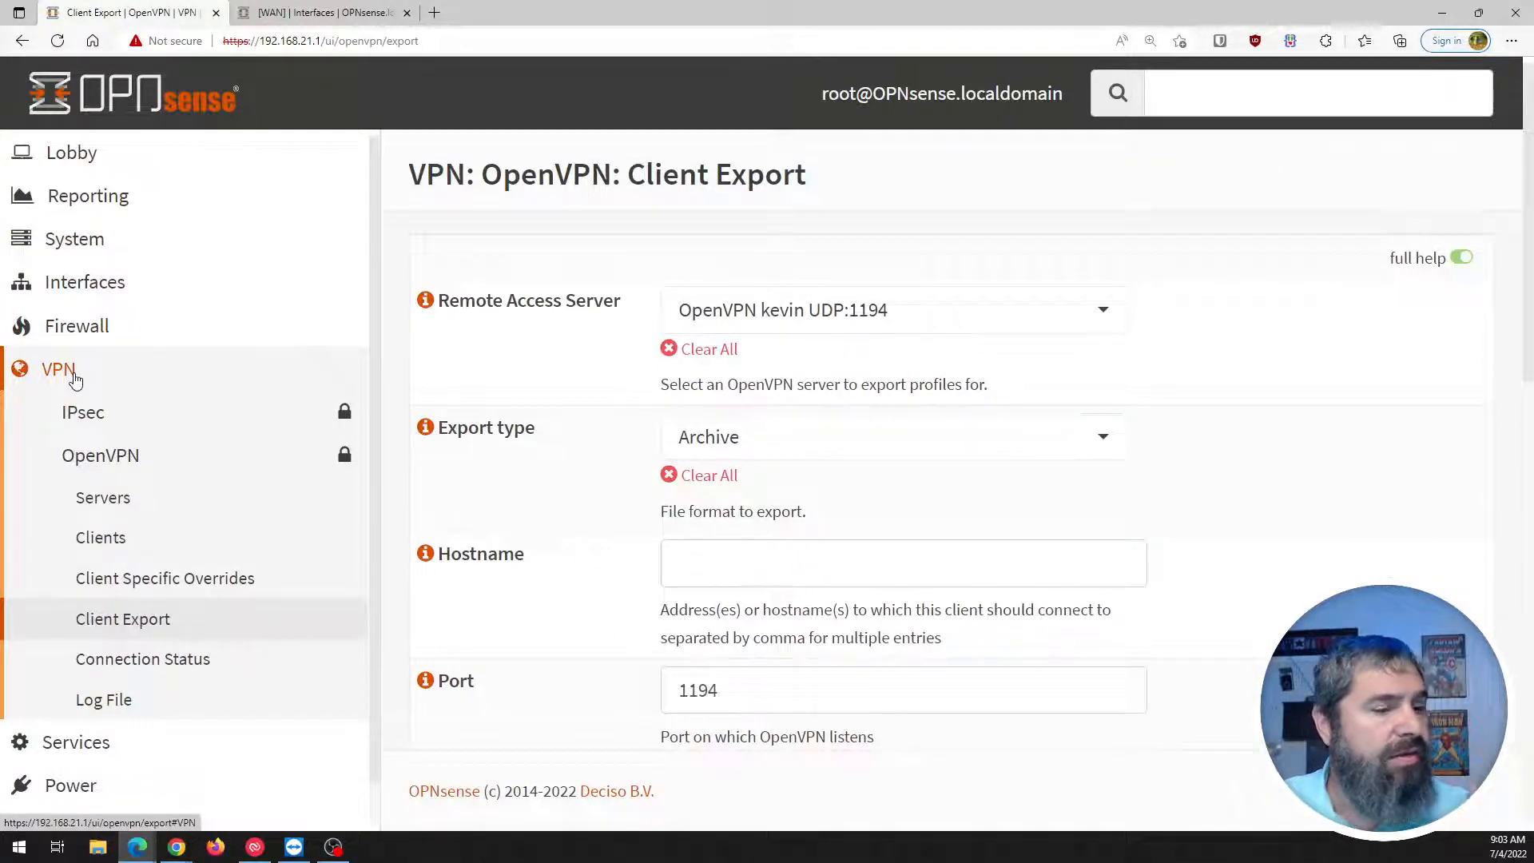
pyautogui.click(68, 244)
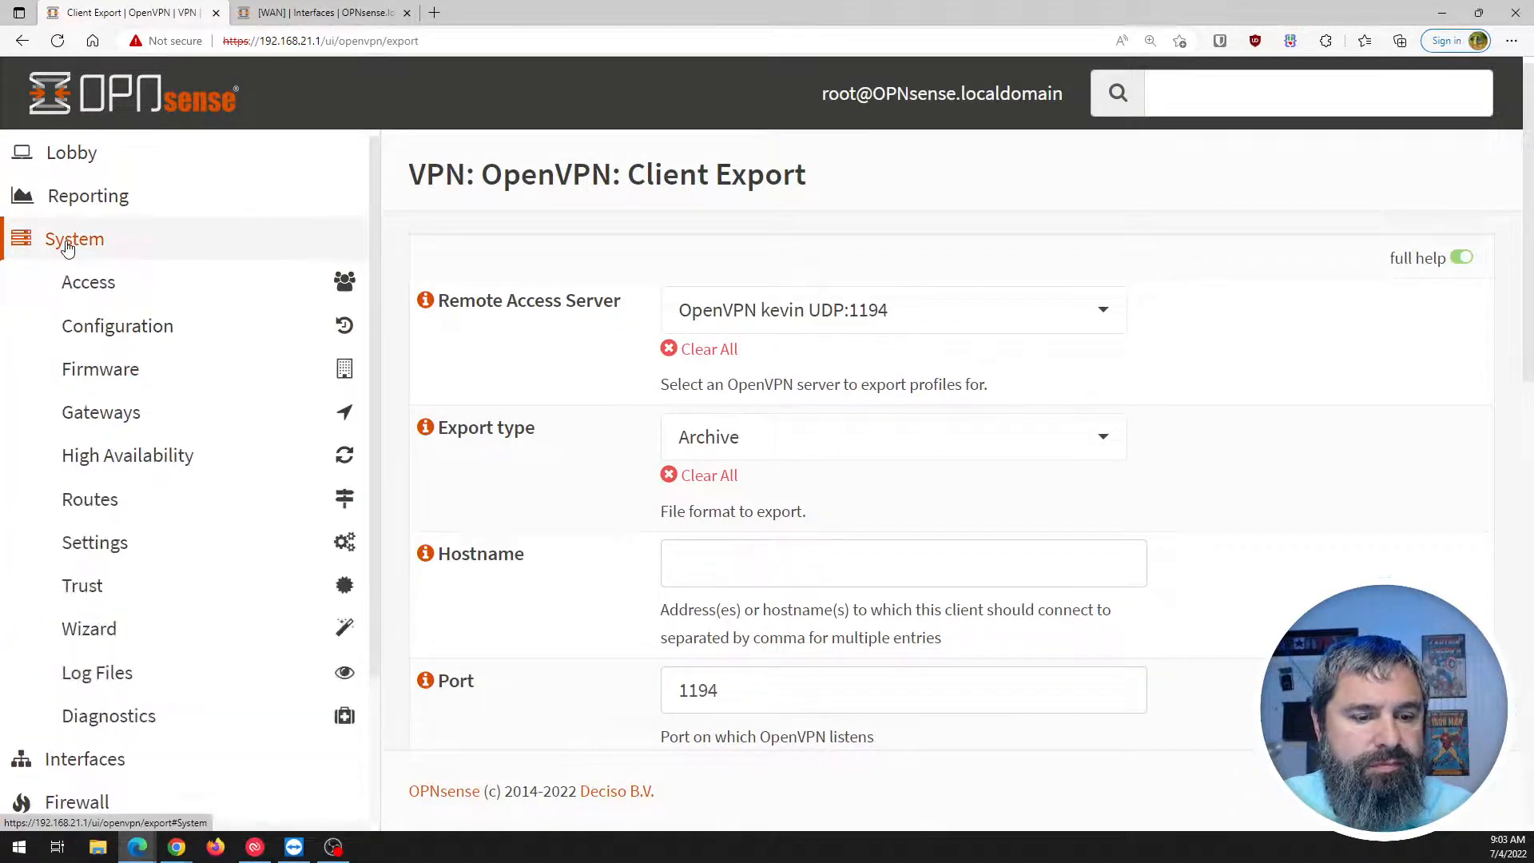
pyautogui.click(68, 244)
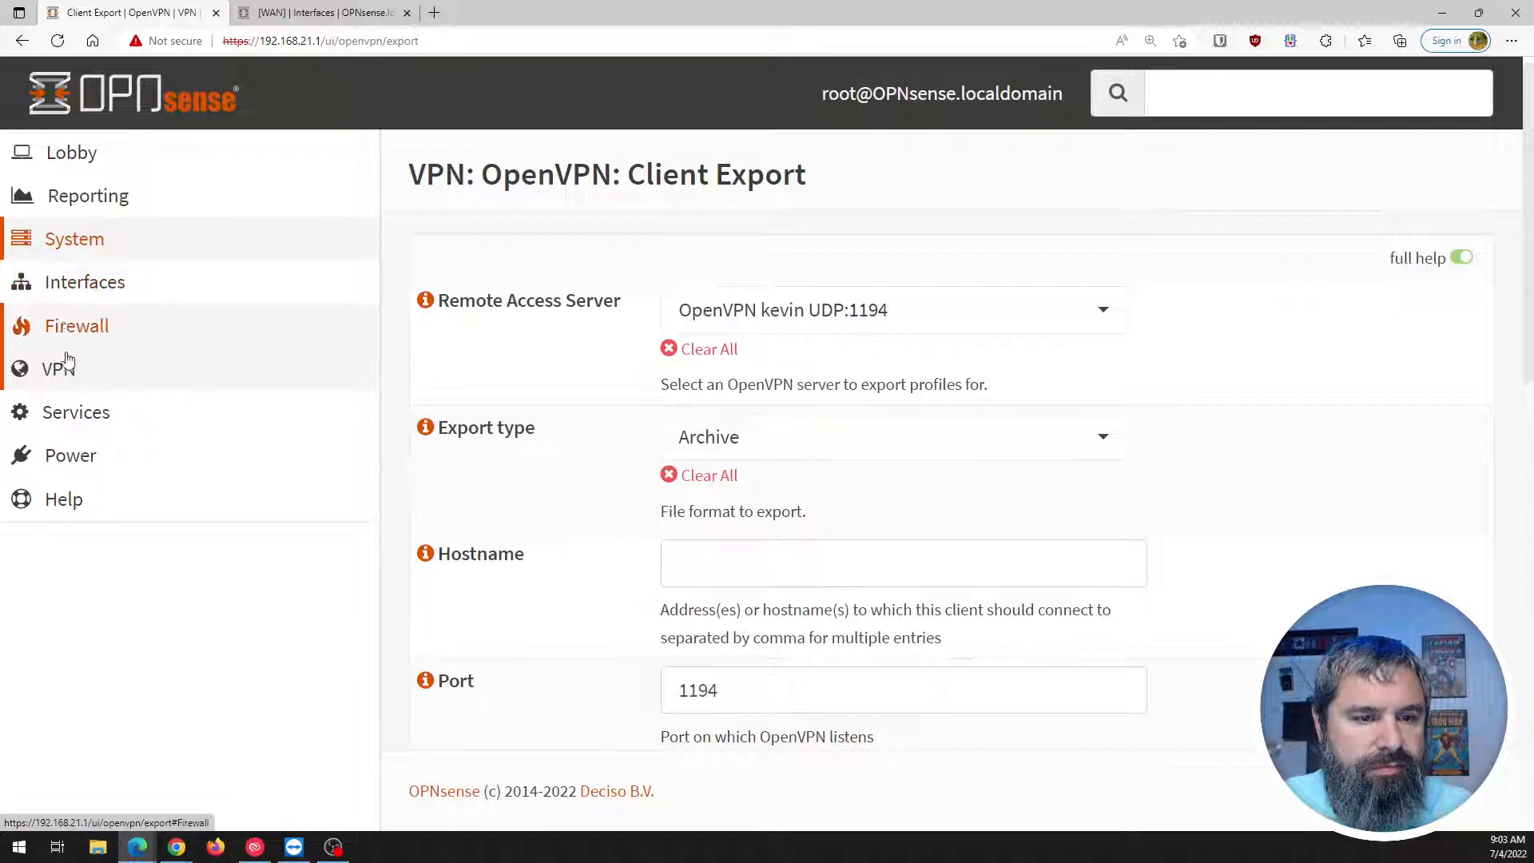
pyautogui.click(70, 412)
pyautogui.click(70, 414)
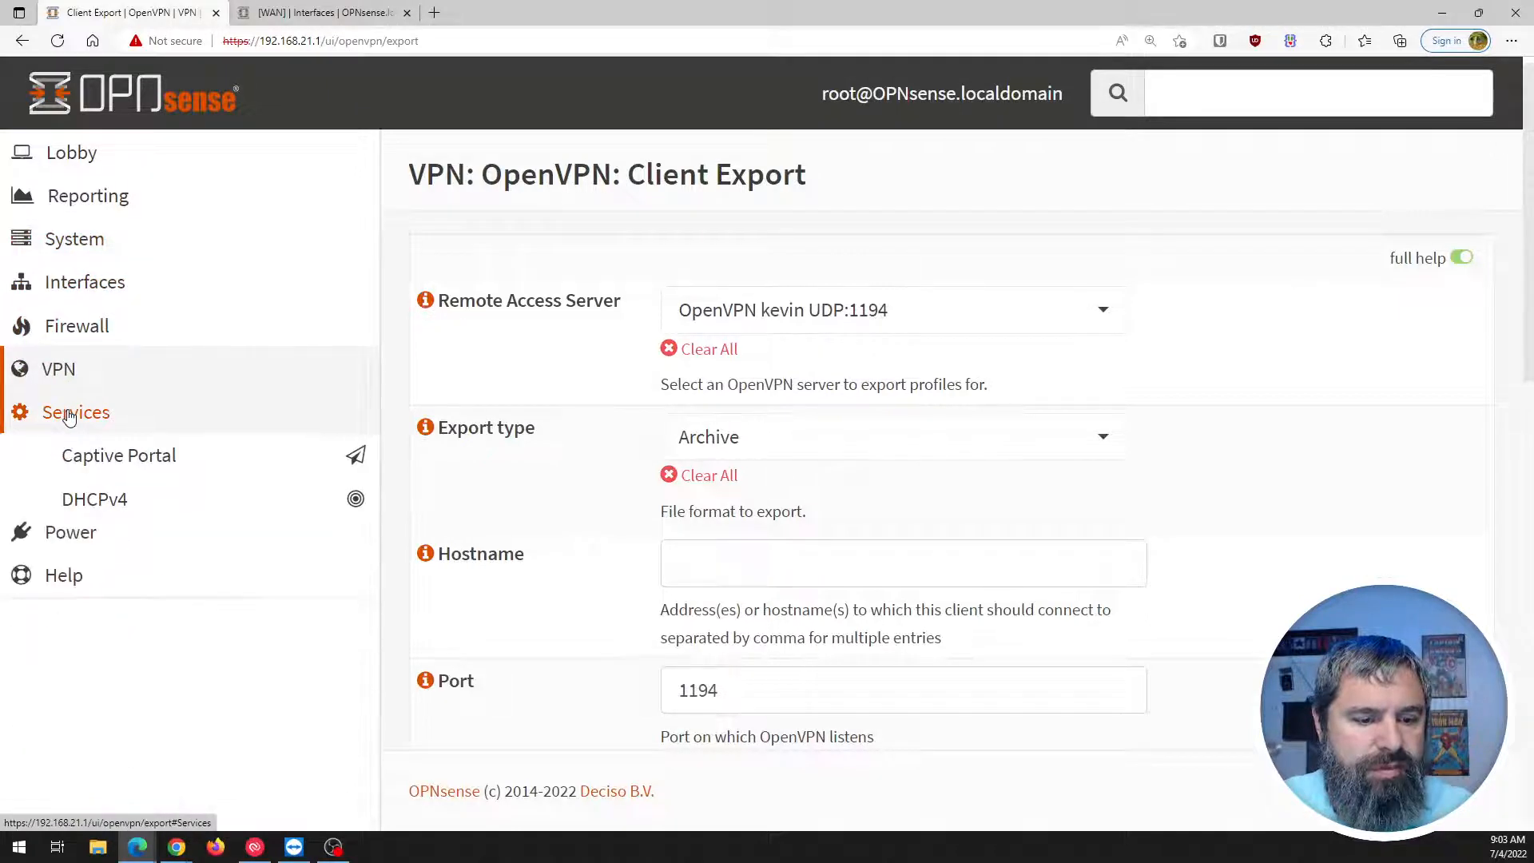
pyautogui.click(52, 152)
pyautogui.click(68, 242)
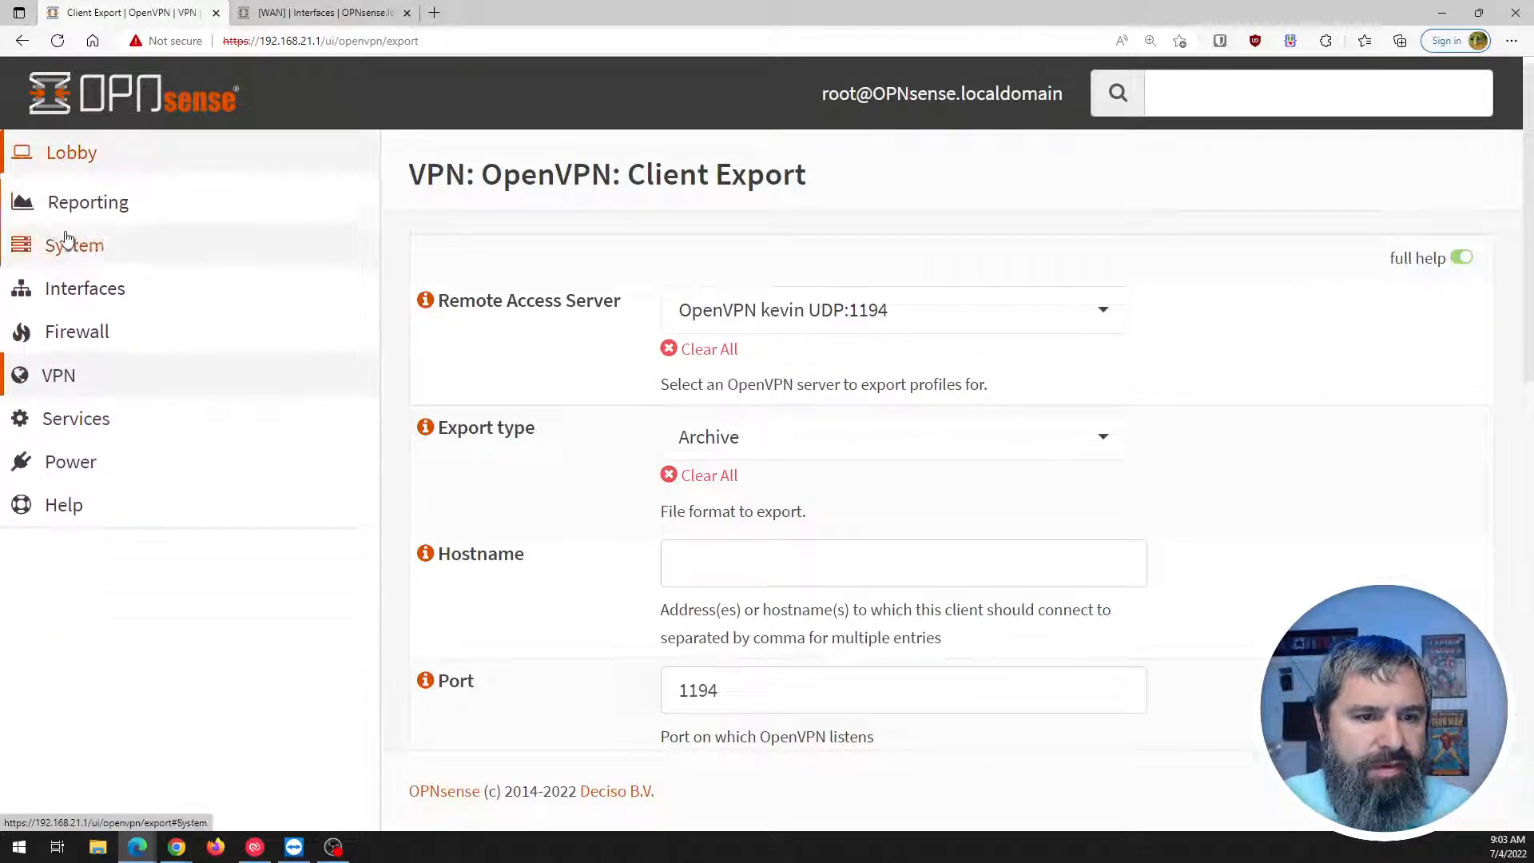
pyautogui.click(68, 241)
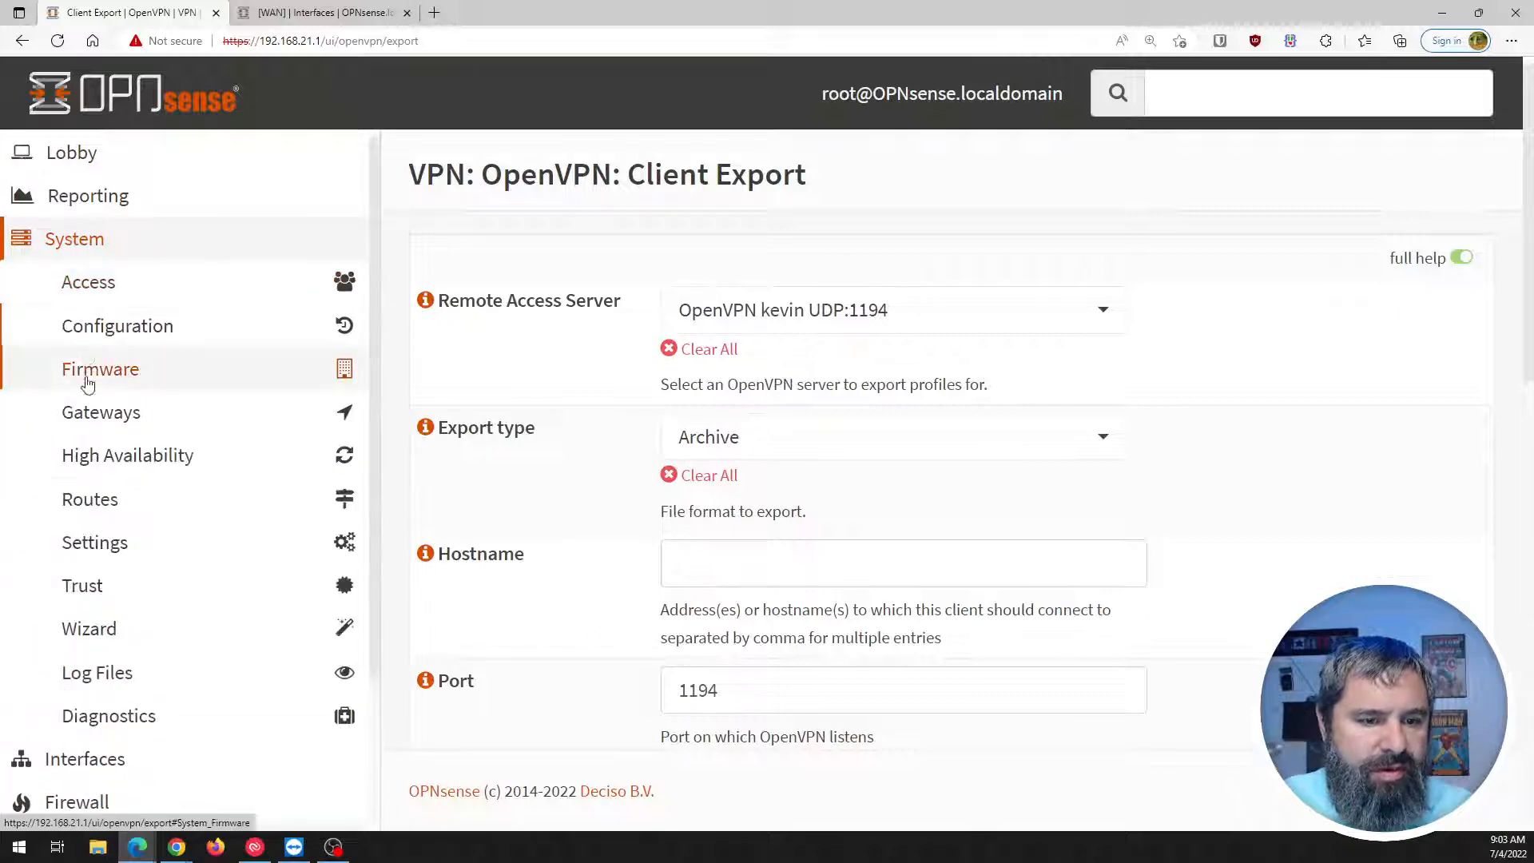
# Browse the Interfaces, Firewall, VPN, Services and Power menus, then return to the header search box.
pyautogui.scroll(-3, 84, 464)
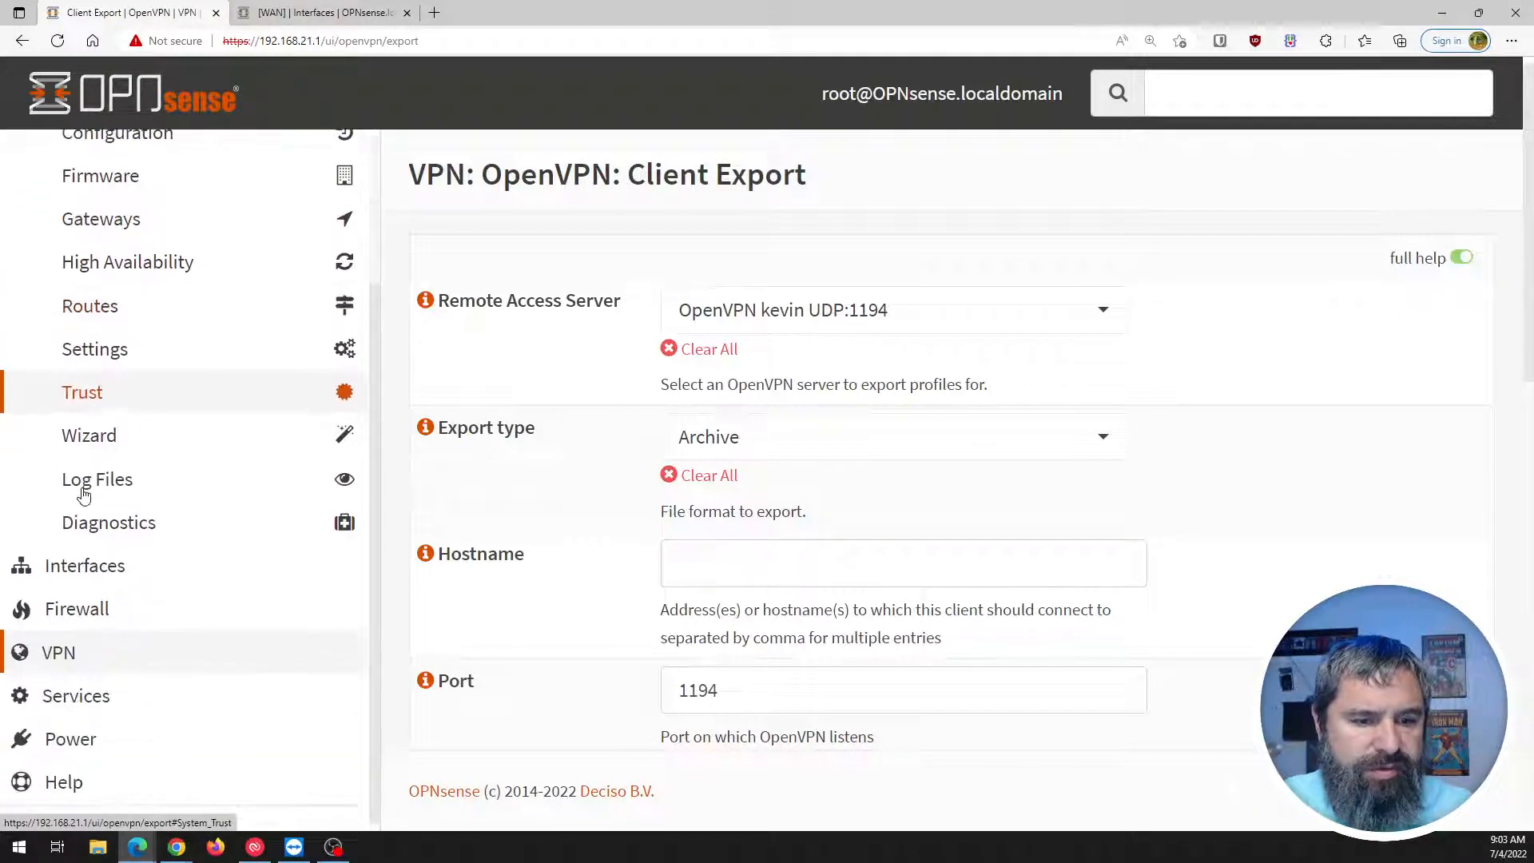
pyautogui.scroll(-4, 87, 511)
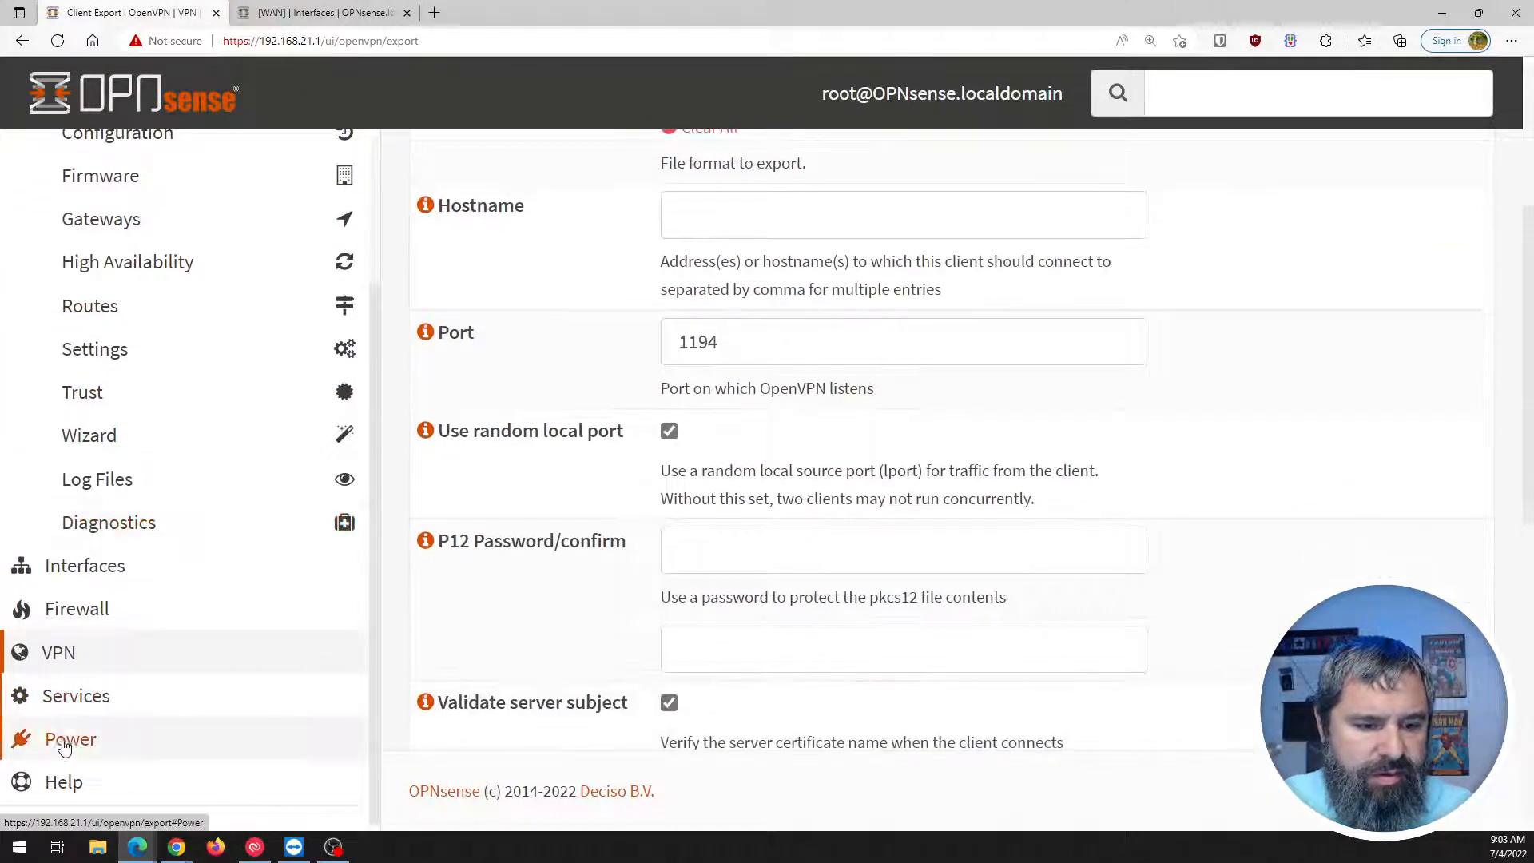
pyautogui.click(77, 565)
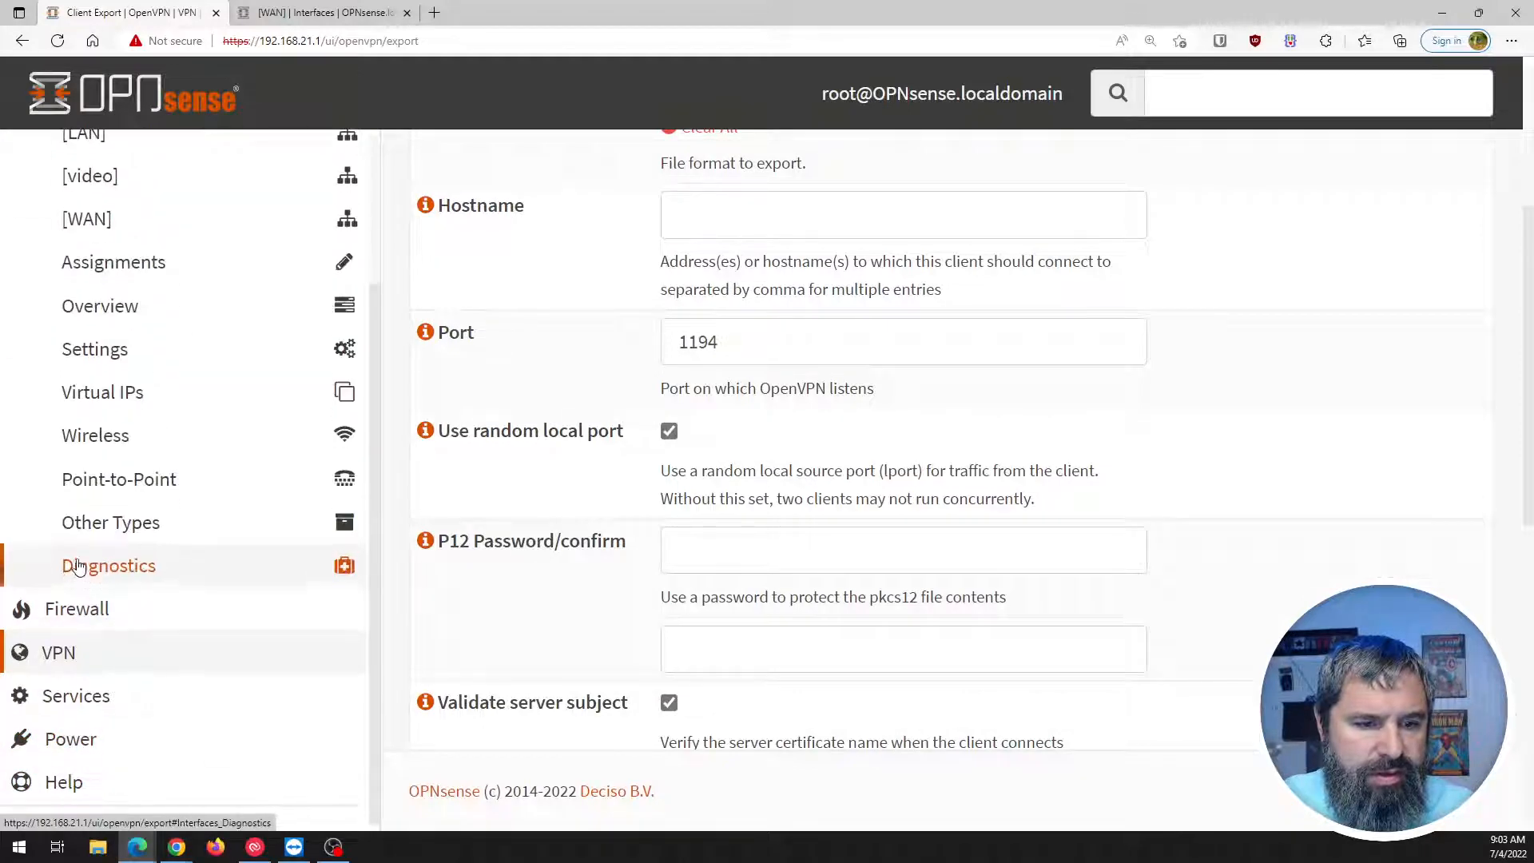
pyautogui.click(72, 609)
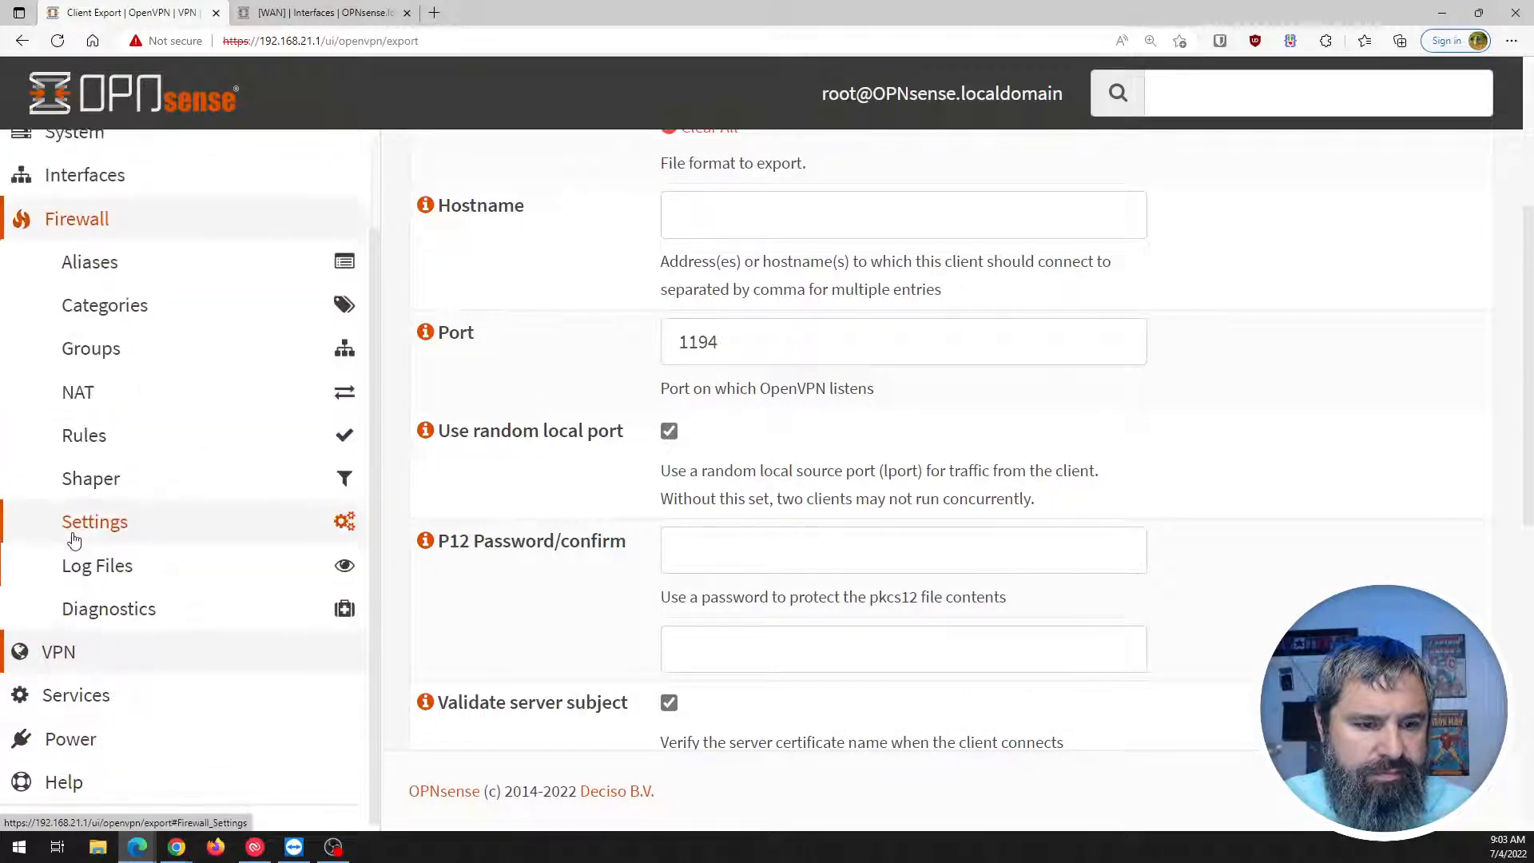
pyautogui.click(55, 652)
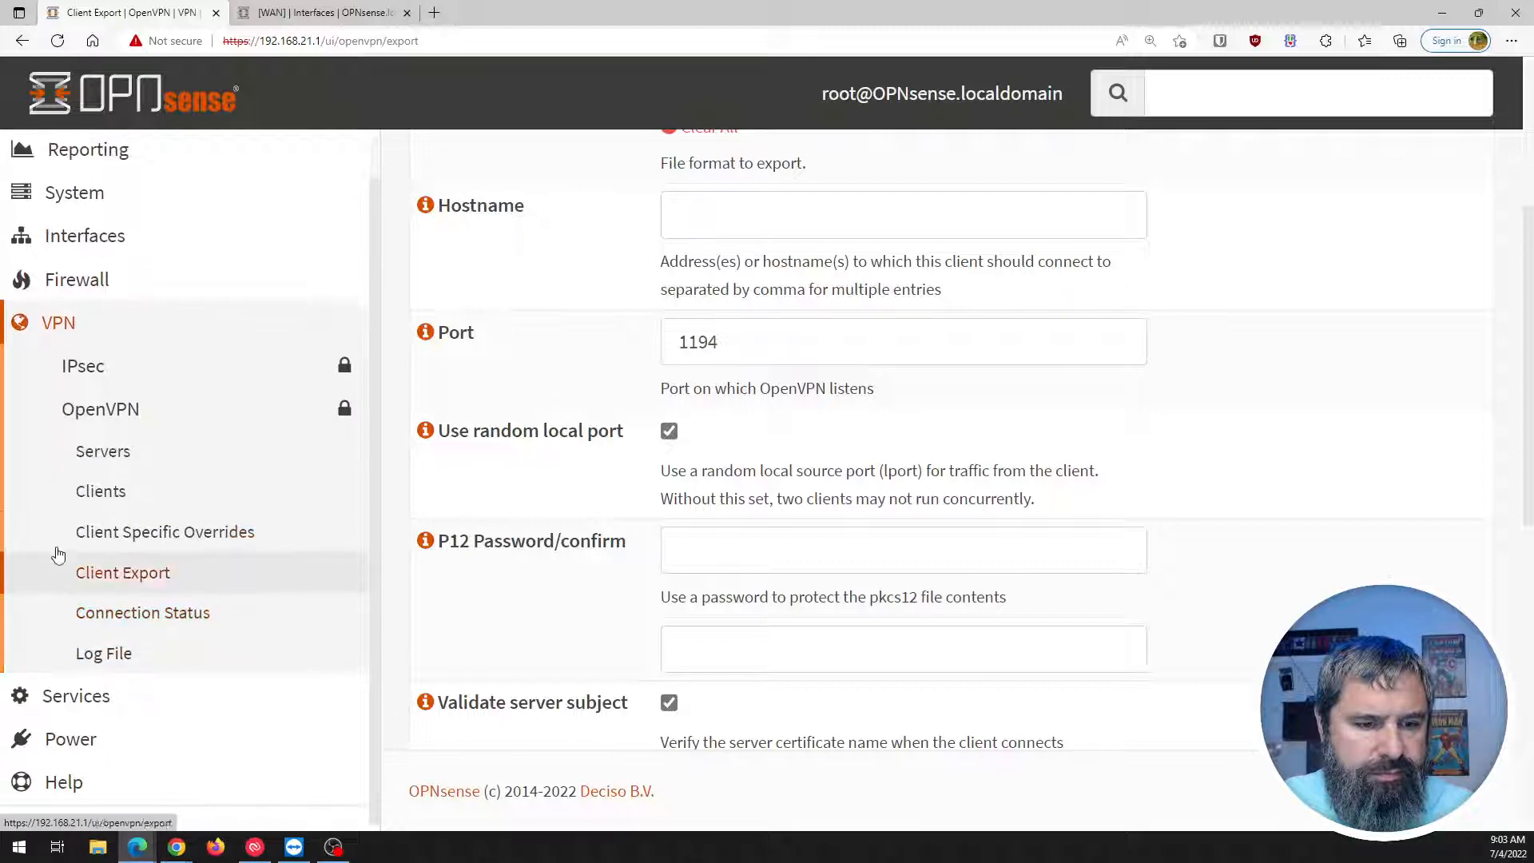
pyautogui.scroll(-3, 57, 554)
pyautogui.click(62, 692)
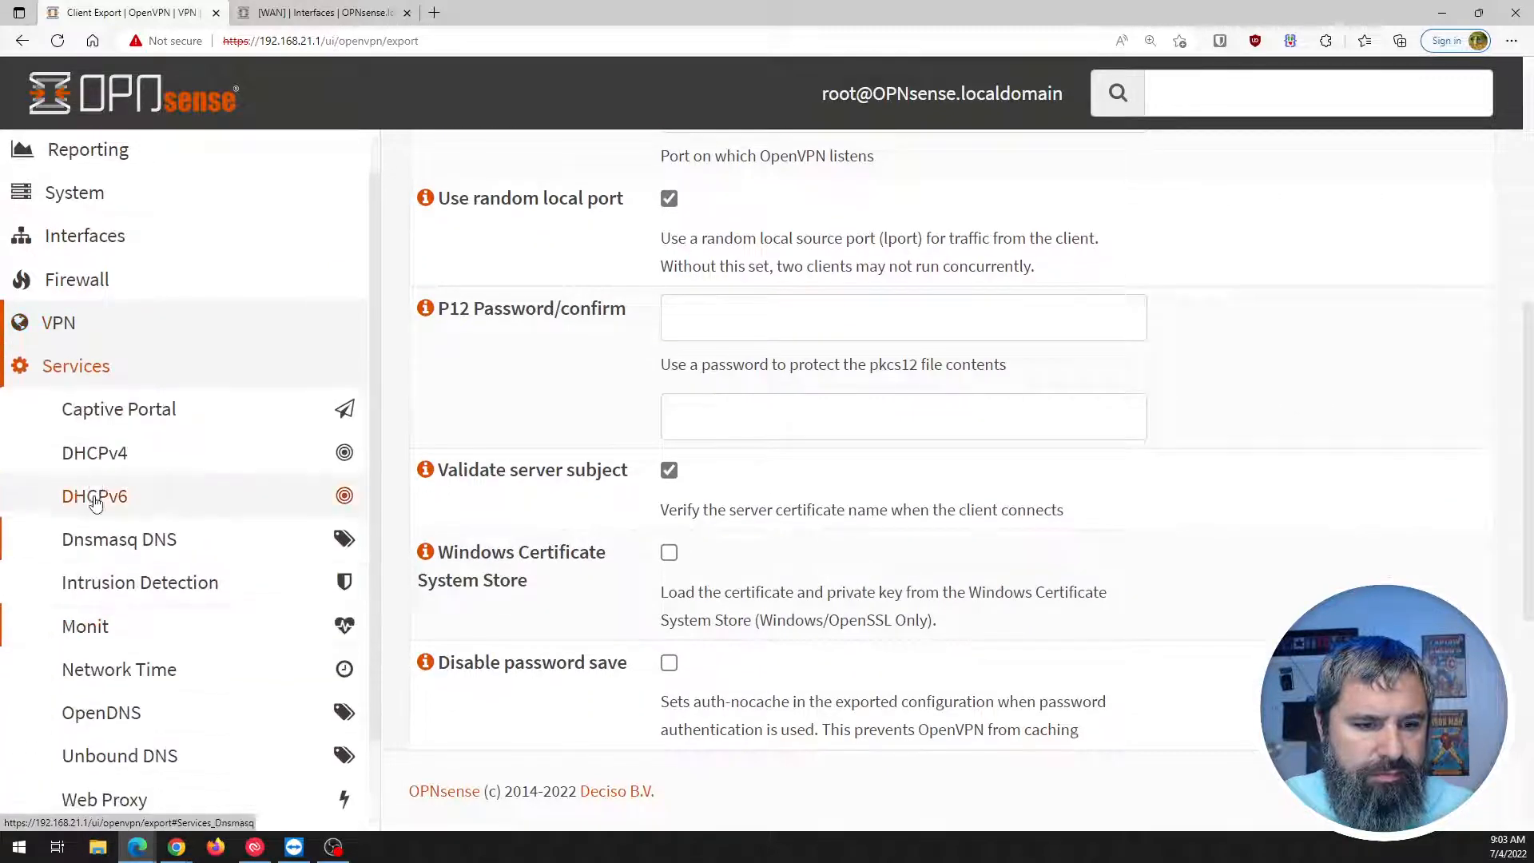
pyautogui.scroll(-5, 94, 499)
pyautogui.click(69, 744)
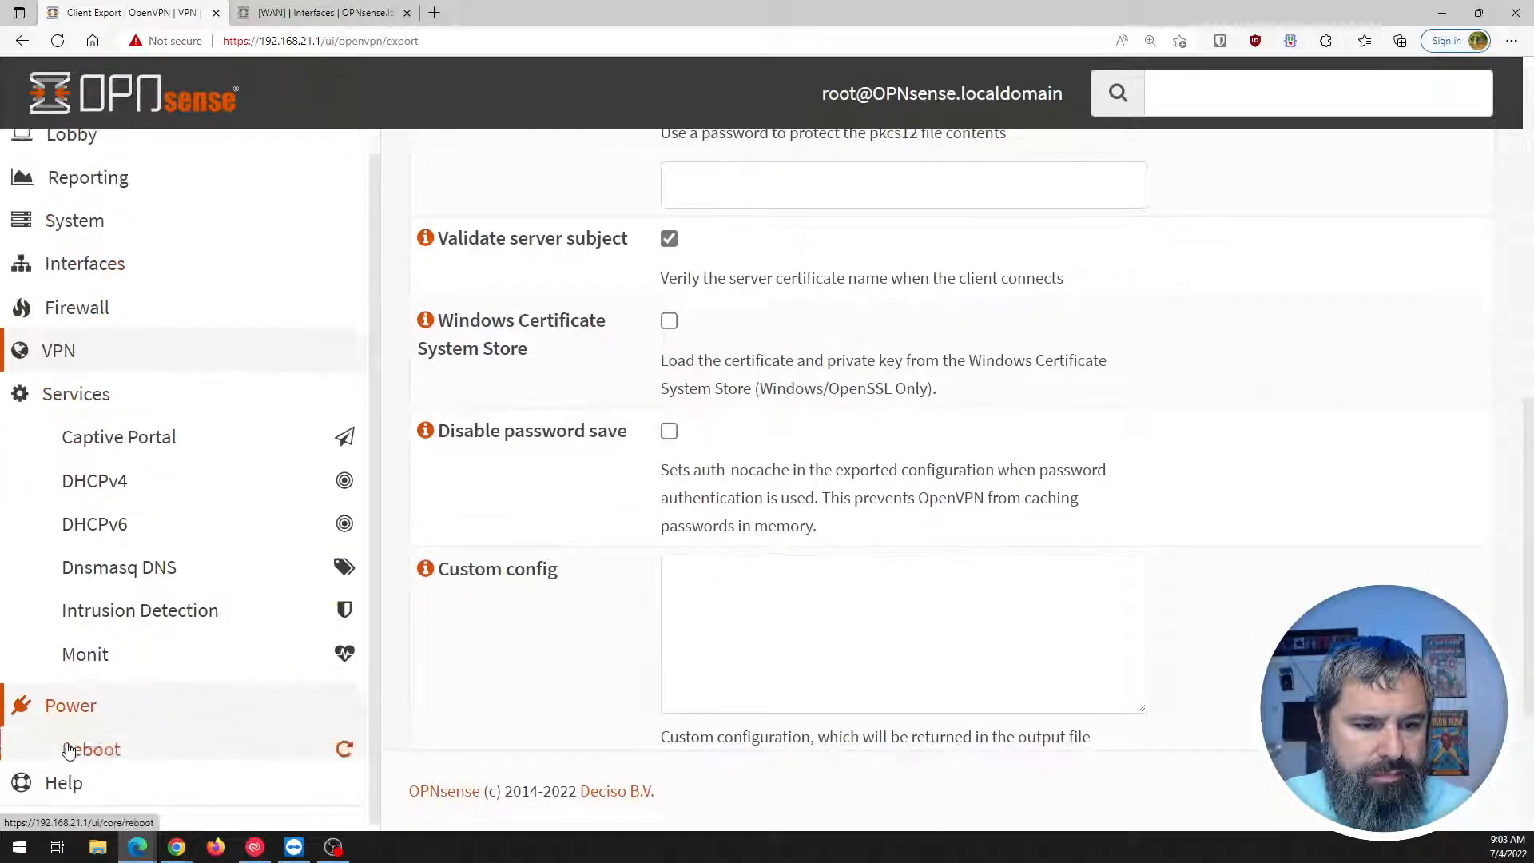
pyautogui.scroll(10, 71, 580)
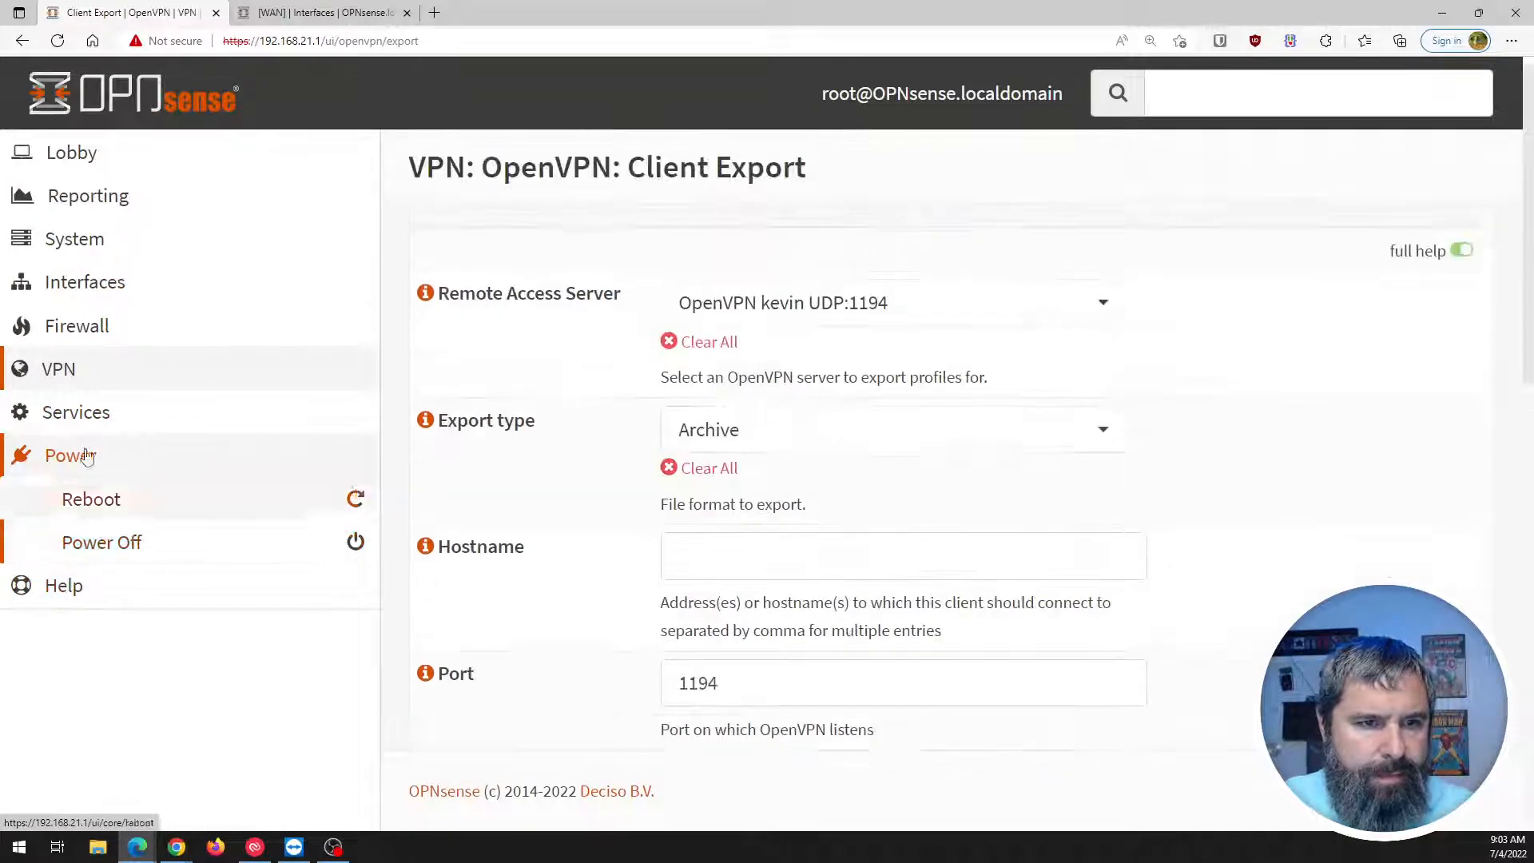
pyautogui.click(1216, 104)
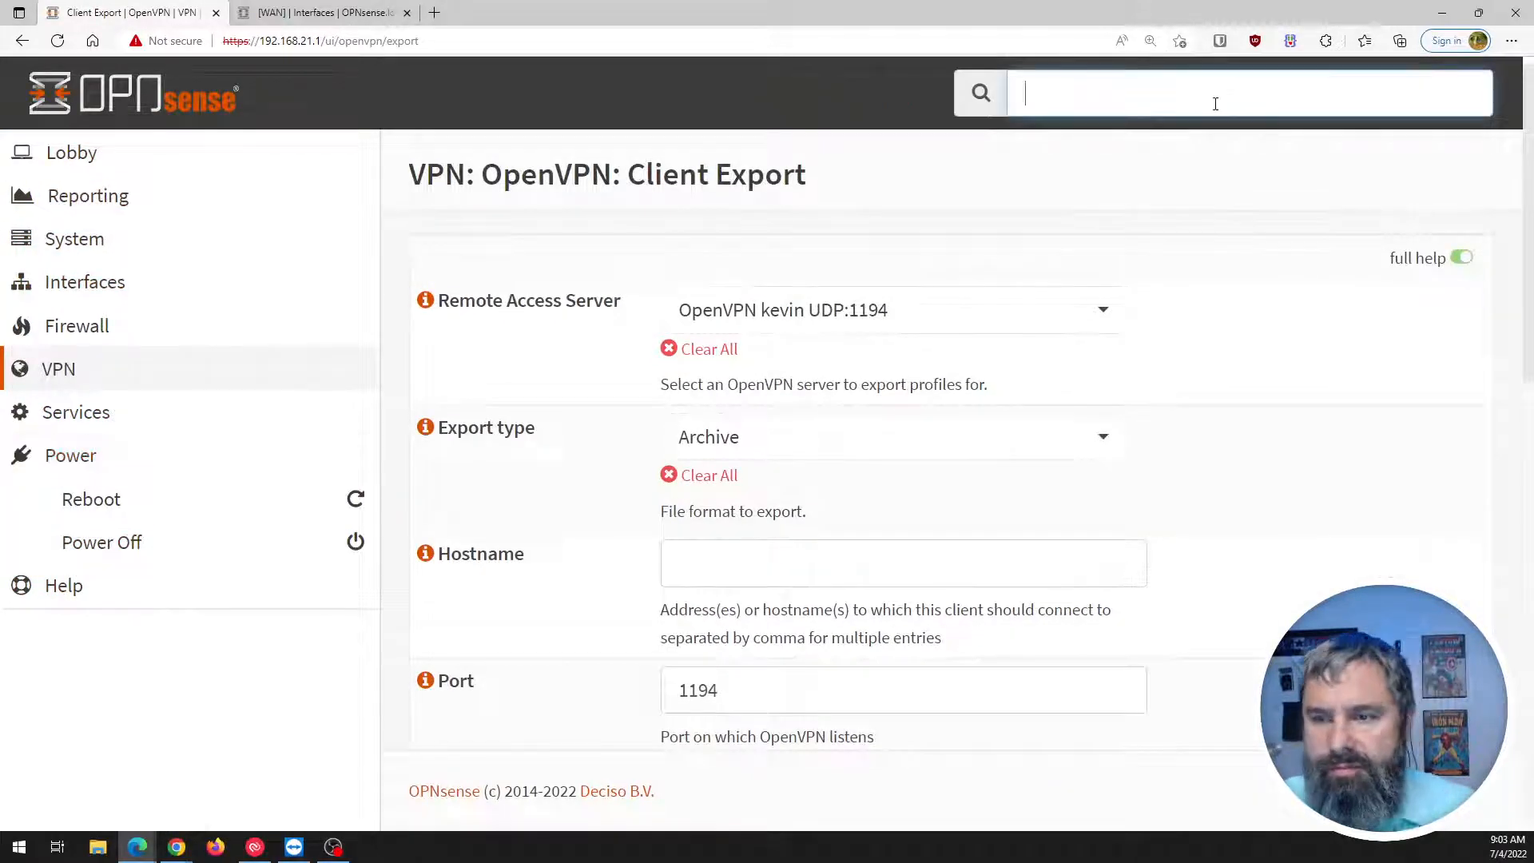
# Search for 'cert' and go to System > Trust > Certificates.
pyautogui.write('cert')
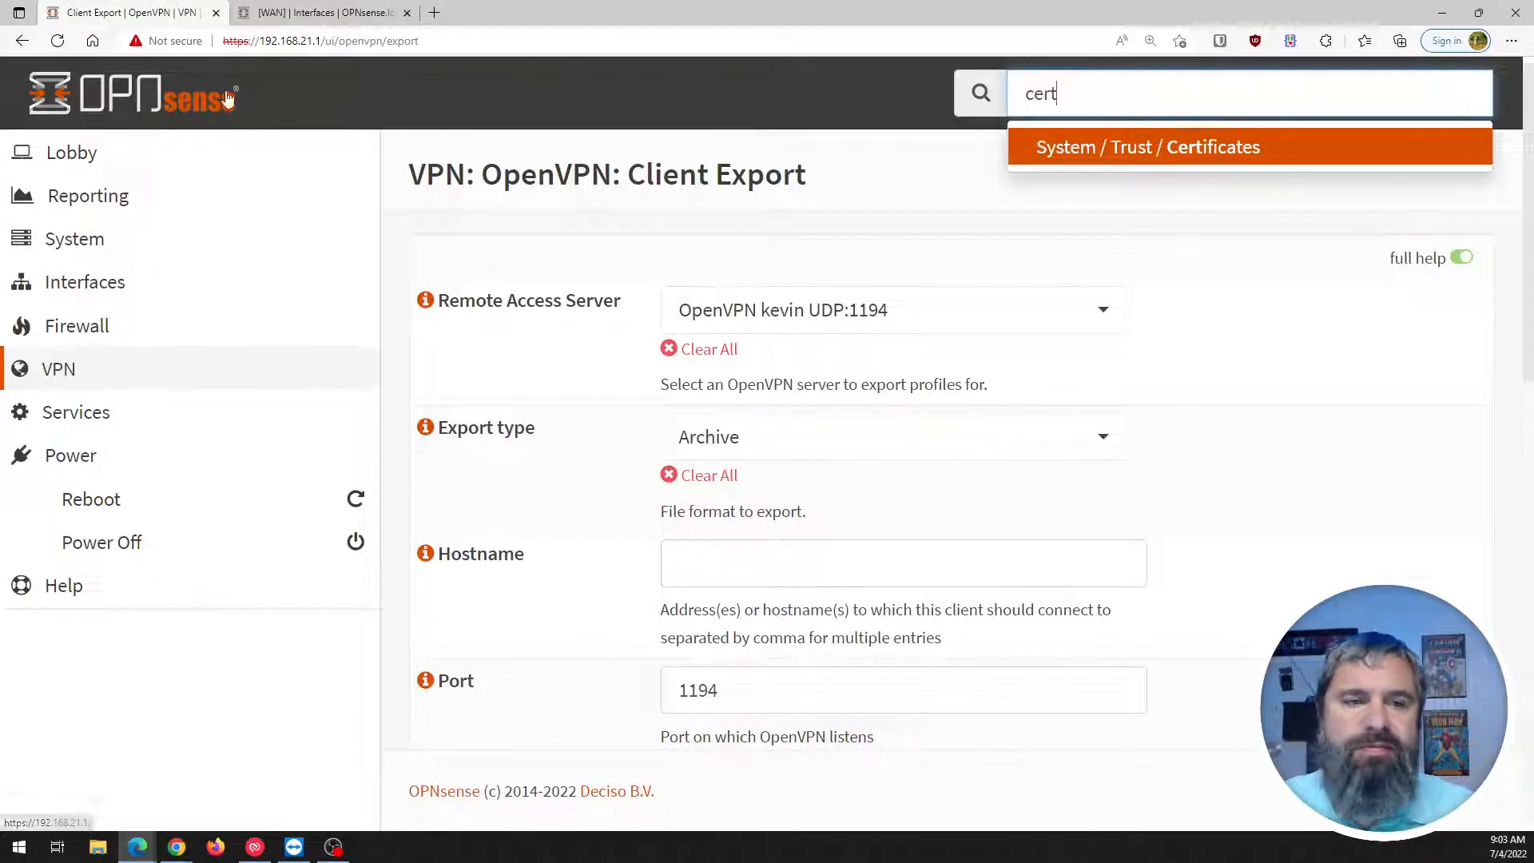
pyautogui.click(84, 239)
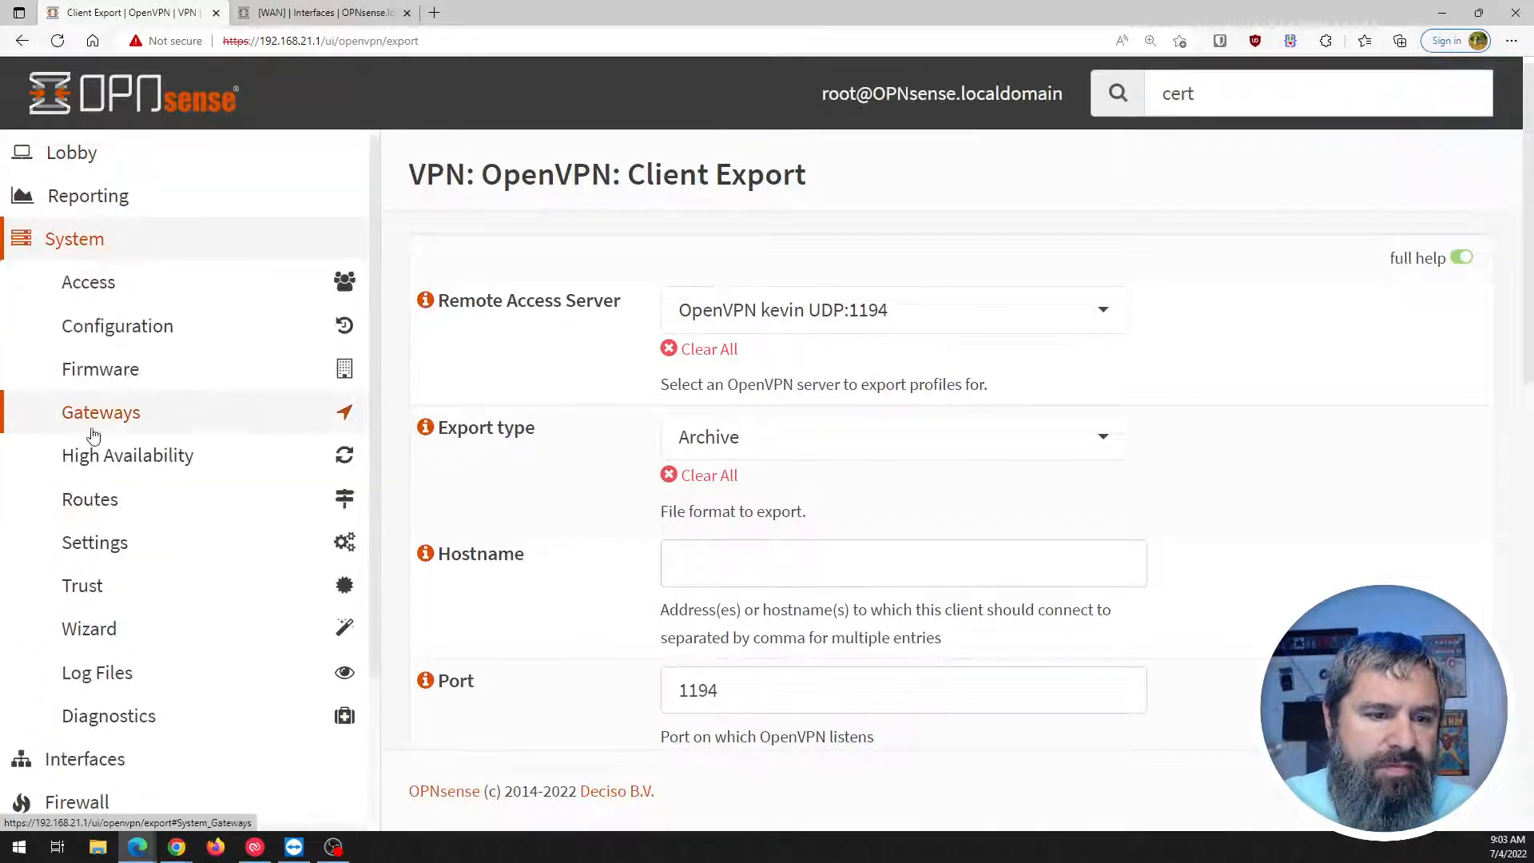
pyautogui.click(80, 584)
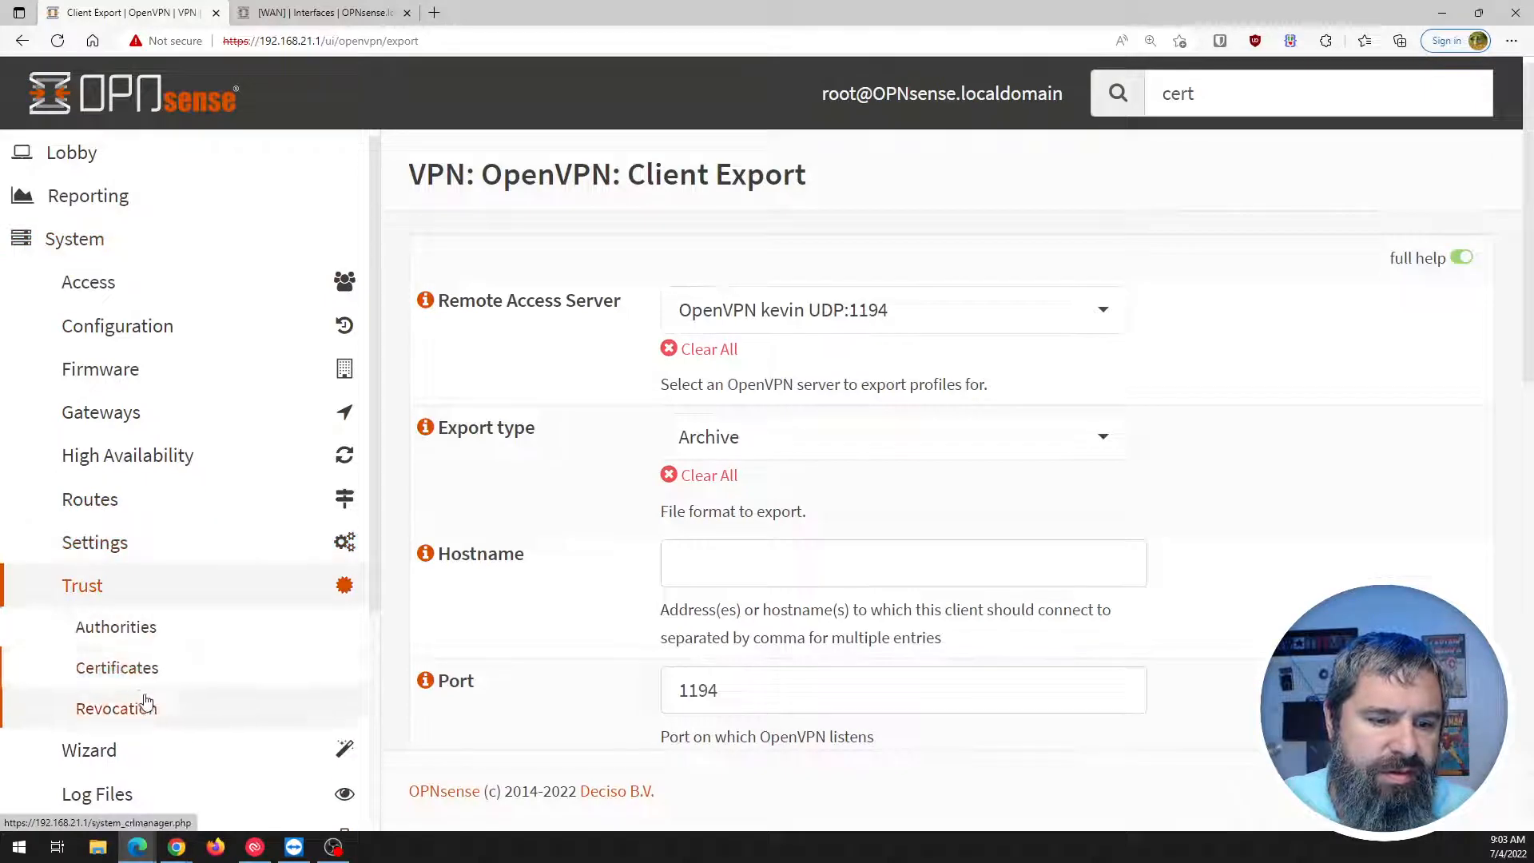
pyautogui.click(118, 668)
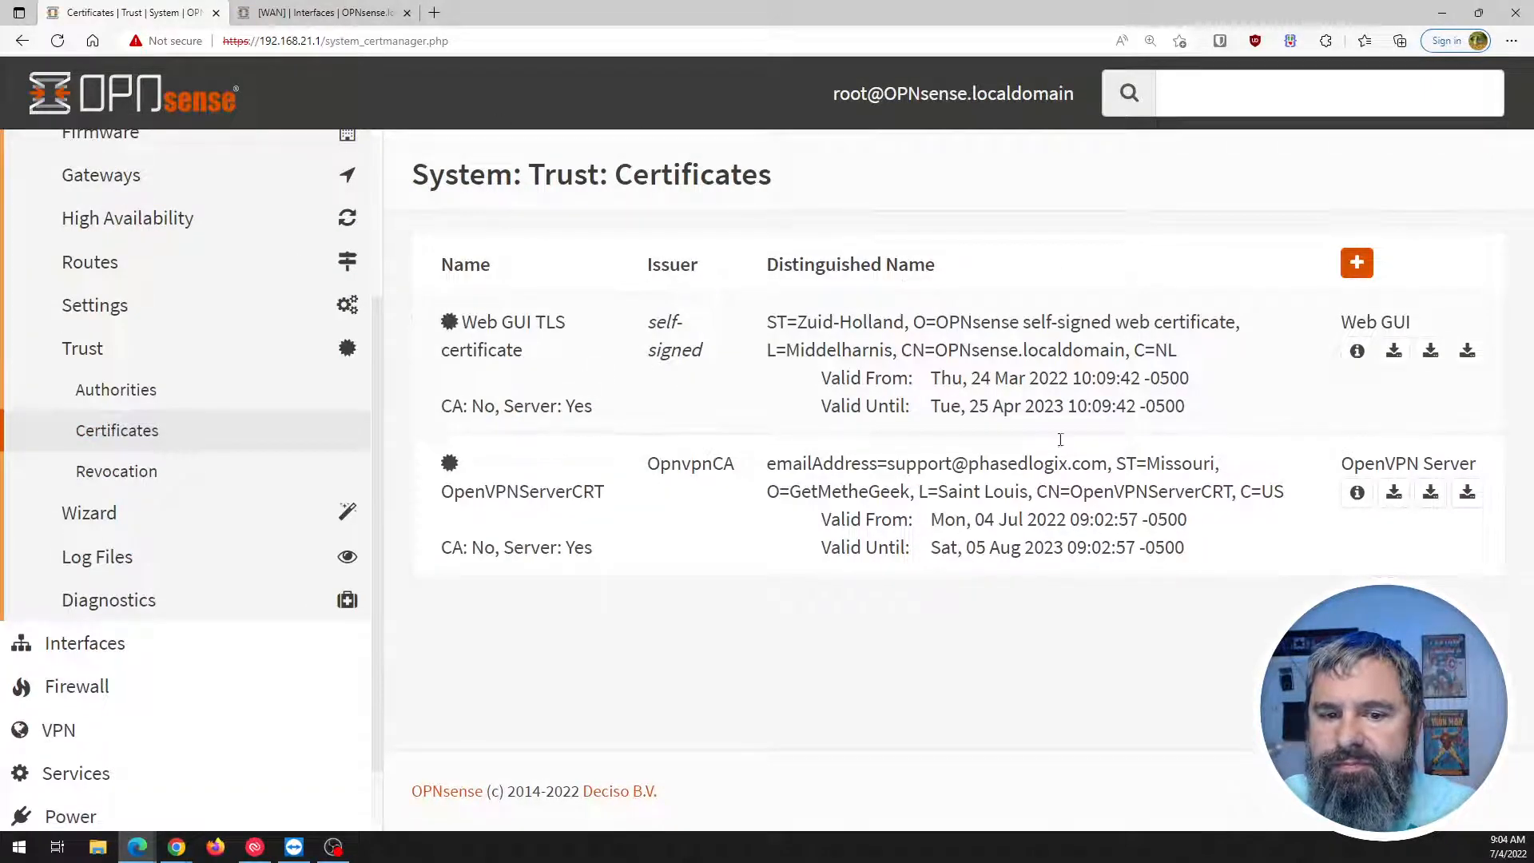
# Add a certificate with method Create an internal Certificate and type Client Certificate.
pyautogui.click(1356, 263)
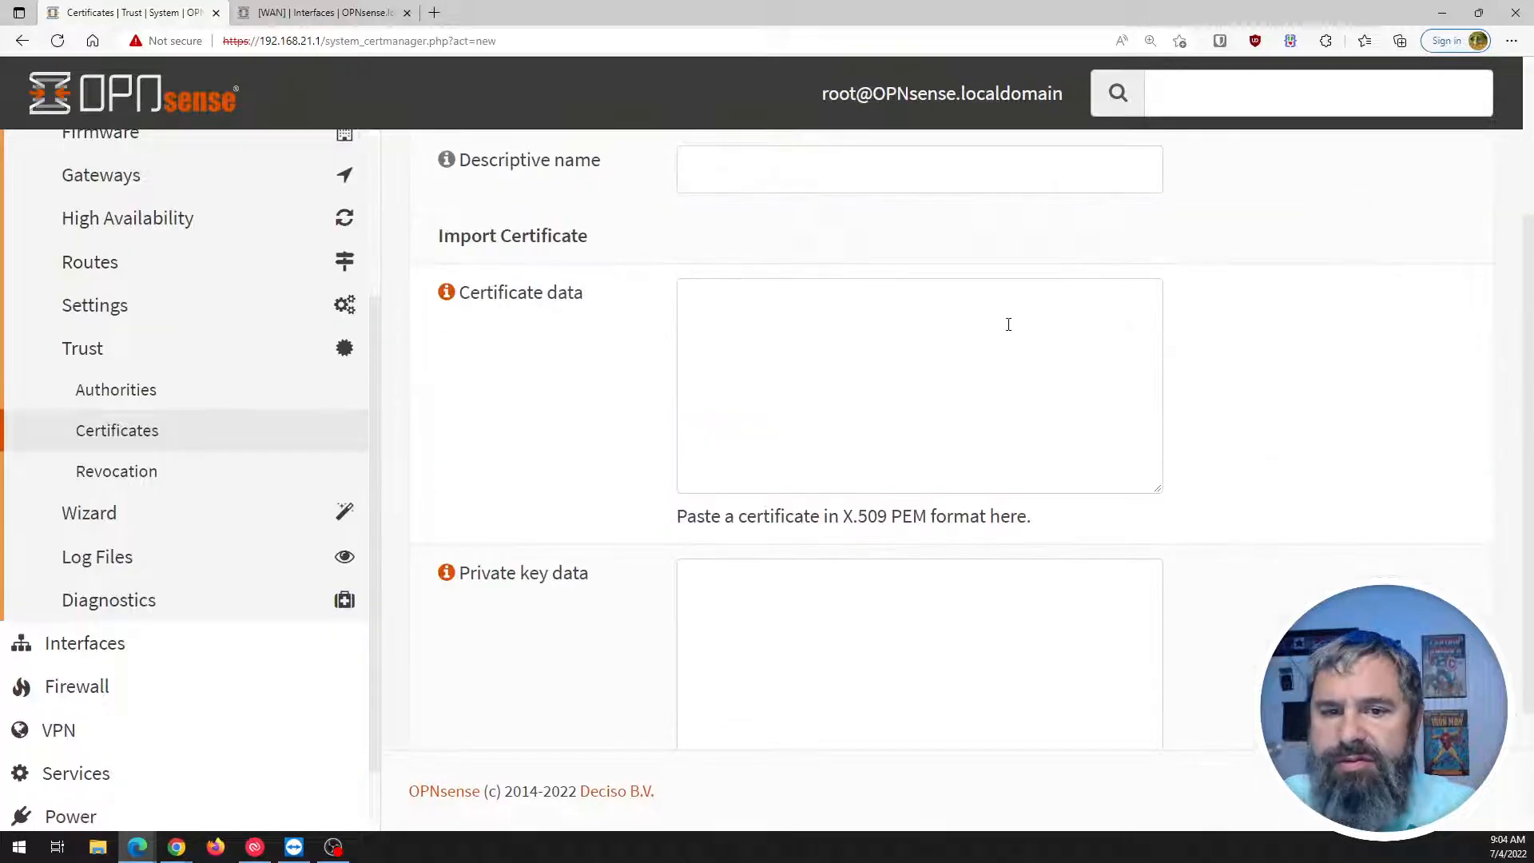
pyautogui.click(776, 337)
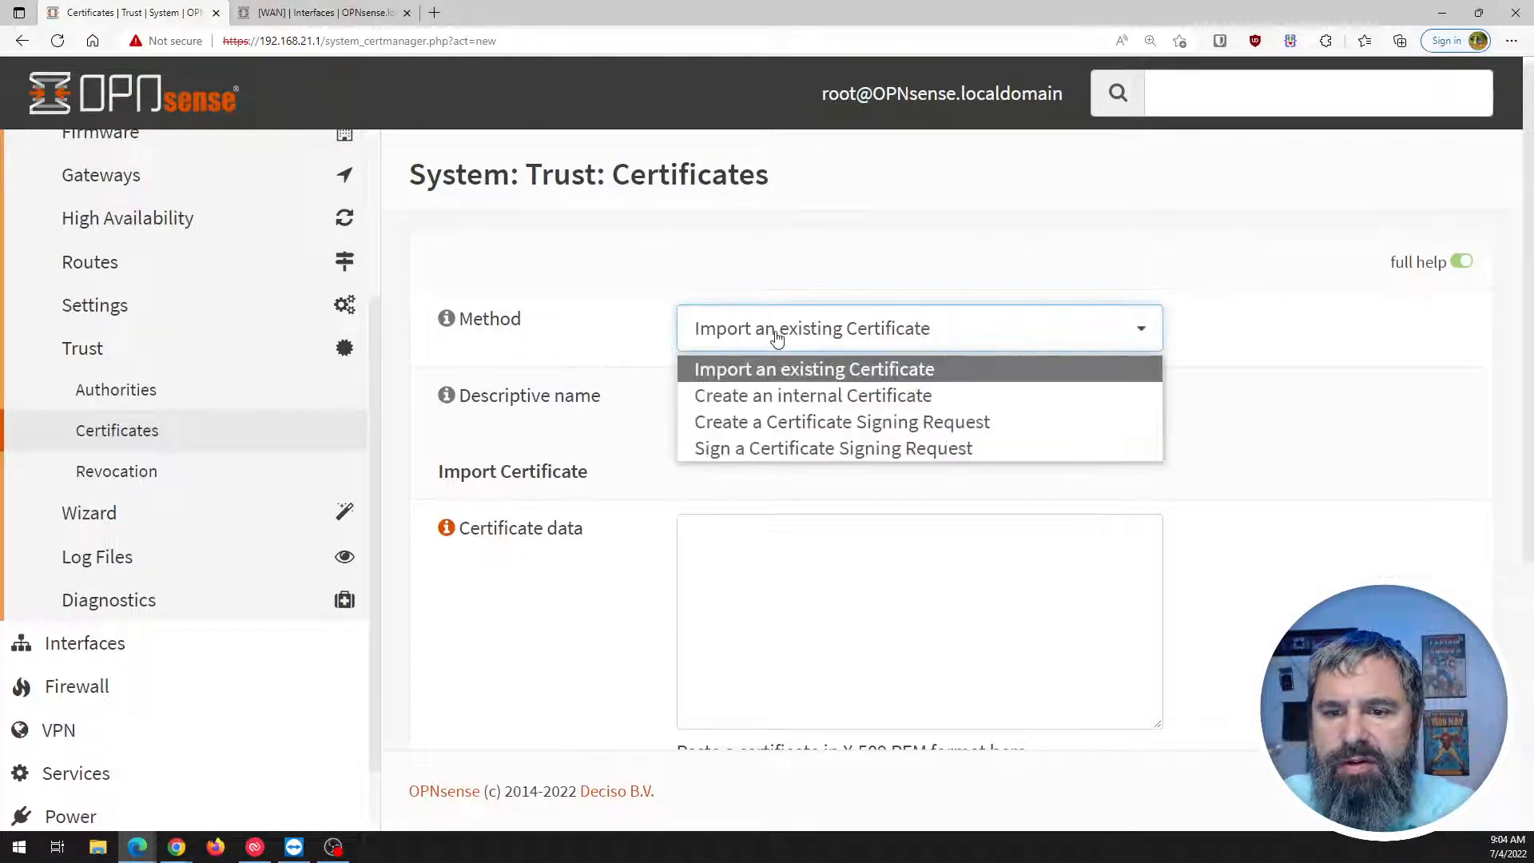
pyautogui.click(793, 397)
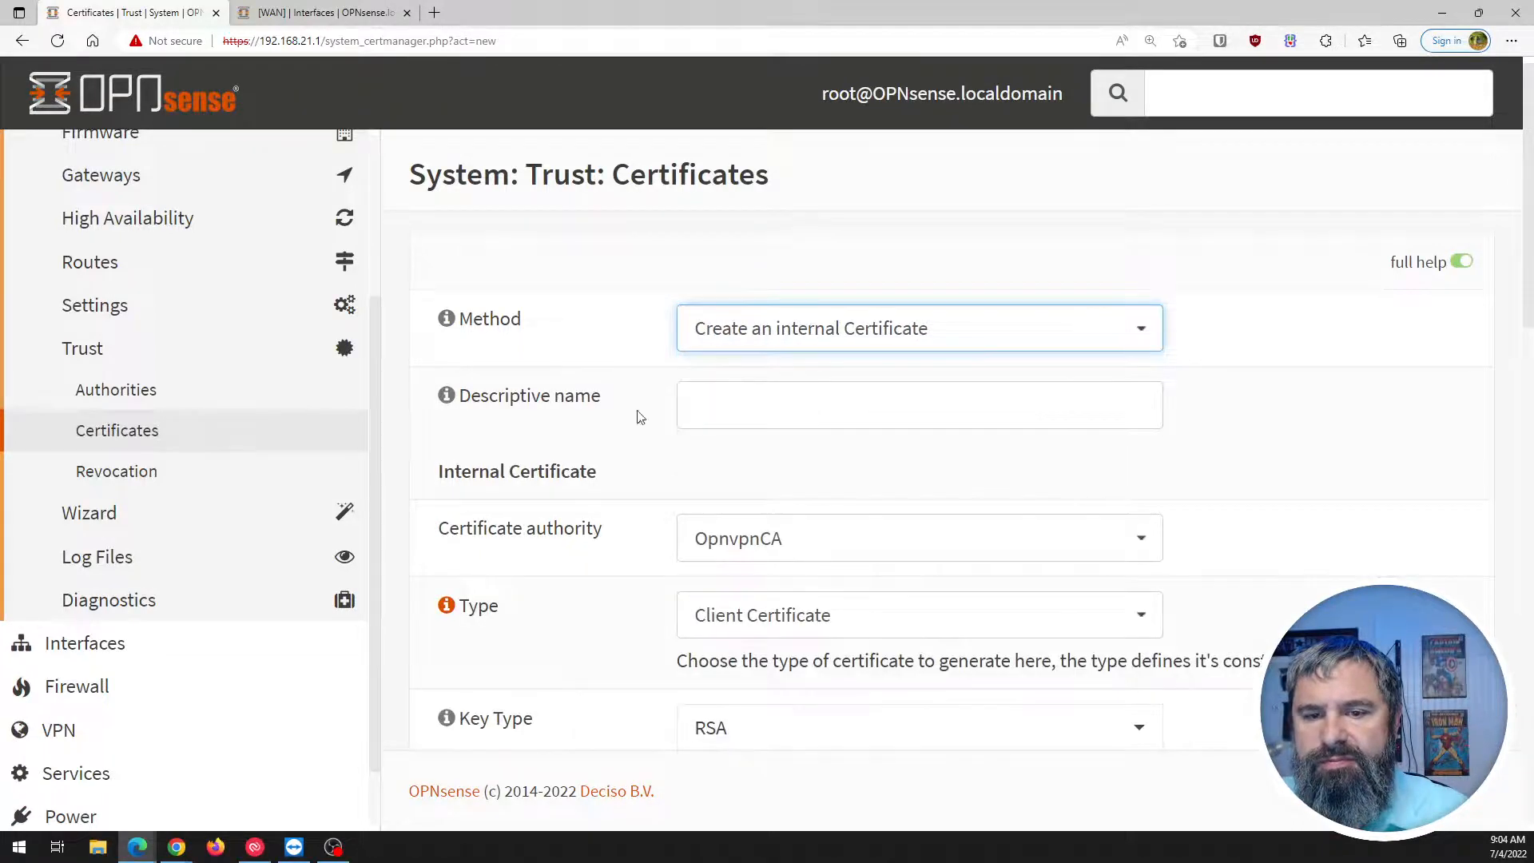
pyautogui.click(760, 411)
pyautogui.scroll(-1, 627, 538)
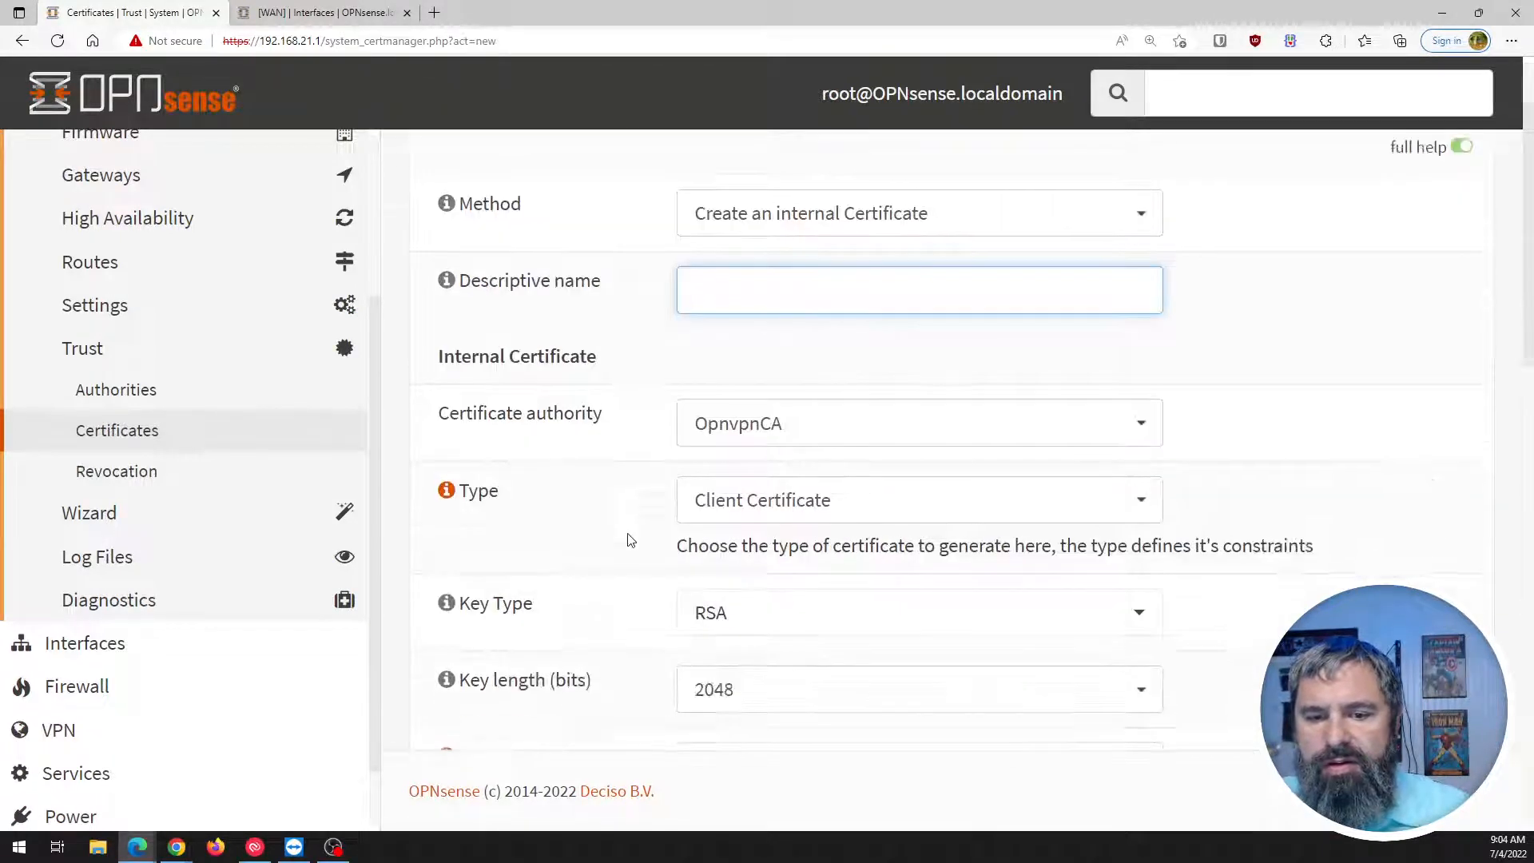
pyautogui.click(767, 508)
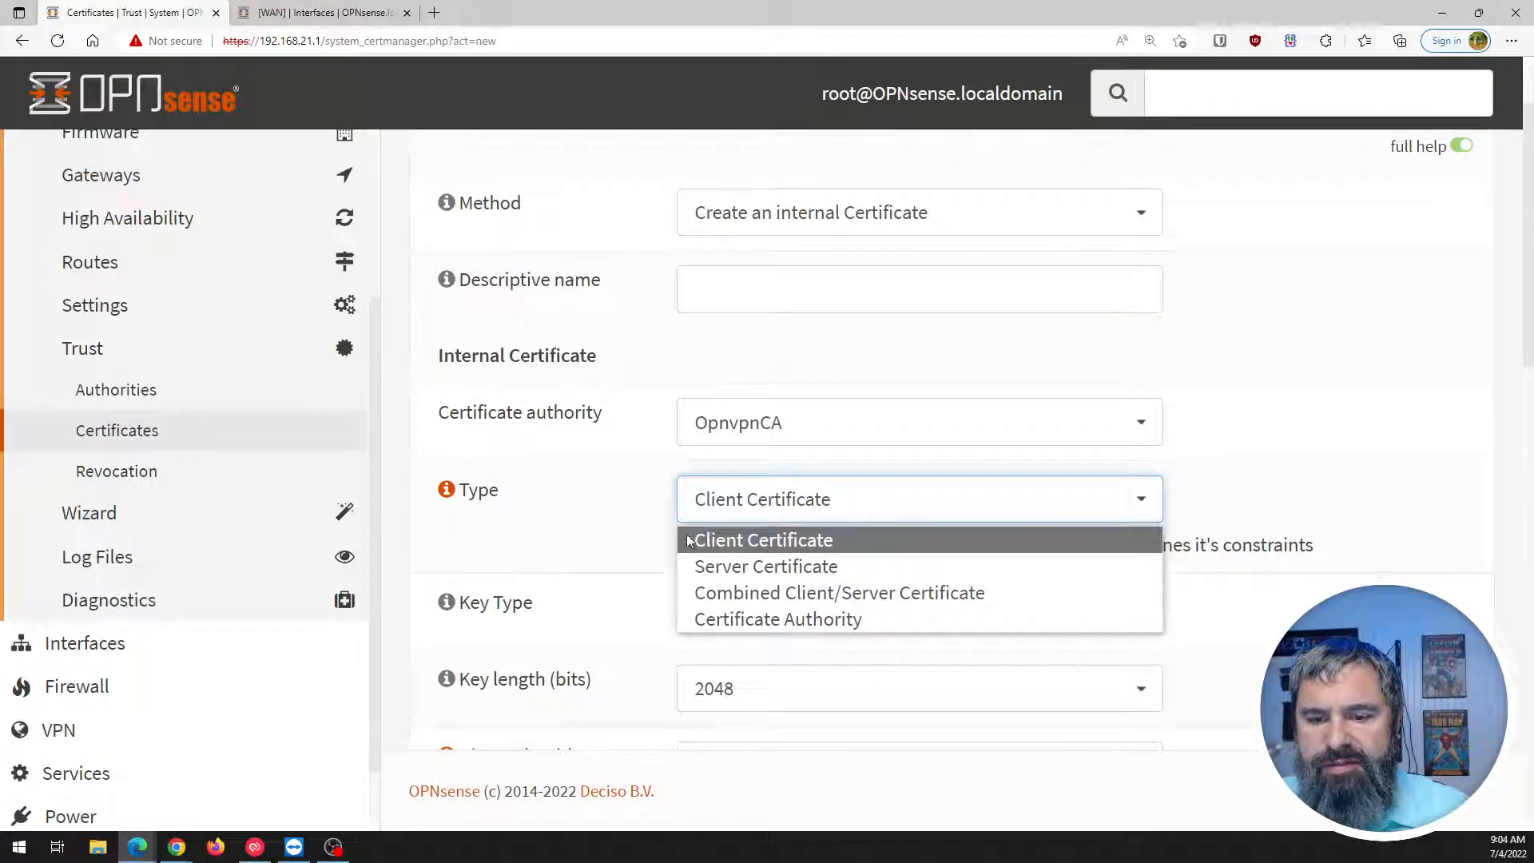
pyautogui.click(614, 510)
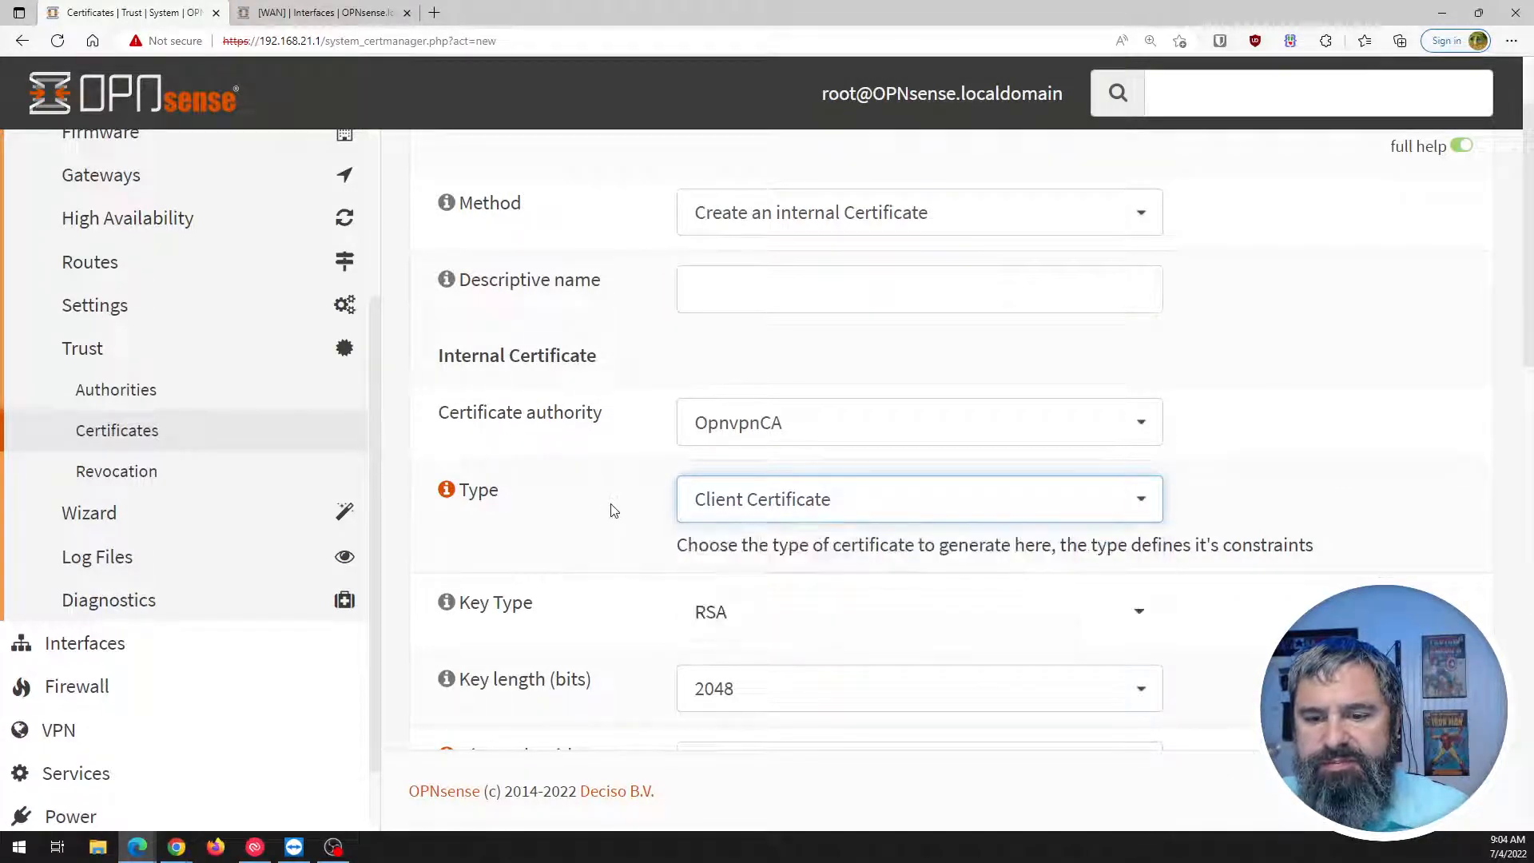
# Name it youtubeusercrt, keeping OpnvpnCA, RSA 2048-bit, SHA256 and 397-day defaults.
pyautogui.click(720, 285)
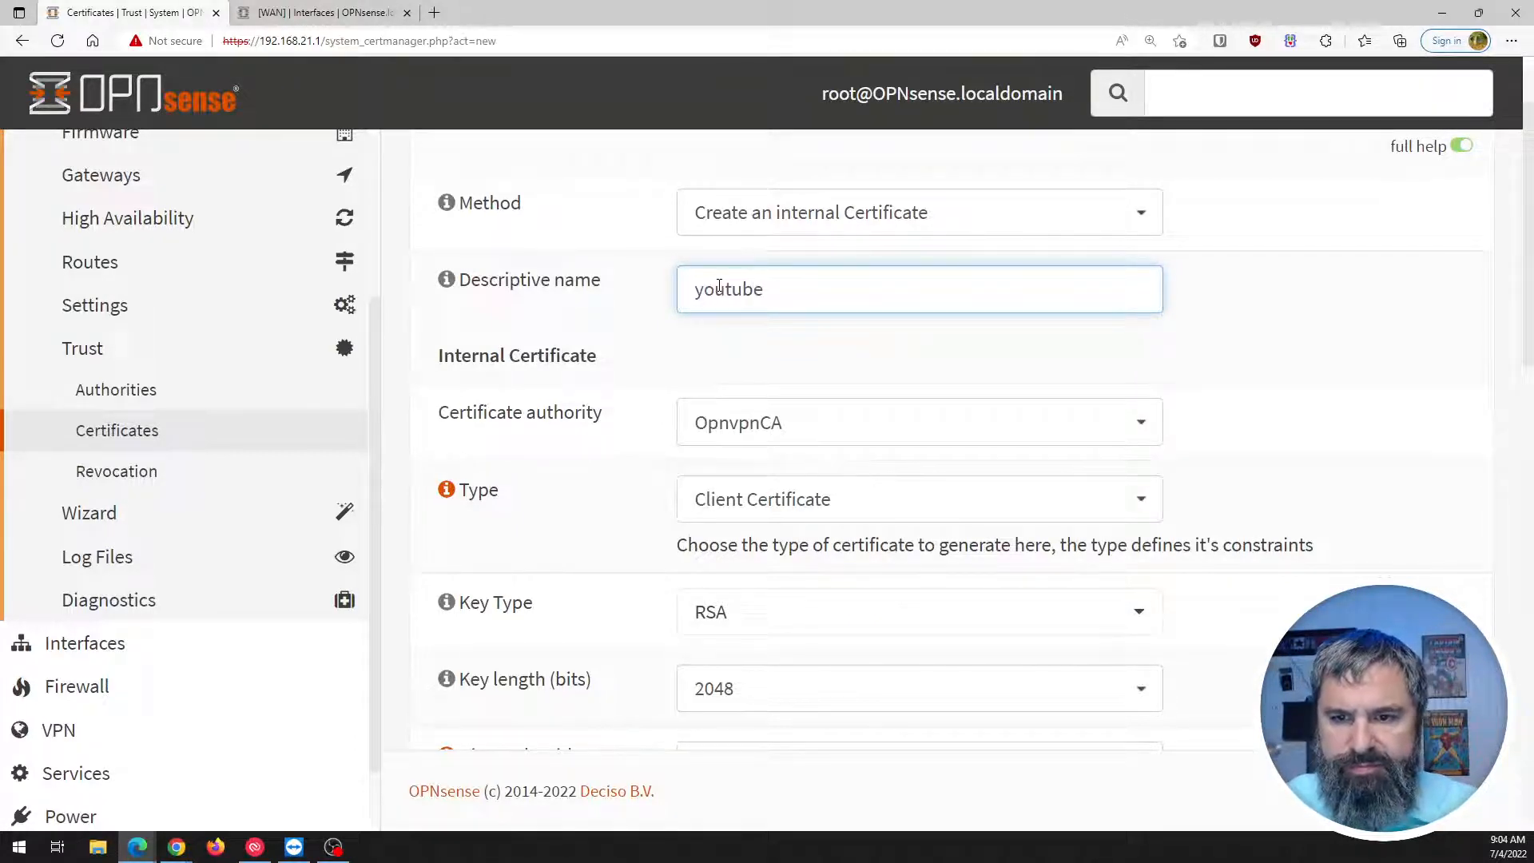
pyautogui.write('youtubeuser')
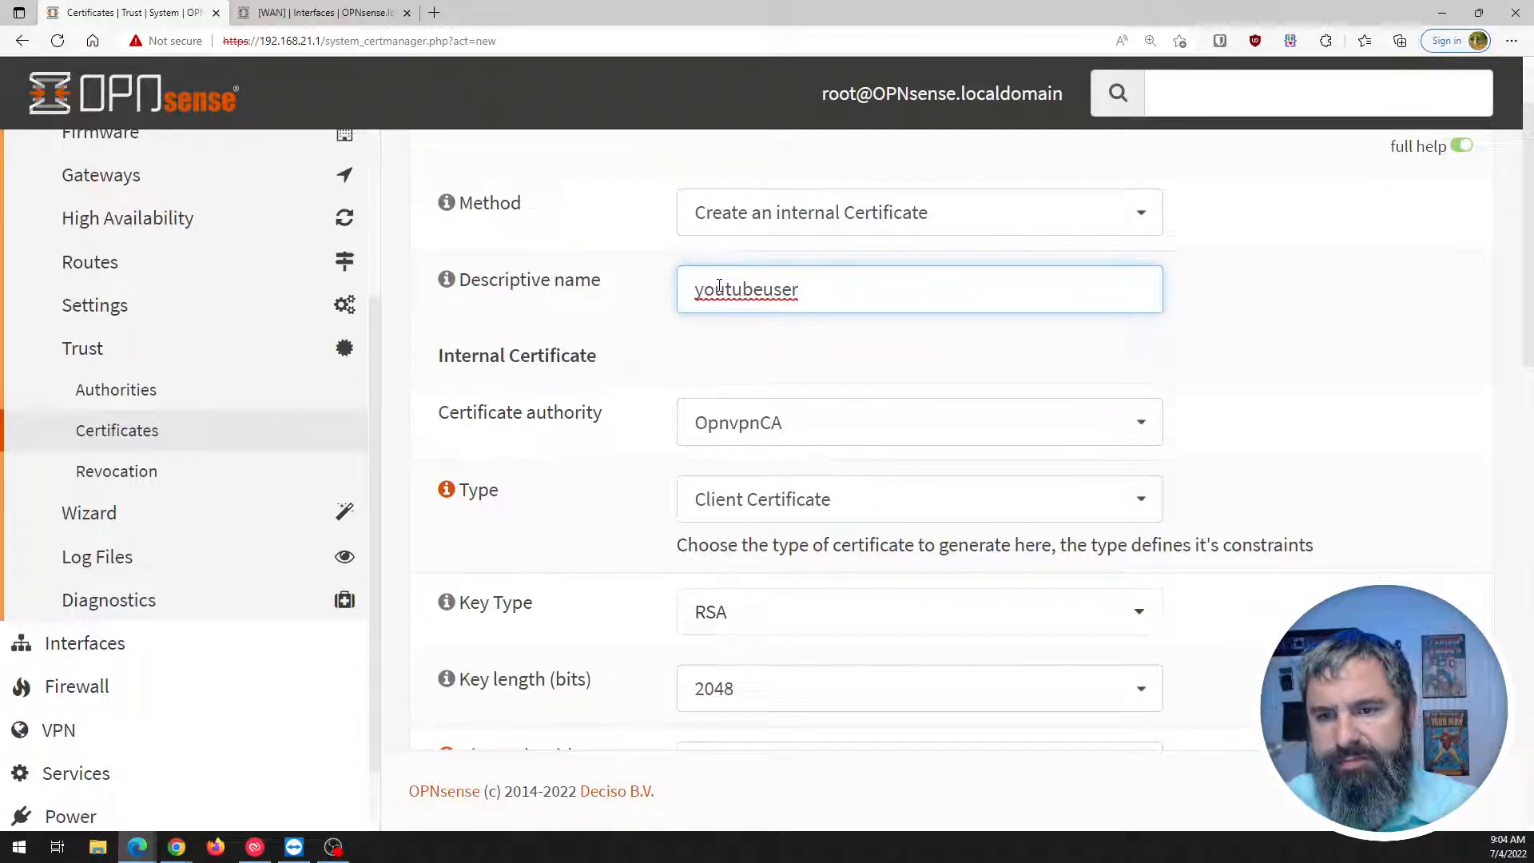
pyautogui.write('crt')
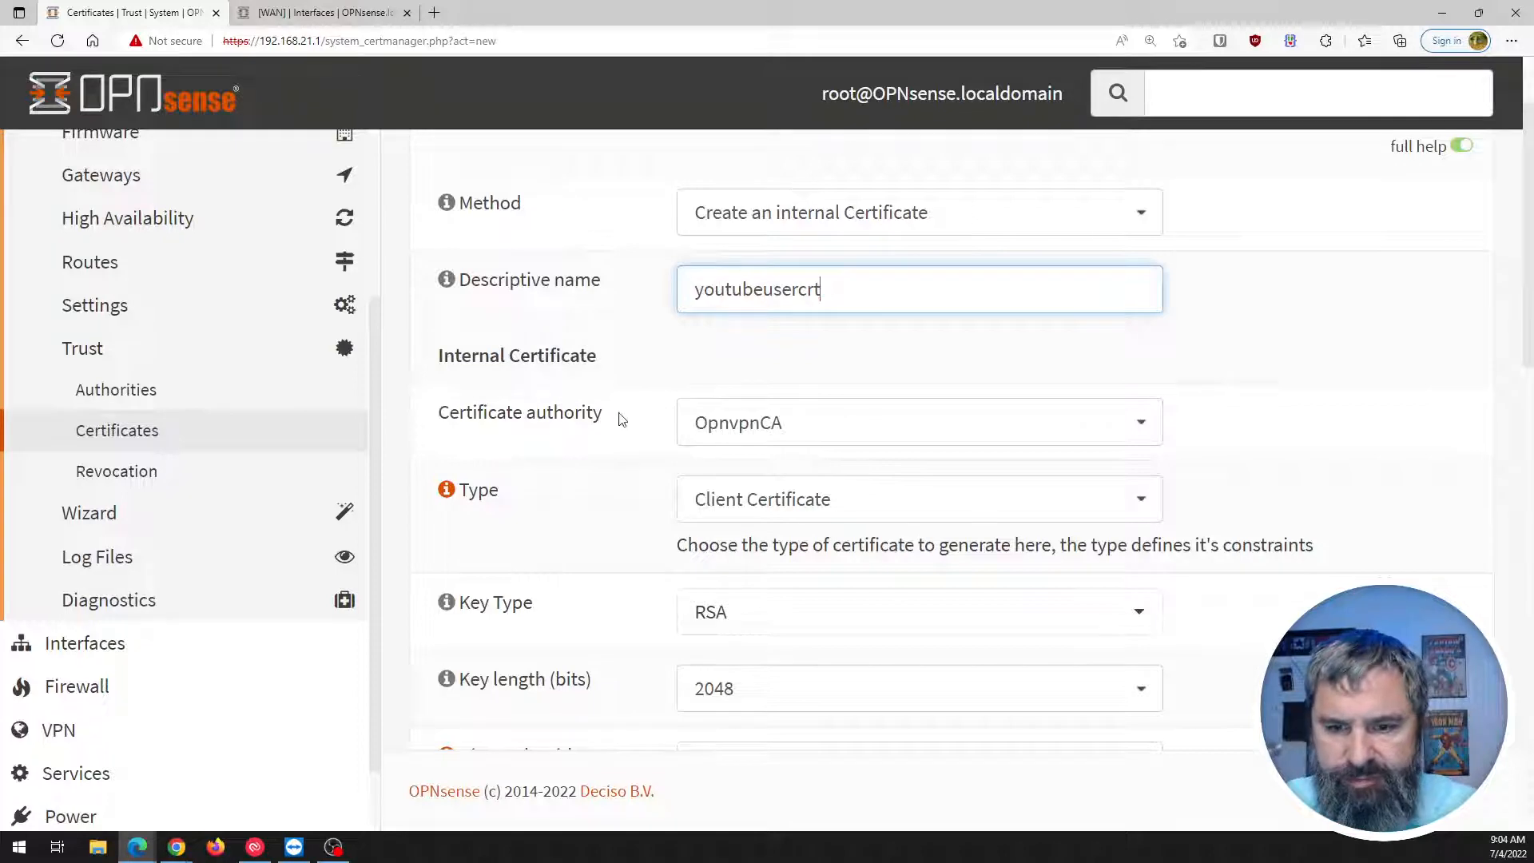
pyautogui.scroll(-1, 607, 435)
pyautogui.scroll(-2, 605, 479)
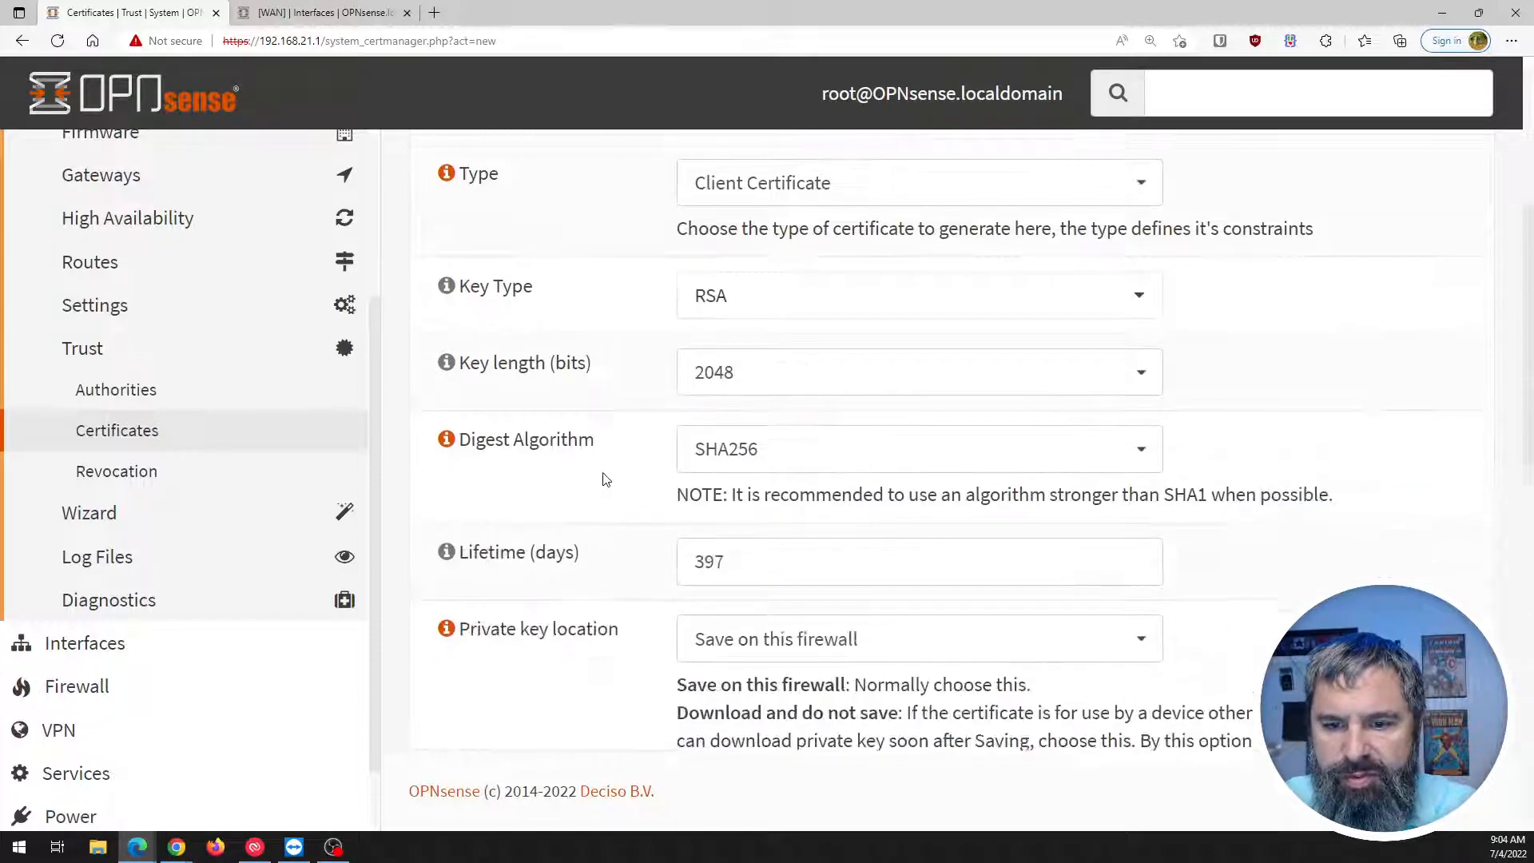
pyautogui.scroll(-3, 646, 467)
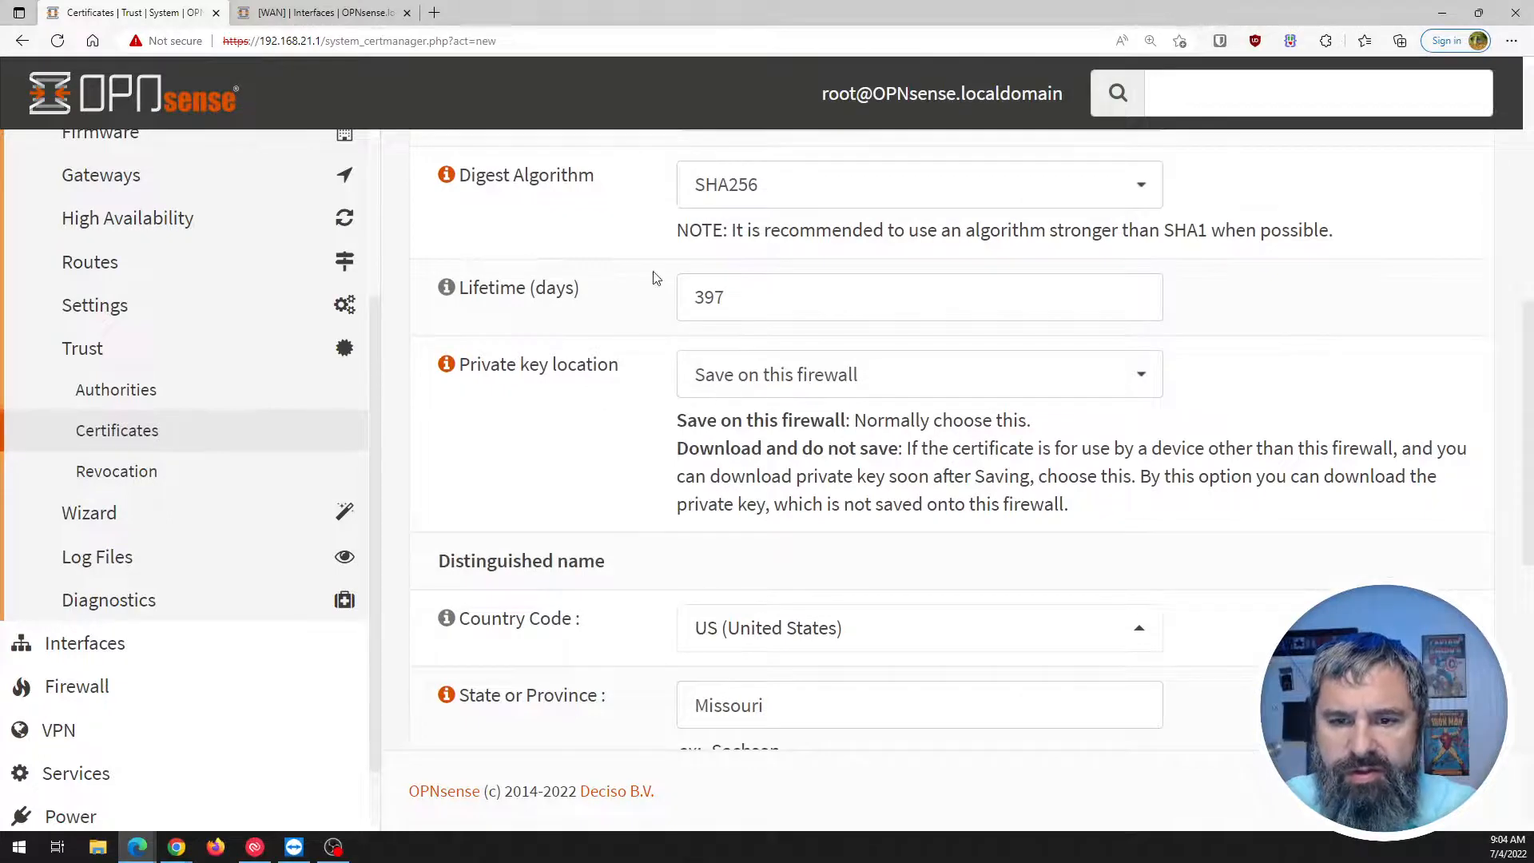
pyautogui.scroll(-1, 659, 451)
pyautogui.scroll(-6, 659, 456)
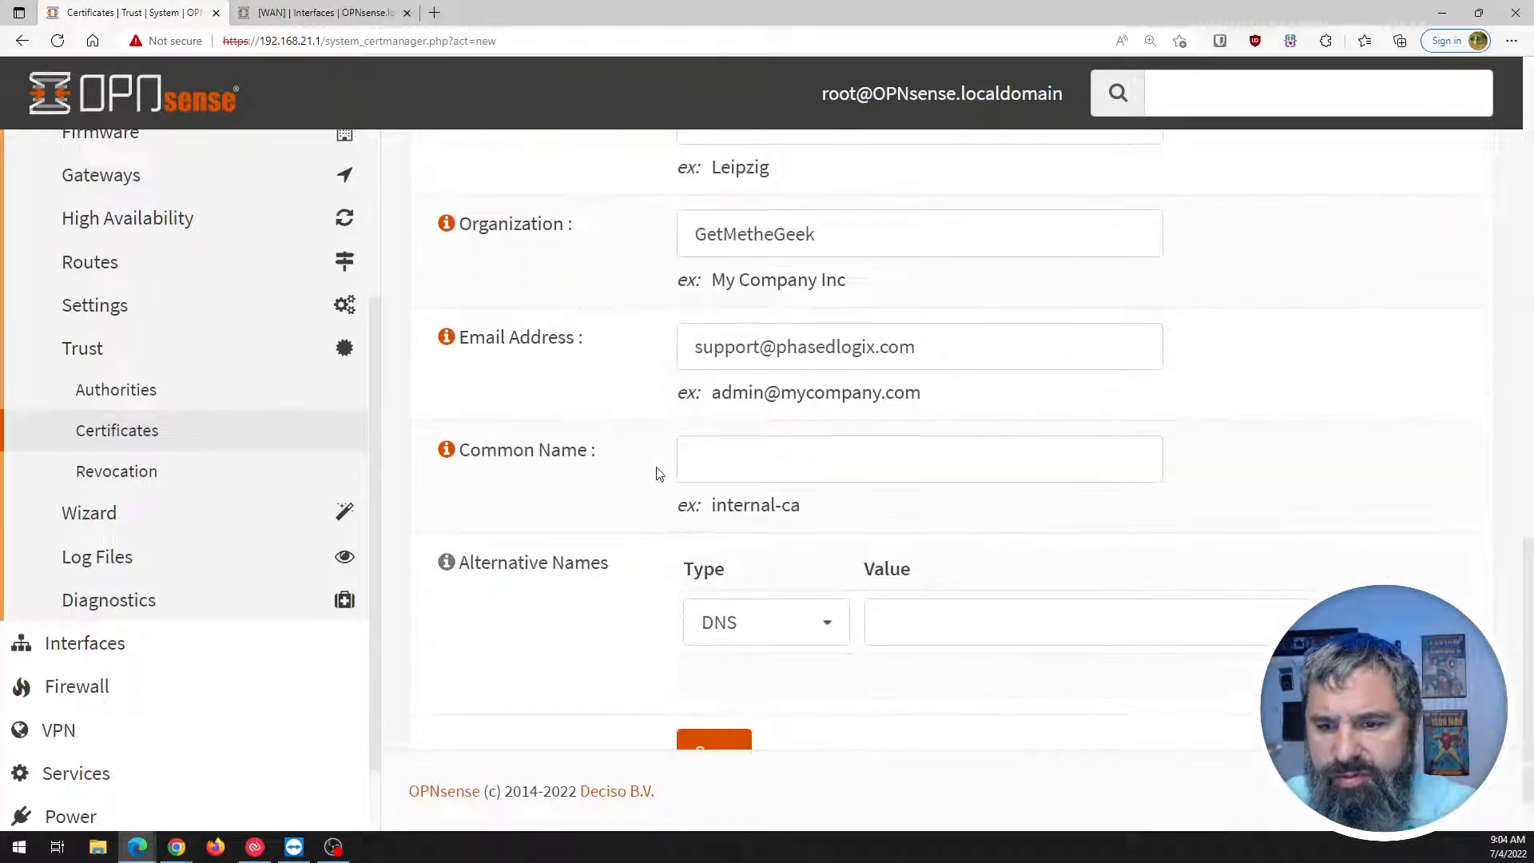
pyautogui.scroll(-1, 657, 473)
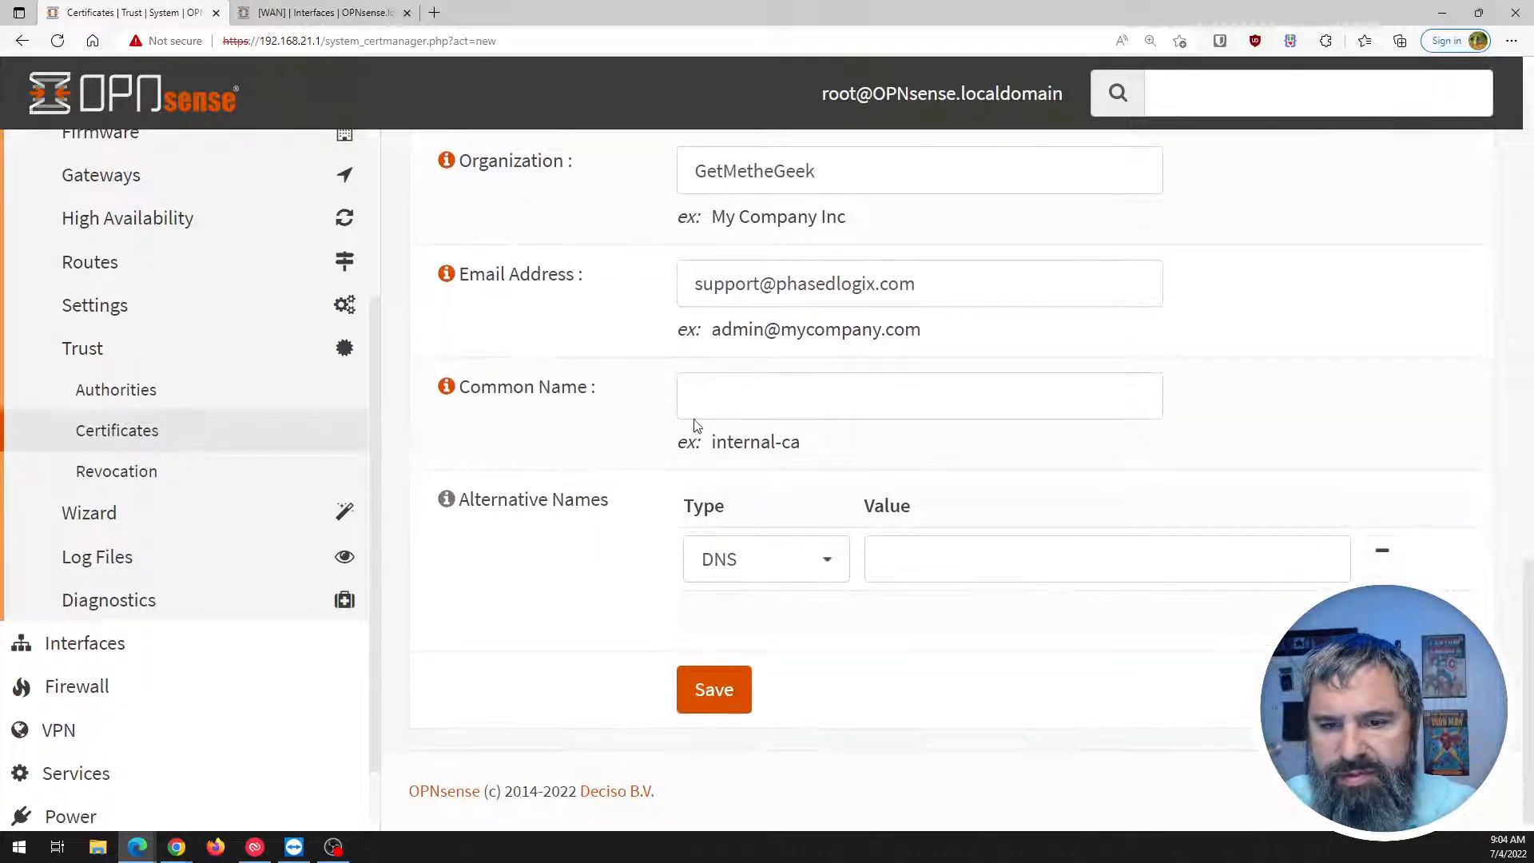
# Set the Common Name to youtubeusercrt and save the client certificate.
pyautogui.click(723, 404)
pyautogui.scroll(10, 723, 403)
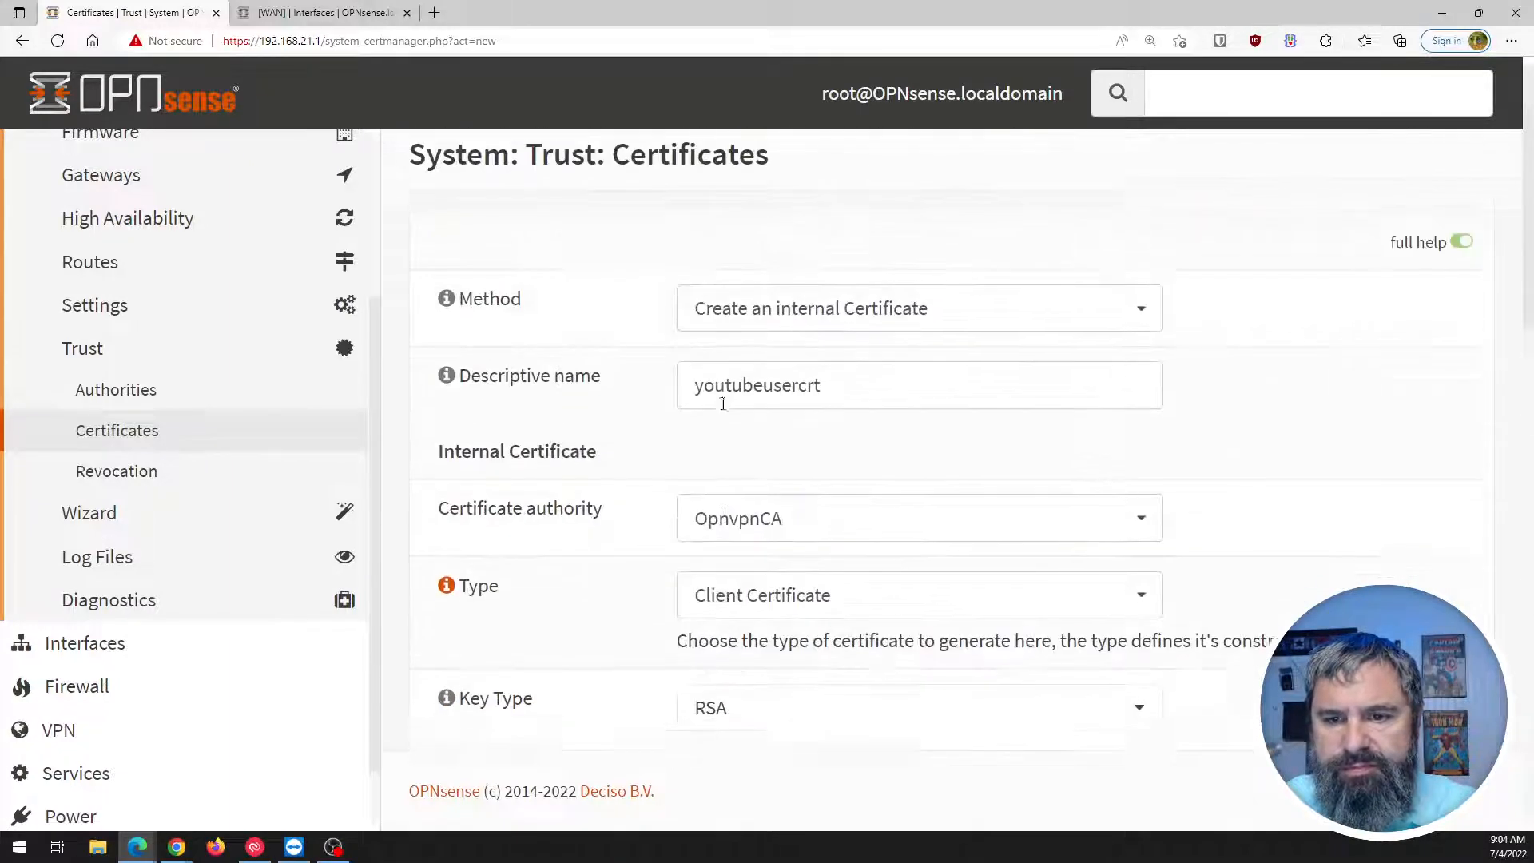
pyautogui.moveTo(827, 407); pyautogui.dragTo(663, 416)
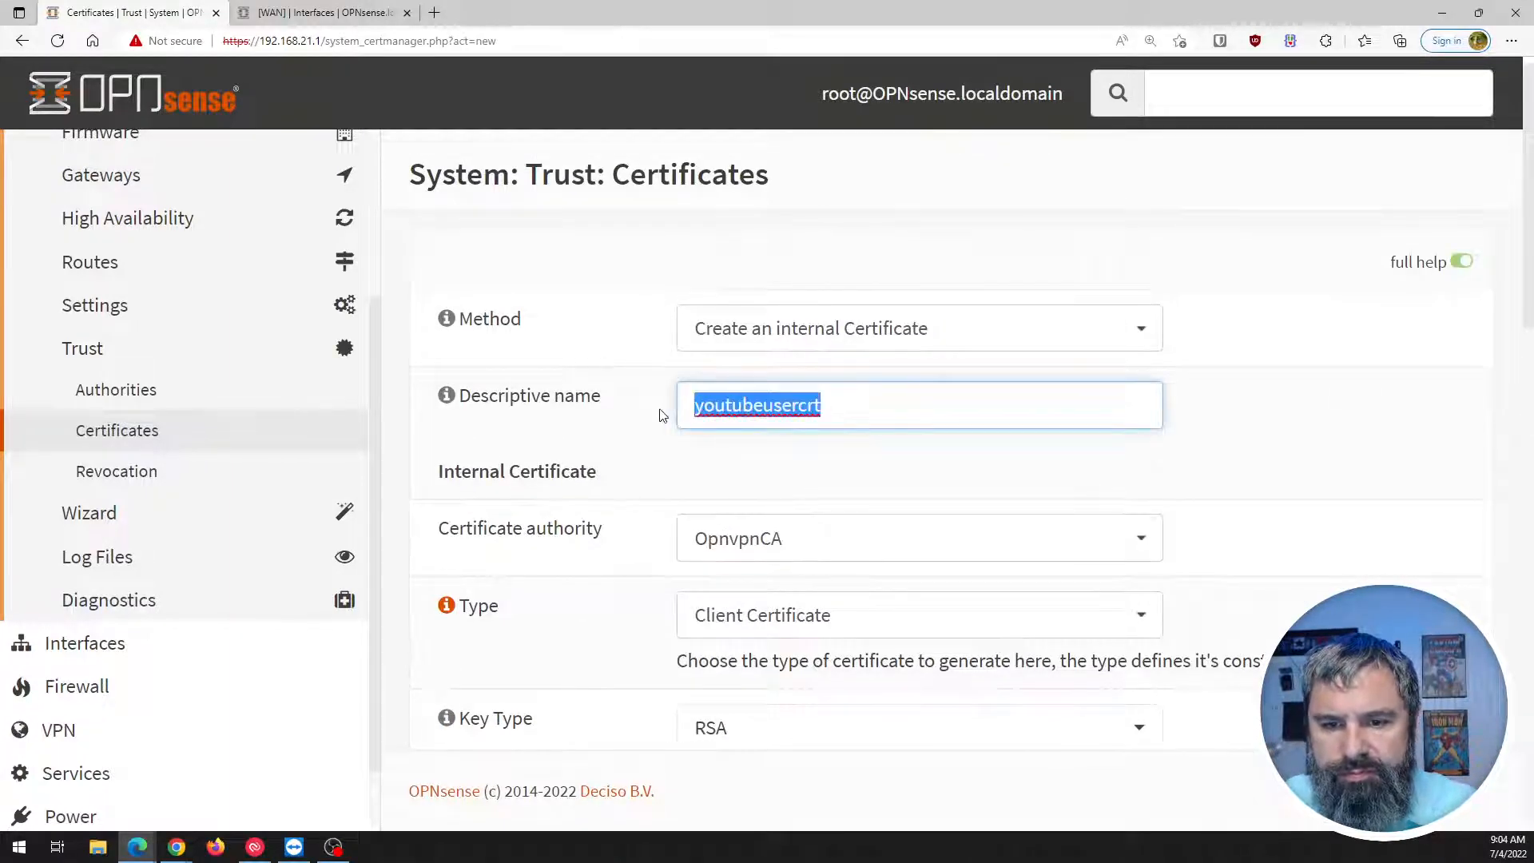
pyautogui.scroll(-9, 446, 504)
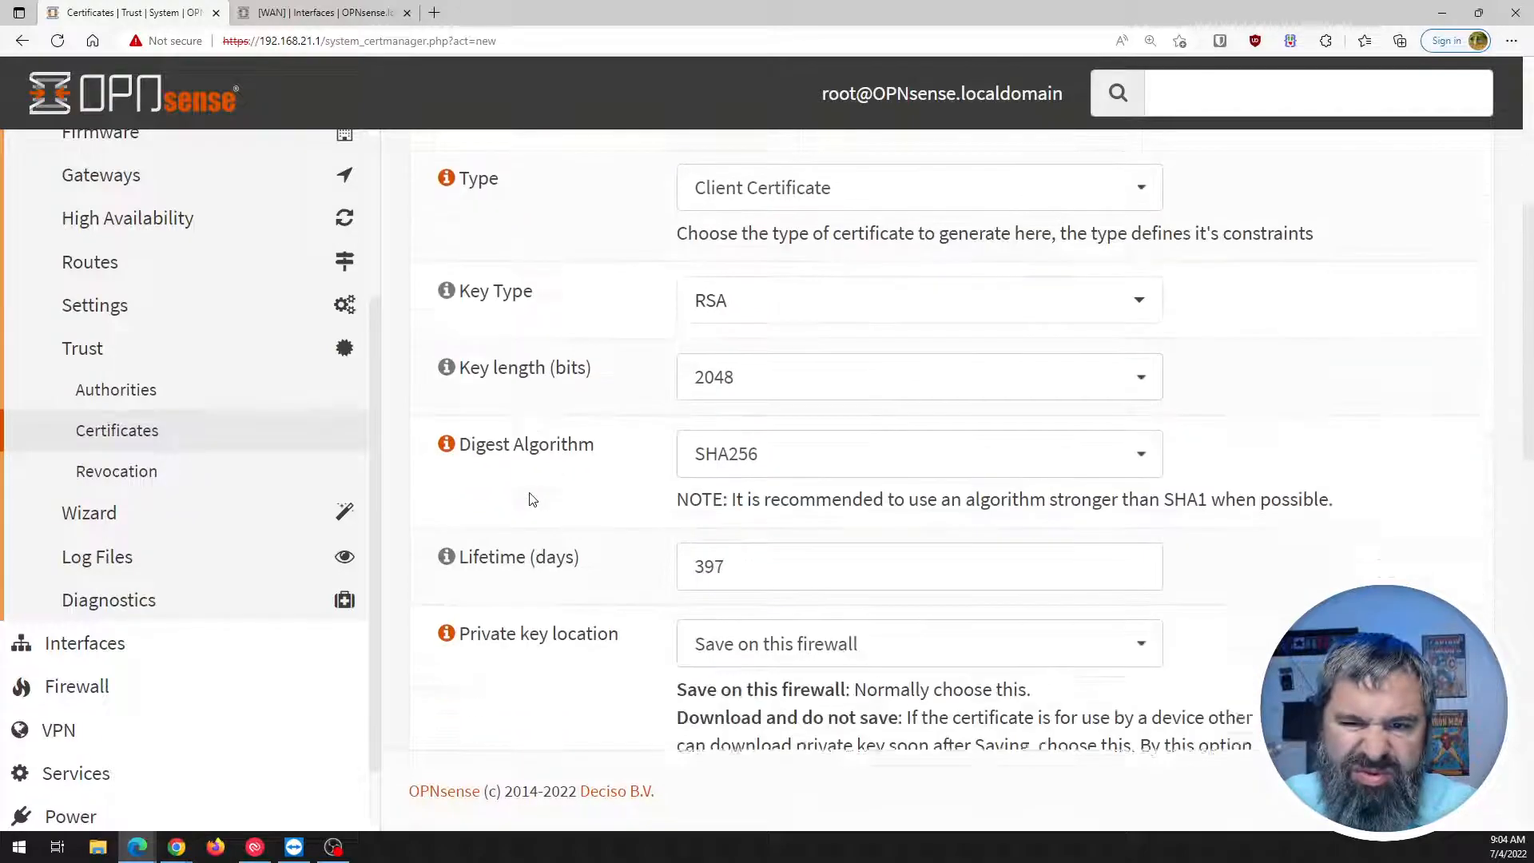
pyautogui.scroll(9, 589, 493)
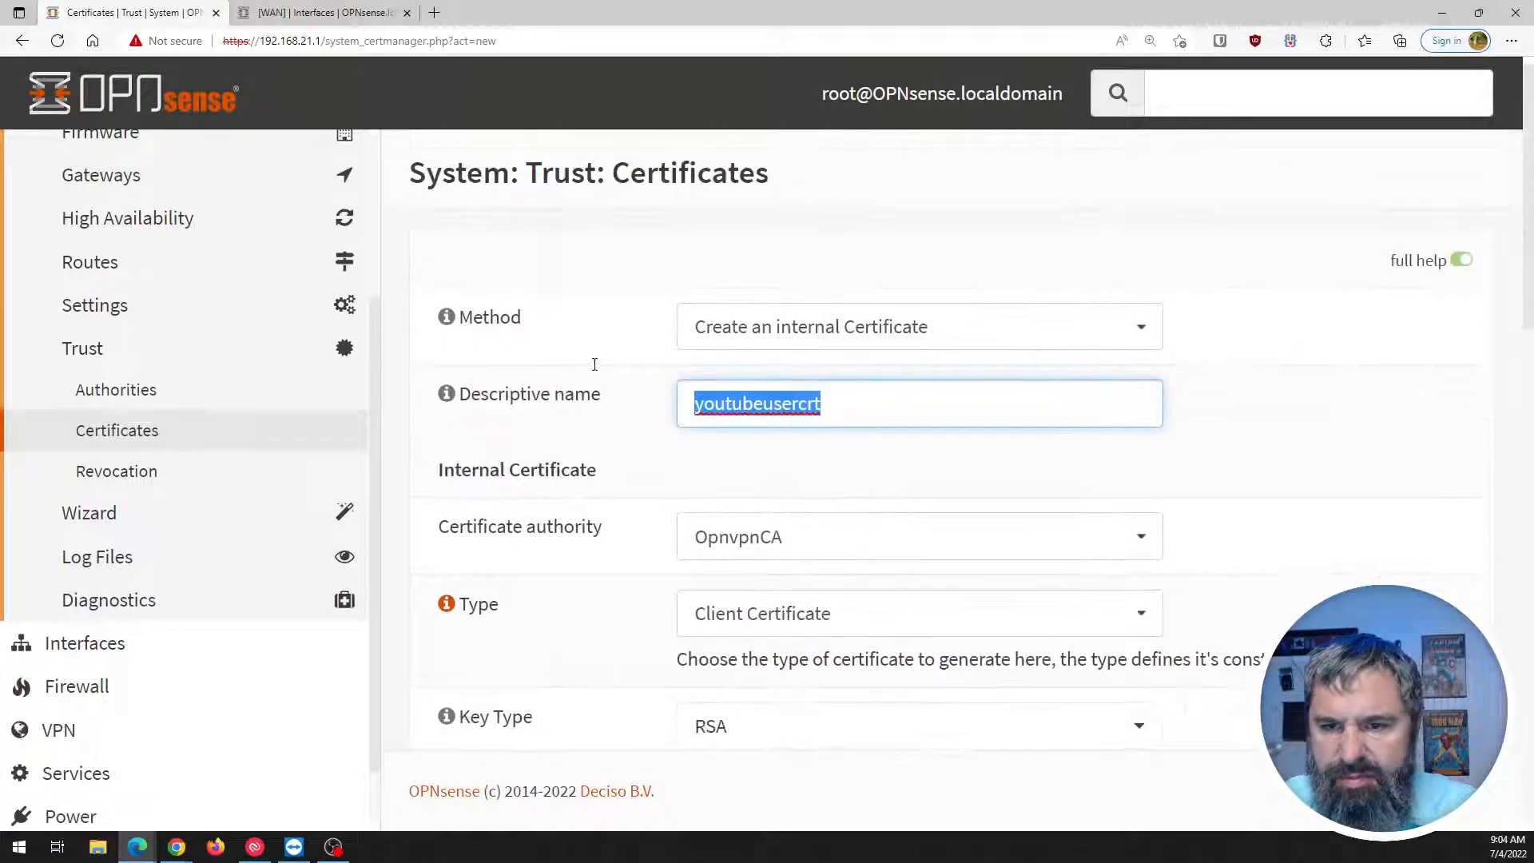
pyautogui.scroll(-3, 613, 479)
pyautogui.scroll(-10, 614, 479)
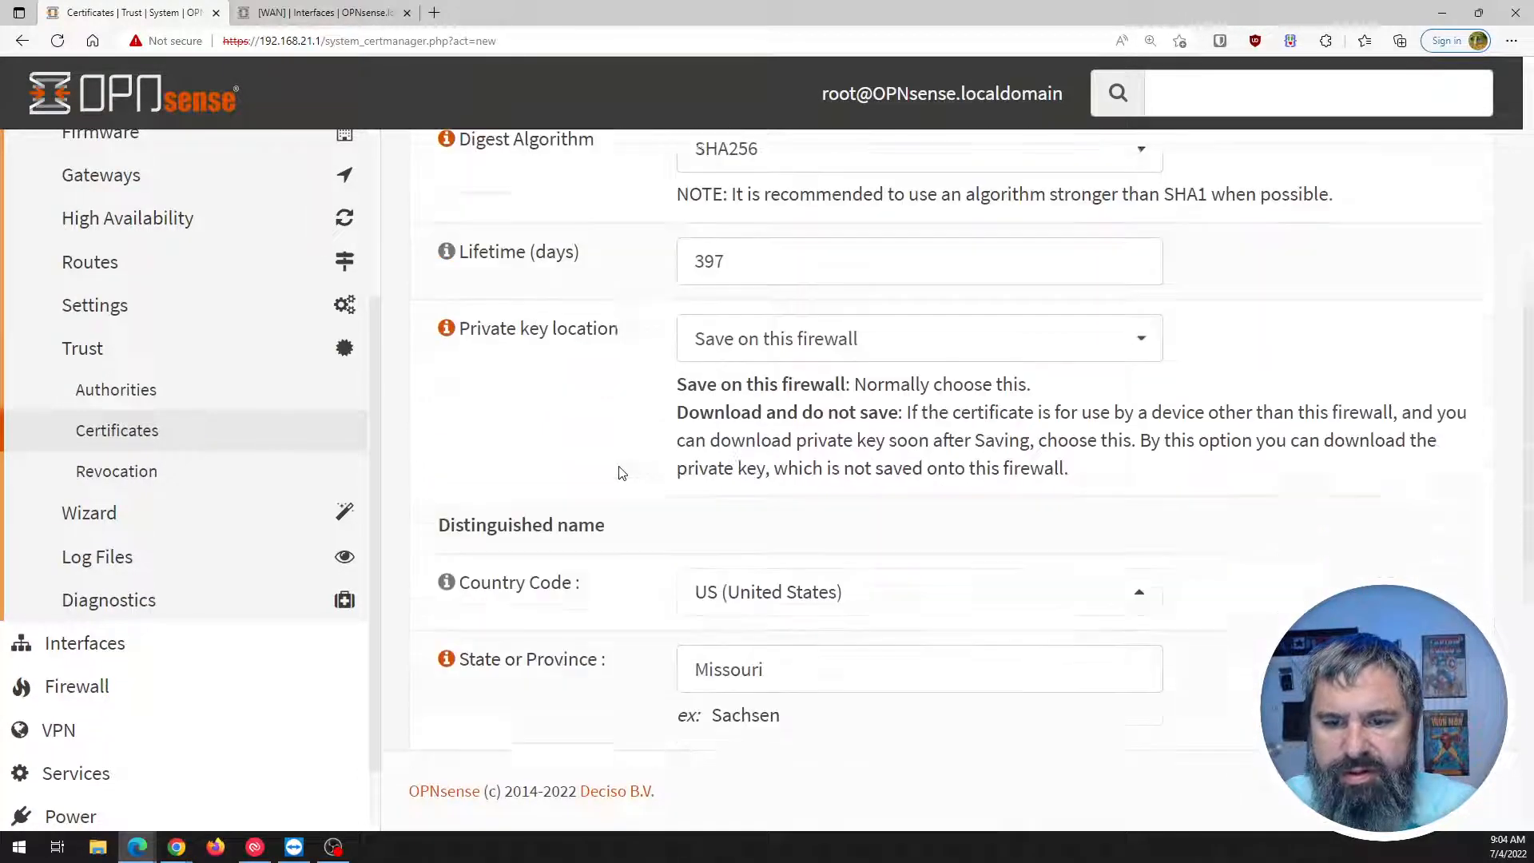
pyautogui.scroll(-3, 627, 483)
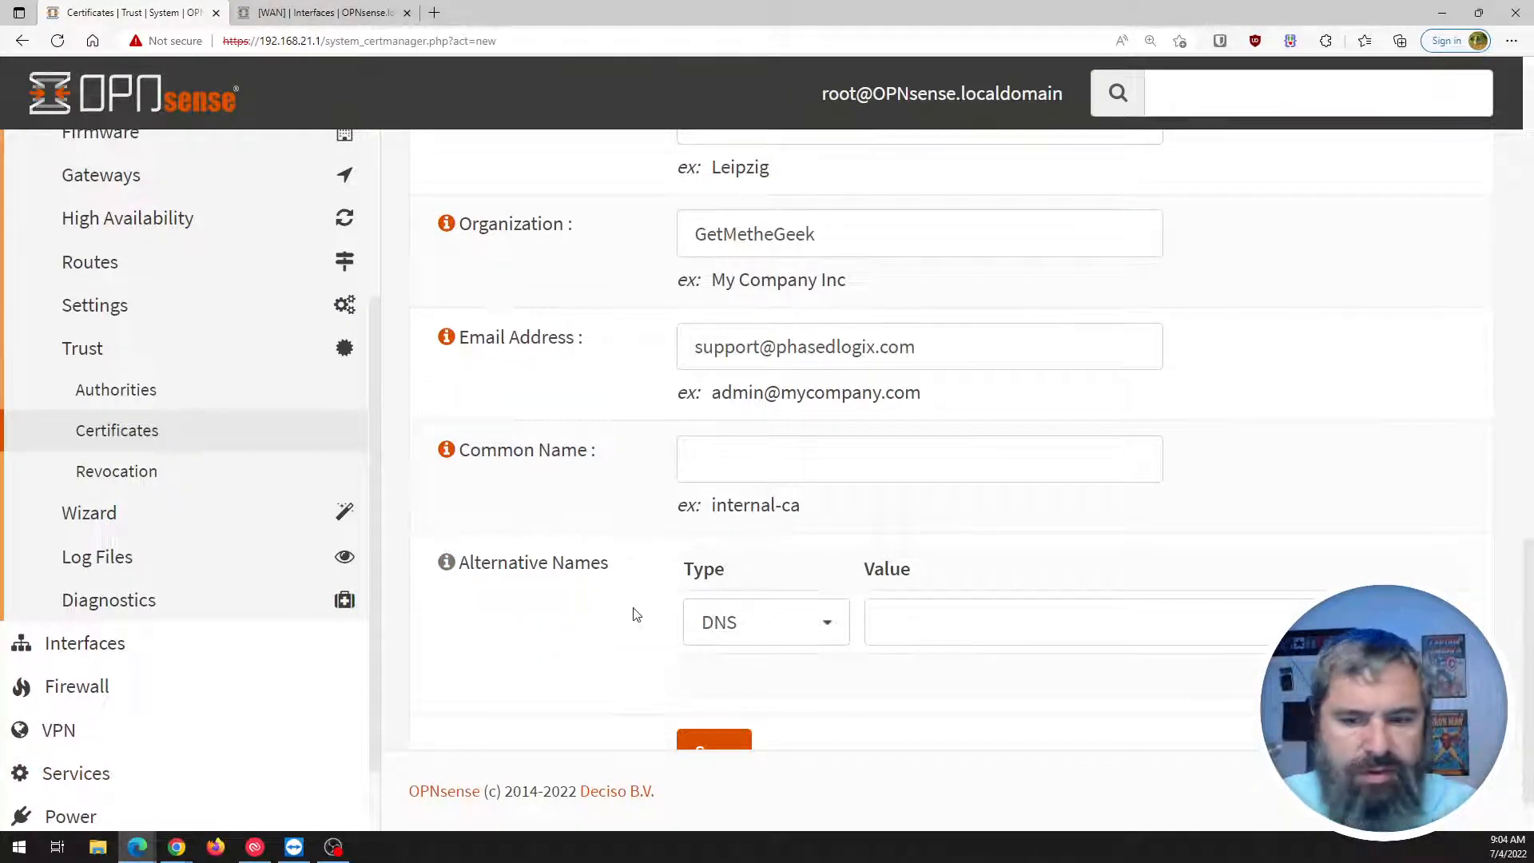
pyautogui.scroll(-1, 607, 568)
pyautogui.click(736, 397)
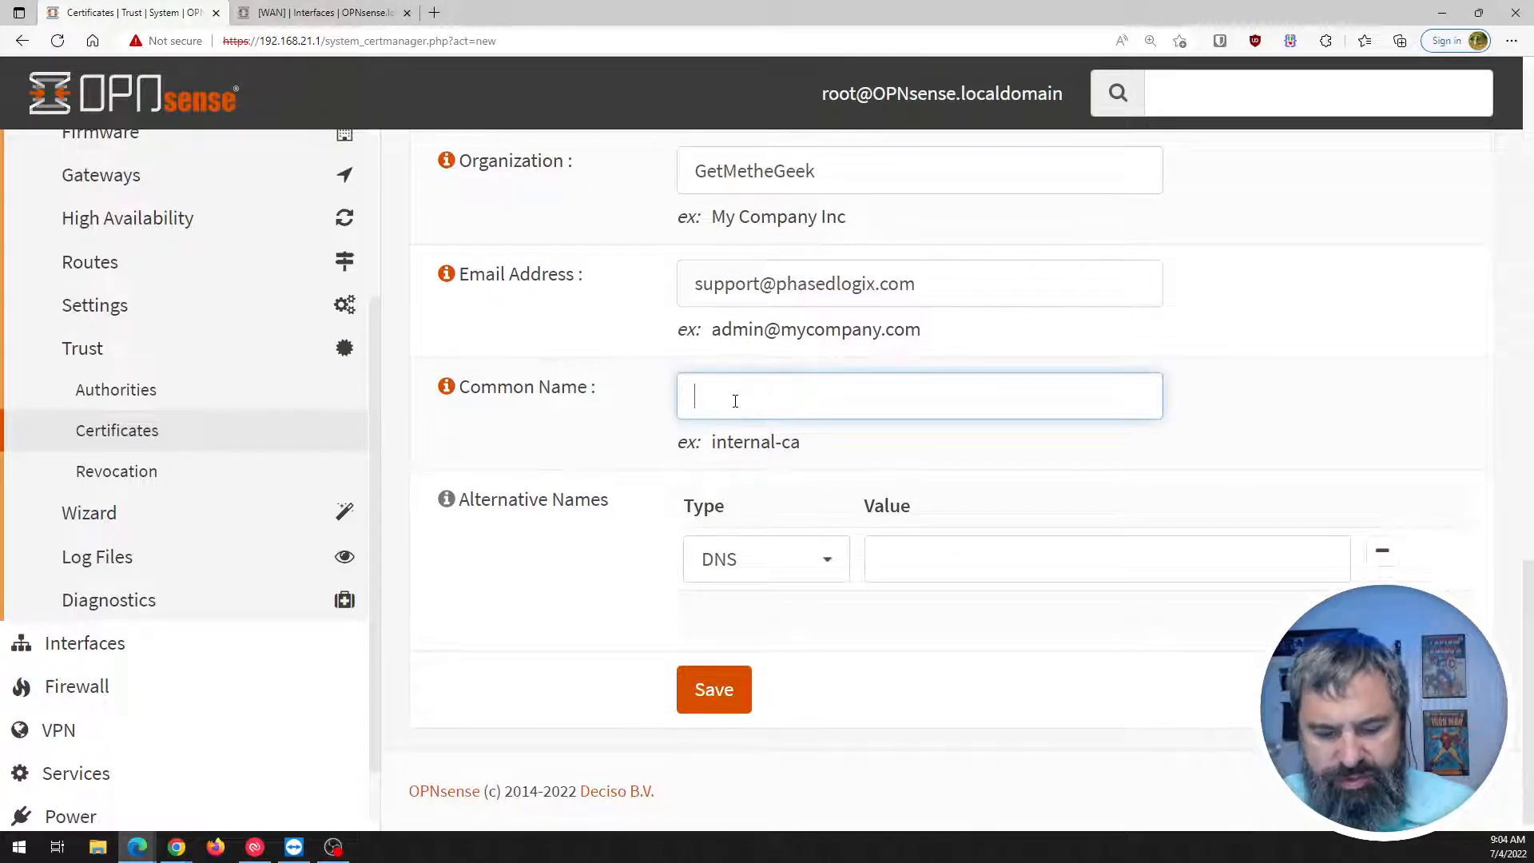
pyautogui.write('youtubeusercrt')
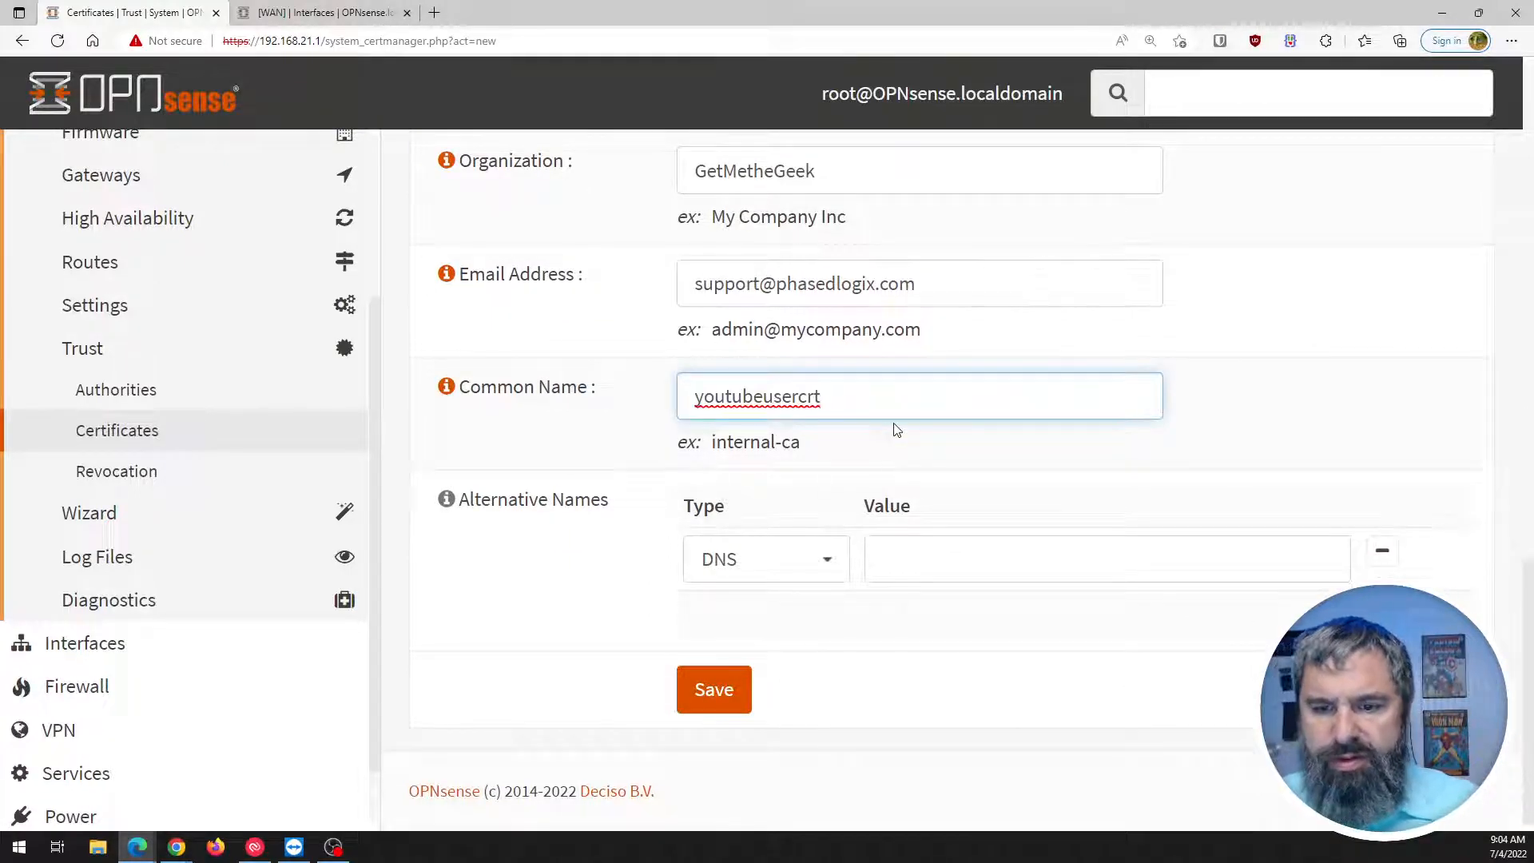
pyautogui.click(712, 692)
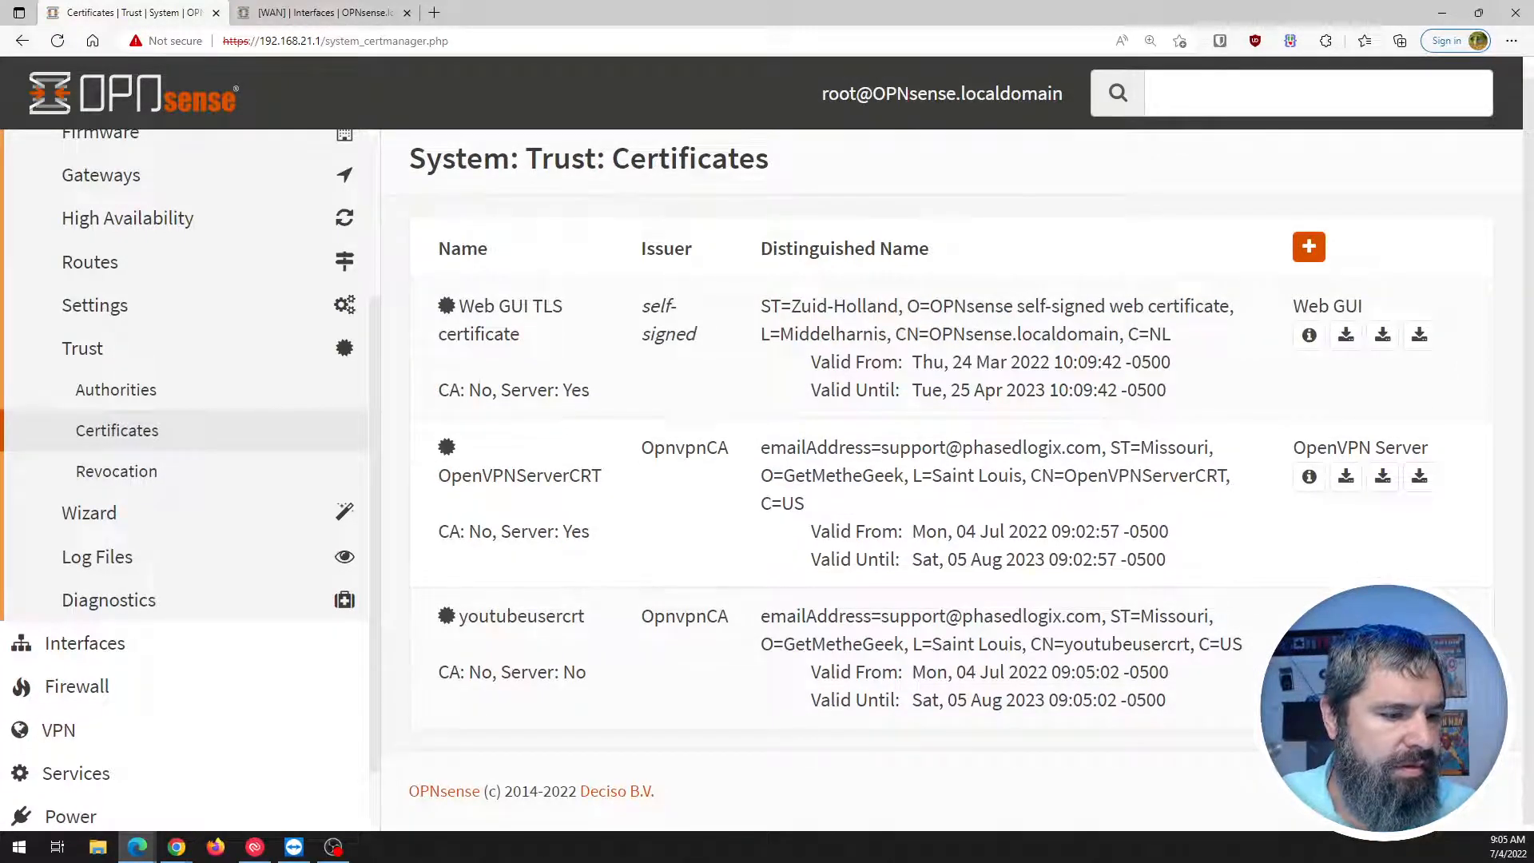
pyautogui.click(176, 847)
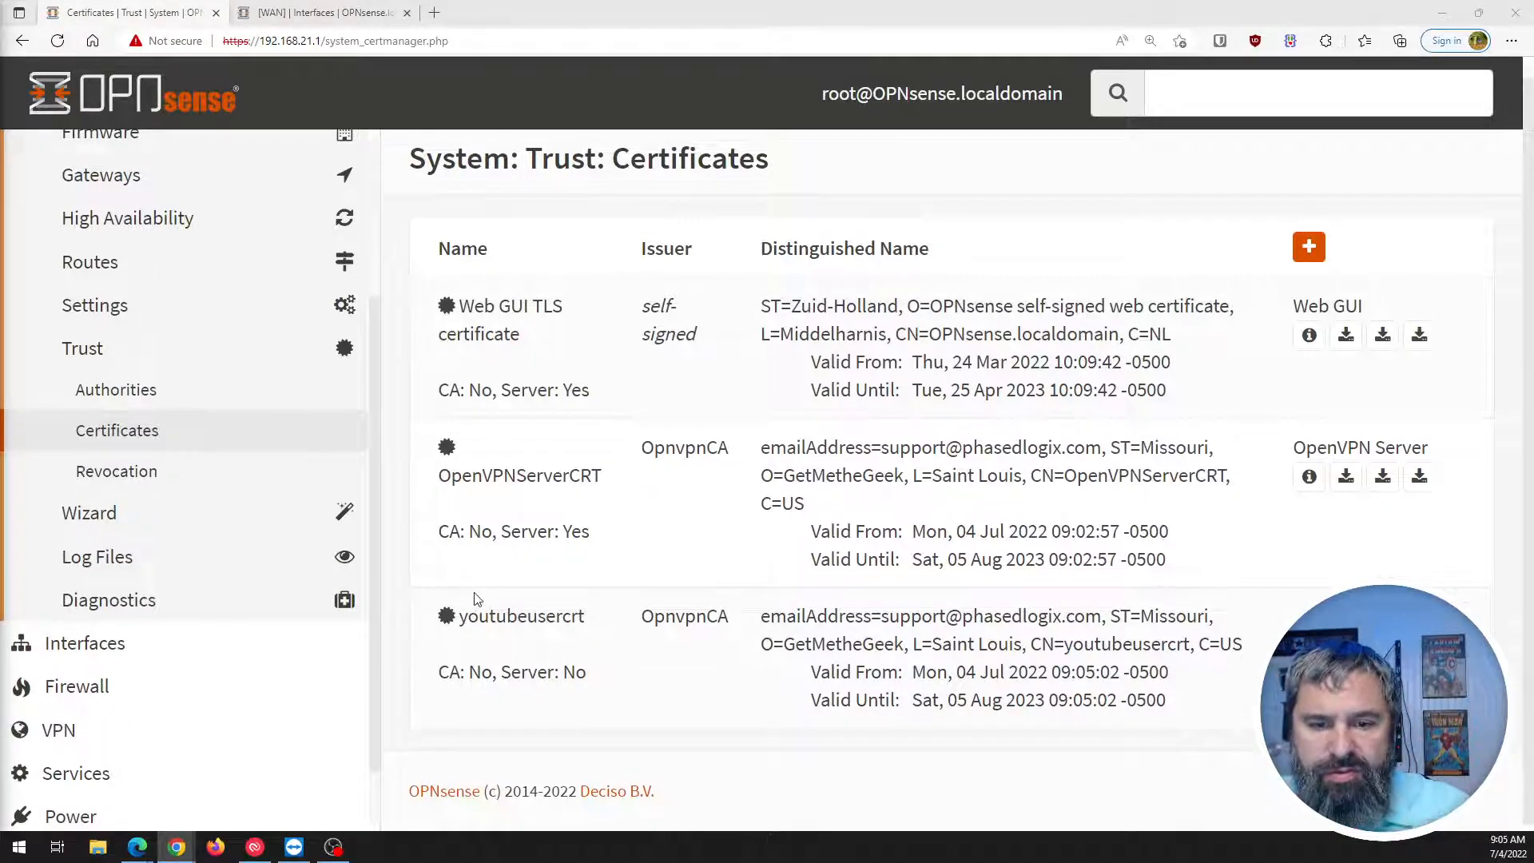
pyautogui.moveTo(459, 672); pyautogui.dragTo(524, 671)
pyautogui.click(909, 664)
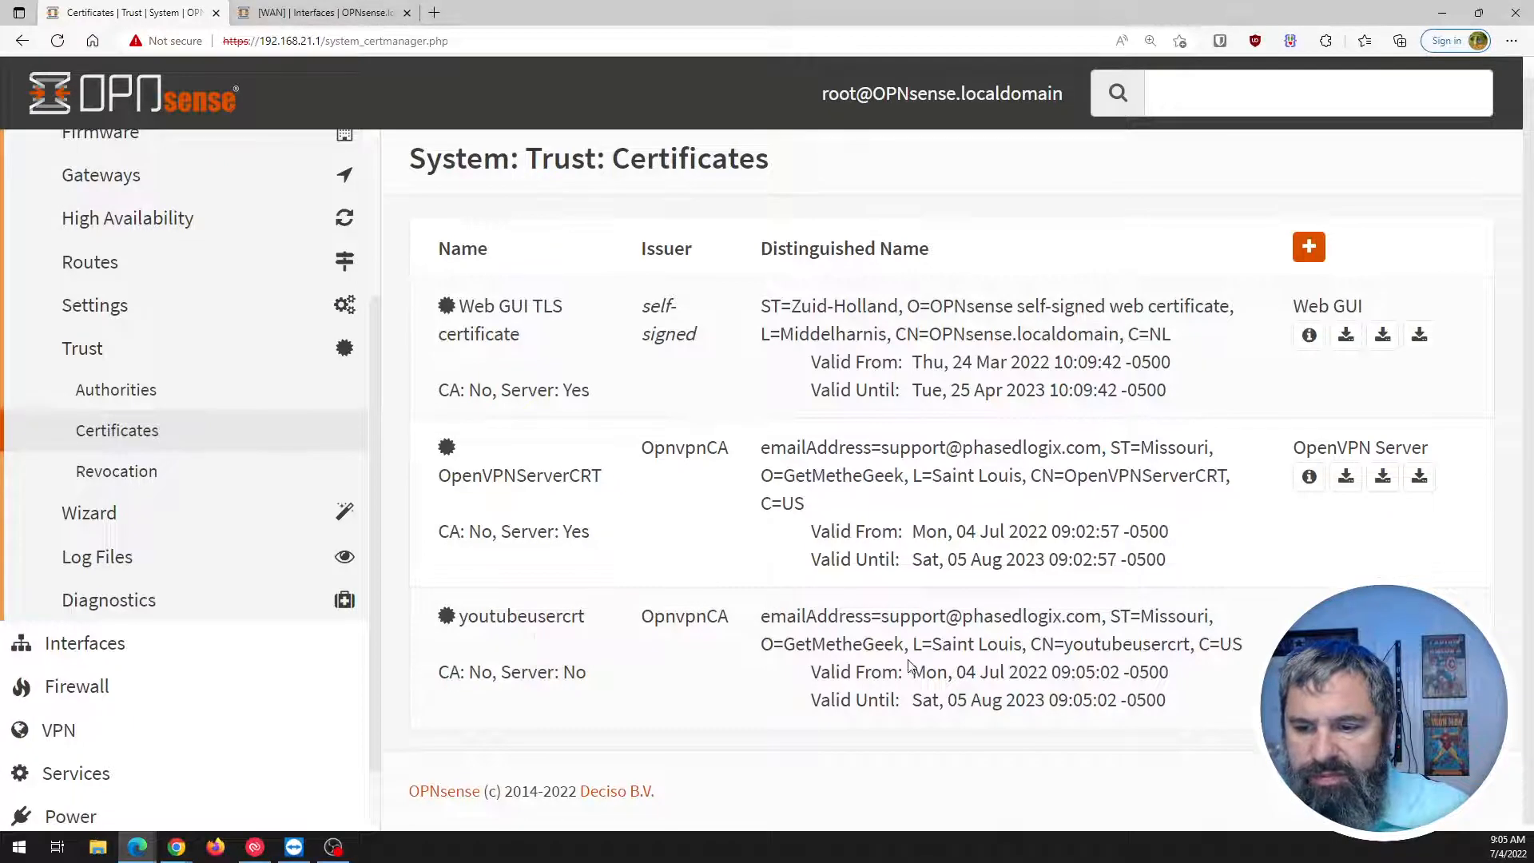
pyautogui.moveTo(958, 701); pyautogui.dragTo(1098, 701)
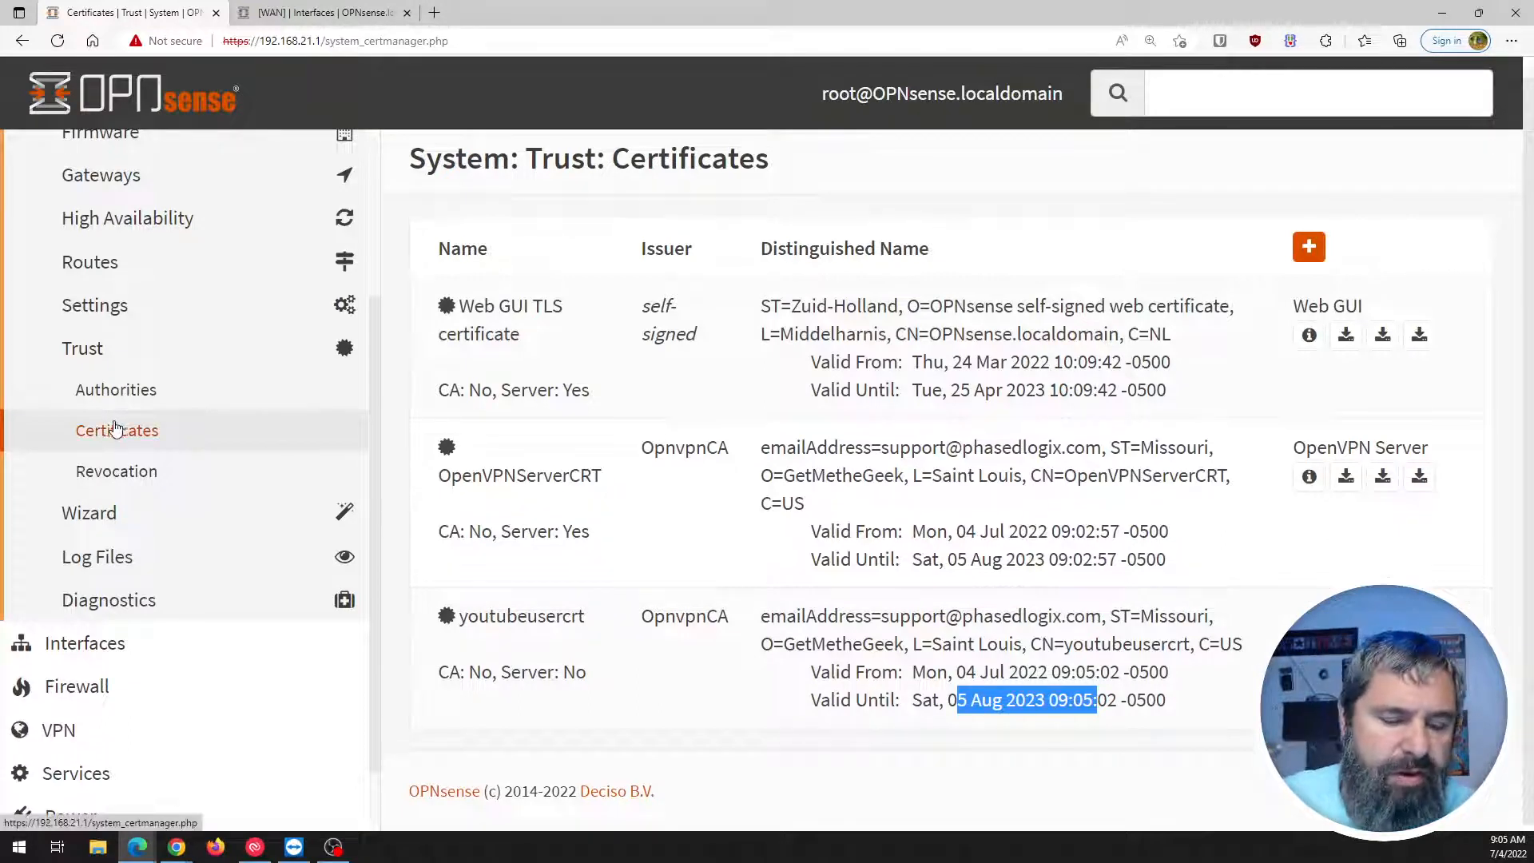
pyautogui.scroll(-1, 88, 448)
# Open VPN > OpenVPN > Client Export and confirm youtubeusercrt is listed for export.
pyautogui.click(60, 651)
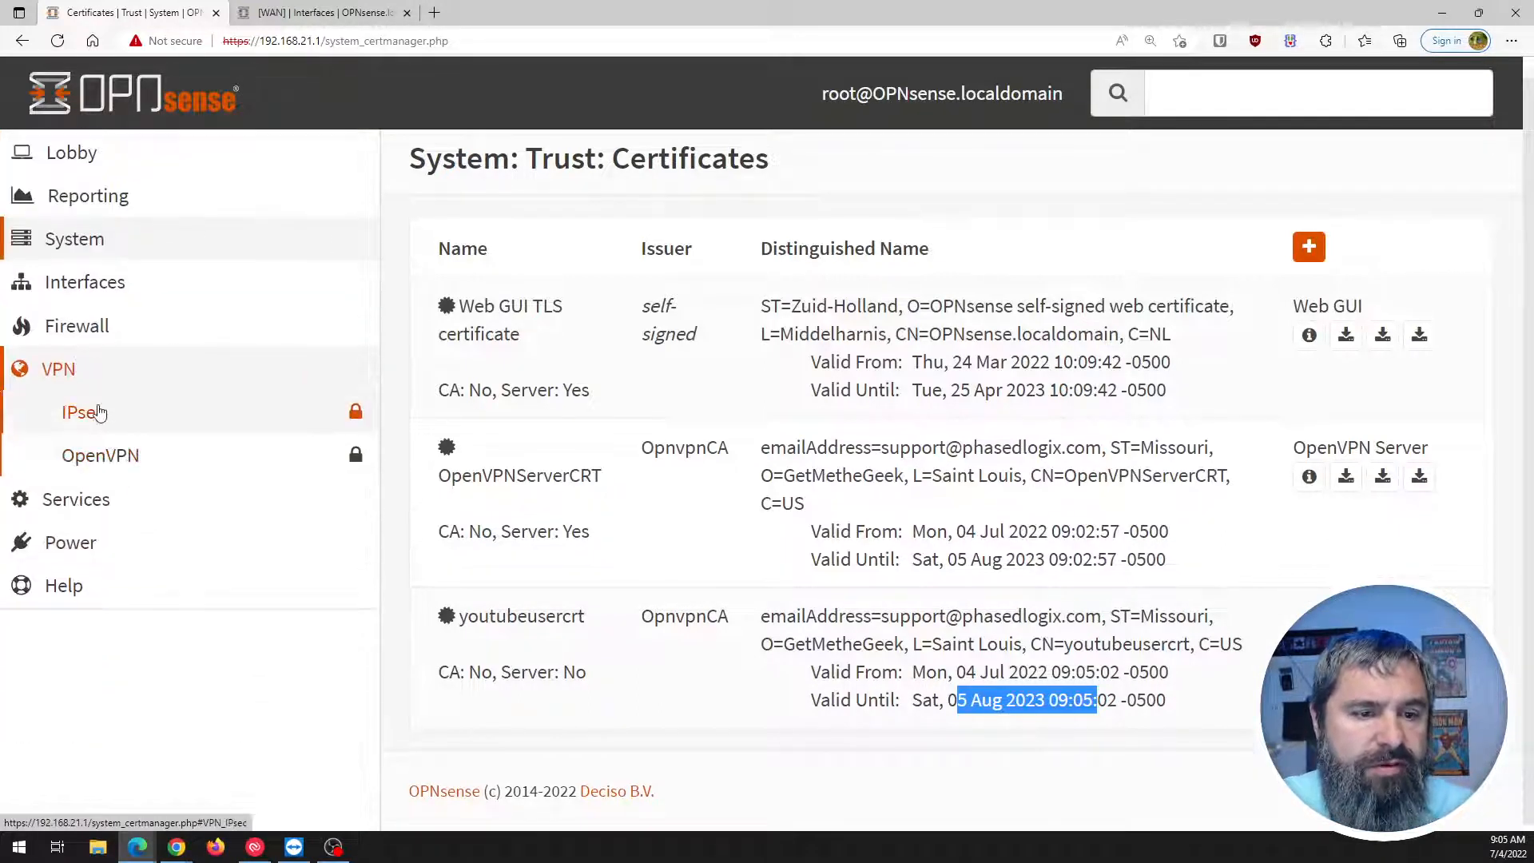
pyautogui.click(96, 454)
pyautogui.click(129, 635)
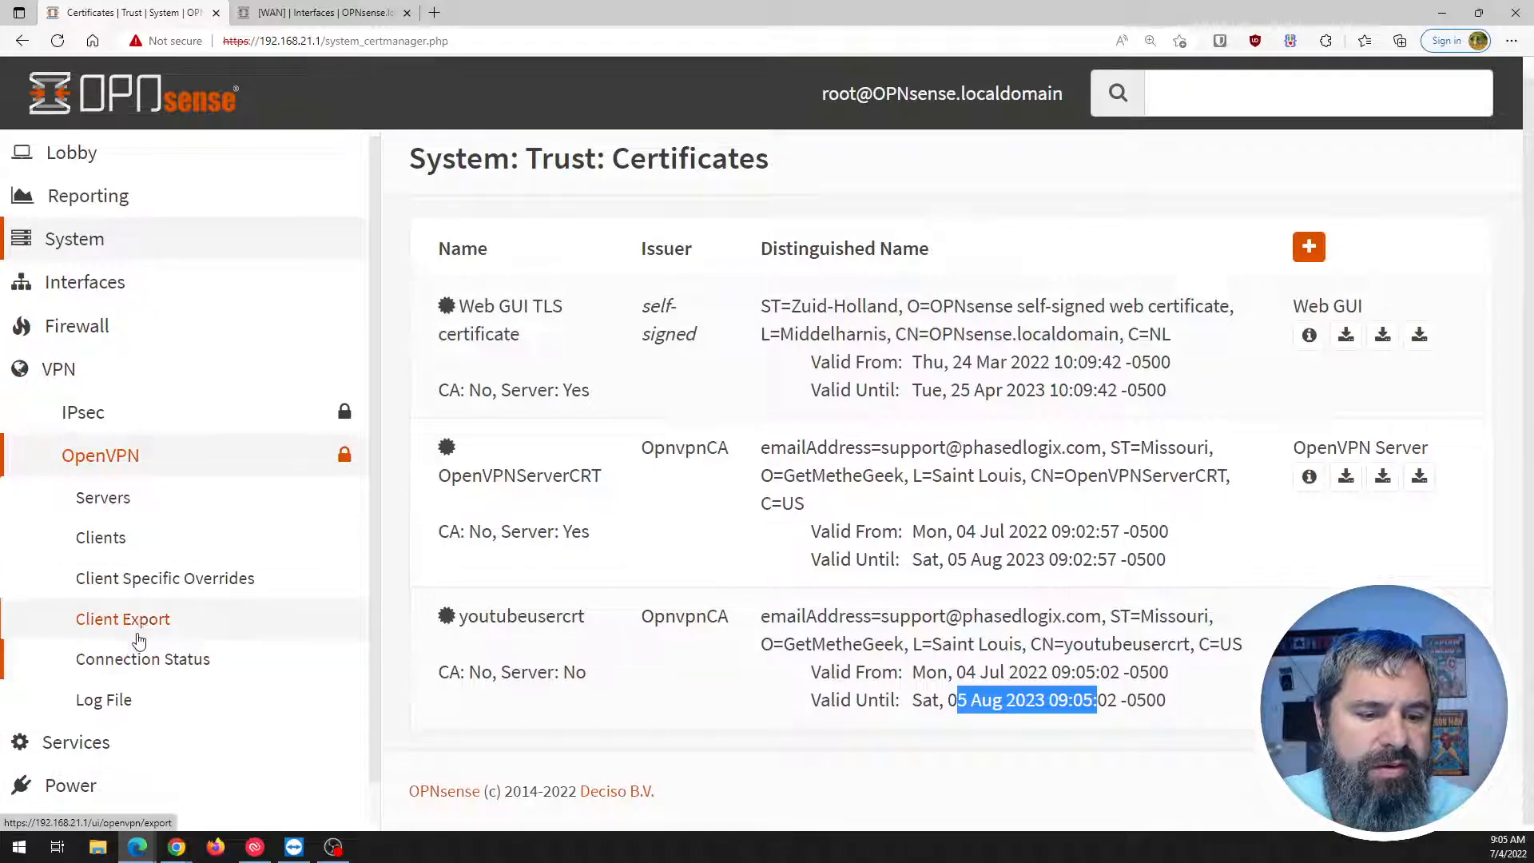
pyautogui.scroll(-10, 574, 324)
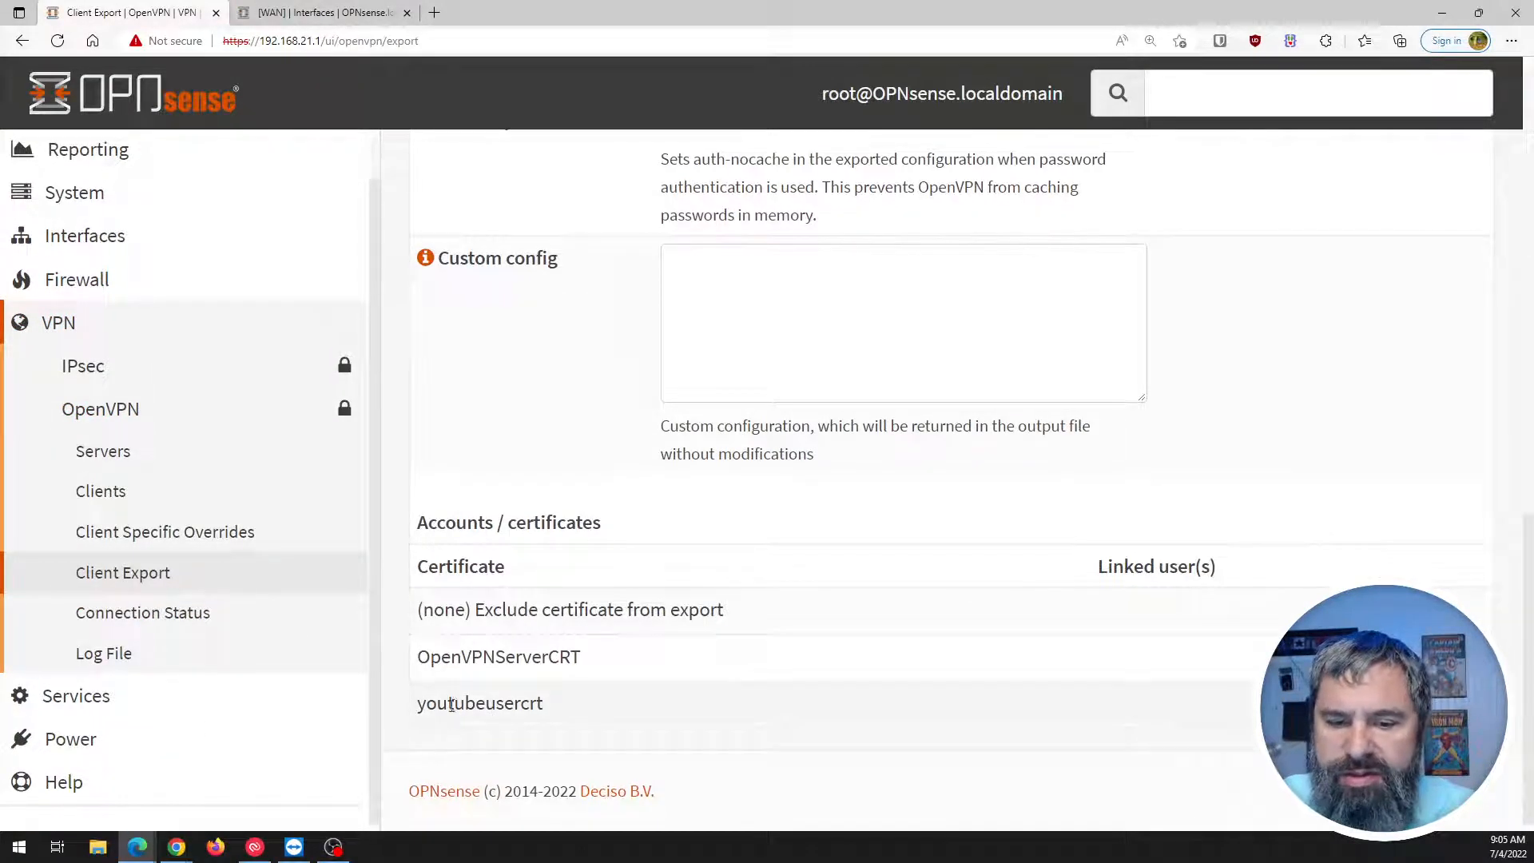
pyautogui.moveTo(438, 703); pyautogui.dragTo(572, 719)
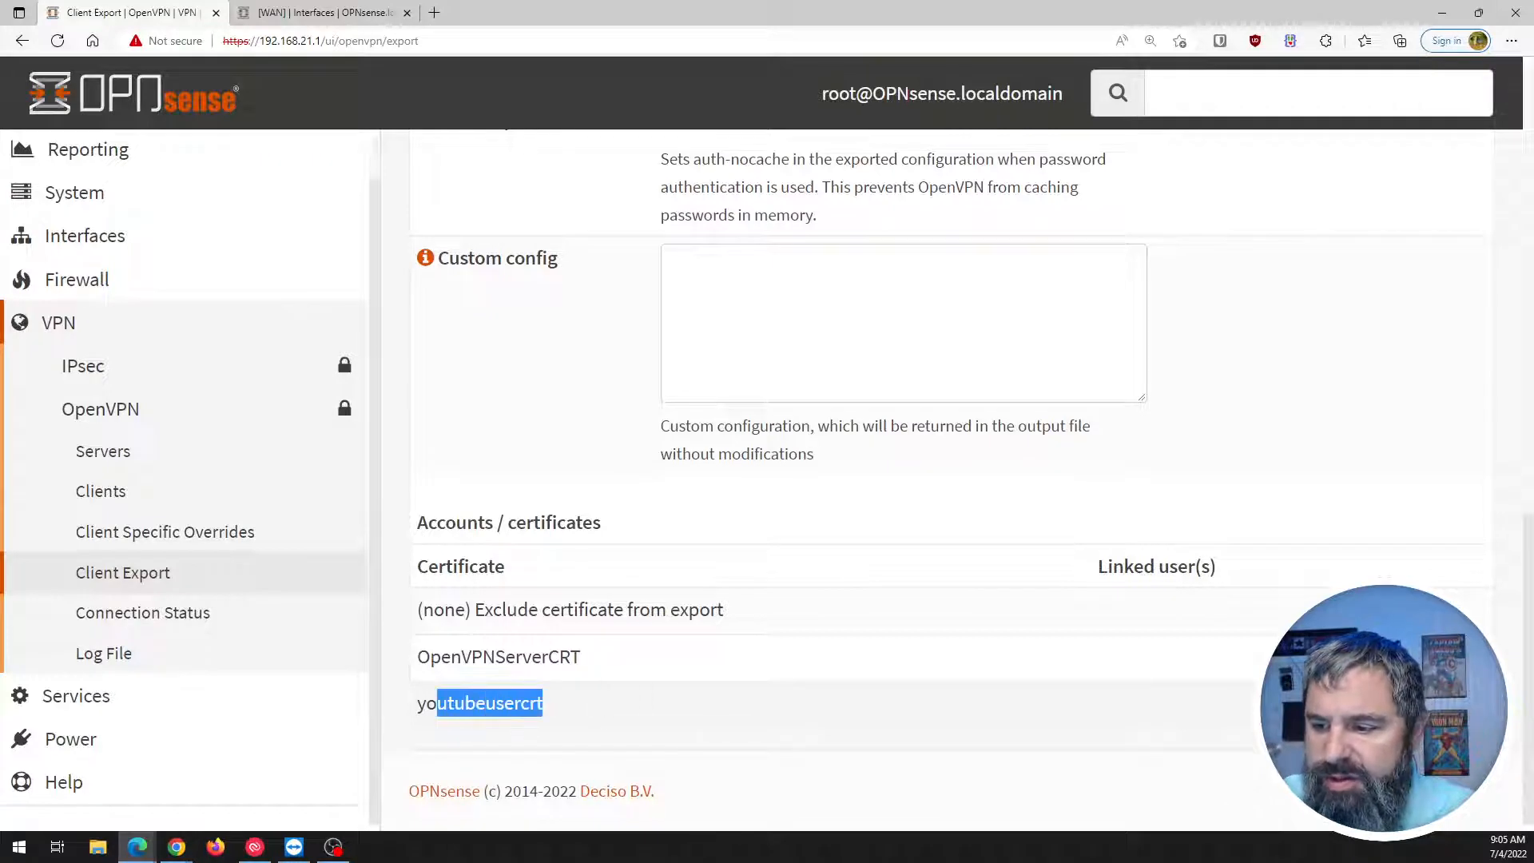
pyautogui.scroll(10, 730, 674)
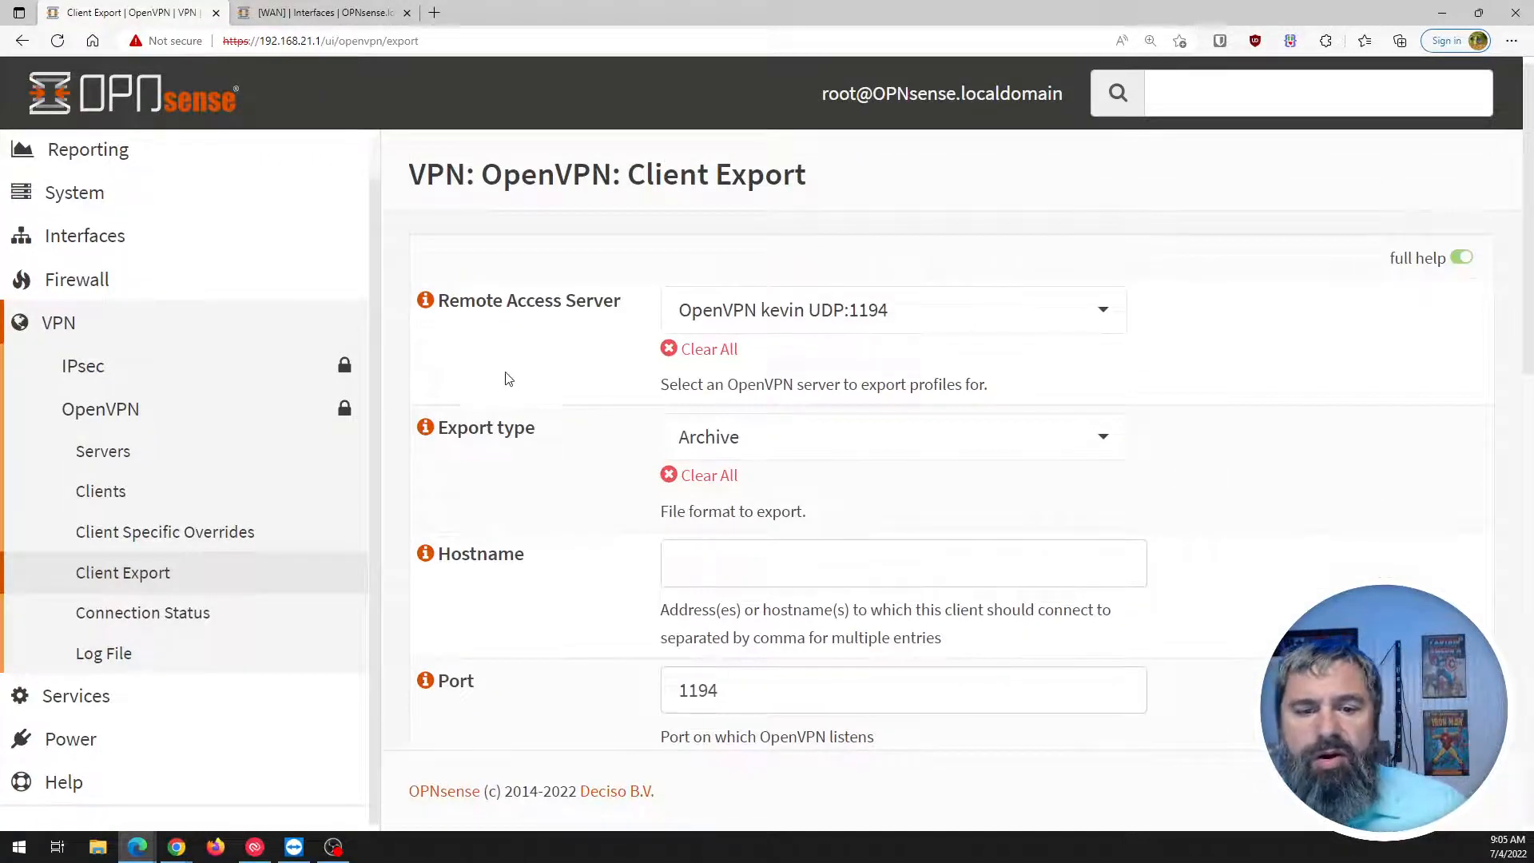
# Leave the export type on Archive and review the remaining export options.
pyautogui.click(773, 446)
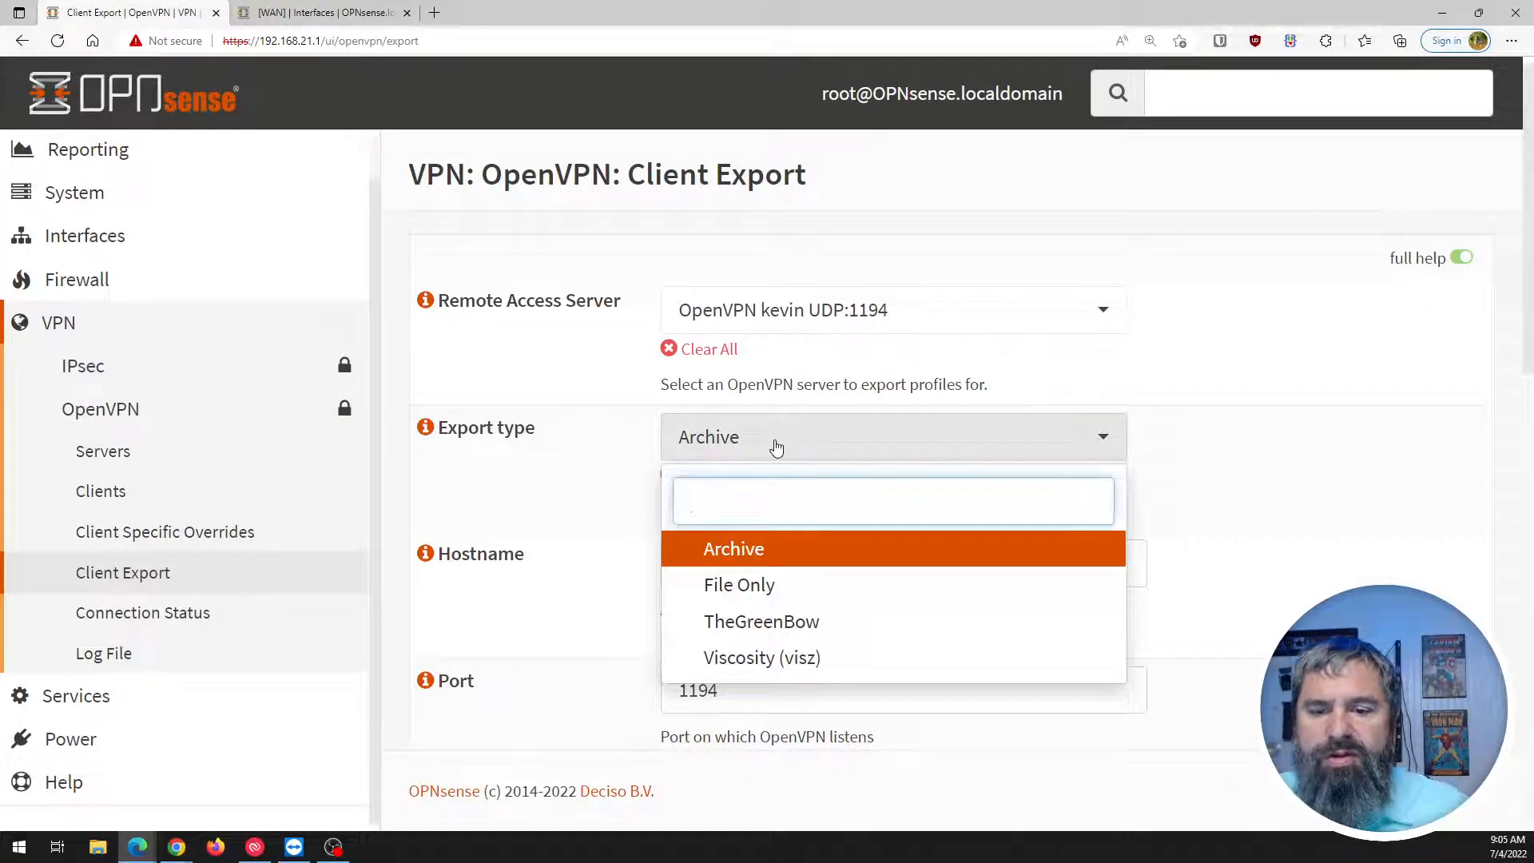
pyautogui.click(572, 429)
pyautogui.scroll(-1, 572, 417)
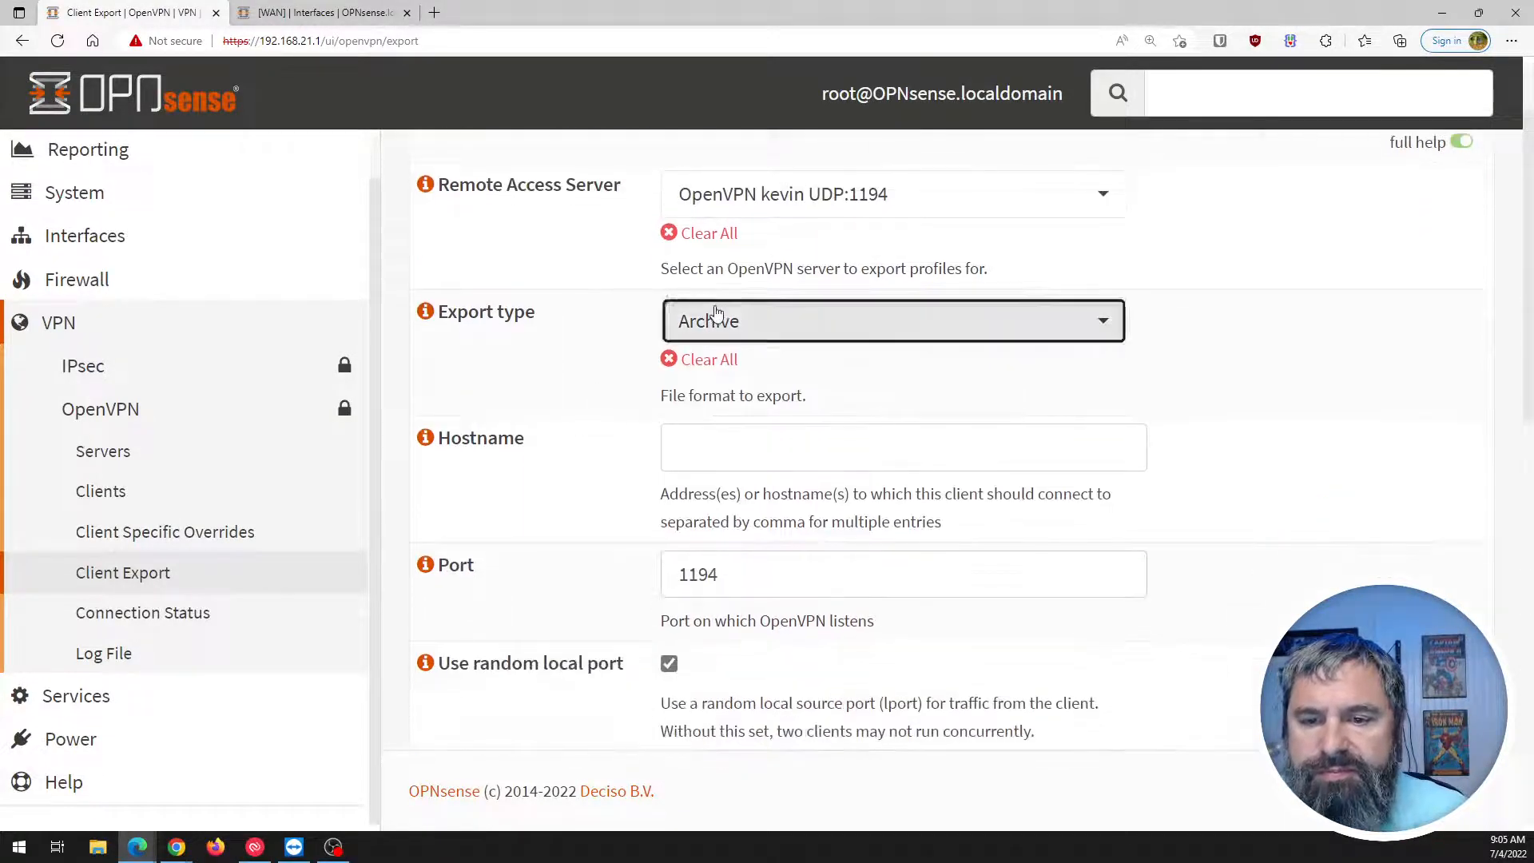
pyautogui.click(716, 313)
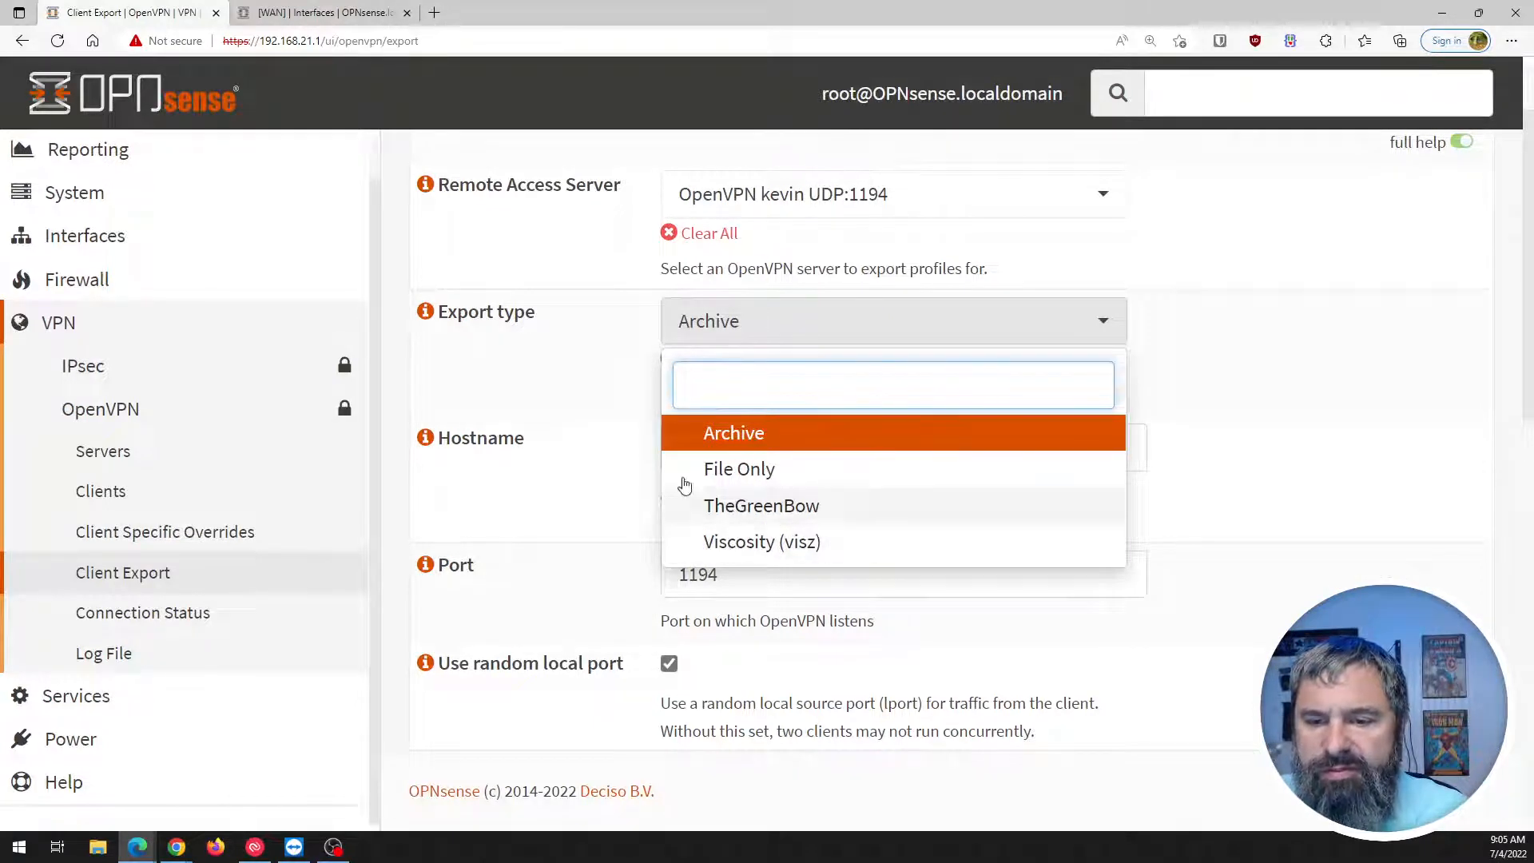
pyautogui.click(567, 430)
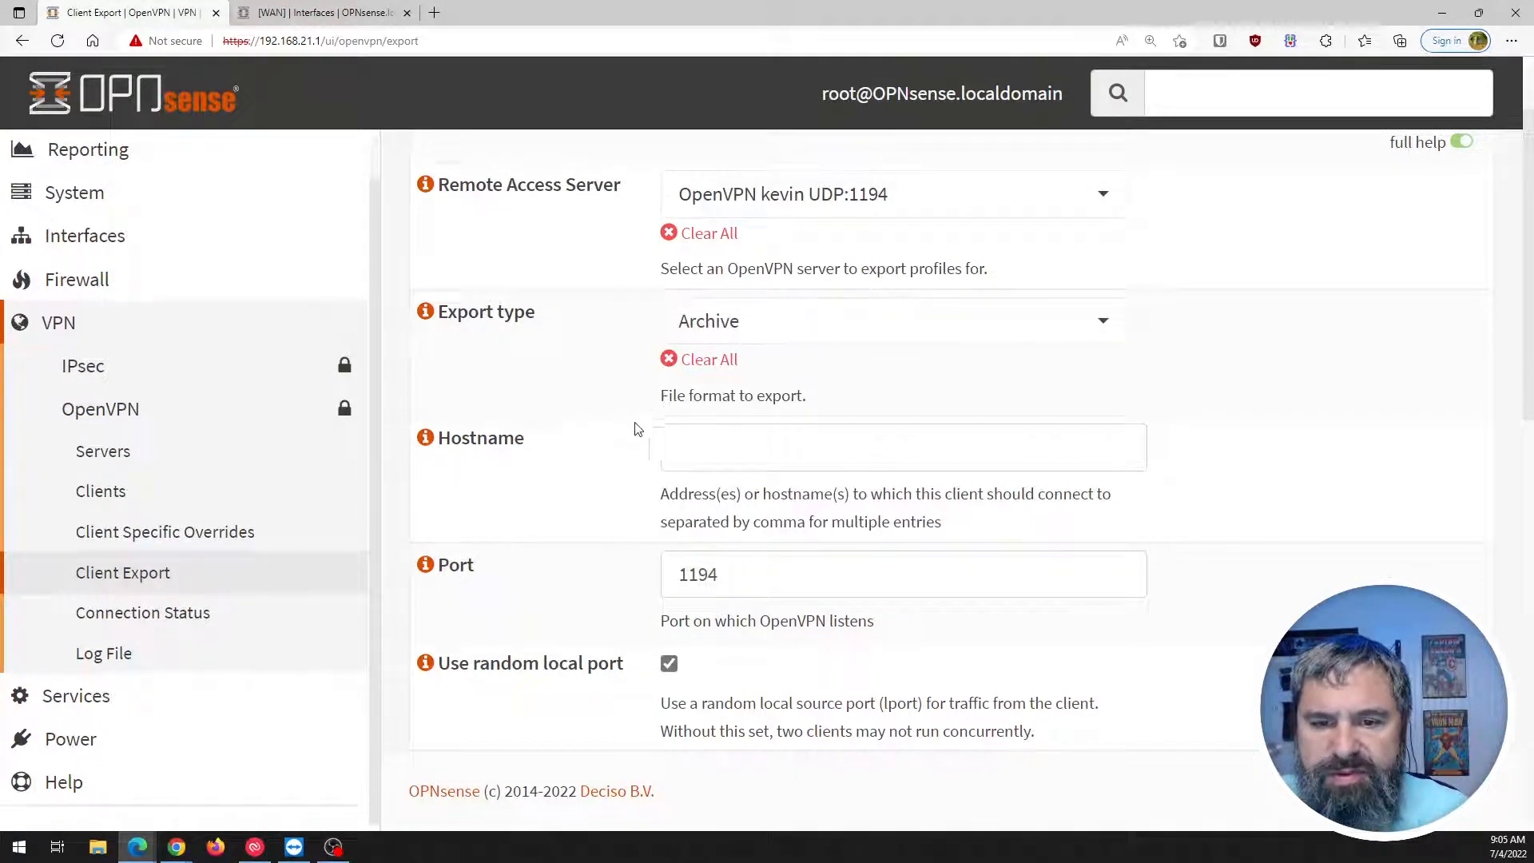
pyautogui.click(791, 457)
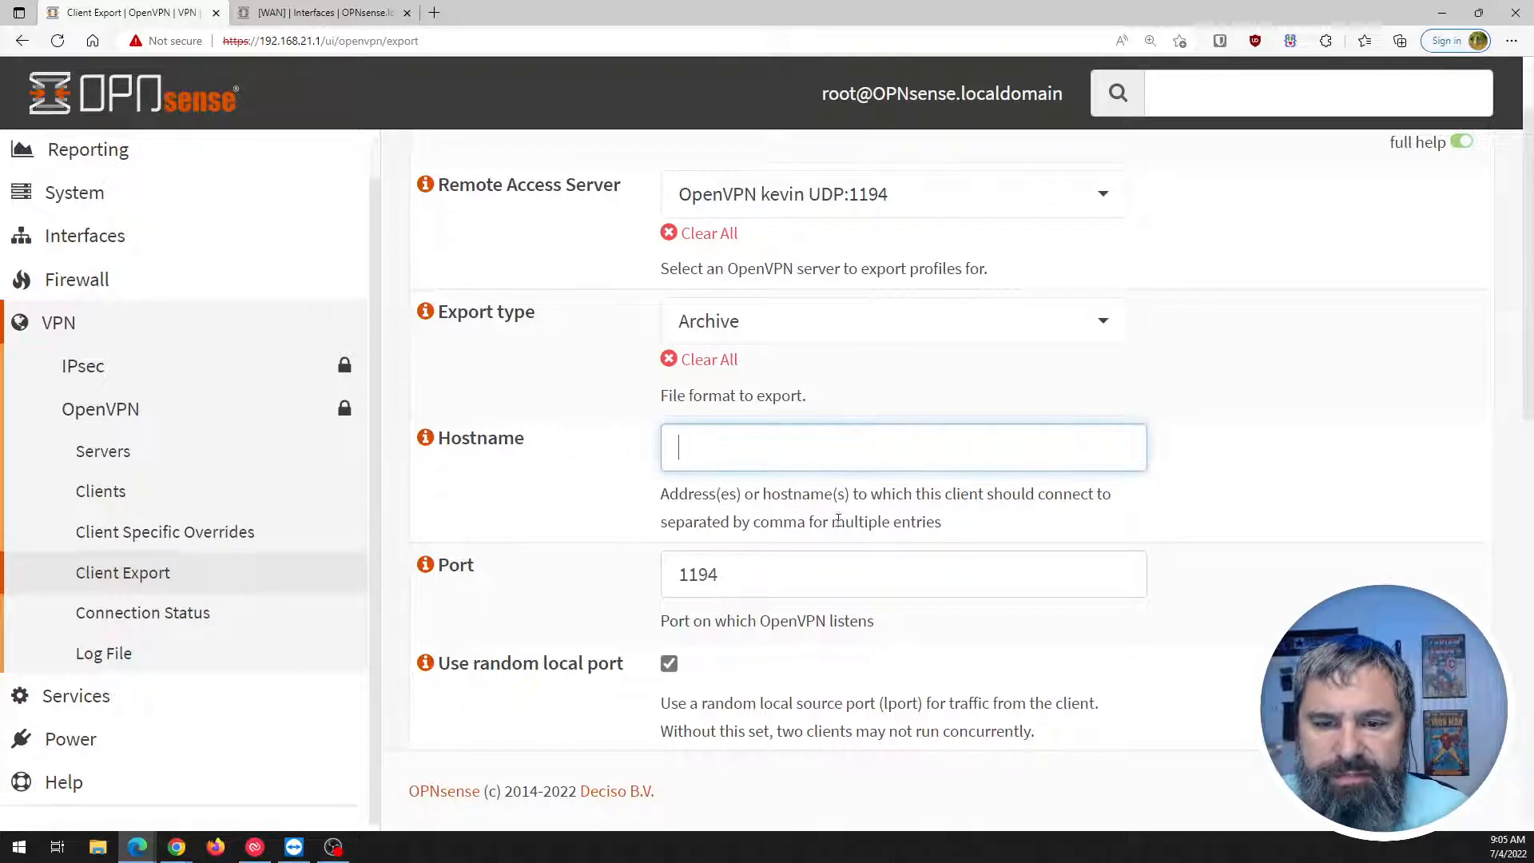
pyautogui.scroll(-1, 557, 485)
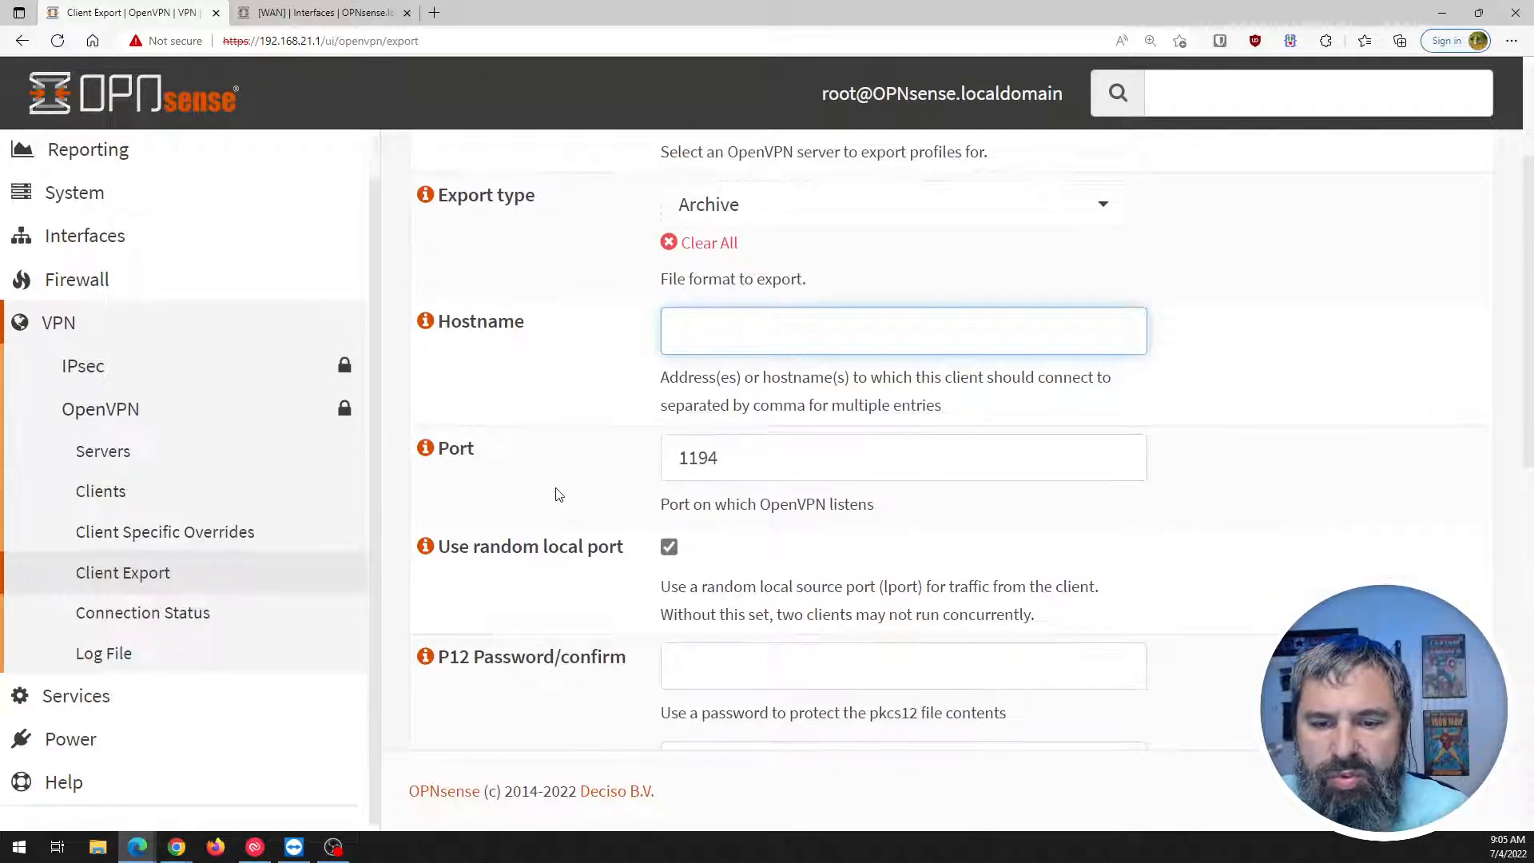
pyautogui.scroll(-1, 544, 497)
pyautogui.scroll(-3, 538, 453)
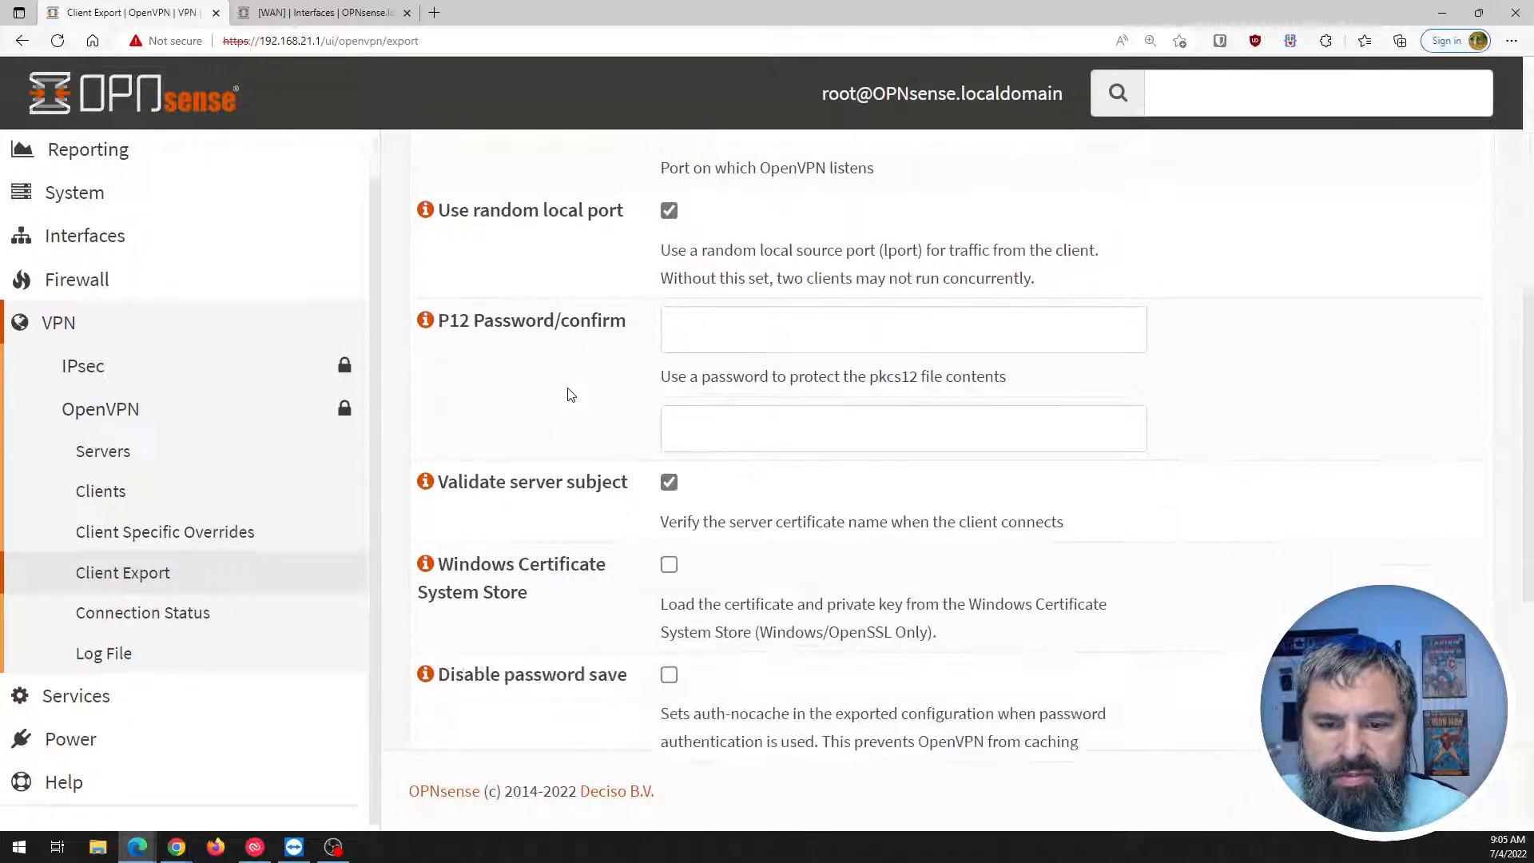
pyautogui.scroll(-3, 568, 398)
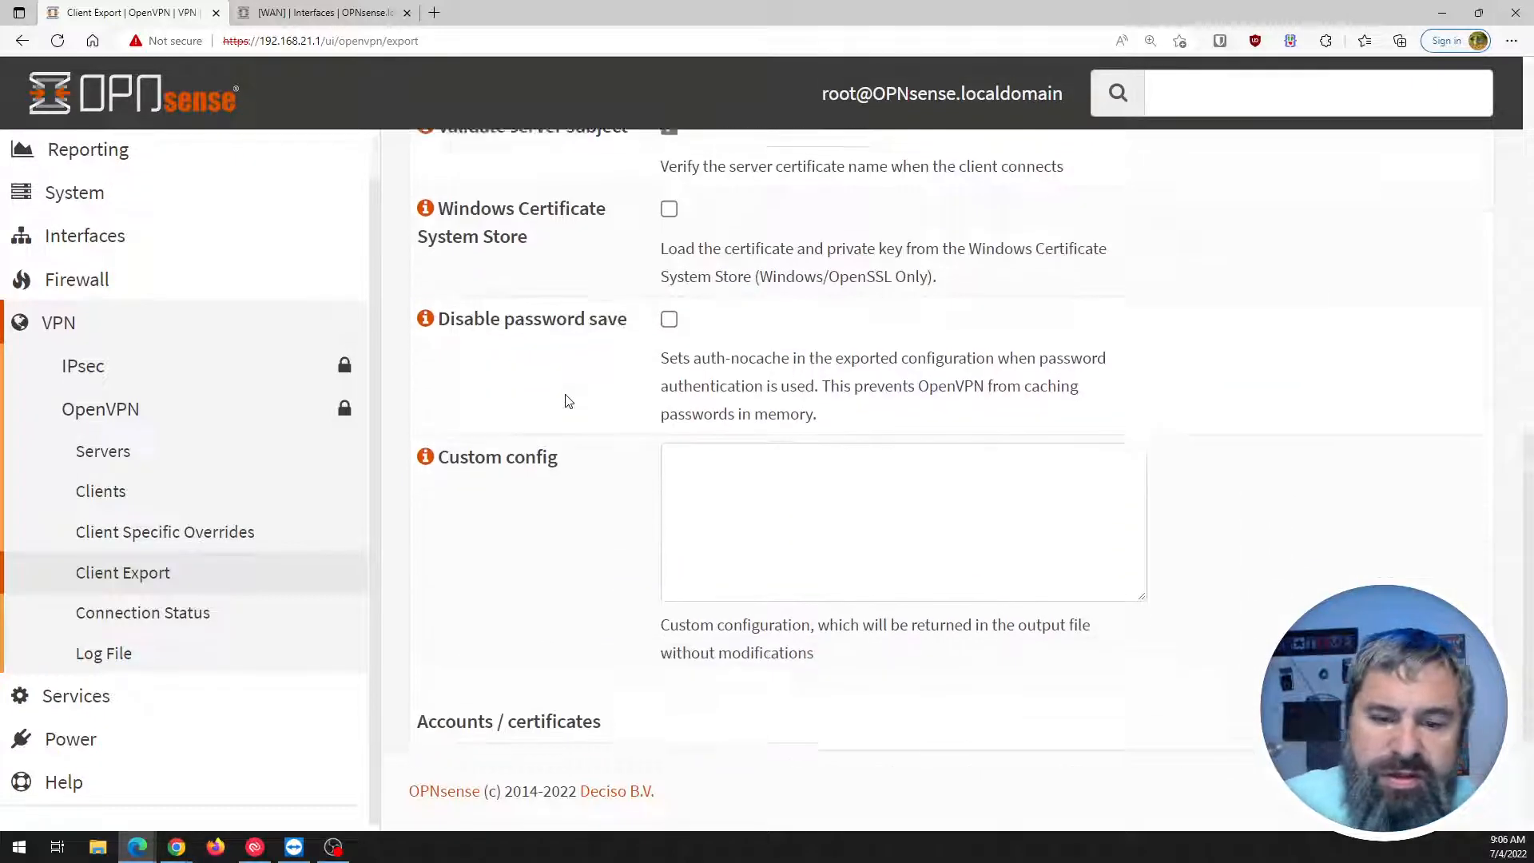
pyautogui.scroll(8, 566, 399)
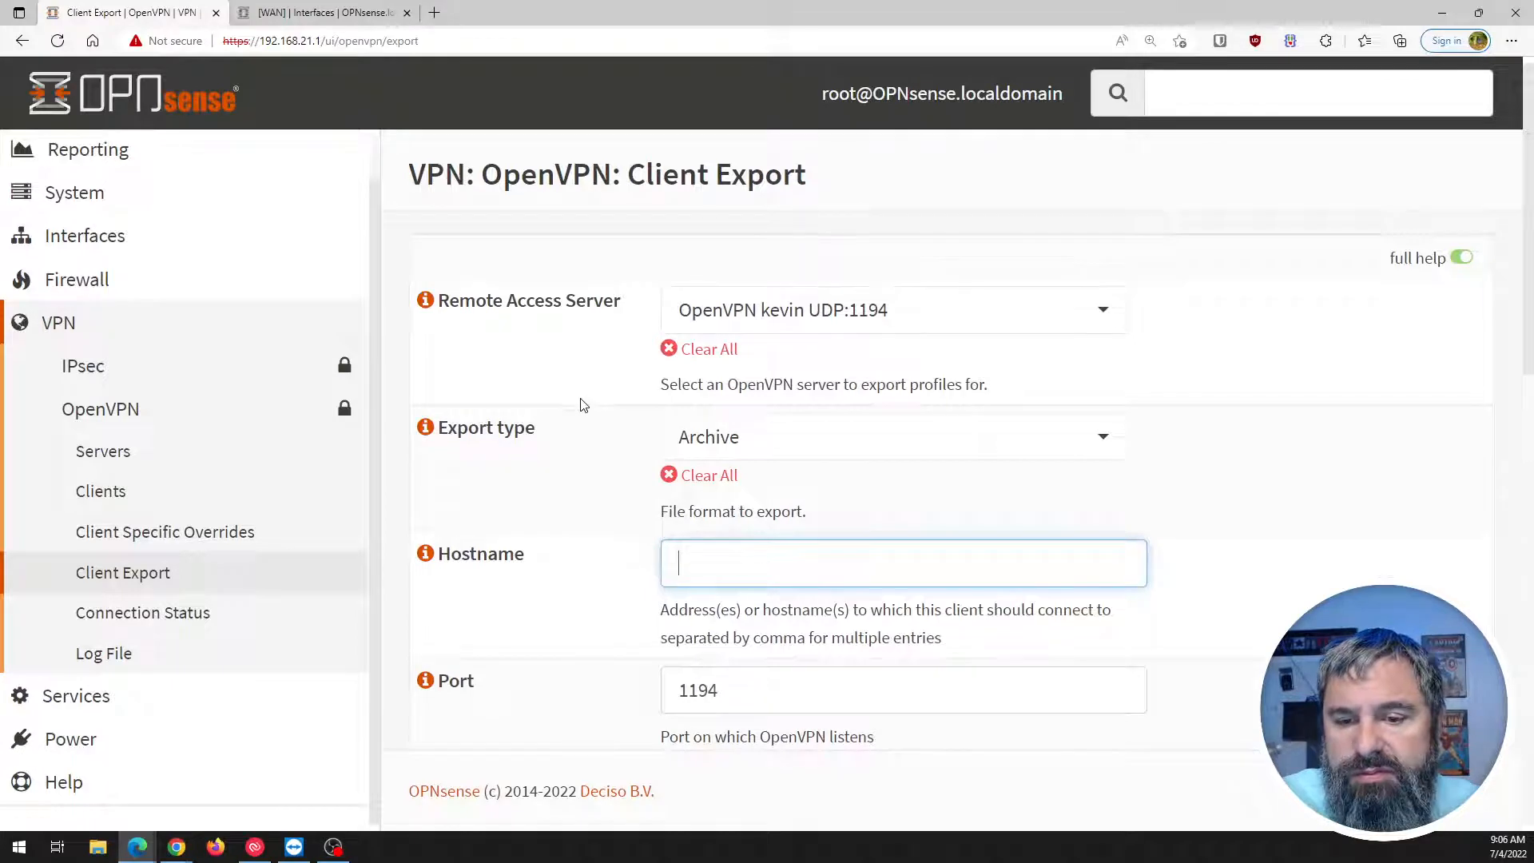
pyautogui.scroll(-5, 627, 445)
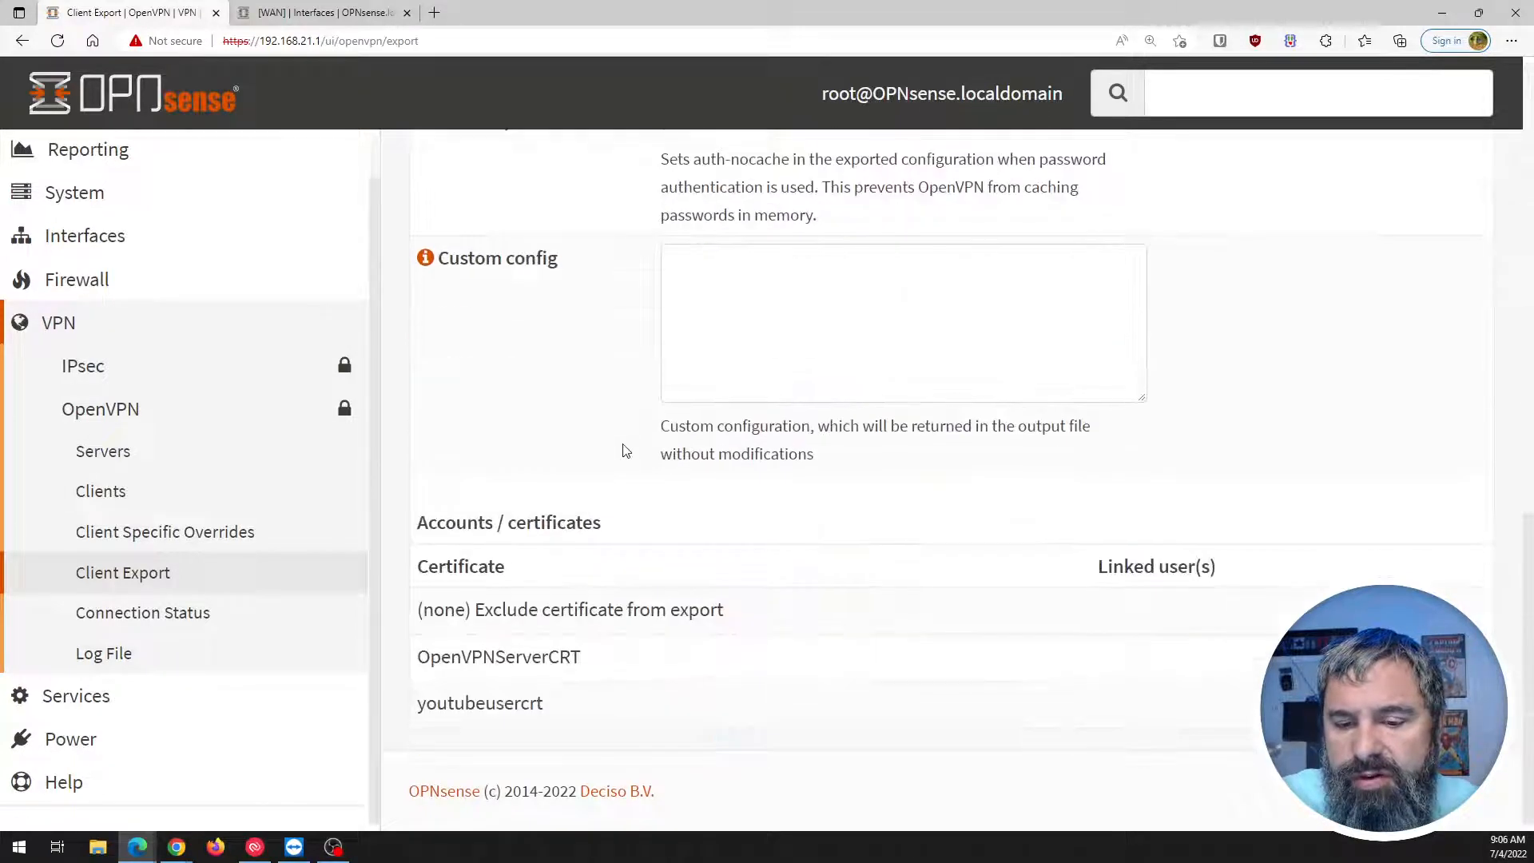
# Try exporting youtubeusercrt, dismiss the Input validation error, and select the empty Hostname field.
pyautogui.click(1036, 698)
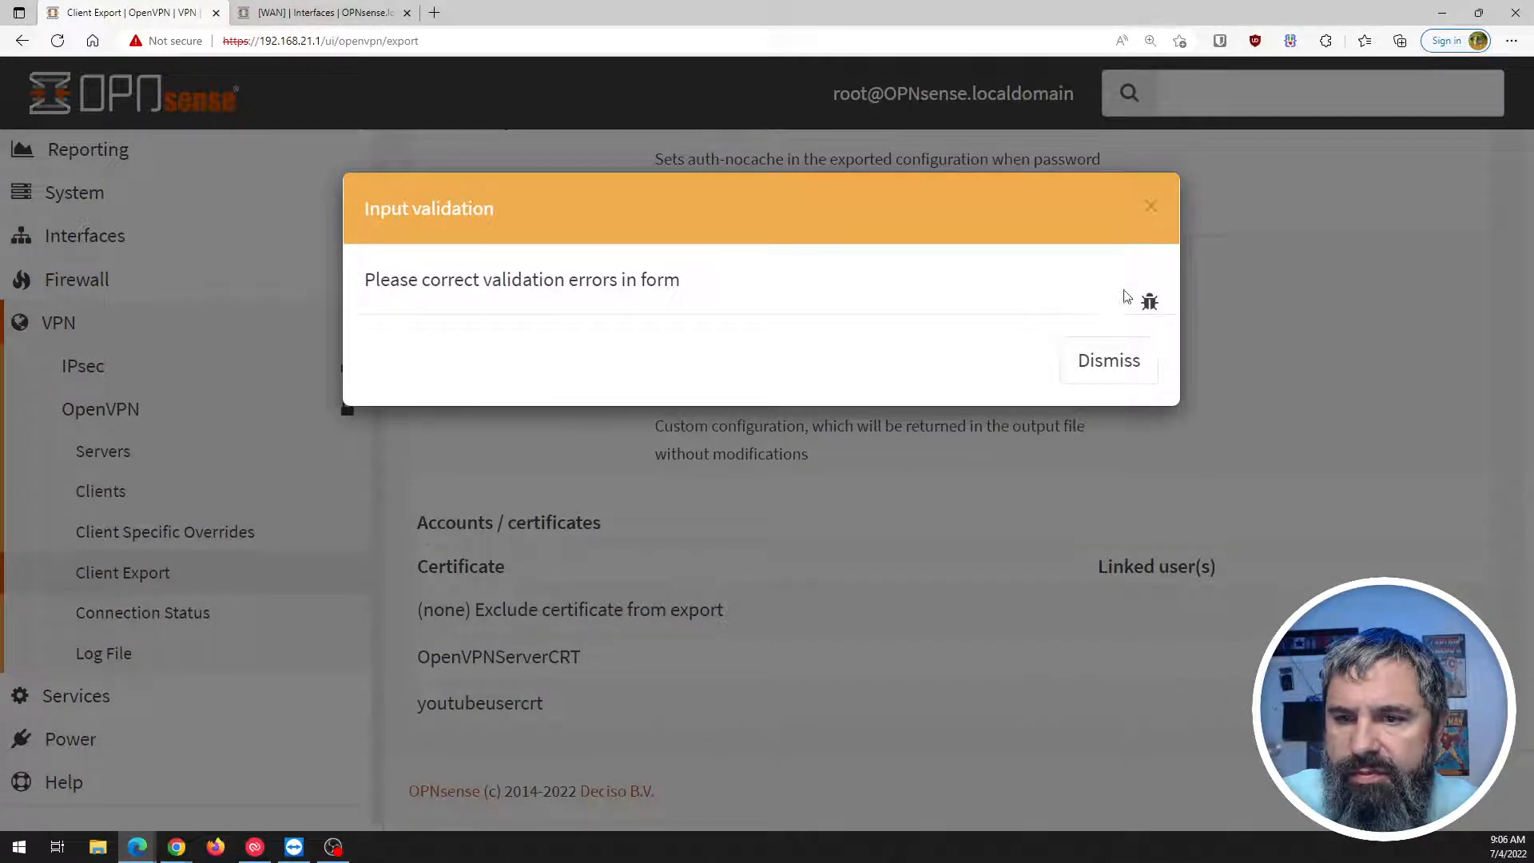
pyautogui.click(1107, 360)
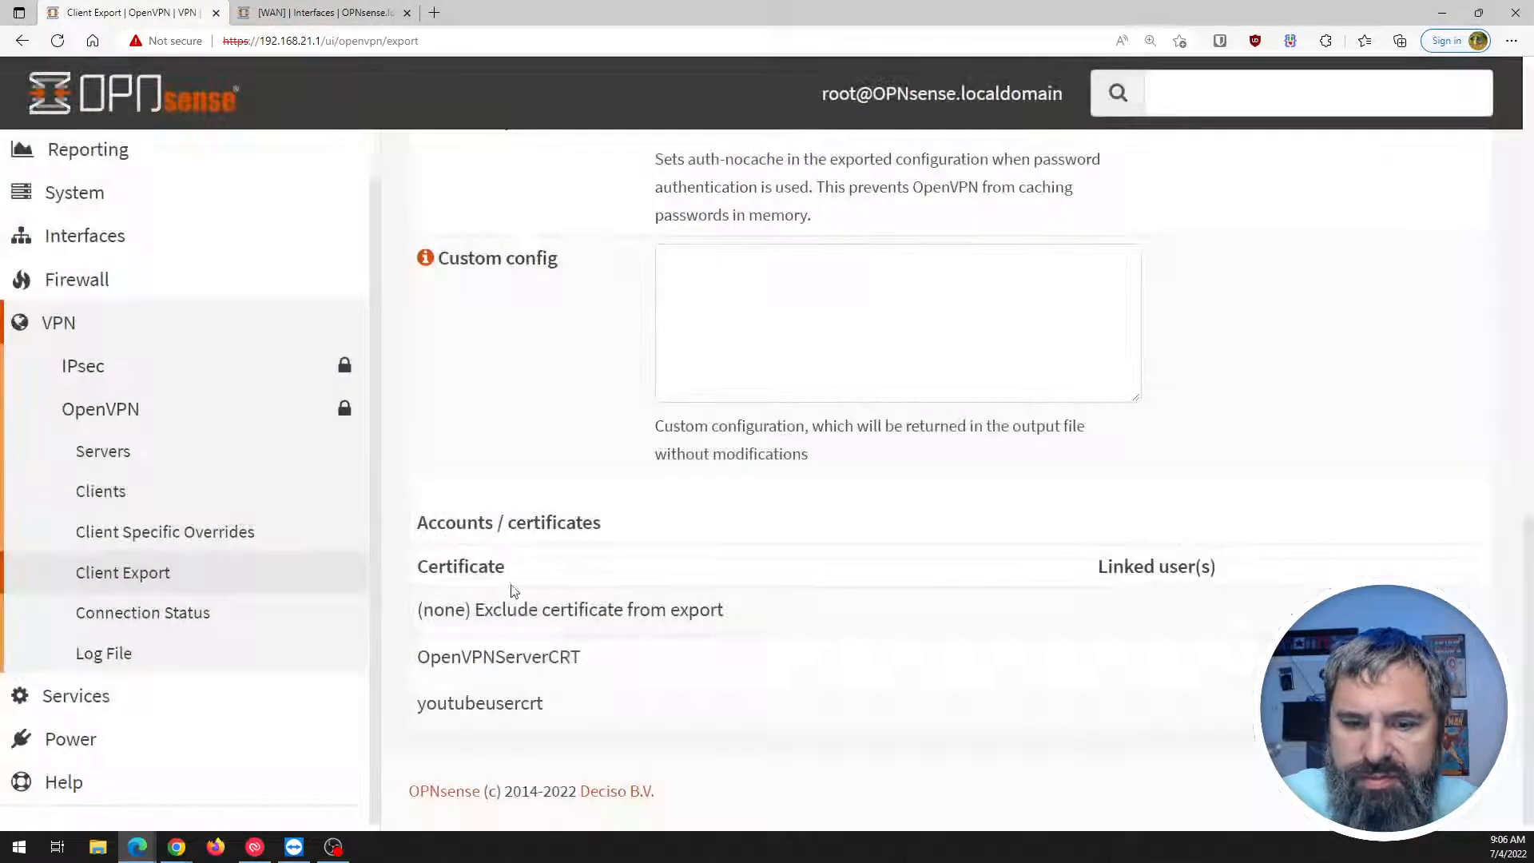
pyautogui.scroll(14, 644, 719)
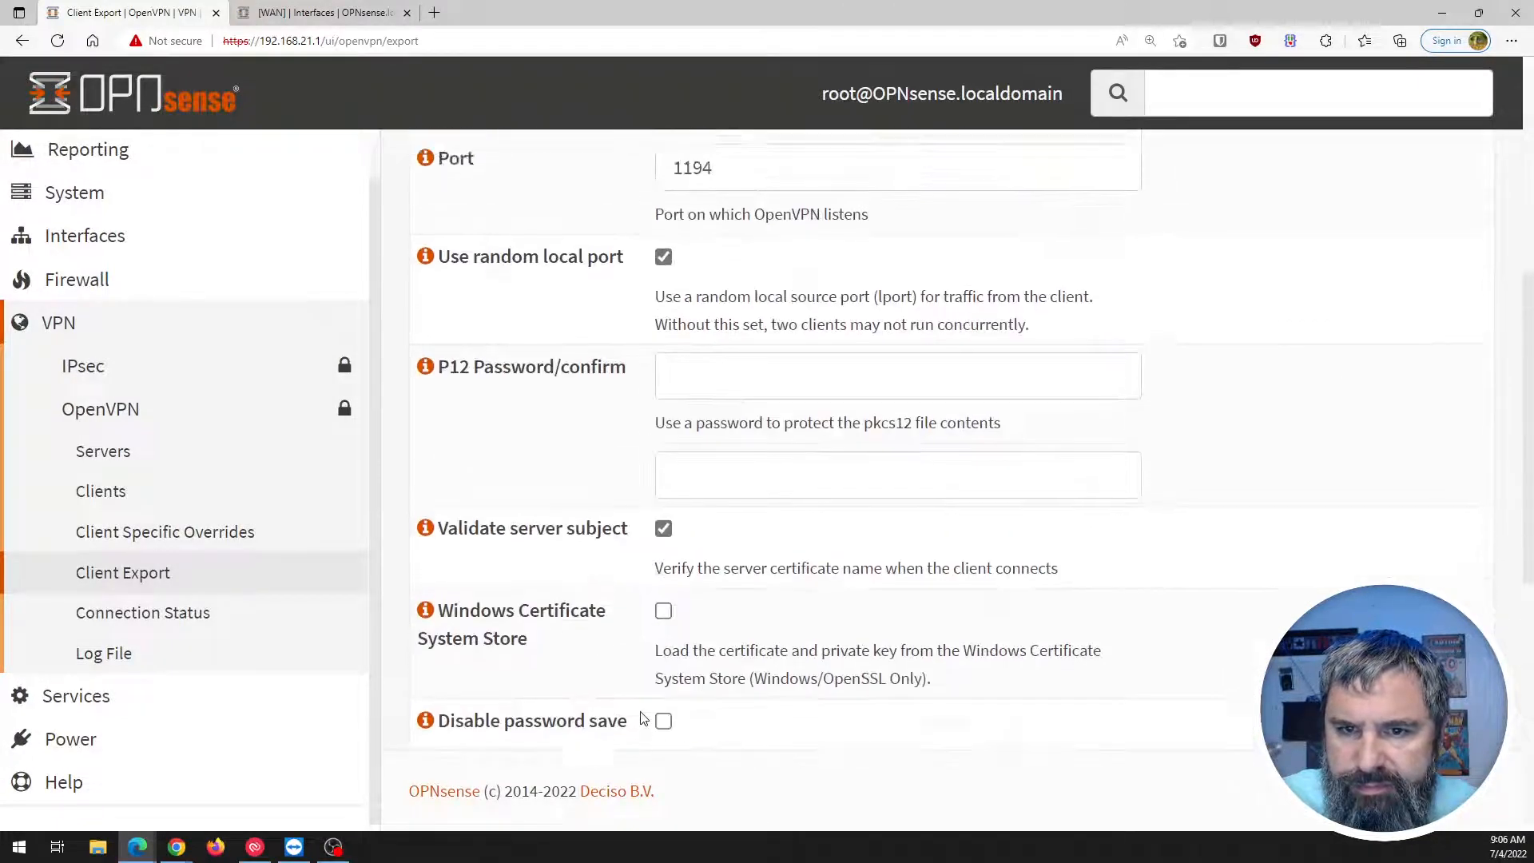
pyautogui.click(730, 569)
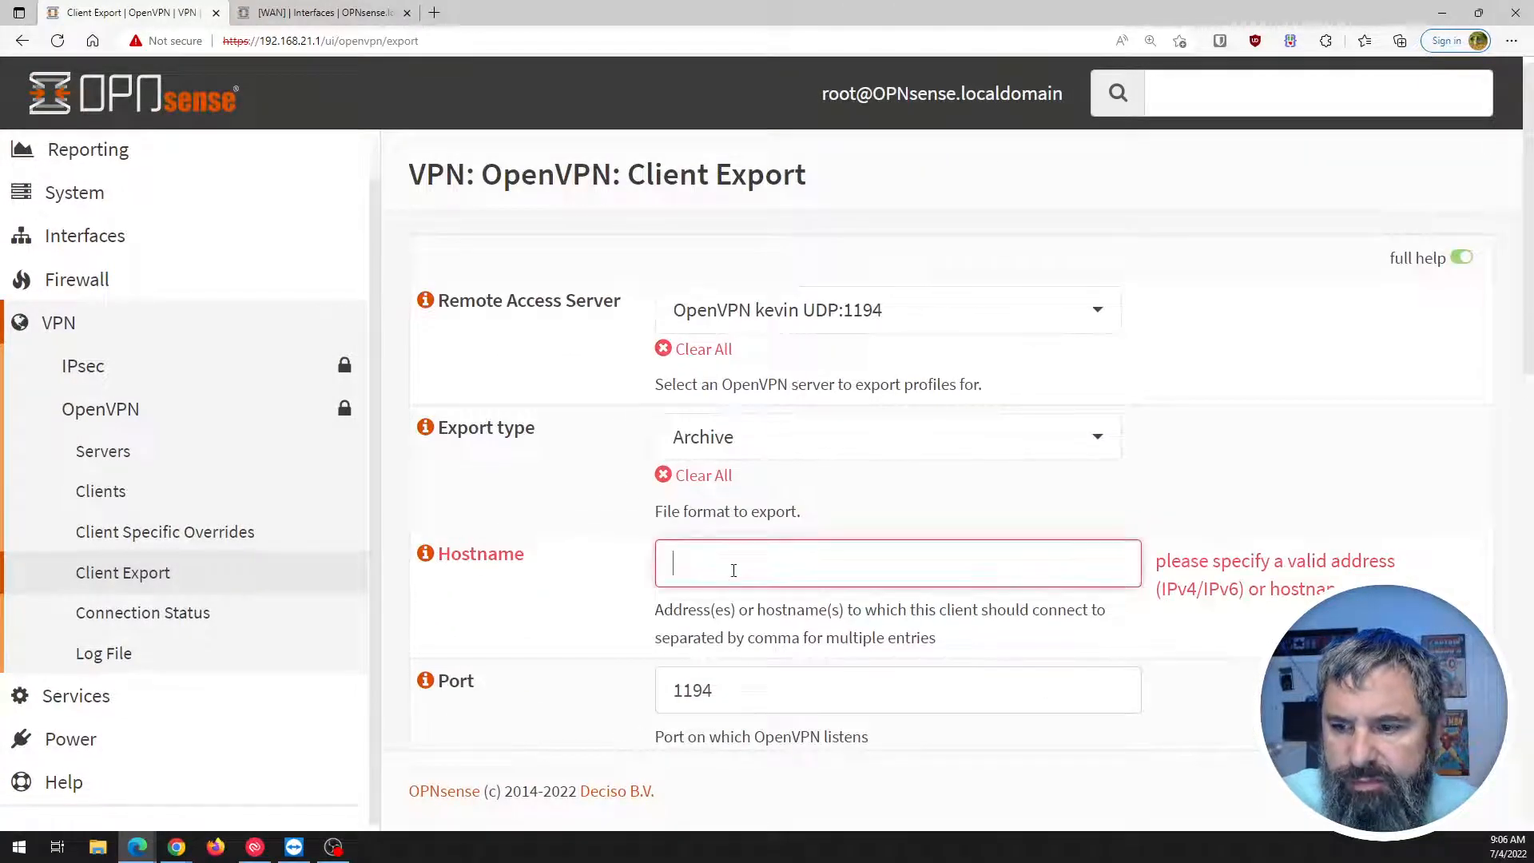
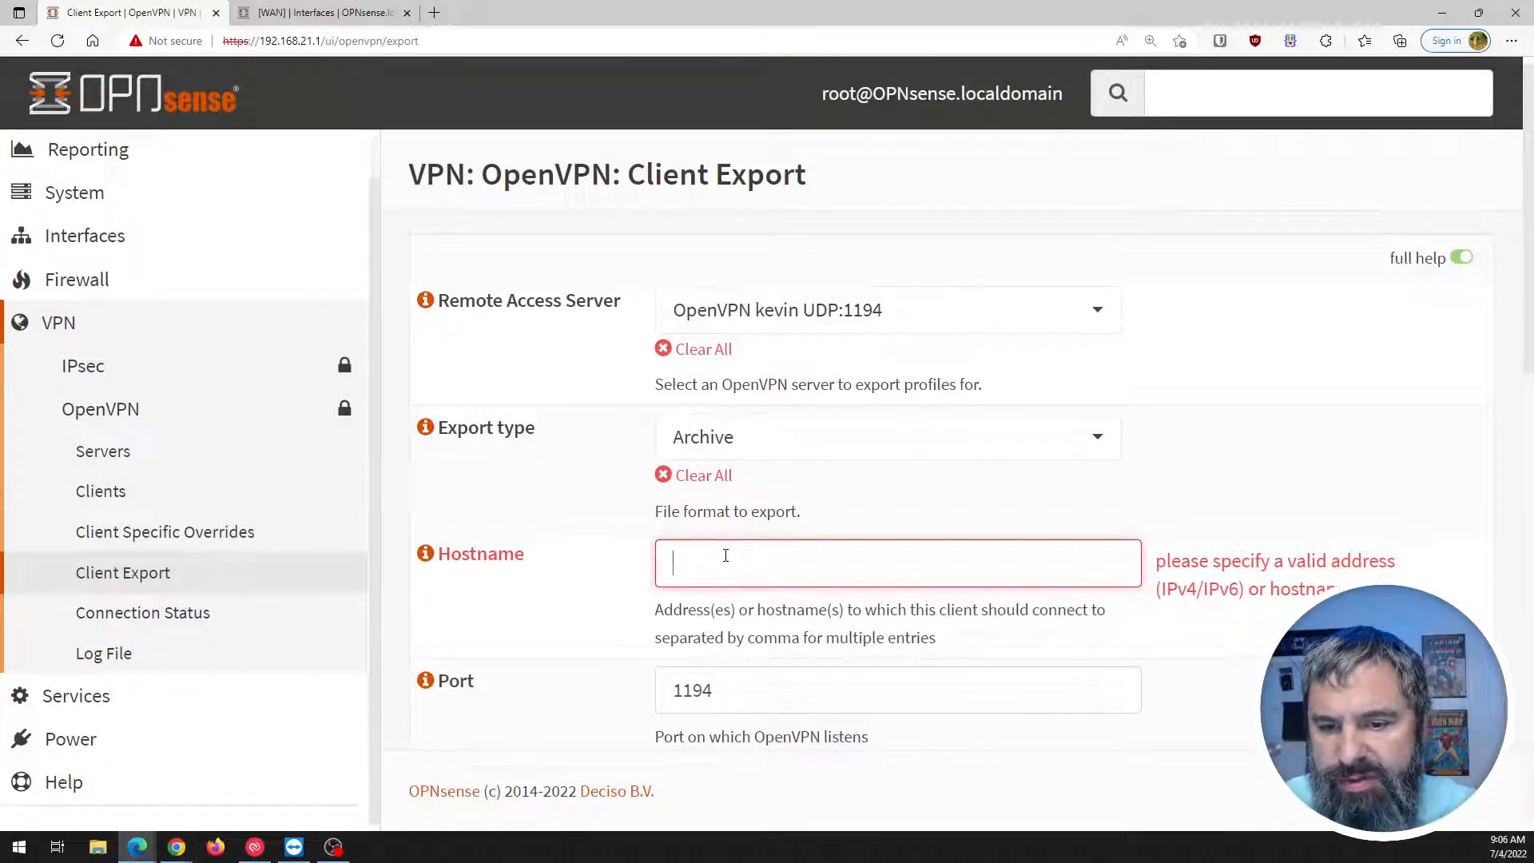
# Copy the WAN address 172.16.70.227 from the Lobby Dashboard's Interfaces widget.
pyautogui.click(272, 11)
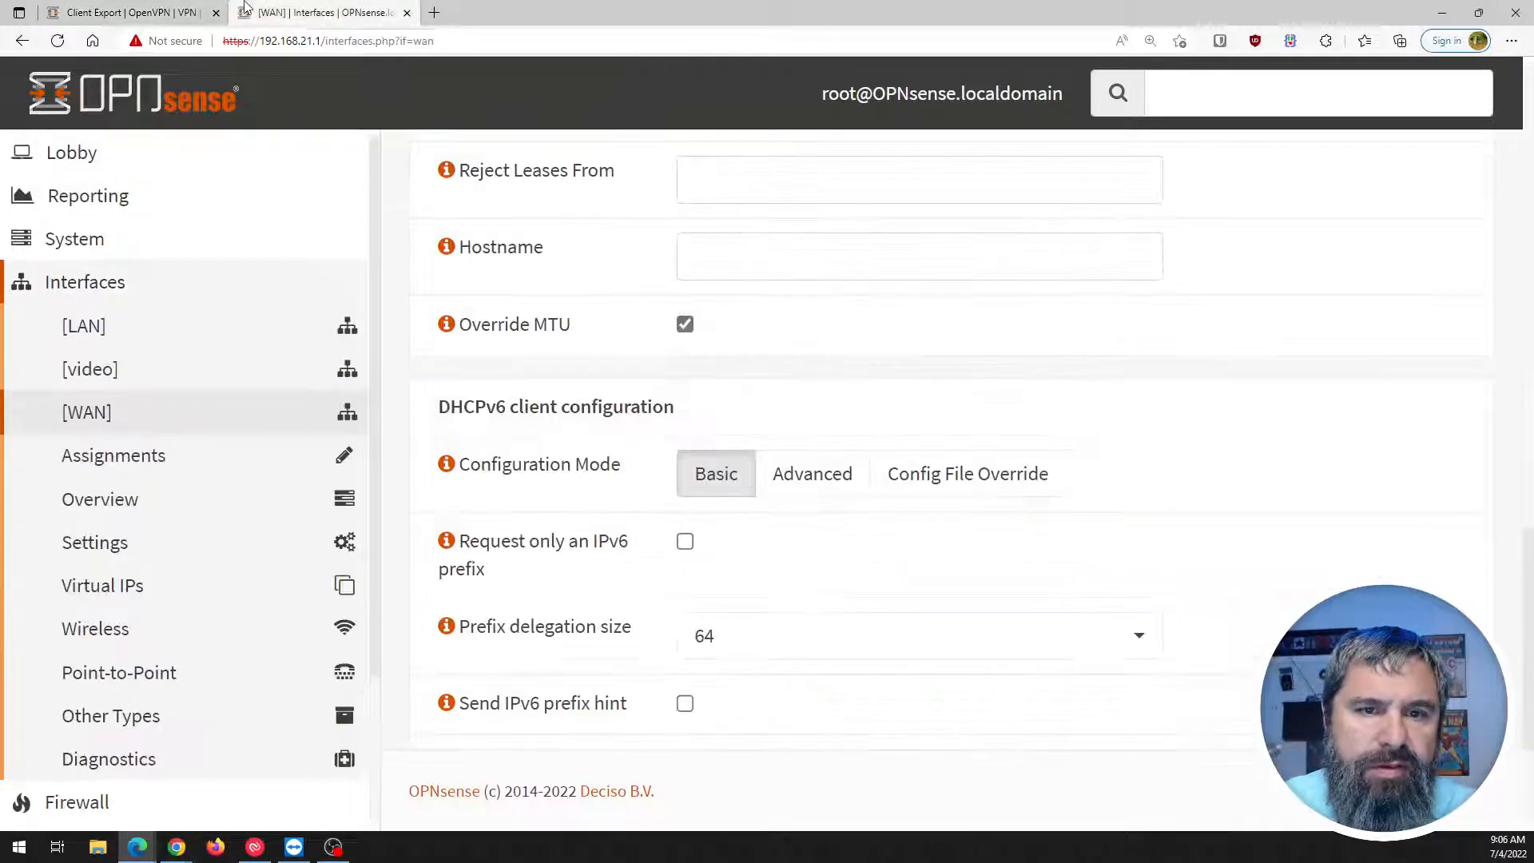
pyautogui.click(96, 154)
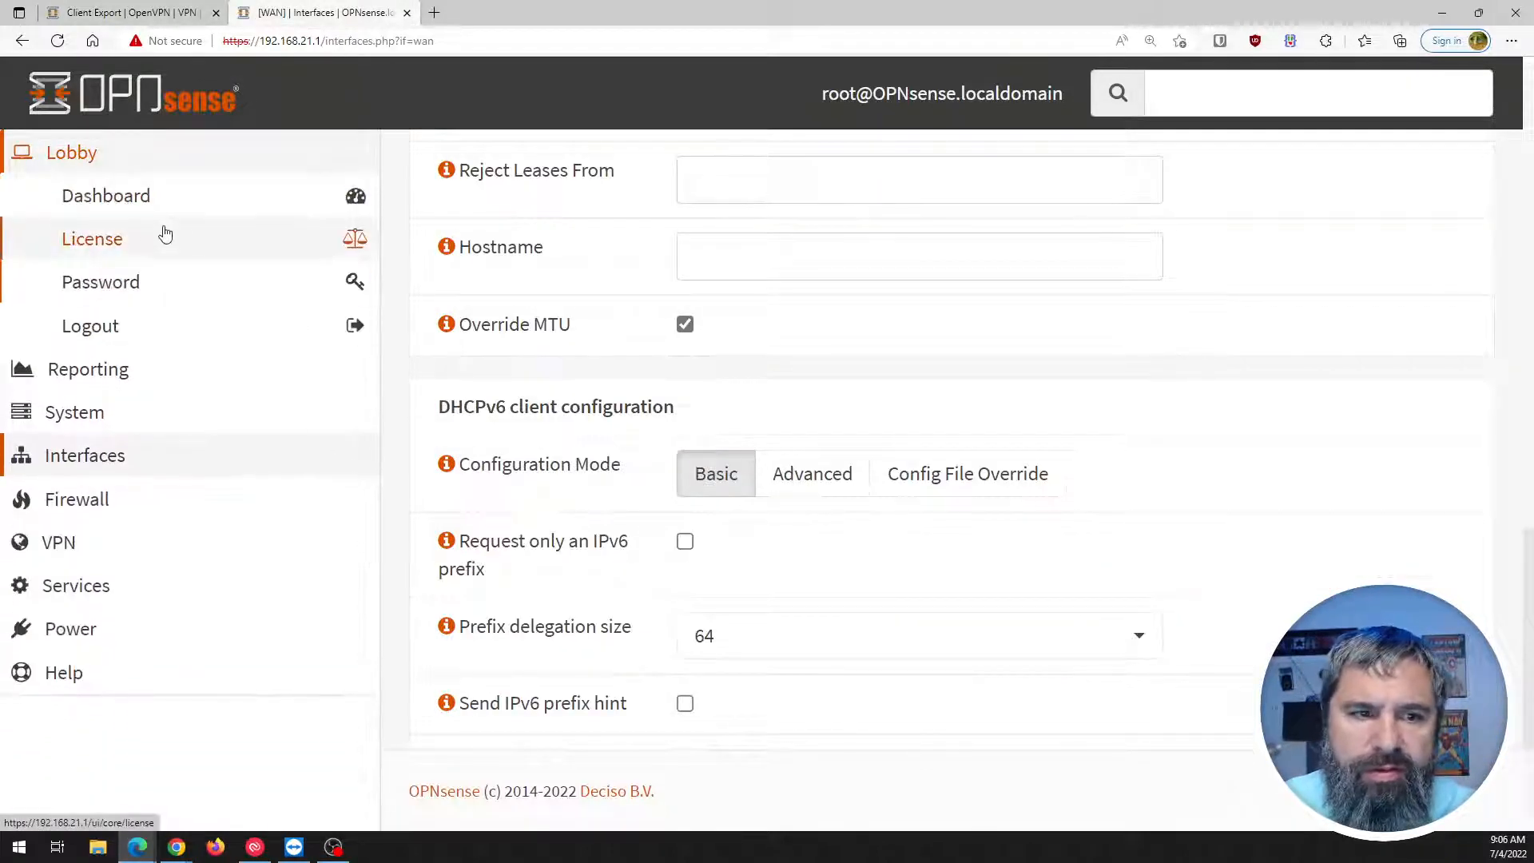
pyautogui.click(127, 201)
pyautogui.scroll(-10, 869, 526)
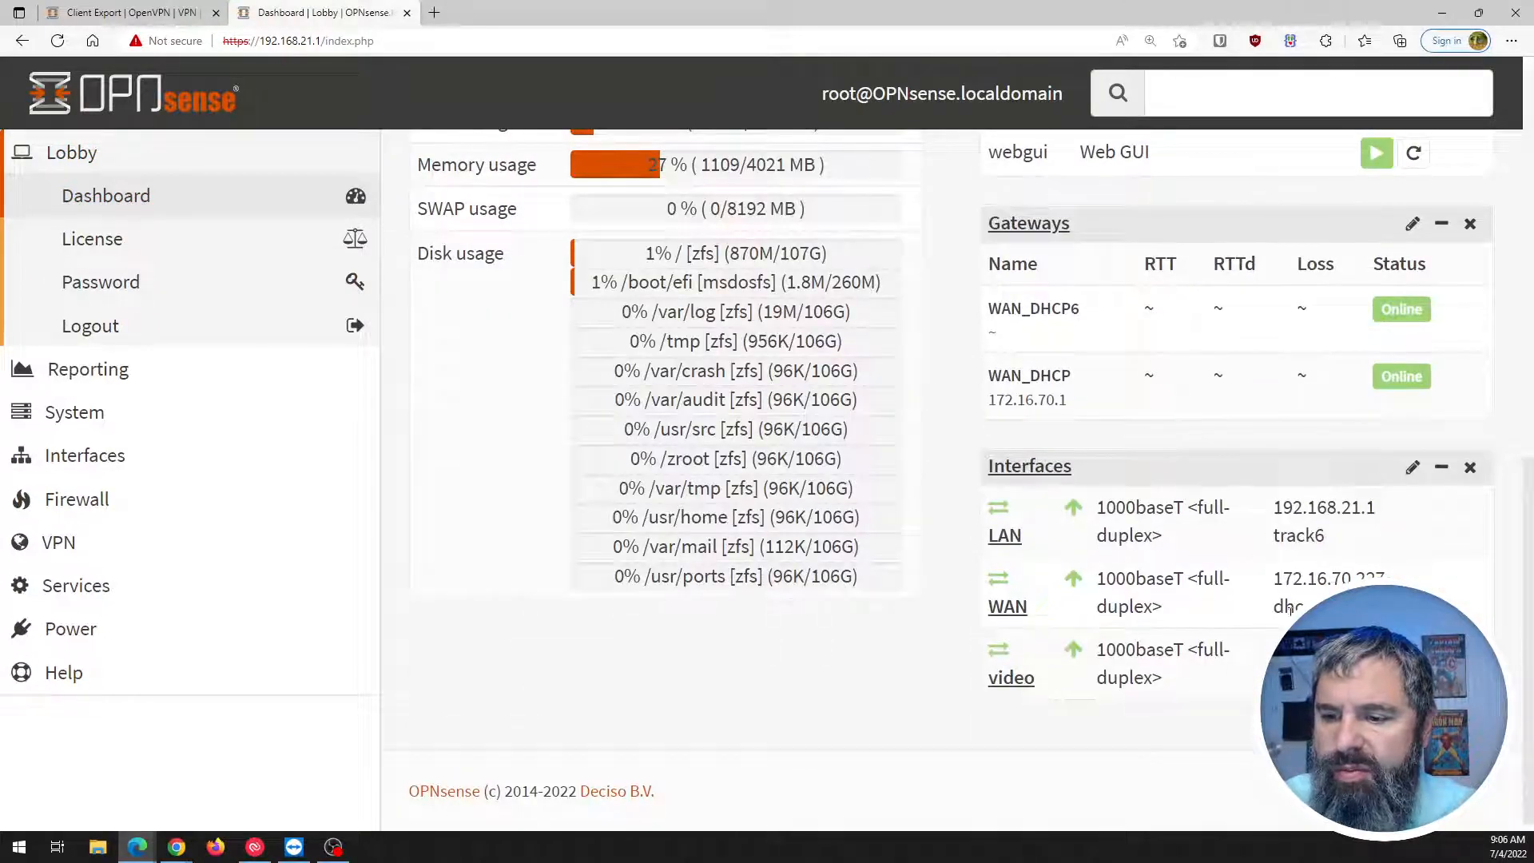
pyautogui.moveTo(1277, 581); pyautogui.dragTo(1375, 579)
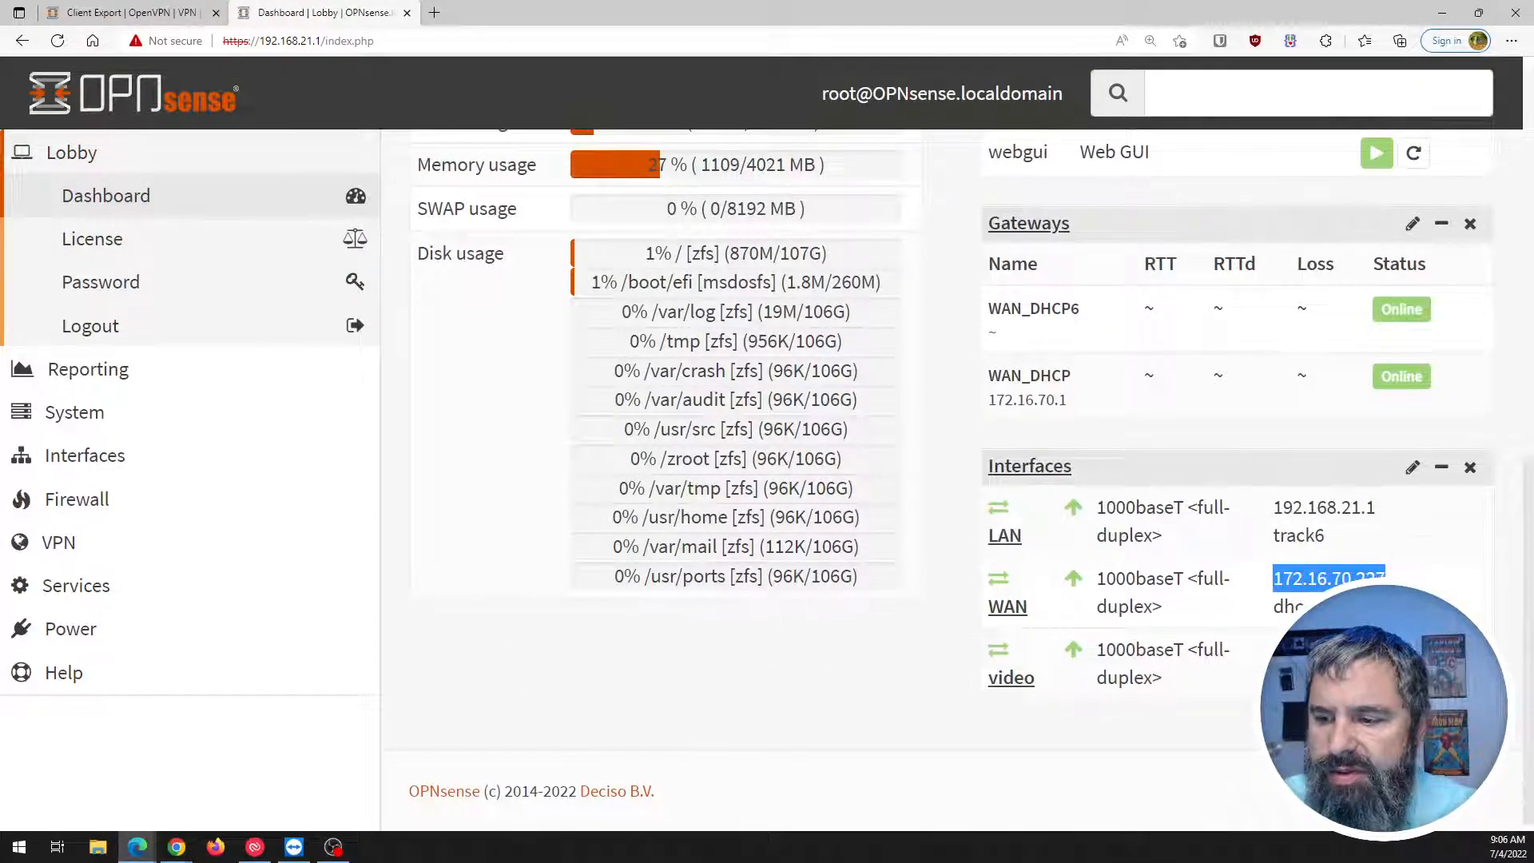
# Paste 172.16.70.227 into the export Hostname and download the youtubeusercrt archive.
pyautogui.click(192, 13)
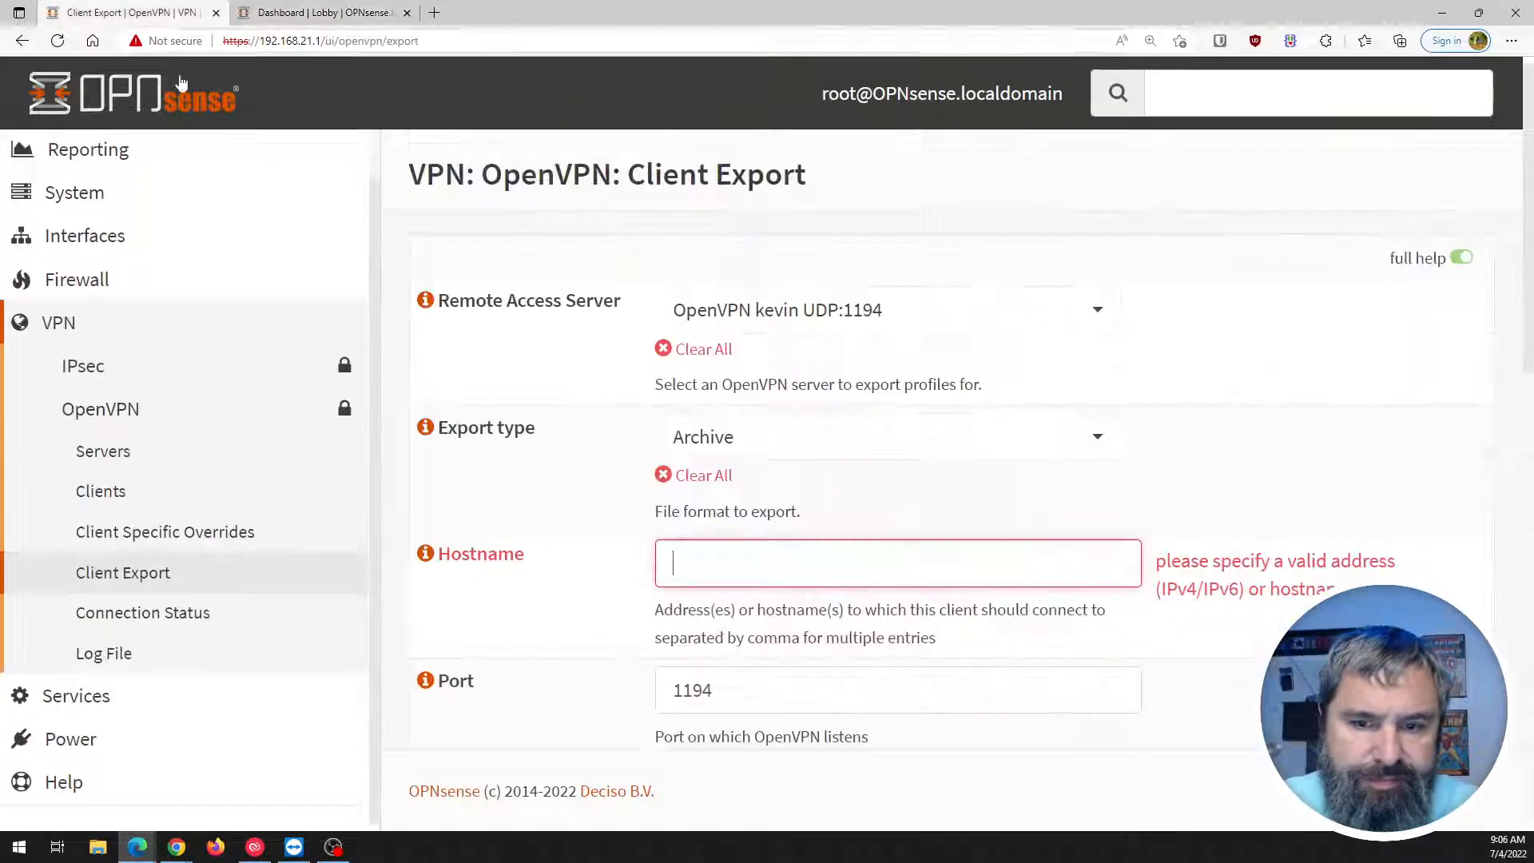
pyautogui.click(738, 567)
pyautogui.write('172.16.70.227')
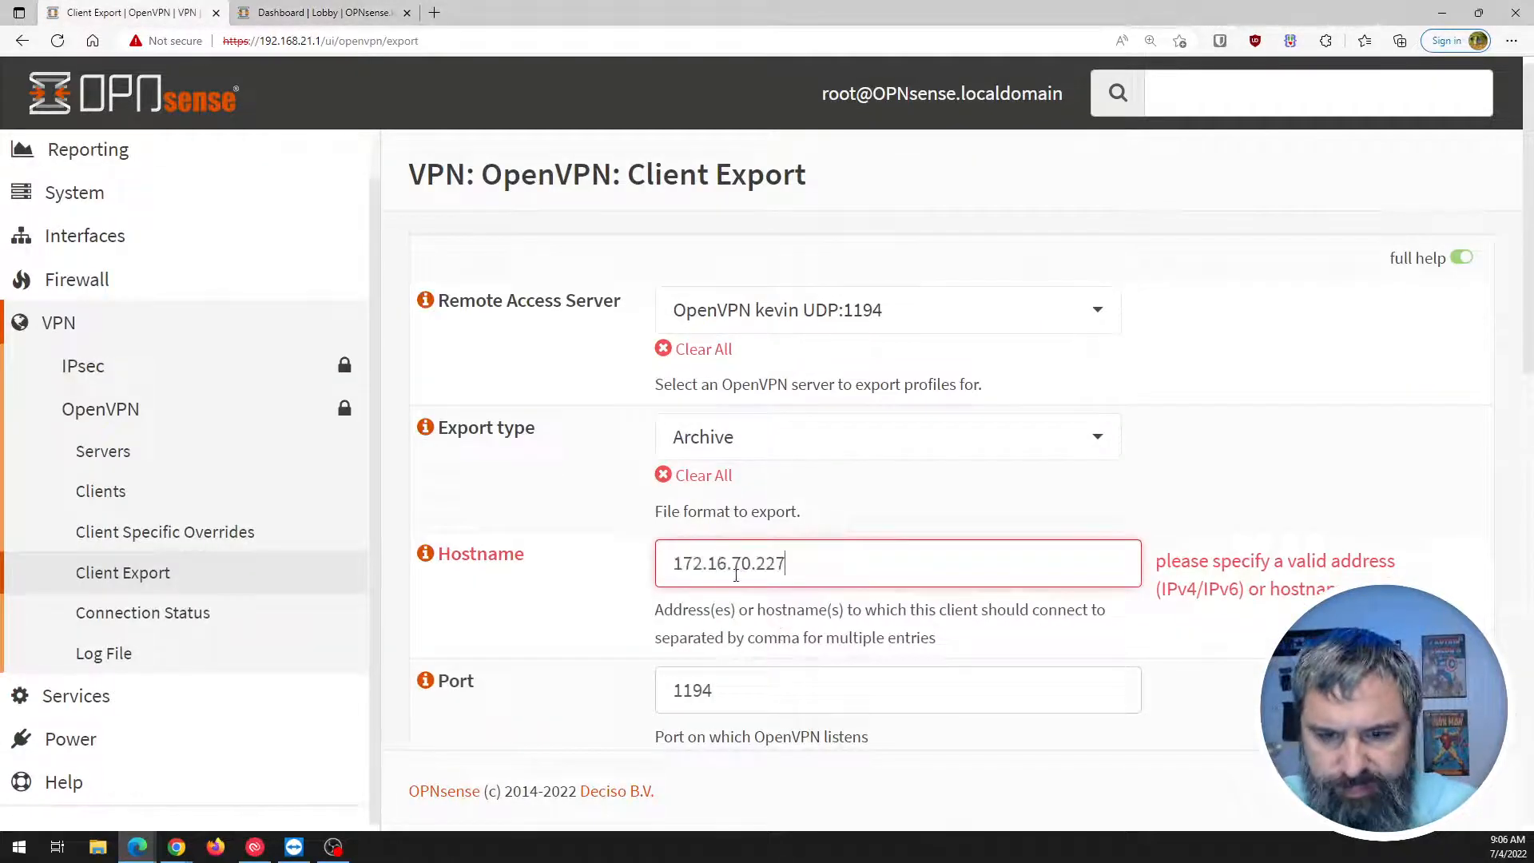
pyautogui.click(572, 609)
pyautogui.scroll(-2, 572, 609)
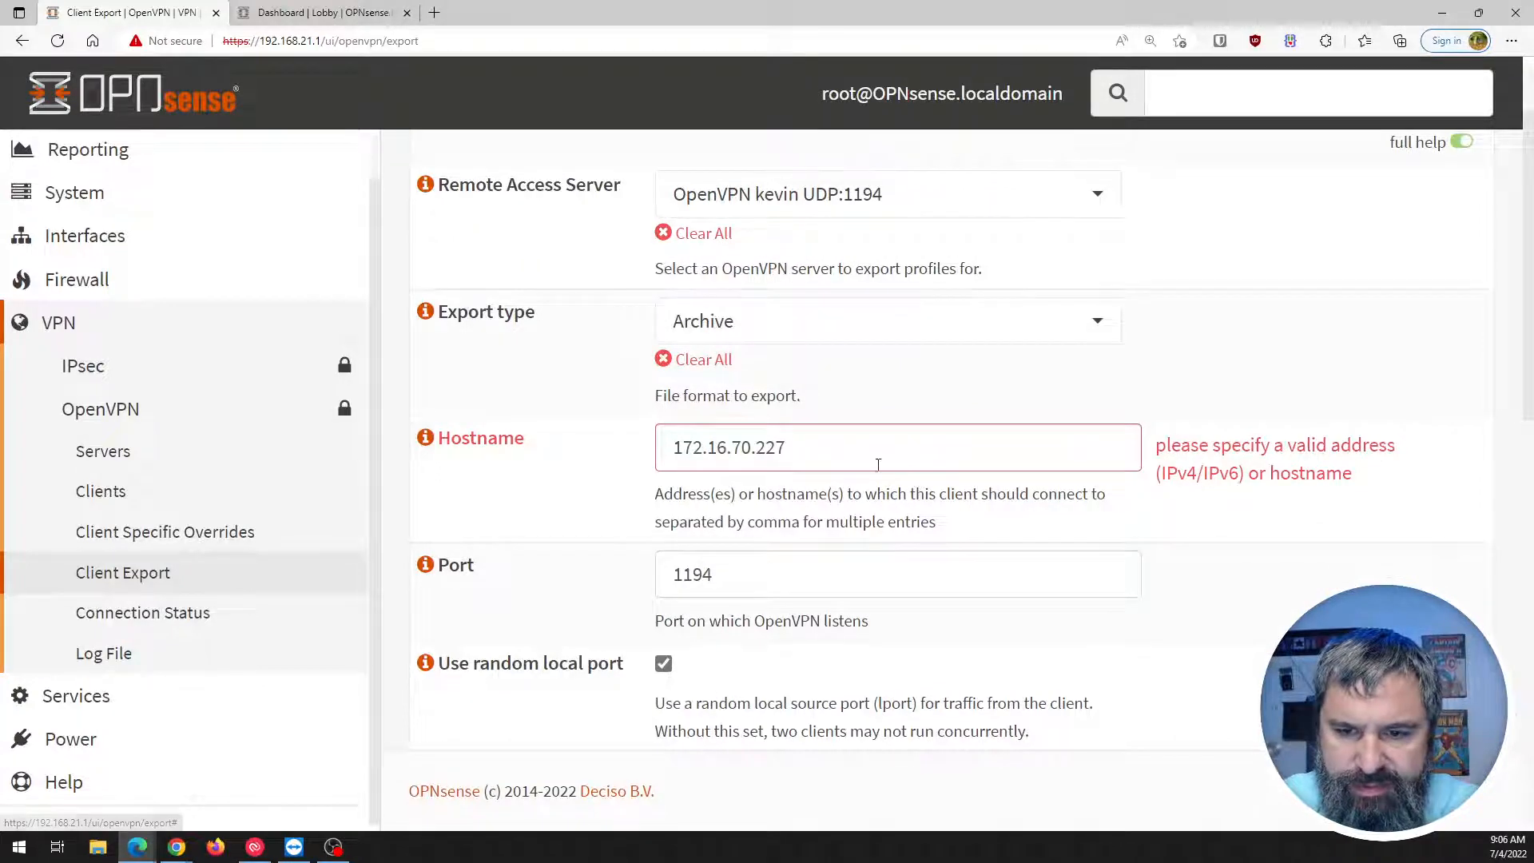
pyautogui.scroll(-10, 782, 573)
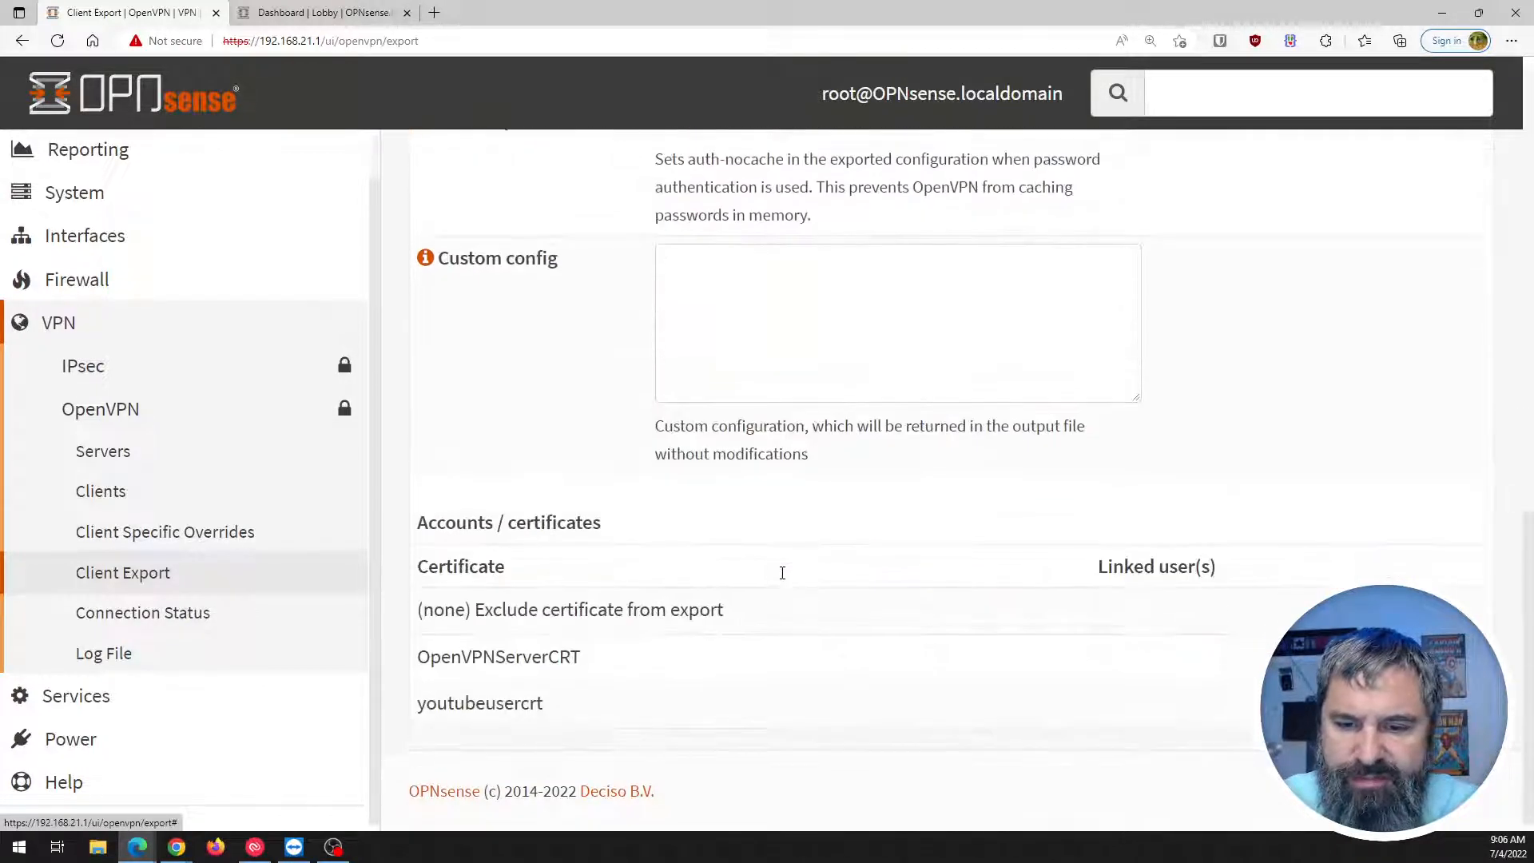
pyautogui.click(1396, 704)
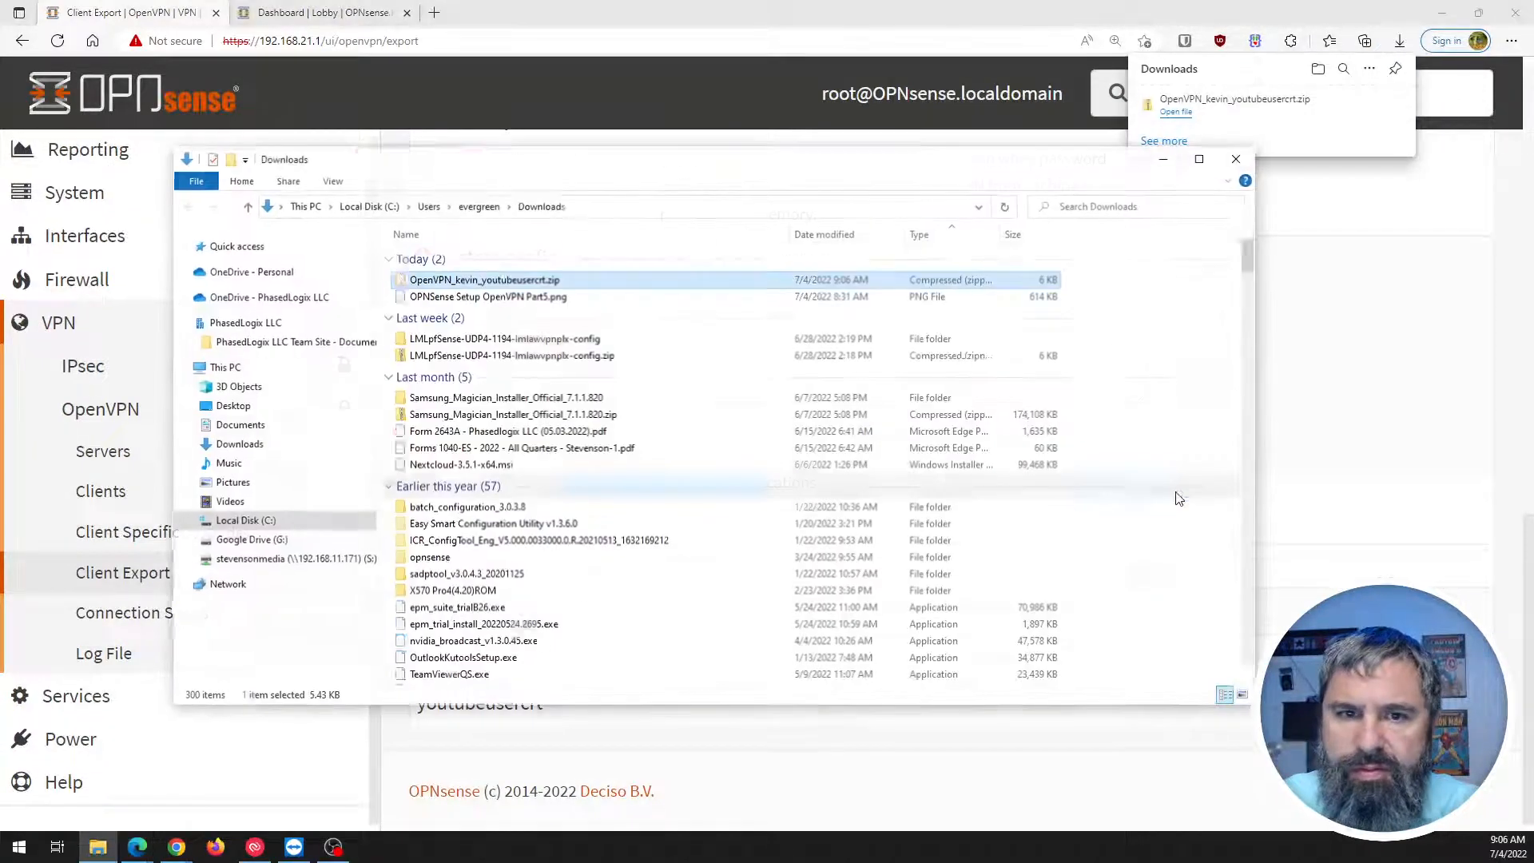
# Browse File Explorer to the Downloads folder holding the OpenVPN export zip.
pyautogui.rightClick(469, 279)
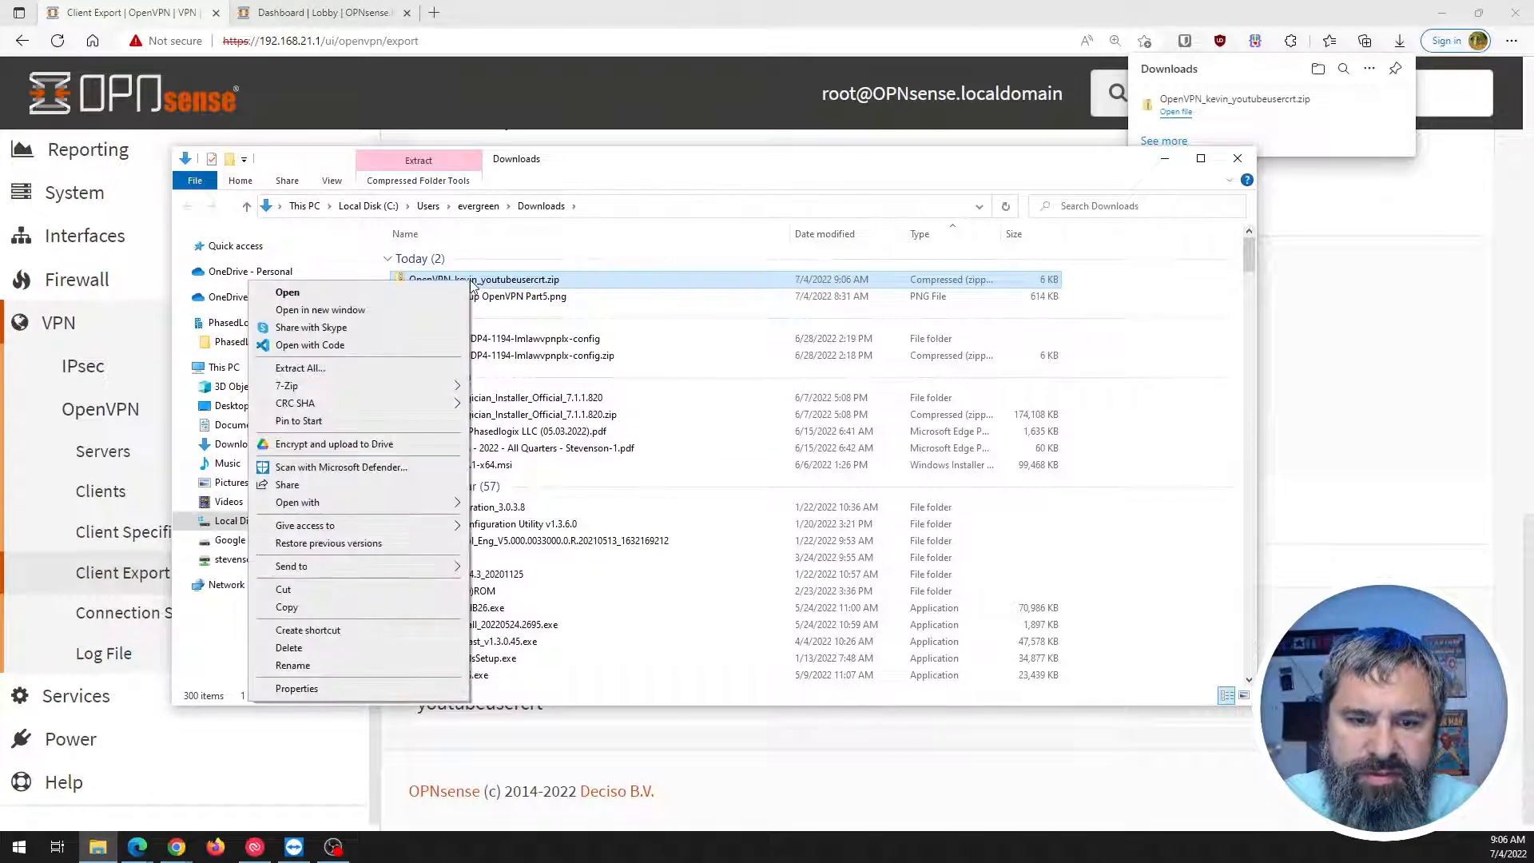
pyautogui.click(295, 611)
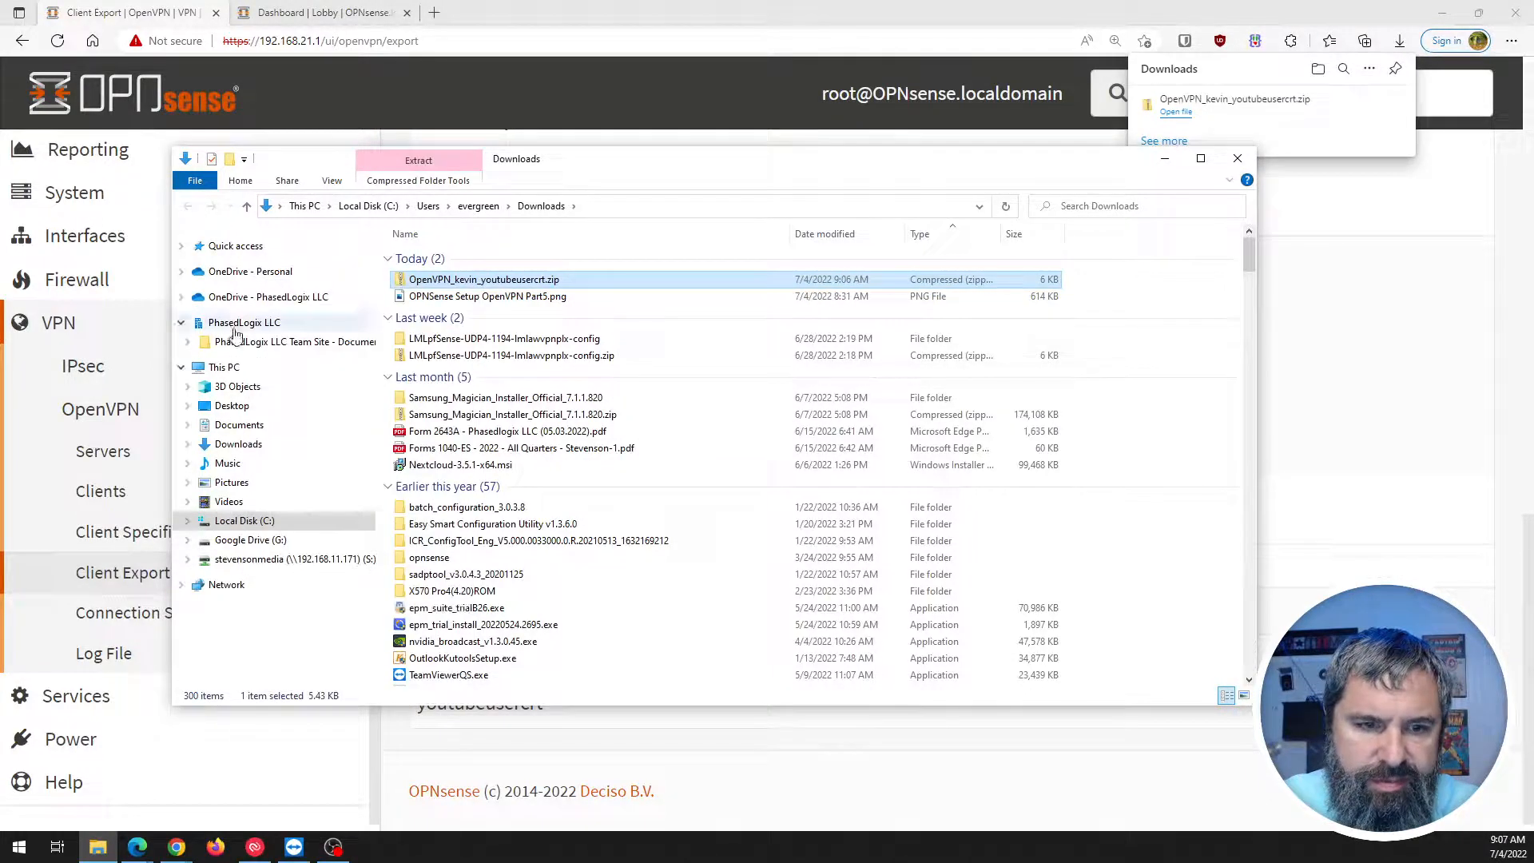
pyautogui.click(232, 406)
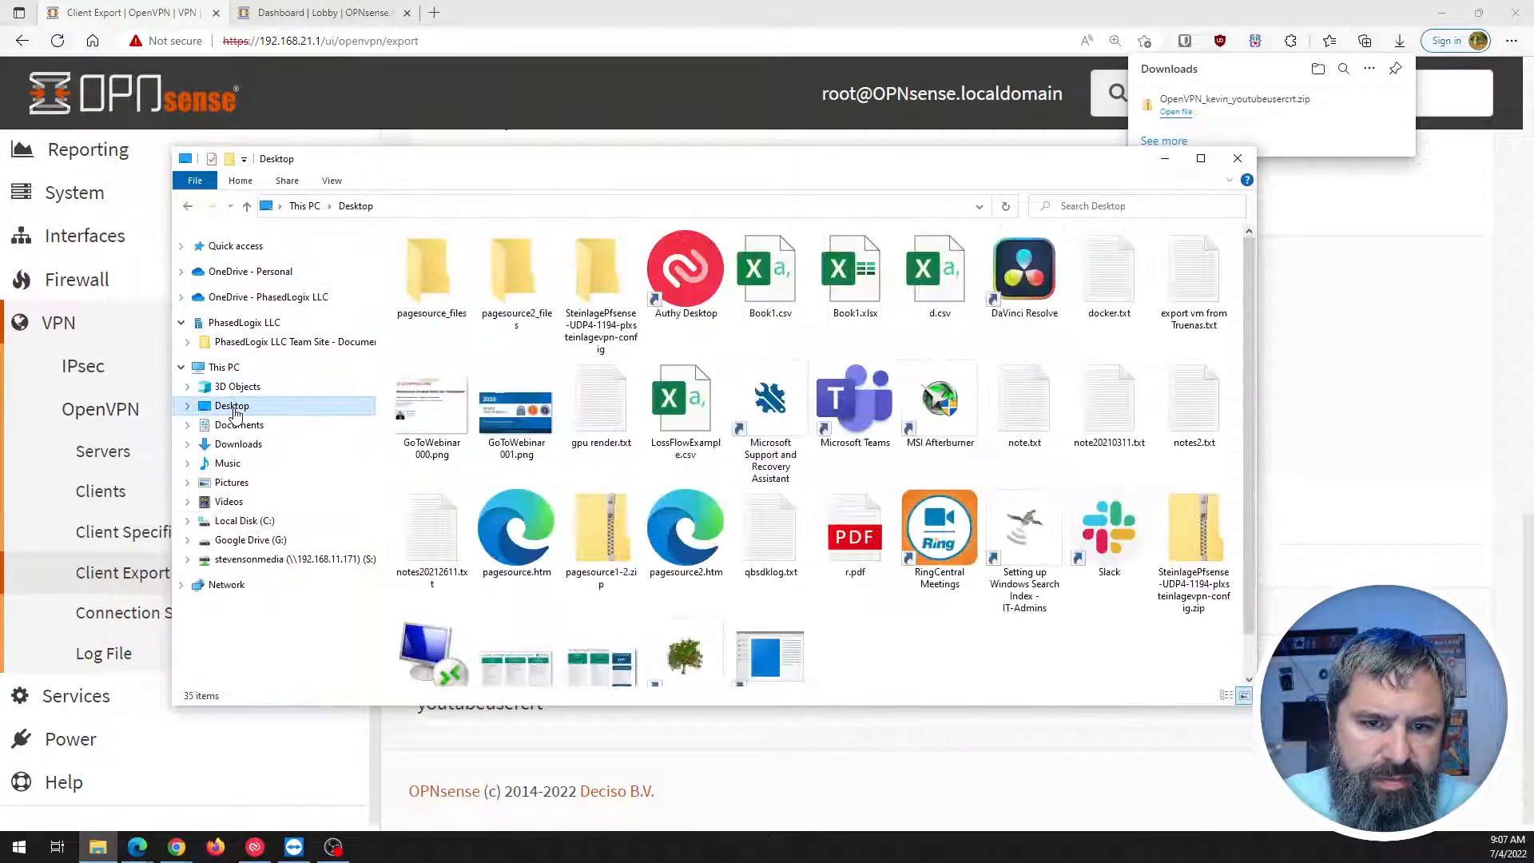
pyautogui.click(233, 425)
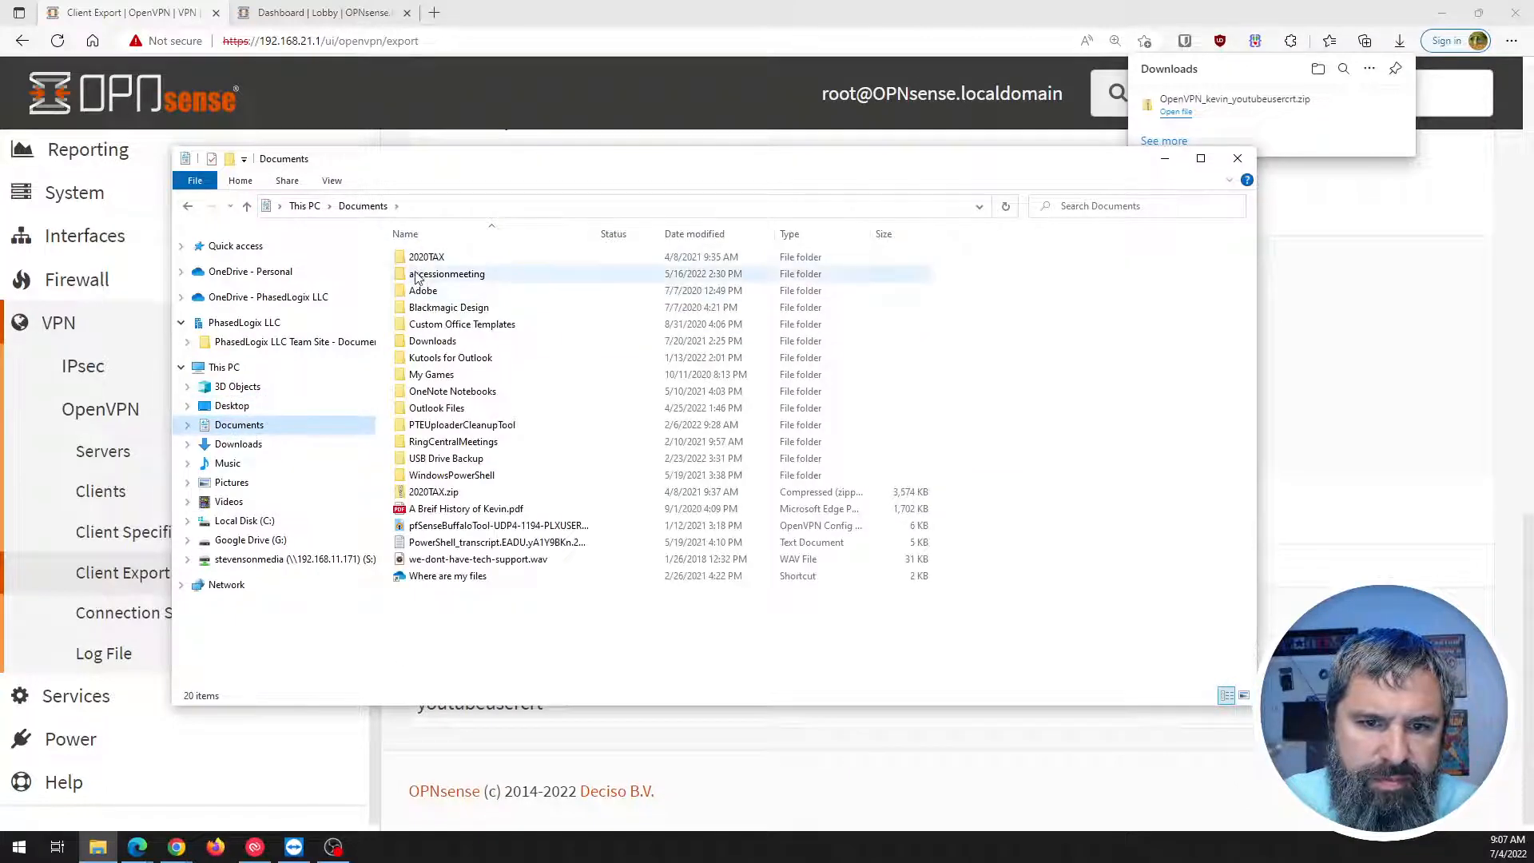
pyautogui.click(225, 367)
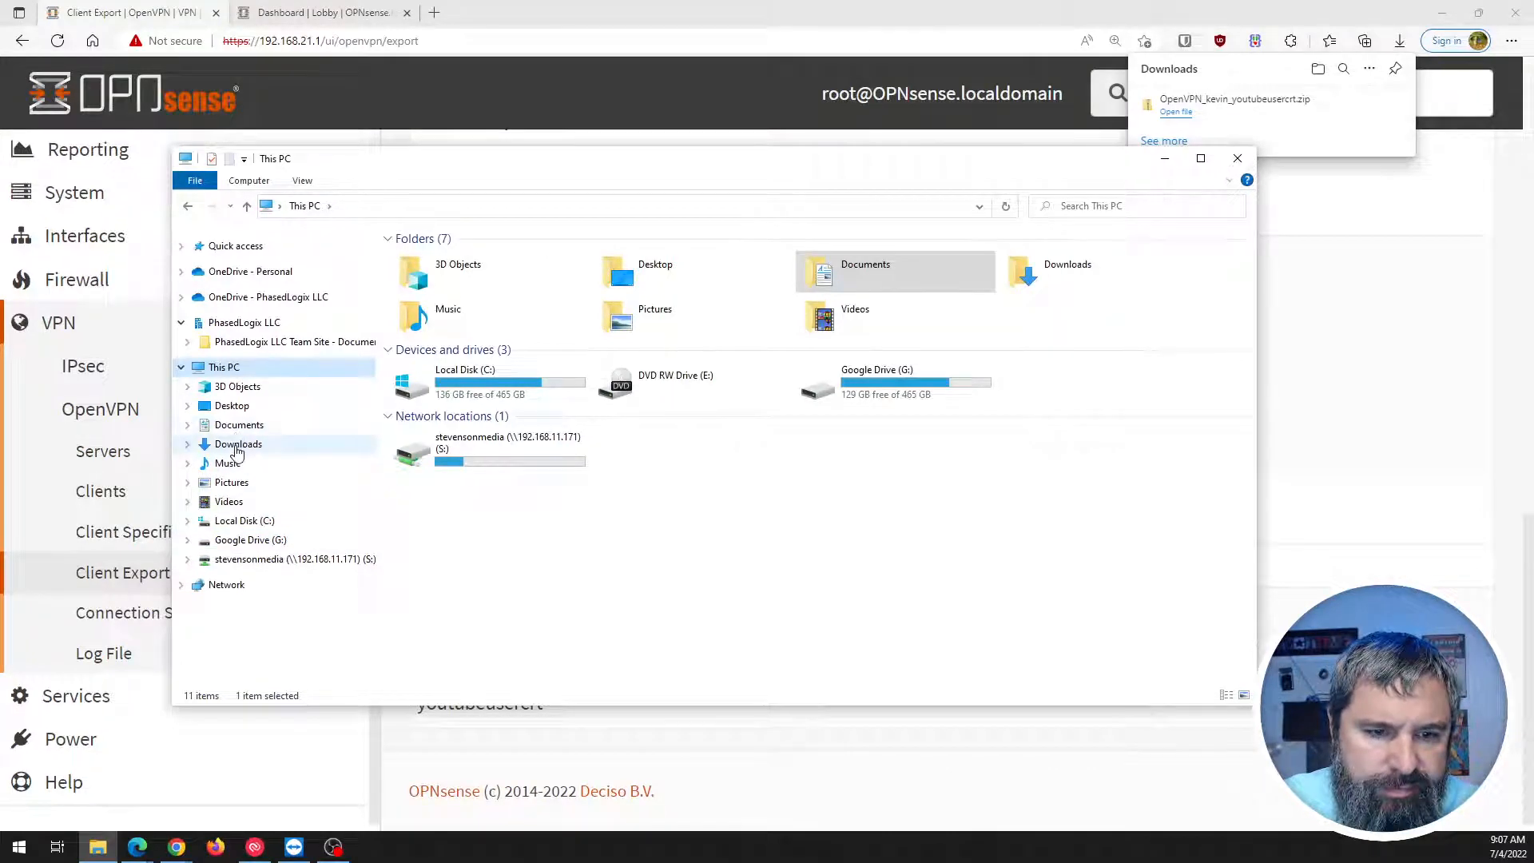
pyautogui.click(237, 445)
pyautogui.rightClick(1105, 326)
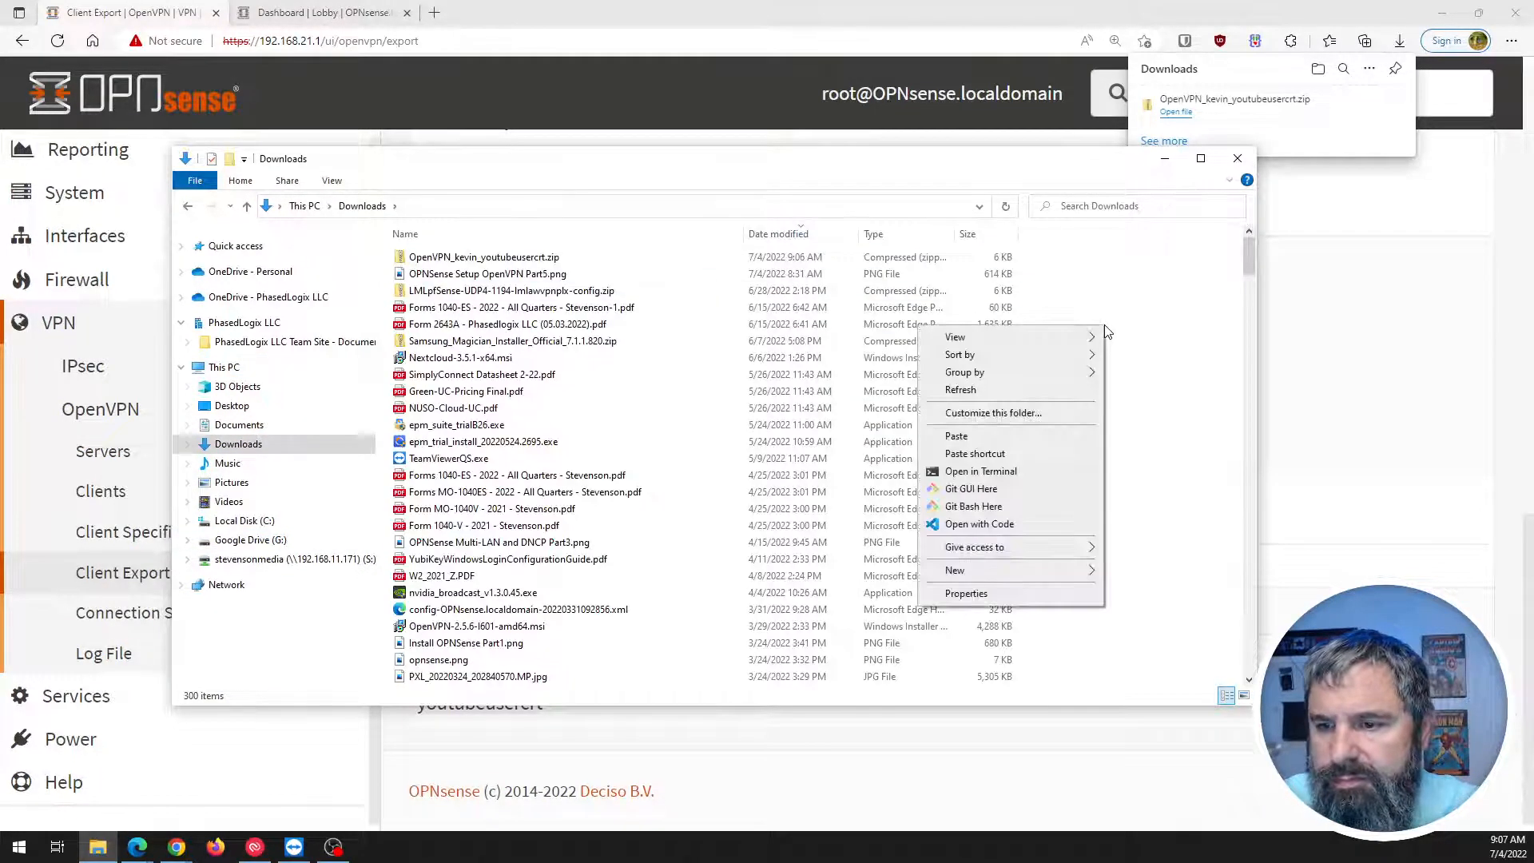
pyautogui.click(1168, 321)
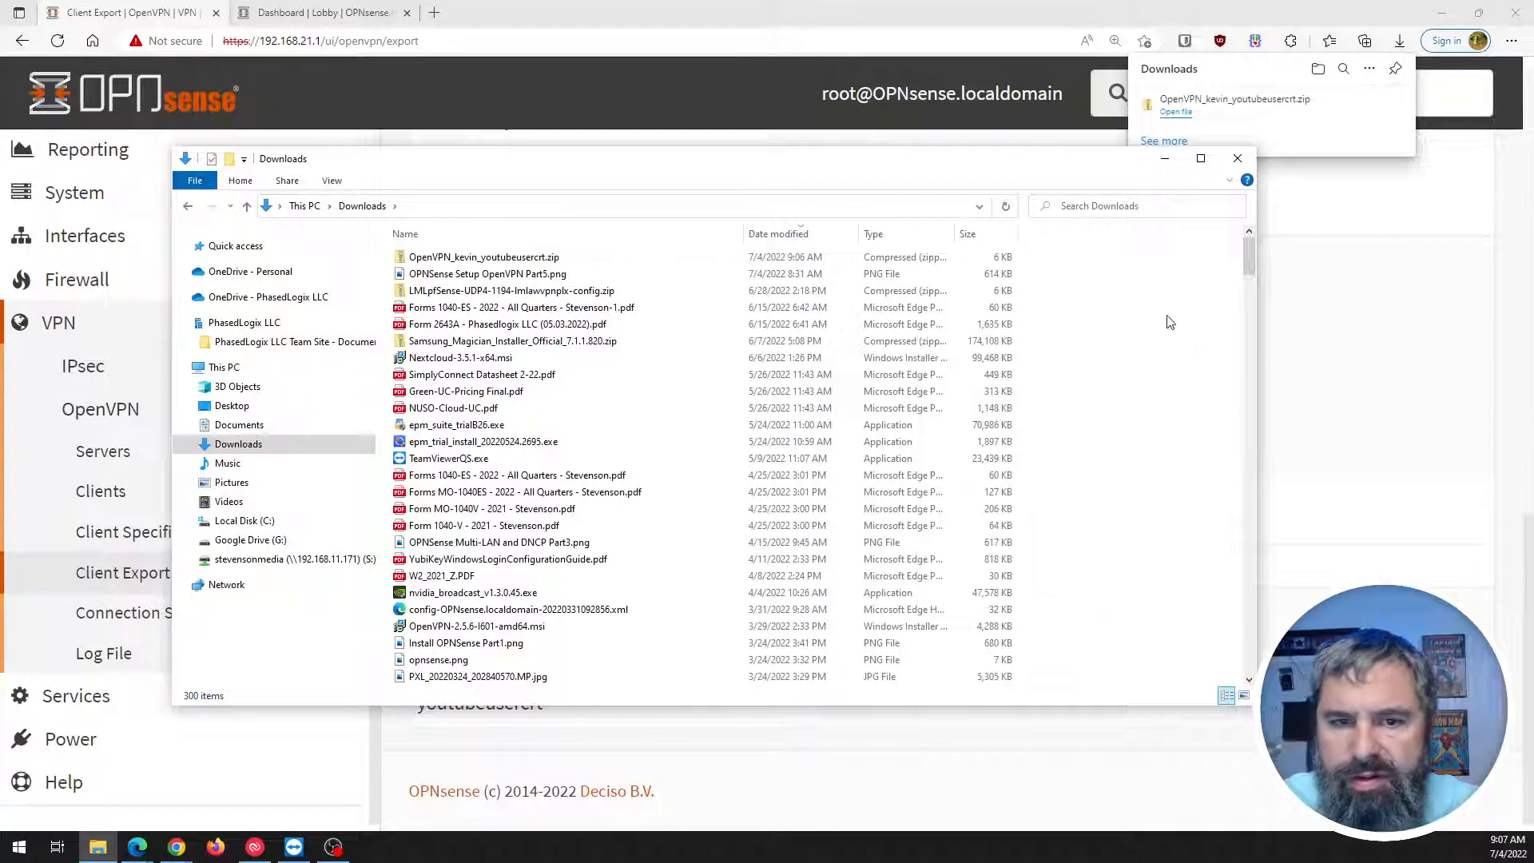
# Extract the export zip with 7-Zip and refresh Downloads to show the extracted folder.
pyautogui.click(526, 257)
pyautogui.rightClick(525, 258)
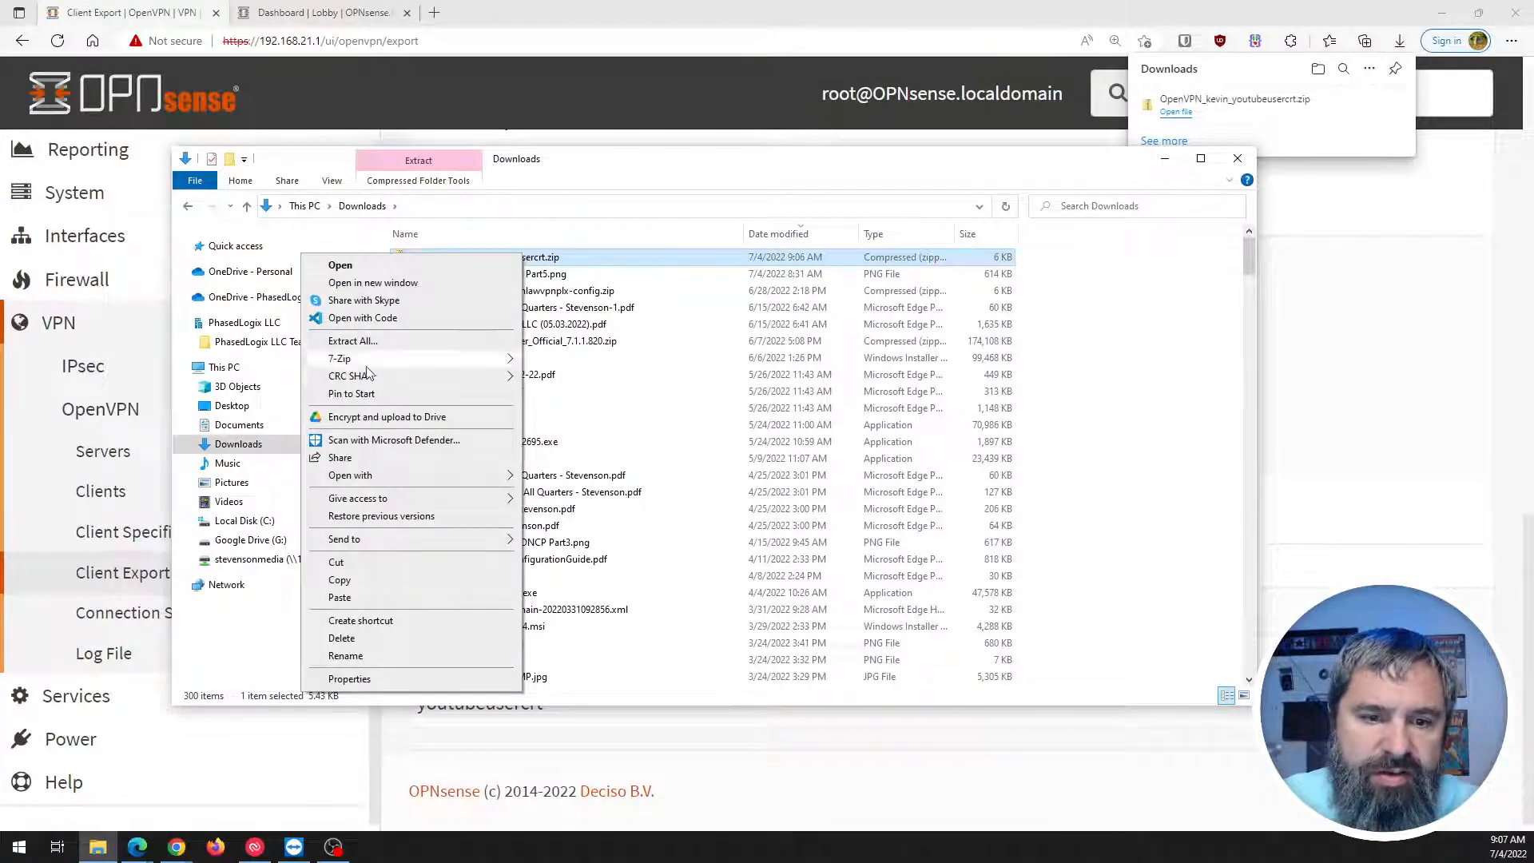
pyautogui.moveTo(392, 365)
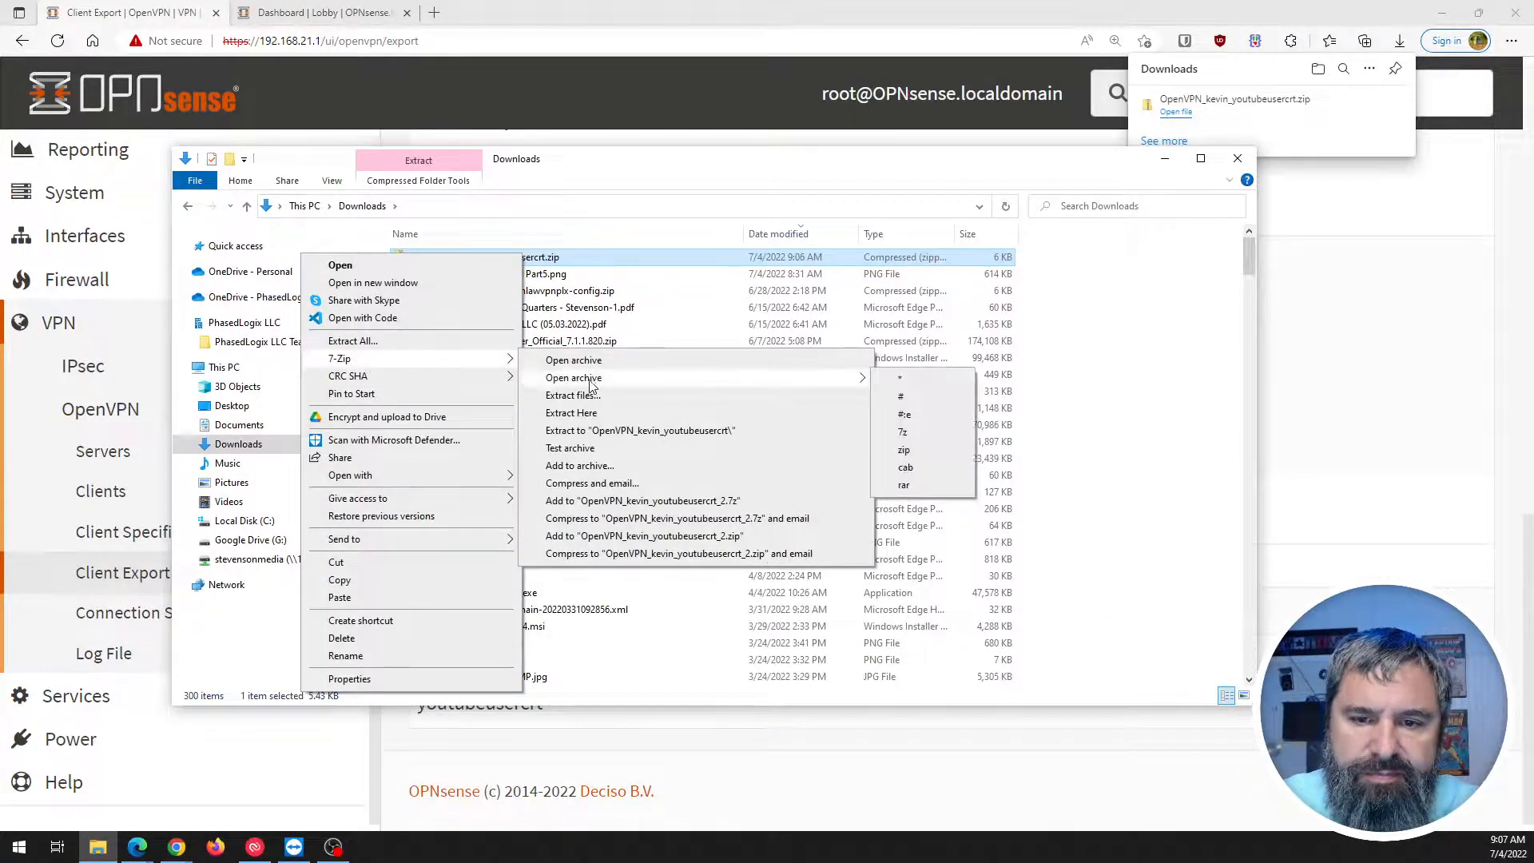
pyautogui.click(573, 395)
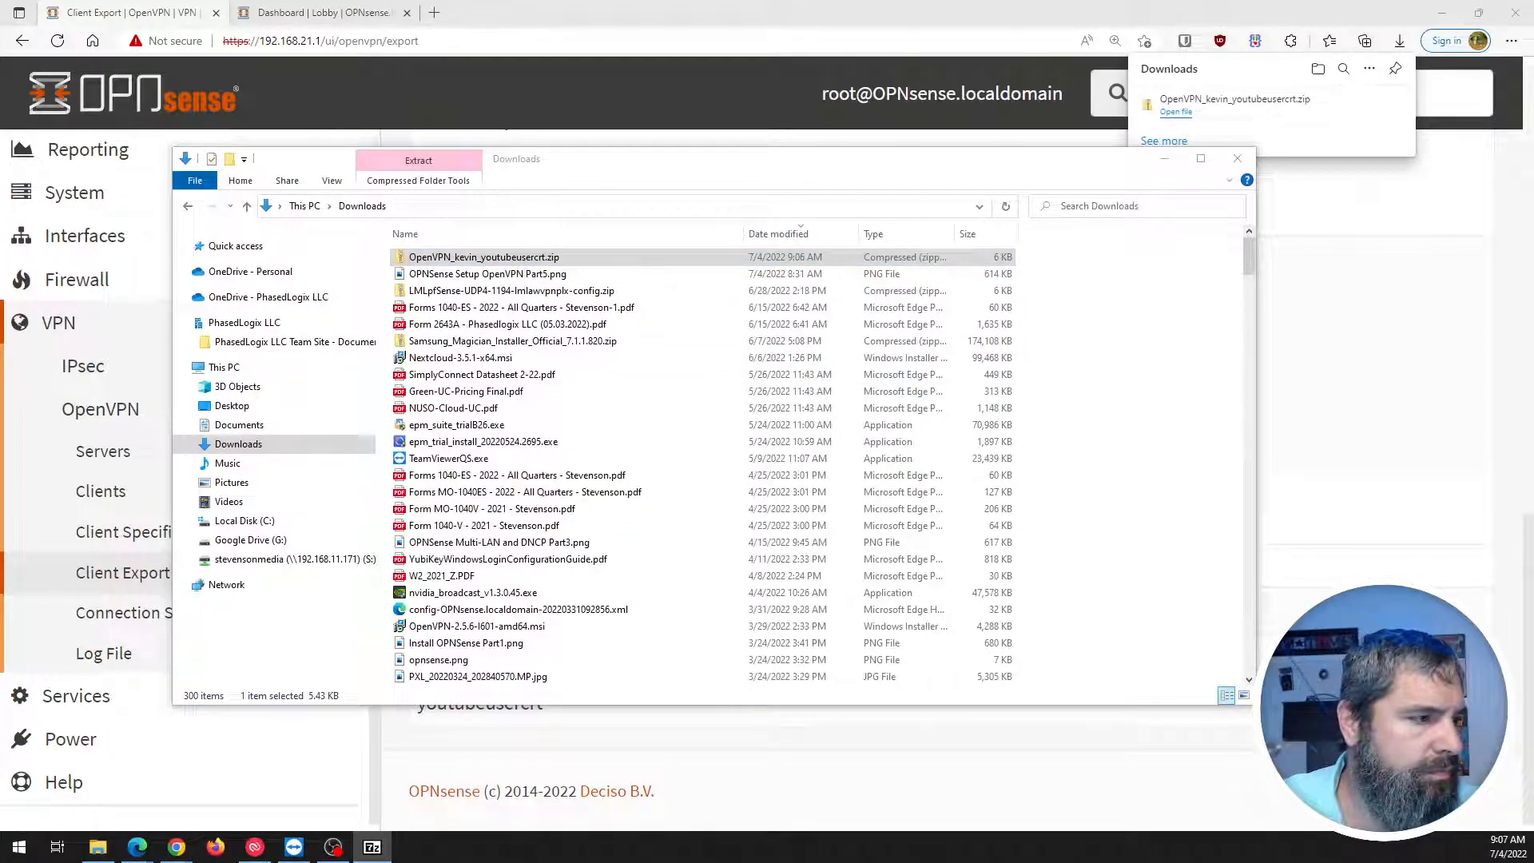
pyautogui.click(601, 541)
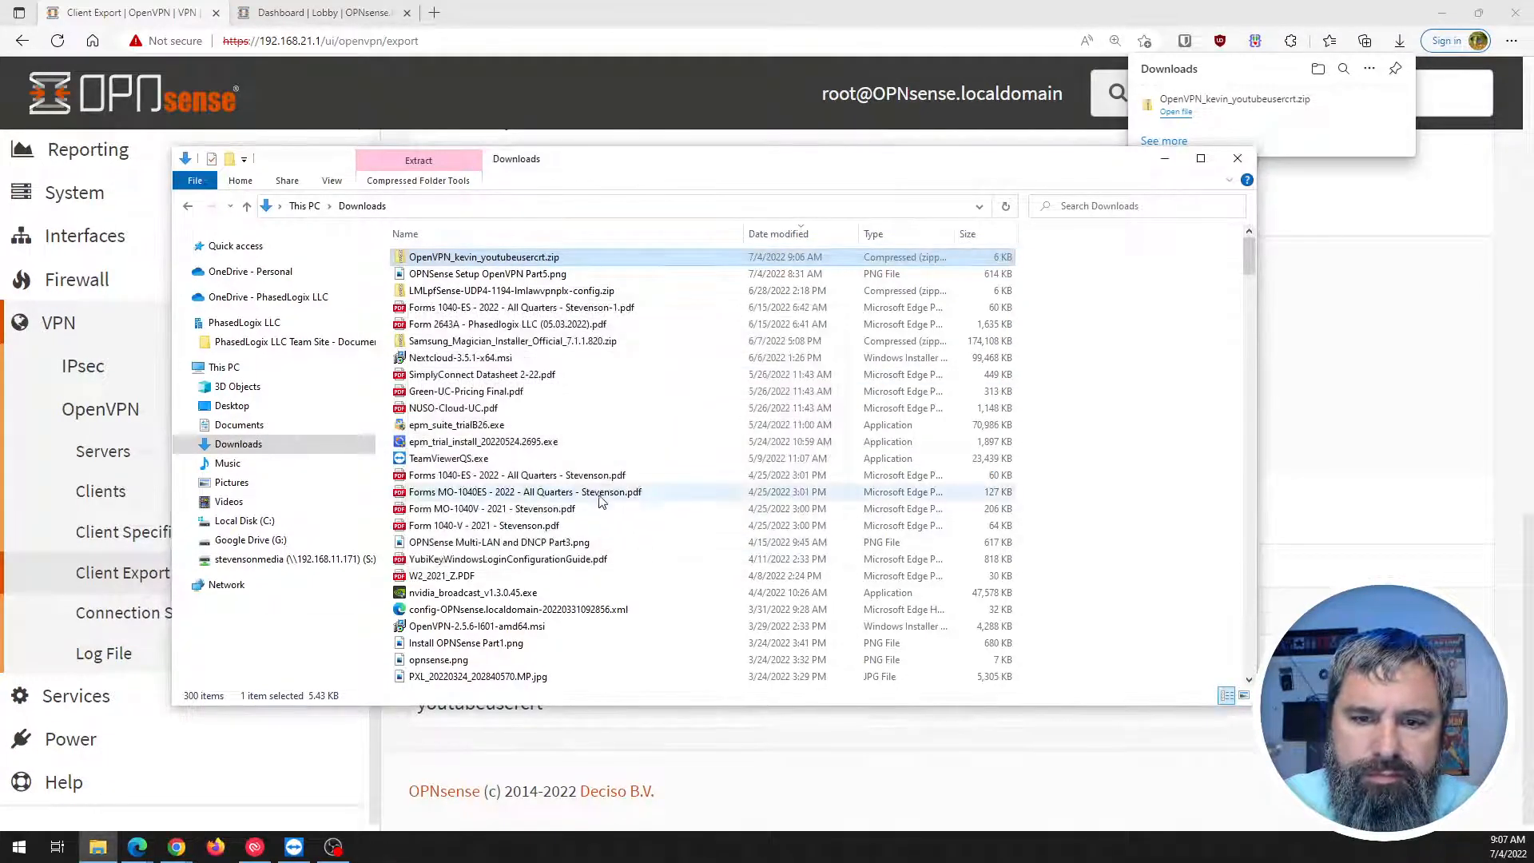
pyautogui.click(1124, 357)
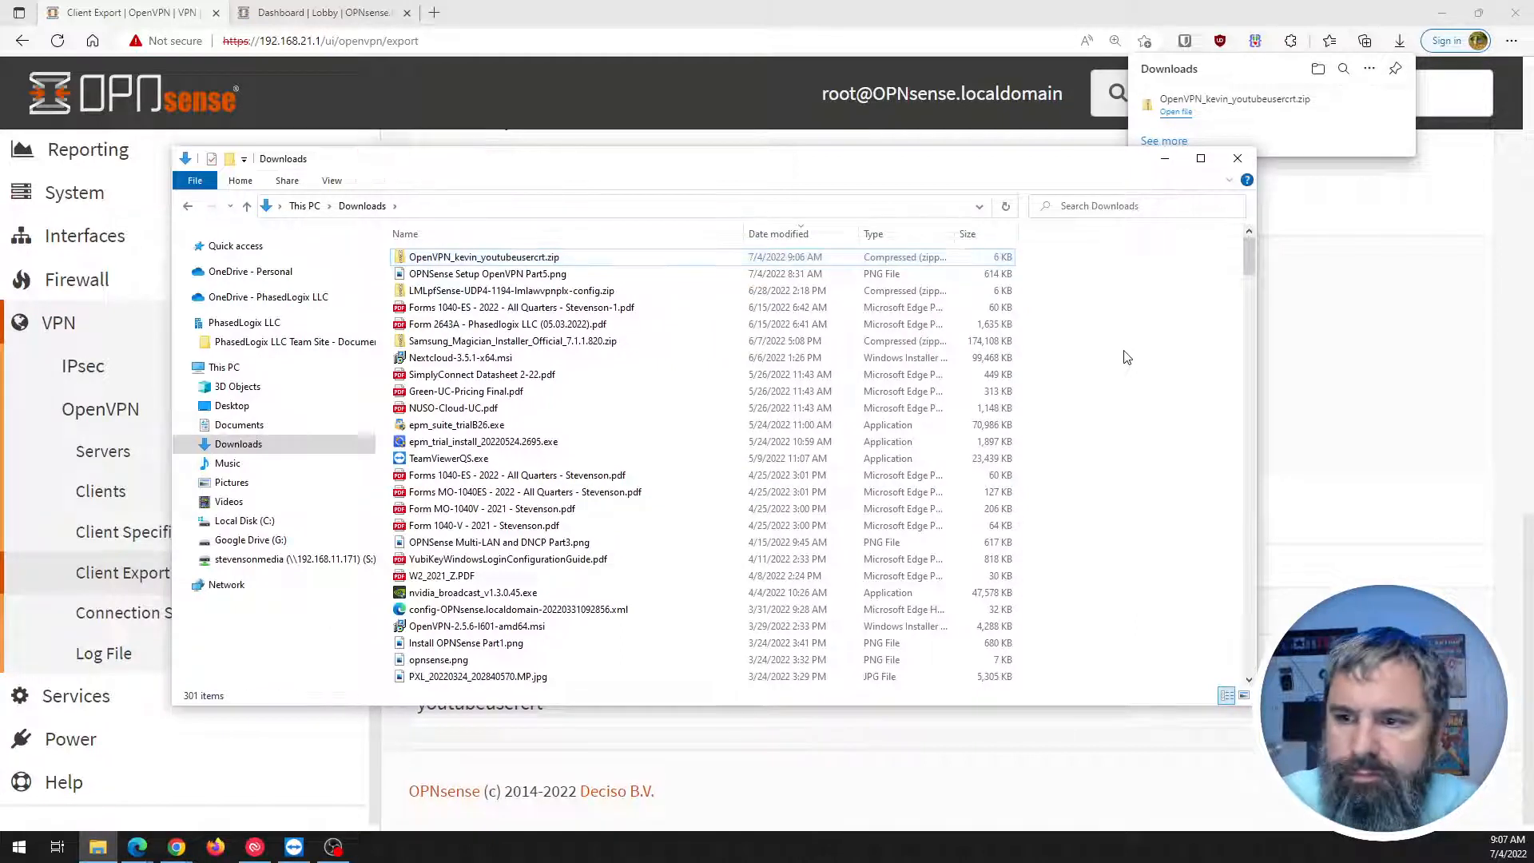
pyautogui.rightClick(1127, 351)
pyautogui.click(983, 417)
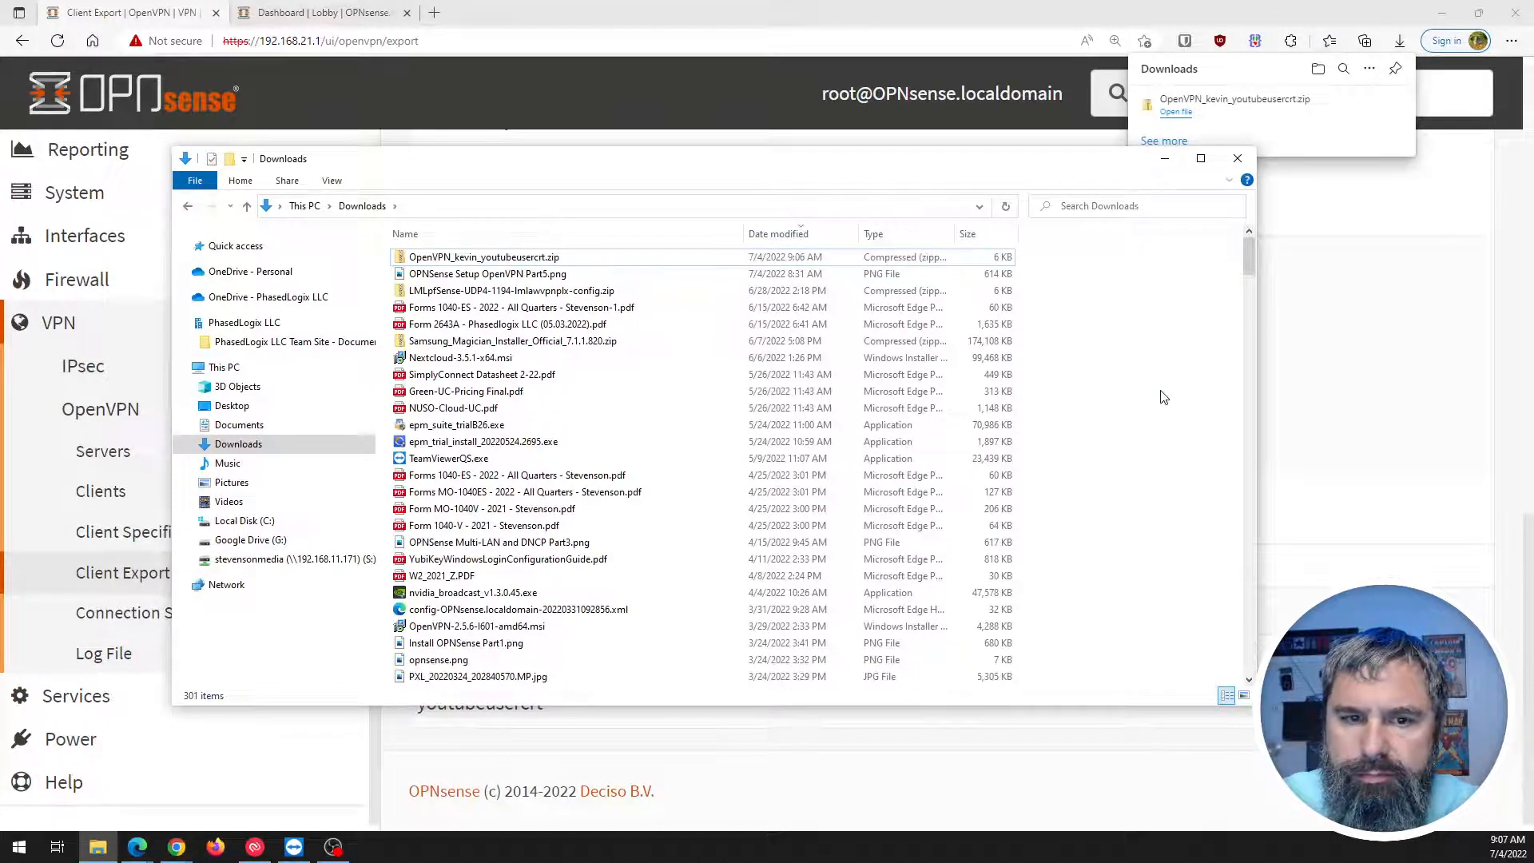
# Open the extracted folders and open the .ovpn profile in Visual Studio Code.
pyautogui.moveTo(1244, 254); pyautogui.dragTo(1249, 628)
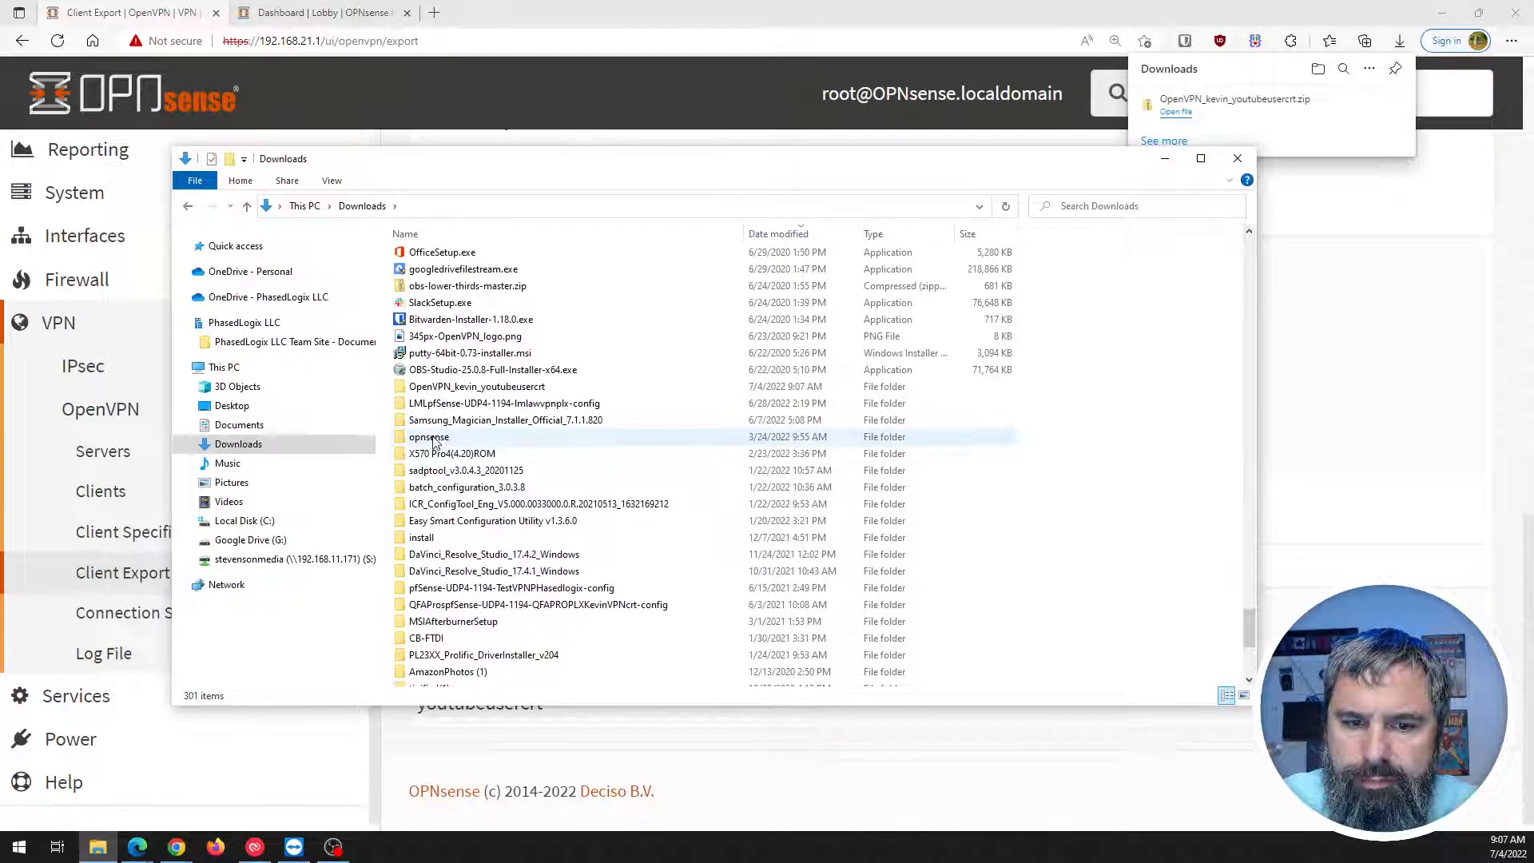
pyautogui.doubleClick(472, 387)
pyautogui.doubleClick(471, 257)
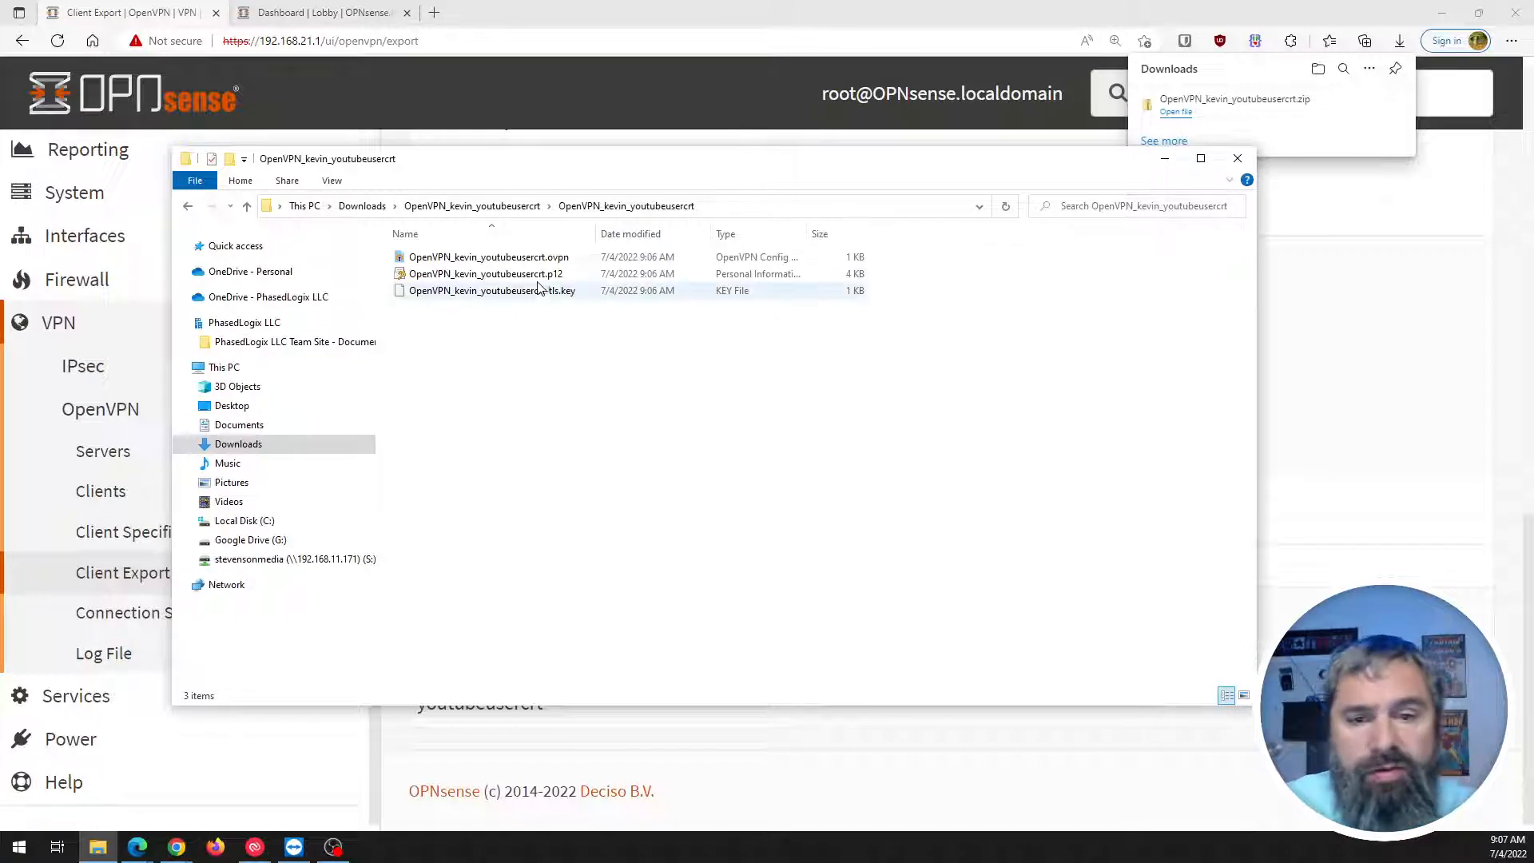
pyautogui.click(1327, 5)
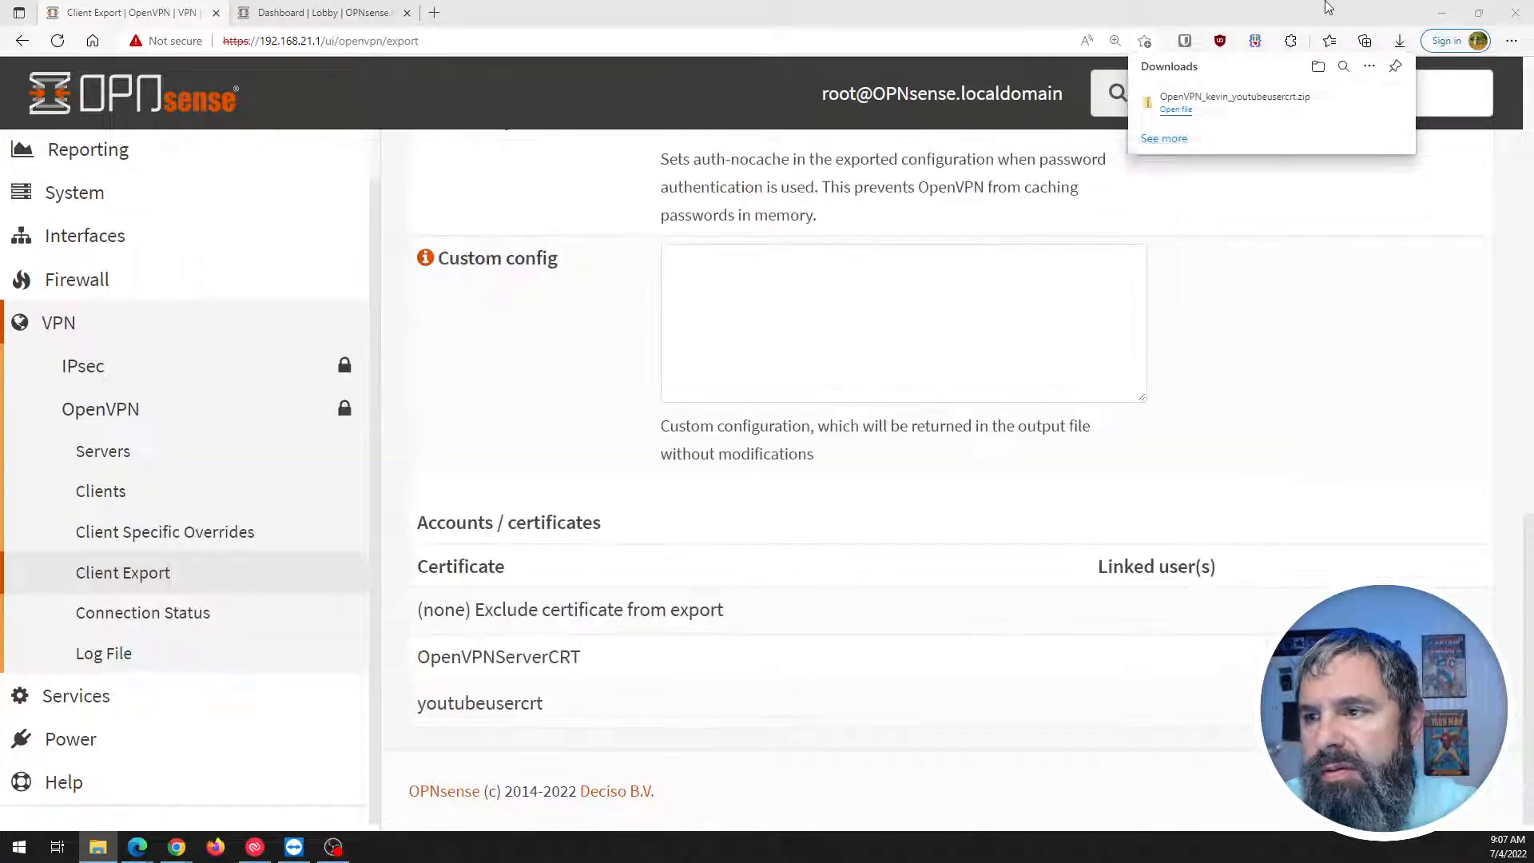
pyautogui.click(97, 847)
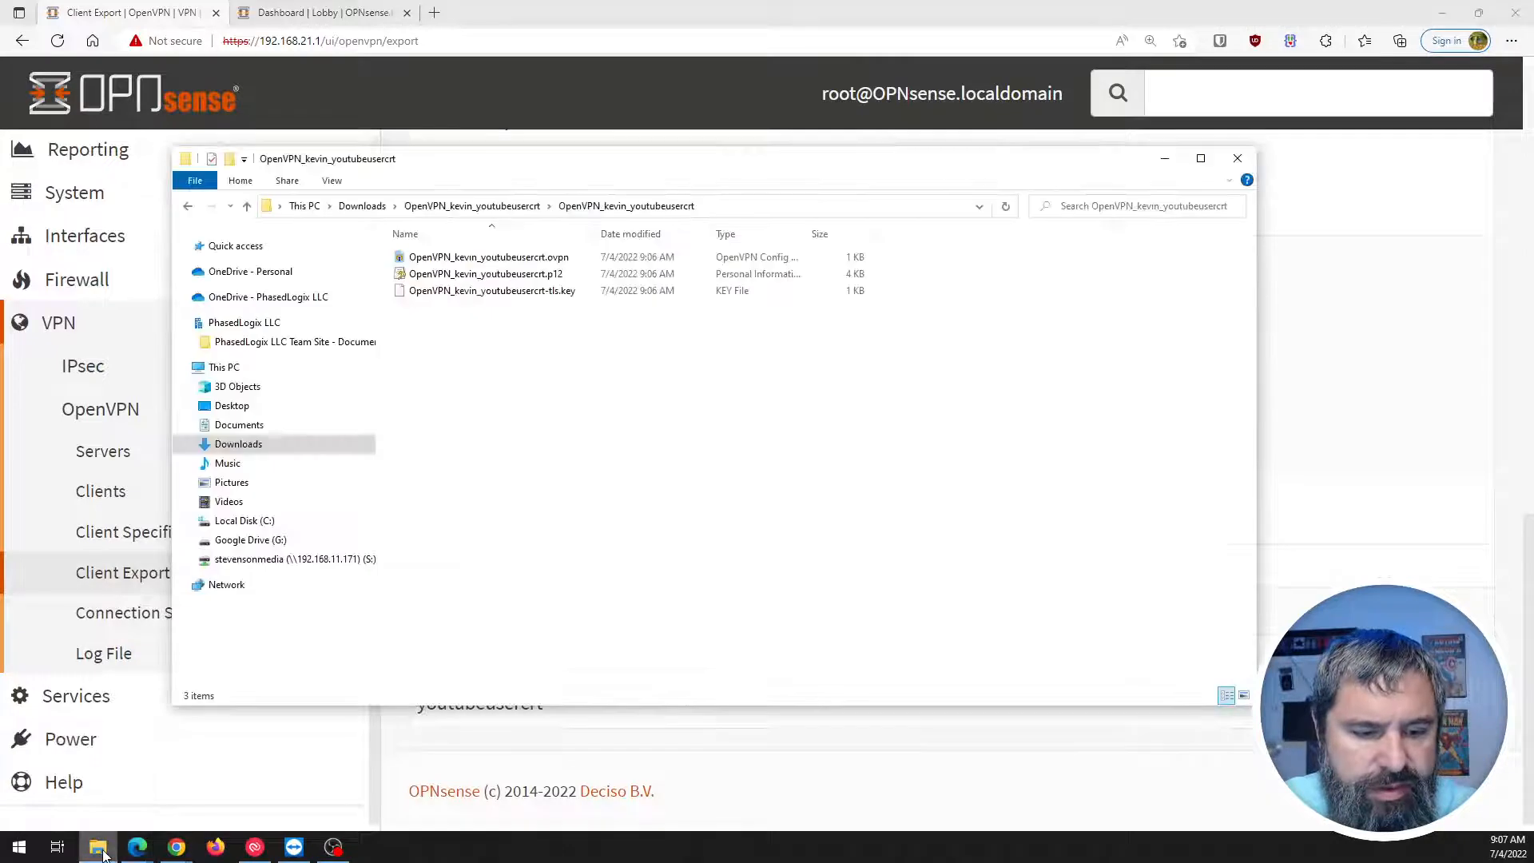
pyautogui.rightClick(494, 259)
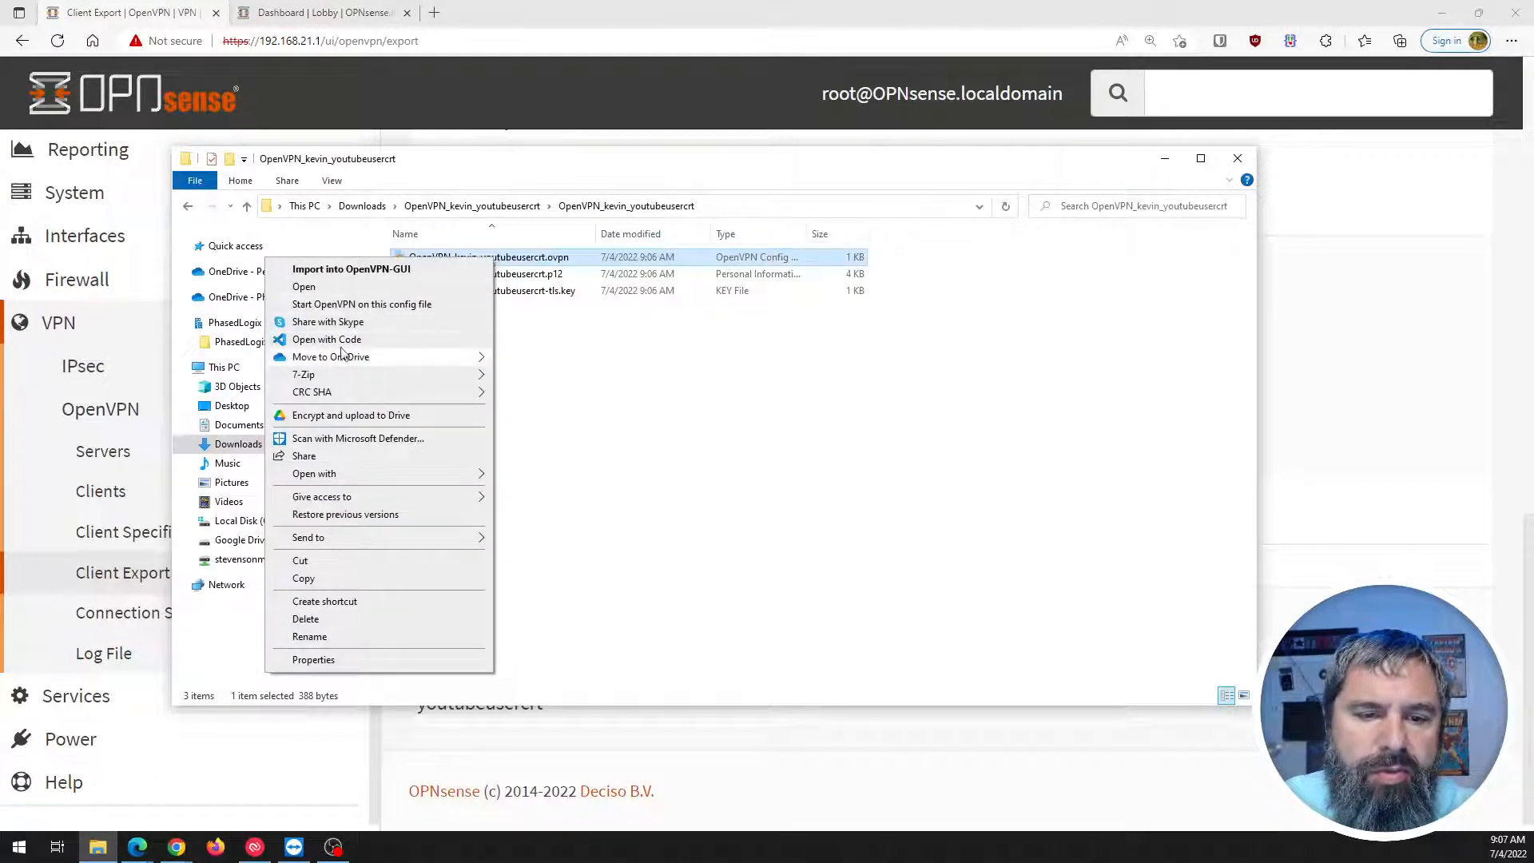
pyautogui.click(326, 340)
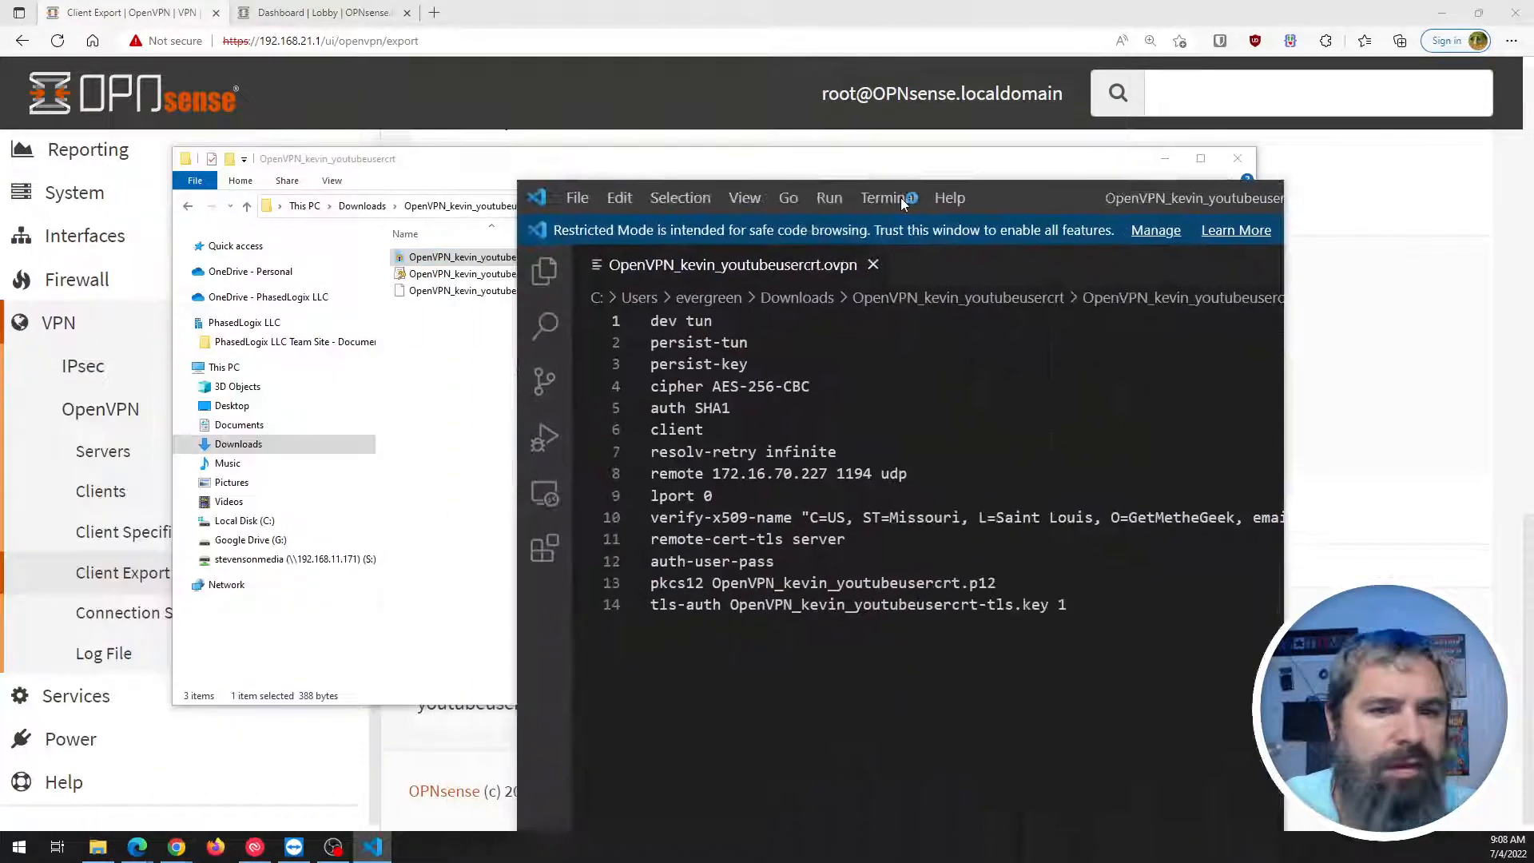
pyautogui.moveTo(900, 198); pyautogui.dragTo(663, 85)
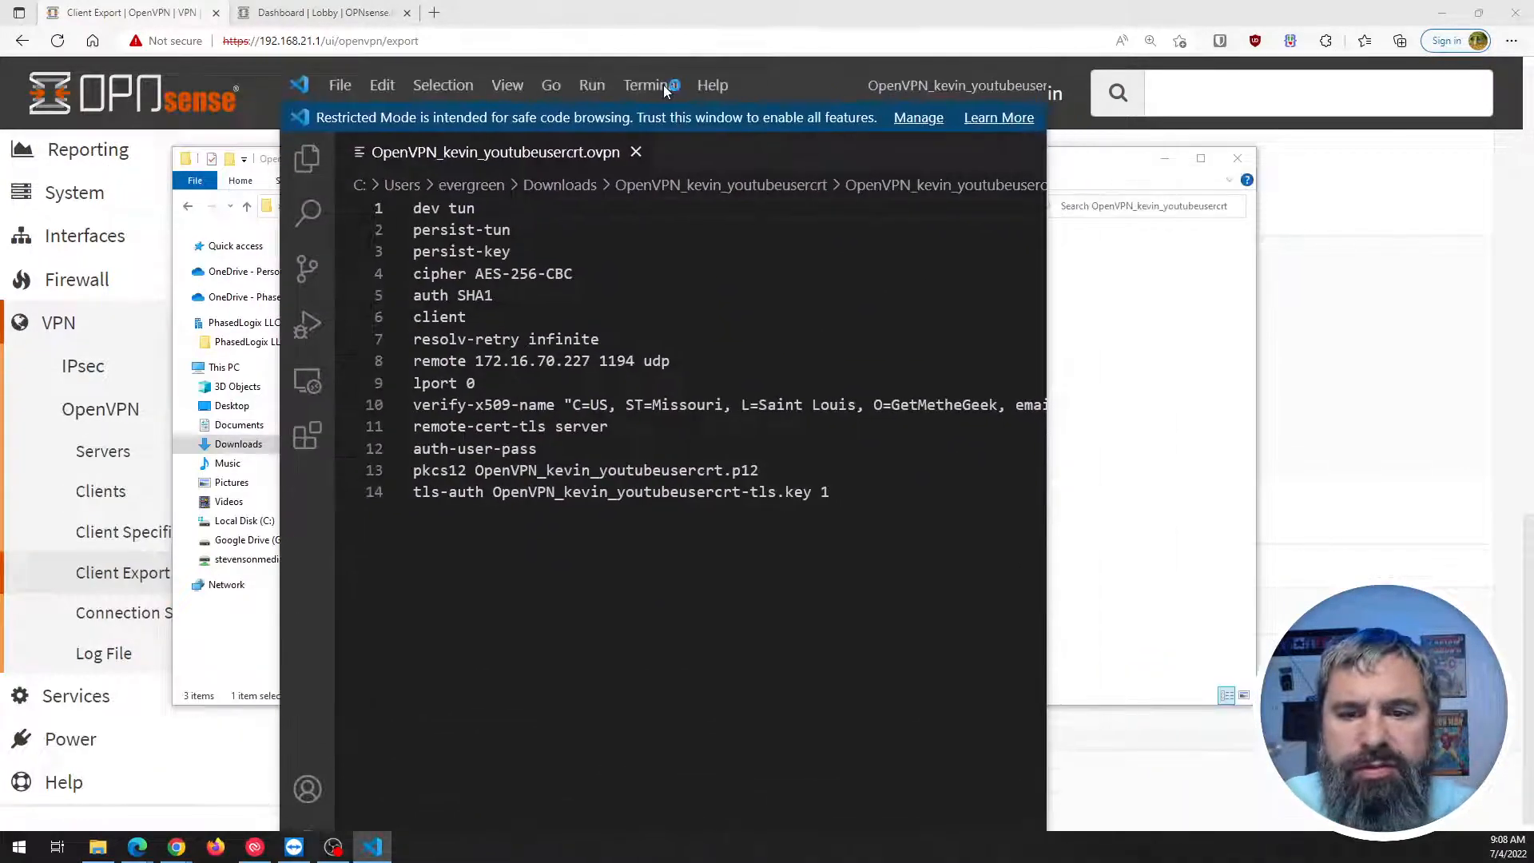
pyautogui.click(968, 85)
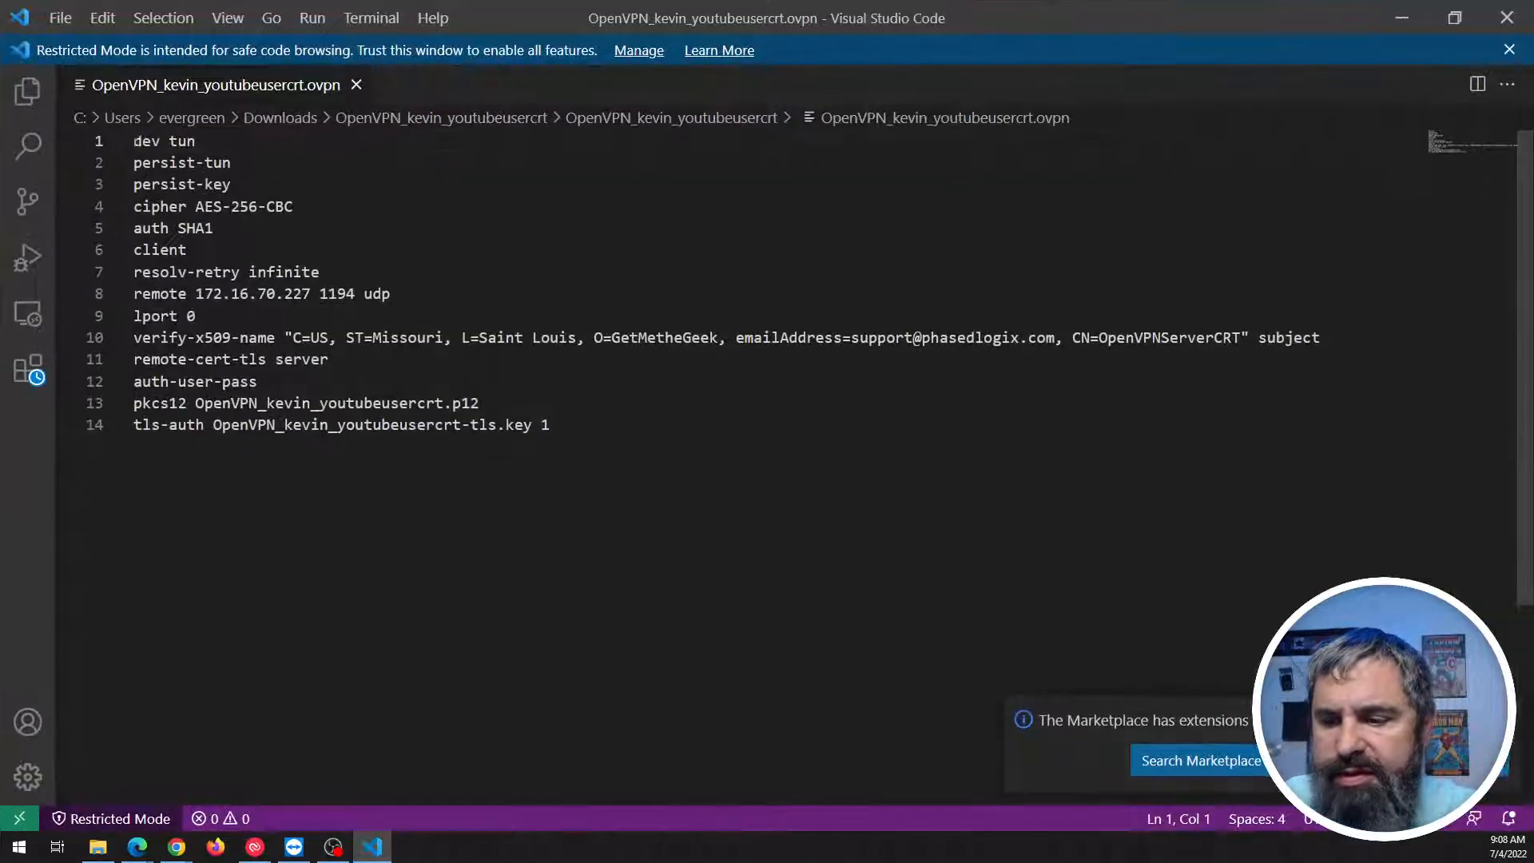
pyautogui.click(752, 575)
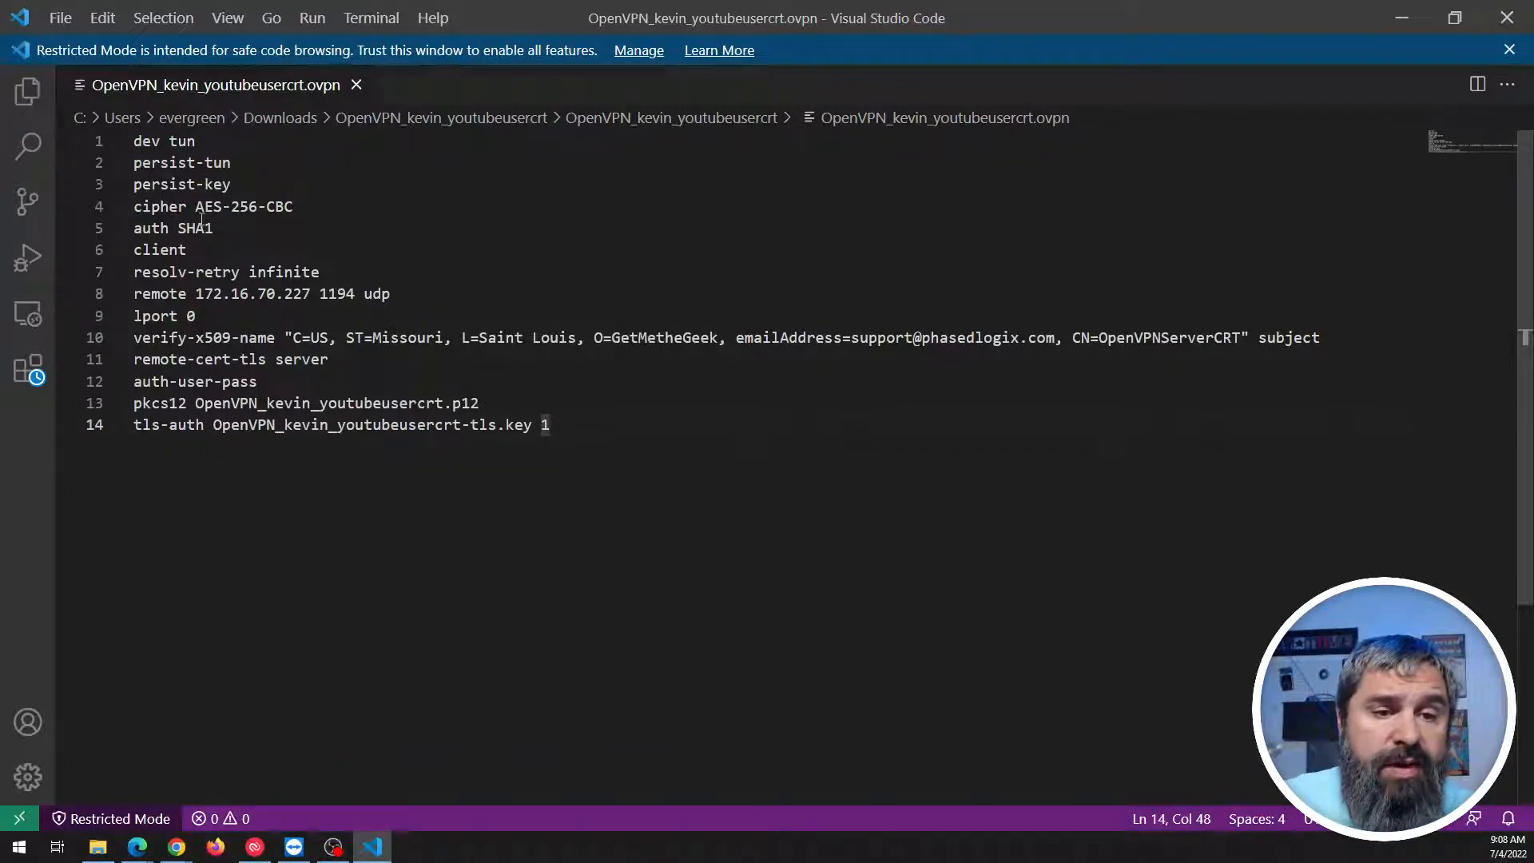
pyautogui.moveTo(159, 208); pyautogui.dragTo(230, 208)
pyautogui.moveTo(149, 236); pyautogui.dragTo(205, 234)
pyautogui.click(218, 239)
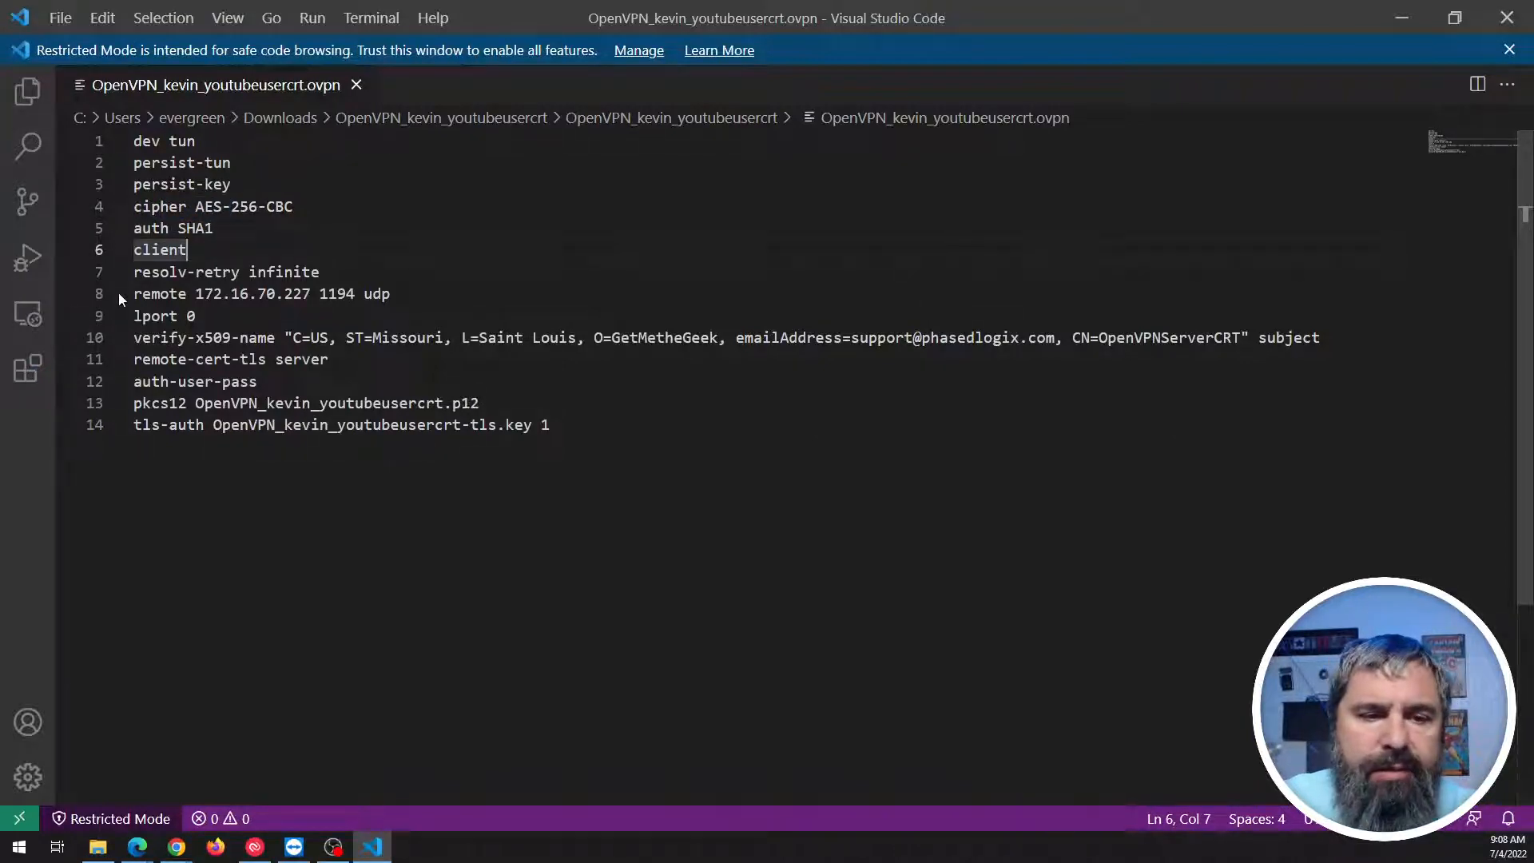
pyautogui.click(1425, 24)
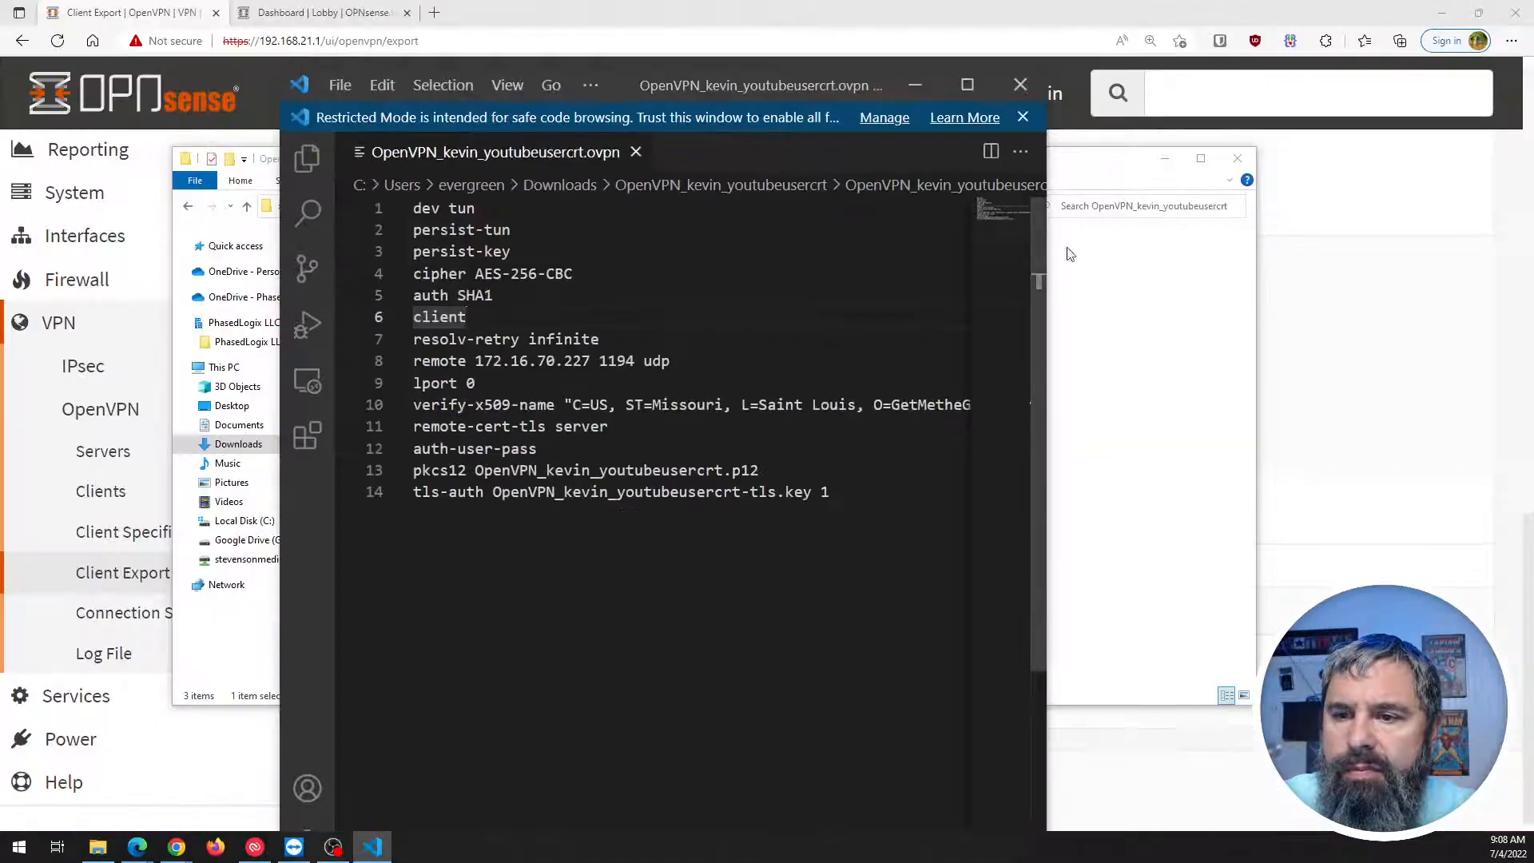
pyautogui.click(1361, 289)
pyautogui.scroll(10, 551, 467)
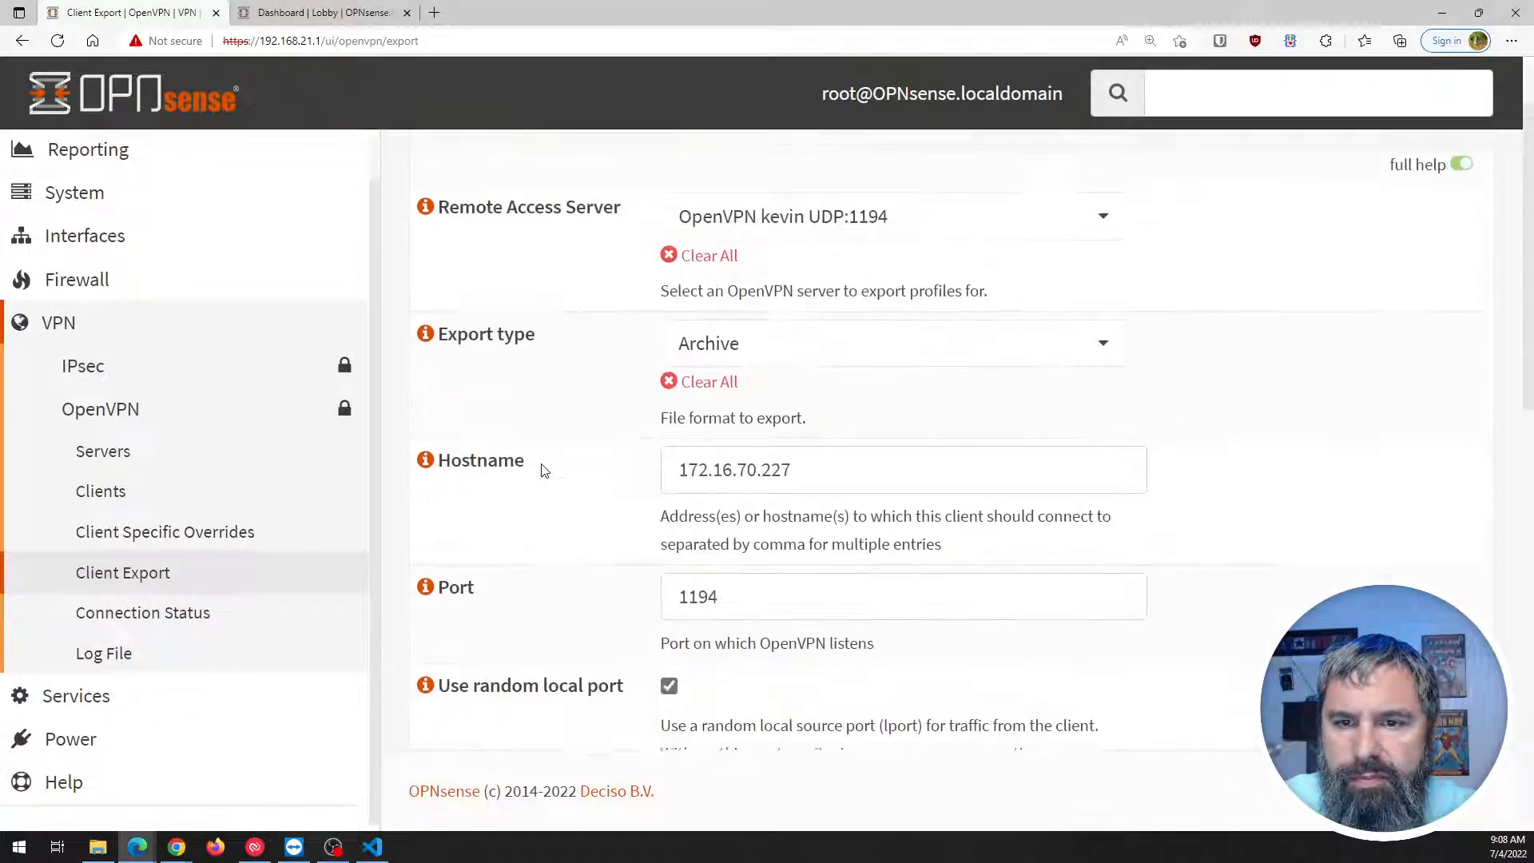
pyautogui.scroll(-10, 598, 422)
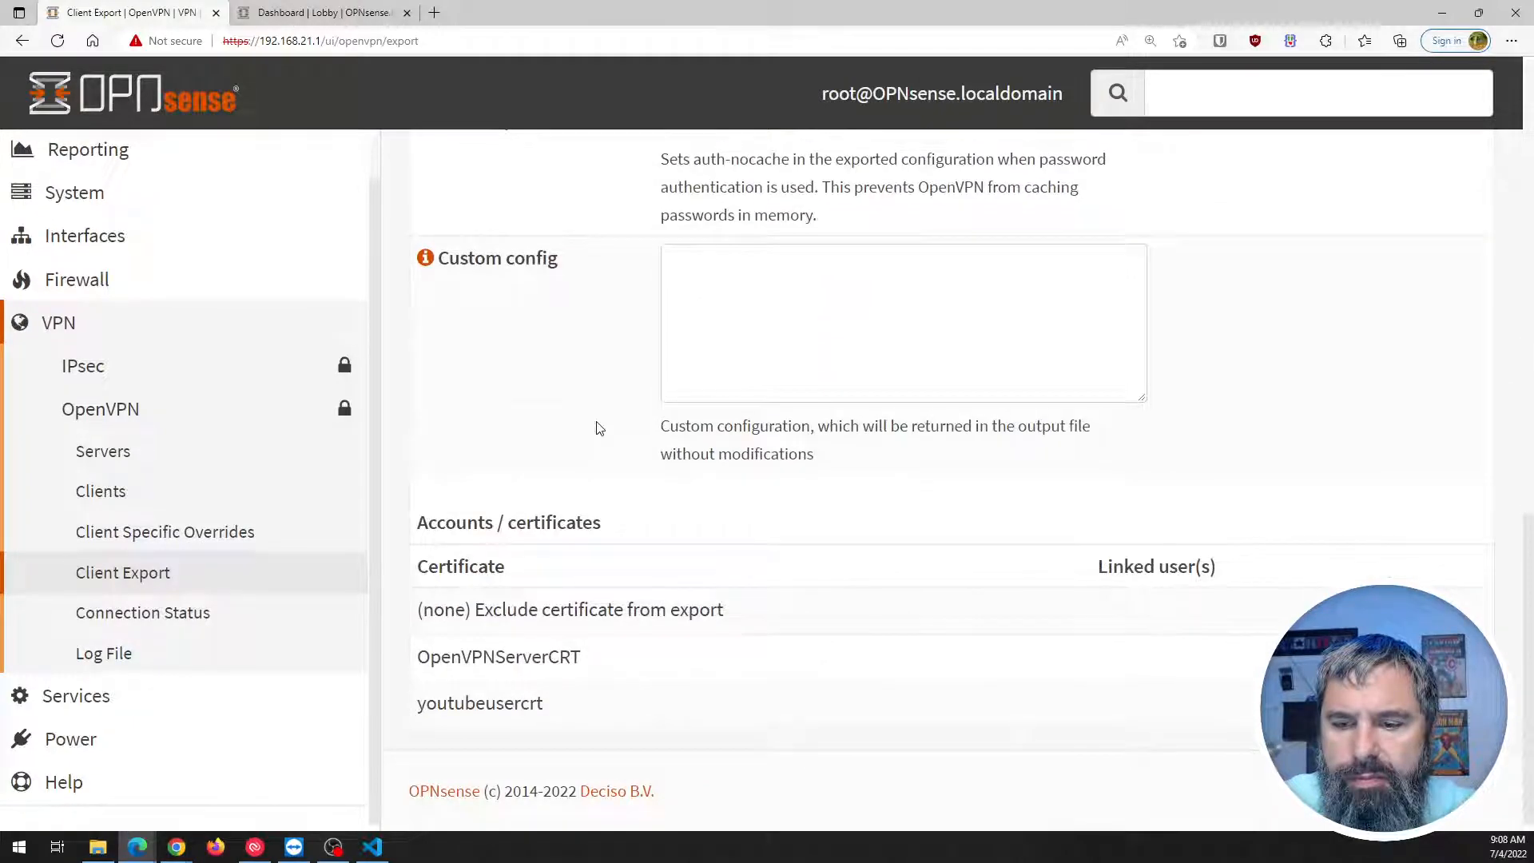
pyautogui.scroll(10, 598, 421)
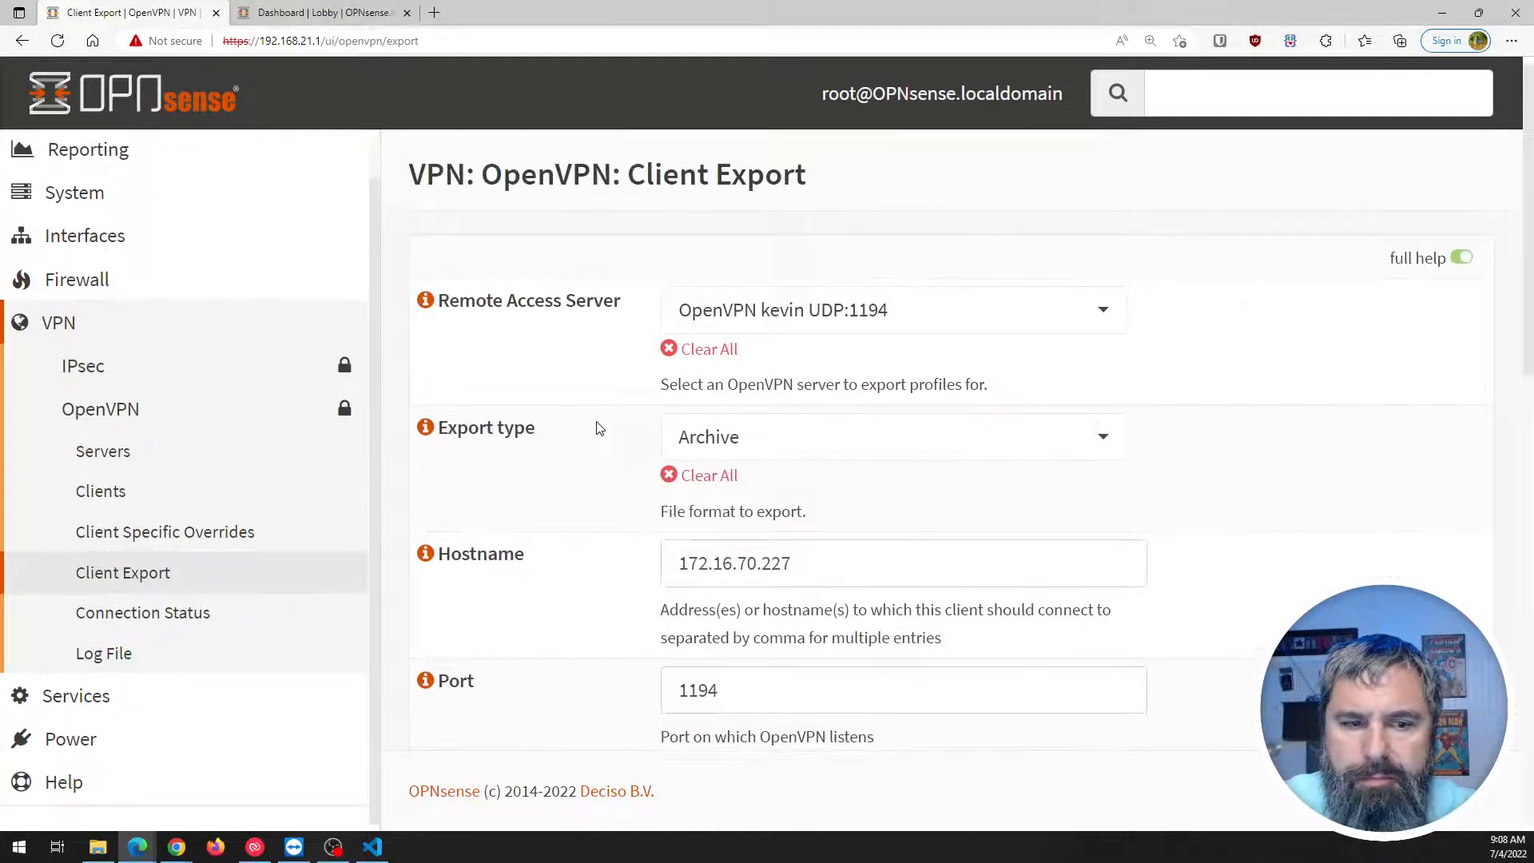
pyautogui.scroll(-4, 598, 428)
pyautogui.click(373, 846)
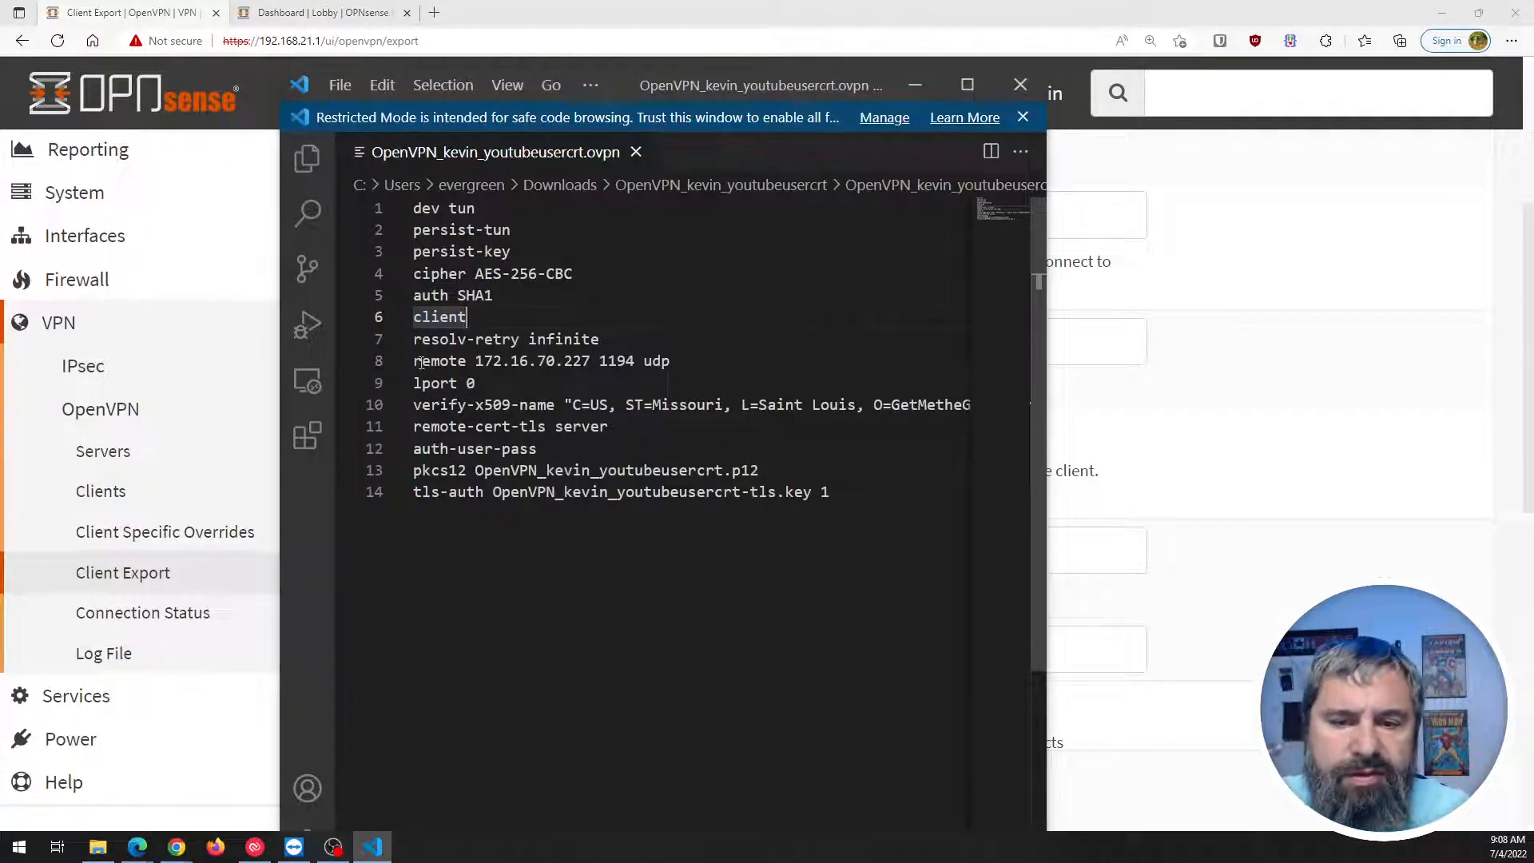
# Highlight the remote server address on line 8 and snap the editor to the left half.
pyautogui.moveTo(420, 362); pyautogui.dragTo(601, 360)
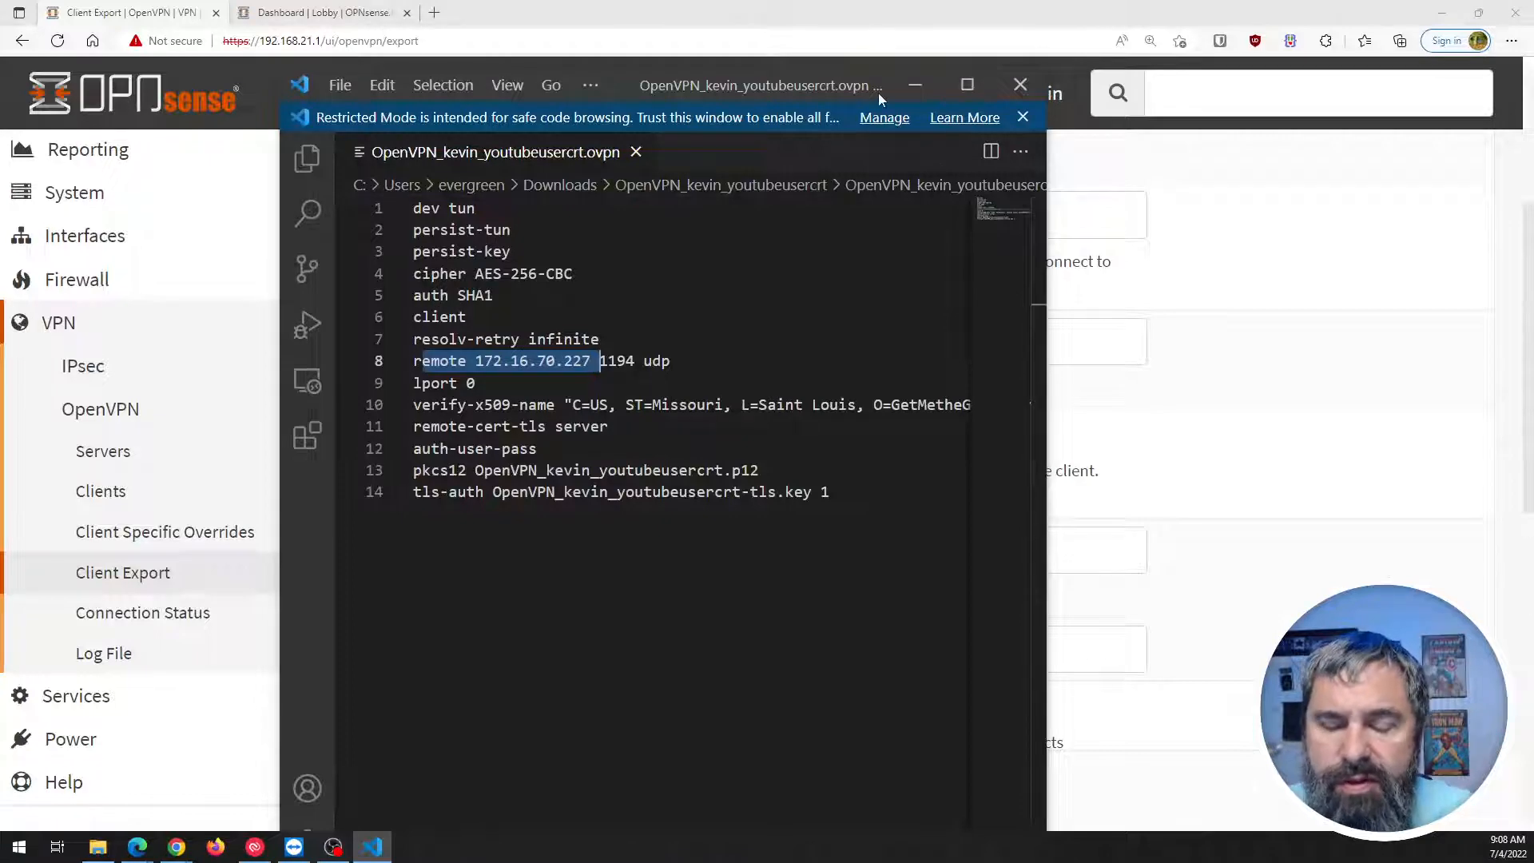
pyautogui.moveTo(879, 93); pyautogui.dragTo(0, 120)
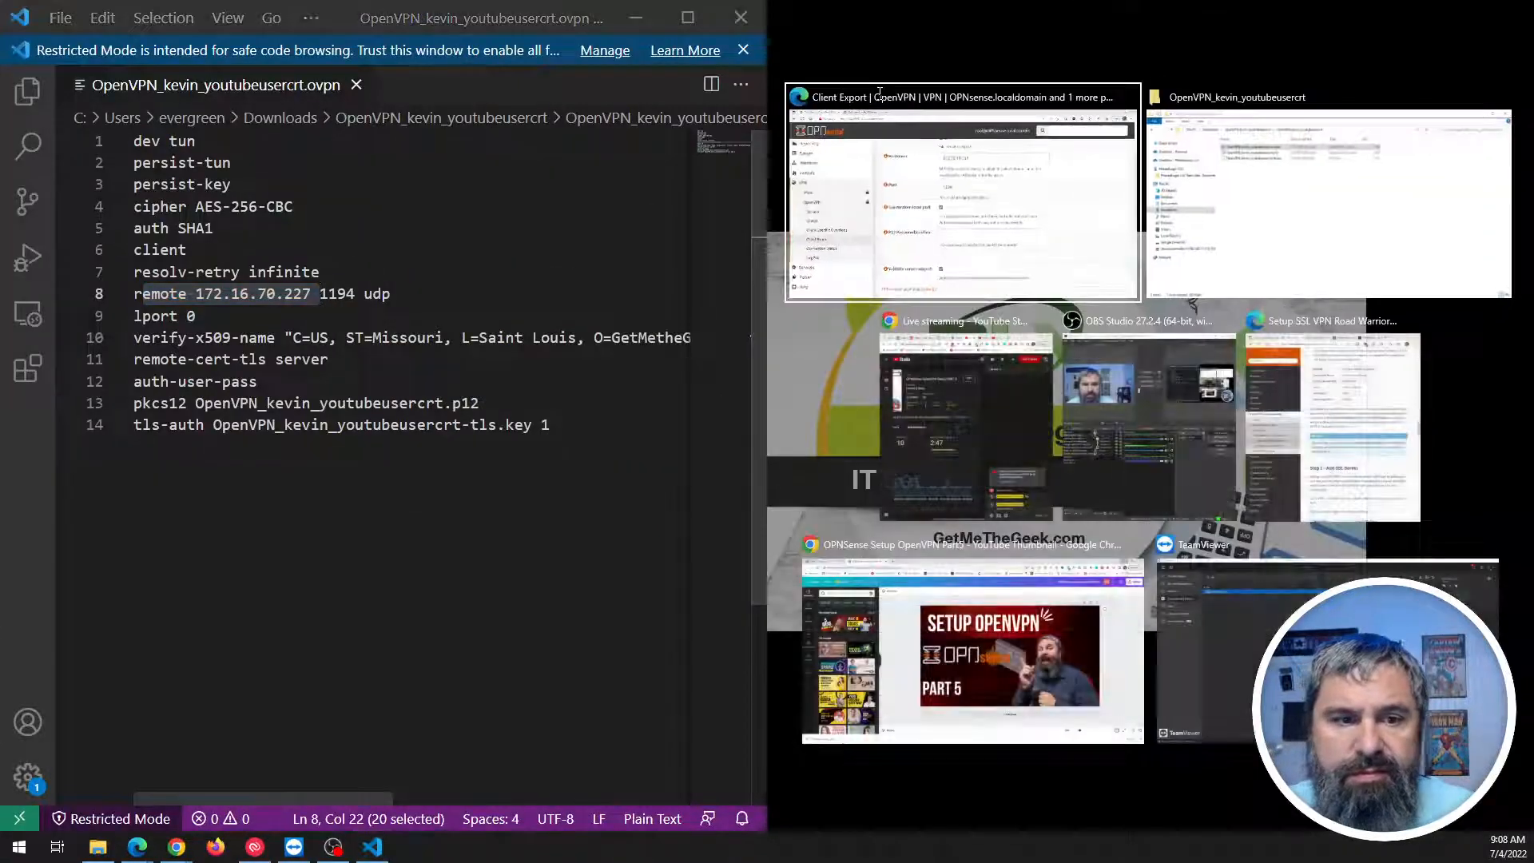
pyautogui.click(294, 458)
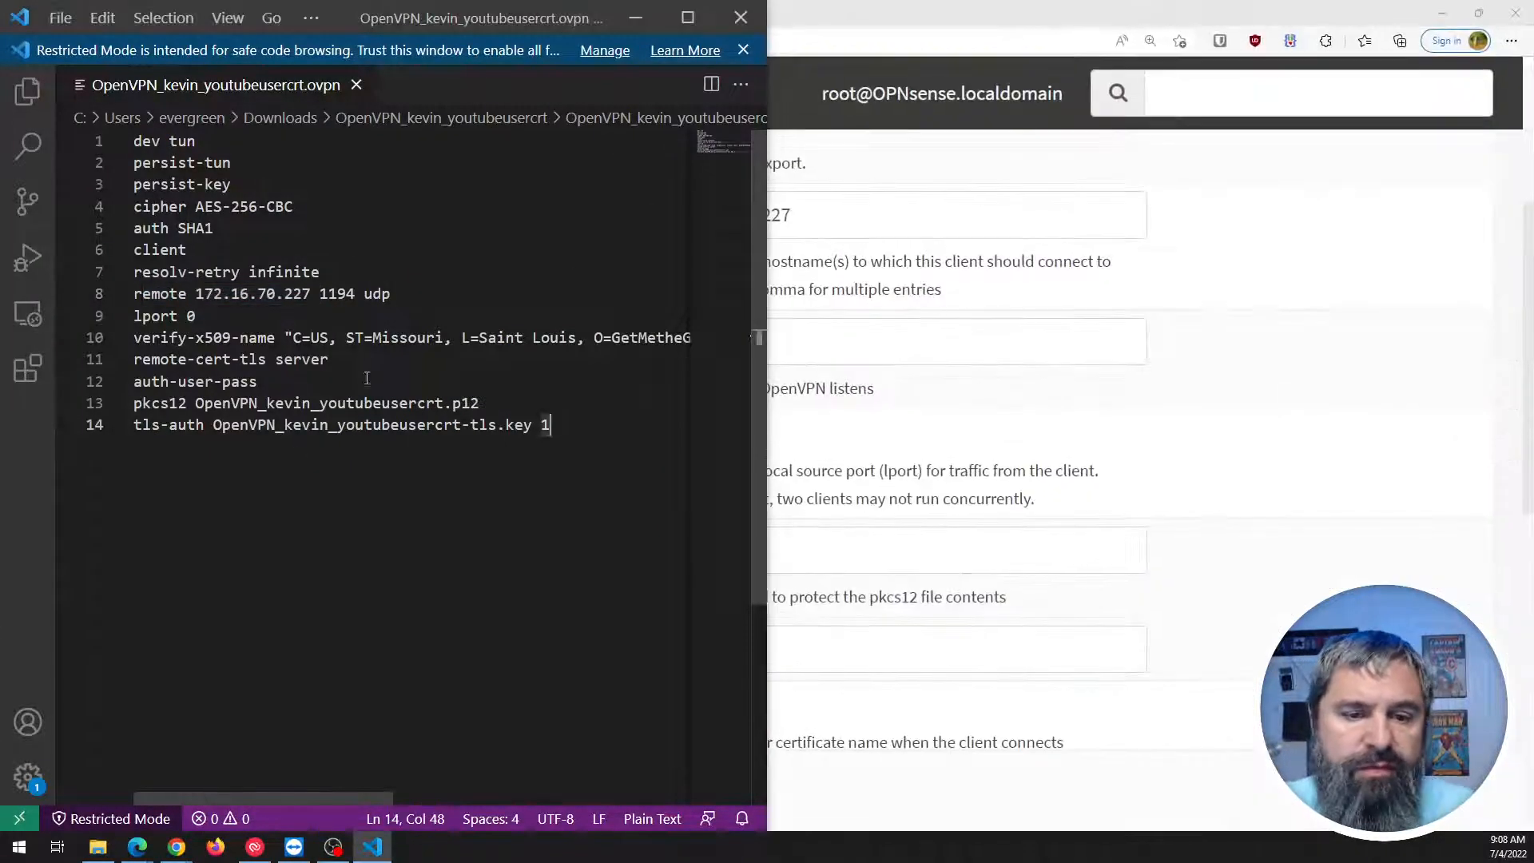
pyautogui.scroll(-1, 367, 368)
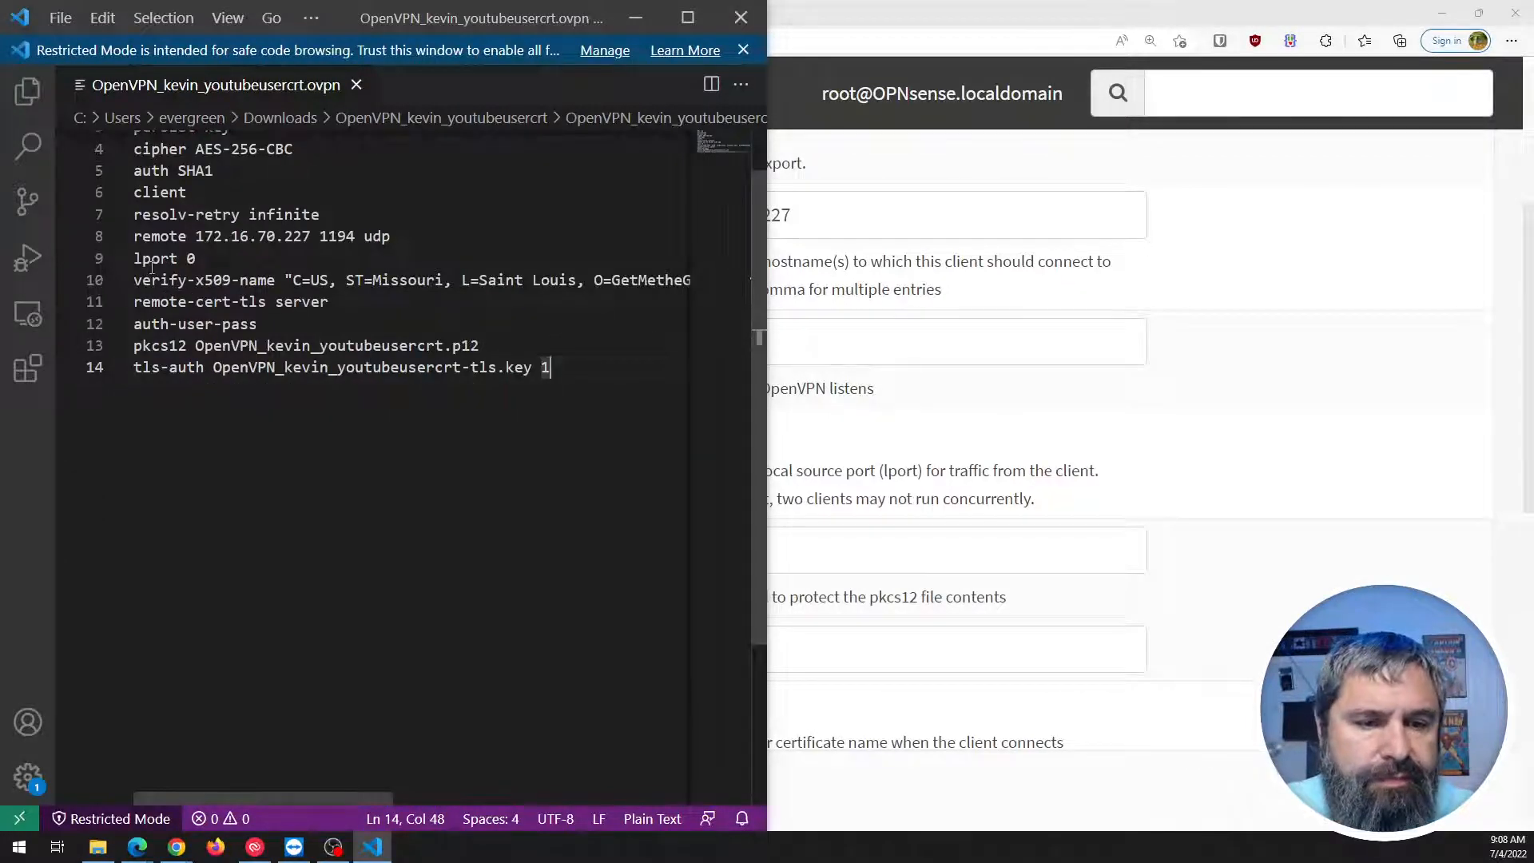
# Review the certificate verification, pkcs12 and tls-auth lines 10–14 in the maximized editor.
pyautogui.moveTo(134, 278); pyautogui.dragTo(347, 319)
pyautogui.click(334, 303)
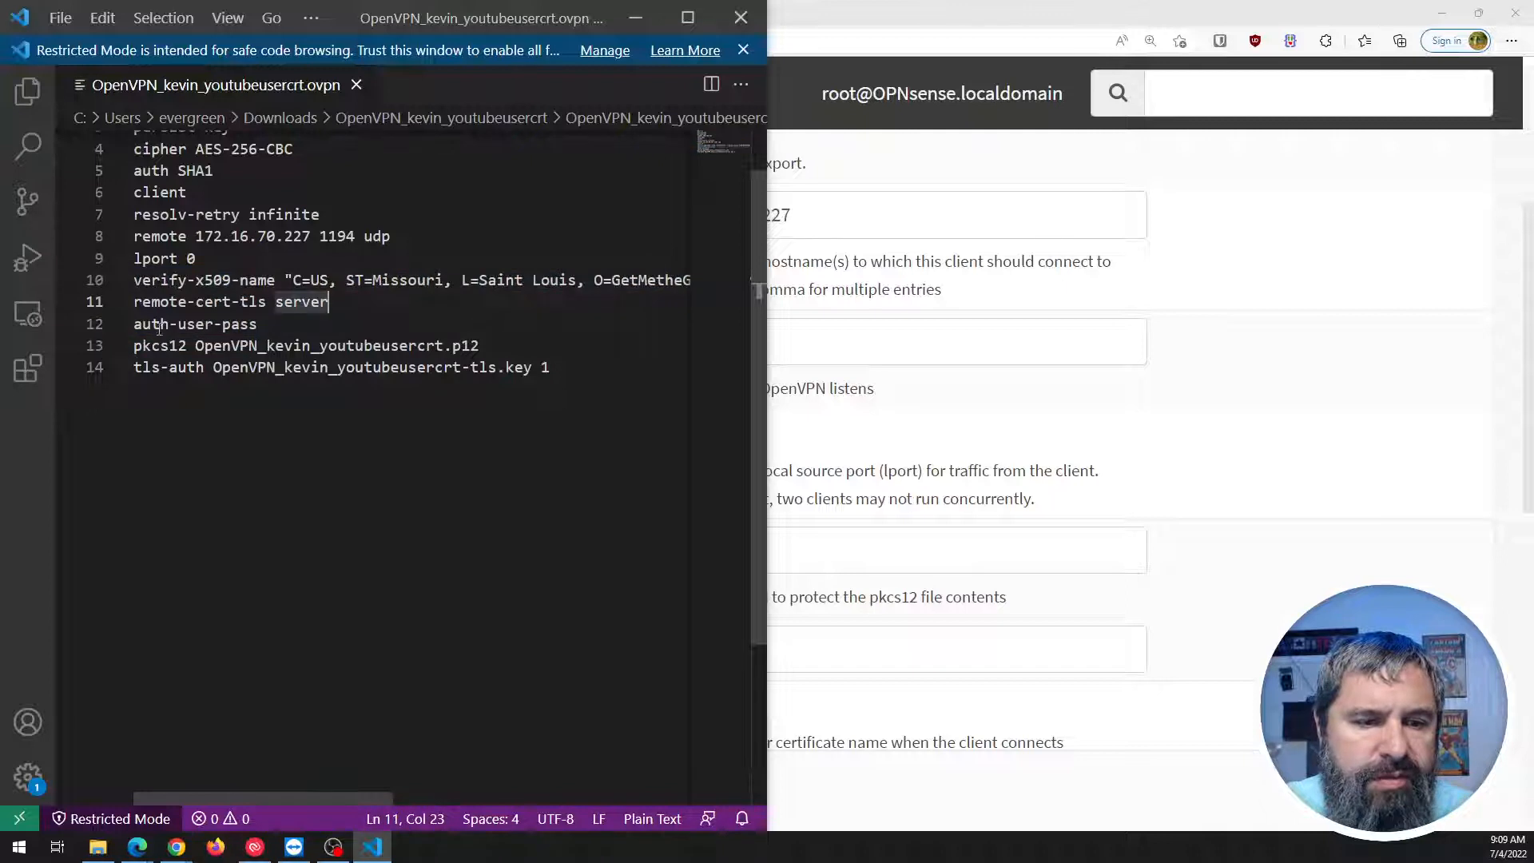
pyautogui.moveTo(142, 345); pyautogui.dragTo(214, 367)
pyautogui.click(258, 345)
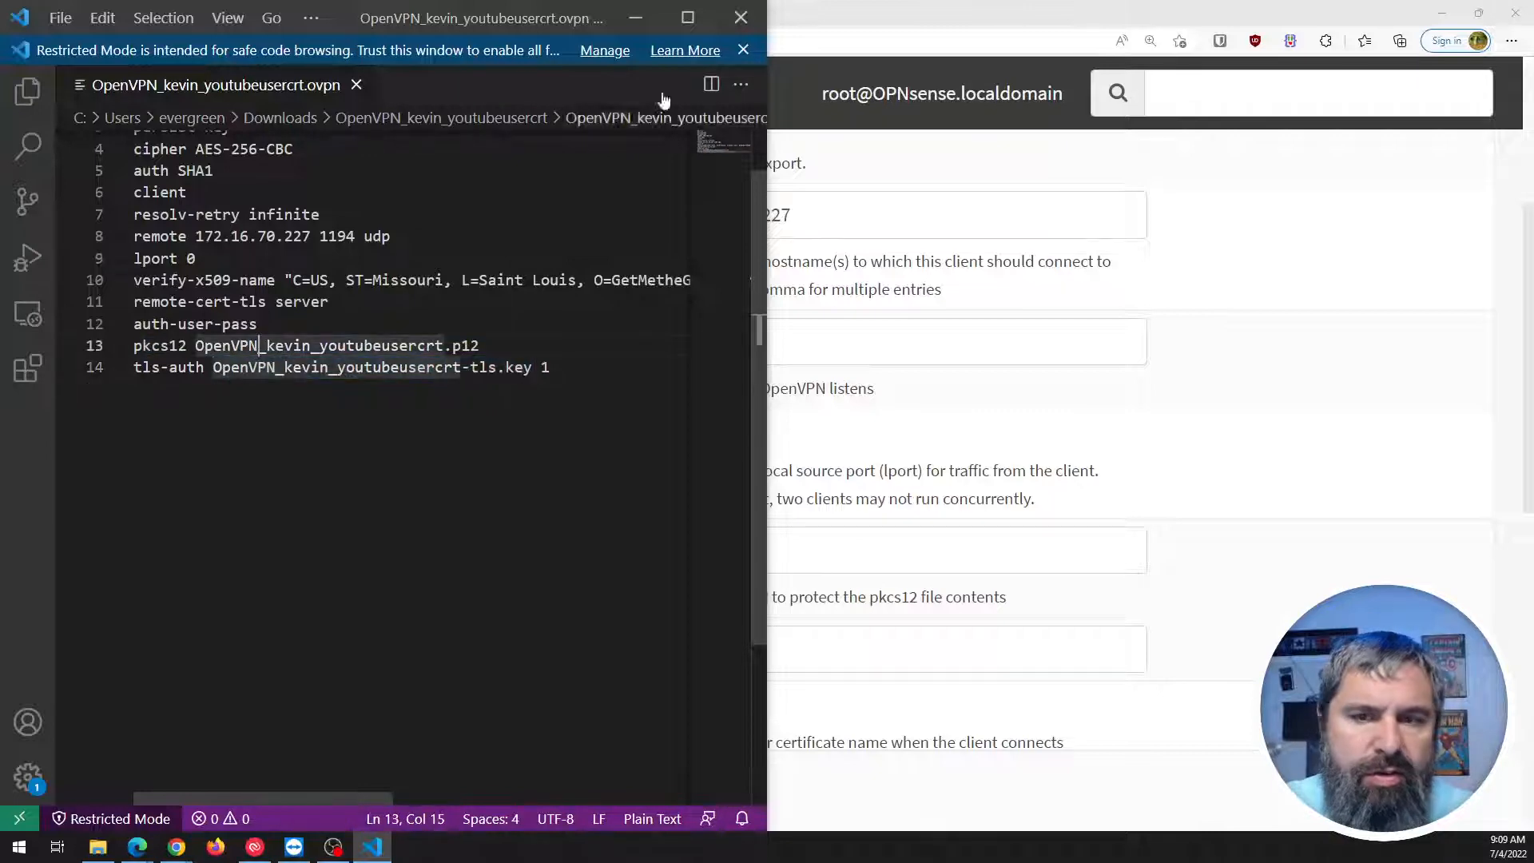
pyautogui.click(688, 18)
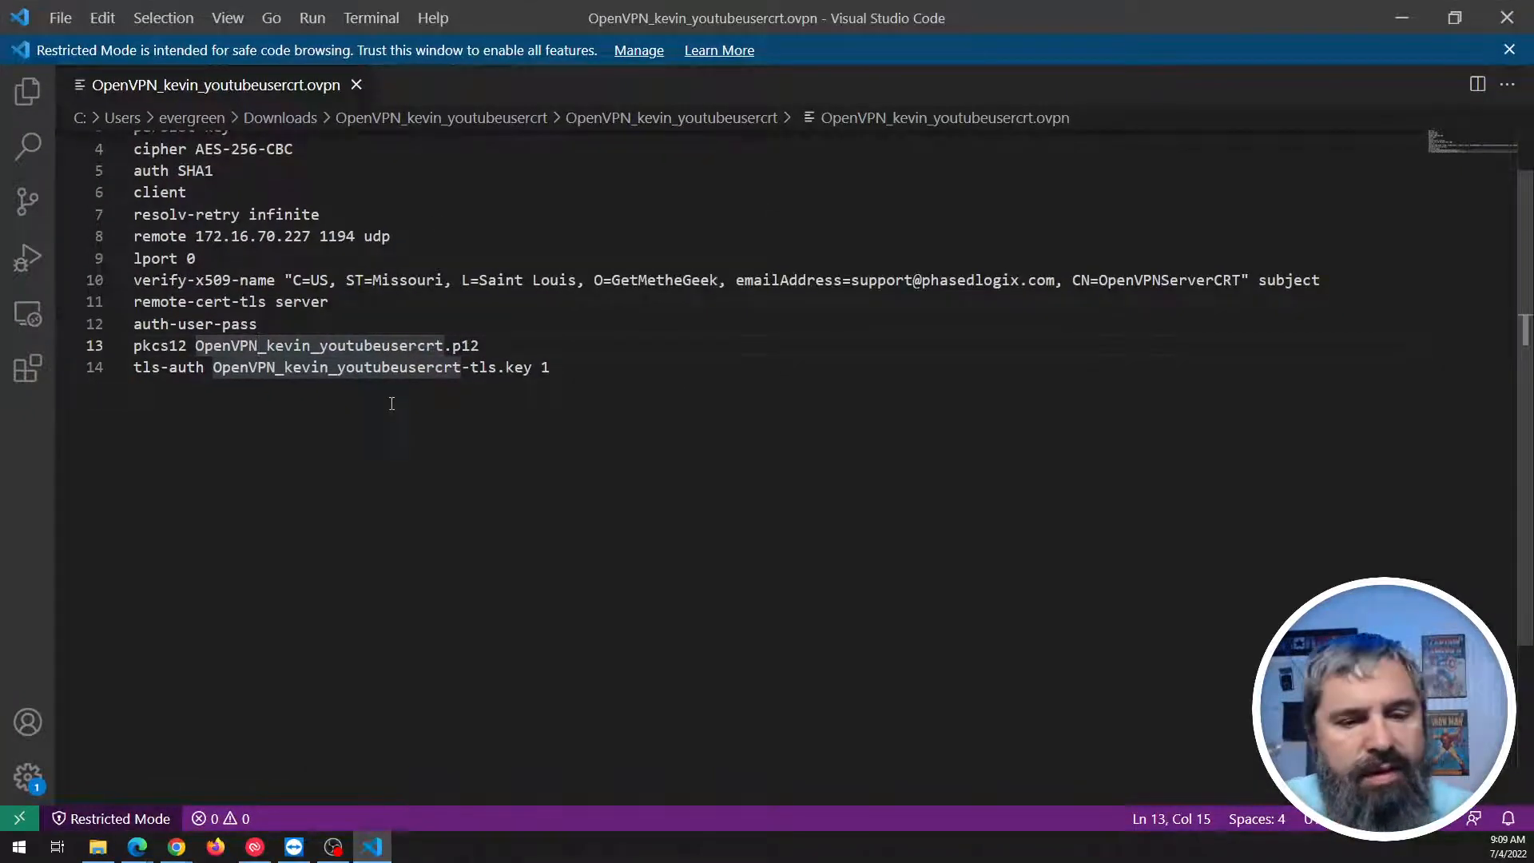
pyautogui.click(472, 346)
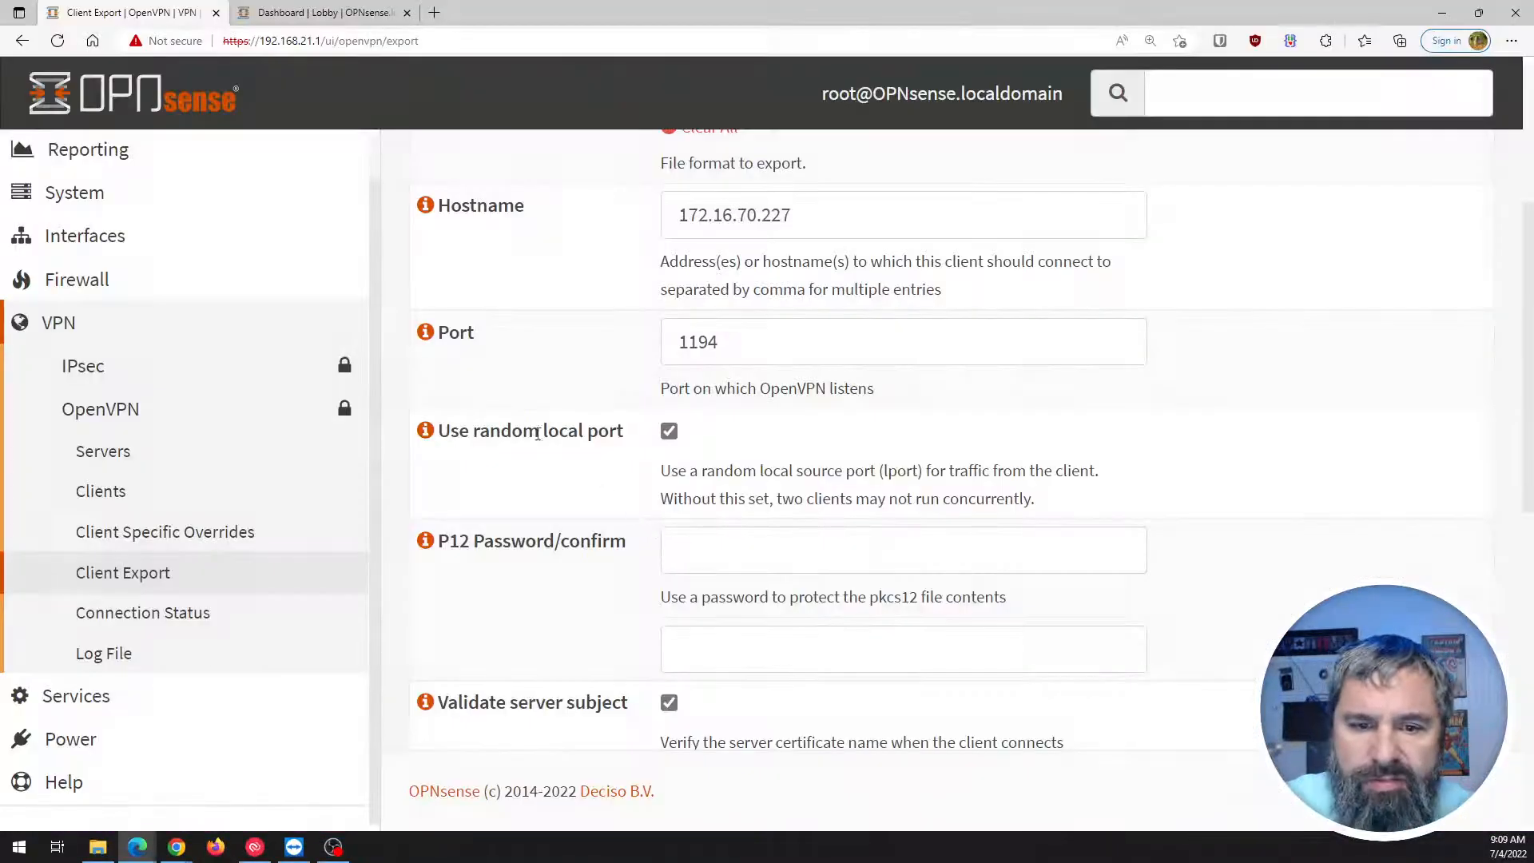
# Open the exported TLS key file in Visual Studio Code, then close it.
pyautogui.click(98, 847)
pyautogui.click(498, 273)
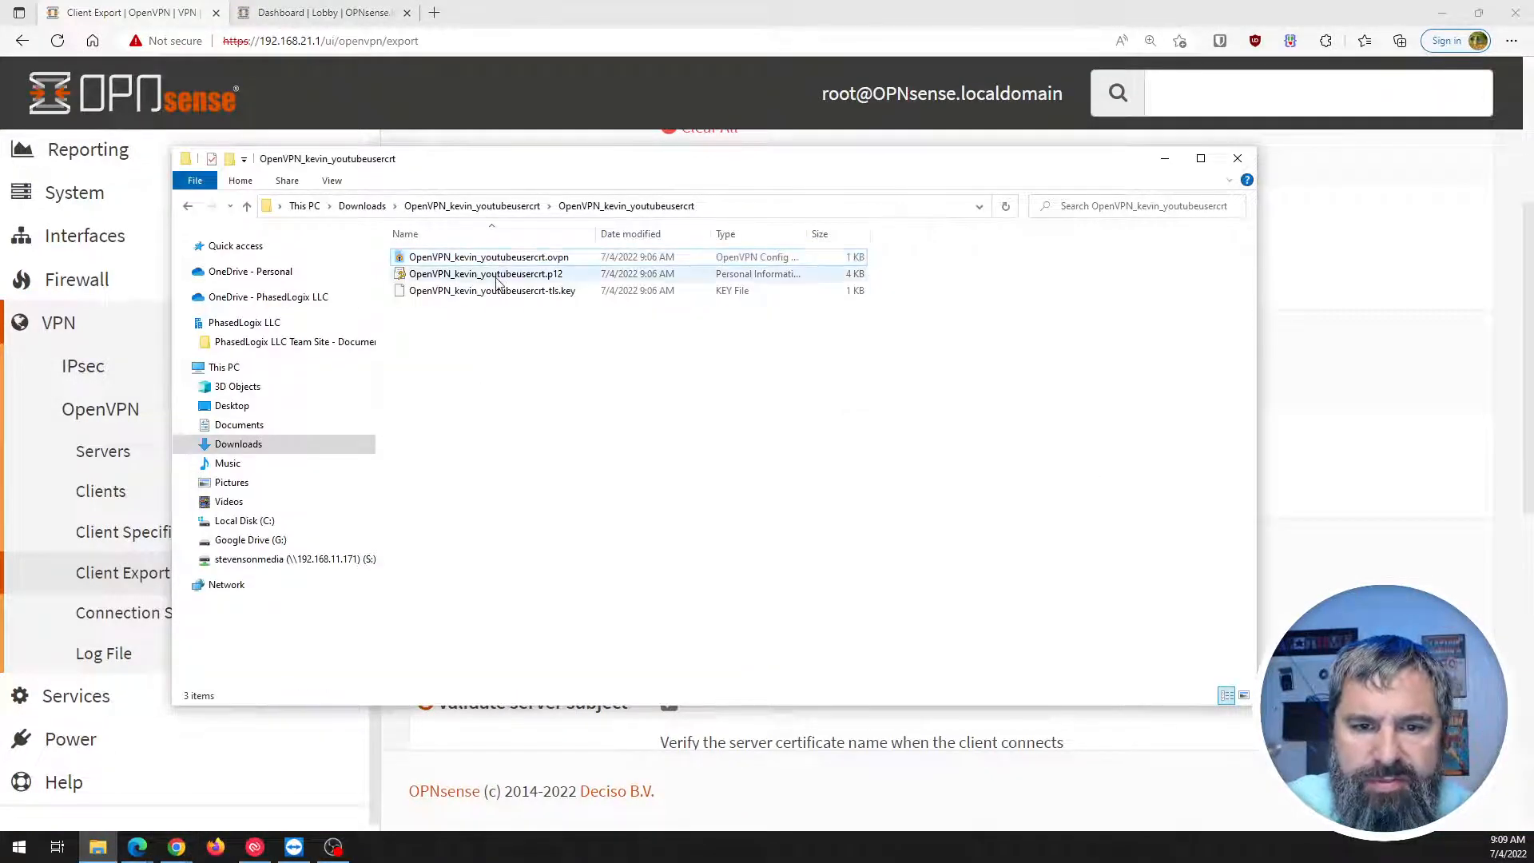
pyautogui.click(494, 292)
pyautogui.rightClick(494, 297)
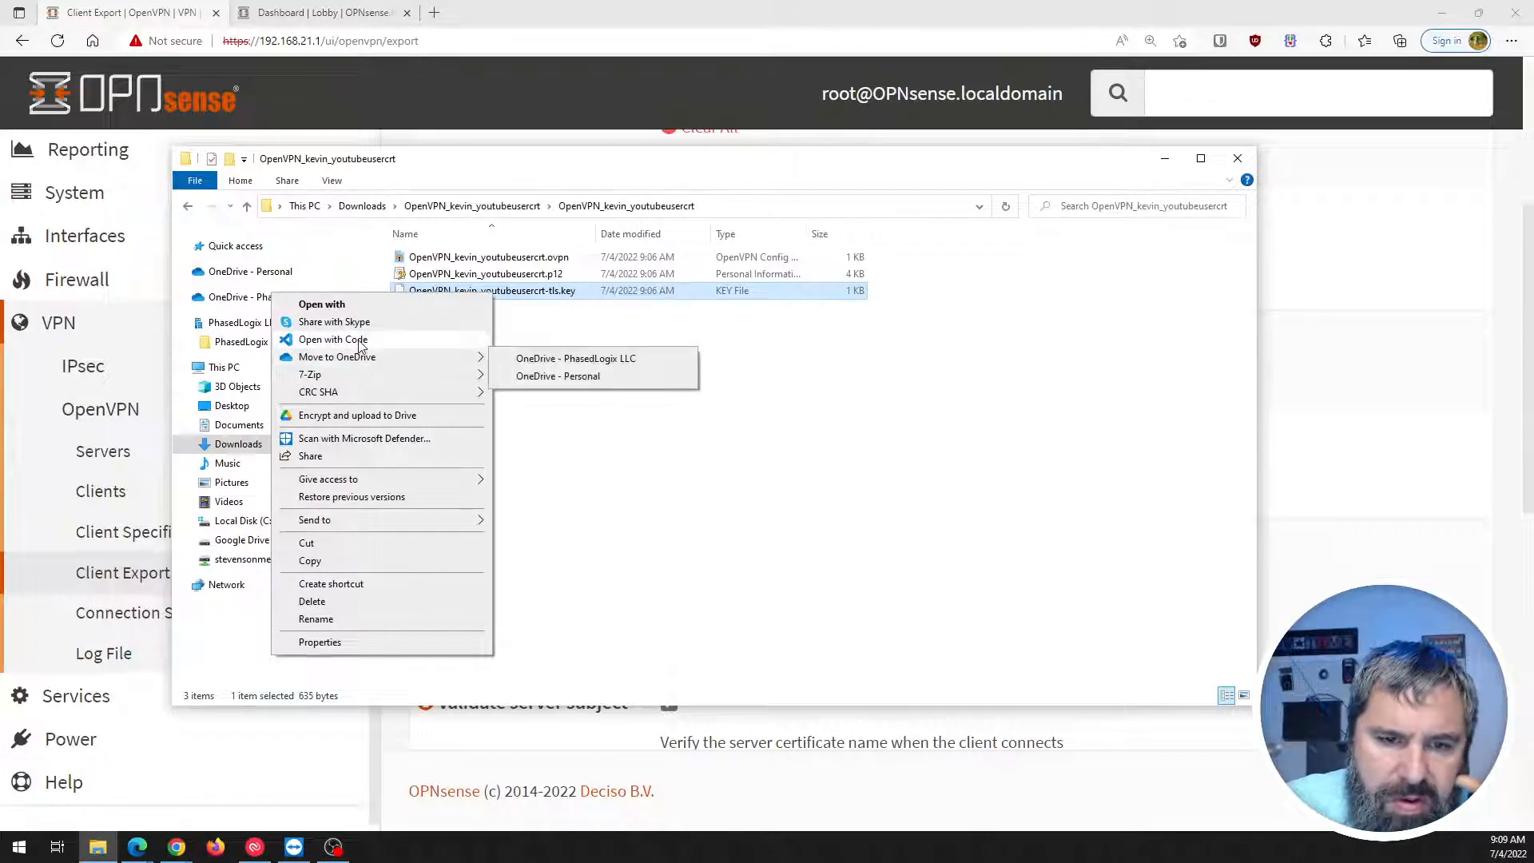
pyautogui.click(333, 339)
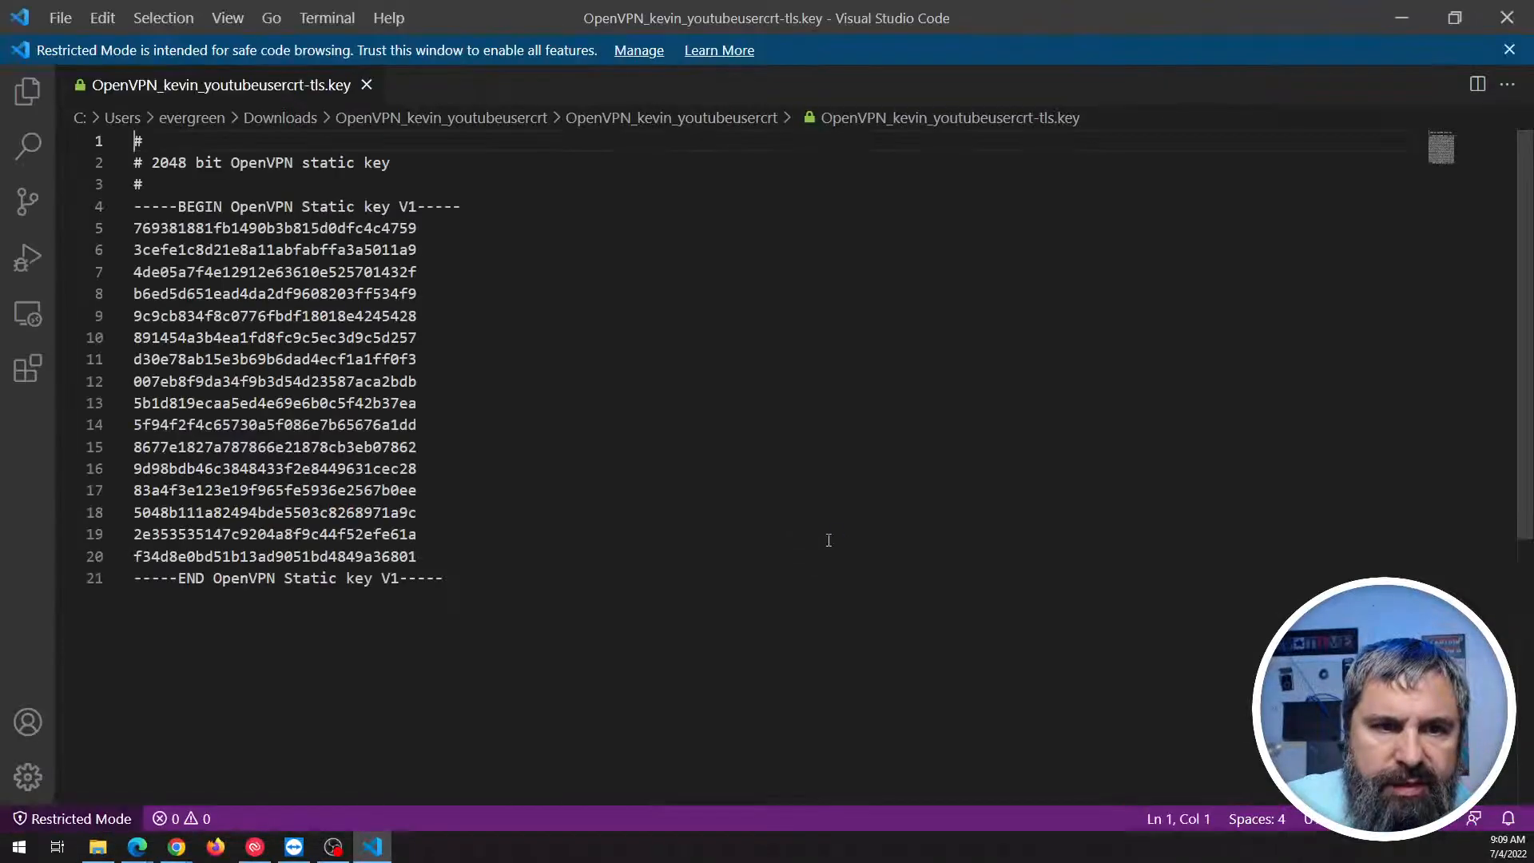
pyautogui.click(1506, 18)
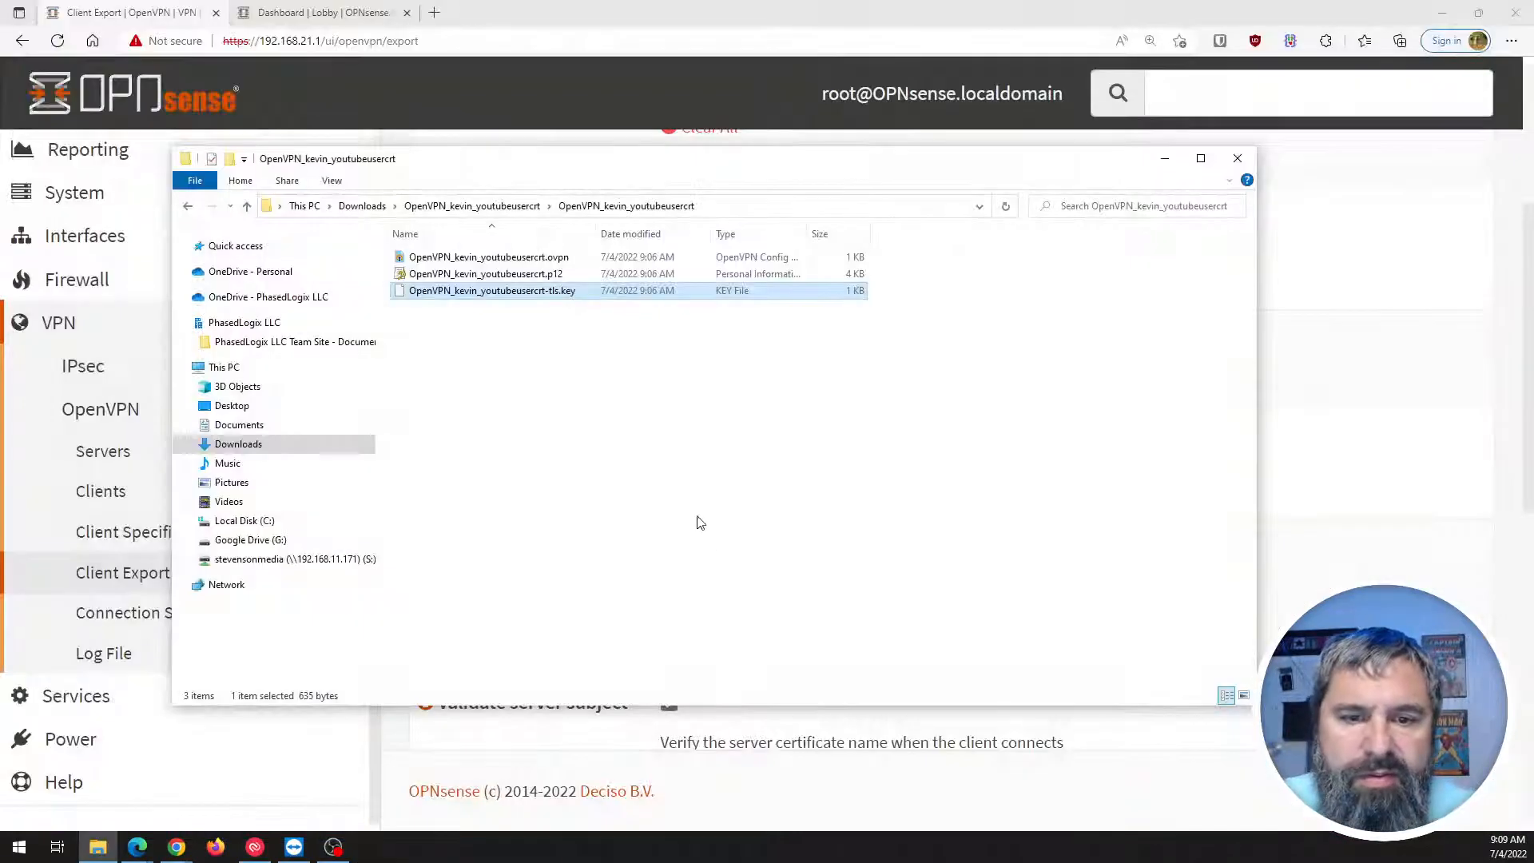
# Open the .p12 certificate file in Visual Studio Code, then close it.
pyautogui.click(524, 274)
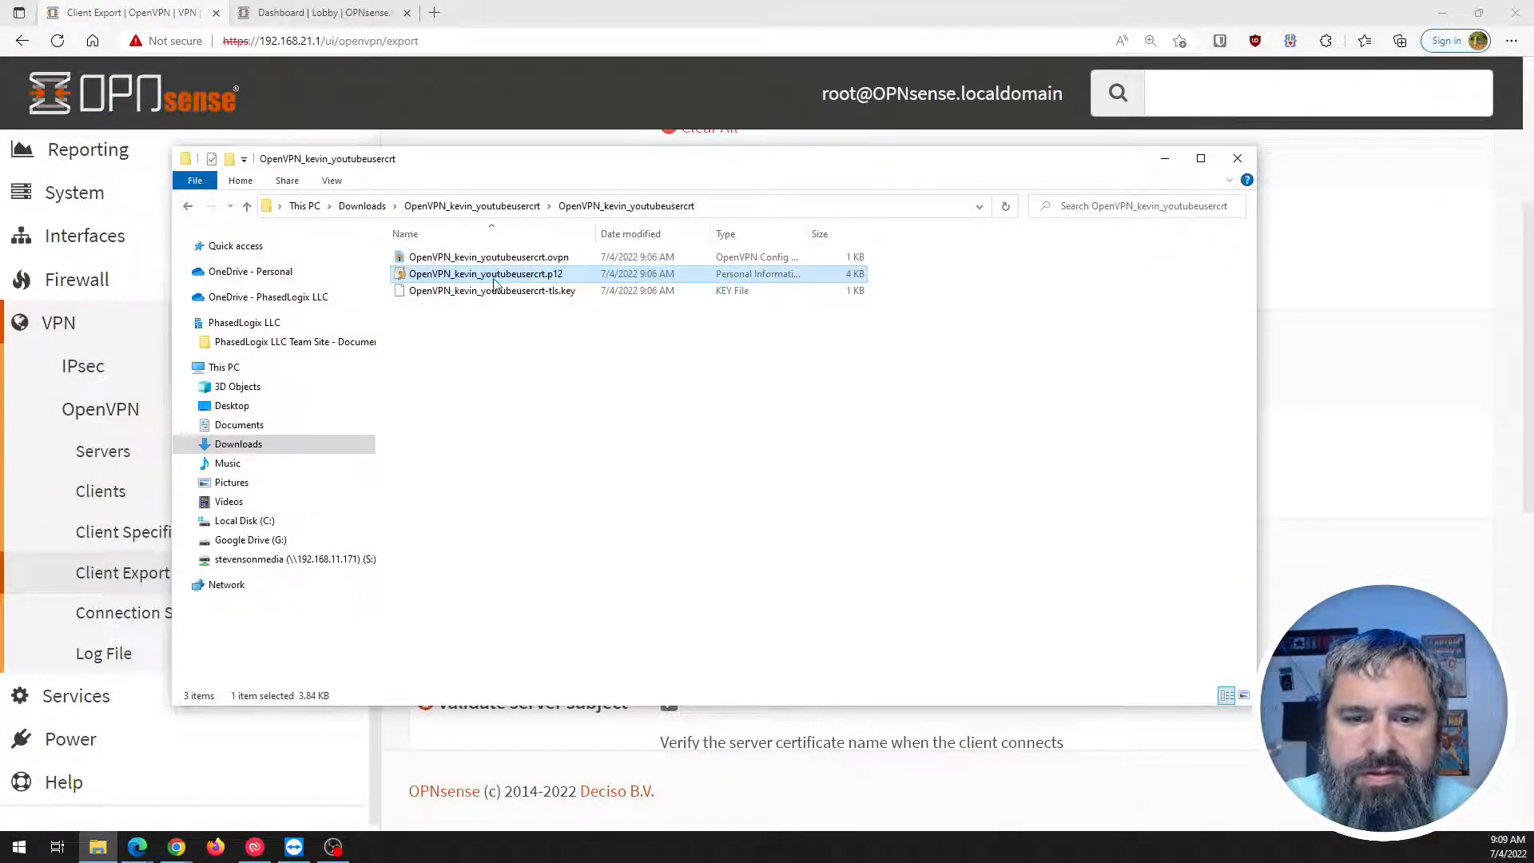
pyautogui.rightClick(495, 281)
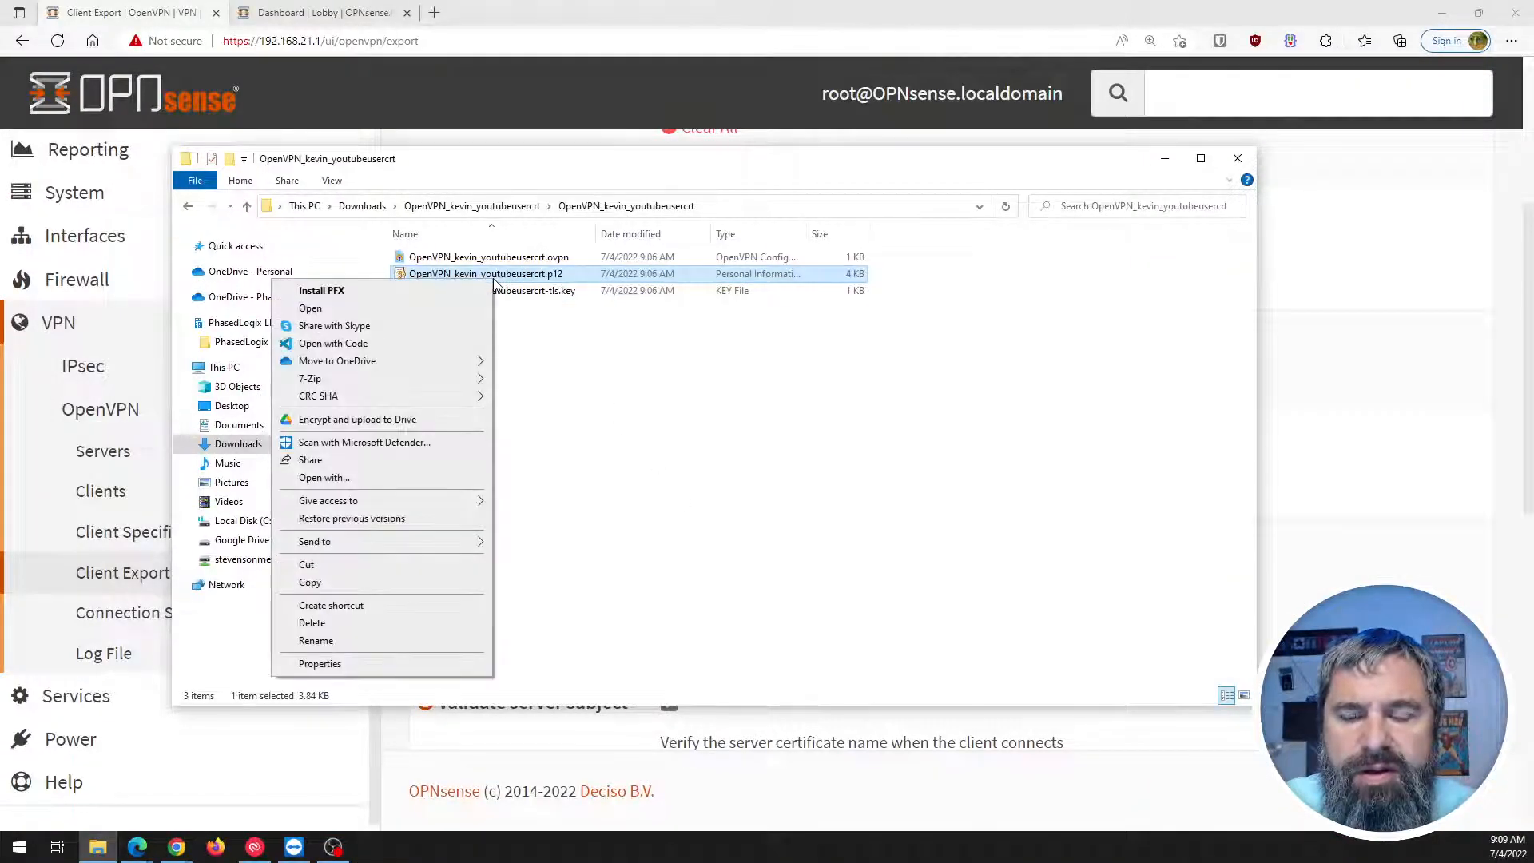
pyautogui.click(329, 343)
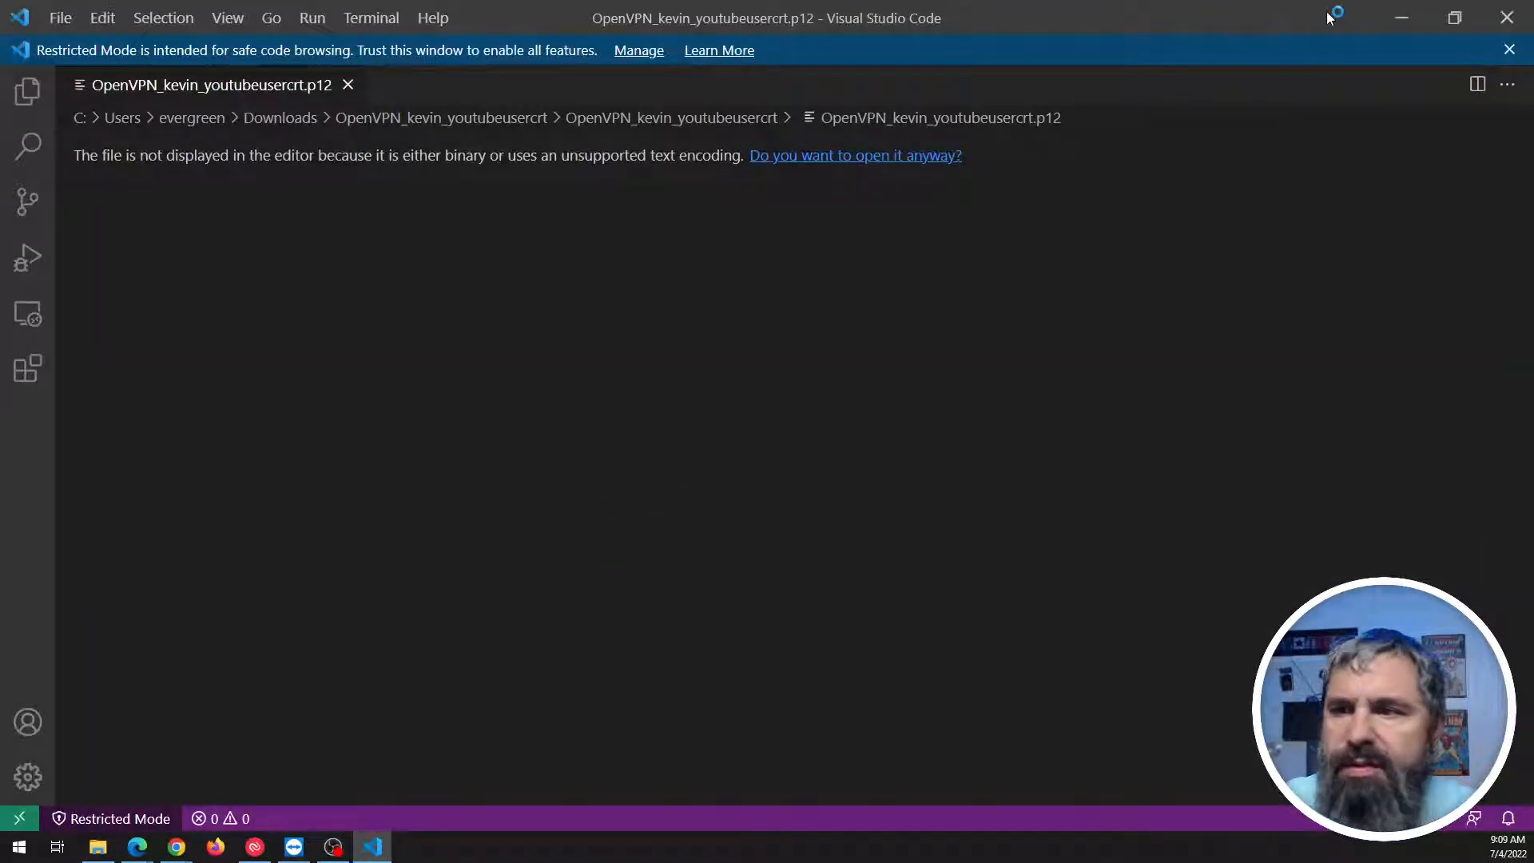
pyautogui.click(1493, 26)
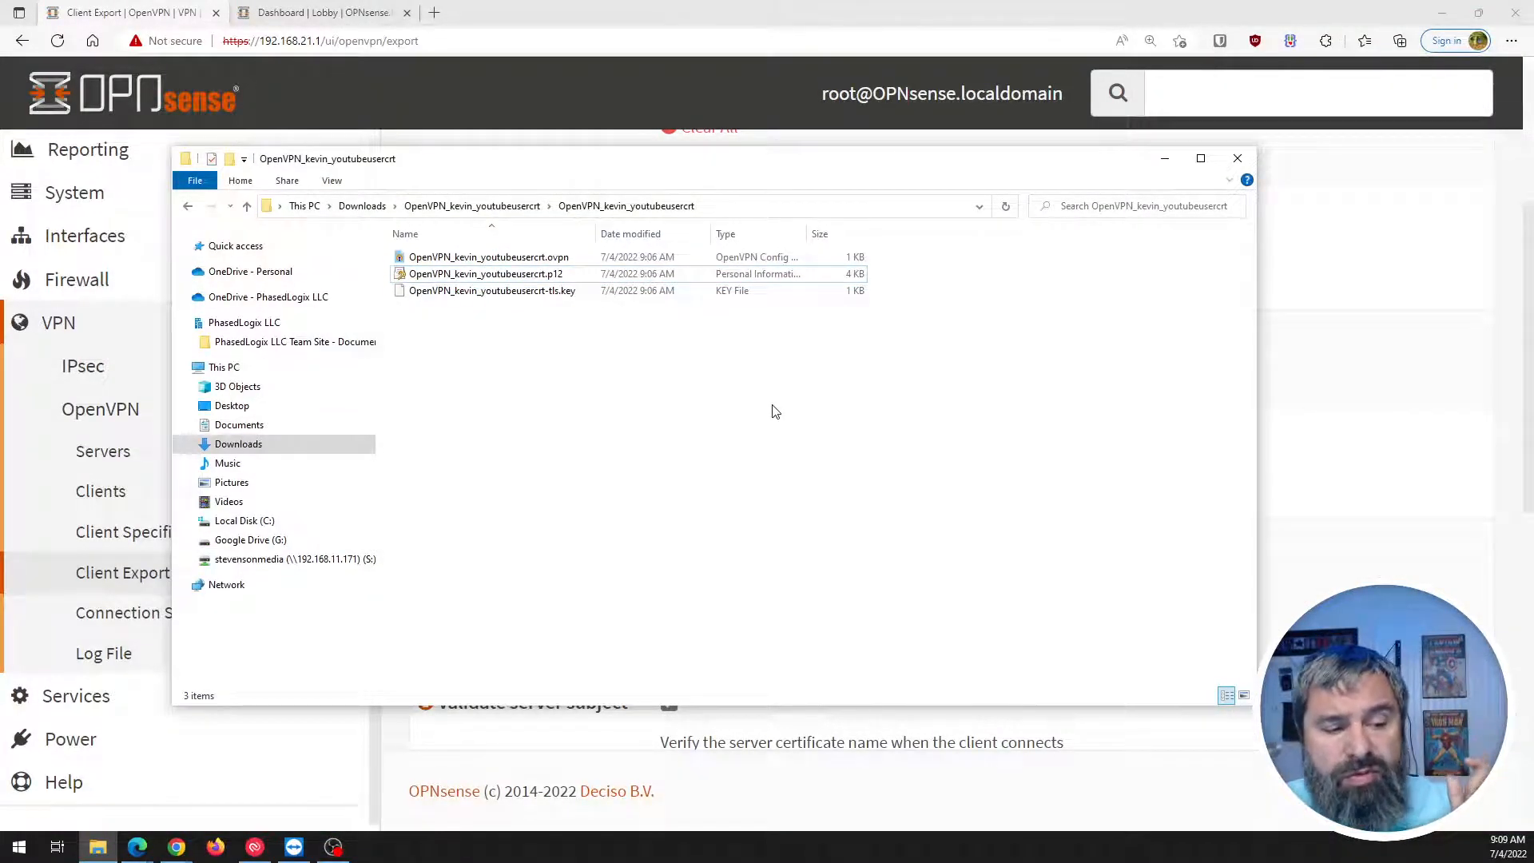
# Scroll to the export page's certificates list, then go to the OpenVPN Servers page and start a new tab.
pyautogui.click(1315, 394)
pyautogui.scroll(-5, 477, 490)
pyautogui.scroll(-4, 477, 490)
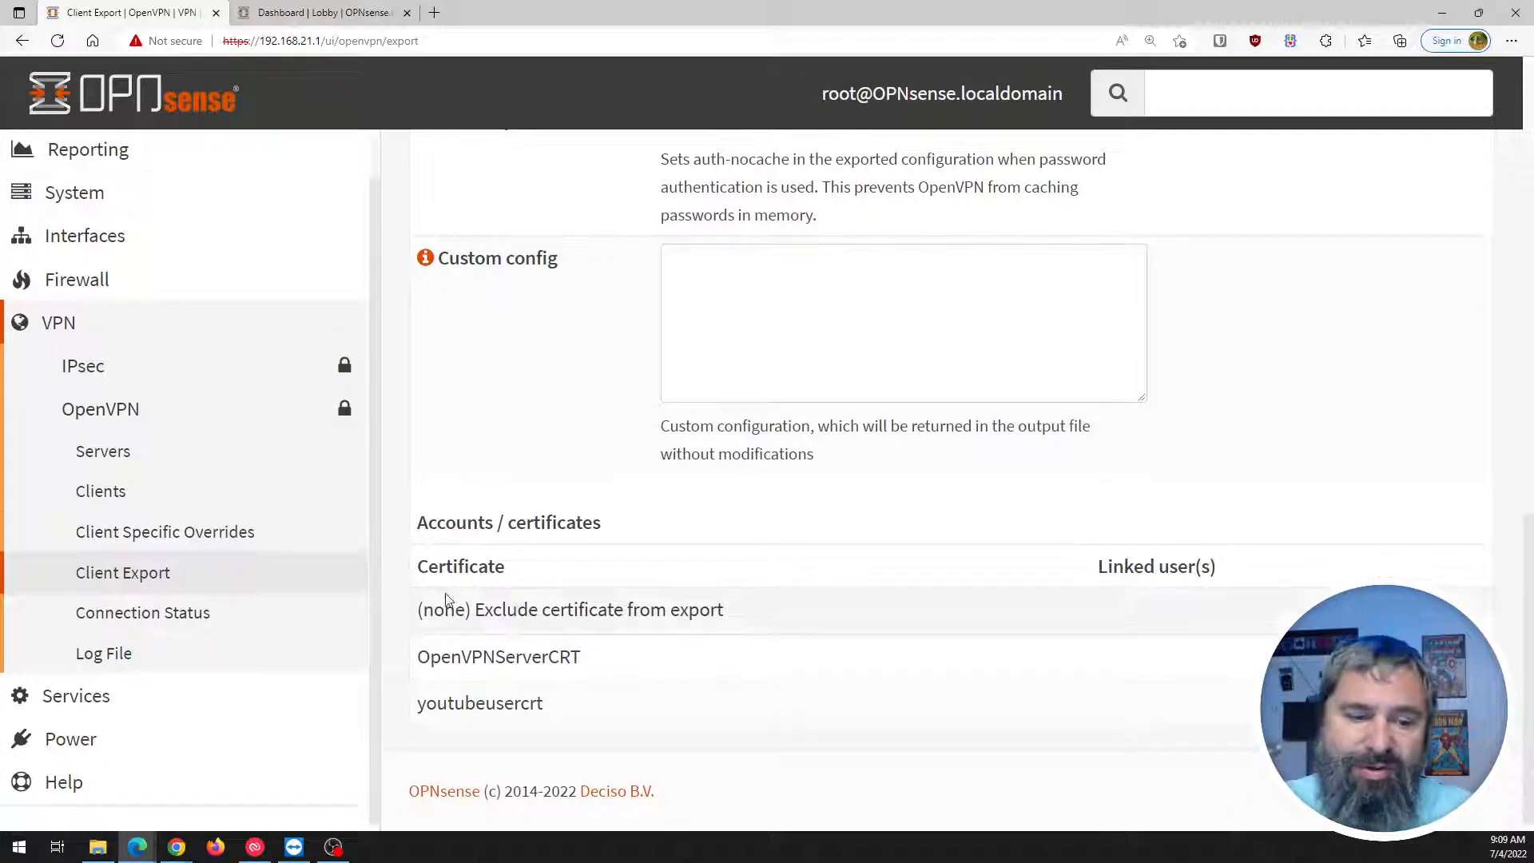
pyautogui.click(102, 450)
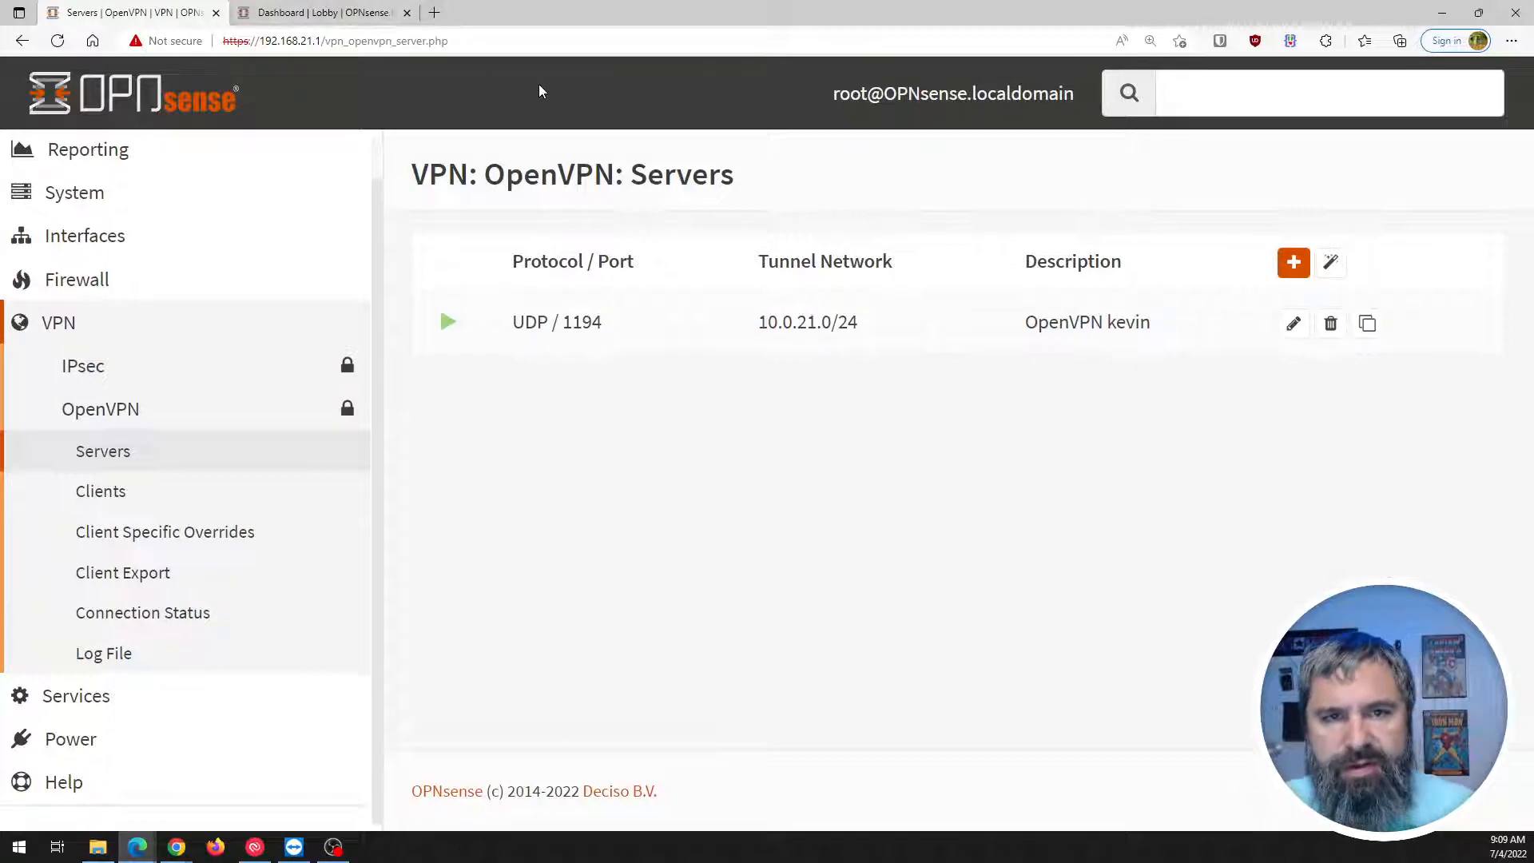
pyautogui.click(434, 13)
# Search for 'openvpn client download' and open the OpenVPN Connect for Windows page.
pyautogui.write('opne')
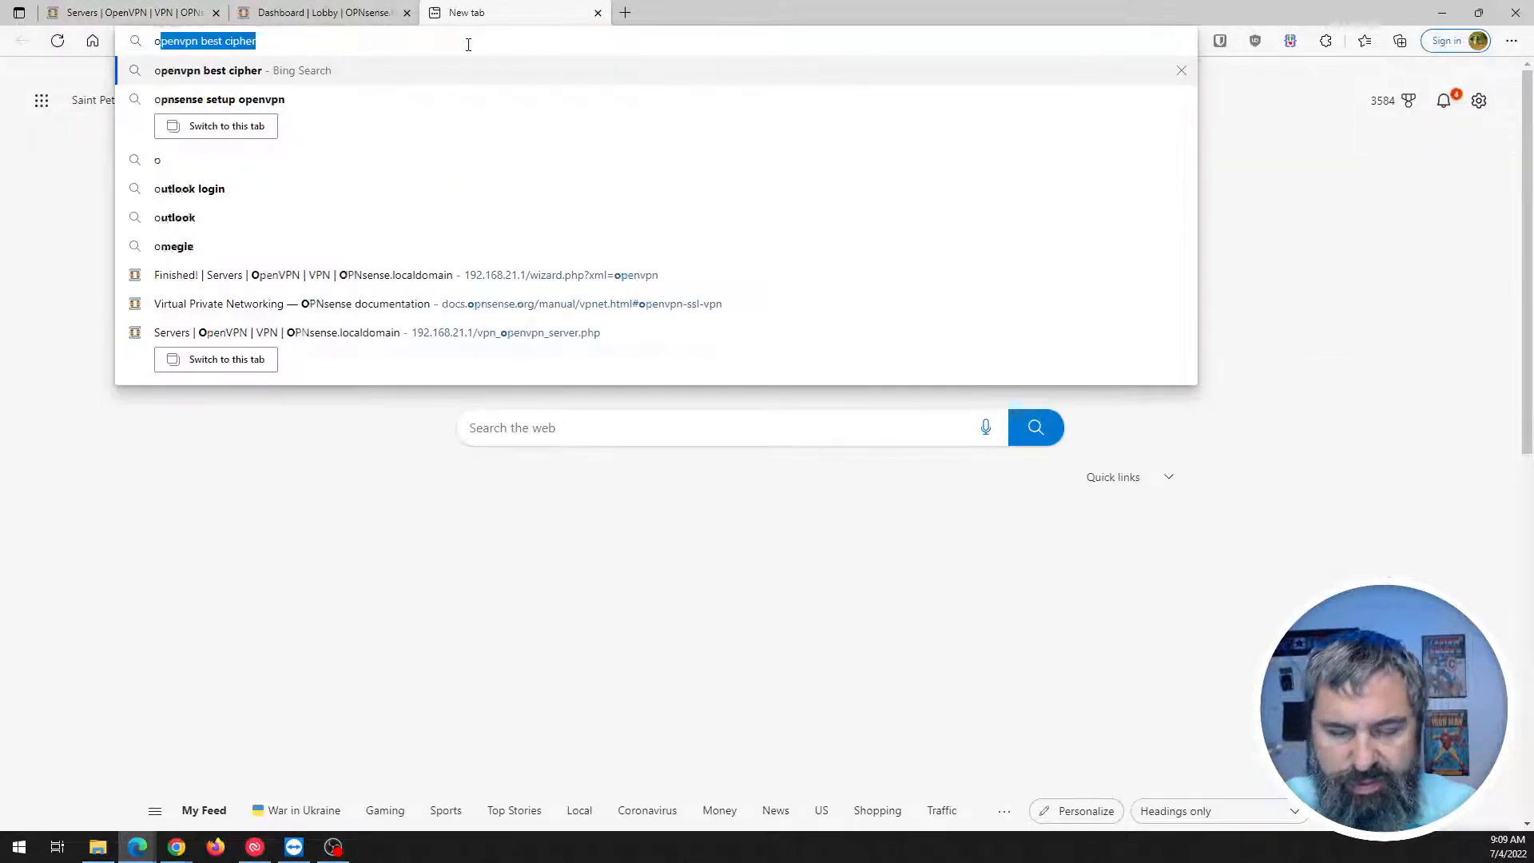
pyautogui.press('BackSpace')
pyautogui.press('BackSpace')
pyautogui.write('envp')
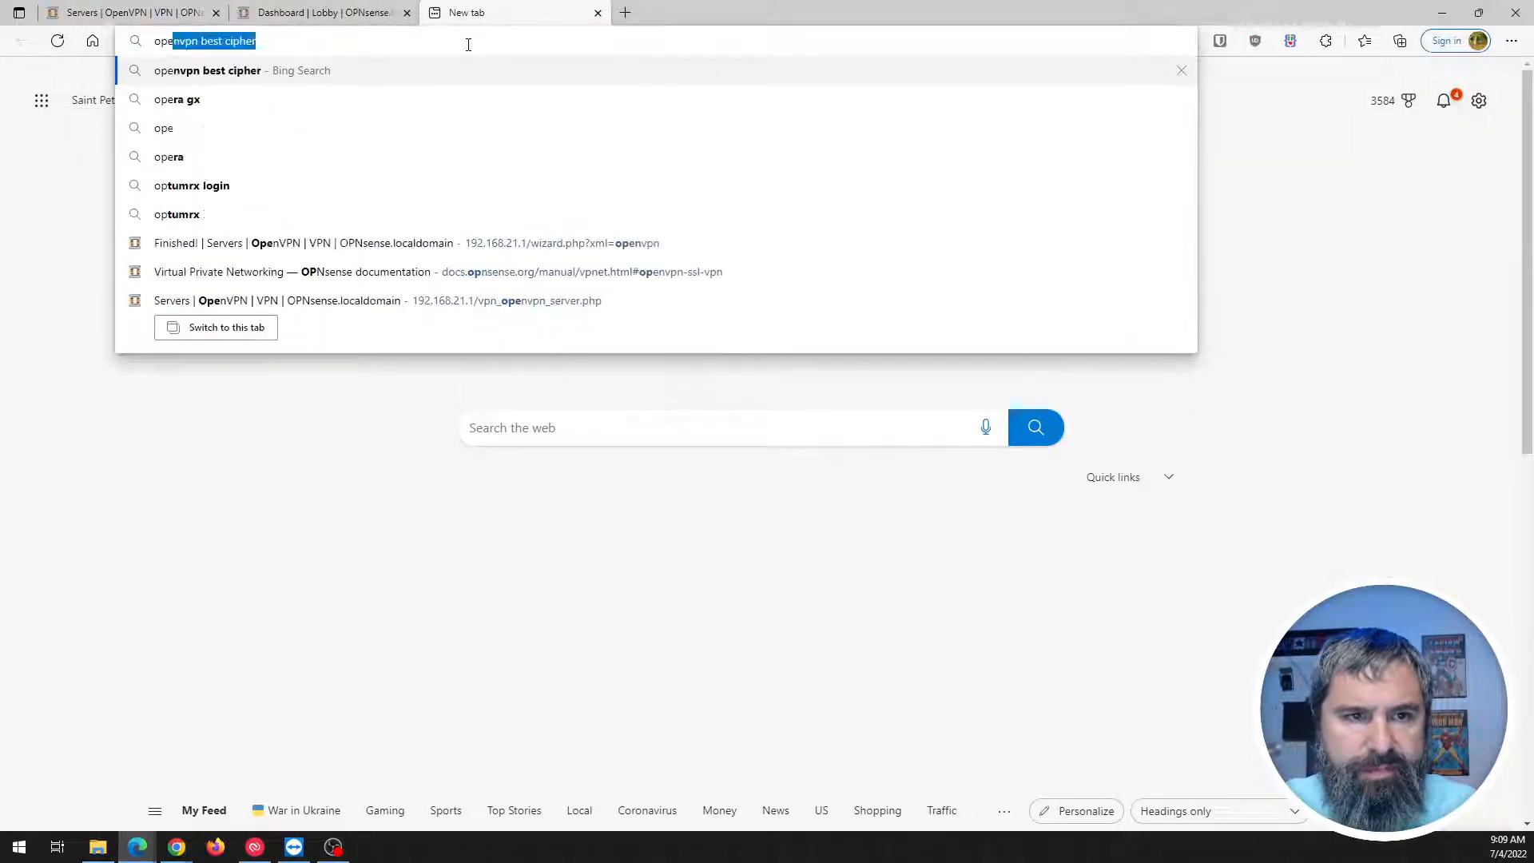
pyautogui.write('n ')
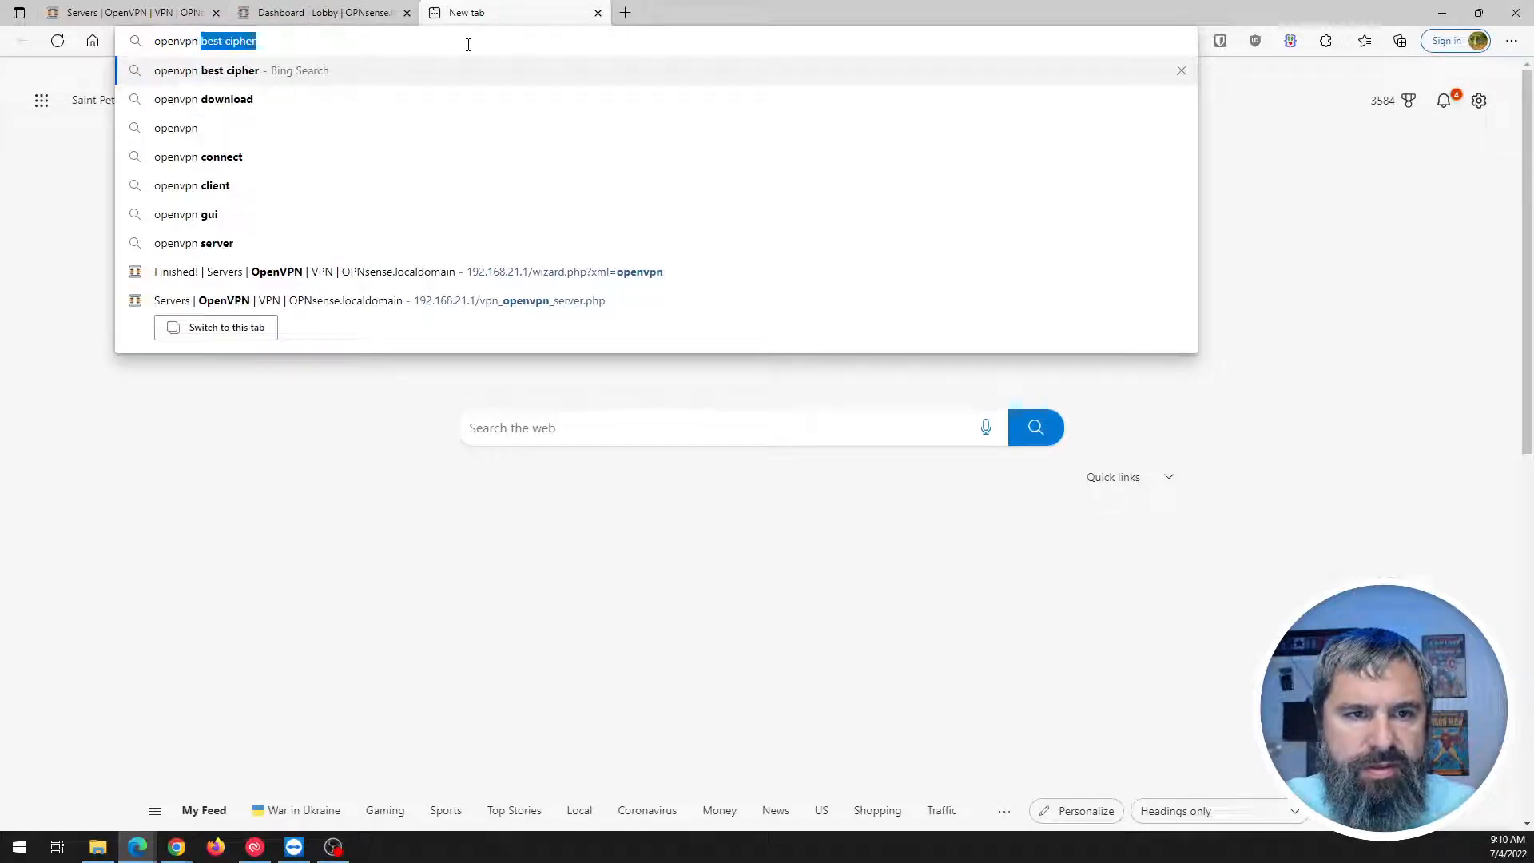
pyautogui.write('client dow')
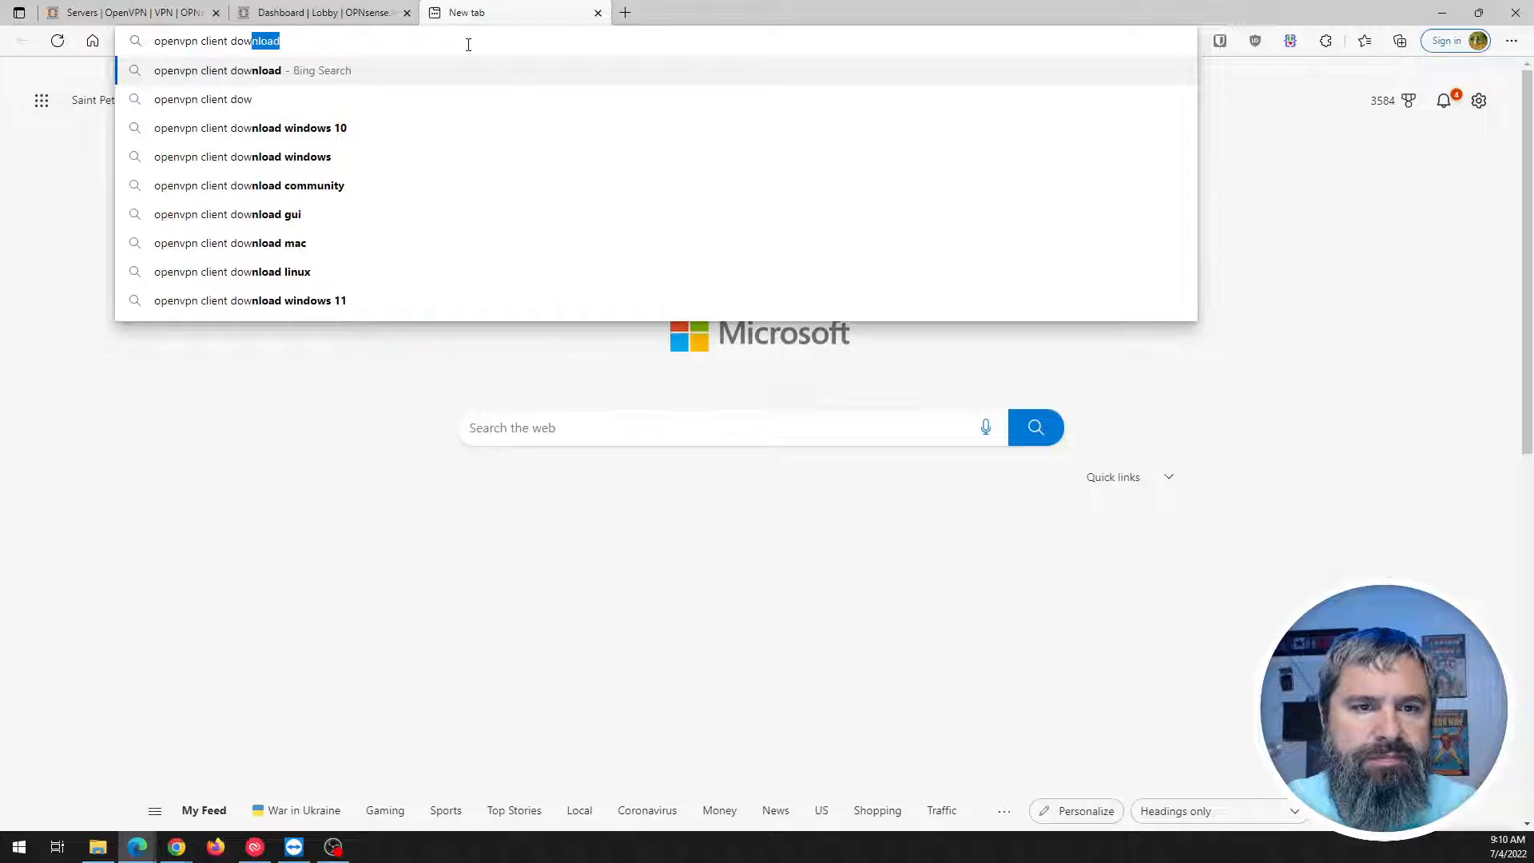
pyautogui.press('Return')
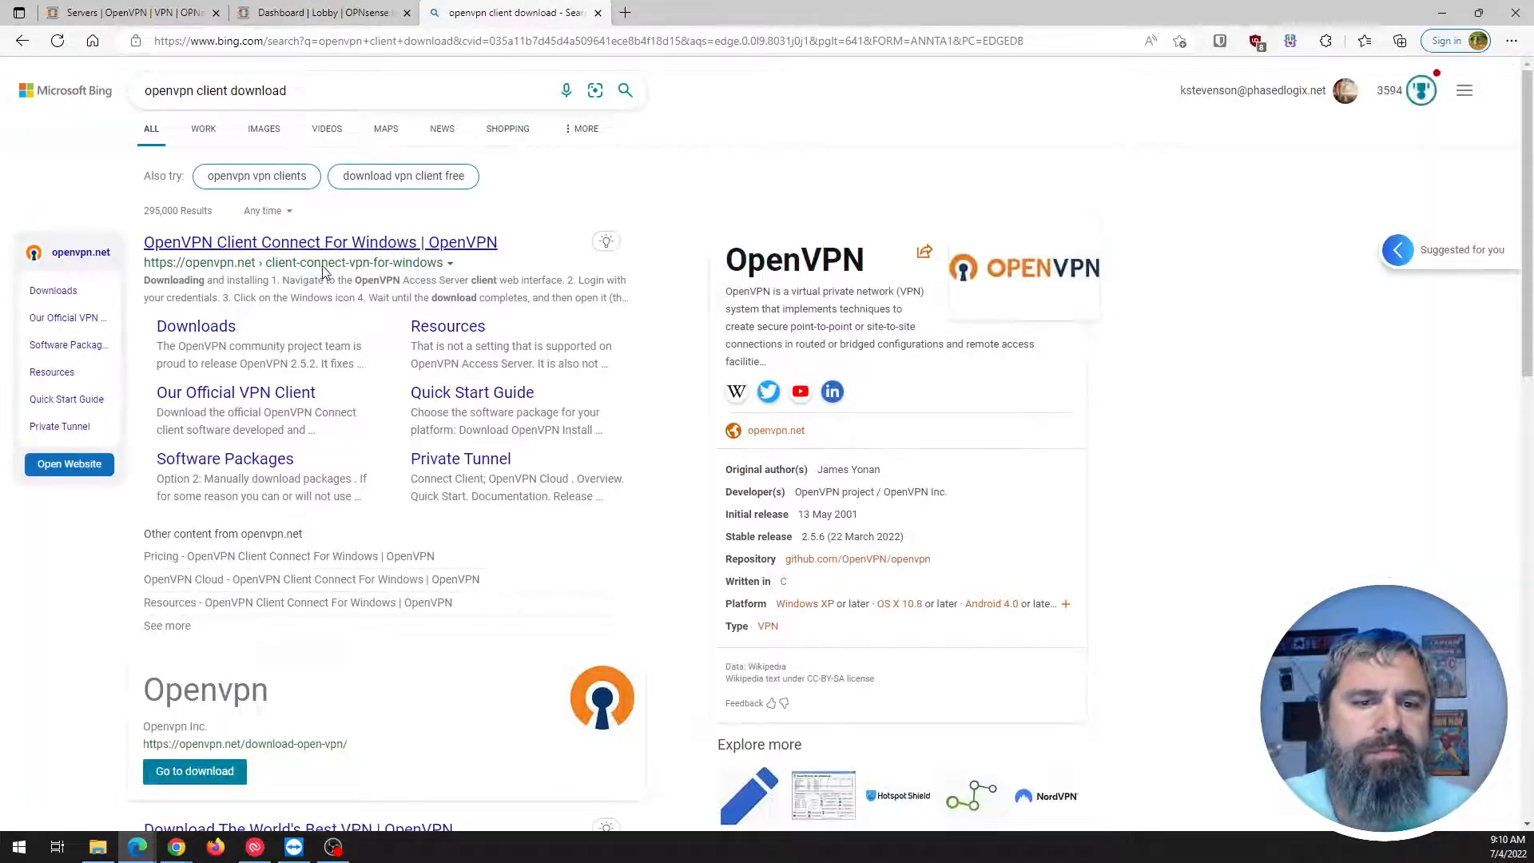
pyautogui.click(330, 243)
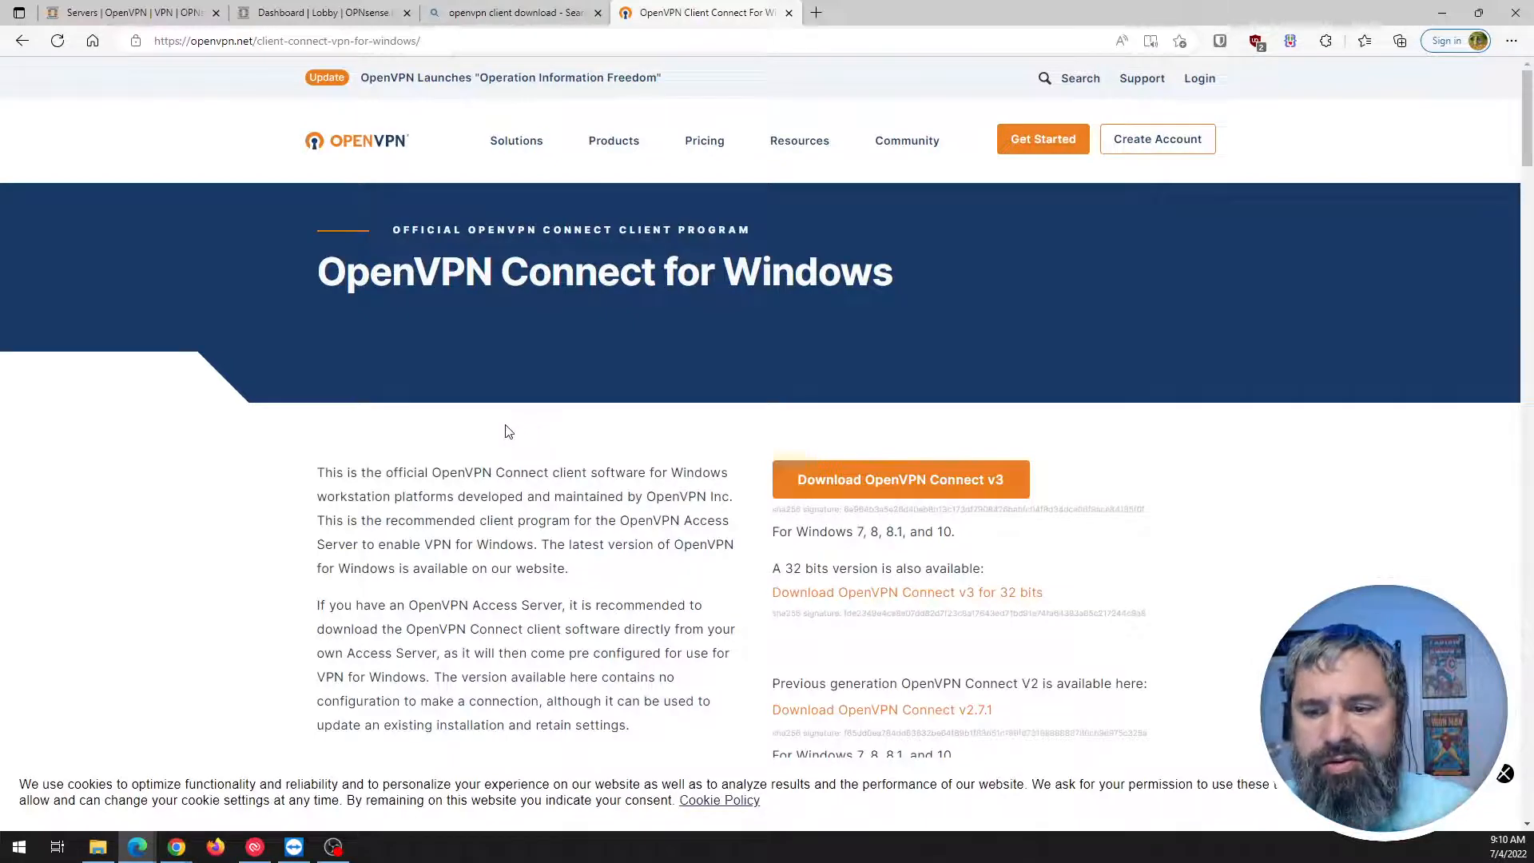
# Download the OpenVPN Connect v3 installer from openvpn.net.
pyautogui.scroll(-3, 516, 432)
pyautogui.scroll(3, 507, 426)
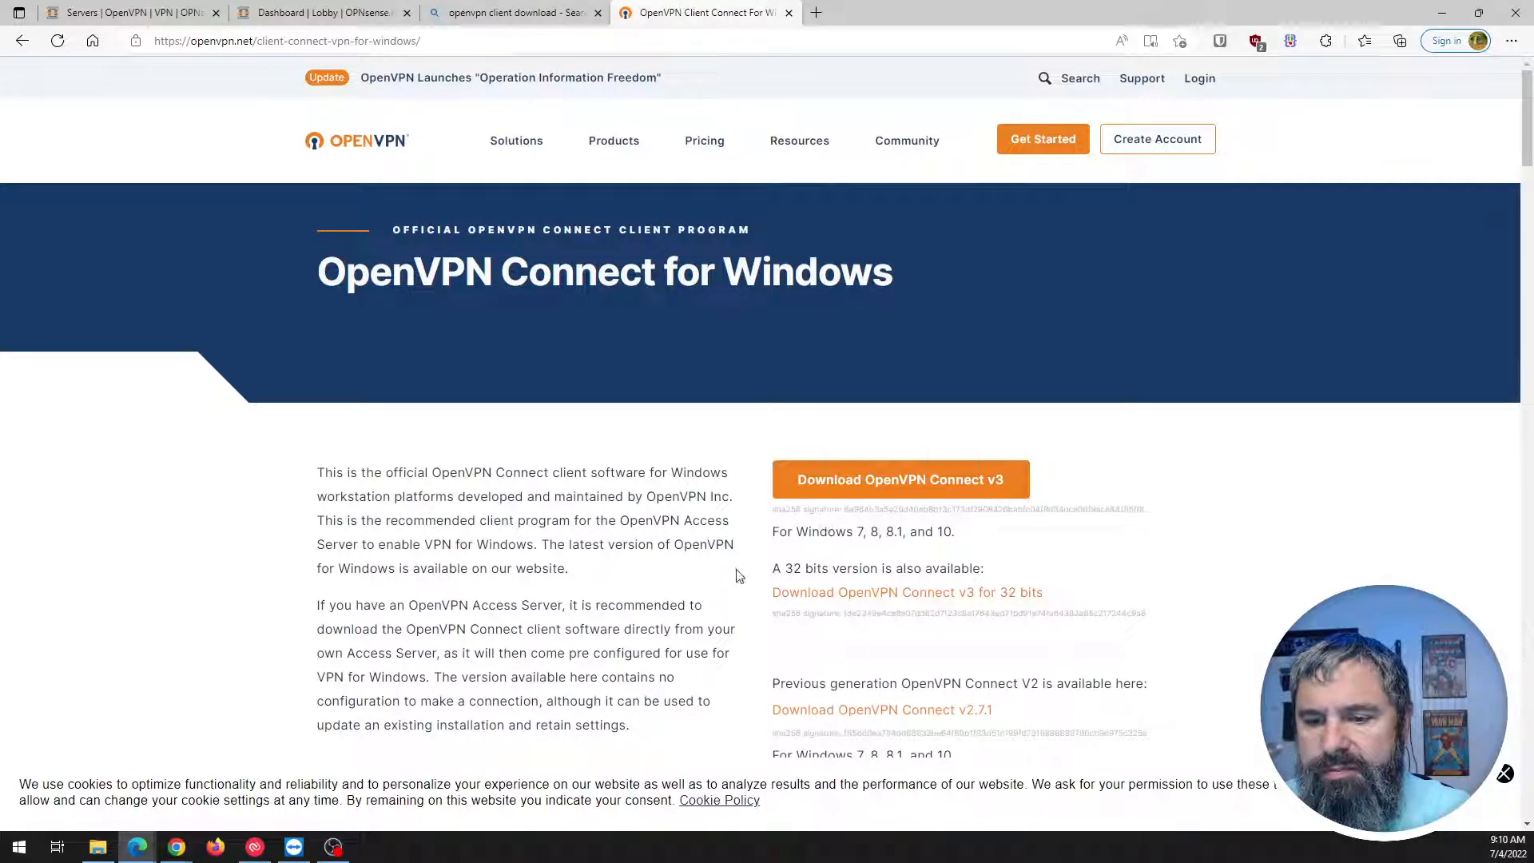
pyautogui.scroll(-4, 652, 514)
pyautogui.scroll(4, 652, 514)
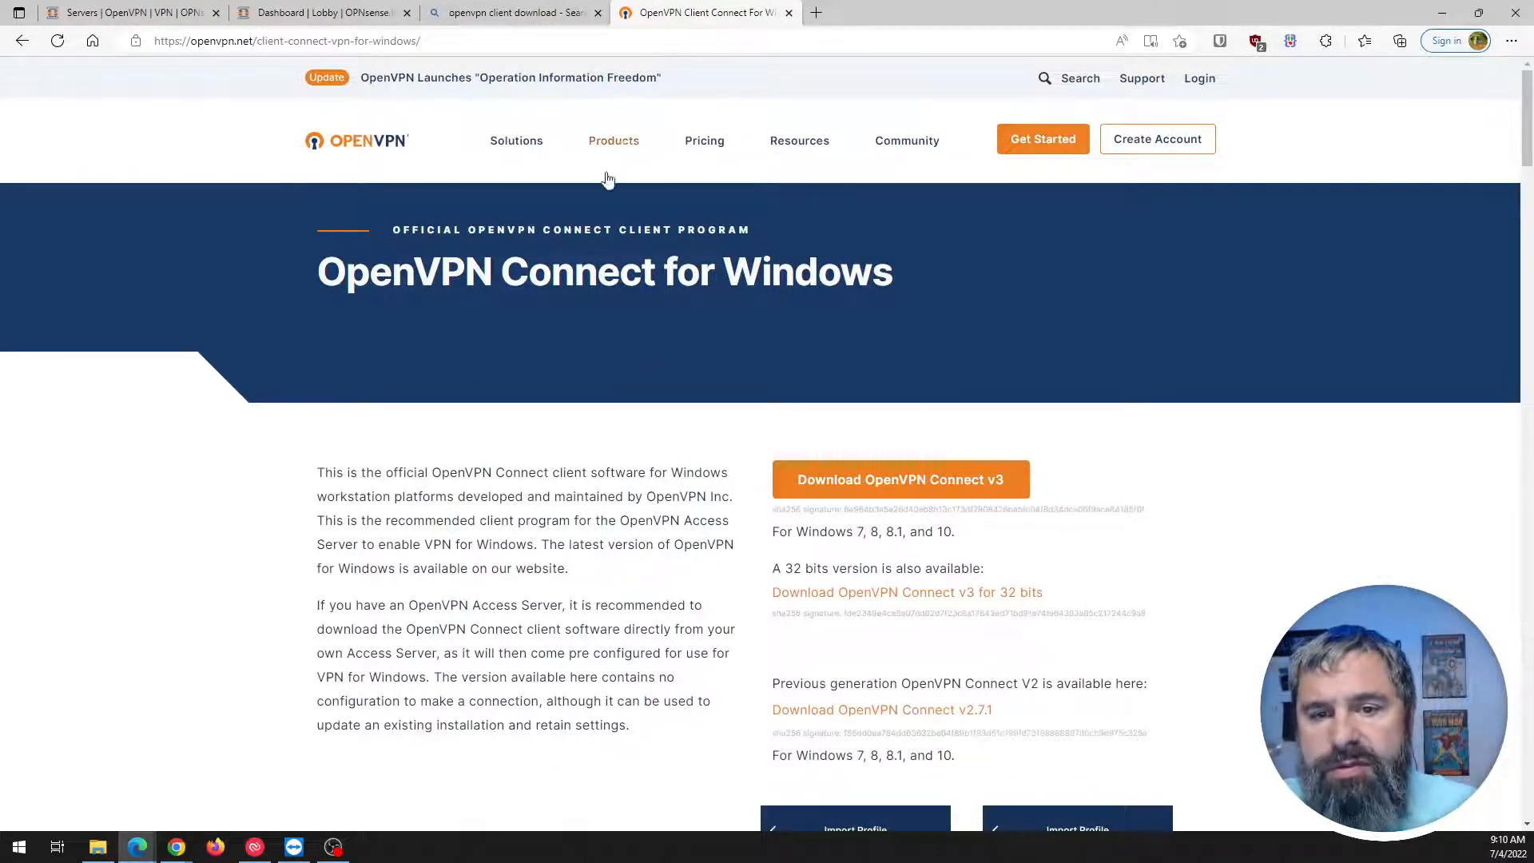
pyautogui.scroll(-15, 557, 464)
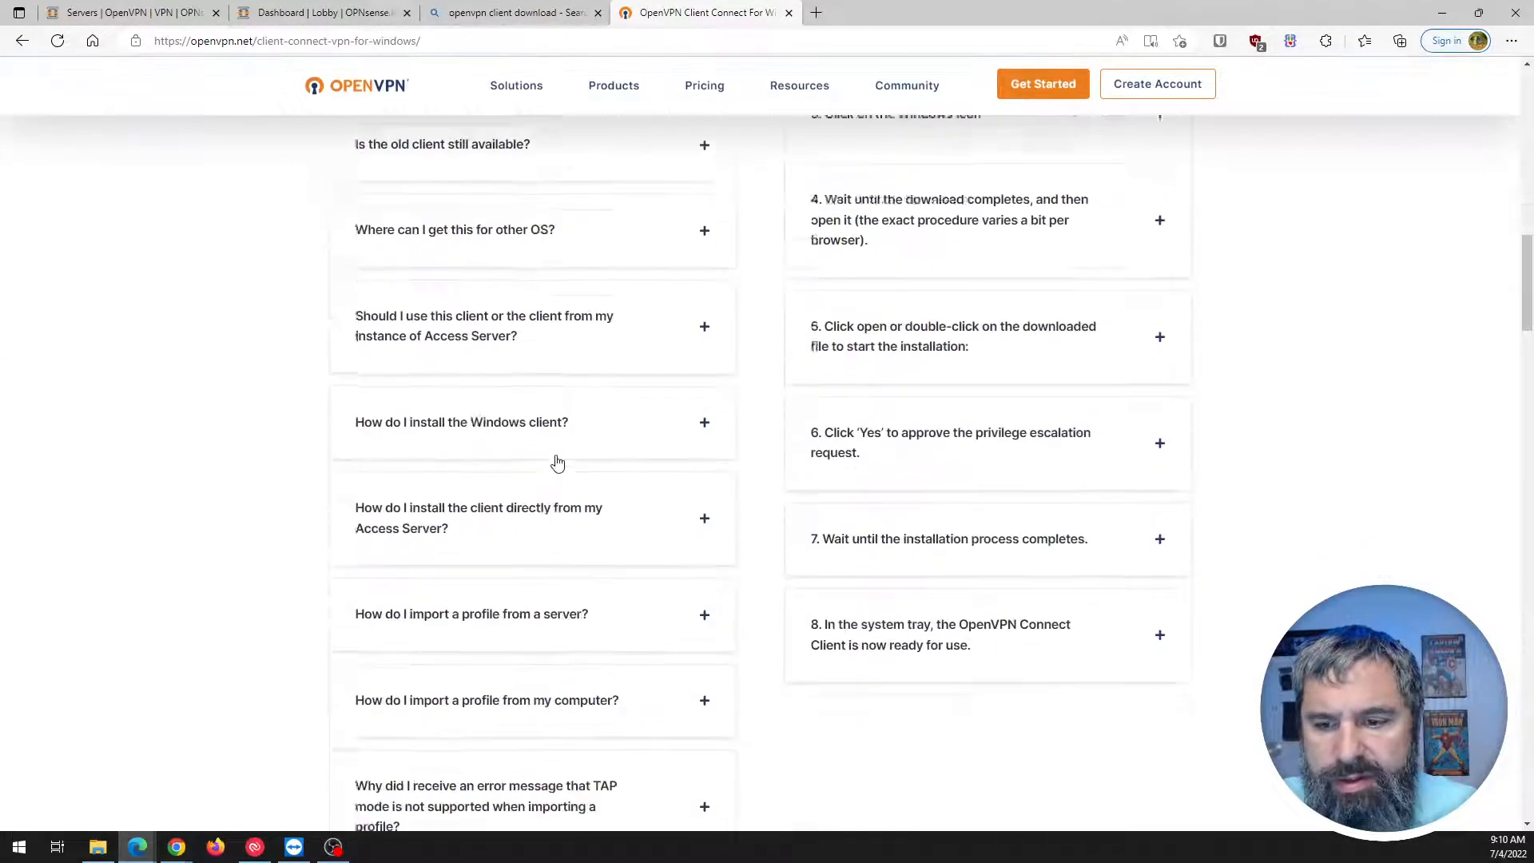
pyautogui.scroll(15, 557, 464)
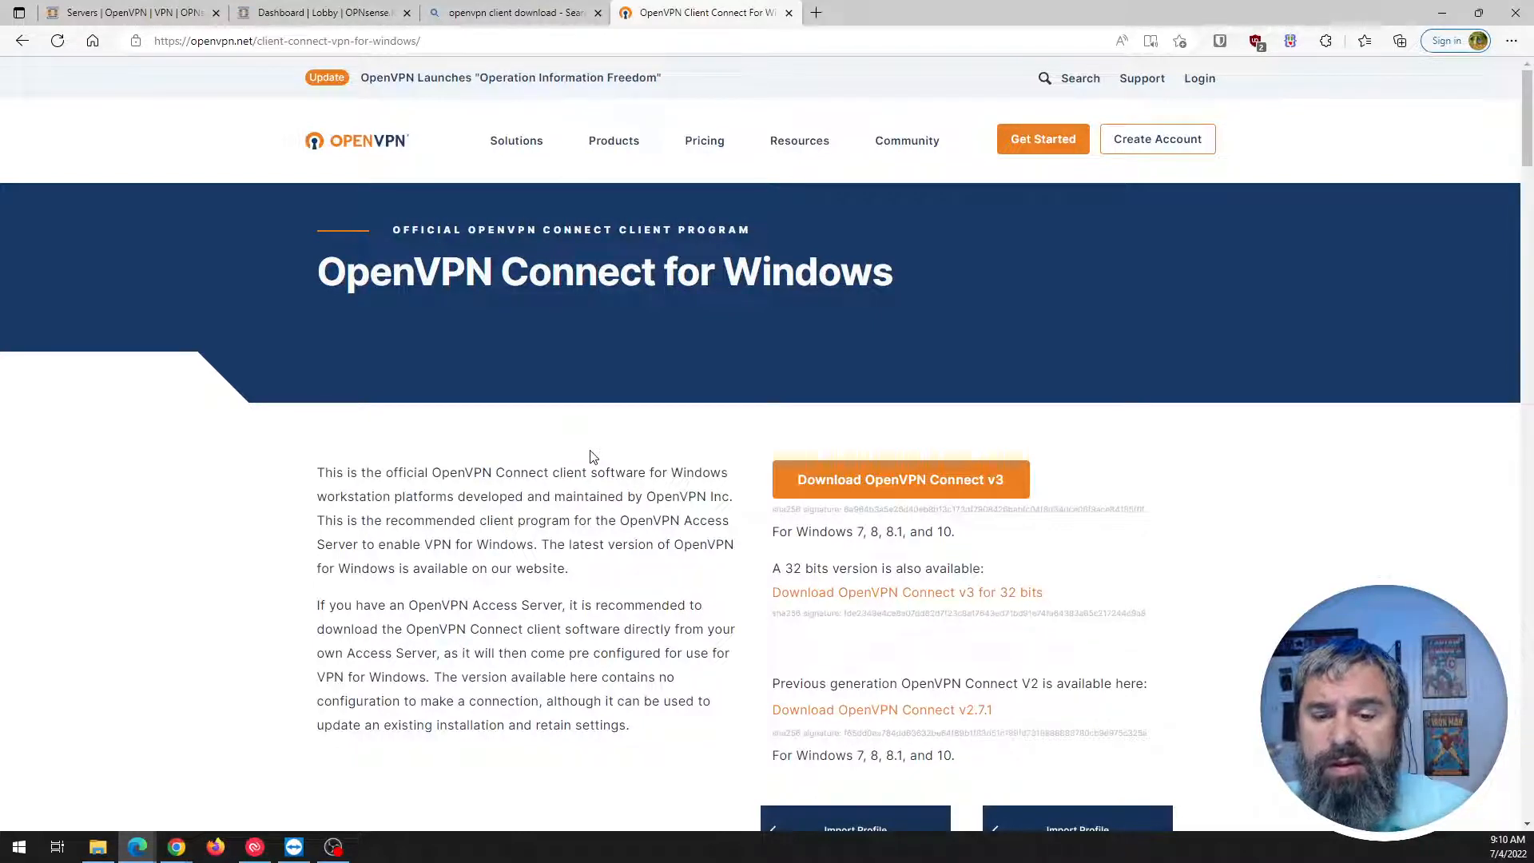
pyautogui.click(914, 490)
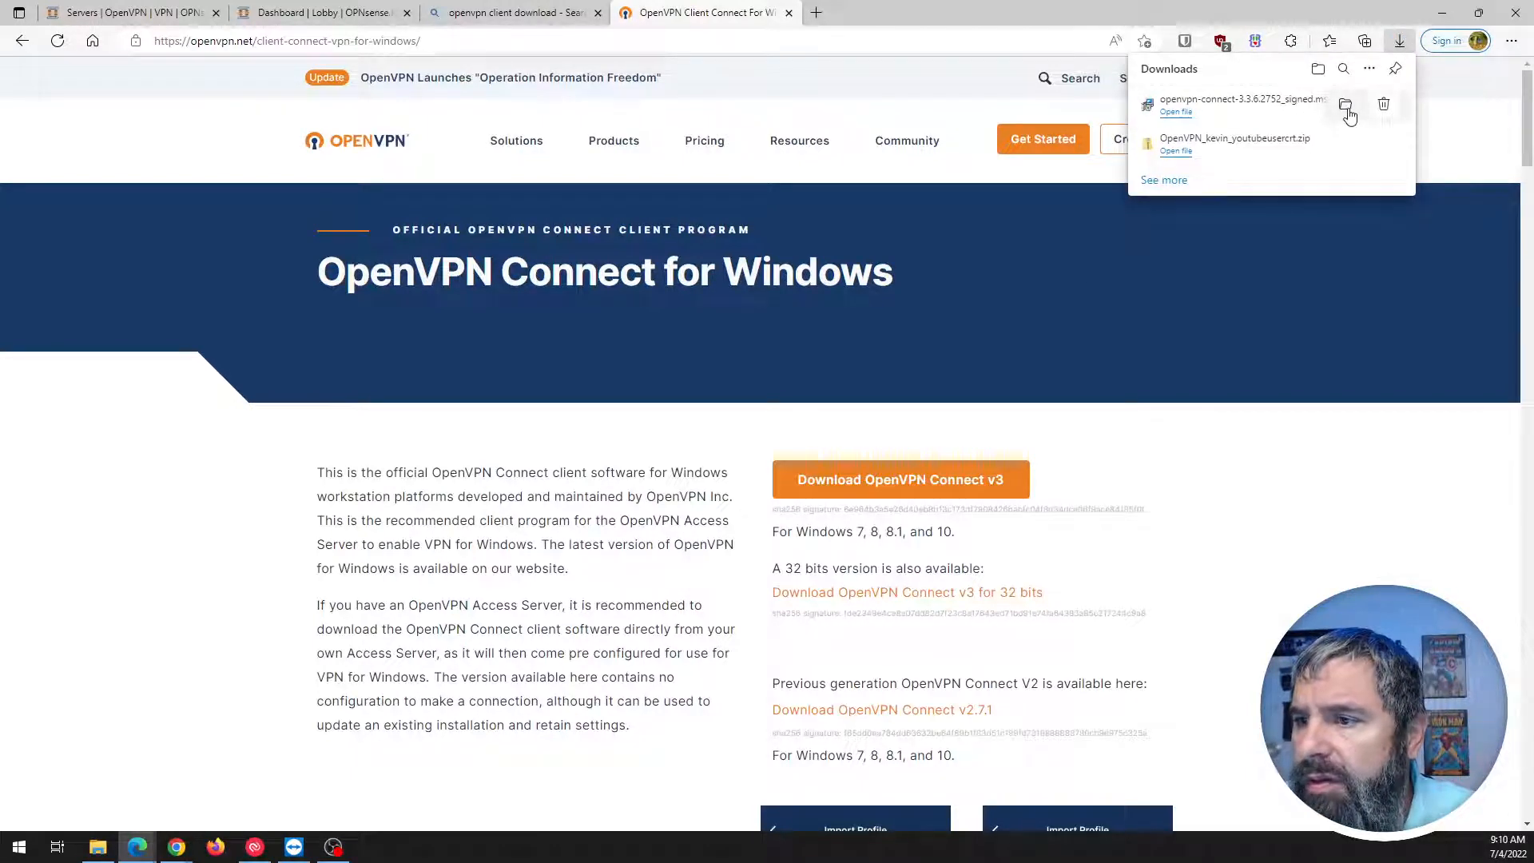
# Check the downloaded installer in Downloads, then close Explorer, the downloads list and minimize Edge.
pyautogui.click(1347, 110)
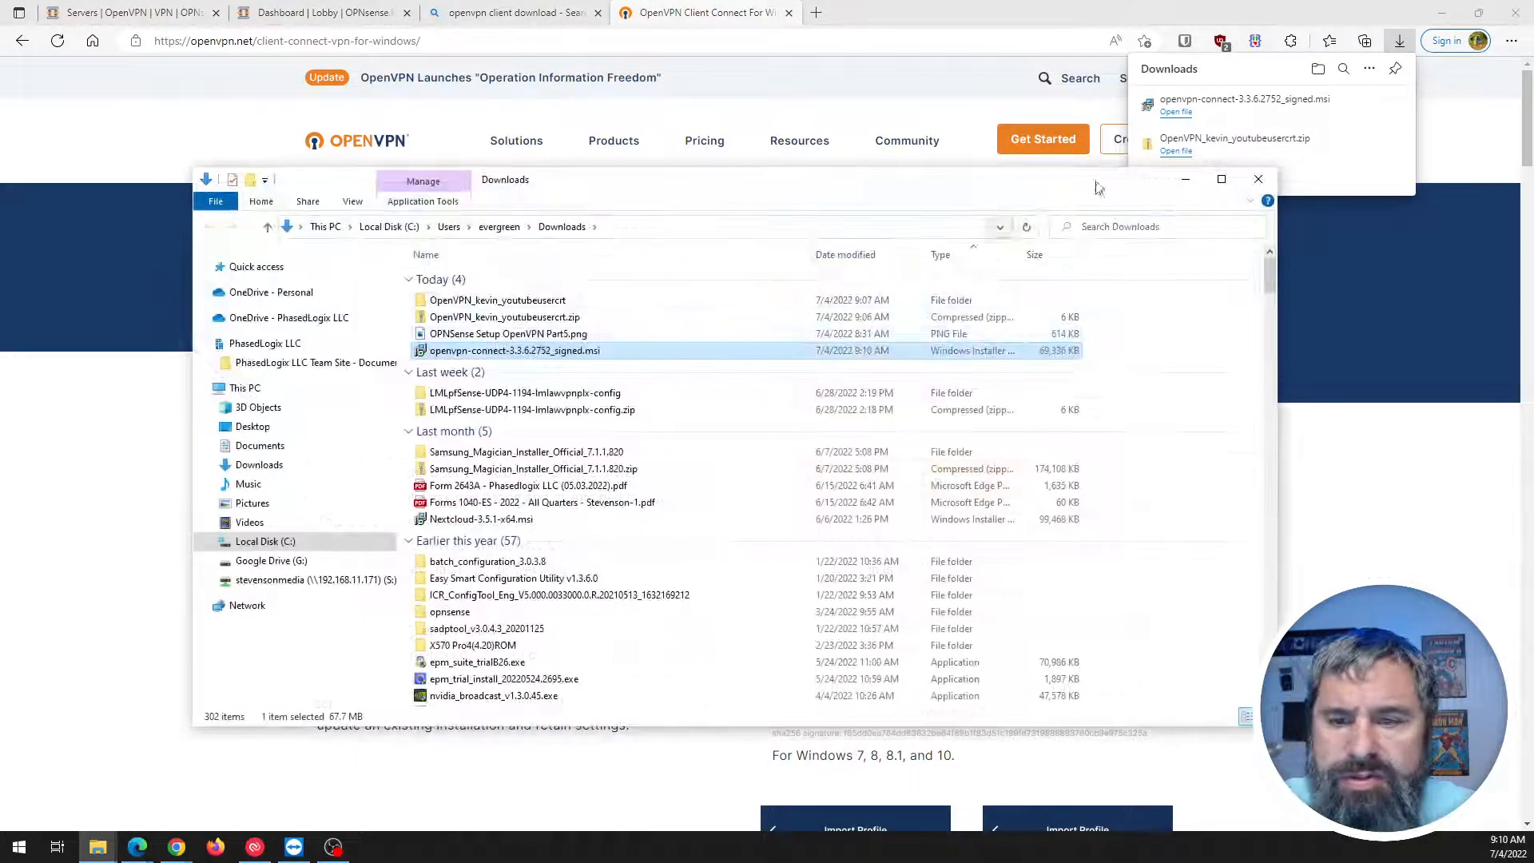
pyautogui.click(1259, 178)
pyautogui.click(1404, 40)
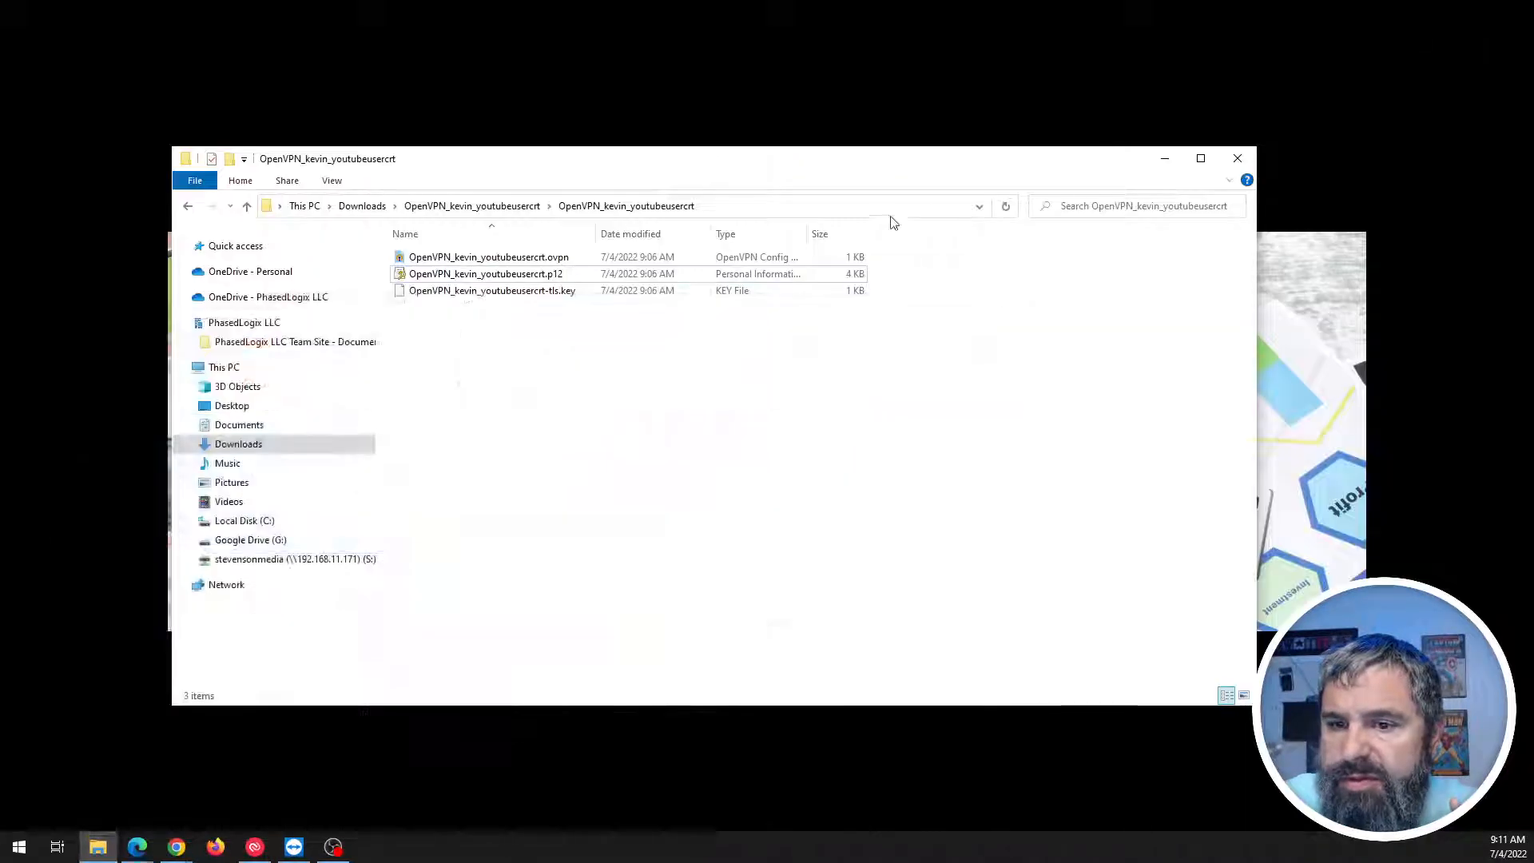
pyautogui.click(1164, 158)
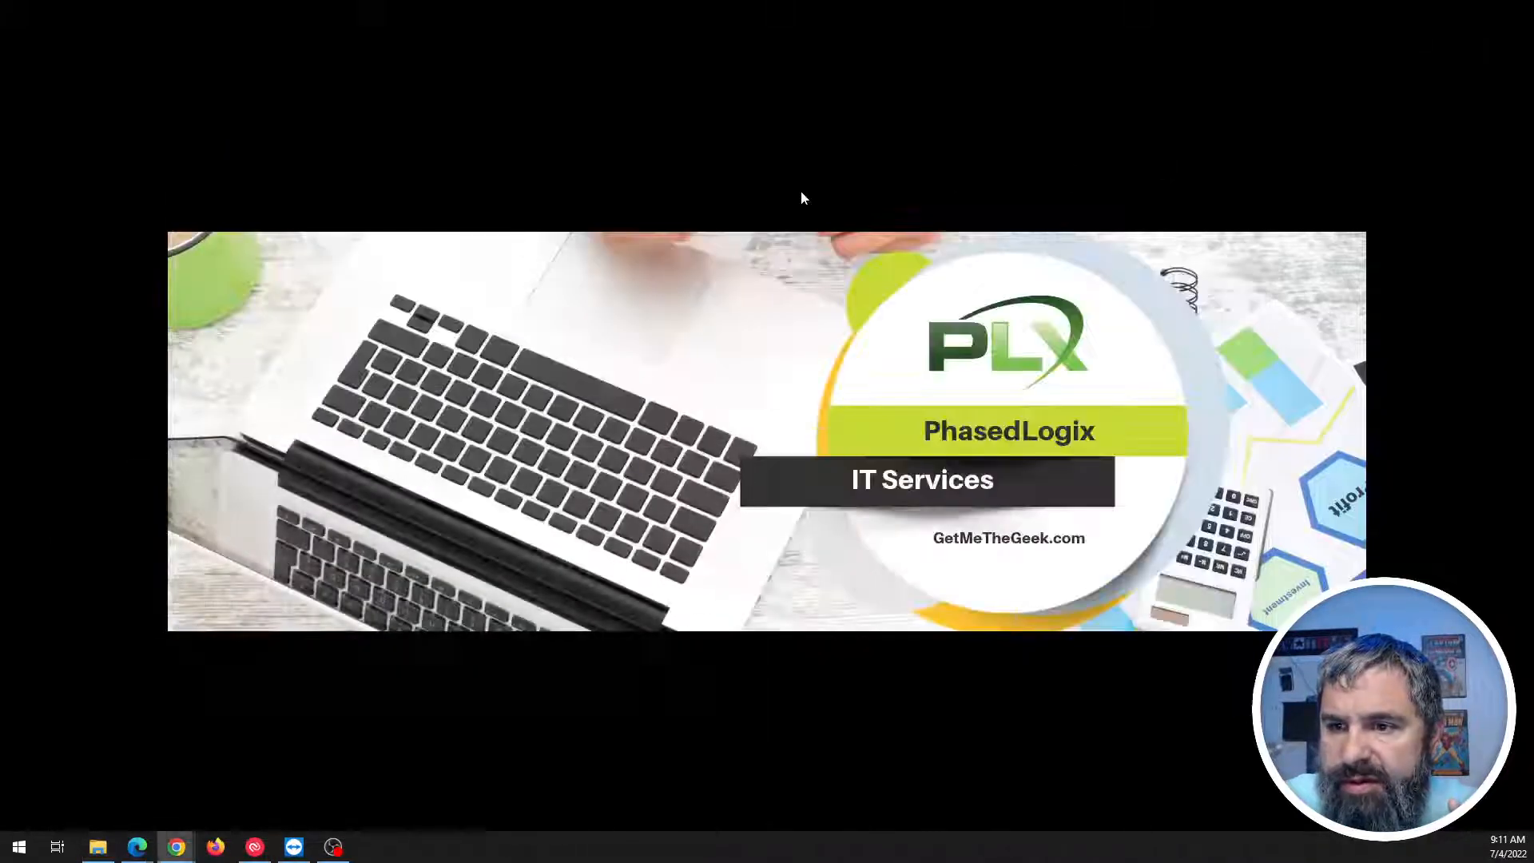
# Tick 'Make this my main display' under Multiple displays in Display settings, then close Settings.
pyautogui.rightClick(755, 196)
pyautogui.click(601, 448)
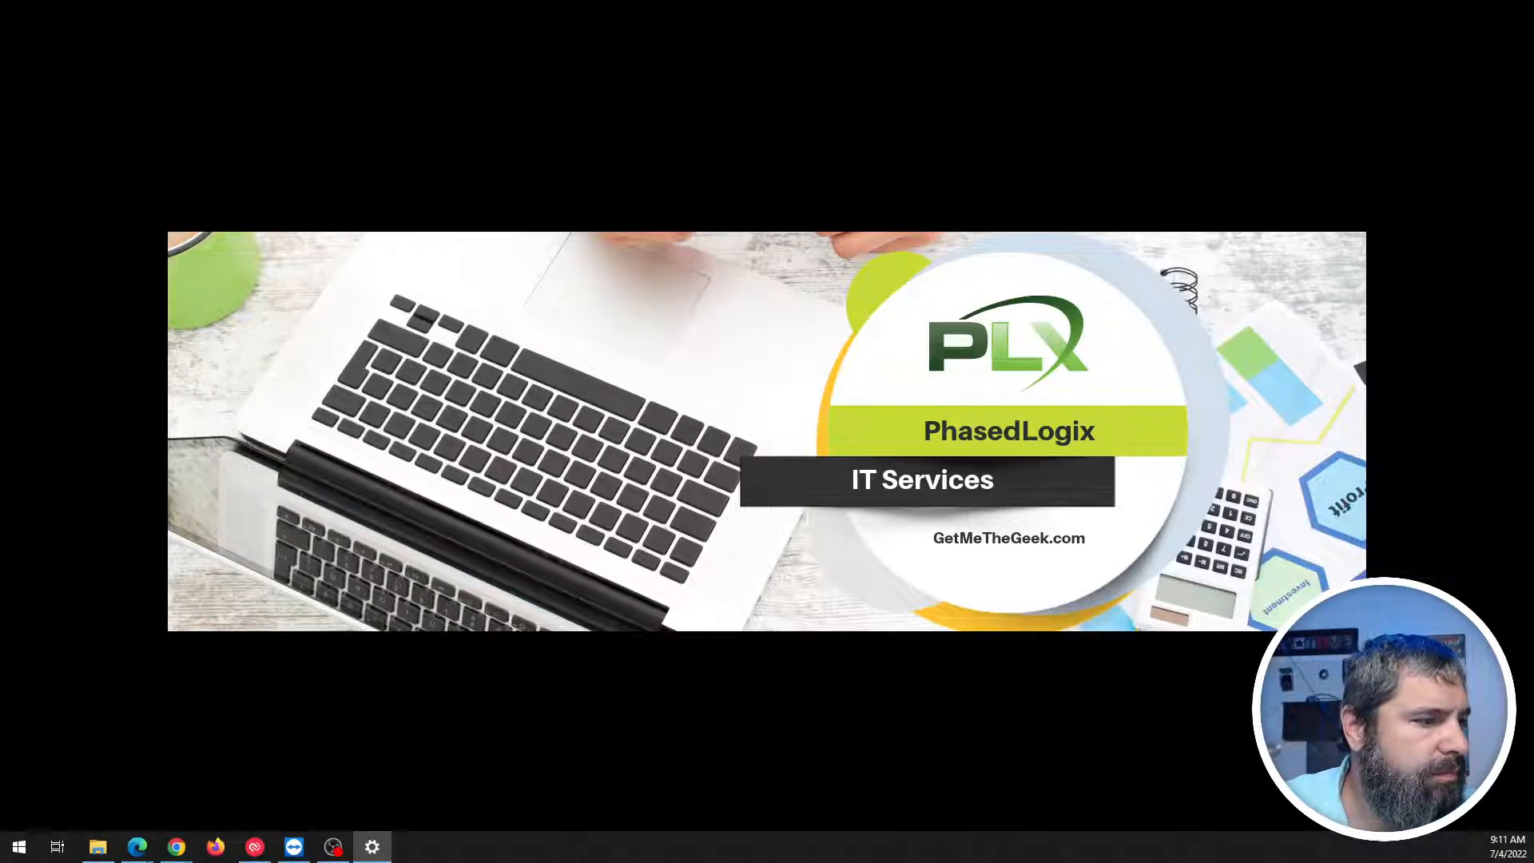
pyautogui.moveTo(442, 175); pyautogui.dragTo(616, 120)
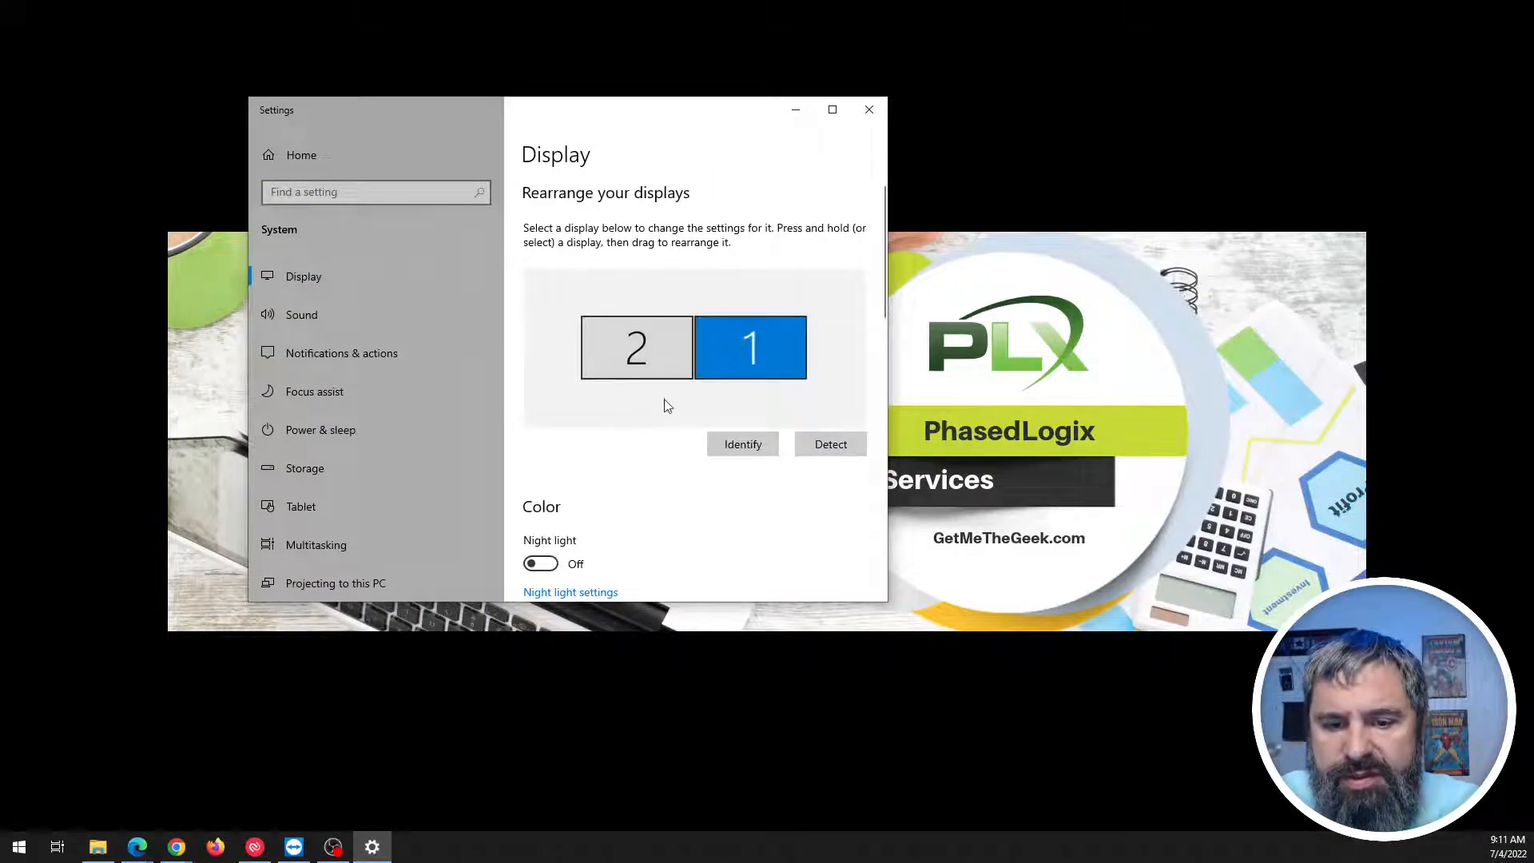
pyautogui.scroll(-4, 664, 400)
pyautogui.scroll(-5, 668, 406)
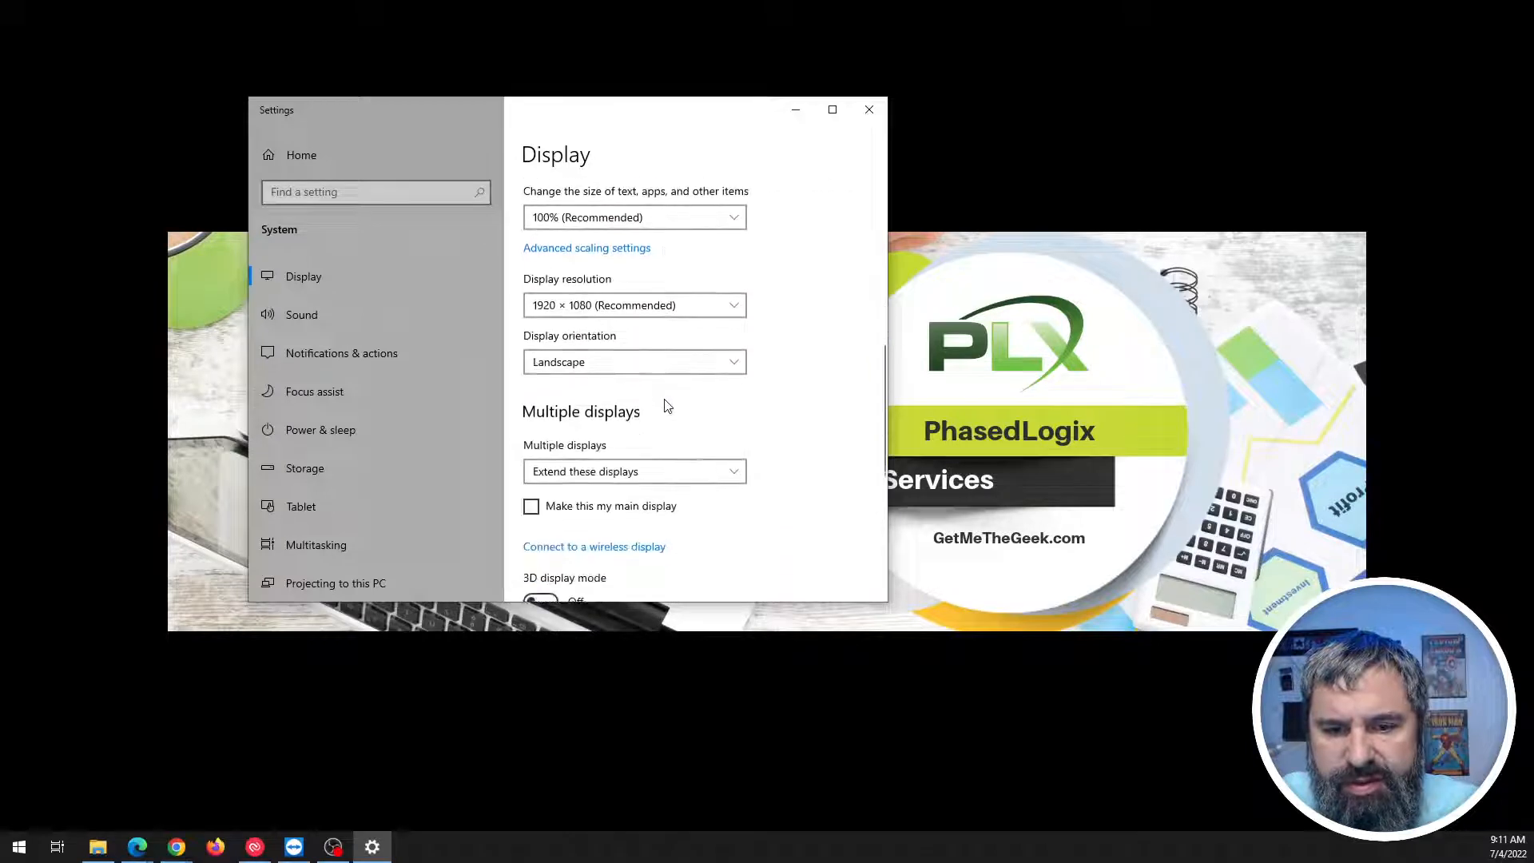
pyautogui.click(531, 354)
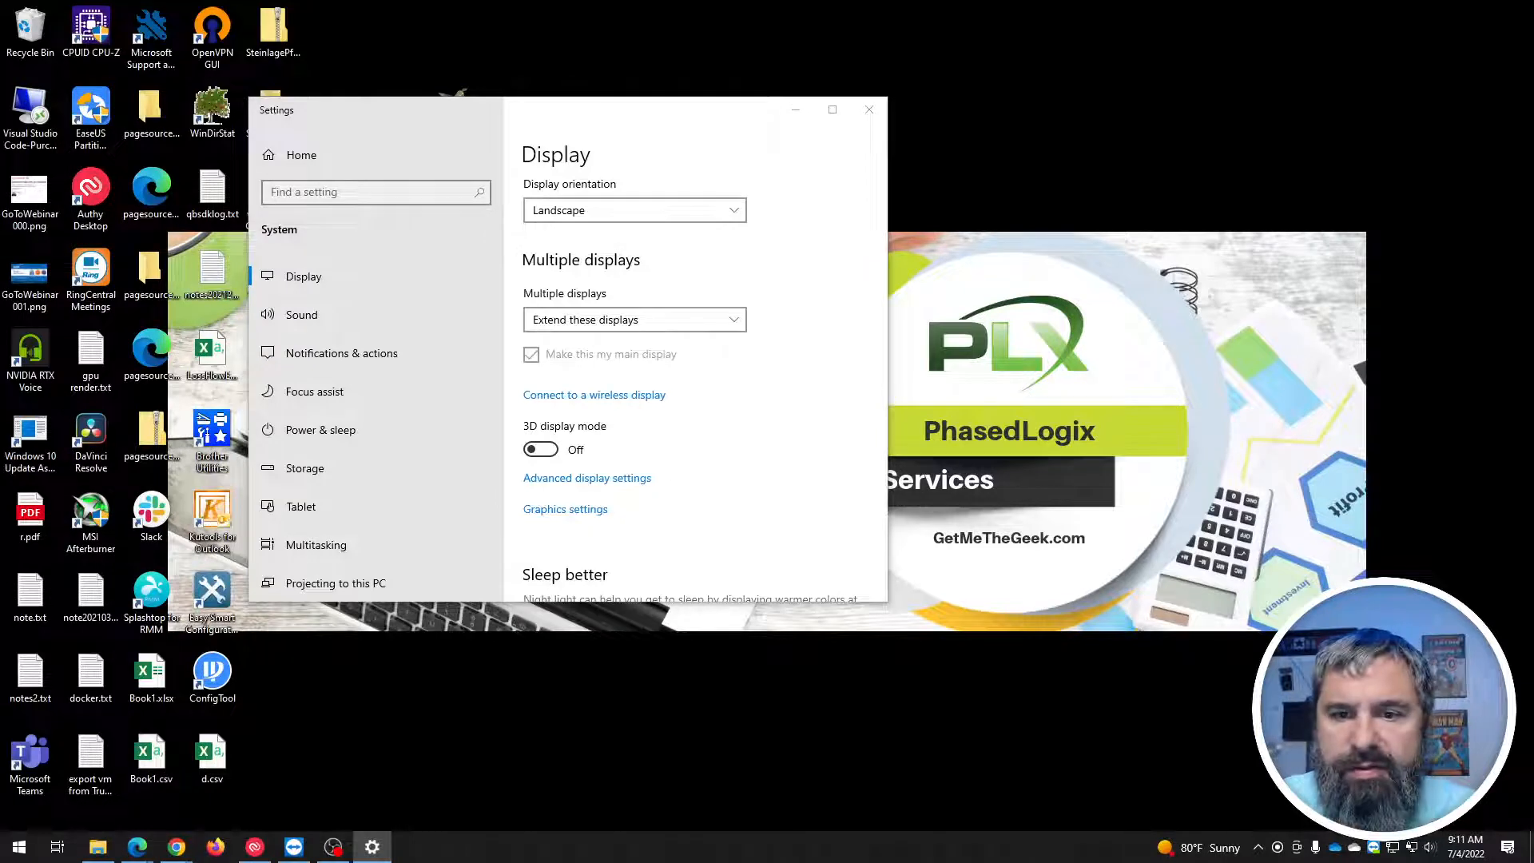
pyautogui.click(868, 110)
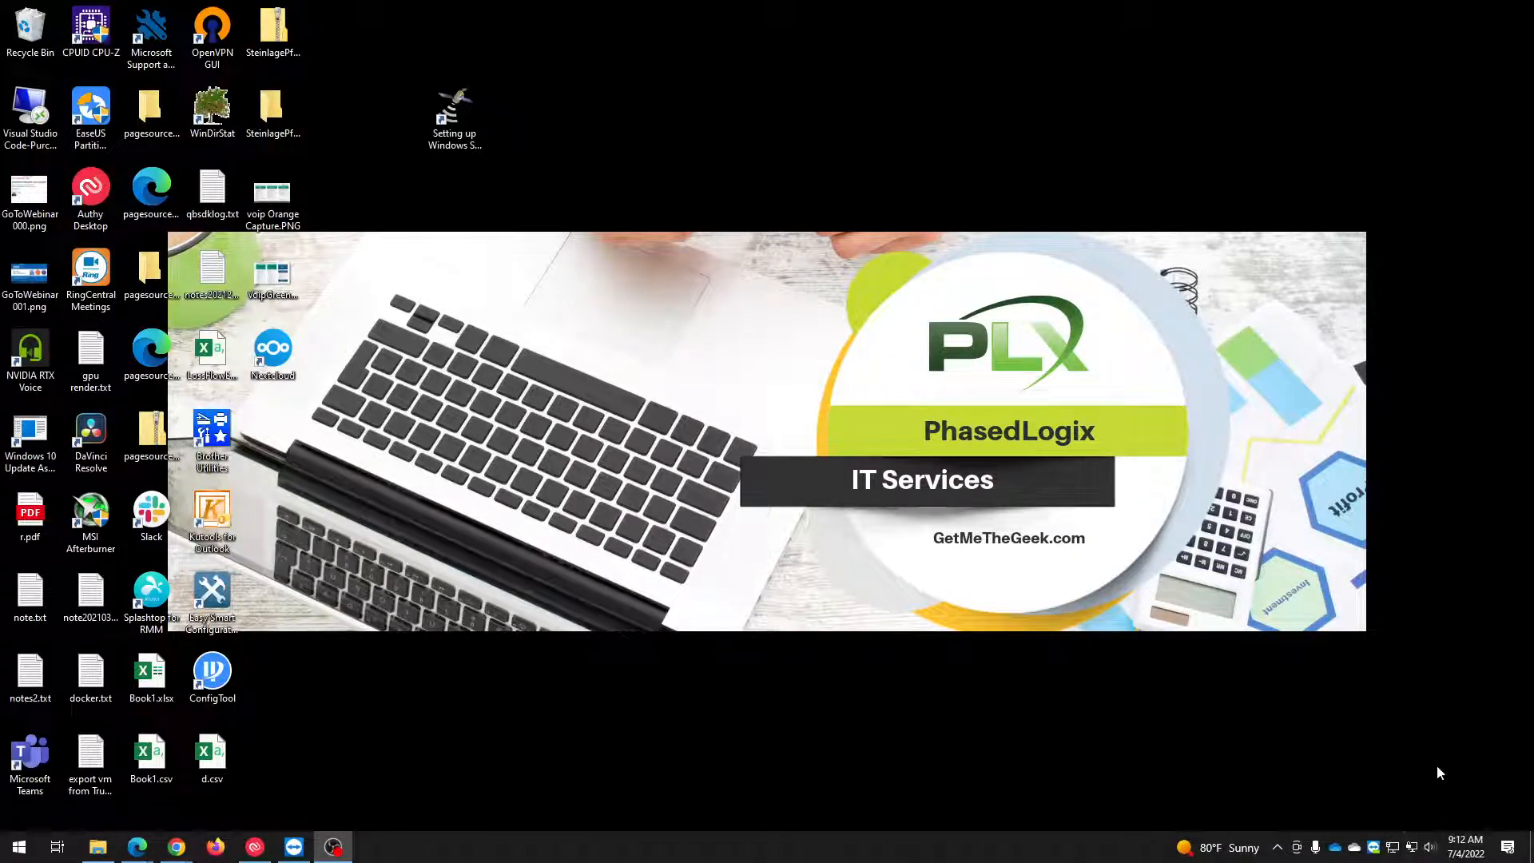
# Import the exported .ovpn profile from the Downloads subfolder into OpenVPN GUI.
pyautogui.rightClick(1413, 849)
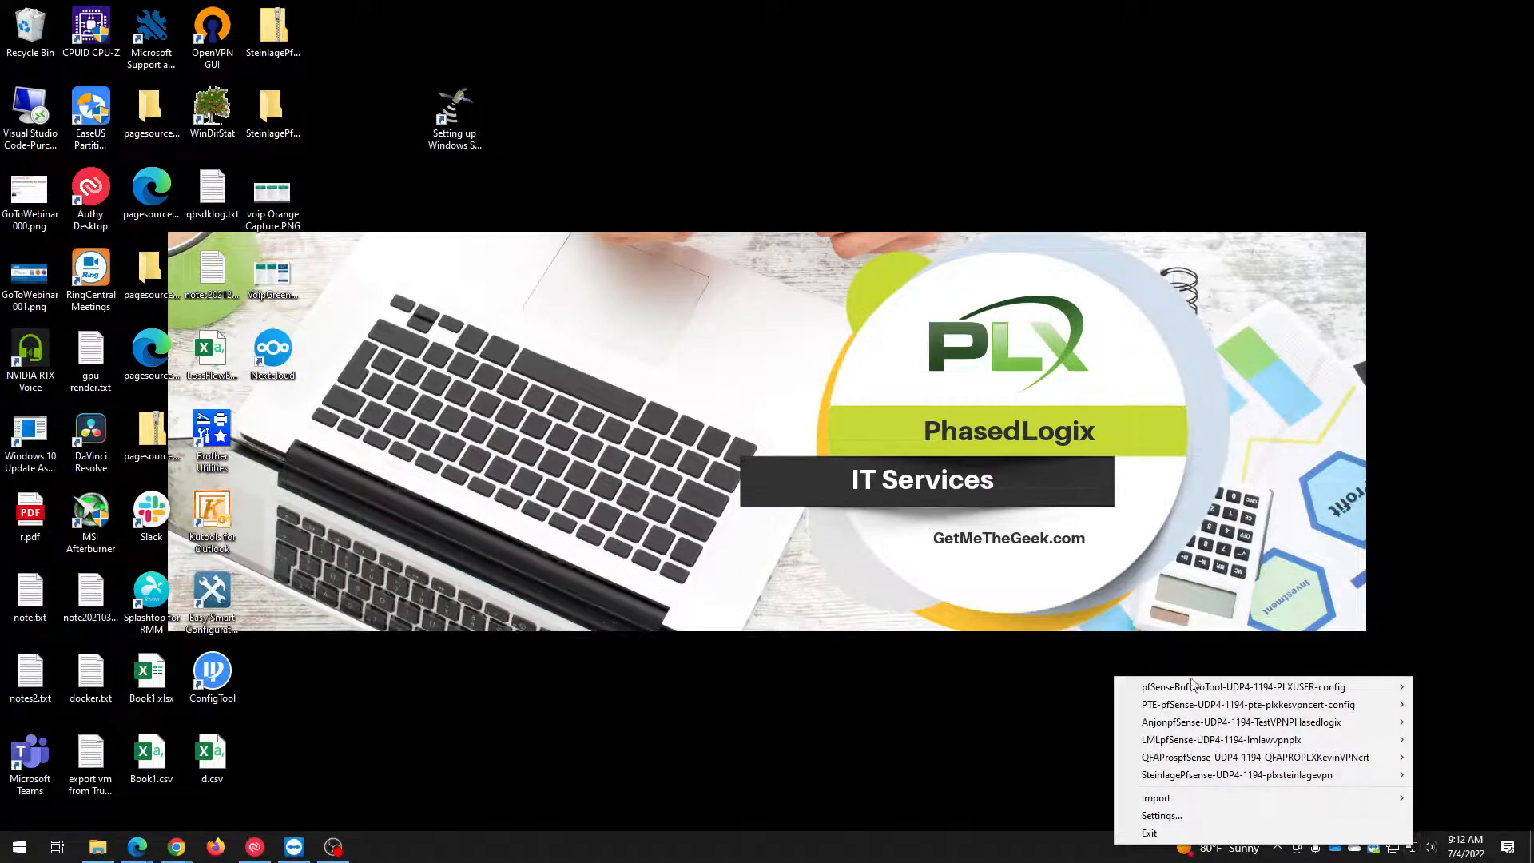
pyautogui.click(862, 717)
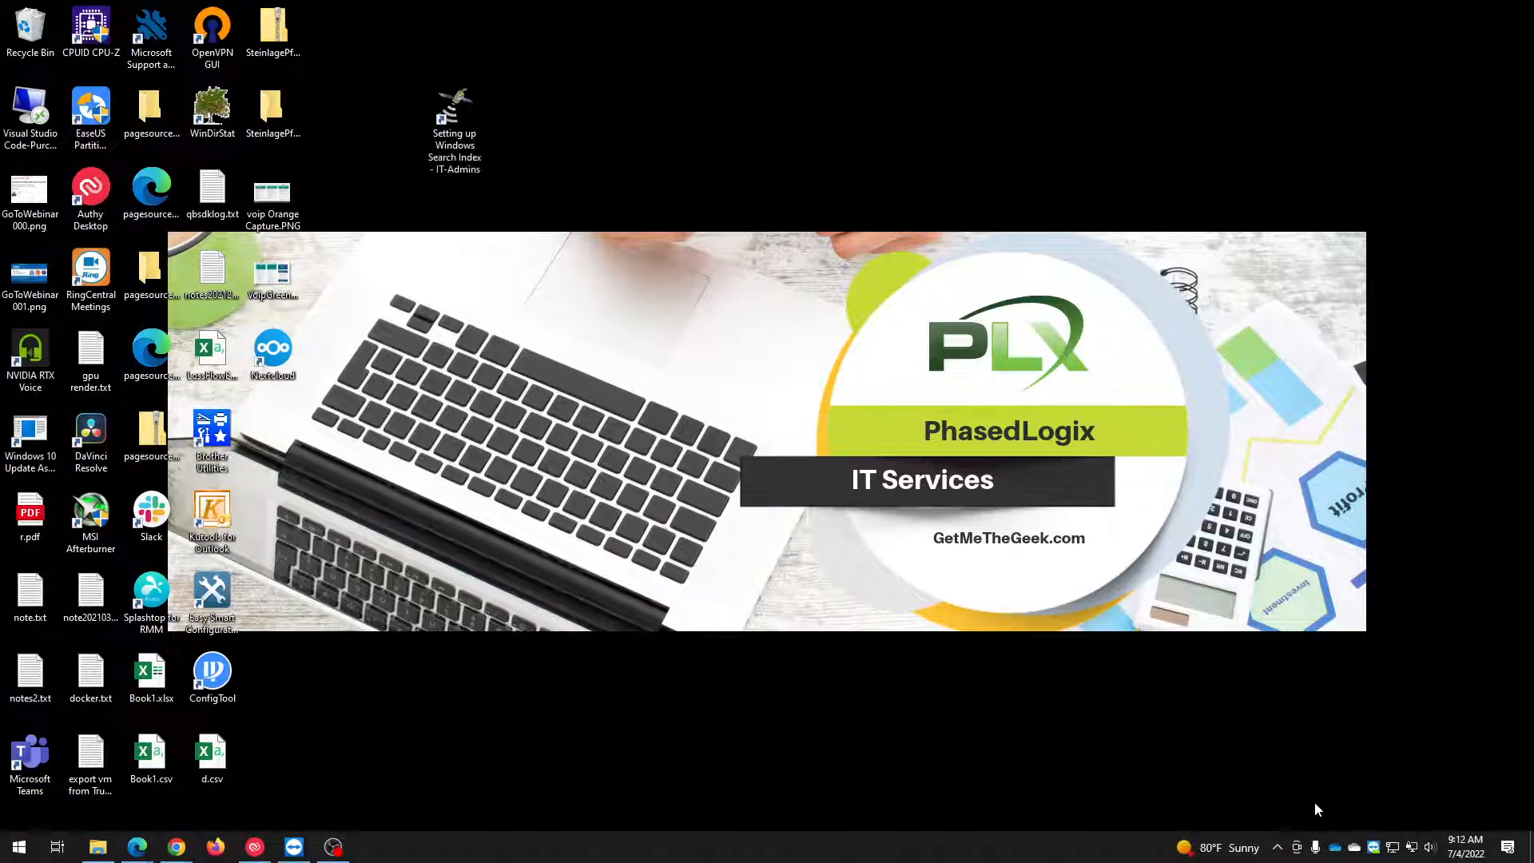
pyautogui.rightClick(1412, 854)
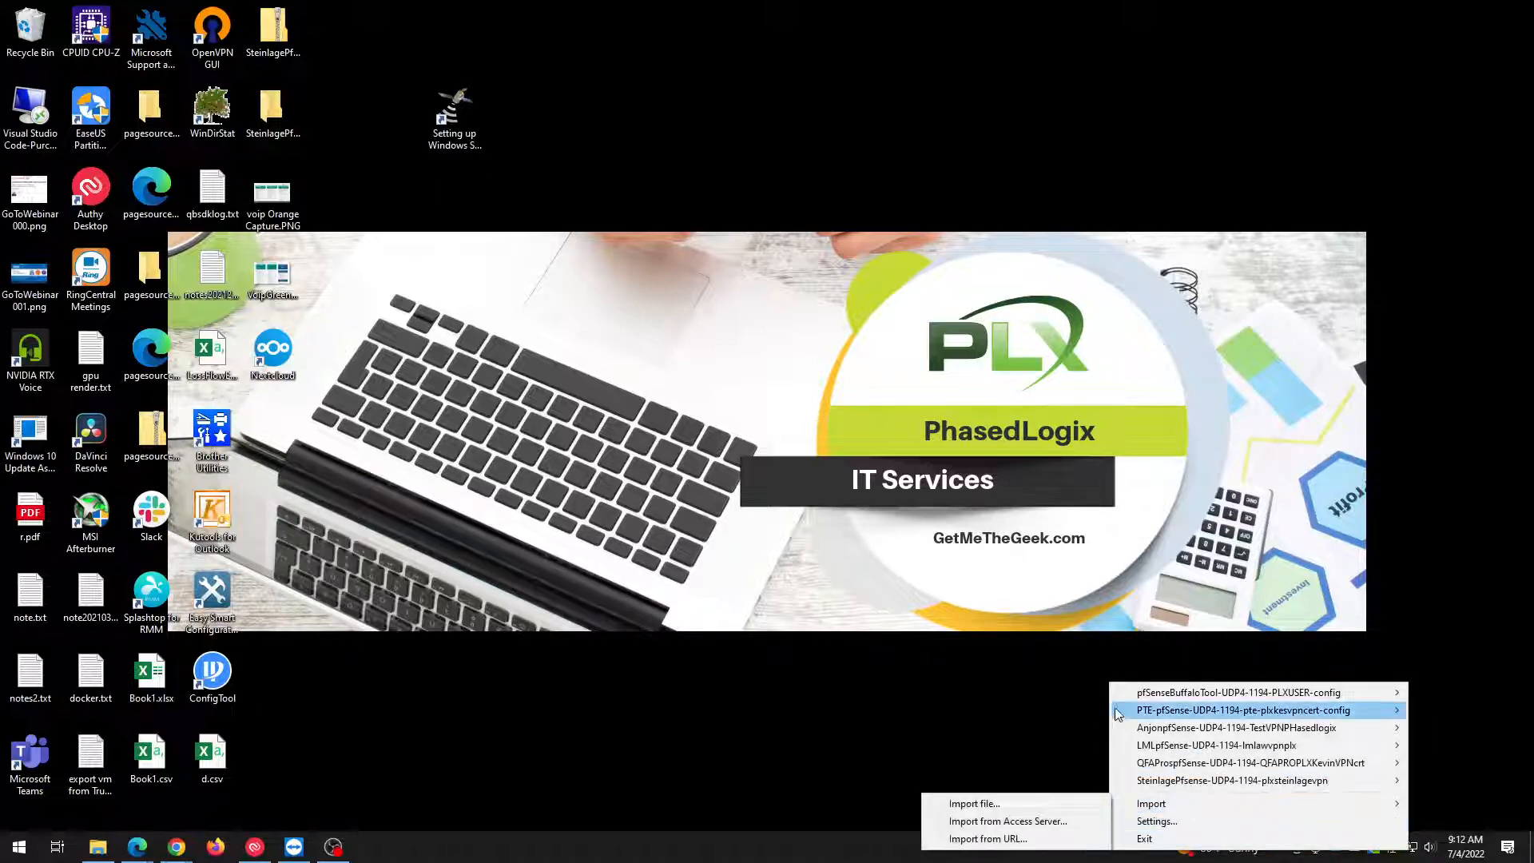
pyautogui.click(1013, 806)
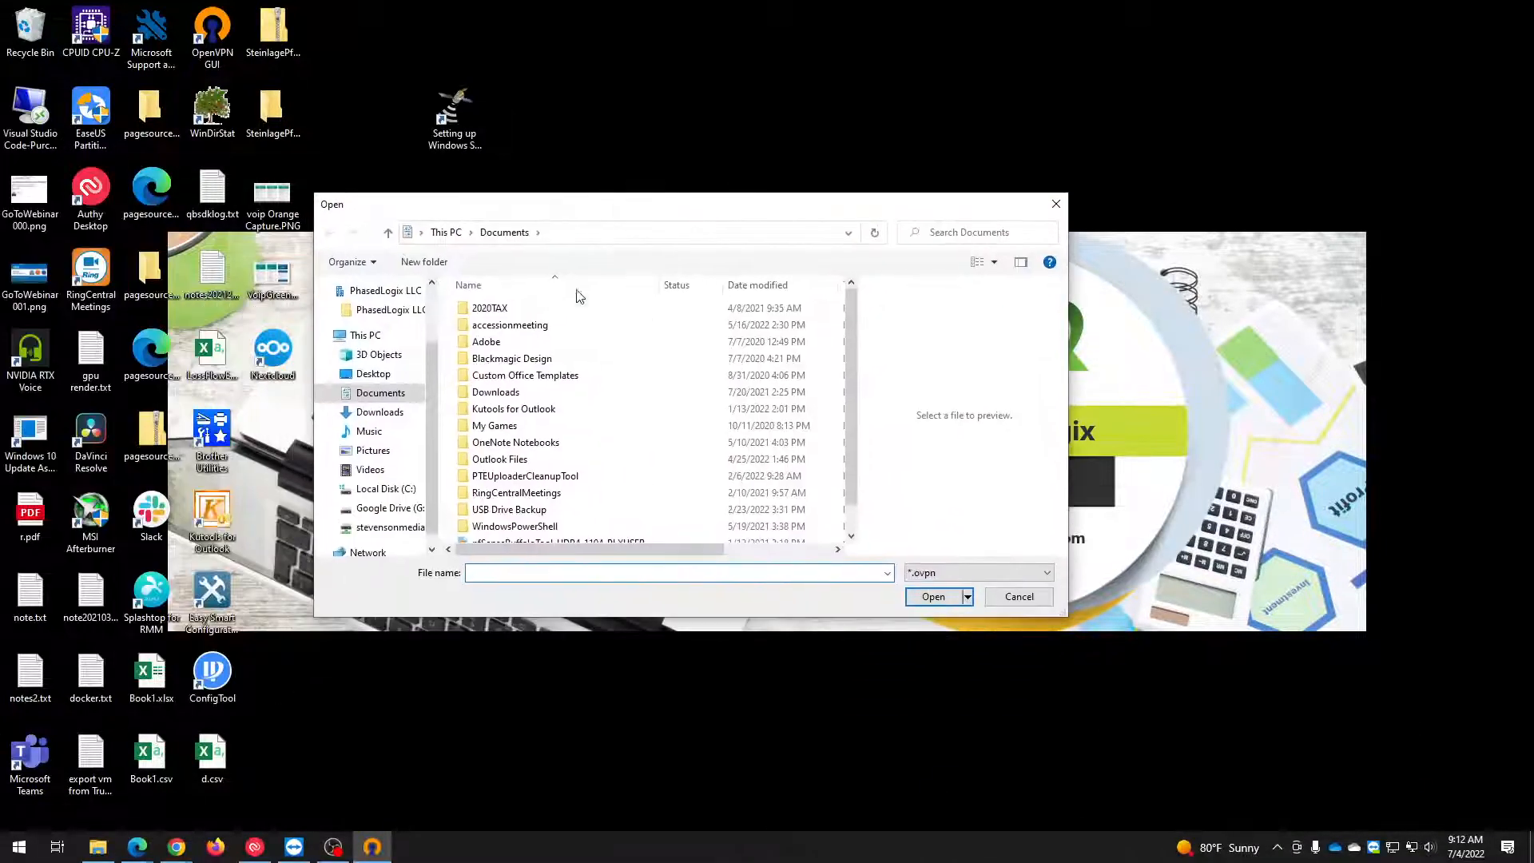
pyautogui.click(380, 411)
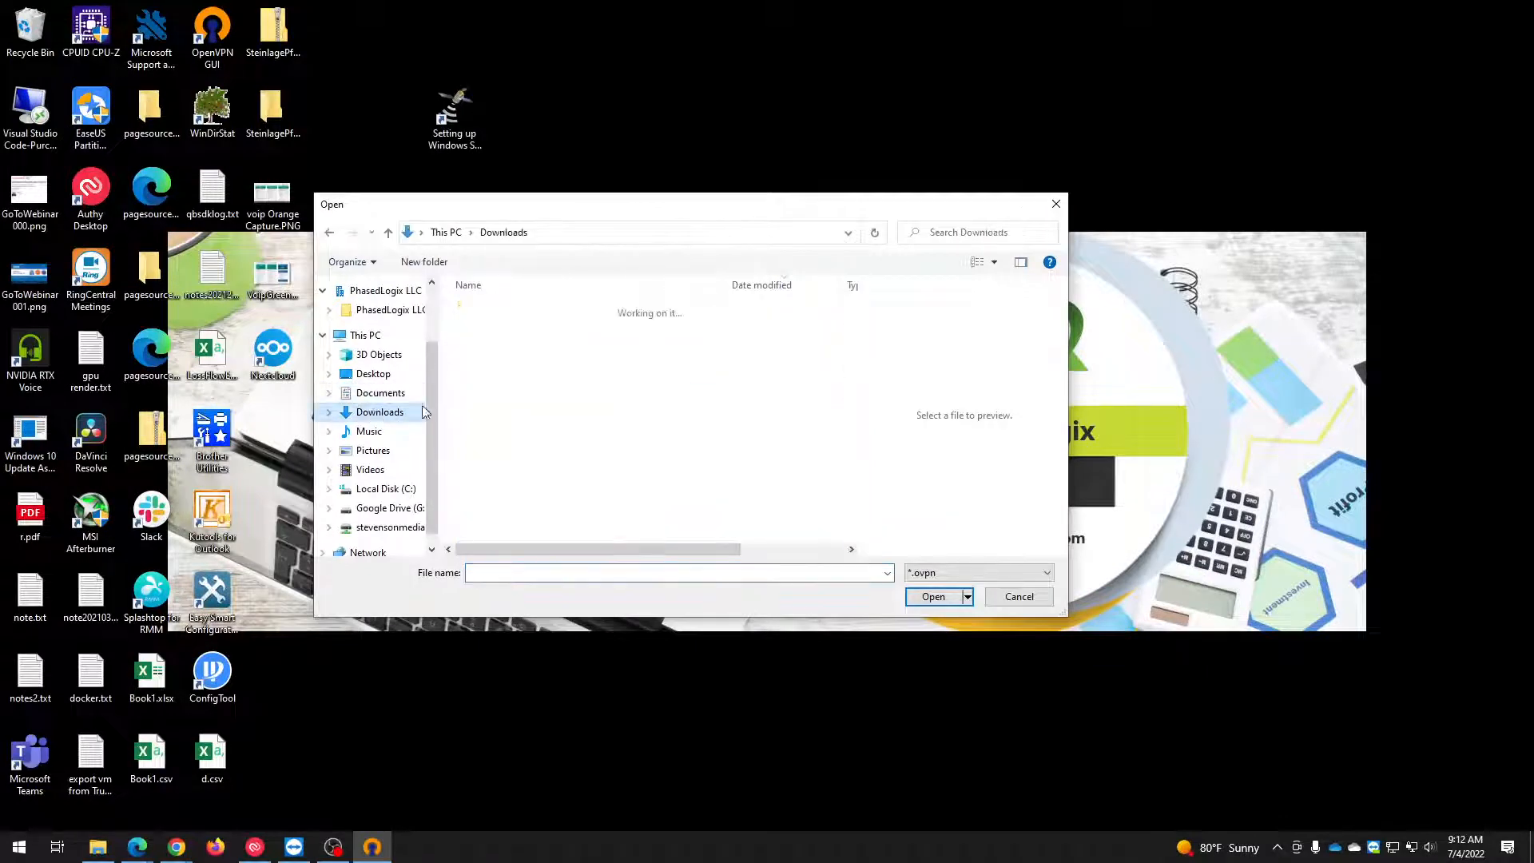
pyautogui.doubleClick(525, 334)
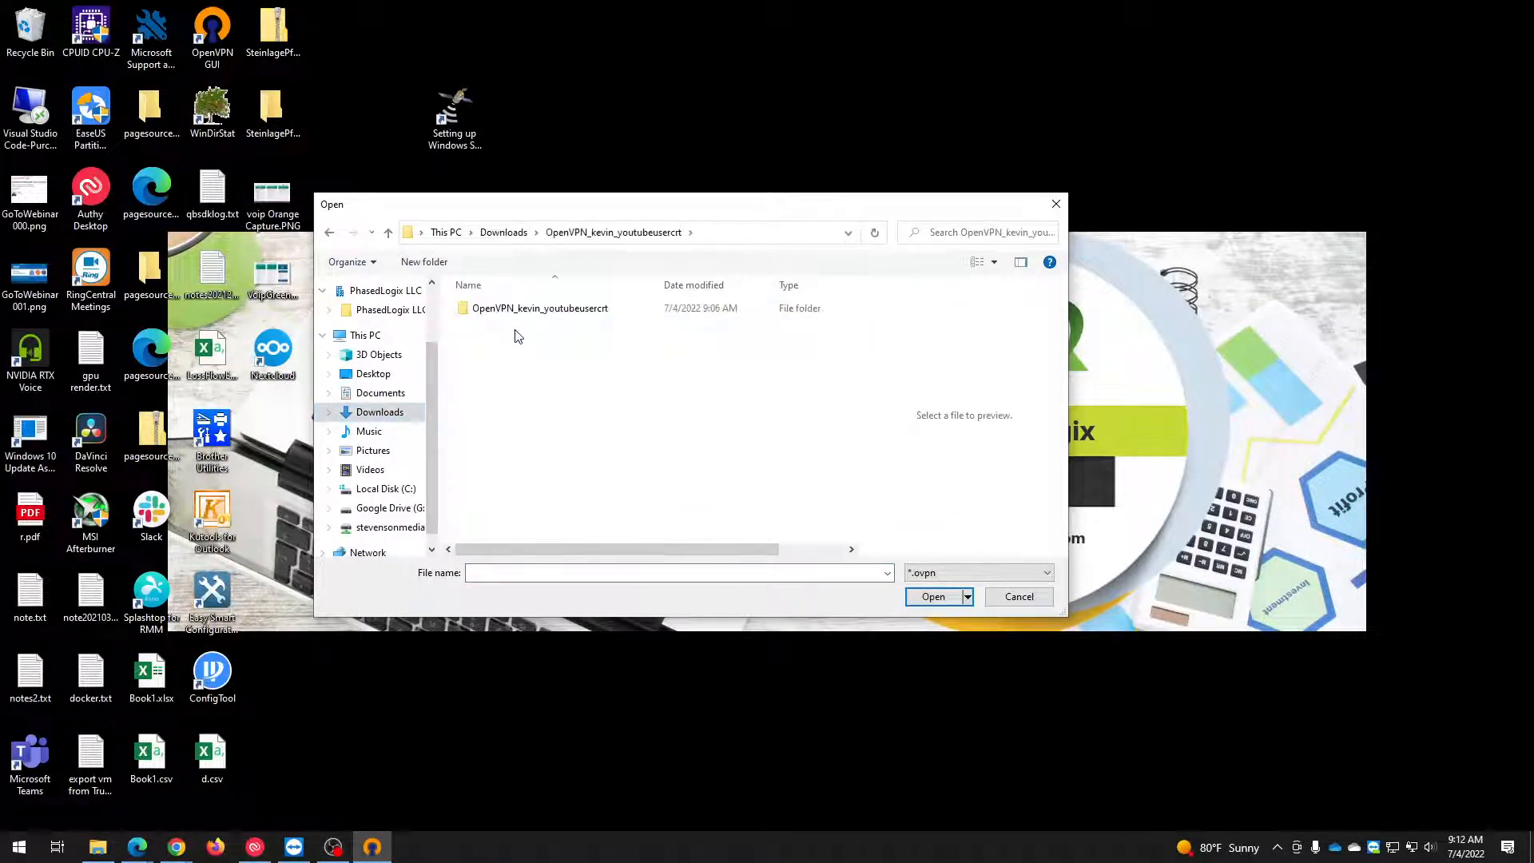
pyautogui.click(514, 310)
pyautogui.doubleClick(514, 310)
pyautogui.click(541, 311)
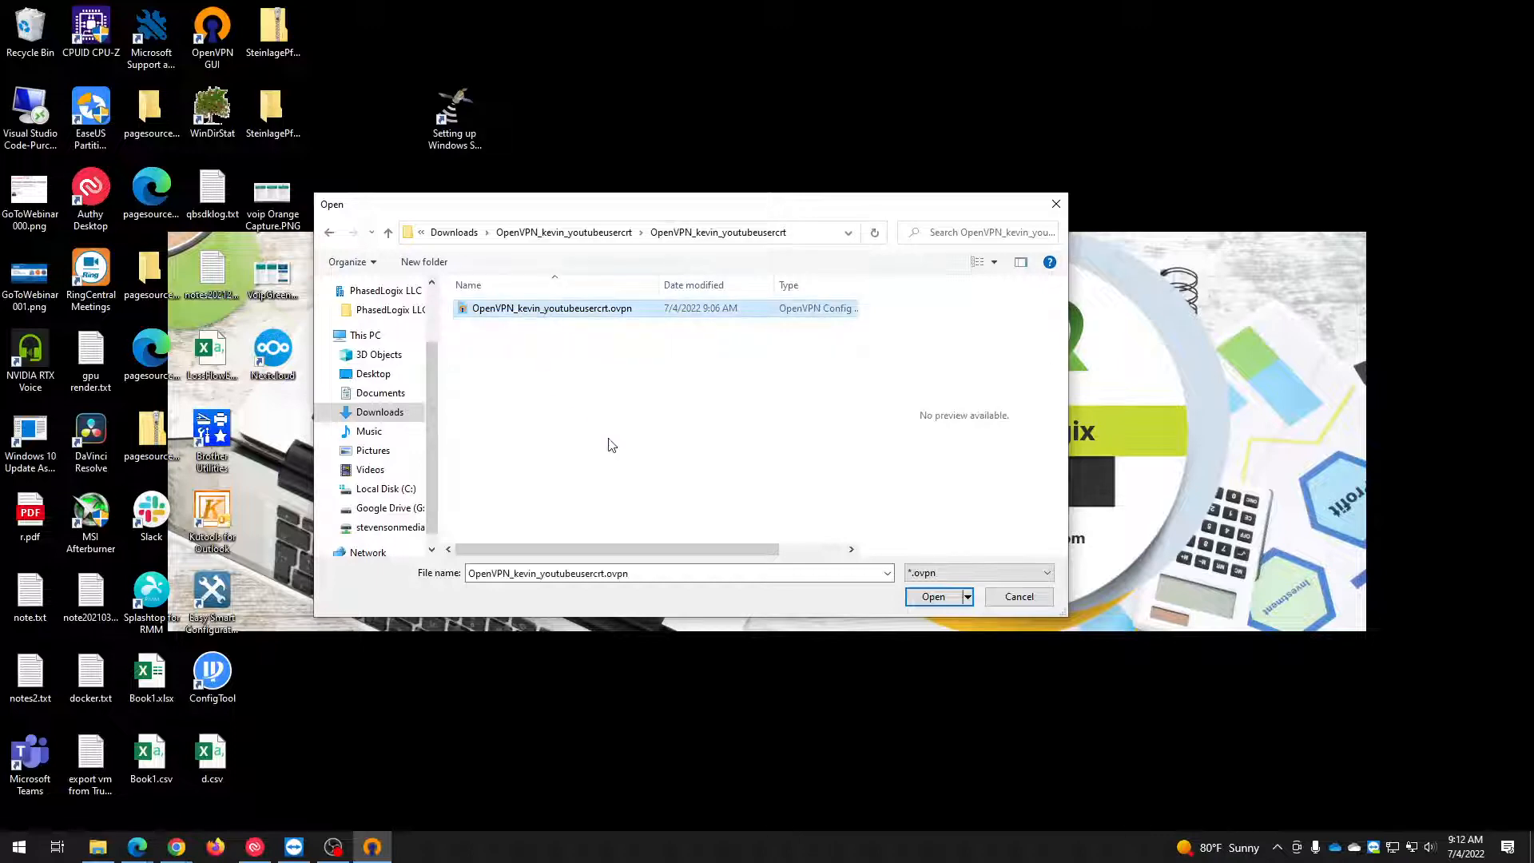
pyautogui.click(917, 595)
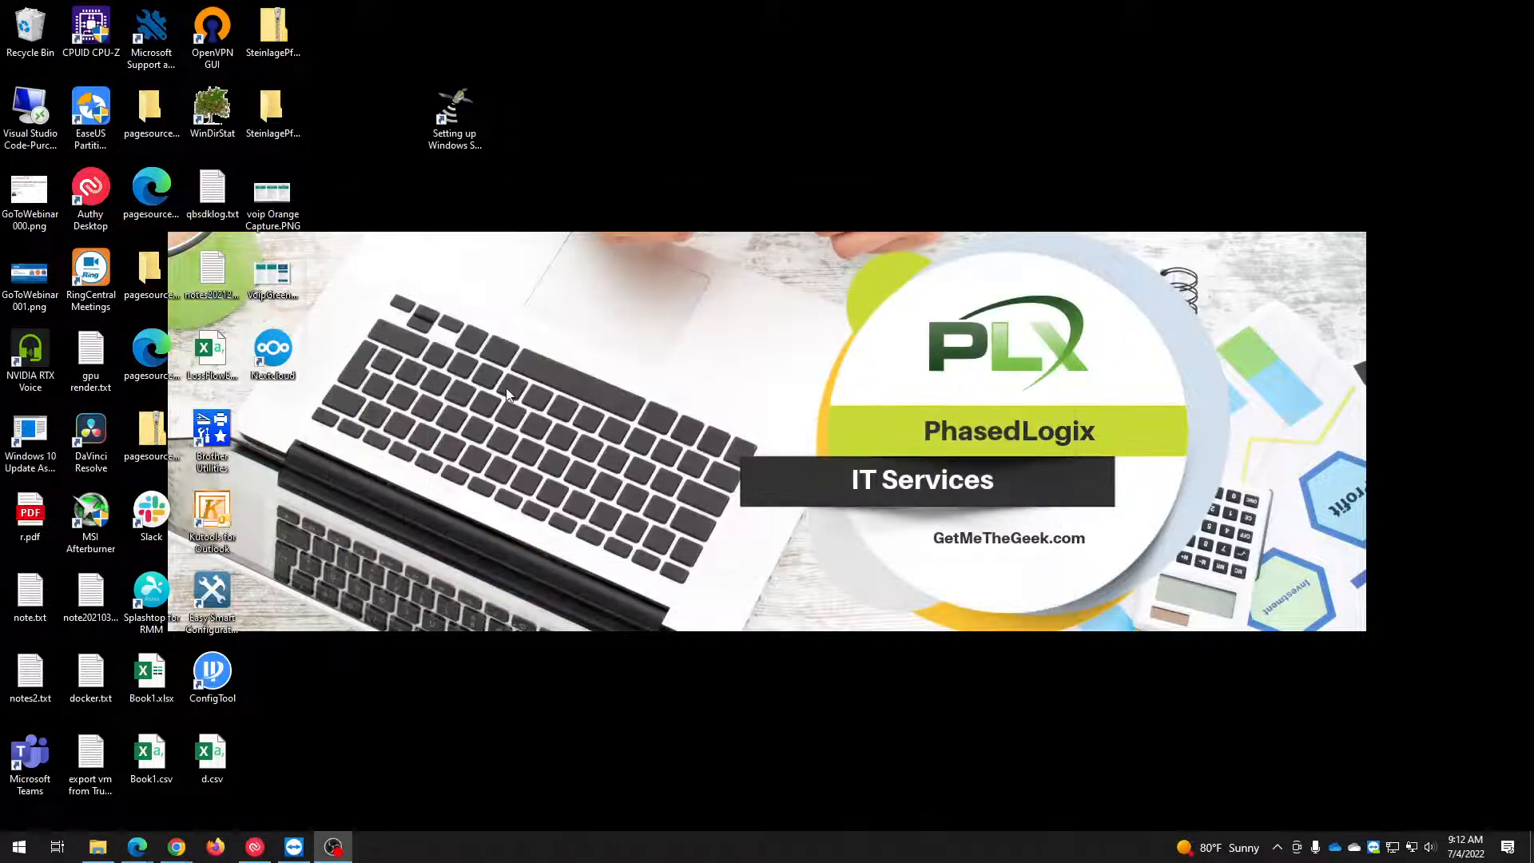
# Connect with the imported OpenVPN_kevin_youtubeusercrt profile from the tray menu.
pyautogui.rightClick(1412, 848)
pyautogui.moveTo(1227, 673)
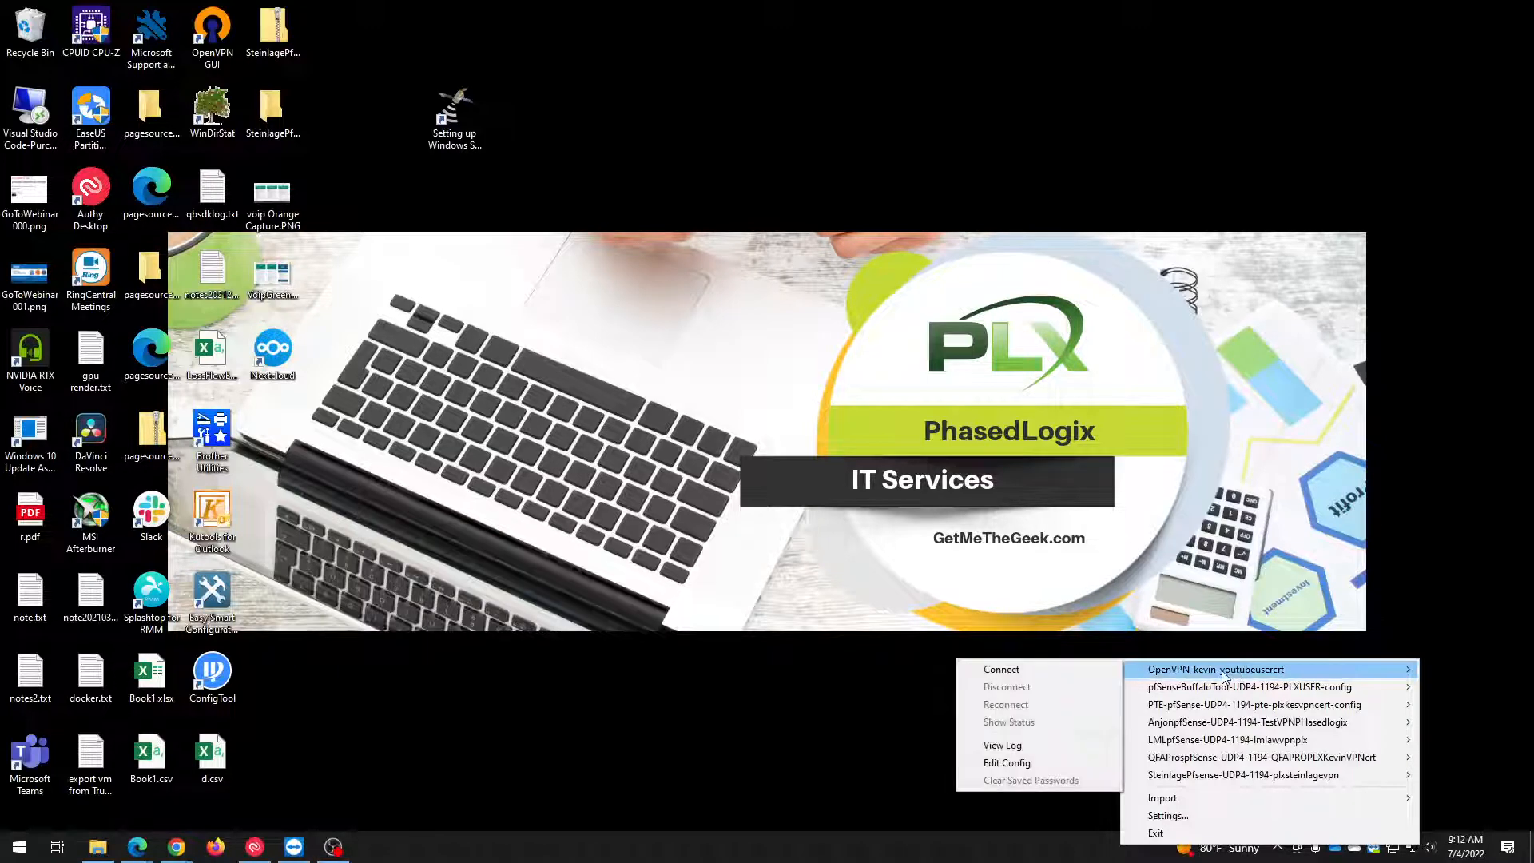
pyautogui.click(1000, 671)
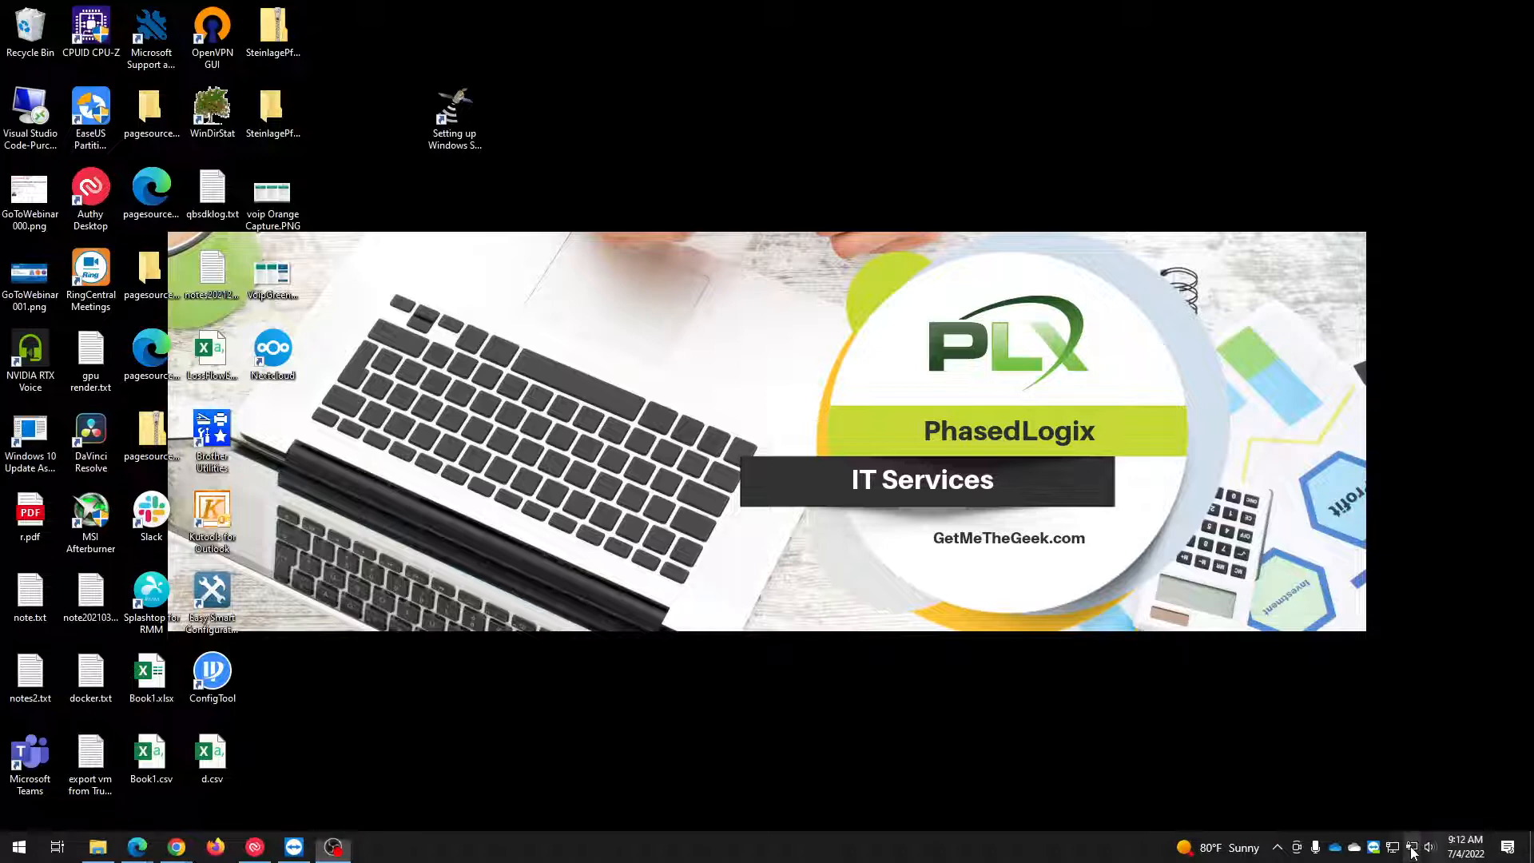
pyautogui.rightClick(1413, 853)
pyautogui.click(720, 749)
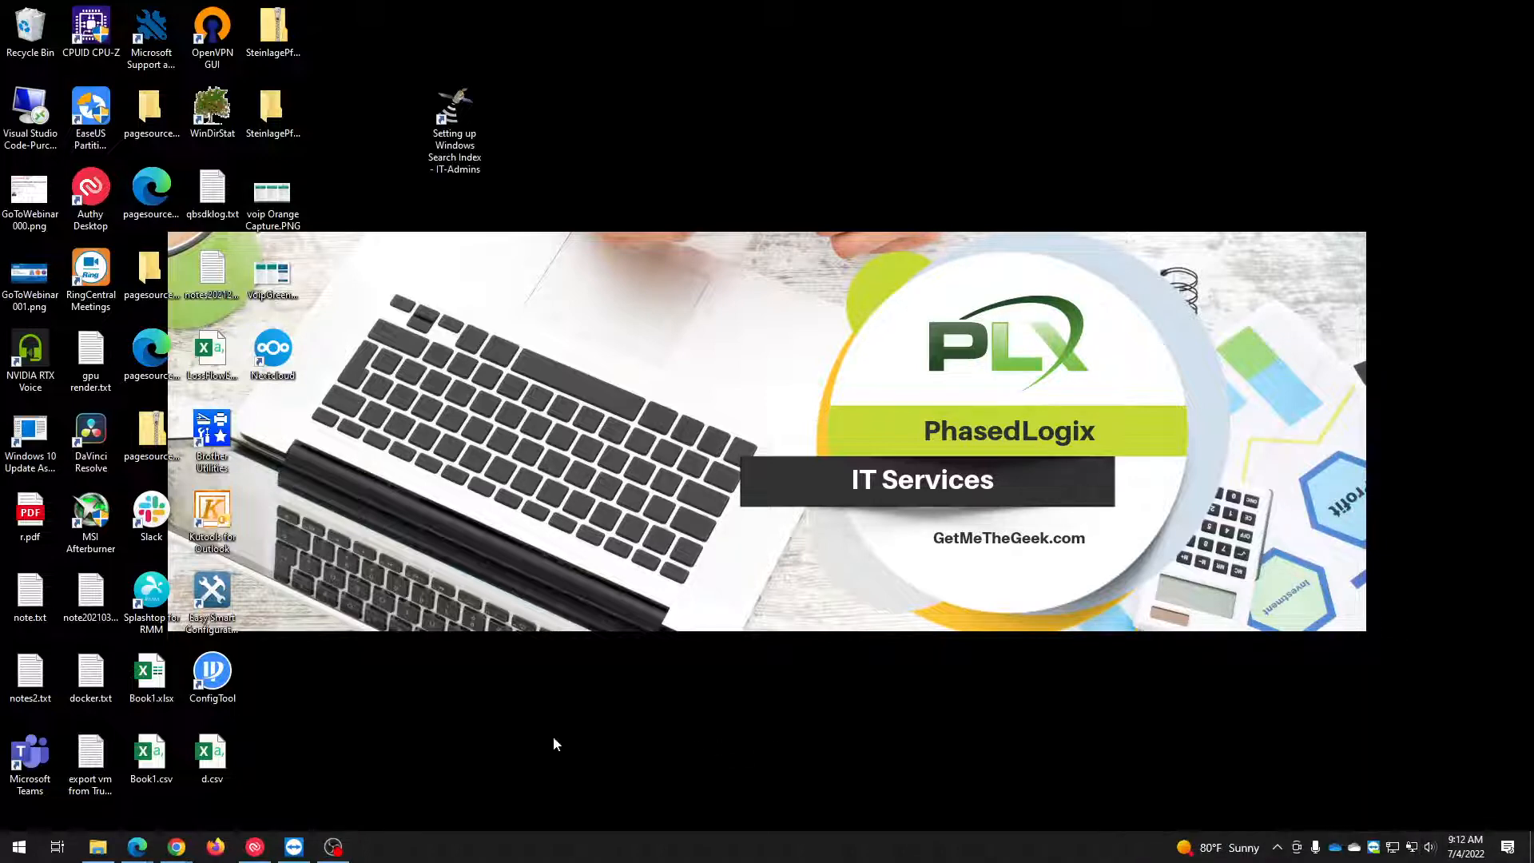